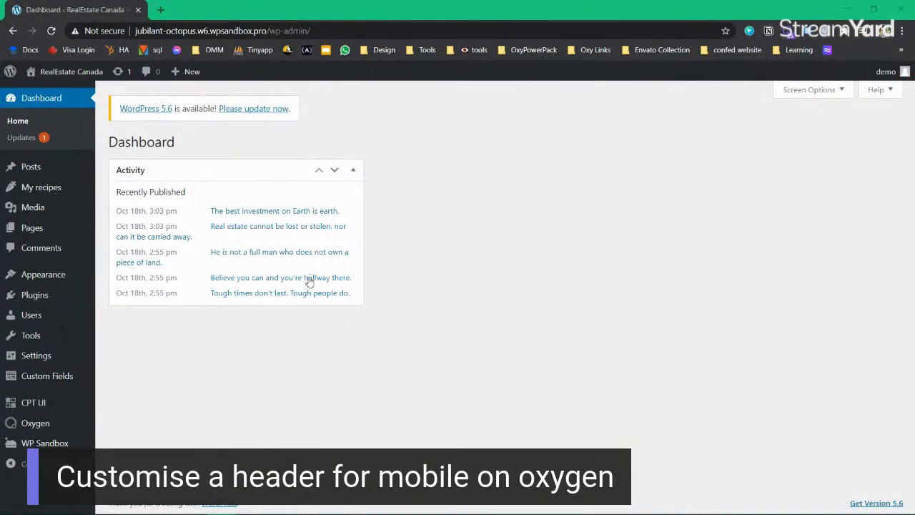
Open the live site's home page in a new tab and look through its sections from top to bottom.
{"action": "mouse_move", "coordinate": [78, 79]}
{"action": "middle_click", "coordinate": [68, 96]}
{"action": "left_click", "coordinate": [214, 8]}
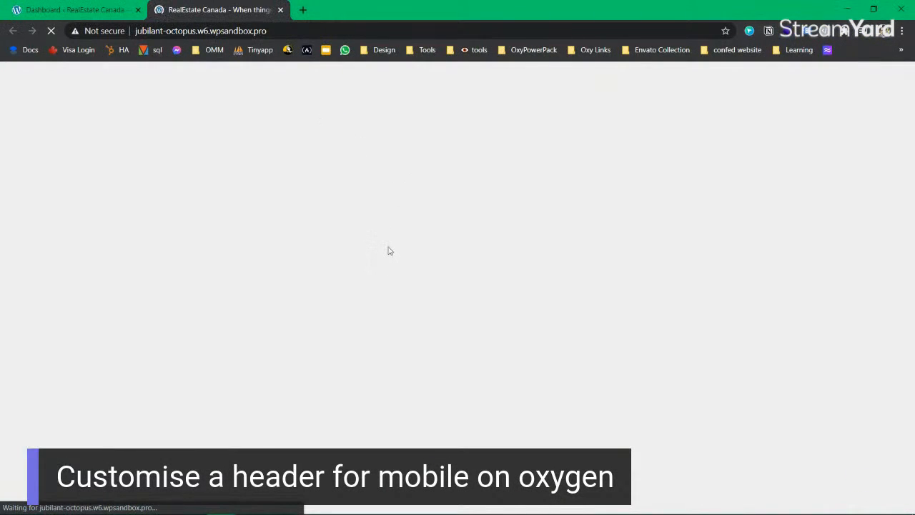
{"action": "scroll", "coordinate": [390, 250], "scroll_direction": "down", "scroll_amount": 10}
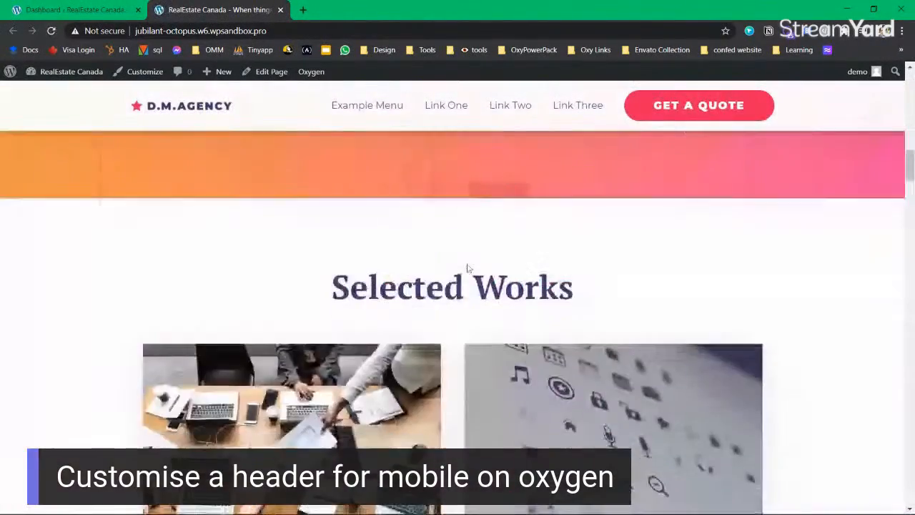
{"action": "scroll", "coordinate": [468, 268], "scroll_direction": "down", "scroll_amount": 10}
{"action": "scroll", "coordinate": [913, 468], "scroll_direction": "down", "scroll_amount": 5}
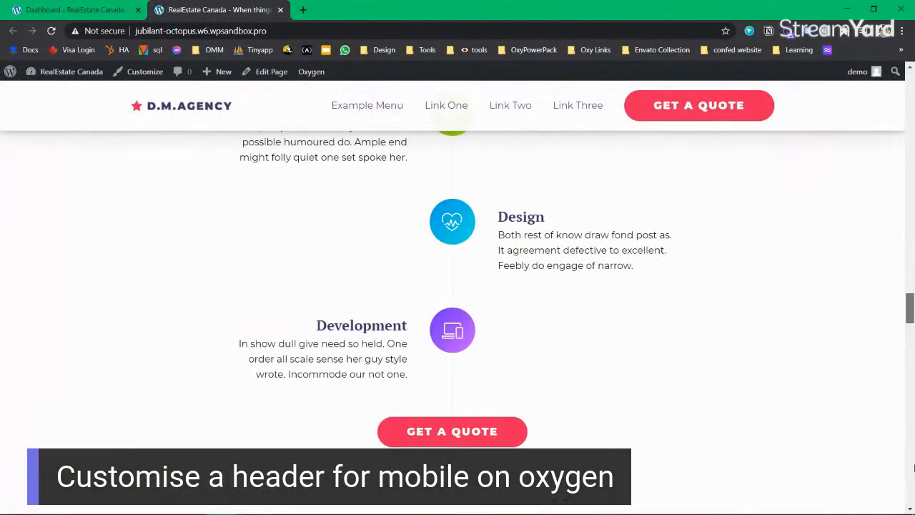
{"action": "scroll", "coordinate": [914, 478], "scroll_direction": "down", "scroll_amount": 15}
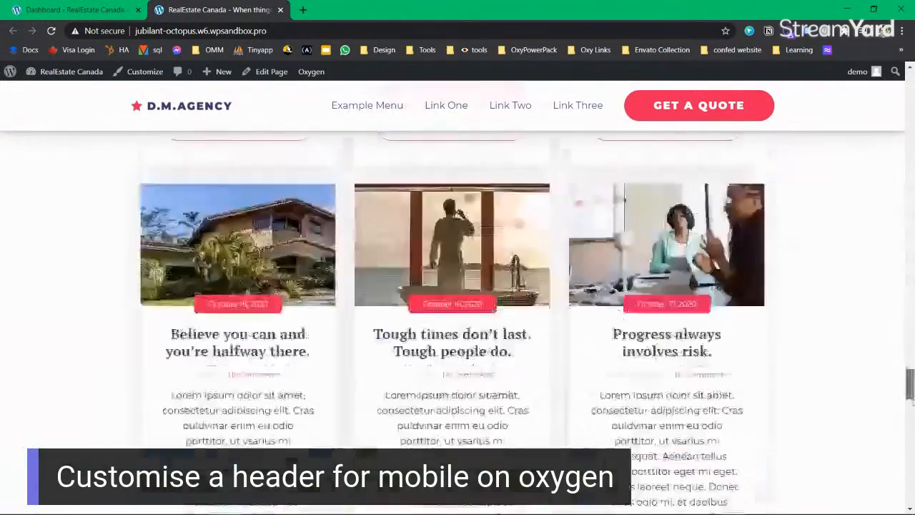
{"action": "left_click_drag", "start_coordinate": [910, 480], "coordinate": [865, 86]}
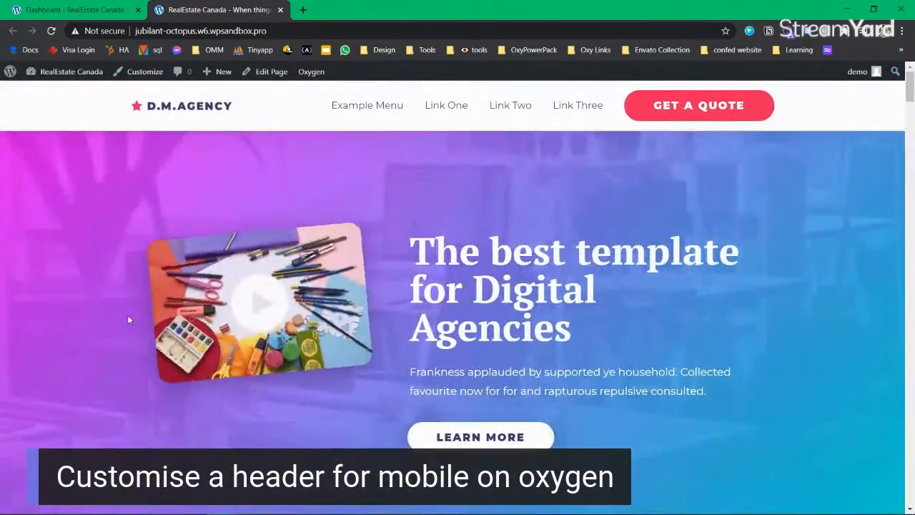
{"action": "right_click", "coordinate": [122, 206]}
{"action": "key", "text": "Escape"}
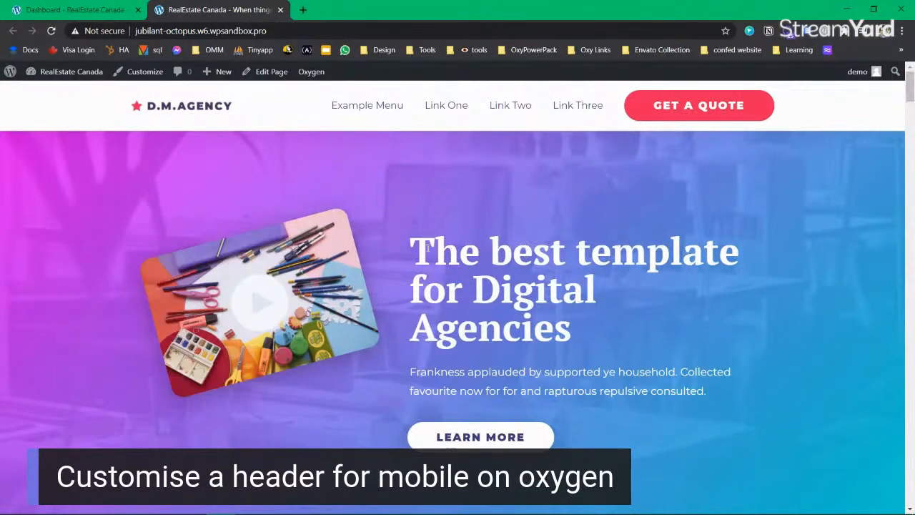
{"action": "right_click", "coordinate": [24, 213]}
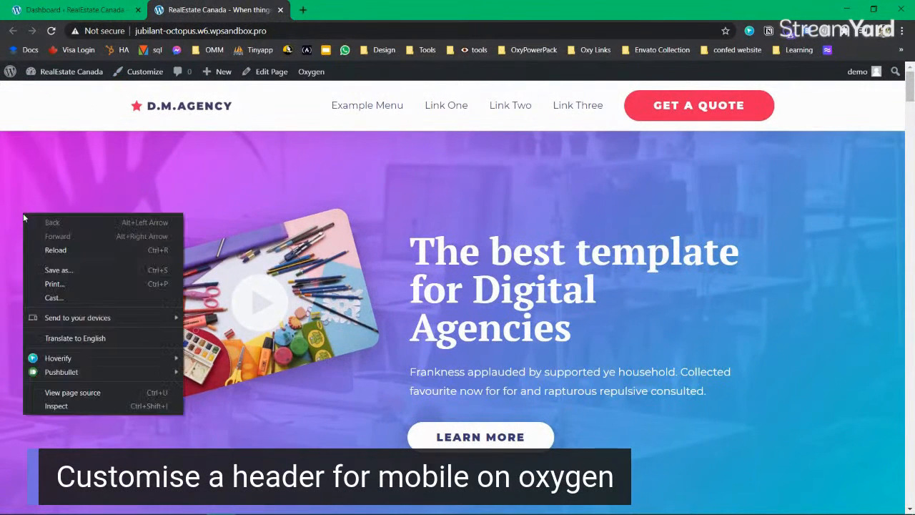
{"action": "left_click_drag", "start_coordinate": [417, 257], "coordinate": [595, 325]}
{"action": "left_click", "coordinate": [595, 324]}
{"action": "right_click", "coordinate": [50, 259]}
{"action": "left_click", "coordinate": [259, 175]}
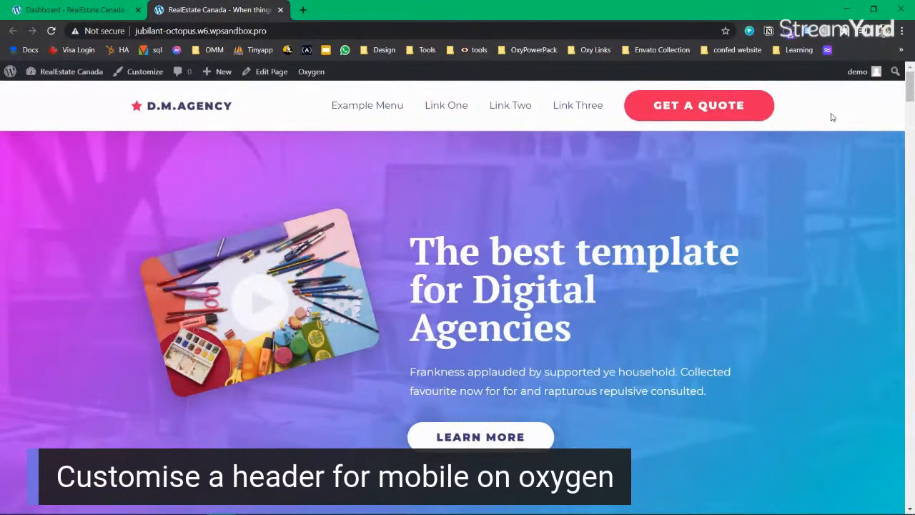
Inspect the home page with the developer tools and preview it in device emulation as a Galaxy S5.
{"action": "scroll", "coordinate": [632, 145], "scroll_direction": "down", "scroll_amount": 1}
{"action": "scroll", "coordinate": [484, 148], "scroll_direction": "up", "scroll_amount": 1}
{"action": "right_click", "coordinate": [81, 197]}
{"action": "left_click", "coordinate": [116, 389]}
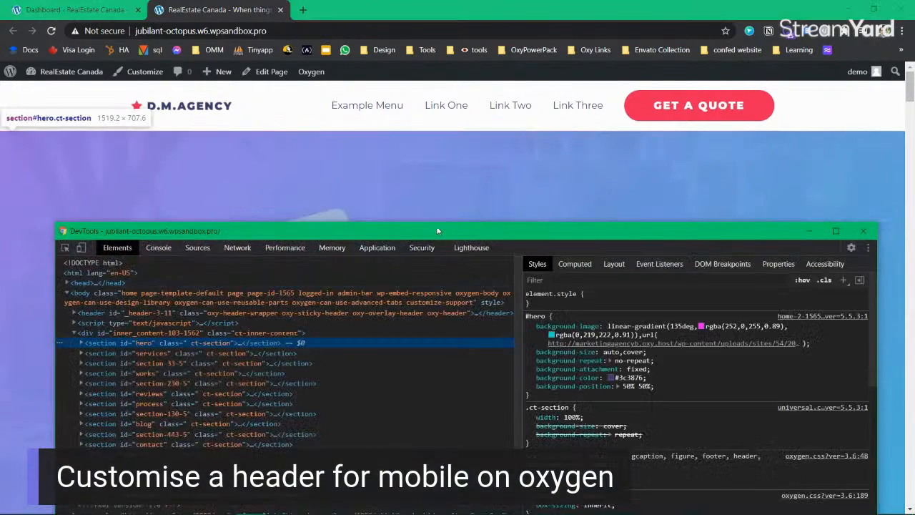
{"action": "left_click", "coordinate": [86, 272]}
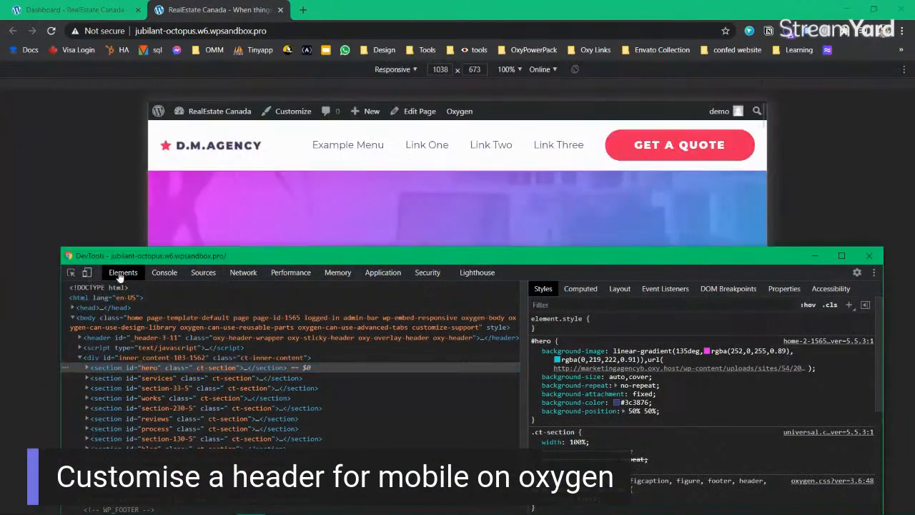
{"action": "left_click_drag", "start_coordinate": [388, 257], "coordinate": [393, 270]}
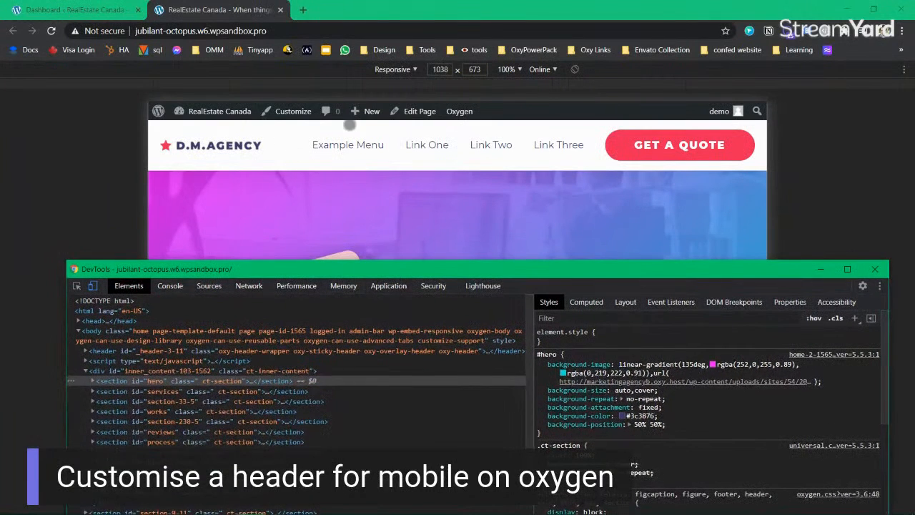
{"action": "left_click", "coordinate": [393, 69]}
{"action": "left_click", "coordinate": [398, 121]}
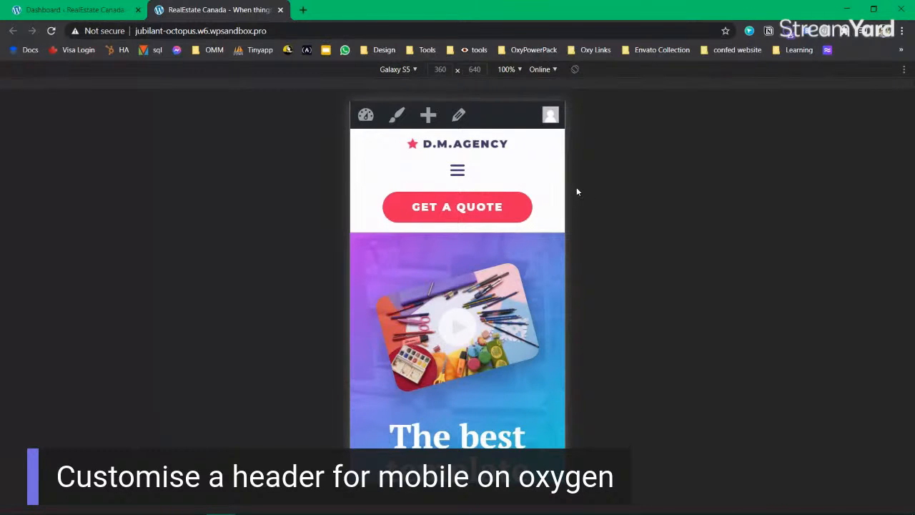
Load the WordPress webmaster's personal website in a new tab and inspect it in the same mobile emulation.
{"action": "left_click", "coordinate": [303, 12]}
{"action": "left_click", "coordinate": [274, 37]}
{"action": "type", "text": "jaswanth"}
{"action": "key", "text": "Return"}
{"action": "right_click", "coordinate": [144, 166]}
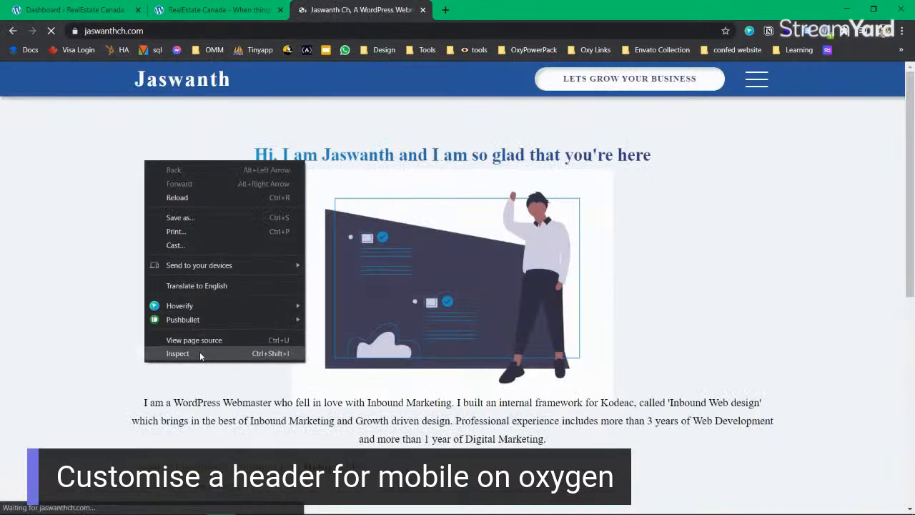
{"action": "left_click", "coordinate": [199, 352]}
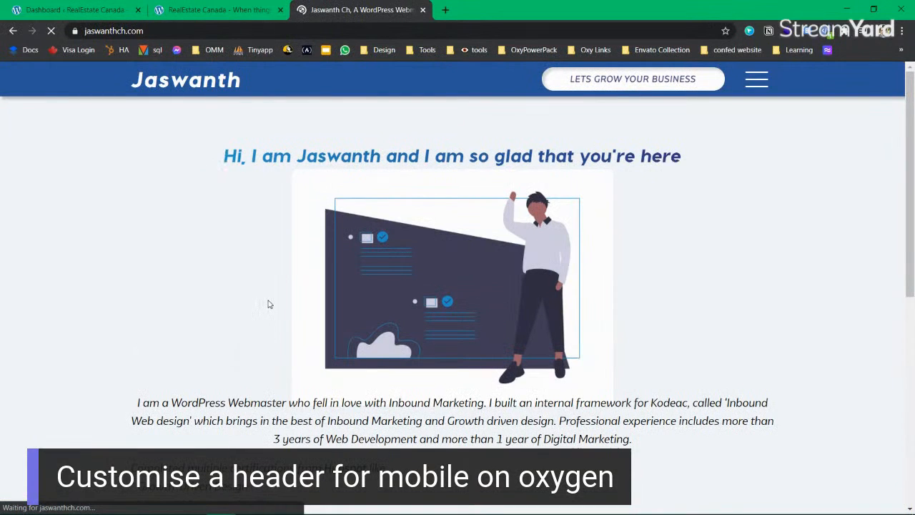
{"action": "right_click", "coordinate": [157, 226]}
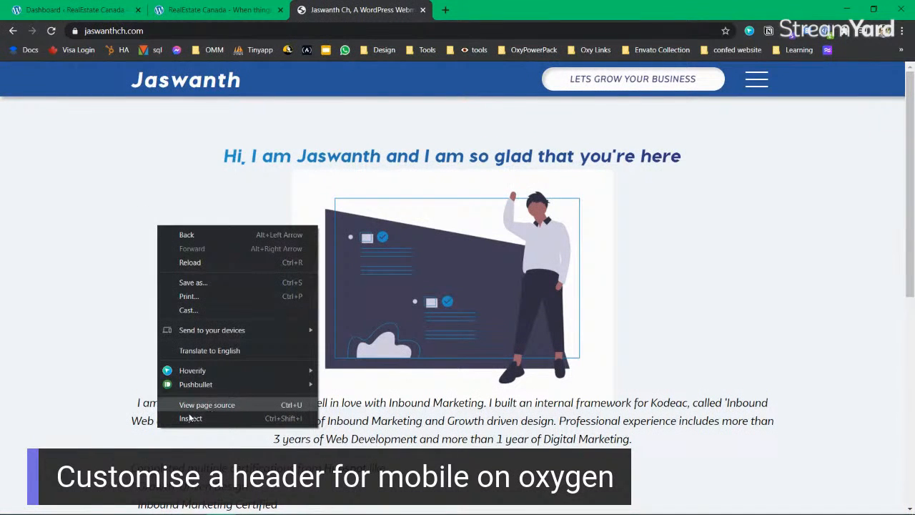
{"action": "left_click", "coordinate": [189, 419]}
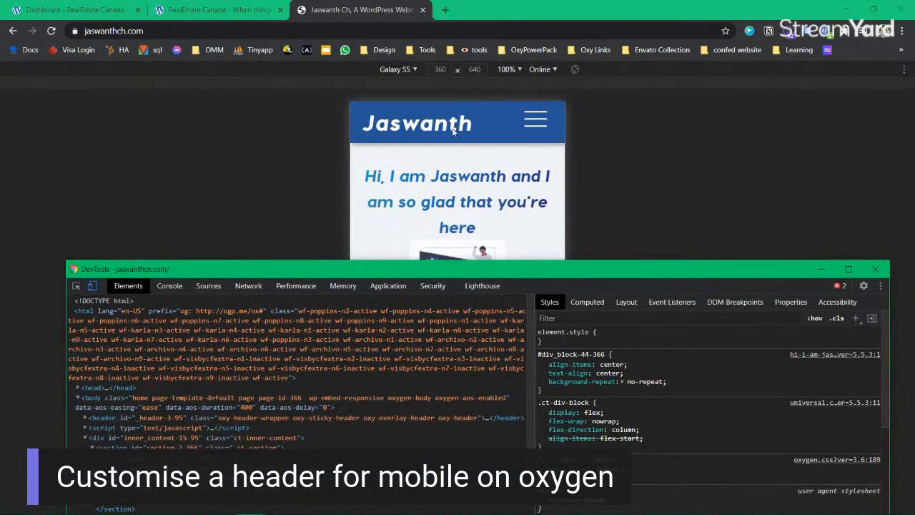
Compare the mobile headers of both sites, examine the personal site's menu and page, and close that site's tab.
{"action": "left_click", "coordinate": [246, 10]}
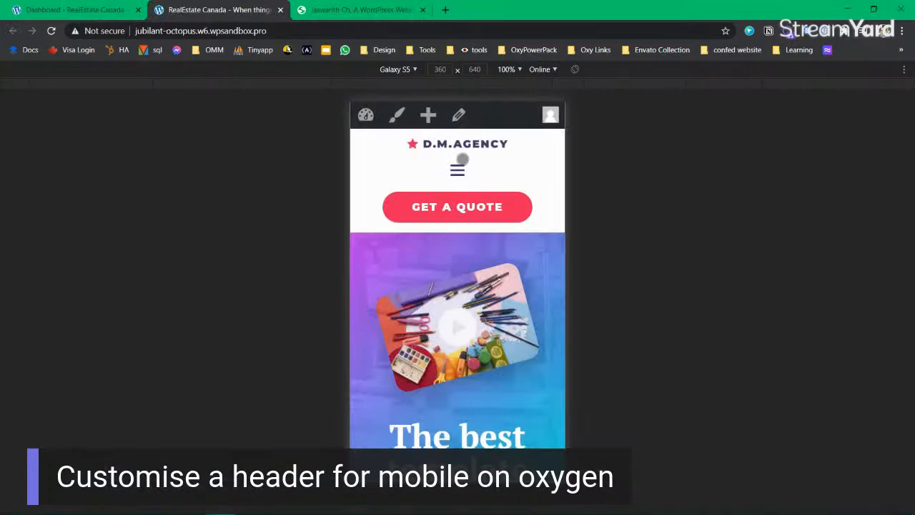
{"action": "left_click", "coordinate": [350, 10]}
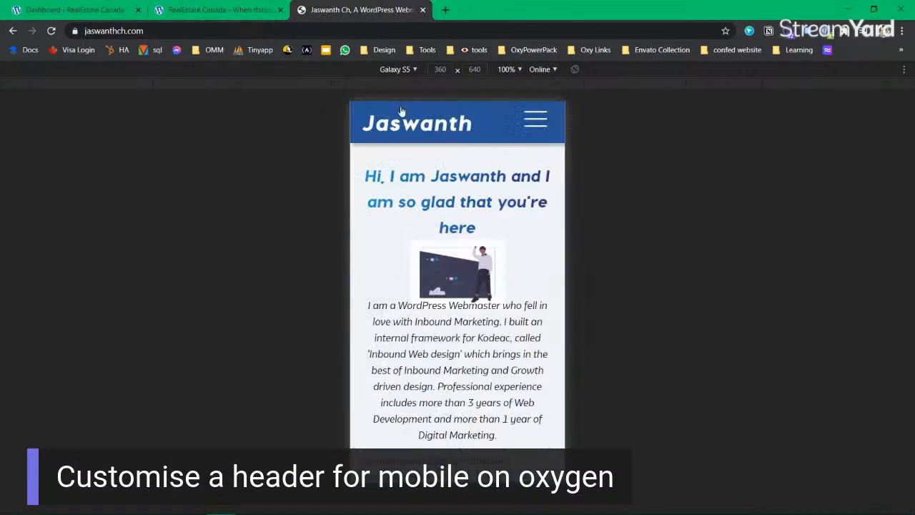
{"action": "left_click", "coordinate": [535, 122]}
{"action": "left_click", "coordinate": [538, 160]}
{"action": "scroll", "coordinate": [414, 186], "scroll_direction": "down", "scroll_amount": 6}
{"action": "scroll", "coordinate": [427, 272], "scroll_direction": "down", "scroll_amount": 10}
{"action": "scroll", "coordinate": [427, 272], "scroll_direction": "up", "scroll_amount": 15}
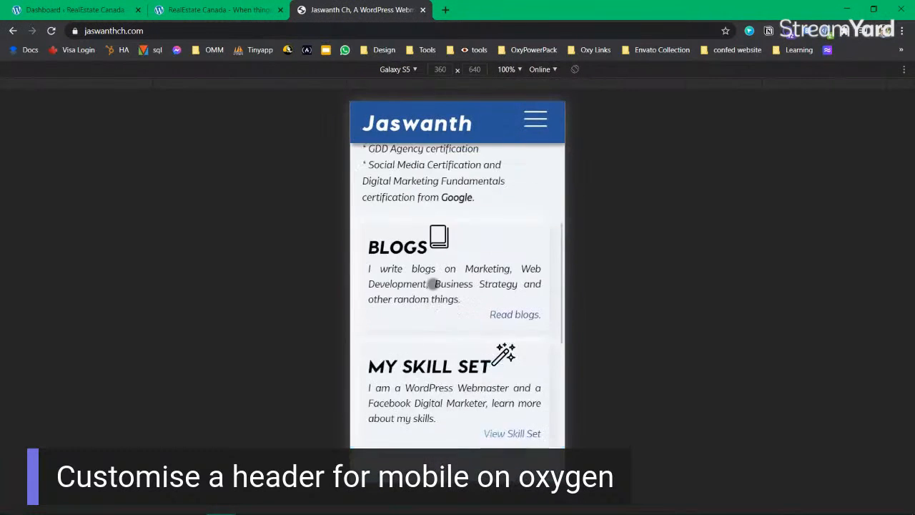
{"action": "left_click", "coordinate": [423, 9]}
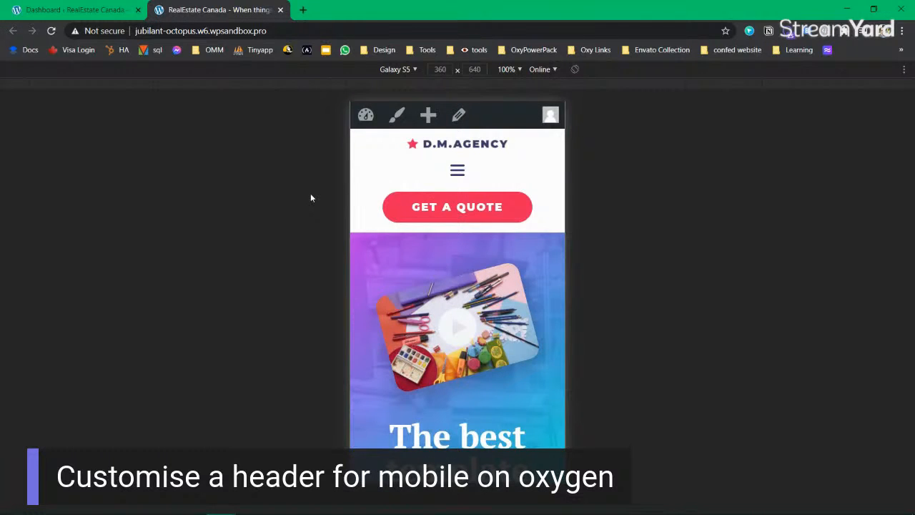
Close the developer tools to leave the mobile emulation and return to the home page's desktop view.
{"action": "key", "text": "alt+Tab"}
{"action": "key", "text": "alt+Tab"}
{"action": "key", "text": "alt+Tab"}
{"action": "mouse_move", "coordinate": [460, 269]}
{"action": "left_click", "coordinate": [583, 216]}
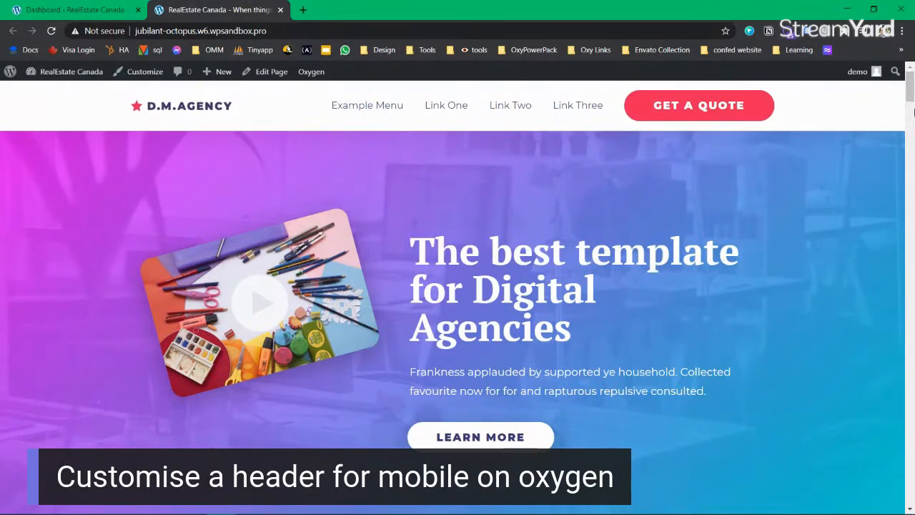
{"action": "left_click", "coordinate": [913, 166]}
{"action": "left_click_drag", "start_coordinate": [914, 168], "coordinate": [911, 84]}
Go to the WordPress dashboard's Oxygen templates and open the Main template for editing with Oxygen.
{"action": "mouse_move", "coordinate": [65, 72]}
{"action": "left_click", "coordinate": [36, 91]}
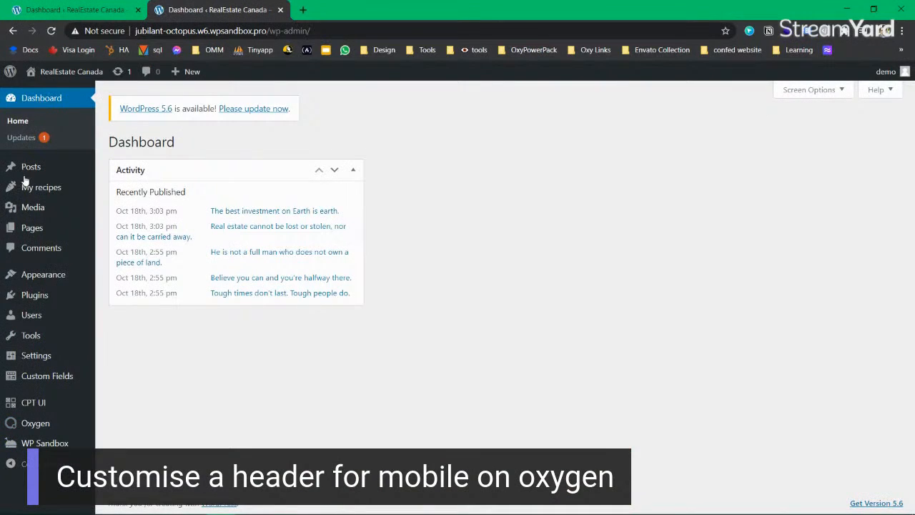
{"action": "mouse_move", "coordinate": [29, 423]}
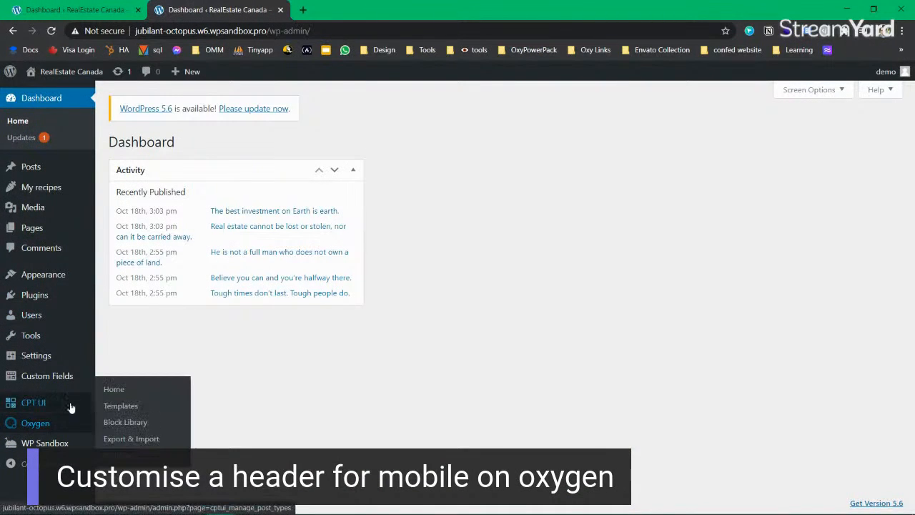
{"action": "left_click", "coordinate": [123, 406]}
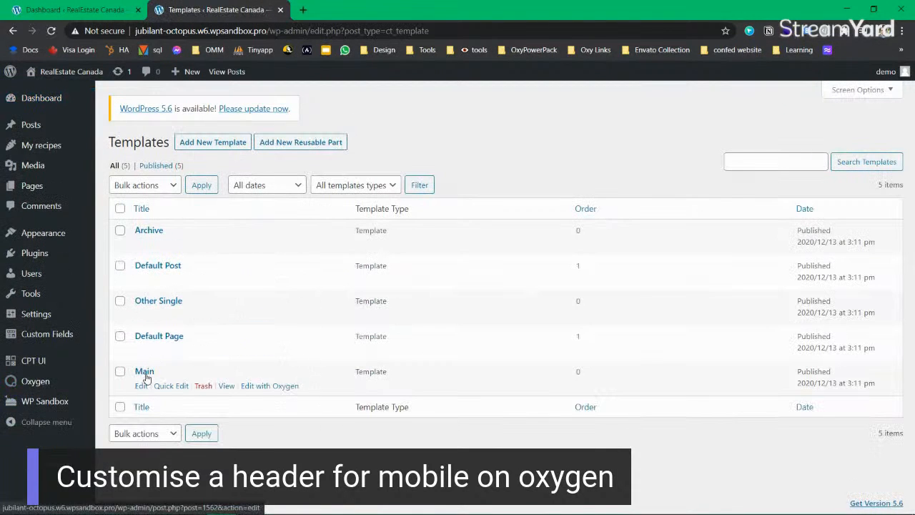
{"action": "left_click", "coordinate": [285, 386]}
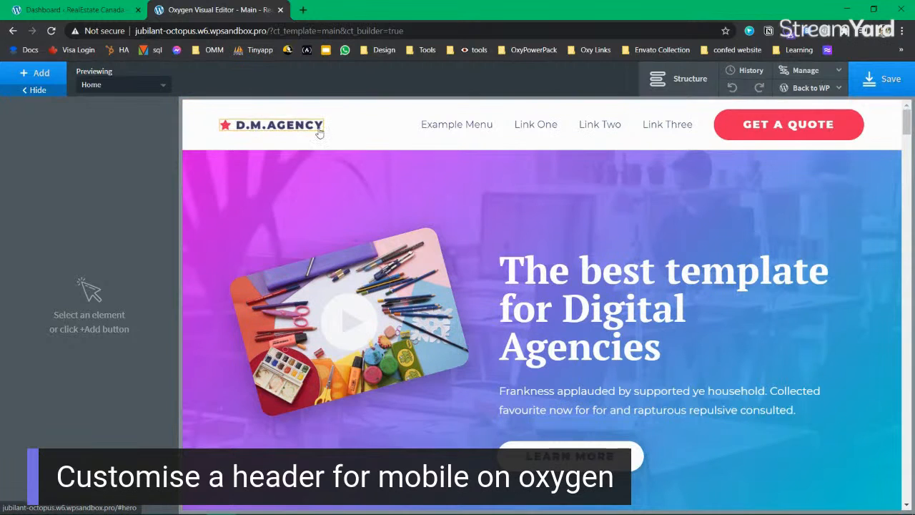
Select the header logo image and preview the header at the Less than 992px breakpoint.
{"action": "left_click", "coordinate": [294, 129]}
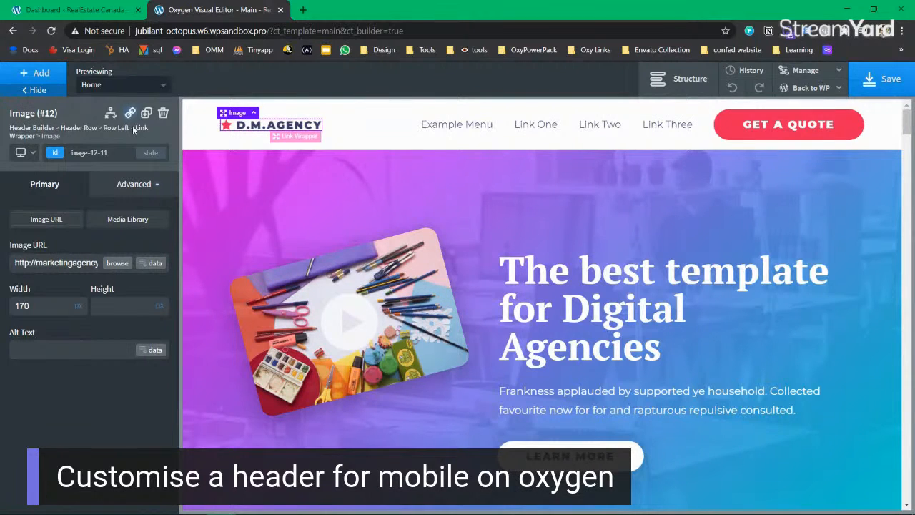
{"action": "left_click", "coordinate": [31, 154]}
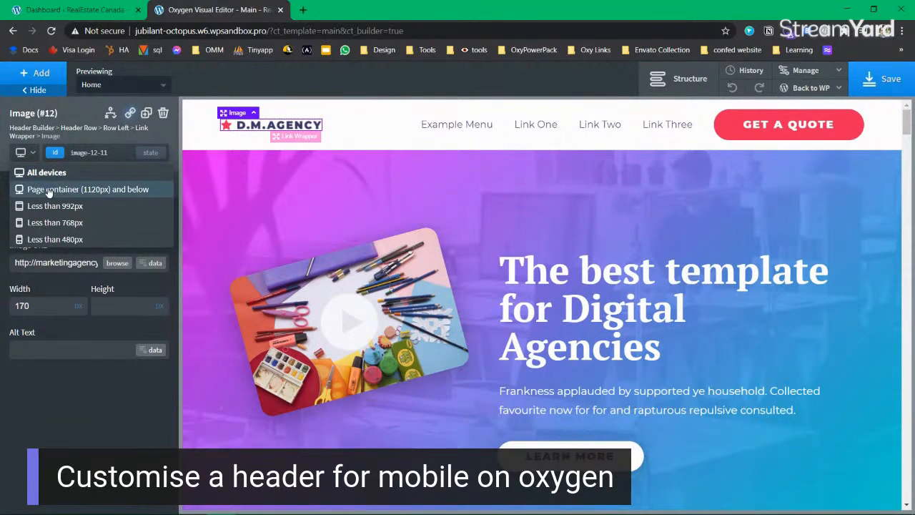
{"action": "left_click", "coordinate": [96, 221]}
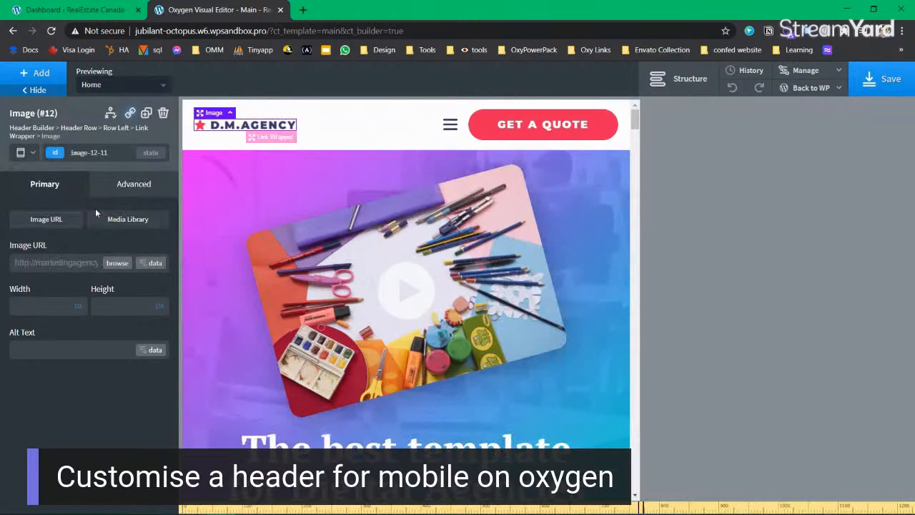
Select the div holding the menu icon and quote button, and switch the editor to the Less than 768px breakpoint.
{"action": "left_click", "coordinate": [464, 127]}
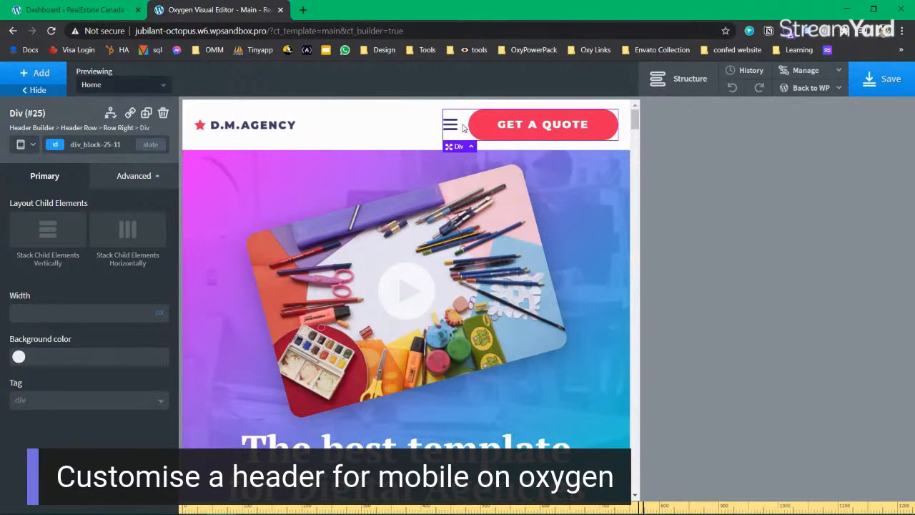
{"action": "left_click", "coordinate": [32, 145]}
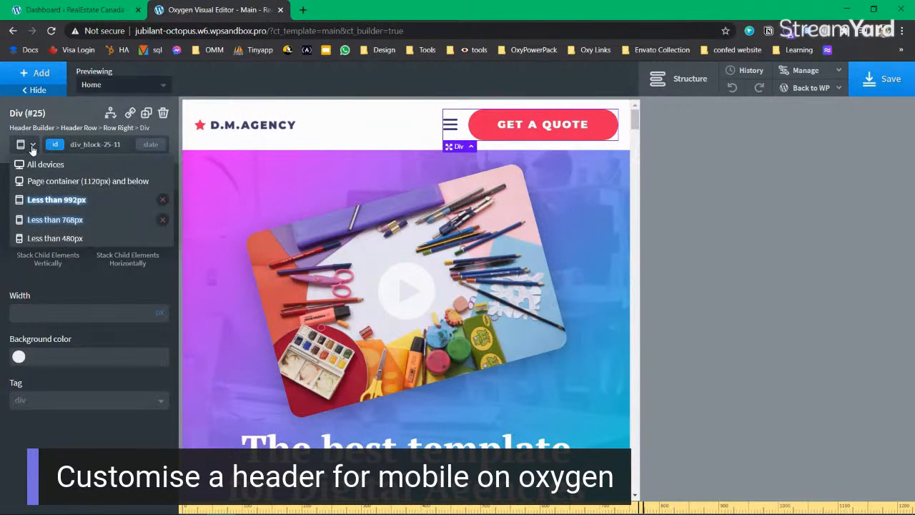
{"action": "left_click", "coordinate": [54, 221]}
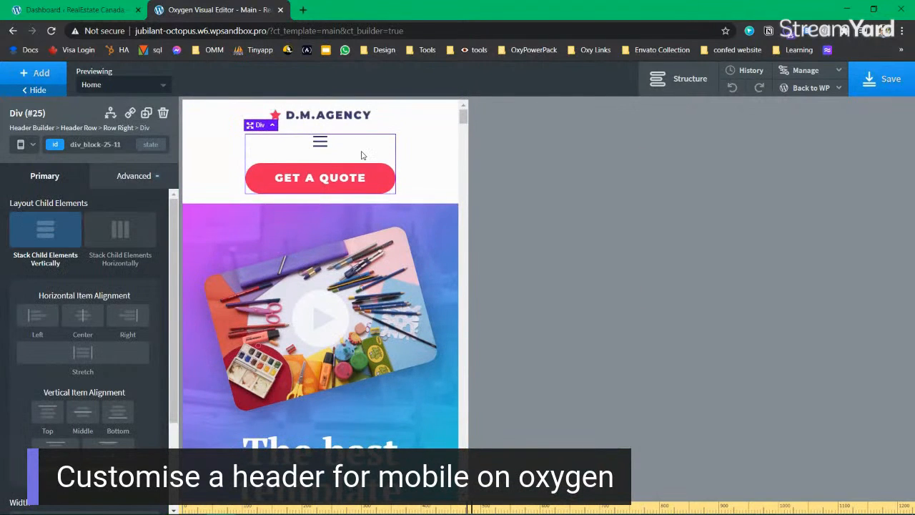
Show the page structure, examine the header's logo and right-hand div, and select the Get a Quote button inside that div.
{"action": "left_click", "coordinate": [693, 77]}
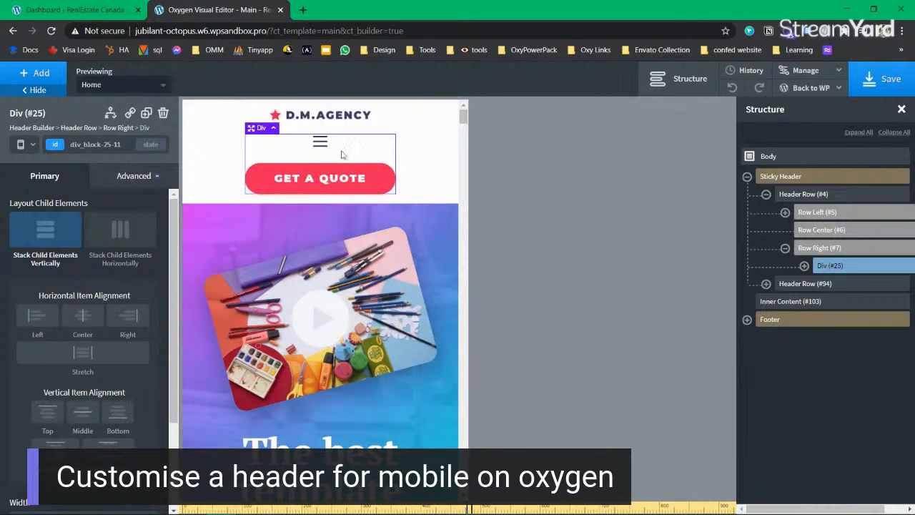
{"action": "left_click", "coordinate": [315, 116]}
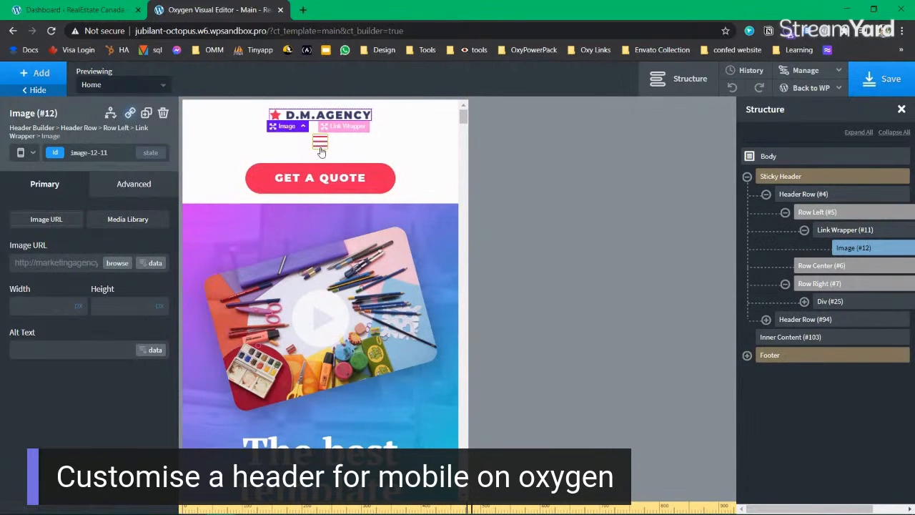
{"action": "left_click", "coordinate": [325, 176]}
{"action": "left_click", "coordinate": [361, 148]}
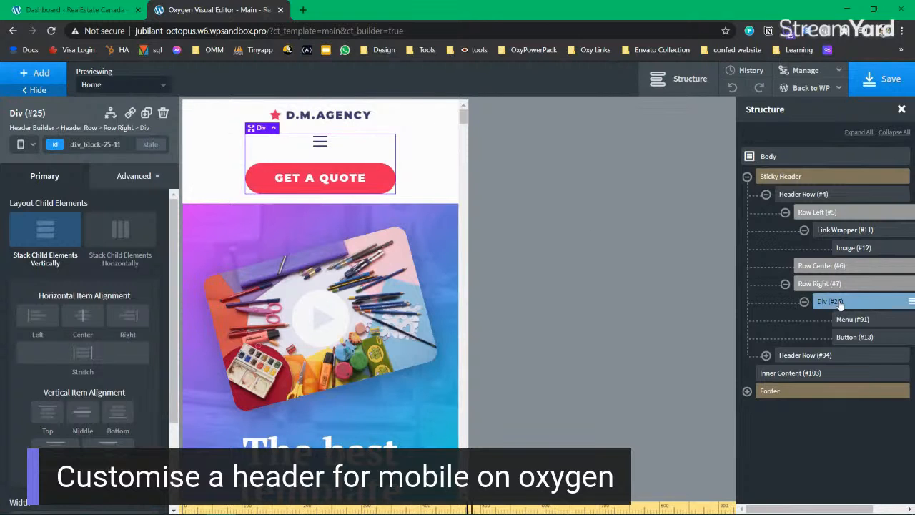
{"action": "left_click", "coordinate": [850, 339]}
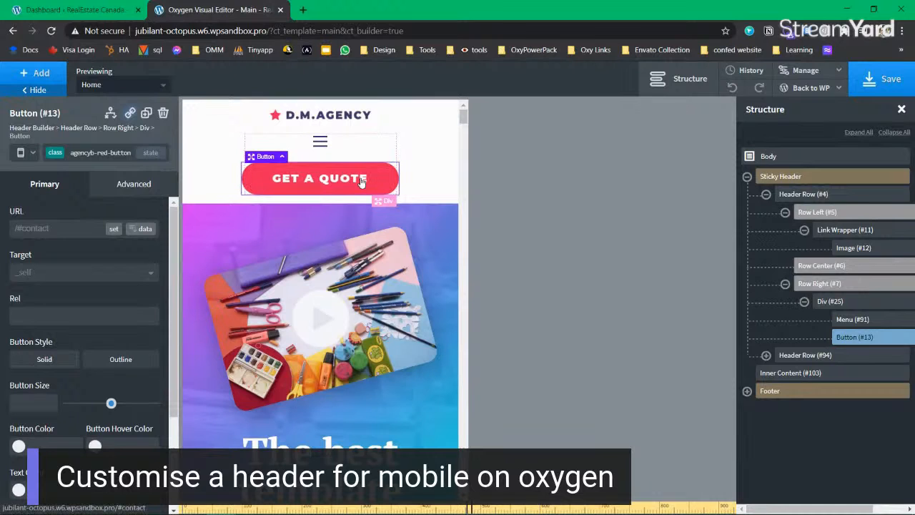
Switch the Get a Quote button's styling from its class to its ID and set the button size to 5.
{"action": "left_click", "coordinate": [52, 156]}
{"action": "left_click", "coordinate": [57, 158]}
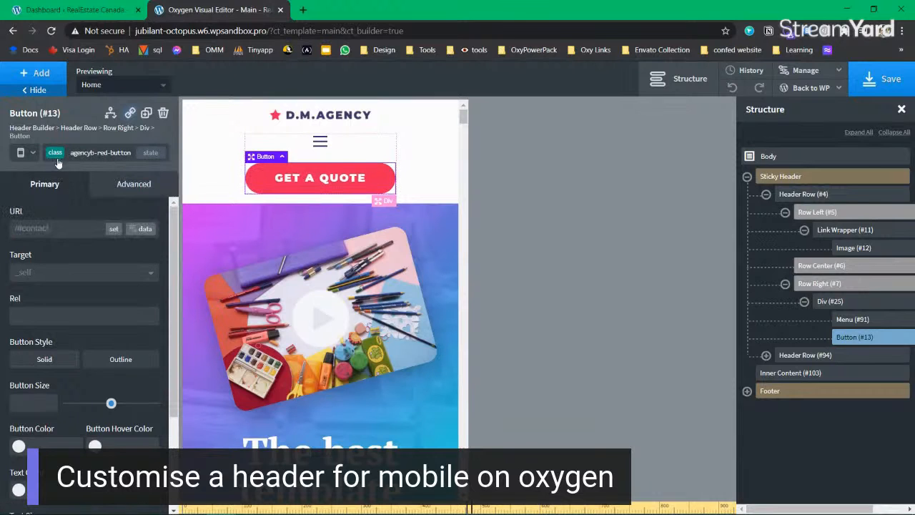
{"action": "left_click", "coordinate": [55, 156]}
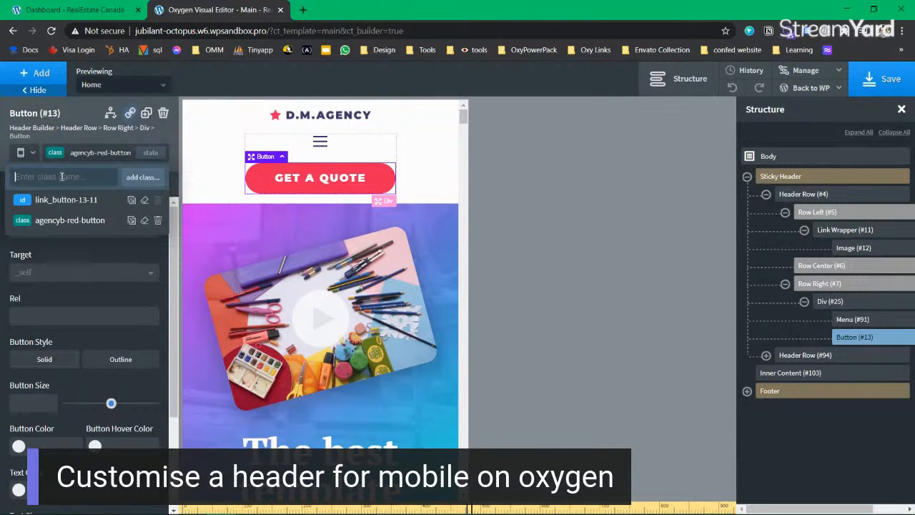
{"action": "left_click_drag", "start_coordinate": [111, 403], "coordinate": [68, 404]}
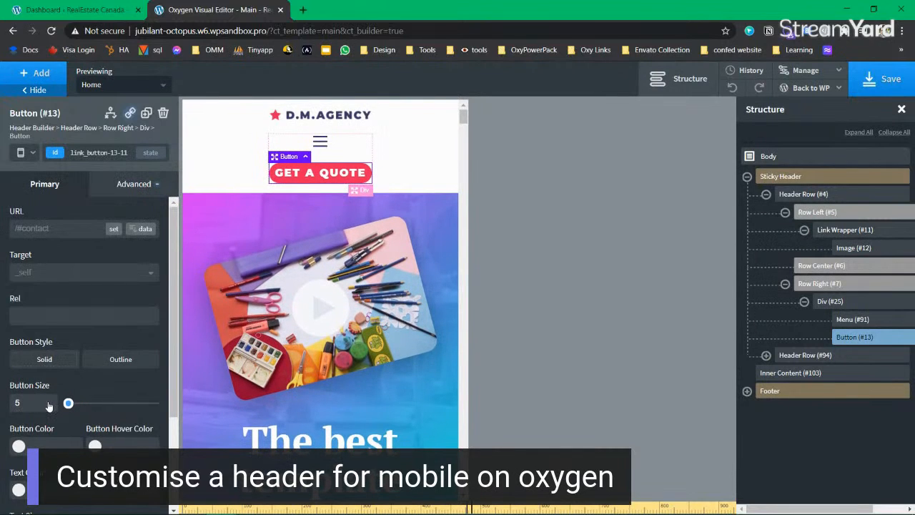
Set the Get a Quote button's text size to 10 px and its button size to 8.
{"action": "double_click", "coordinate": [324, 173]}
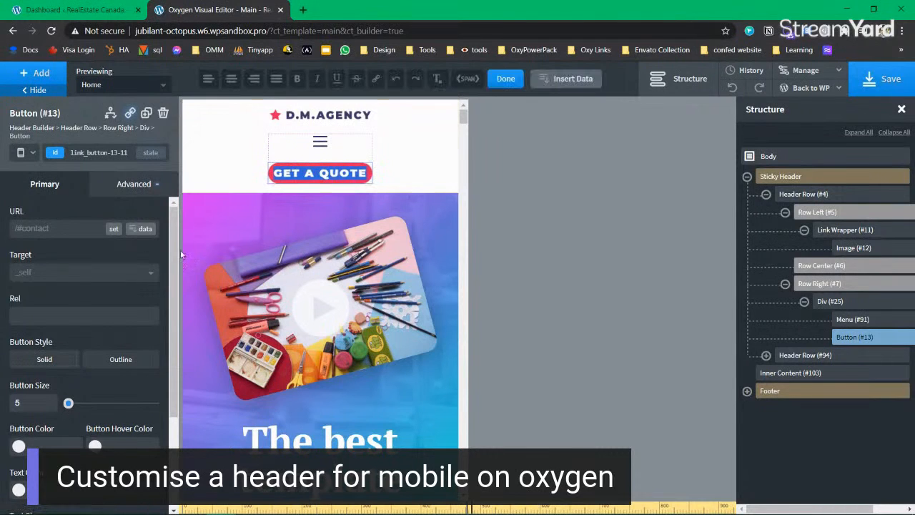
{"action": "scroll", "coordinate": [63, 340], "scroll_direction": "down", "scroll_amount": 2}
{"action": "scroll", "coordinate": [64, 335], "scroll_direction": "up", "scroll_amount": 2}
{"action": "scroll", "coordinate": [66, 313], "scroll_direction": "down", "scroll_amount": 2}
{"action": "left_click_drag", "start_coordinate": [110, 398], "coordinate": [68, 400]}
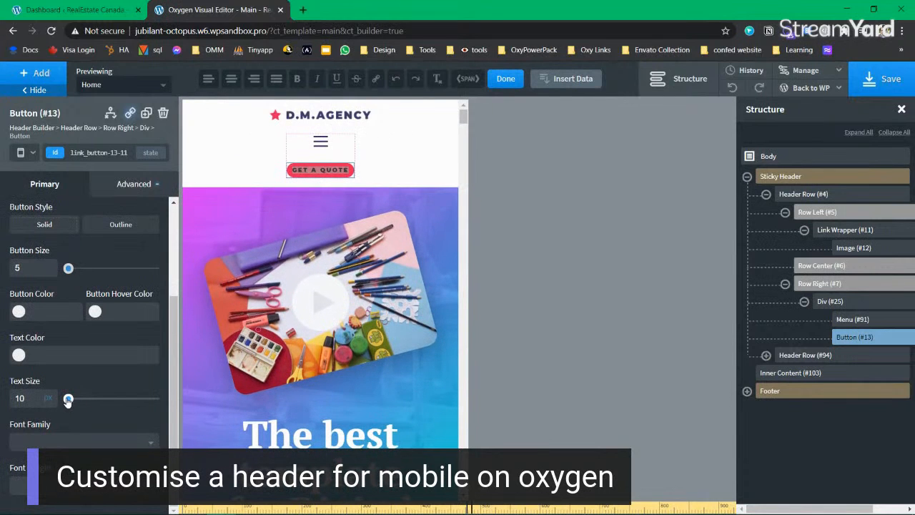
{"action": "left_click", "coordinate": [428, 164]}
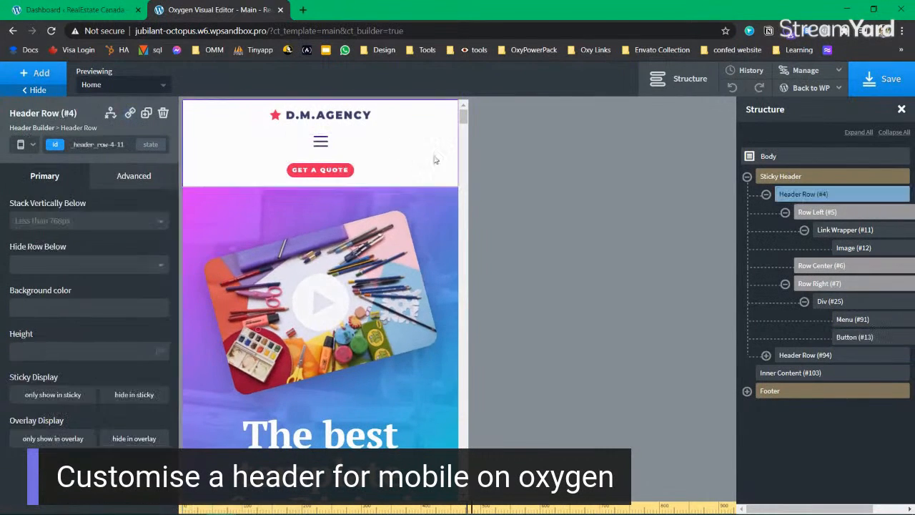
{"action": "left_click", "coordinate": [336, 174]}
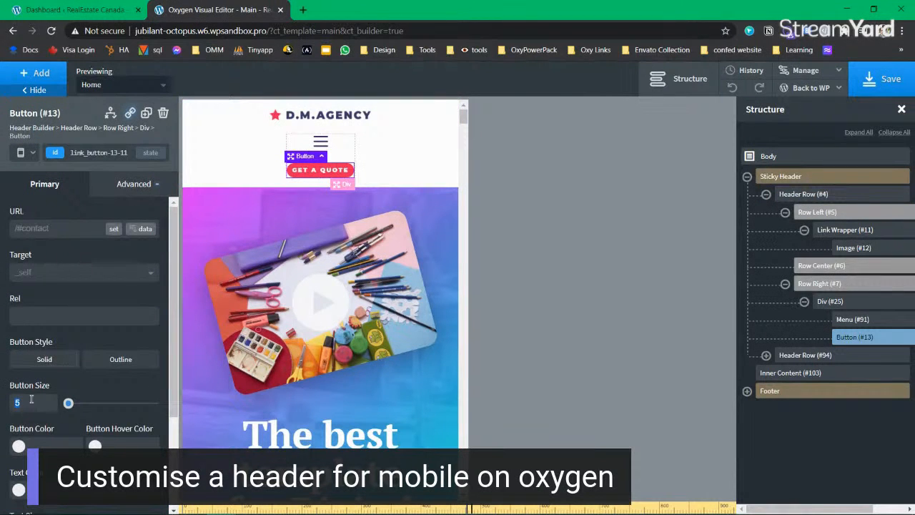
{"action": "left_click", "coordinate": [416, 175]}
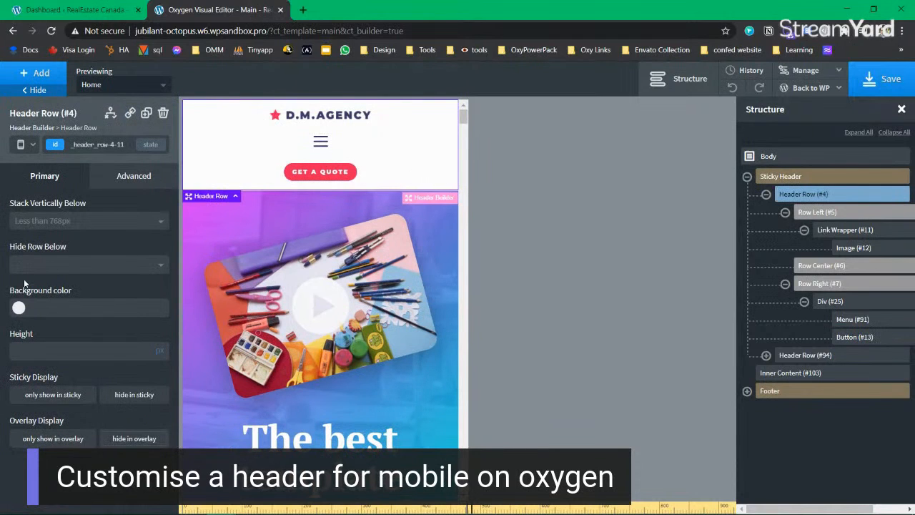
Stack the children of the div holding the menu icon and quote button horizontally.
{"action": "left_click", "coordinate": [318, 145]}
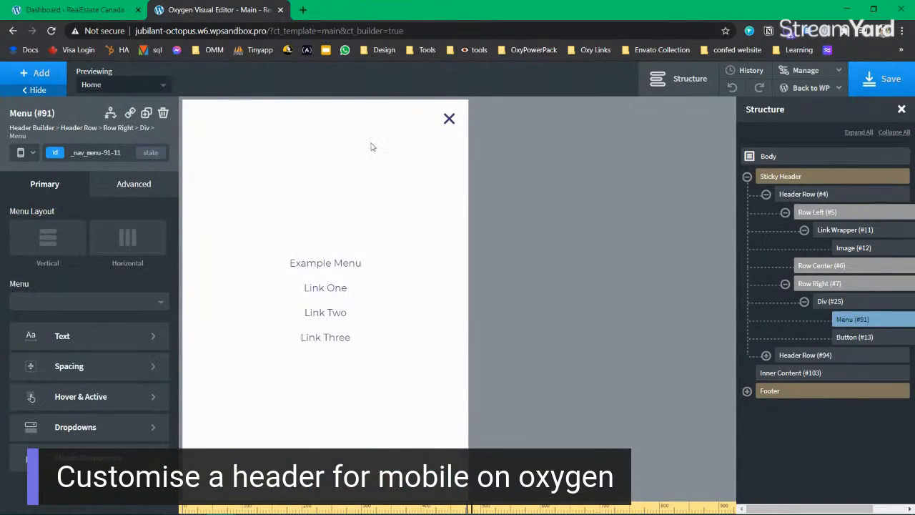
{"action": "left_click", "coordinate": [449, 119]}
{"action": "left_click", "coordinate": [298, 155]}
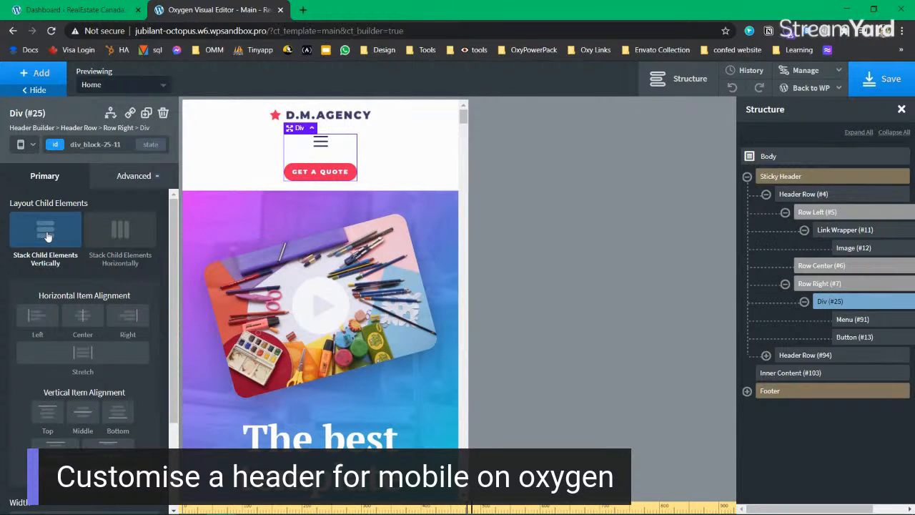
{"action": "left_click", "coordinate": [133, 229]}
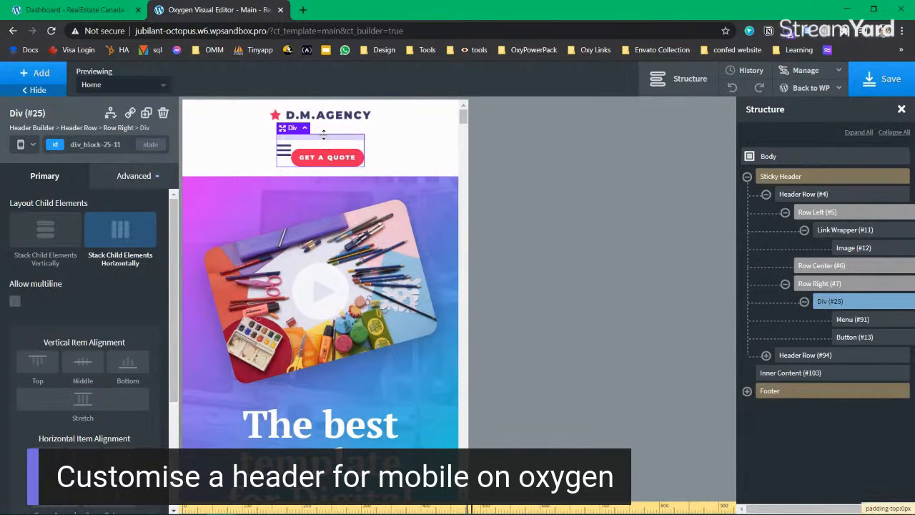
{"action": "left_click", "coordinate": [128, 175]}
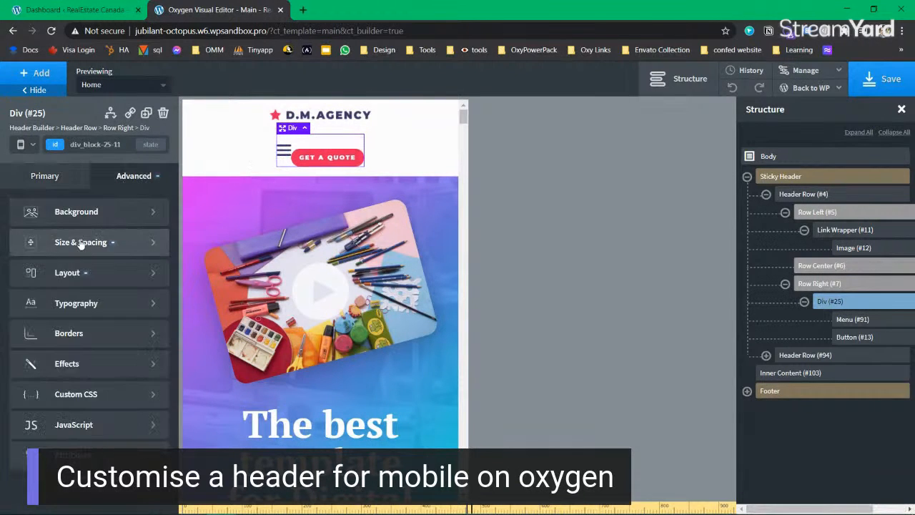
{"action": "left_click", "coordinate": [121, 241]}
{"action": "left_click", "coordinate": [42, 248]}
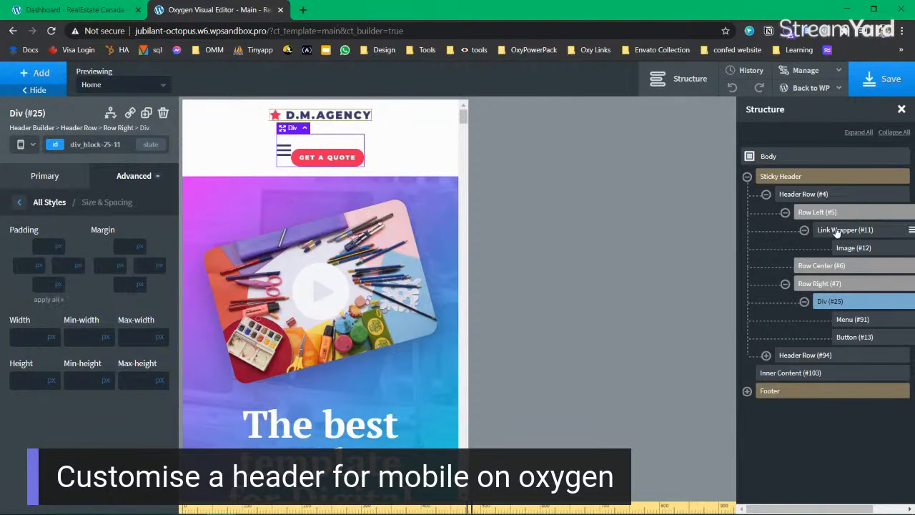
Set the vertical item alignment of the div holding the menu icon and quote button to Middle.
{"action": "left_click", "coordinate": [44, 176]}
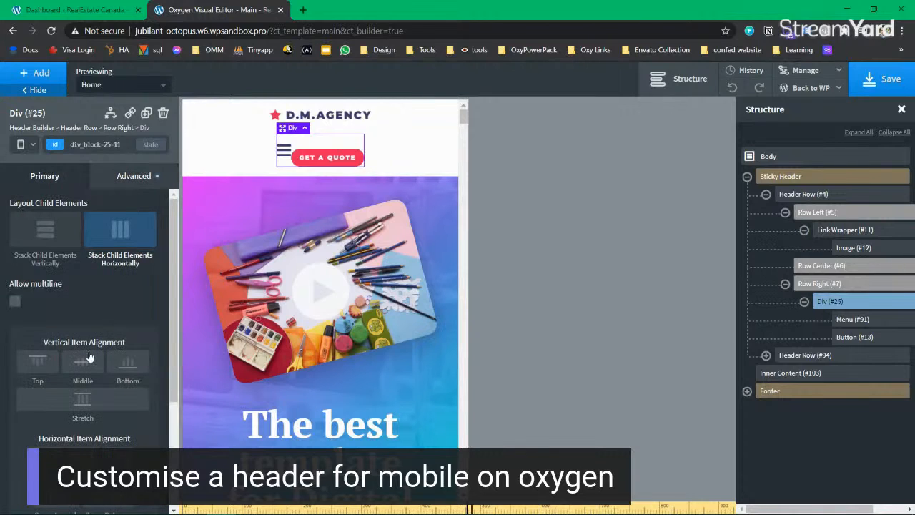
{"action": "scroll", "coordinate": [89, 358], "scroll_direction": "down", "scroll_amount": 2}
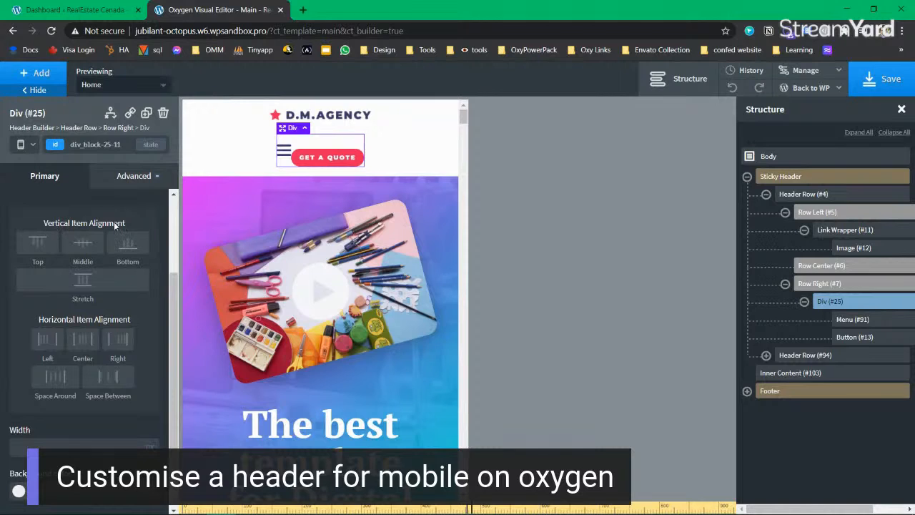
{"action": "left_click", "coordinate": [38, 248]}
{"action": "left_click", "coordinate": [83, 248]}
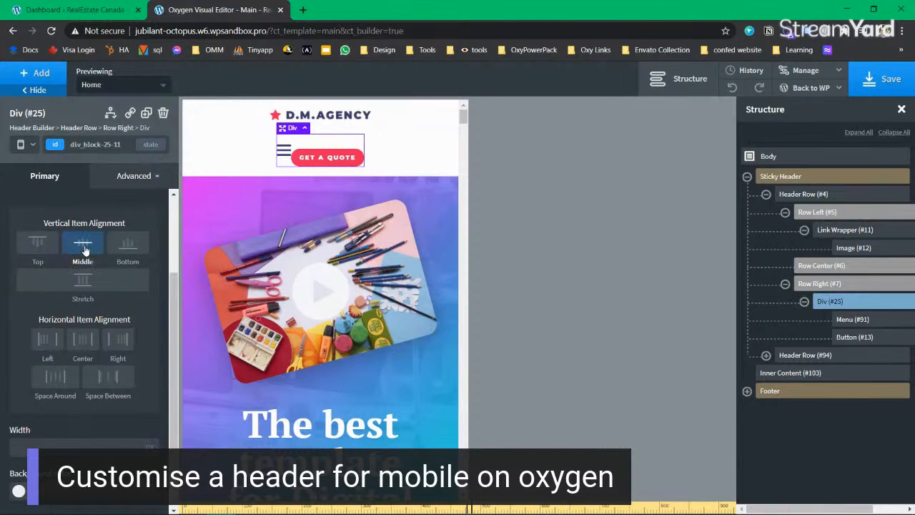
{"action": "left_click", "coordinate": [129, 245]}
{"action": "left_click", "coordinate": [83, 246]}
Set the Get a Quote button's top margin to 0 px in its size and spacing settings.
{"action": "left_click", "coordinate": [325, 151]}
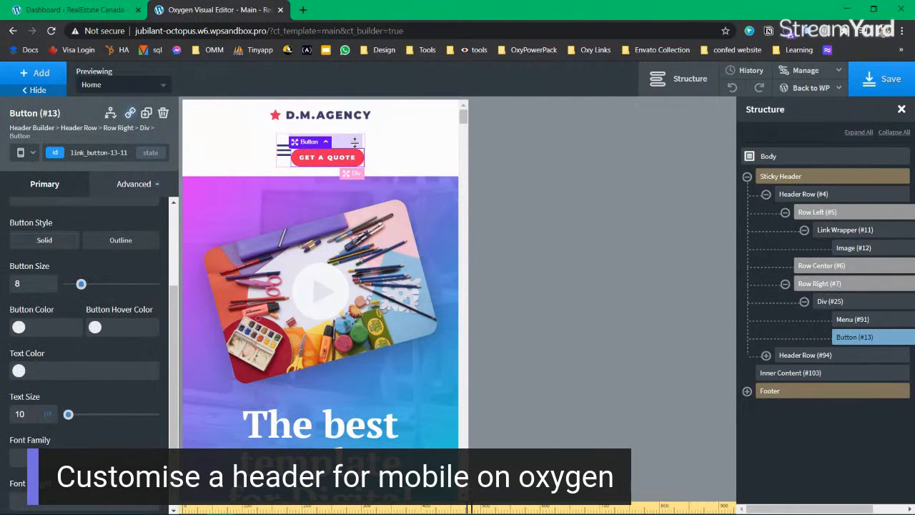
{"action": "left_click", "coordinate": [130, 188]}
{"action": "left_click", "coordinate": [121, 248]}
{"action": "left_click", "coordinate": [124, 254]}
{"action": "type", "text": "0"}
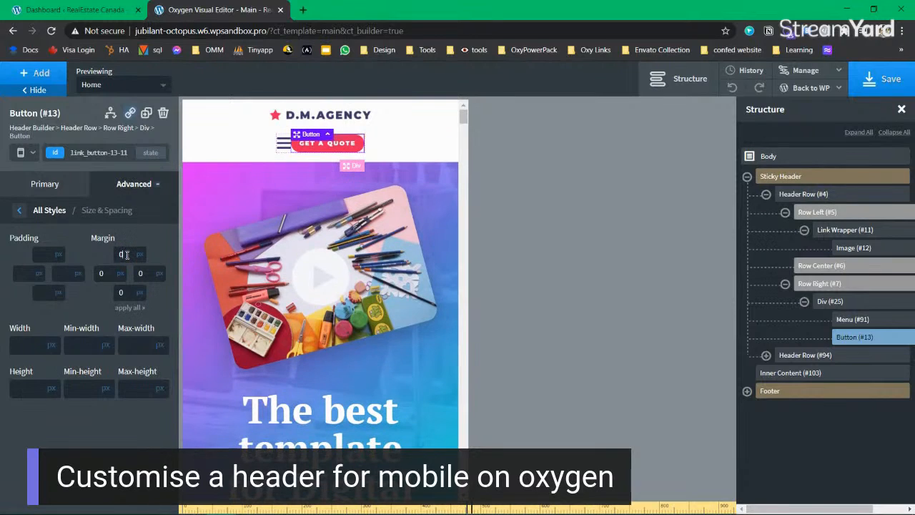
{"action": "left_click", "coordinate": [425, 148]}
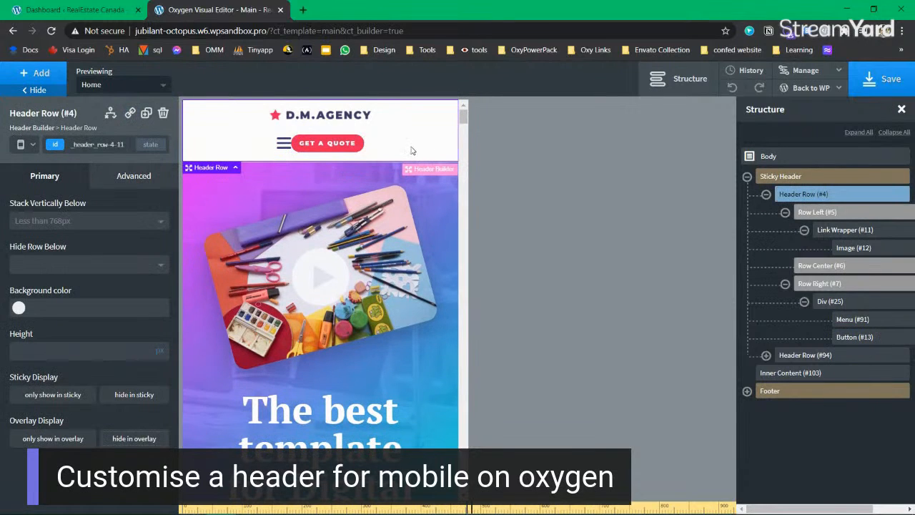
Examine the settings of the right-hand div, the mobile menu overlay, the logo image and its link wrapper.
{"action": "left_click", "coordinate": [847, 304]}
{"action": "scroll", "coordinate": [92, 391], "scroll_direction": "down", "scroll_amount": 2}
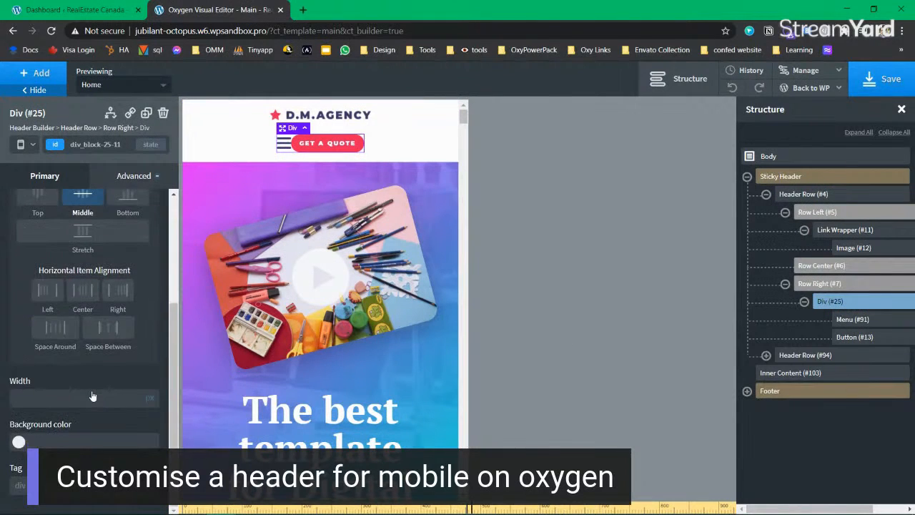
{"action": "scroll", "coordinate": [92, 391], "scroll_direction": "up", "scroll_amount": 2}
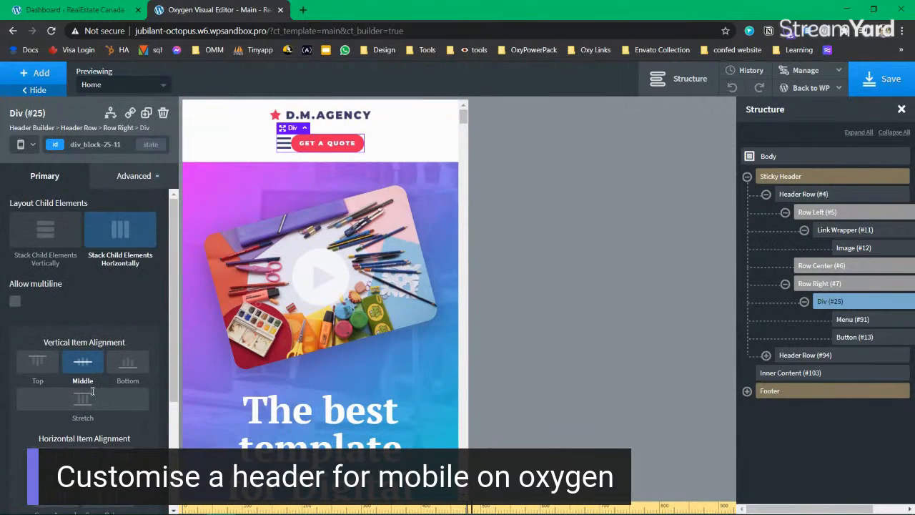
{"action": "left_click", "coordinate": [333, 116]}
{"action": "left_click", "coordinate": [284, 143]}
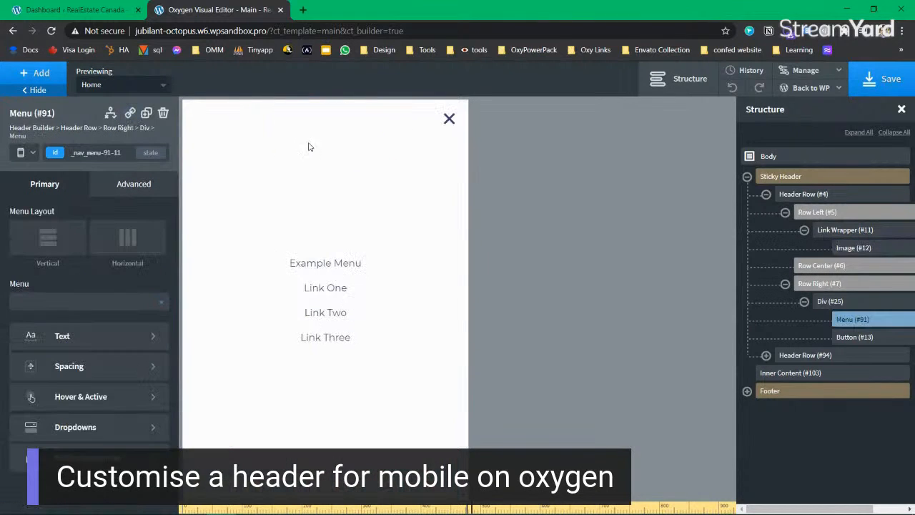
{"action": "left_click", "coordinate": [449, 118]}
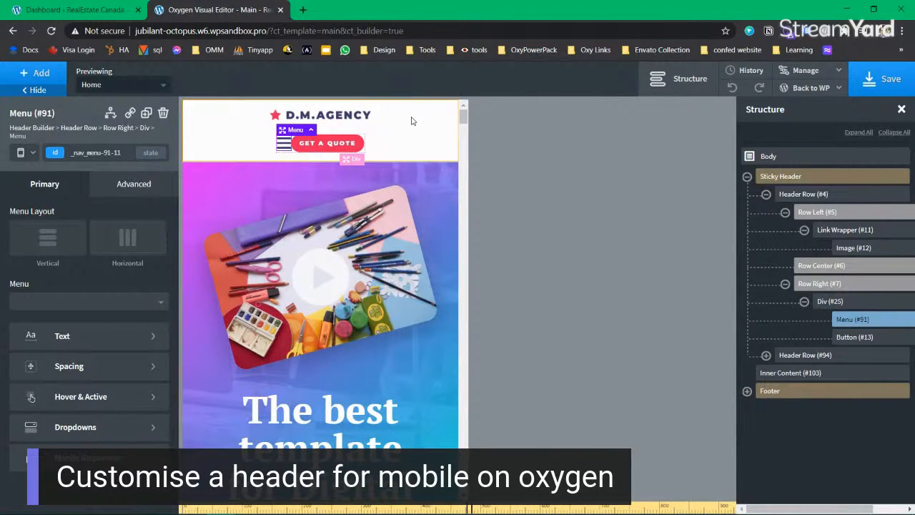
{"action": "left_click", "coordinate": [359, 117]}
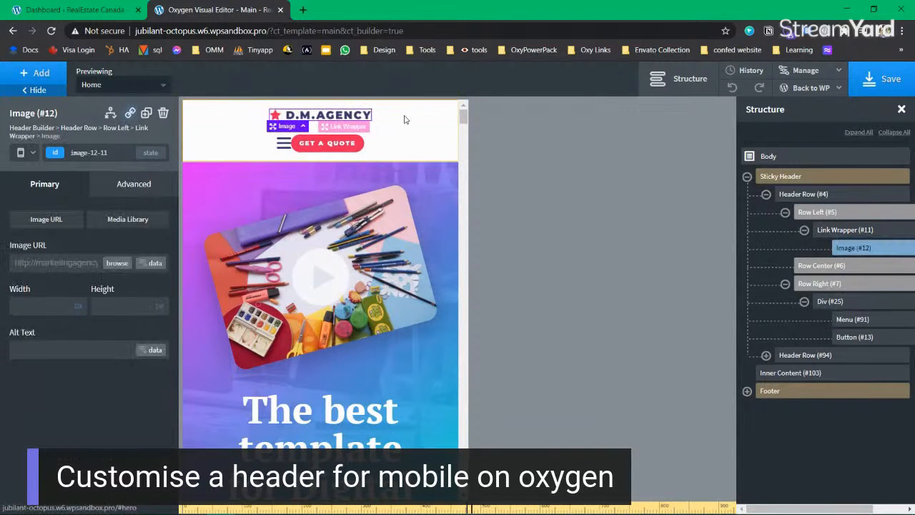
{"action": "left_click", "coordinate": [858, 231]}
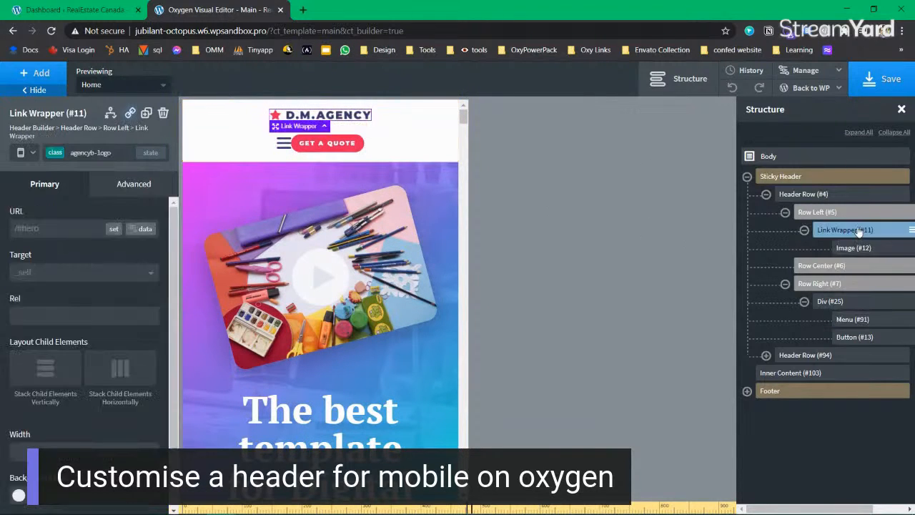
Collapse the left and right parts of the upper header row and set its Stack Vertically Below option to Never.
{"action": "left_click", "coordinate": [800, 195]}
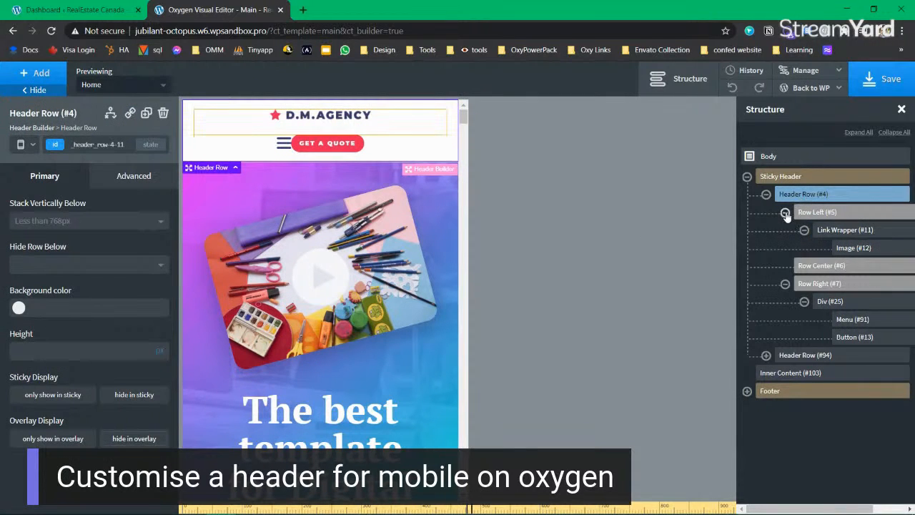
{"action": "left_click", "coordinate": [785, 212]}
{"action": "left_click", "coordinate": [784, 248]}
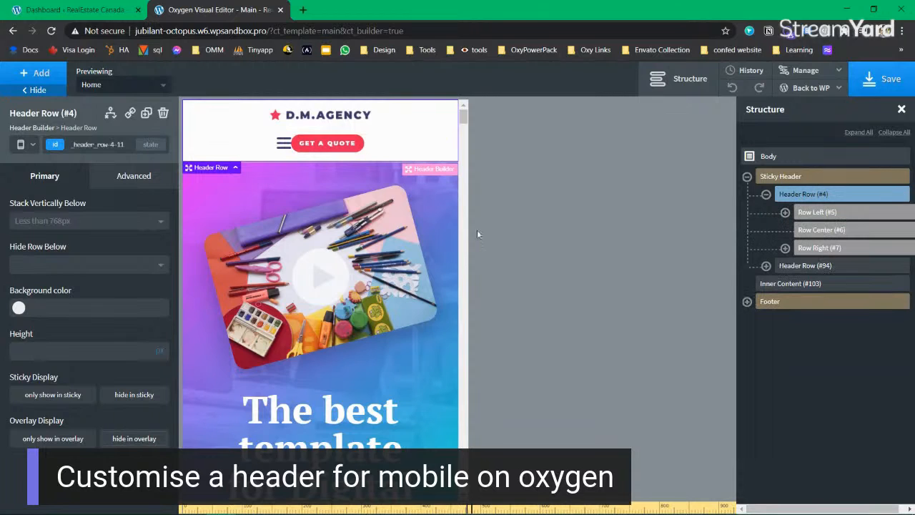
{"action": "left_click", "coordinate": [76, 223]}
{"action": "left_click", "coordinate": [66, 308]}
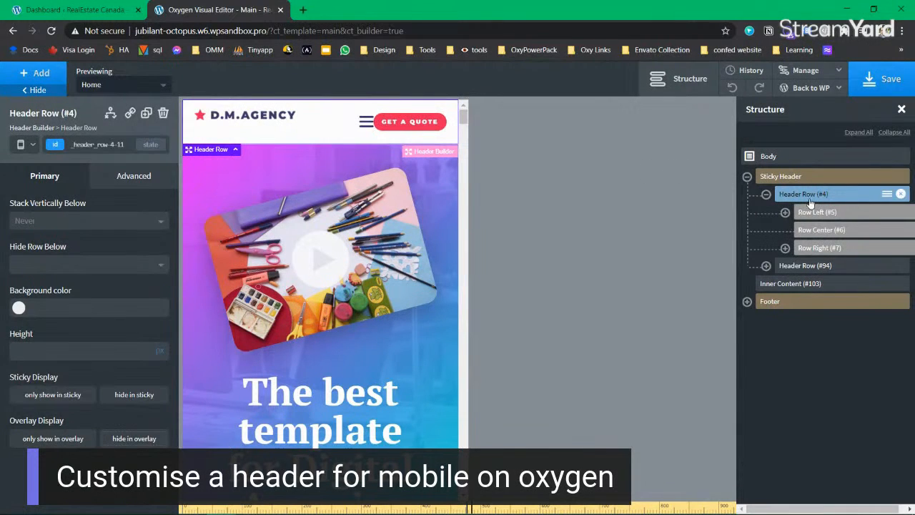
Set the upper header row's display to flex, with justify content and align items both set to center.
{"action": "left_click", "coordinate": [230, 120]}
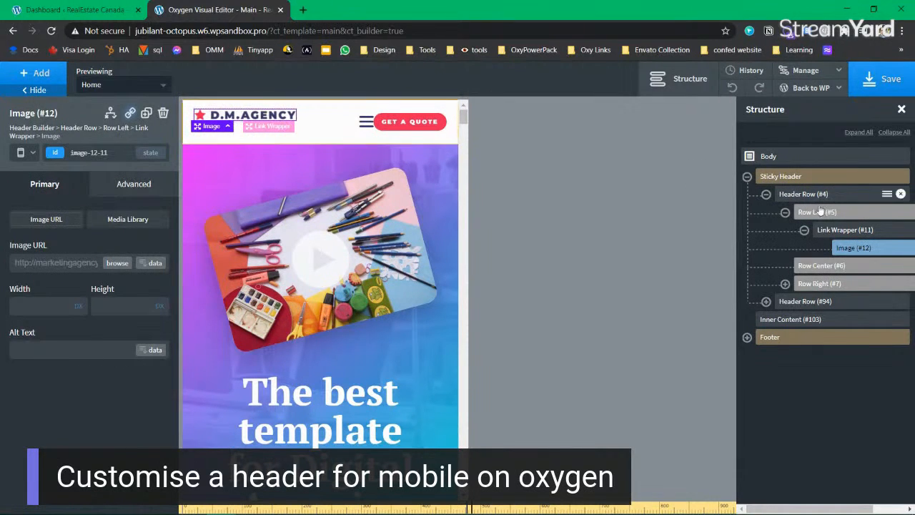
{"action": "left_click", "coordinate": [844, 229]}
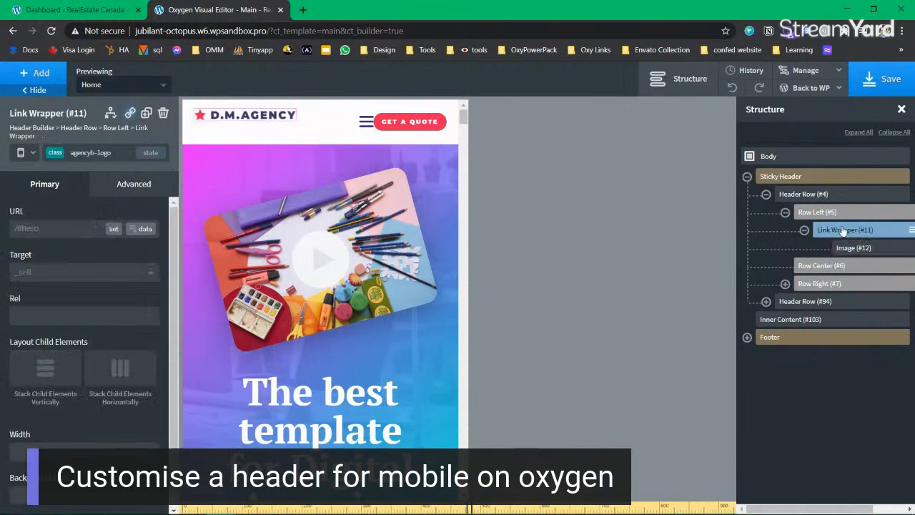
{"action": "left_click", "coordinate": [812, 197]}
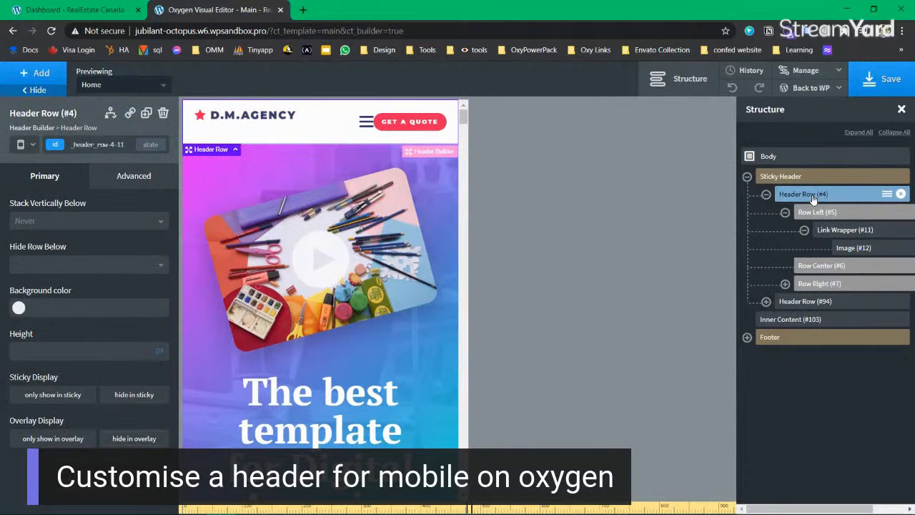
{"action": "left_click", "coordinate": [119, 181]}
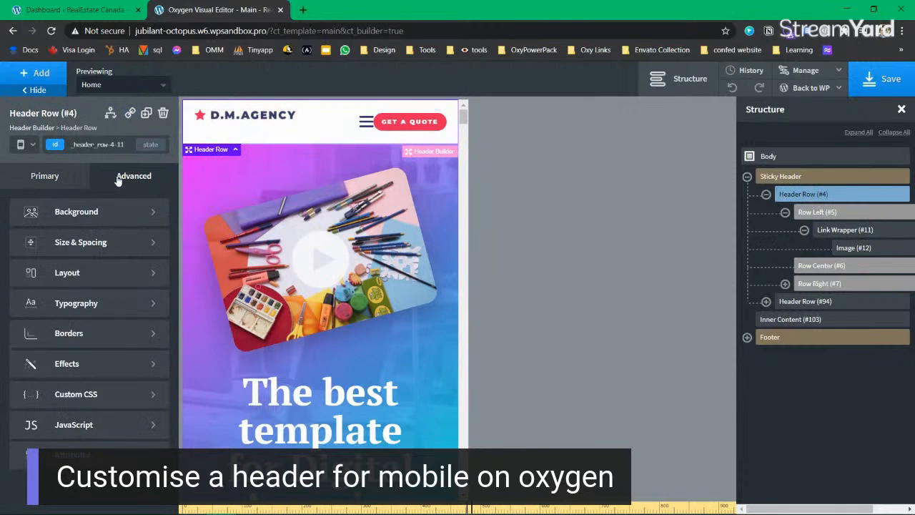
{"action": "left_click", "coordinate": [69, 274]}
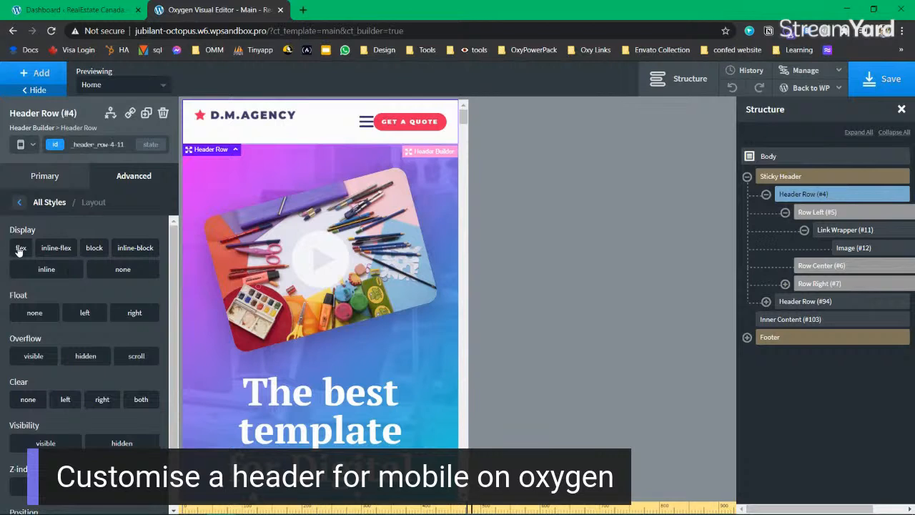
{"action": "left_click", "coordinate": [20, 248]}
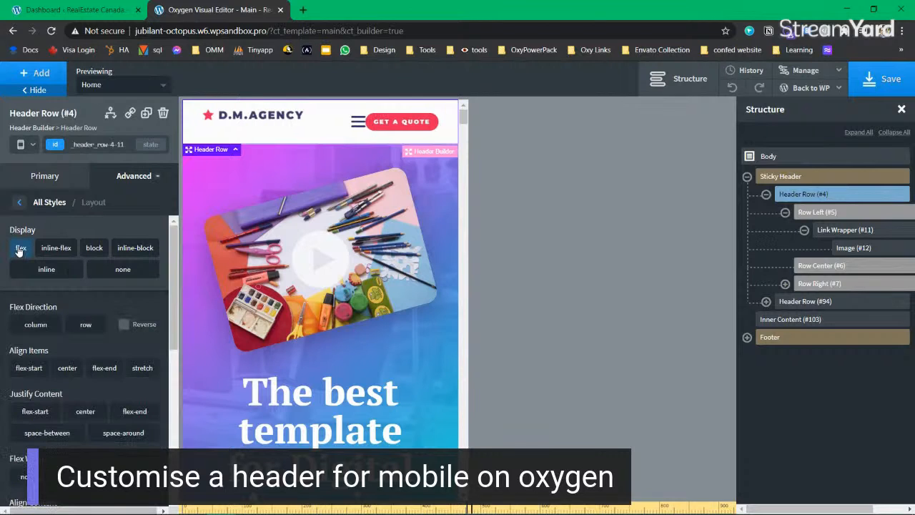
{"action": "left_click", "coordinate": [84, 412]}
{"action": "left_click", "coordinate": [67, 368]}
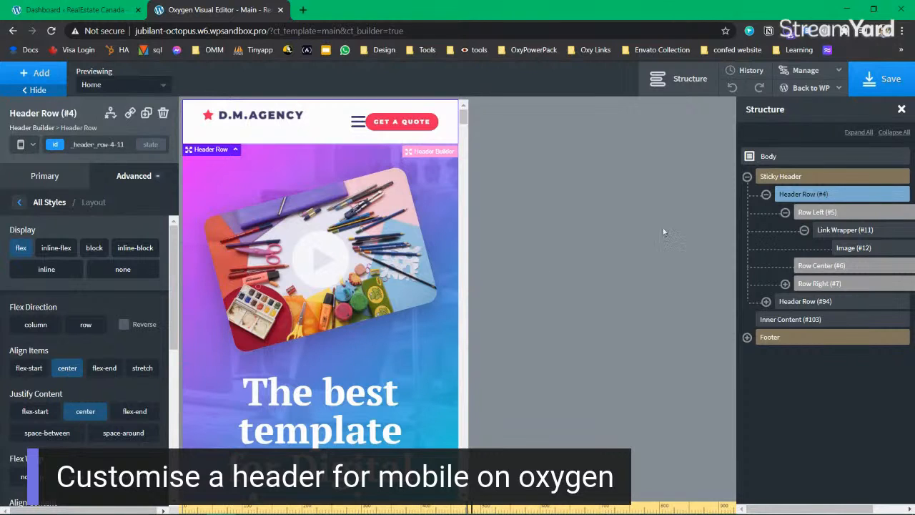
Examine the settings of both header rows along with the logo images and link wrappers in their left parts.
{"action": "left_click", "coordinate": [765, 195]}
{"action": "left_click", "coordinate": [766, 194]}
{"action": "left_click", "coordinate": [765, 194]}
{"action": "left_click", "coordinate": [789, 213]}
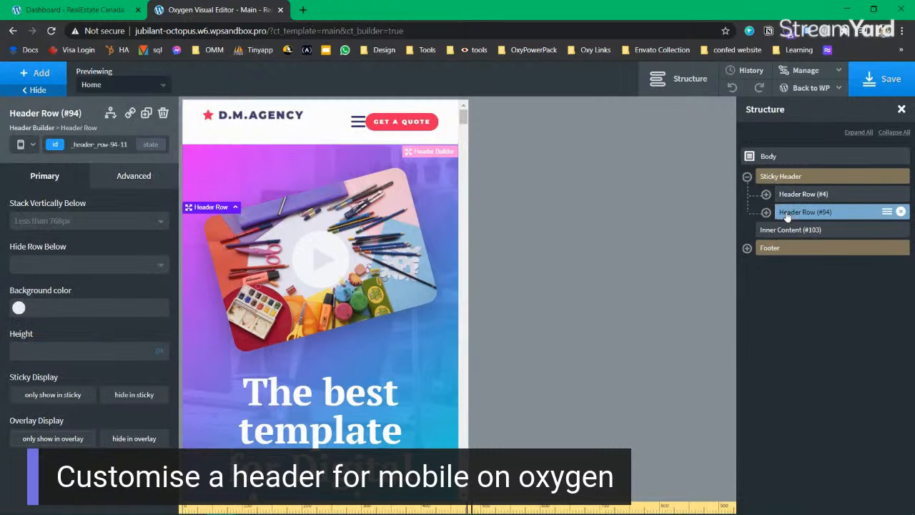
{"action": "left_click", "coordinate": [765, 212]}
{"action": "left_click", "coordinate": [785, 229]}
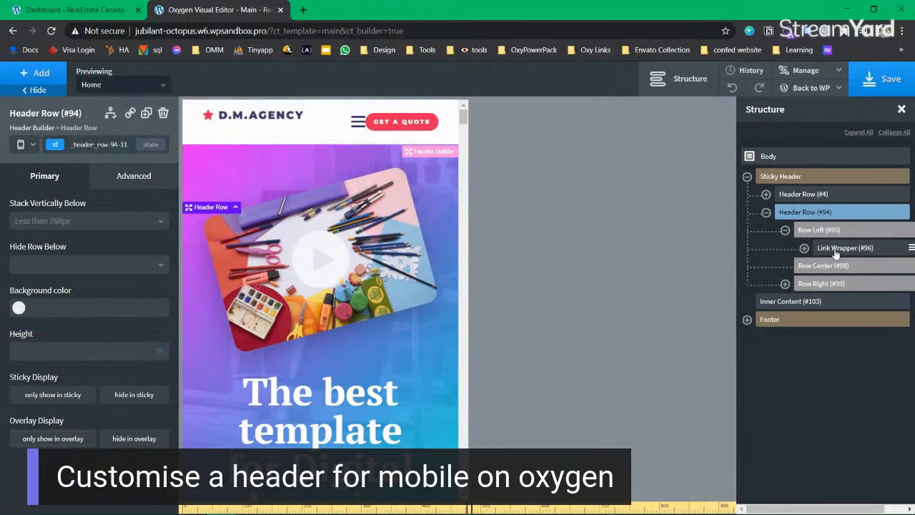
{"action": "left_click", "coordinate": [825, 248]}
{"action": "left_click", "coordinate": [804, 247]}
{"action": "left_click", "coordinate": [851, 267]}
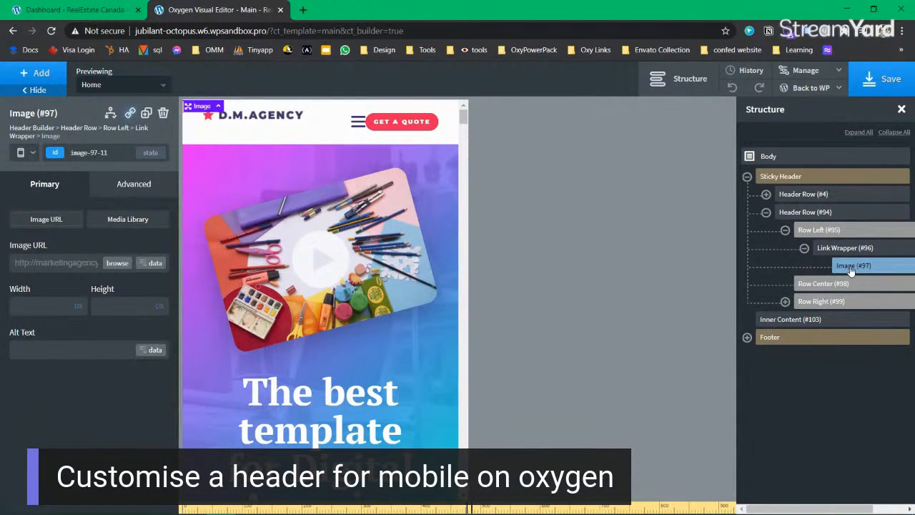
{"action": "left_click", "coordinate": [766, 212]}
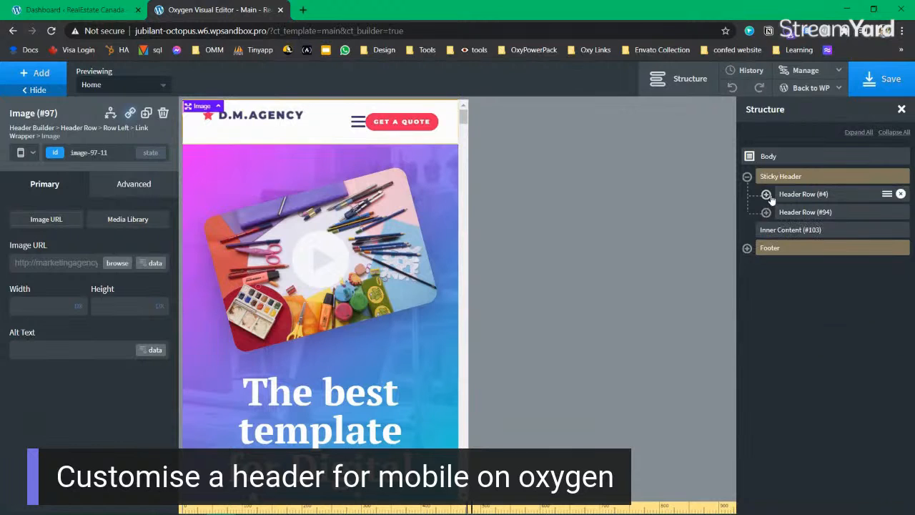
{"action": "left_click", "coordinate": [765, 193]}
{"action": "left_click", "coordinate": [804, 193]}
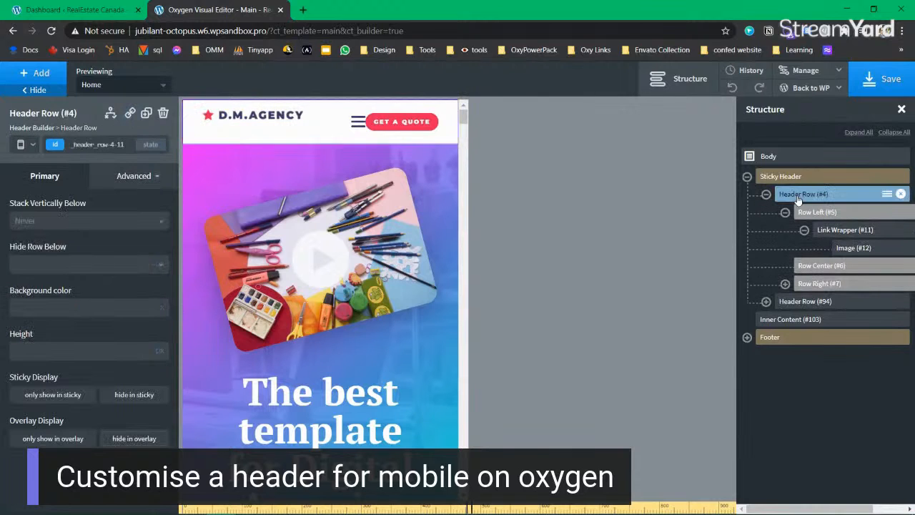
{"action": "left_click", "coordinate": [251, 116]}
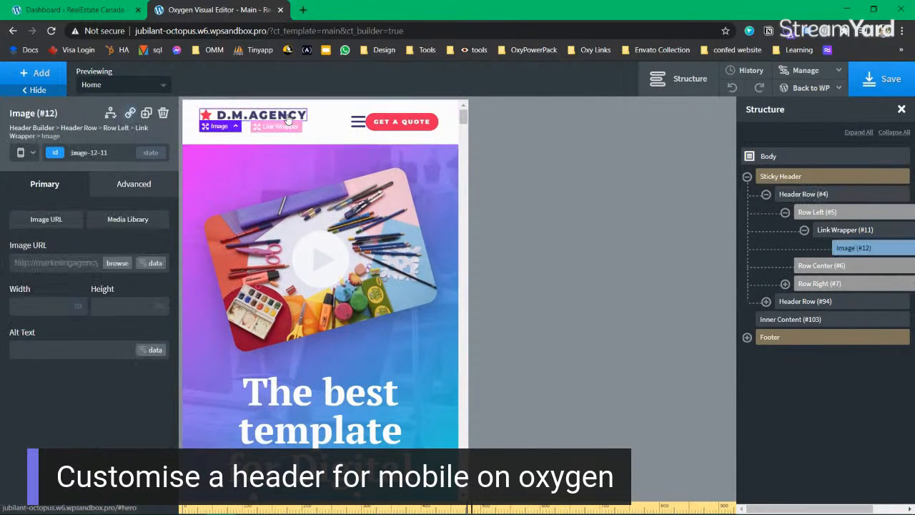
{"action": "left_click", "coordinate": [846, 230]}
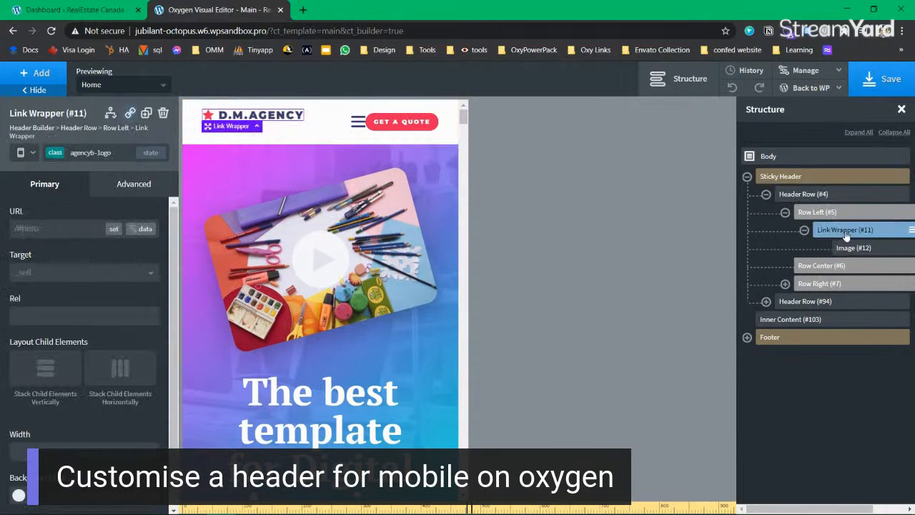
{"action": "left_click", "coordinate": [804, 230]}
{"action": "left_click", "coordinate": [785, 213]}
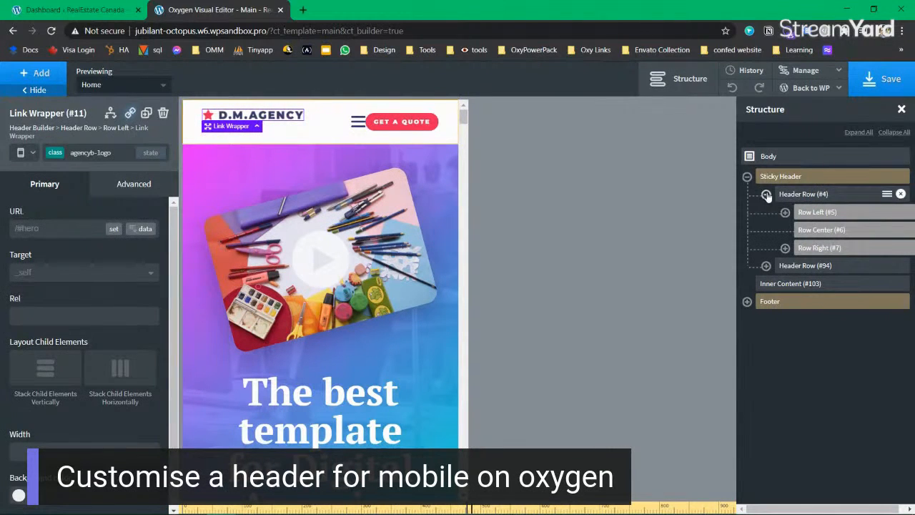
Clear the center options from justify content and align items in the upper header row's layout settings.
{"action": "left_click", "coordinate": [801, 195]}
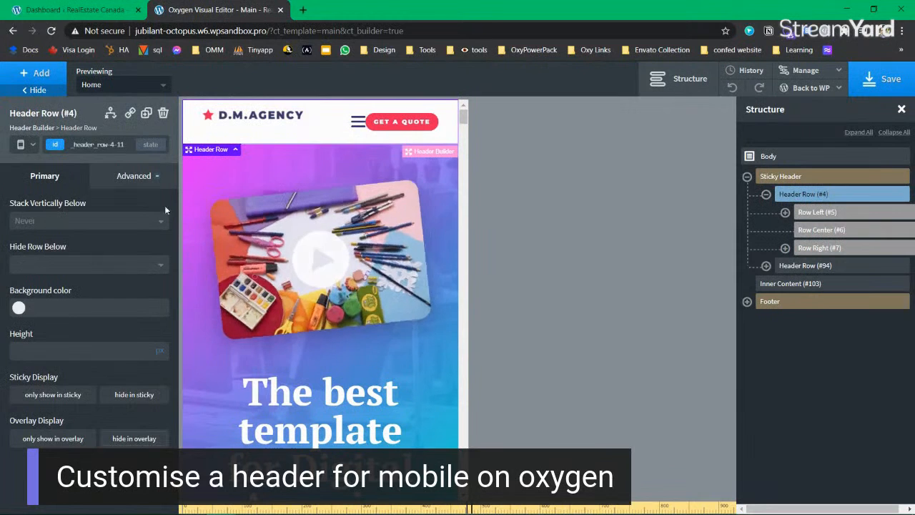
{"action": "left_click", "coordinate": [133, 176]}
{"action": "left_click", "coordinate": [82, 271]}
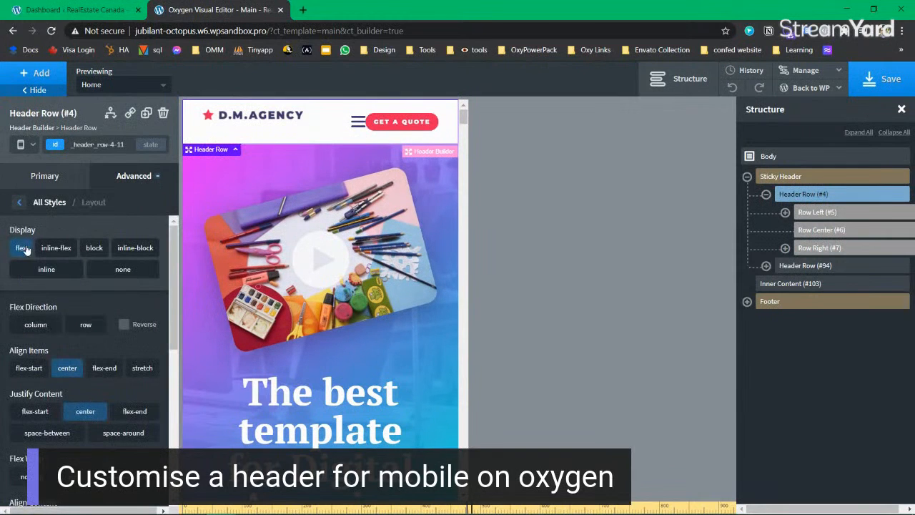
{"action": "left_click", "coordinate": [86, 419]}
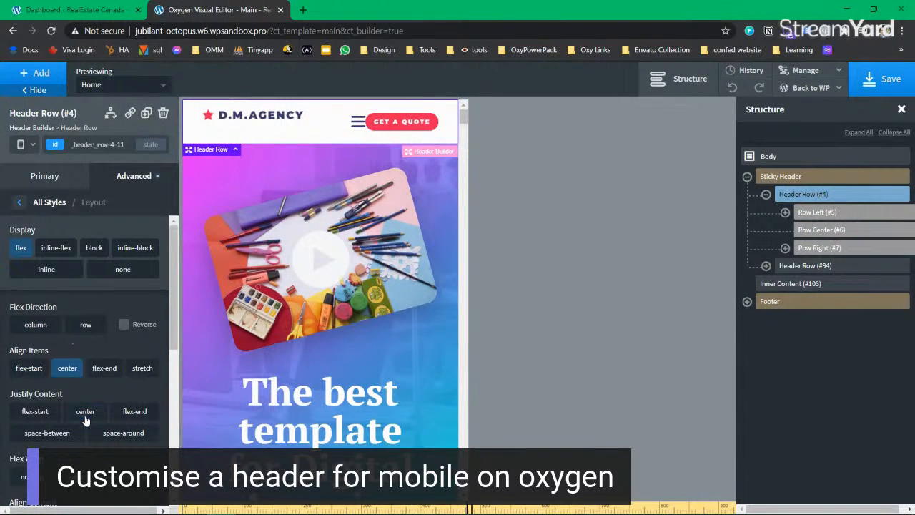
{"action": "left_click", "coordinate": [66, 366]}
{"action": "scroll", "coordinate": [85, 414], "scroll_direction": "down", "scroll_amount": 2}
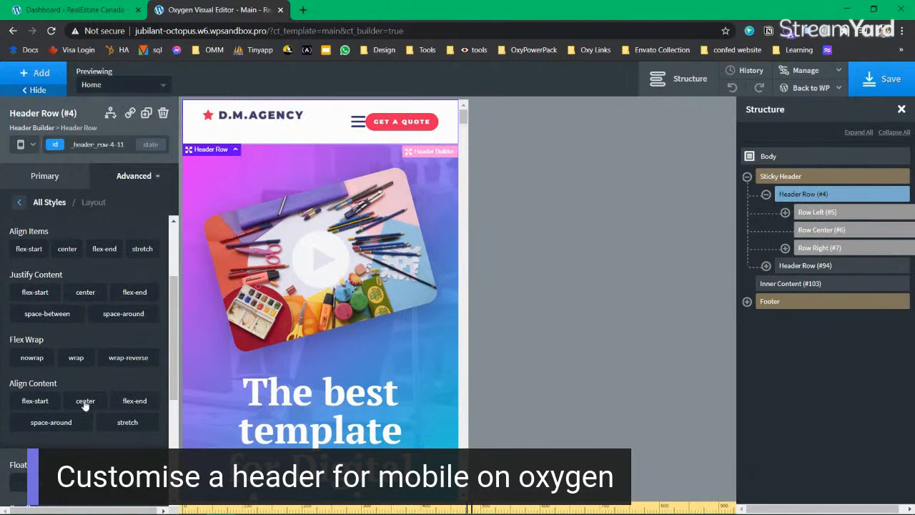
{"action": "left_click", "coordinate": [85, 402]}
Set the upper header row's flex direction to row, trying the reverse option and turning it off again.
{"action": "scroll", "coordinate": [75, 390], "scroll_direction": "up", "scroll_amount": 2}
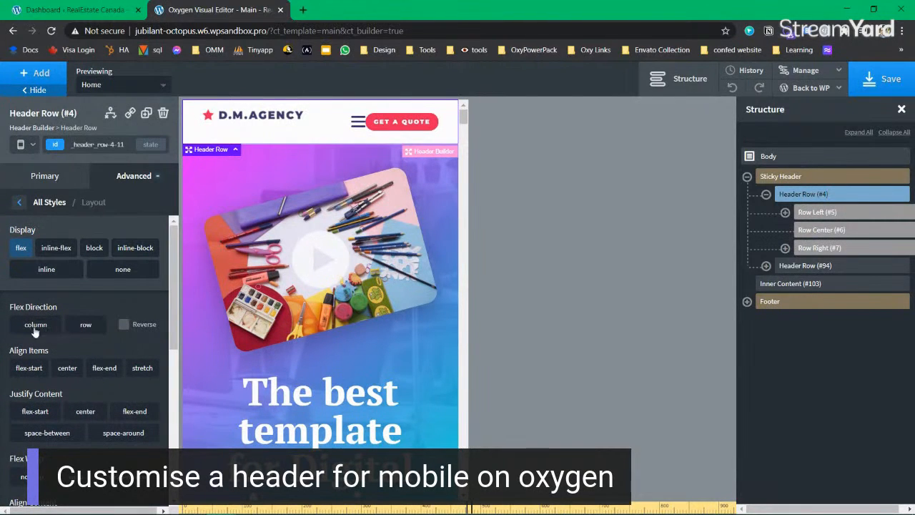
{"action": "left_click", "coordinate": [86, 325]}
{"action": "left_click", "coordinate": [124, 325]}
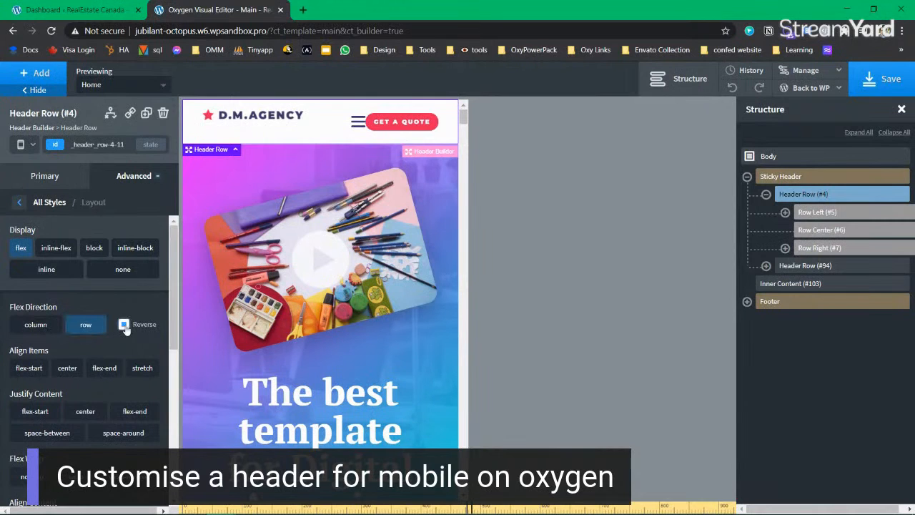
{"action": "left_click", "coordinate": [125, 326]}
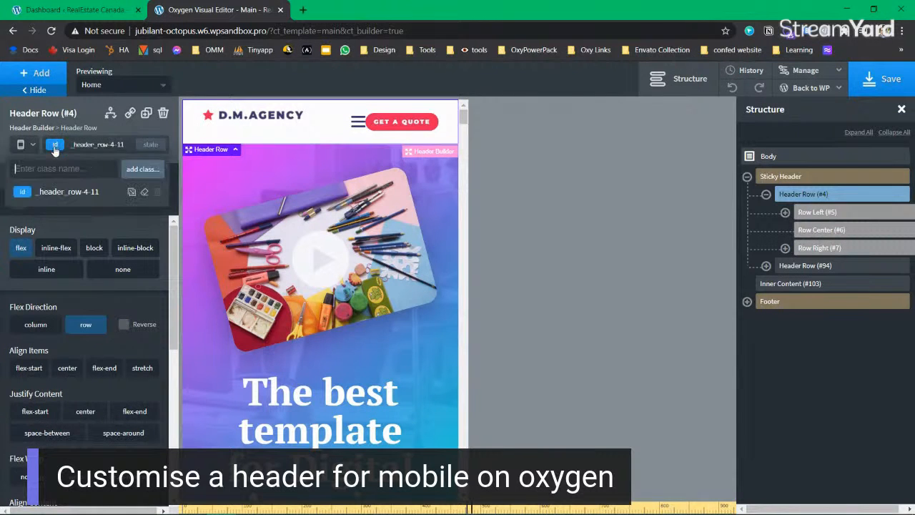
Examine the sticky header's settings and page preview, and the div and menu nested in the second header row.
{"action": "left_click", "coordinate": [795, 176]}
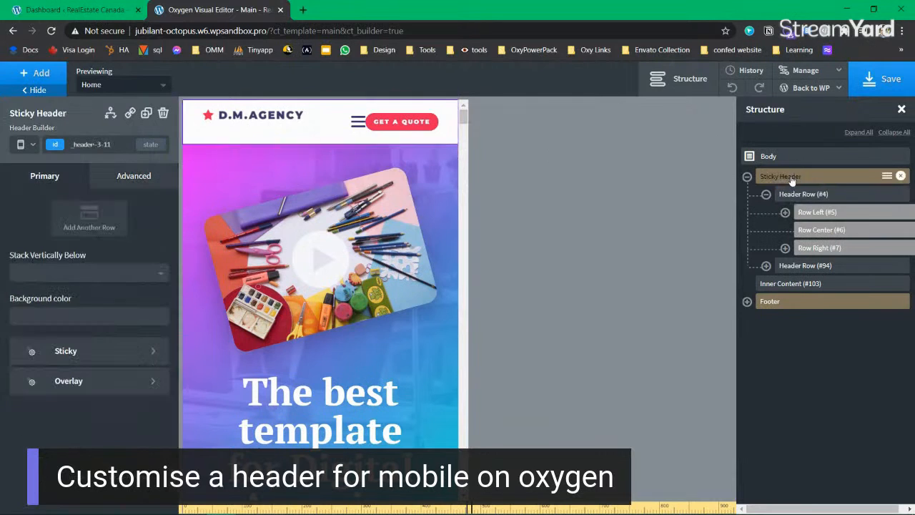
{"action": "scroll", "coordinate": [343, 235], "scroll_direction": "down", "scroll_amount": 4}
{"action": "scroll", "coordinate": [343, 234], "scroll_direction": "down", "scroll_amount": 7}
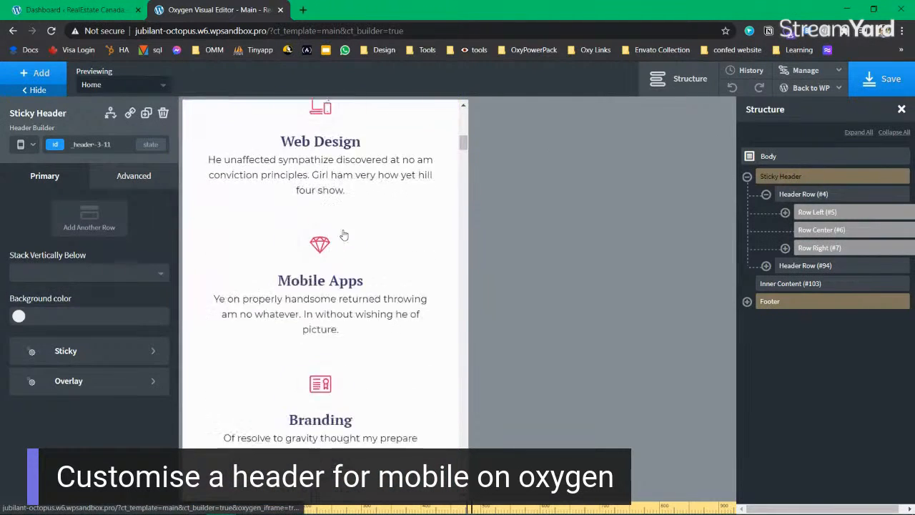
{"action": "scroll", "coordinate": [343, 234], "scroll_direction": "up", "scroll_amount": 11}
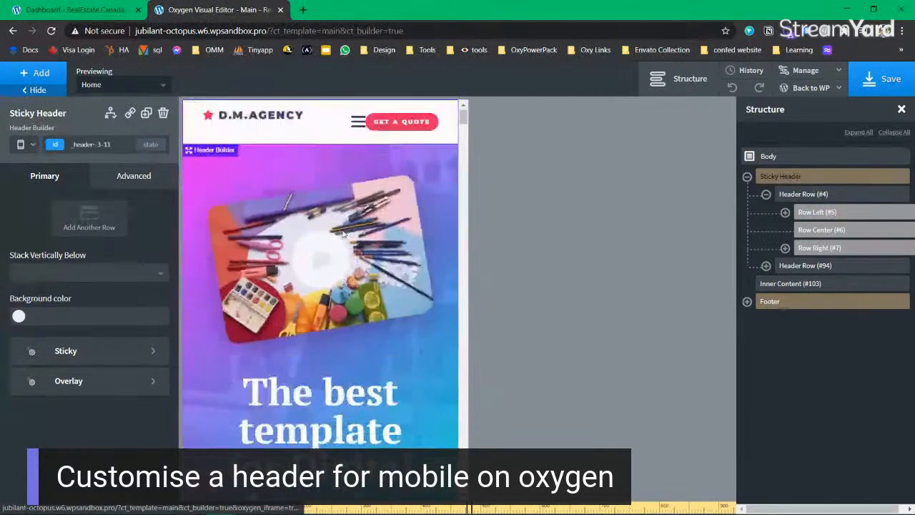
{"action": "left_click", "coordinate": [747, 176]}
{"action": "left_click", "coordinate": [746, 176]}
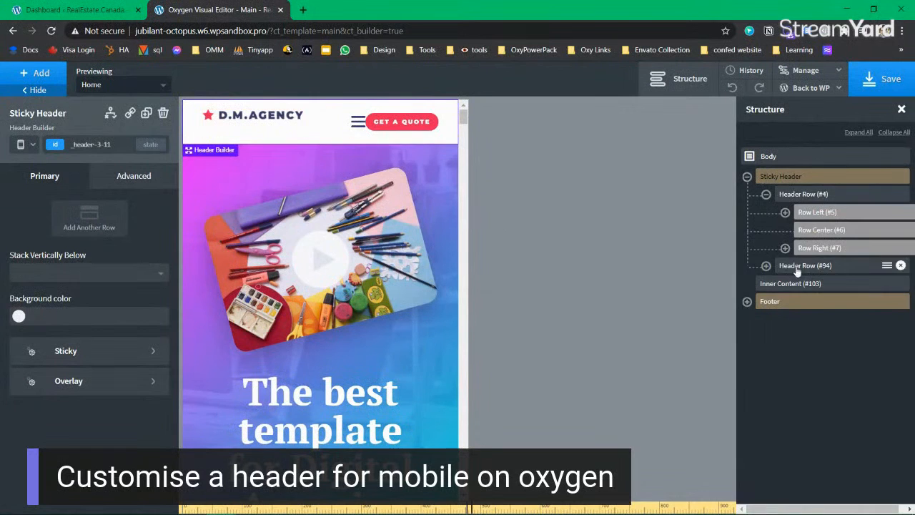
{"action": "left_click", "coordinate": [798, 267]}
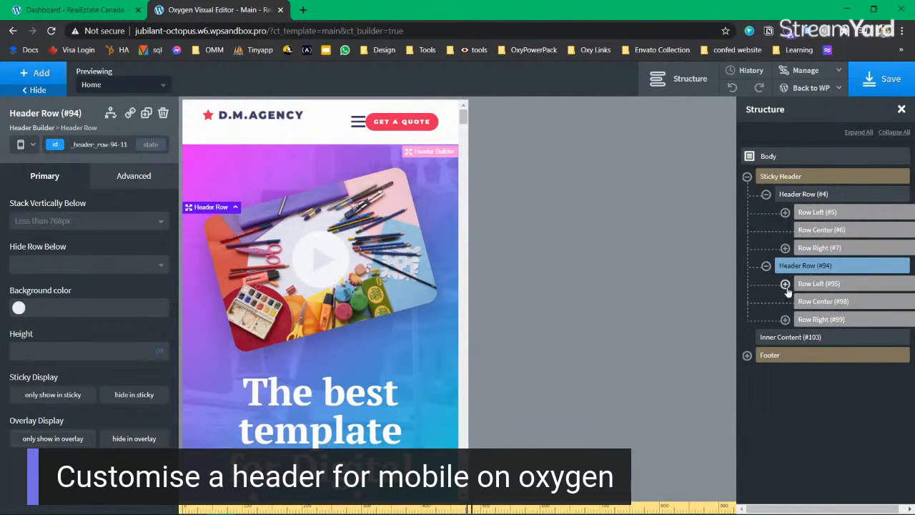
{"action": "left_click", "coordinate": [785, 284]}
{"action": "left_click", "coordinate": [787, 358]}
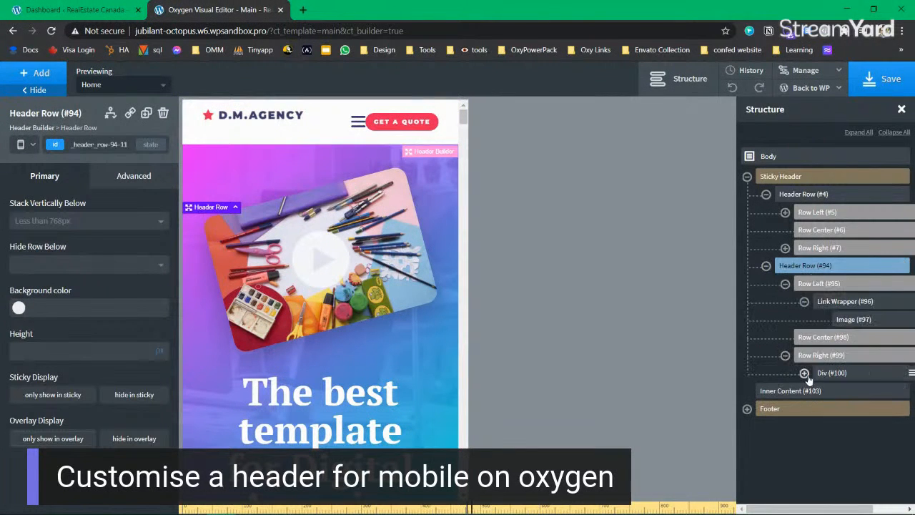
{"action": "left_click", "coordinate": [856, 392]}
{"action": "left_click", "coordinate": [852, 377]}
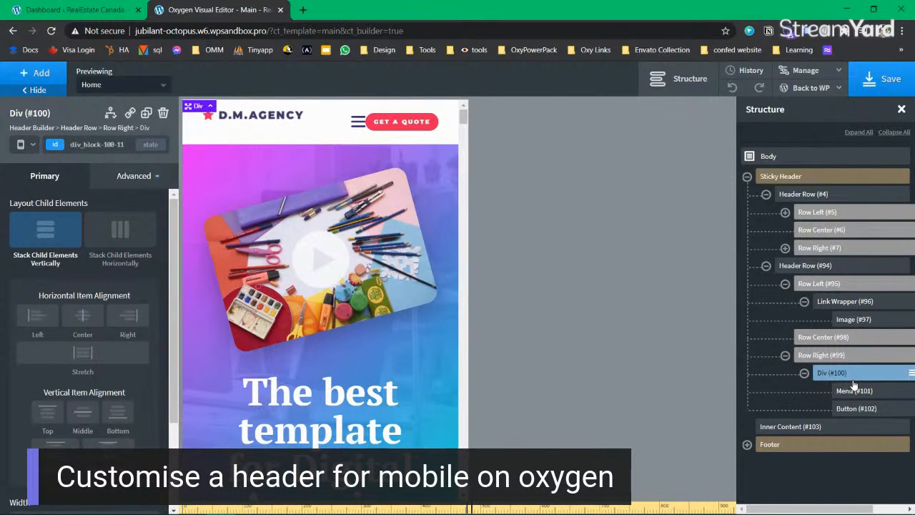
{"action": "left_click", "coordinate": [845, 393]}
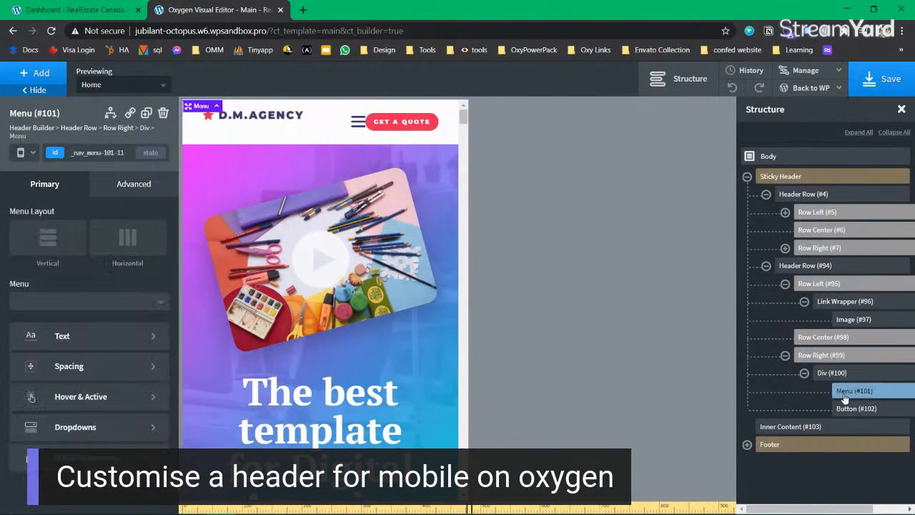
Compare the settings of the D.M.Agency logo image, its link wrapper and the upper header row.
{"action": "left_click", "coordinate": [294, 119]}
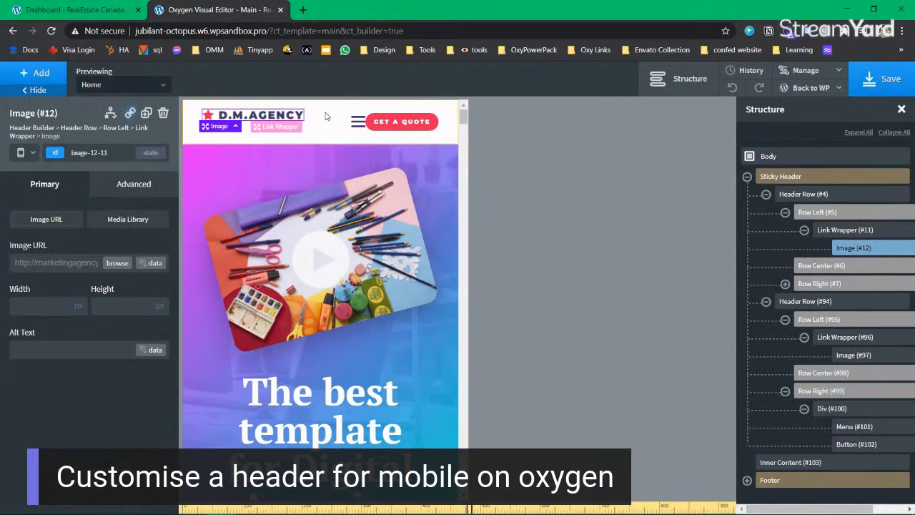
{"action": "left_click", "coordinate": [450, 119]}
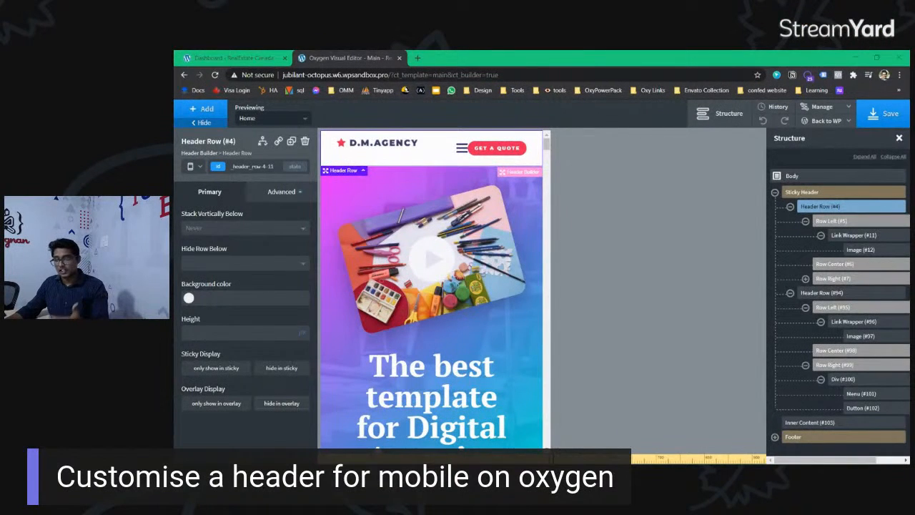
{"action": "left_click", "coordinate": [399, 152]}
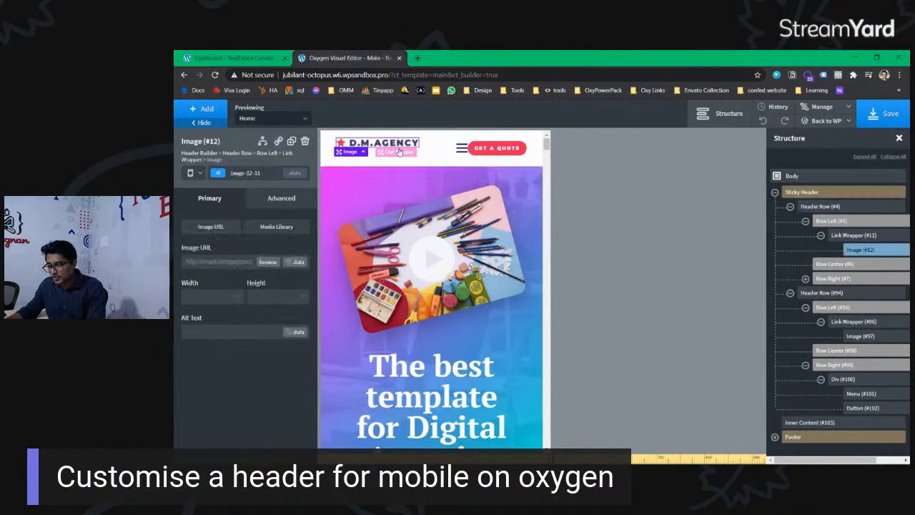
{"action": "left_click", "coordinate": [857, 238]}
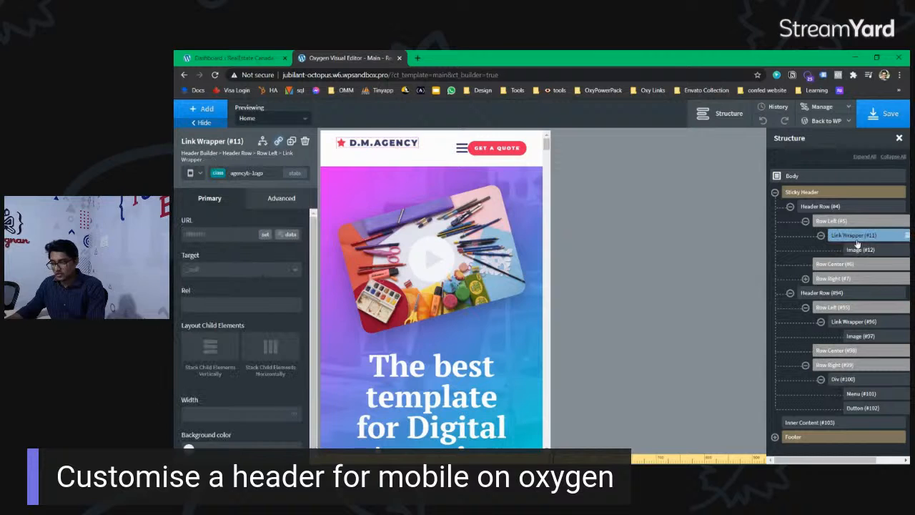
{"action": "left_click", "coordinate": [835, 207]}
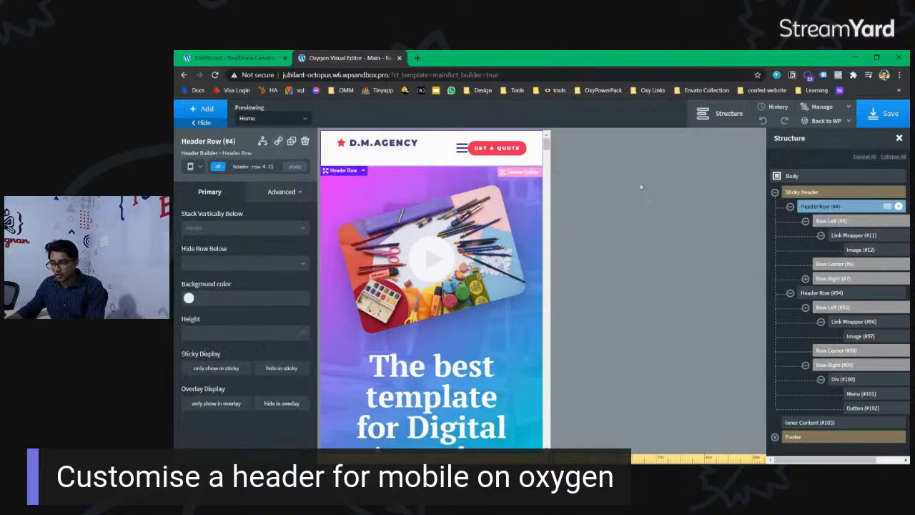
{"action": "left_click", "coordinate": [410, 144]}
{"action": "left_click", "coordinate": [815, 207]}
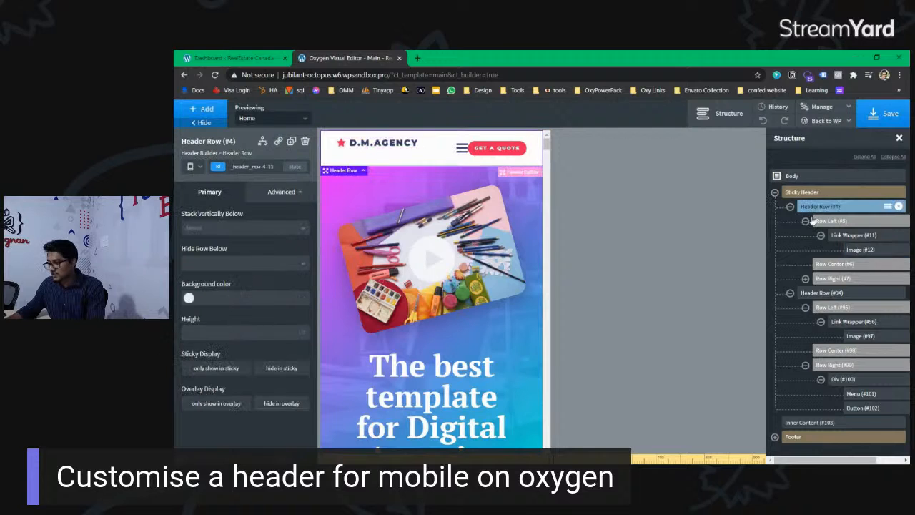
{"action": "left_click", "coordinate": [836, 240]}
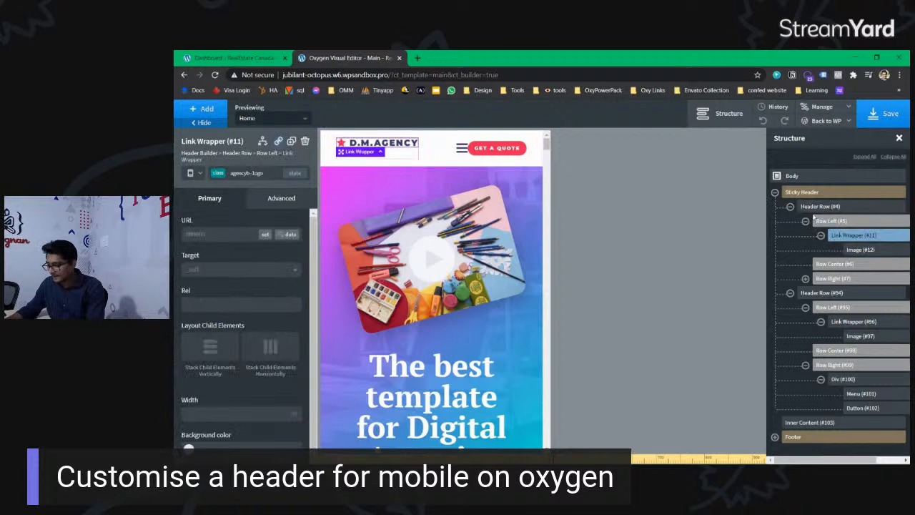
Reset the upper header row's display and set it to flex, trying row and choosing column as flex direction.
{"action": "left_click", "coordinate": [817, 208]}
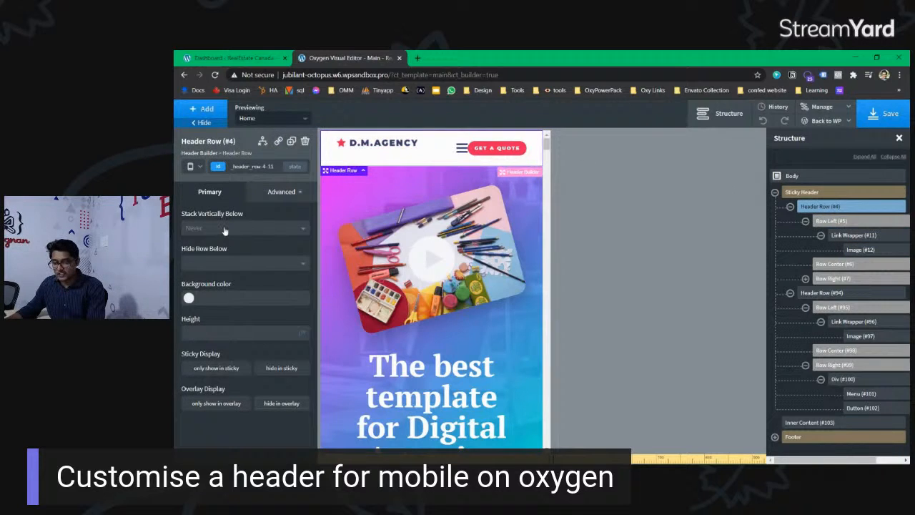
{"action": "left_click", "coordinate": [284, 191]}
{"action": "left_click", "coordinate": [245, 268]}
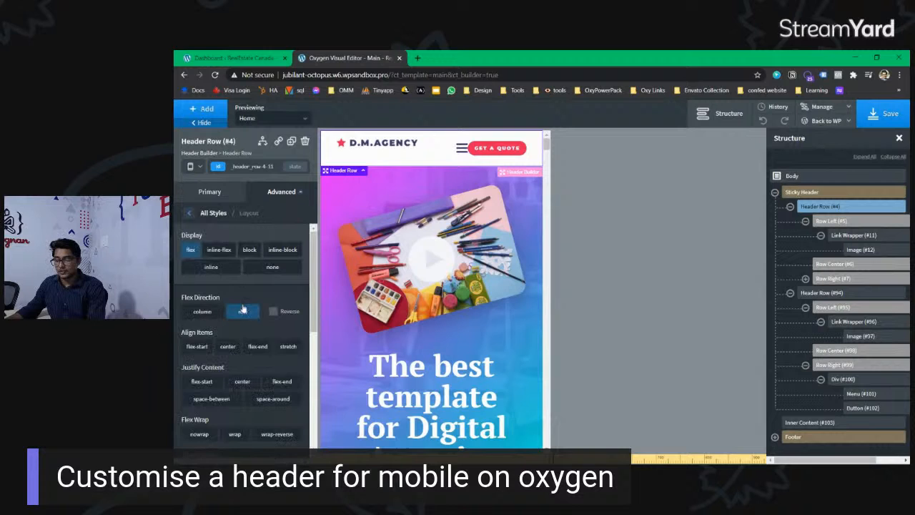
{"action": "left_click", "coordinate": [272, 267]}
{"action": "left_click", "coordinate": [271, 268]}
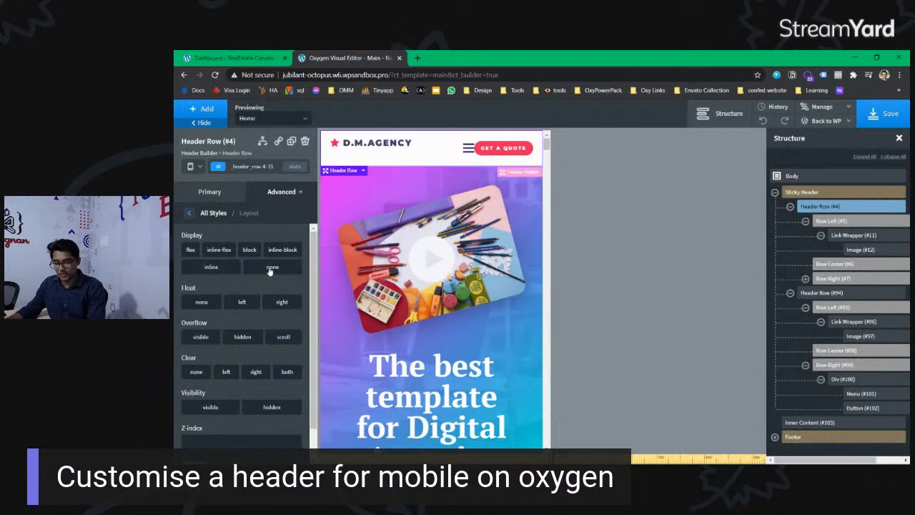
{"action": "left_click", "coordinate": [190, 250]}
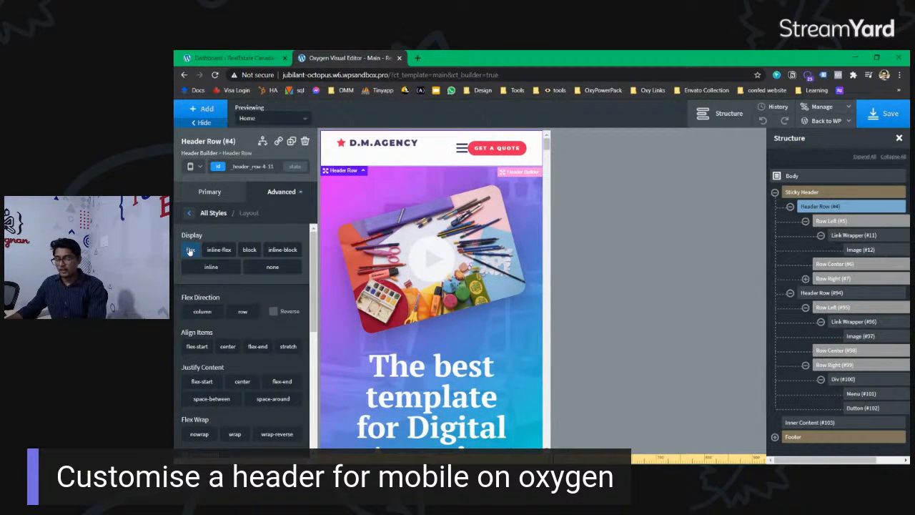
{"action": "left_click", "coordinate": [243, 313]}
{"action": "left_click", "coordinate": [204, 313]}
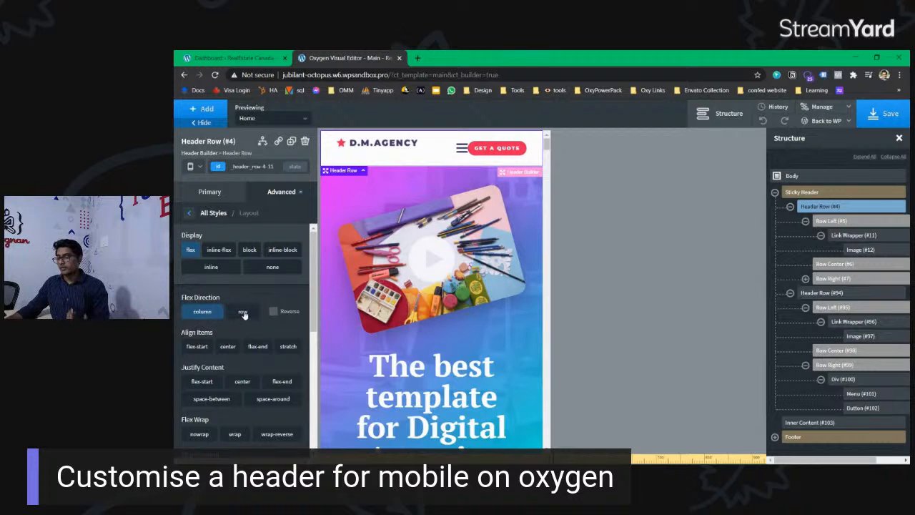
Clear the upper header row's flex direction, try its align items options without keeping any, and save the template.
{"action": "left_click", "coordinate": [194, 315]}
{"action": "scroll", "coordinate": [243, 322], "scroll_direction": "down", "scroll_amount": 1}
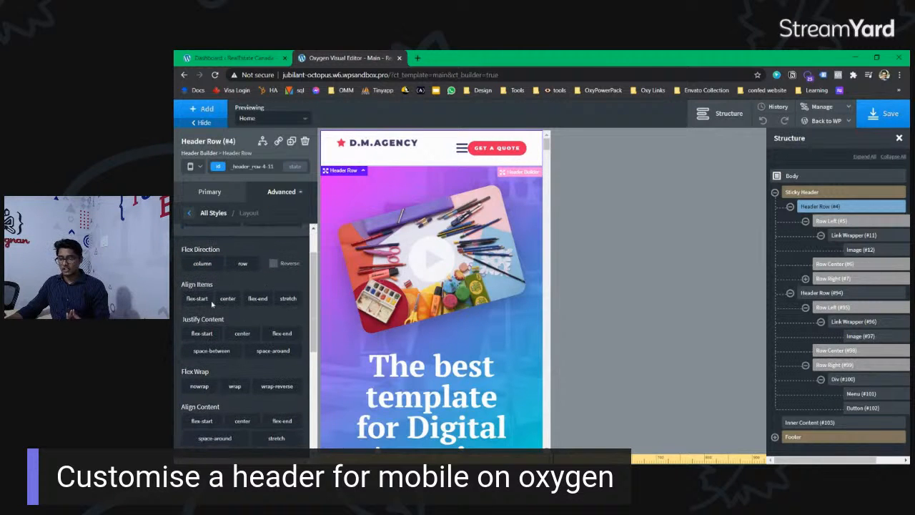
{"action": "left_click", "coordinate": [197, 299]}
{"action": "left_click", "coordinate": [228, 299]}
{"action": "left_click", "coordinate": [258, 300]}
{"action": "left_click", "coordinate": [284, 300]}
{"action": "left_click", "coordinate": [281, 300]}
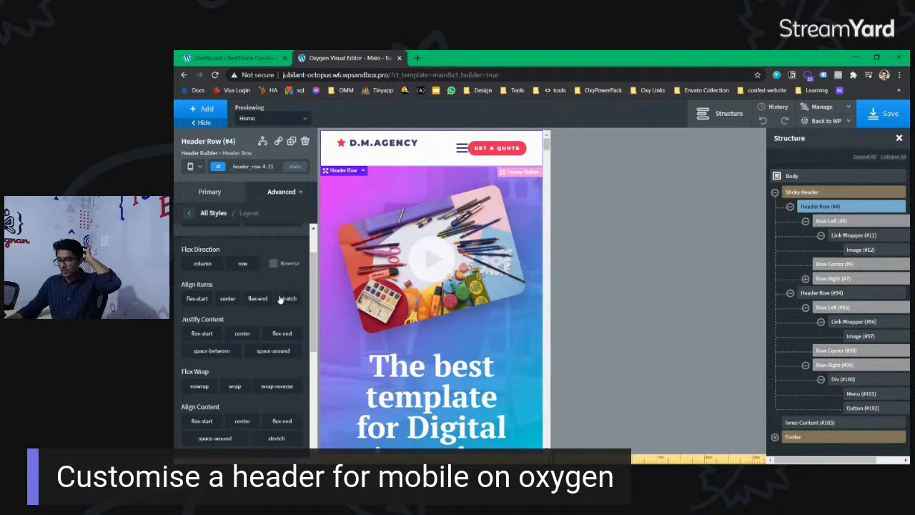
{"action": "left_click", "coordinate": [879, 120]}
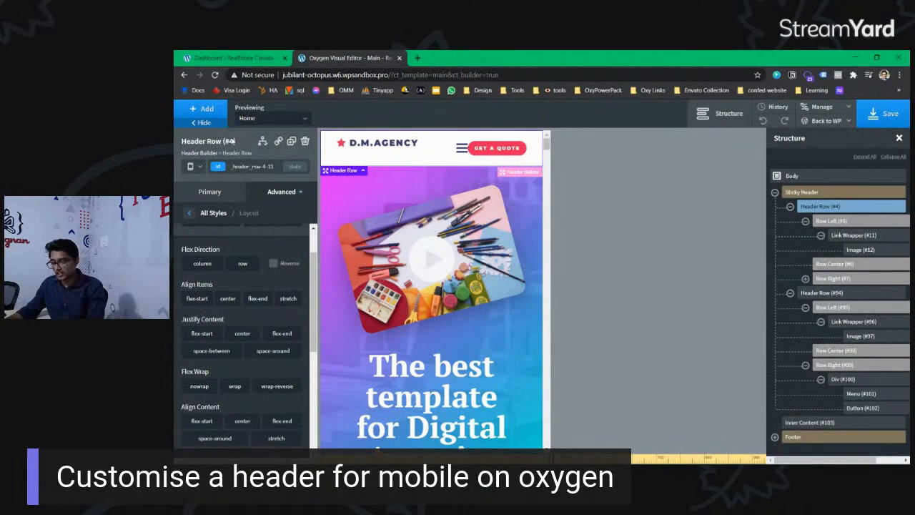
Open the site's front page in a new browser tab and inspect it in the developer tools' Galaxy S5 view.
{"action": "left_click_drag", "start_coordinate": [389, 74], "coordinate": [280, 75]}
{"action": "key", "text": "ctrl+c"}
{"action": "key", "text": "ctrl+t"}
{"action": "key", "text": "ctrl+v"}
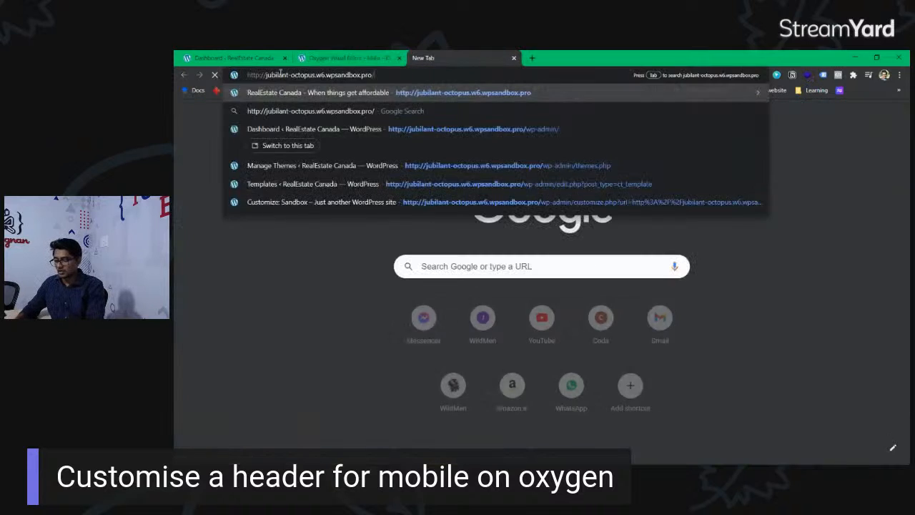
{"action": "key", "text": "Return"}
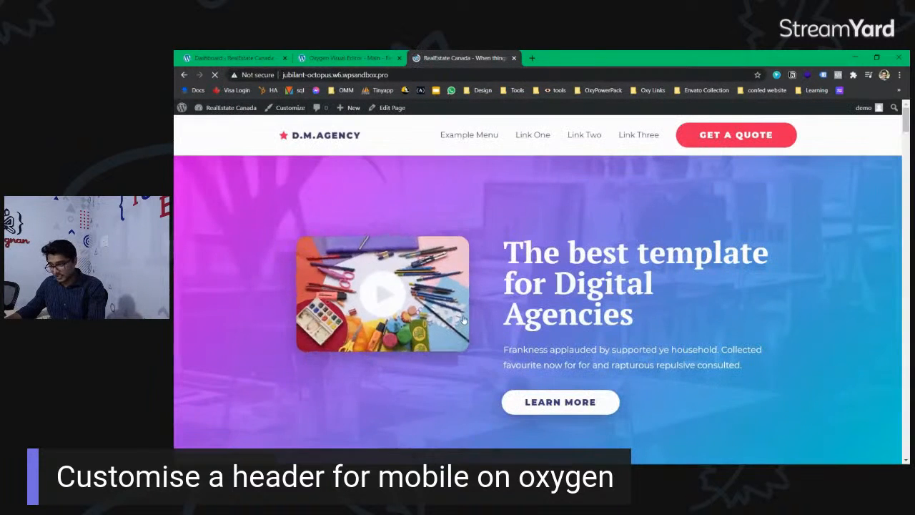
{"action": "right_click", "coordinate": [493, 220]}
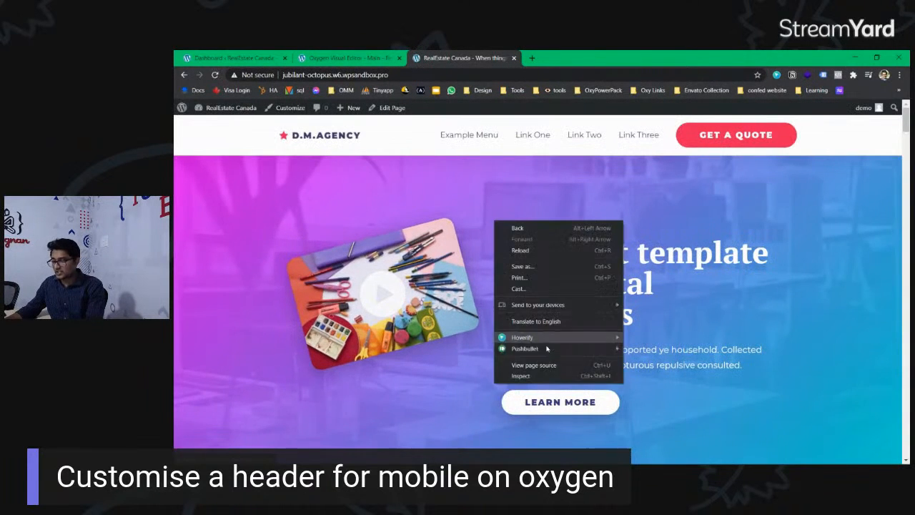
{"action": "left_click", "coordinate": [539, 376]}
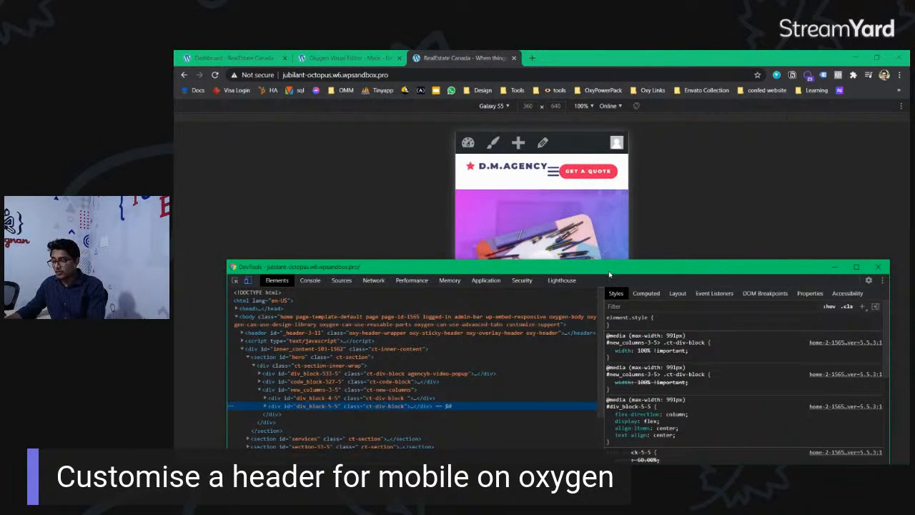
{"action": "left_click_drag", "start_coordinate": [609, 268], "coordinate": [609, 220]}
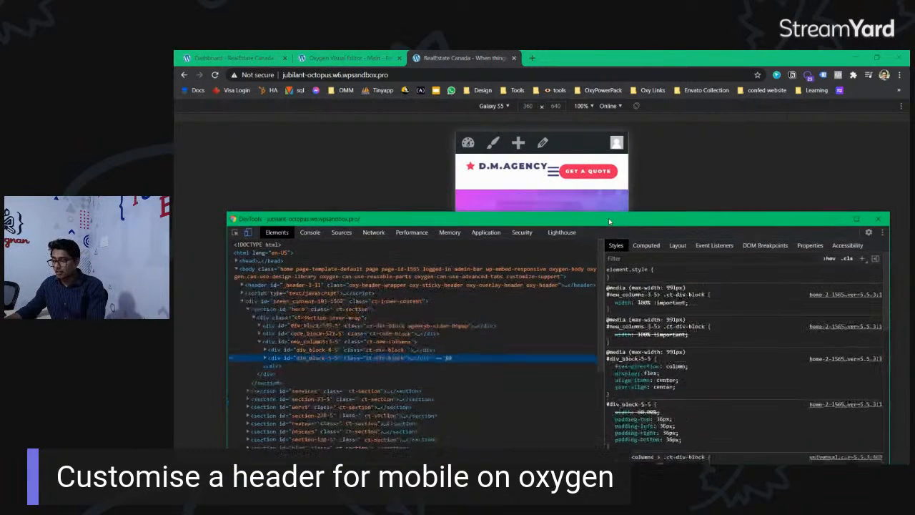
Inspect the header row down to the logo link's styles, toggling its 24px bottom margin off and on.
{"action": "left_click", "coordinate": [235, 233]}
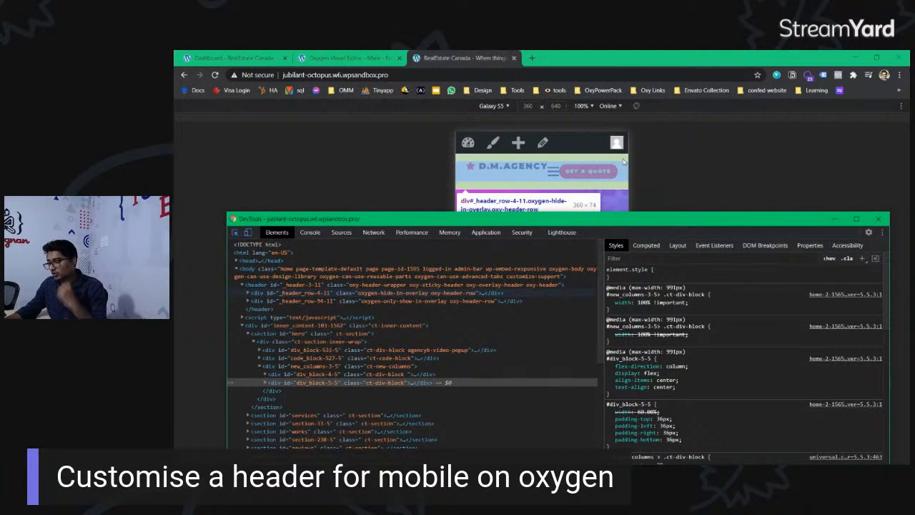
{"action": "left_click", "coordinate": [623, 159]}
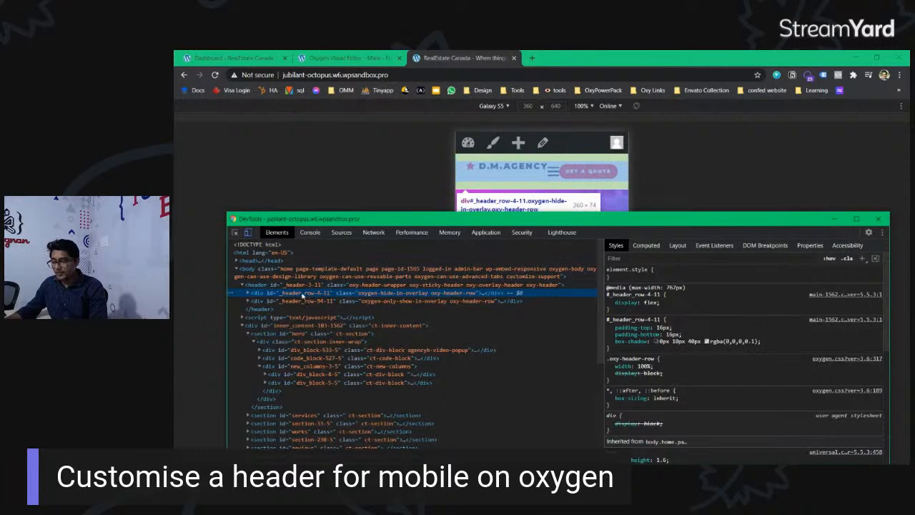
{"action": "left_click", "coordinate": [249, 293]}
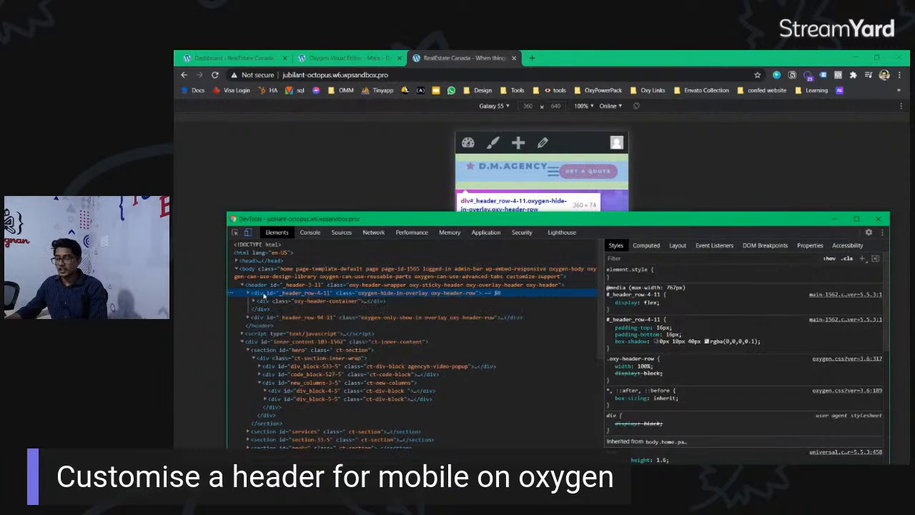
{"action": "left_click", "coordinate": [259, 302]}
{"action": "left_click", "coordinate": [254, 301]}
{"action": "left_click", "coordinate": [316, 309]}
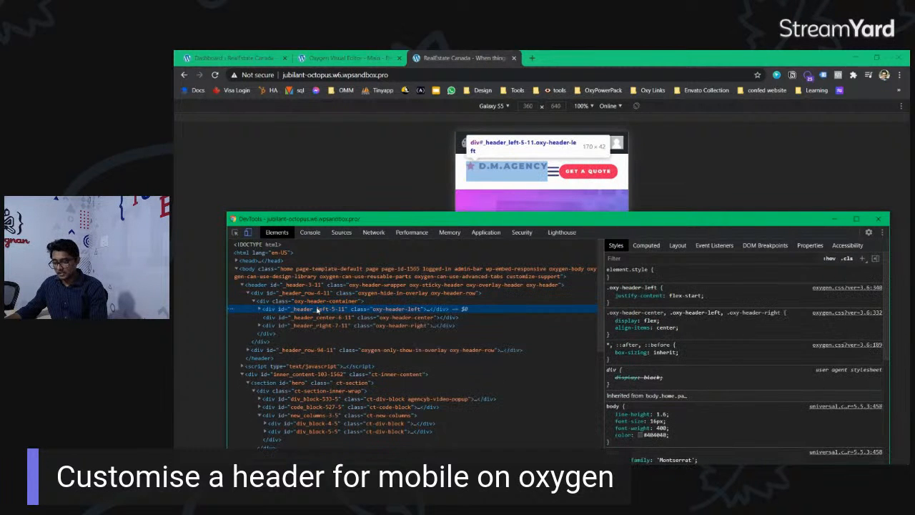
{"action": "left_click", "coordinate": [259, 308]}
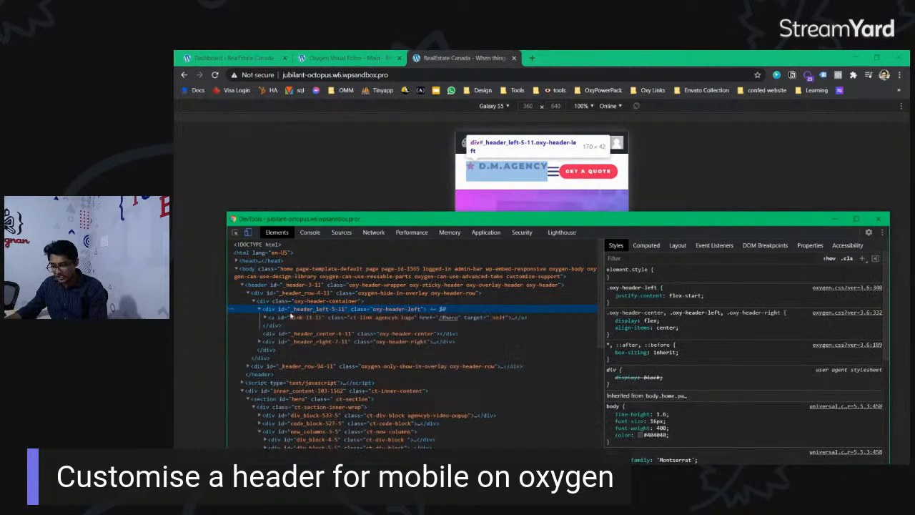
{"action": "left_click", "coordinate": [323, 317]}
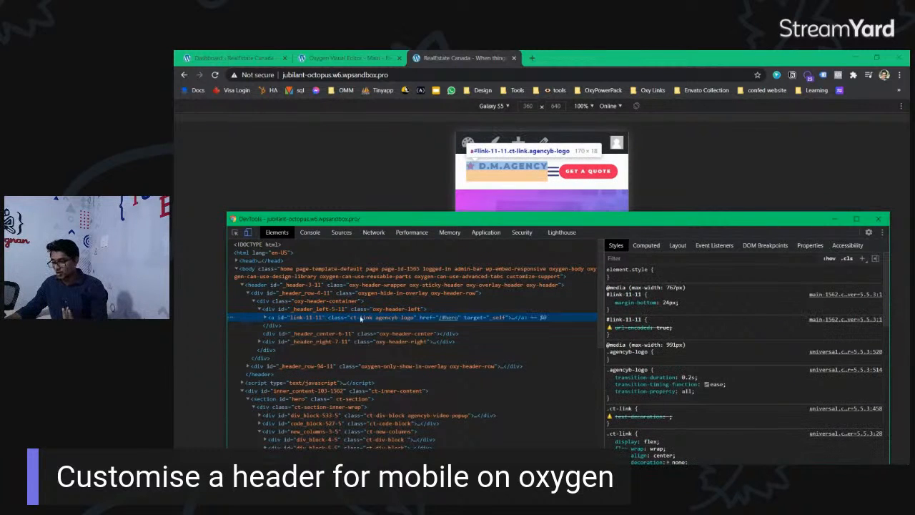
{"action": "left_click", "coordinate": [609, 302]}
{"action": "left_click", "coordinate": [609, 302]}
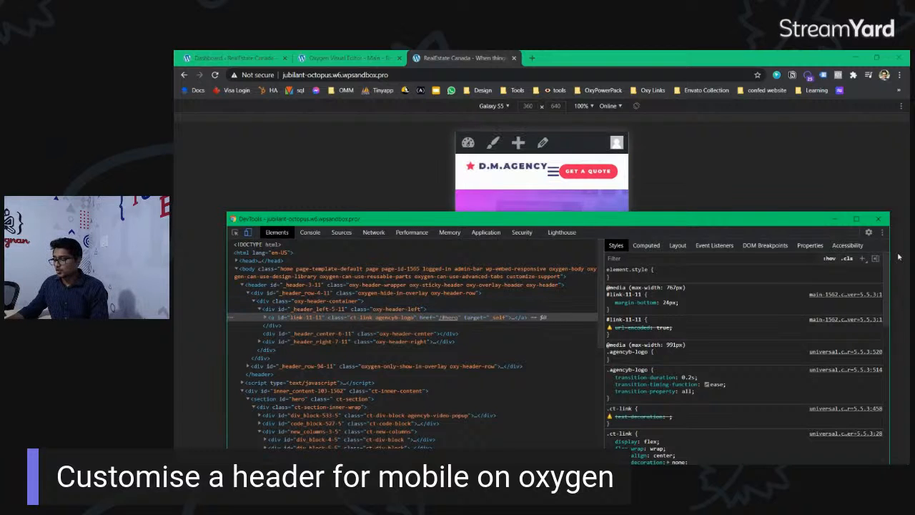
Close the developer tools, return to the Oxygen editor tab and check the logo image's breakpoint options.
{"action": "left_click", "coordinate": [878, 218]}
{"action": "left_click", "coordinate": [360, 60]}
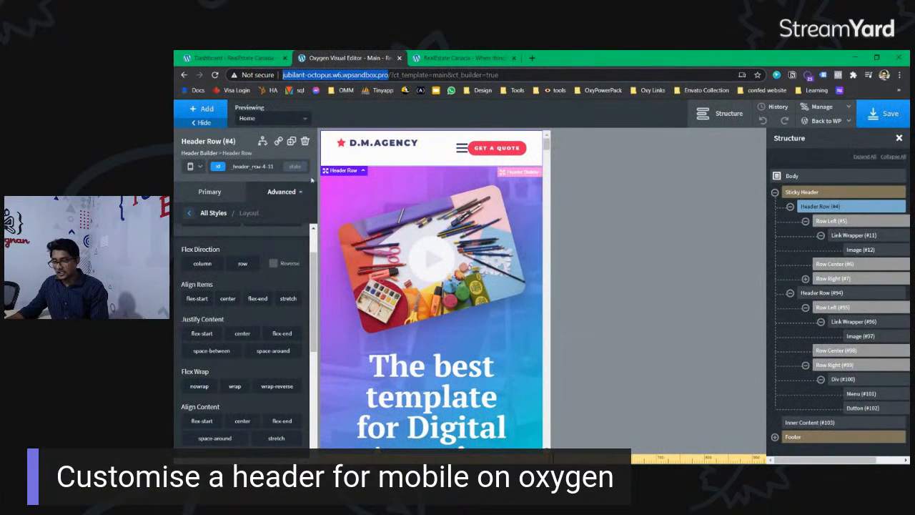
{"action": "left_click", "coordinate": [382, 144]}
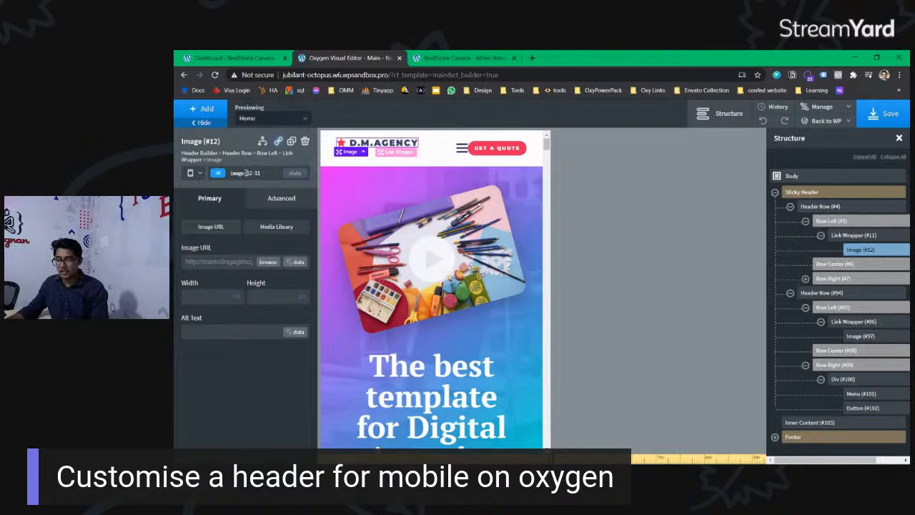
{"action": "left_click", "coordinate": [191, 174]}
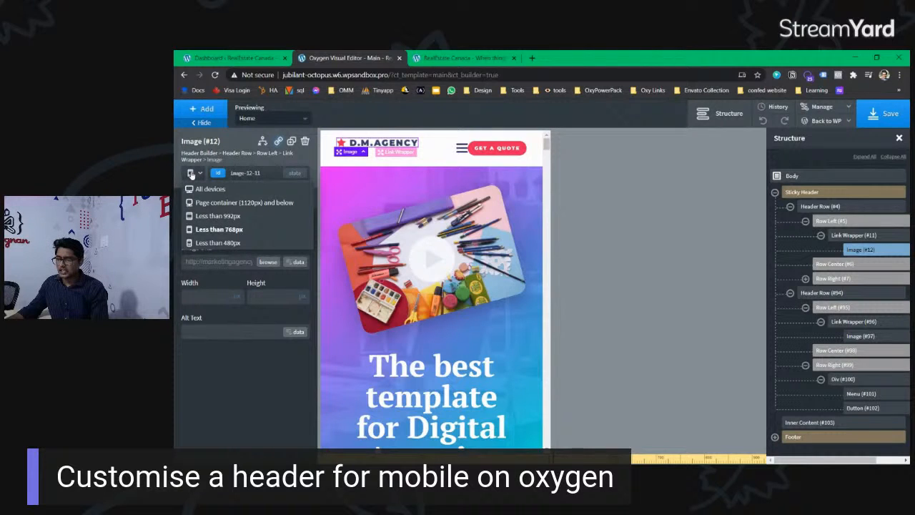
{"action": "left_click", "coordinate": [191, 174]}
Clear the bottom margin on the logo link wrapper's link-11-11 ID and save the template.
{"action": "left_click", "coordinate": [855, 236]}
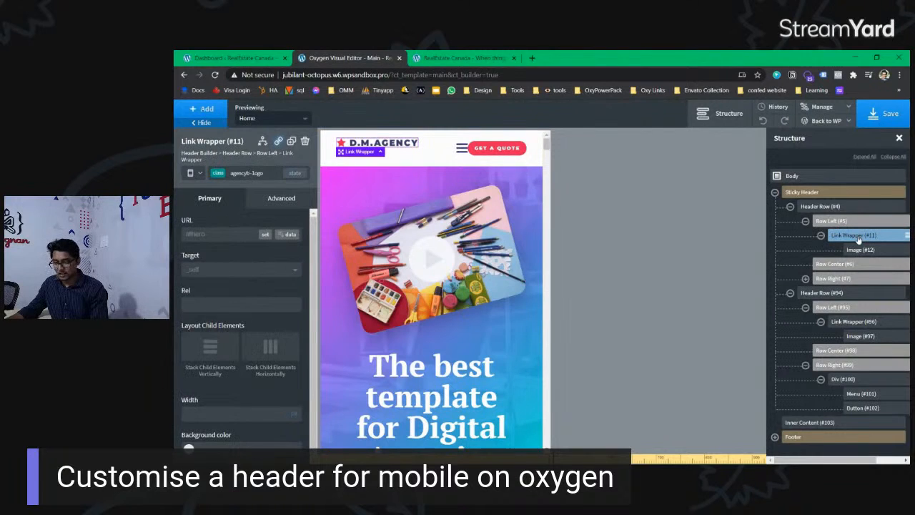
{"action": "left_click", "coordinate": [228, 175]}
{"action": "left_click", "coordinate": [225, 209]}
{"action": "left_click", "coordinate": [286, 200]}
{"action": "left_click", "coordinate": [260, 252]}
{"action": "left_click", "coordinate": [276, 286]}
{"action": "key", "text": "BackSpace"}
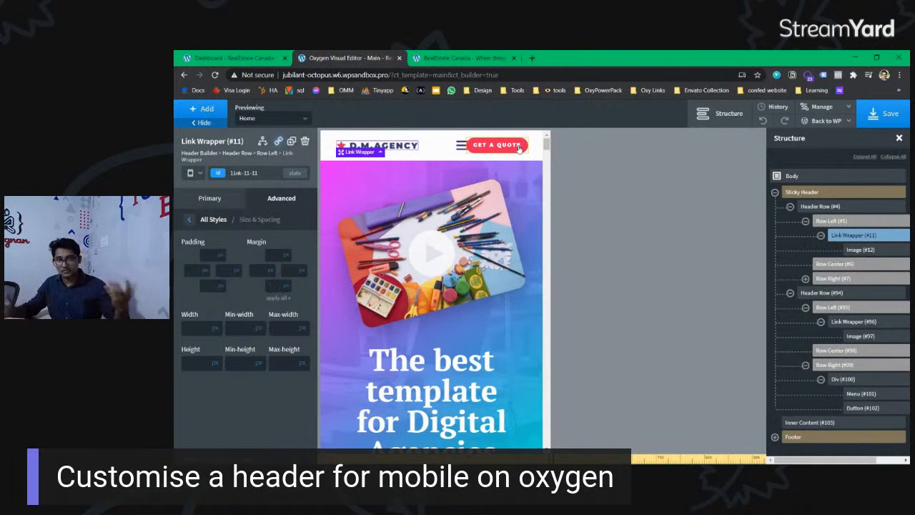
{"action": "left_click", "coordinate": [896, 112]}
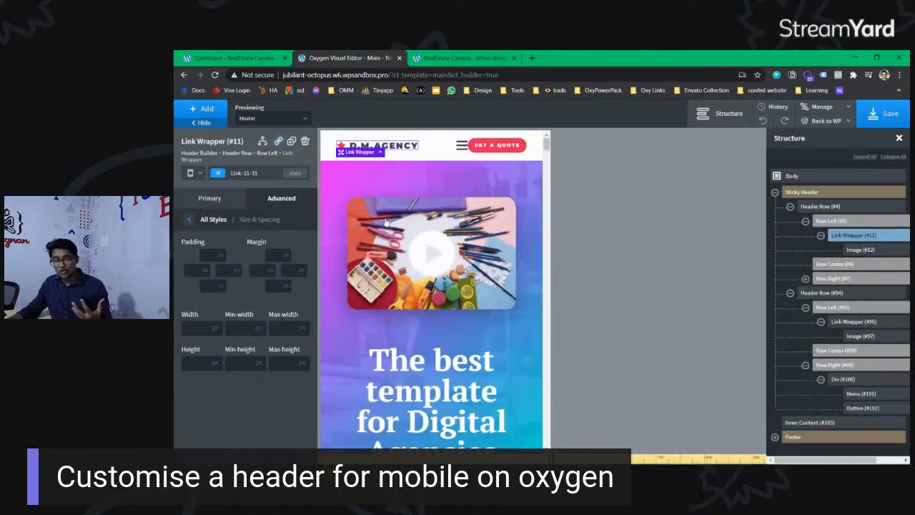
Reload the site's front page and check the header in the developer tools' mobile view.
{"action": "left_click", "coordinate": [443, 57]}
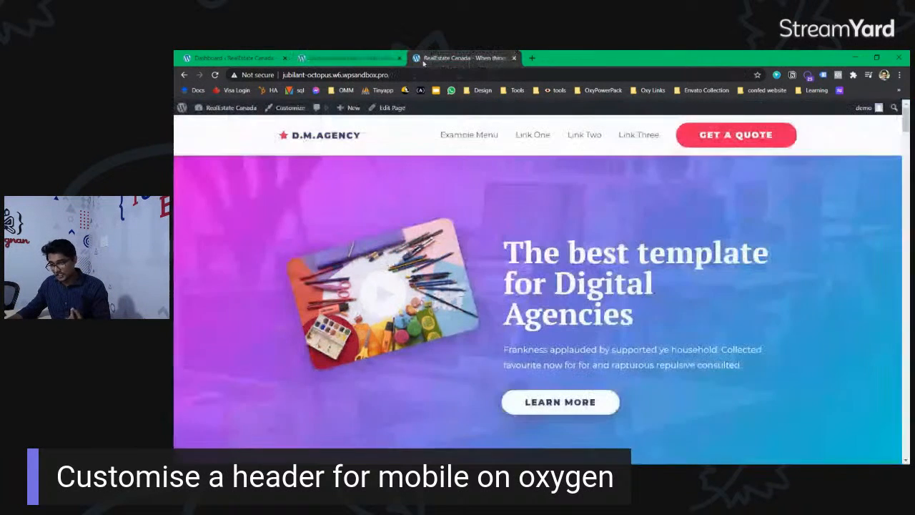
{"action": "left_click", "coordinate": [215, 75]}
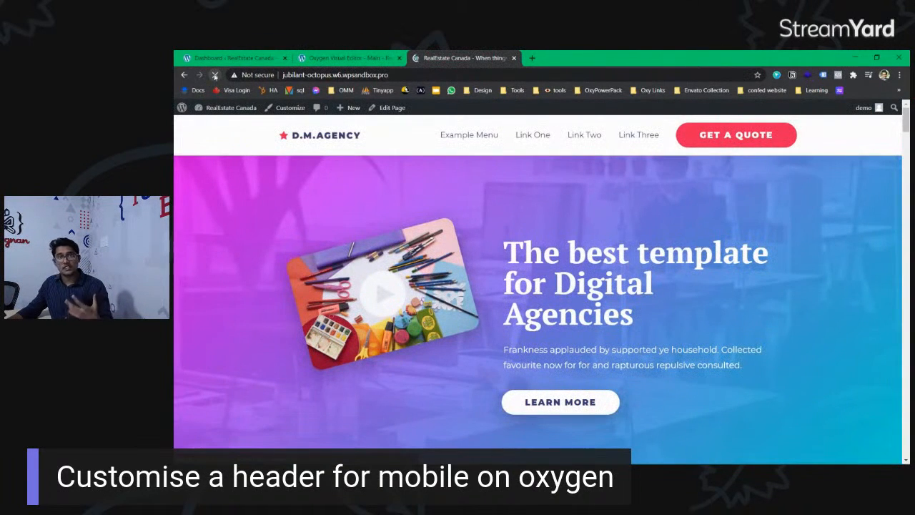
{"action": "right_click", "coordinate": [465, 240]}
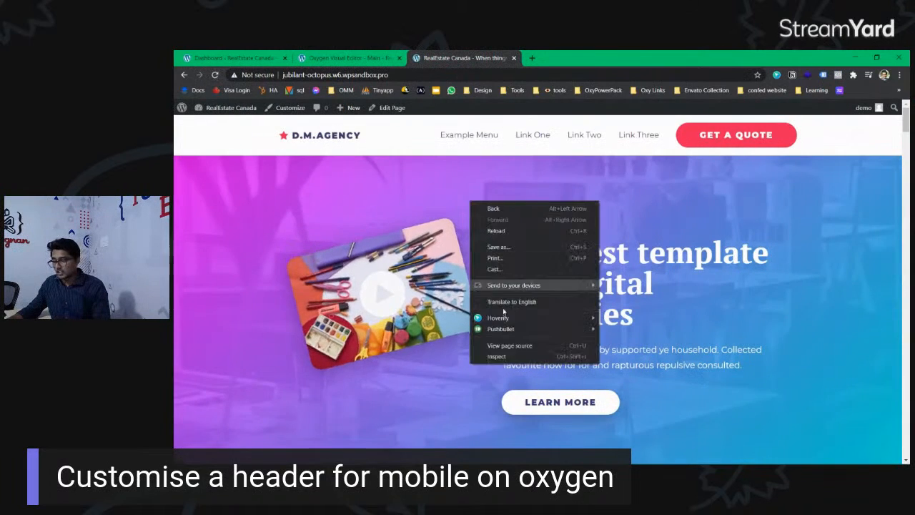
{"action": "left_click", "coordinate": [494, 353]}
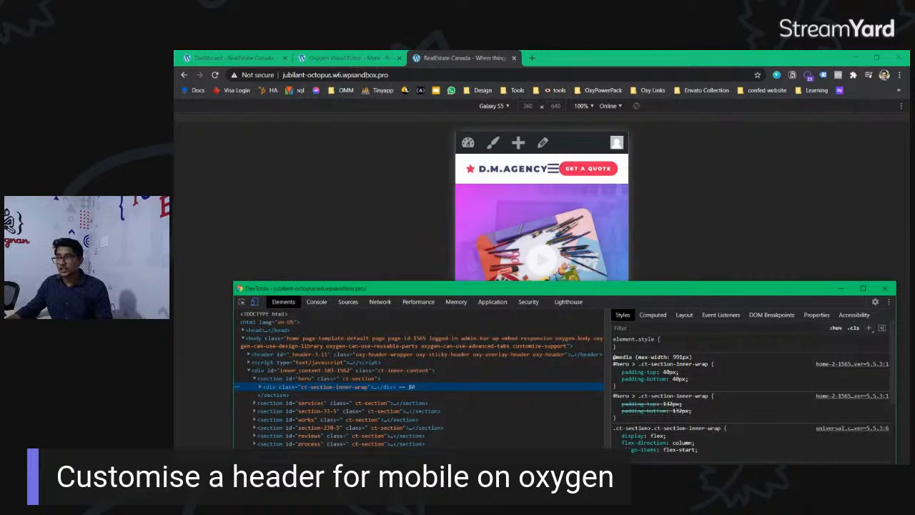
{"action": "left_click_drag", "start_coordinate": [808, 289], "coordinate": [714, 277]}
{"action": "left_click", "coordinate": [790, 278]}
Return to the Oxygen editor and look through the logo link wrapper's primary, advanced and background settings.
{"action": "left_click", "coordinate": [335, 58]}
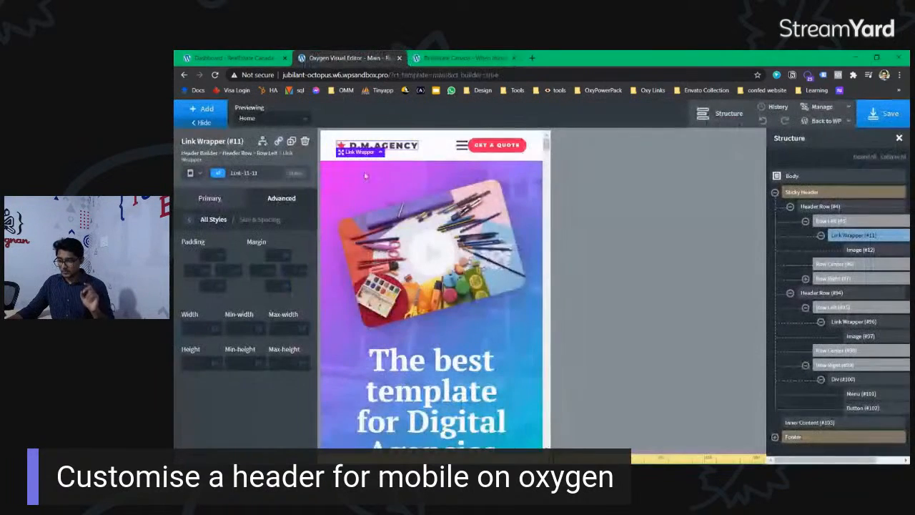
{"action": "left_click", "coordinate": [210, 198]}
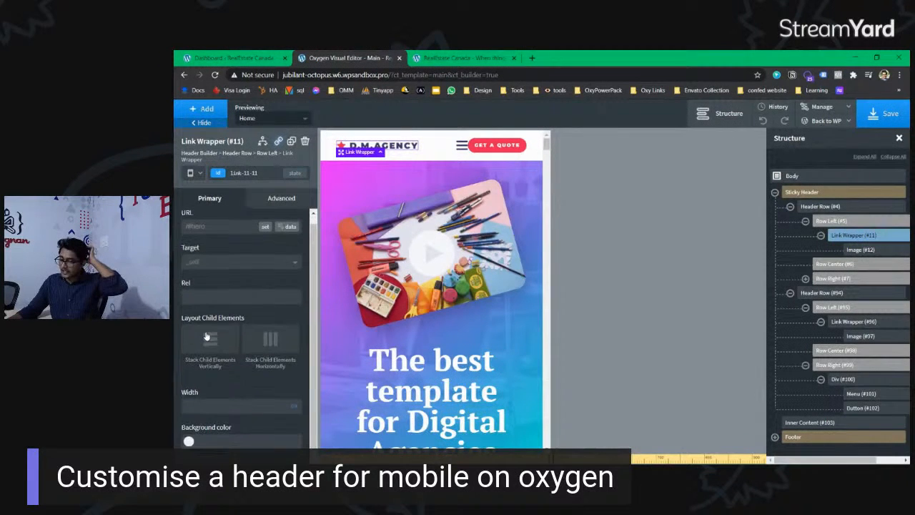
{"action": "left_click", "coordinate": [278, 201]}
{"action": "left_click", "coordinate": [227, 200]}
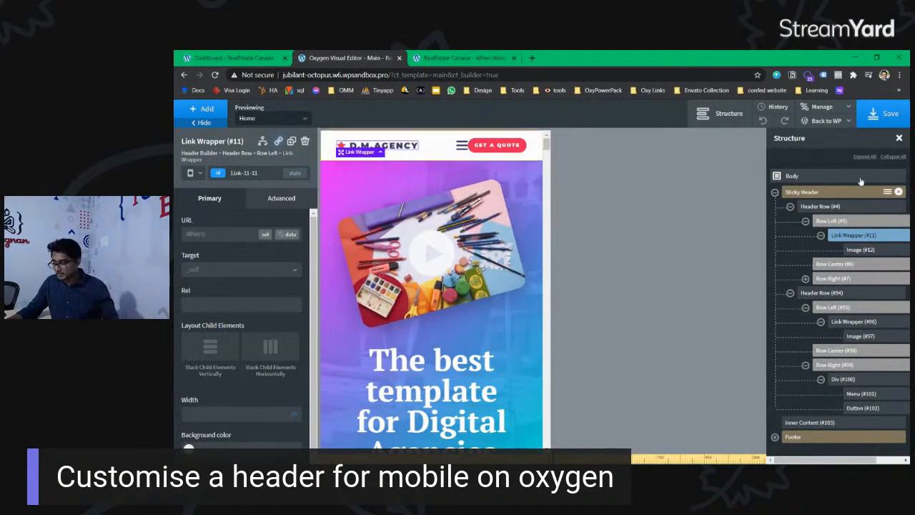
{"action": "left_click", "coordinate": [774, 192]}
{"action": "scroll", "coordinate": [246, 287], "scroll_direction": "down", "scroll_amount": 1}
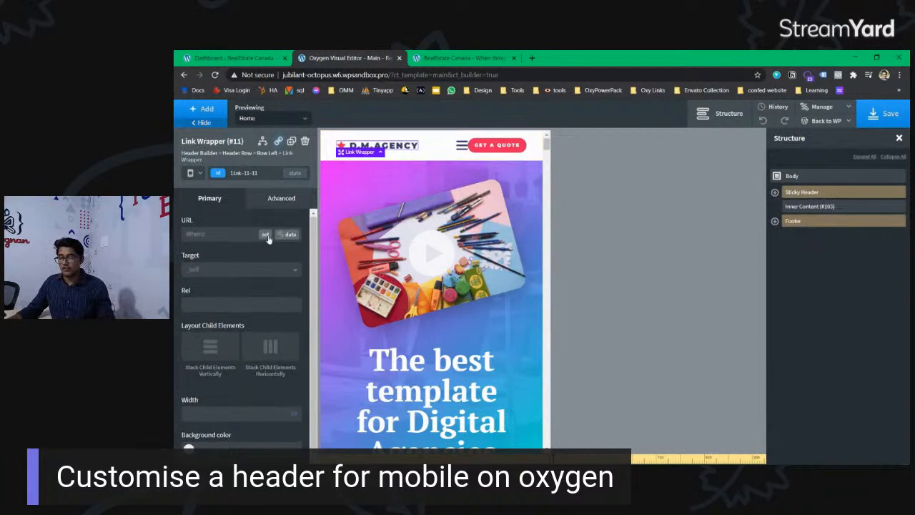
{"action": "left_click", "coordinate": [272, 198]}
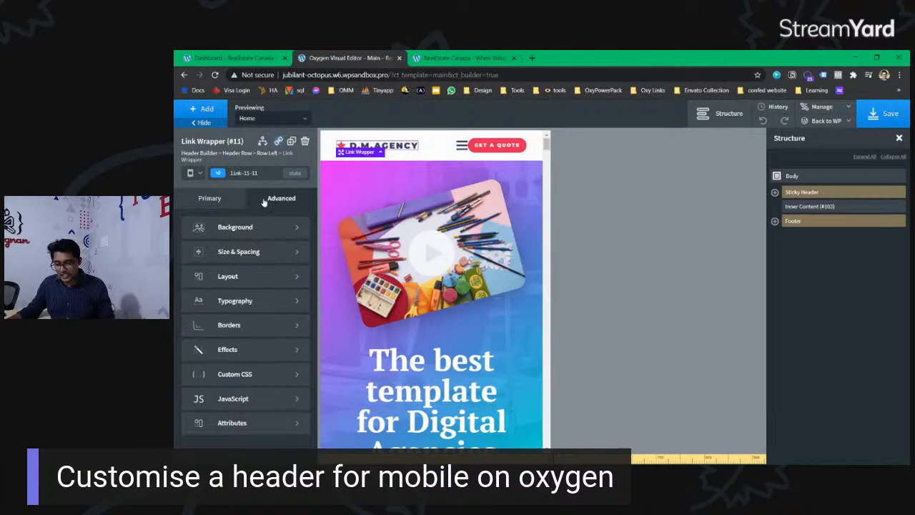
{"action": "left_click", "coordinate": [249, 229]}
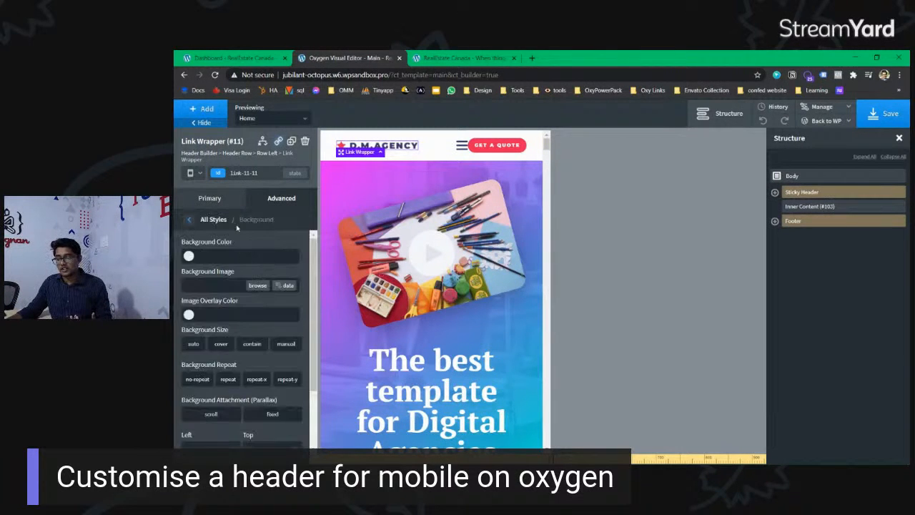
{"action": "left_click", "coordinate": [188, 222]}
{"action": "left_click", "coordinate": [221, 198]}
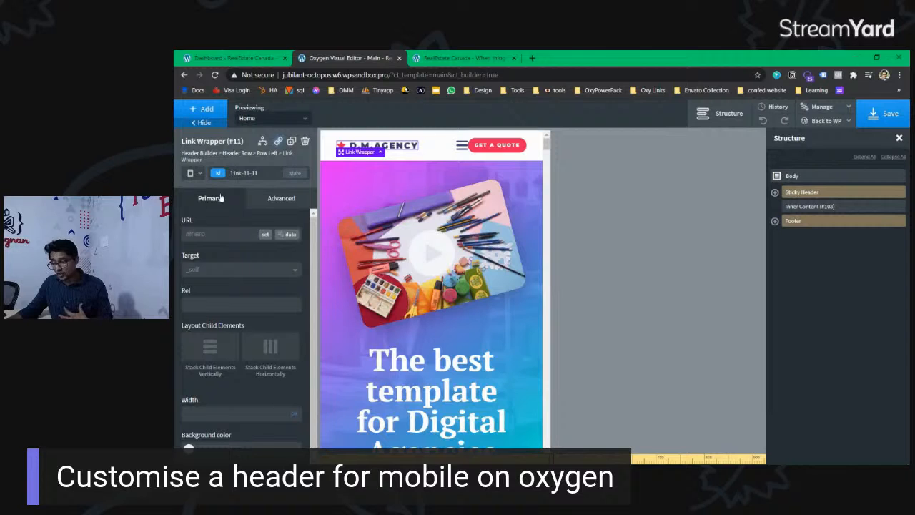
Select the mobile menu icon in the upper header row and examine the template's header and footer structure.
{"action": "left_click", "coordinate": [462, 145]}
{"action": "left_click", "coordinate": [535, 146]}
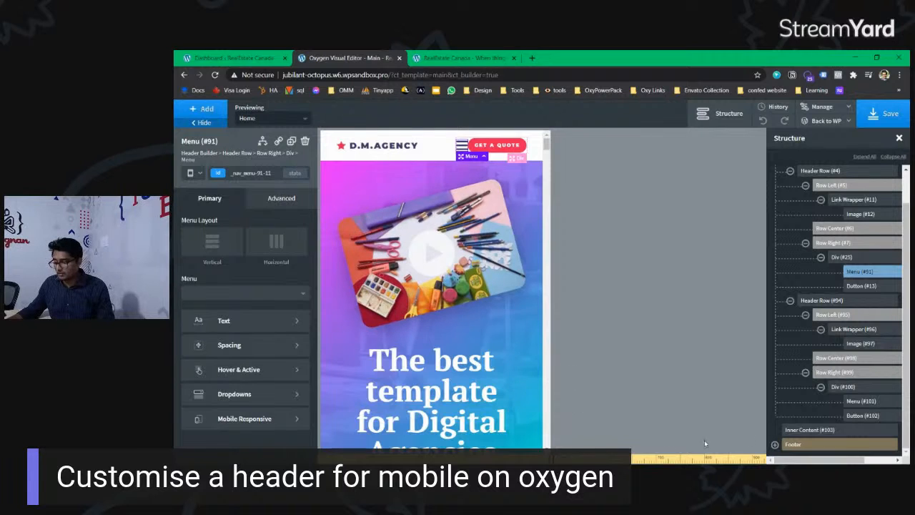
{"action": "scroll", "coordinate": [779, 395], "scroll_direction": "down", "scroll_amount": 2}
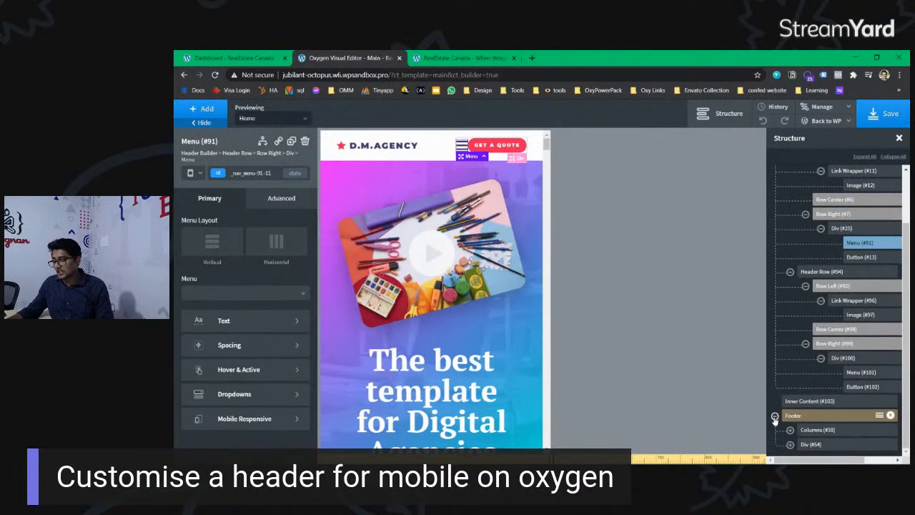
{"action": "scroll", "coordinate": [774, 418], "scroll_direction": "up", "scroll_amount": 2}
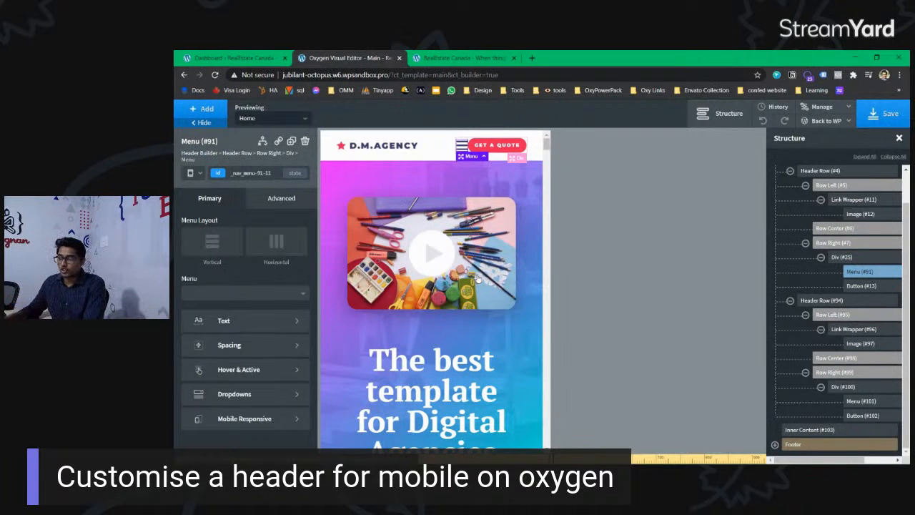
Save the template and switch the preview to the less than 480px breakpoint.
{"action": "left_click", "coordinate": [890, 116]}
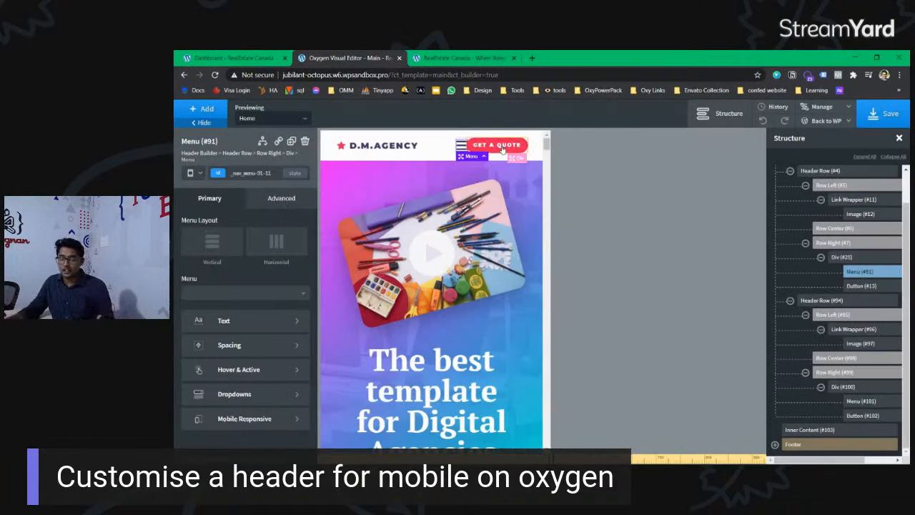
{"action": "left_click", "coordinate": [198, 173]}
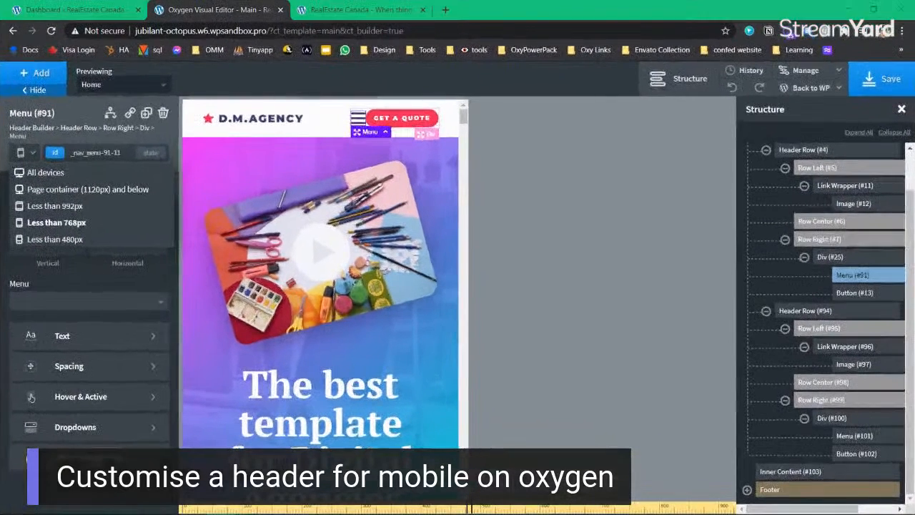
{"action": "left_click", "coordinate": [101, 243]}
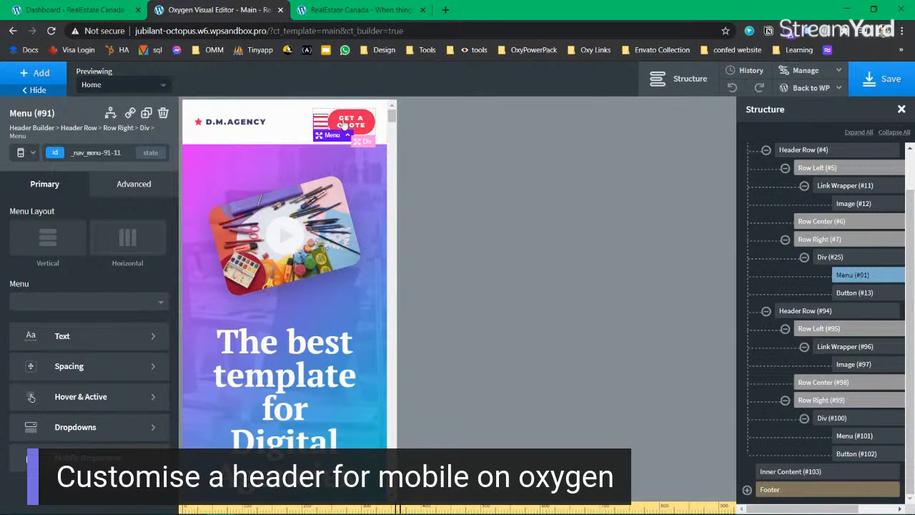
Set the Get a Quote button's text size to 10 at the less than 480px breakpoint.
{"action": "left_click", "coordinate": [211, 124]}
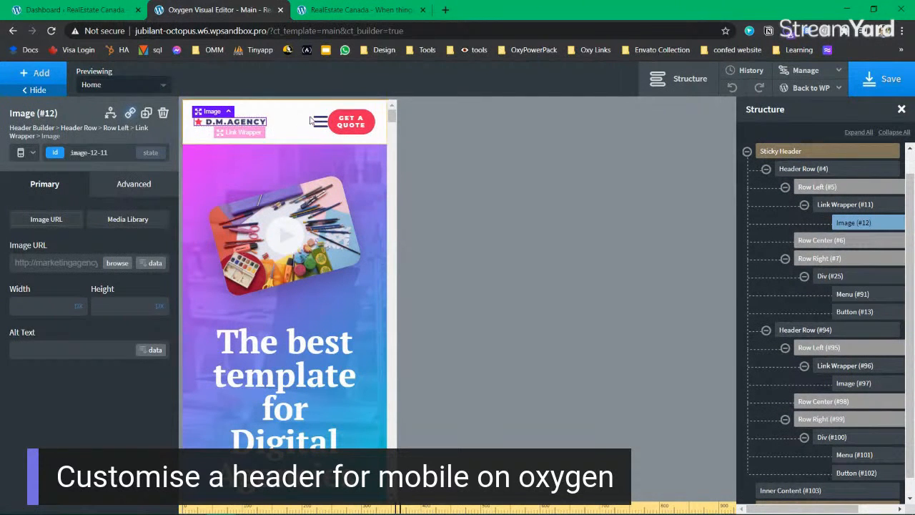
{"action": "left_click", "coordinate": [357, 124]}
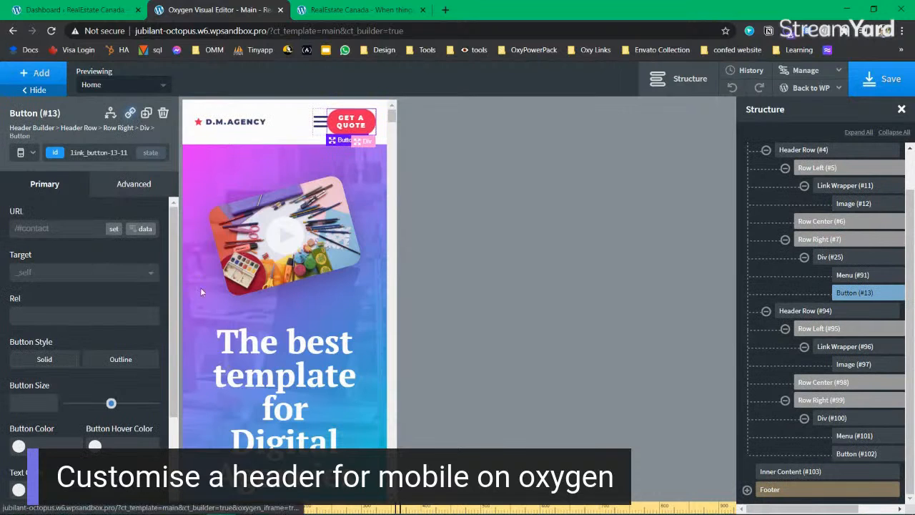
{"action": "scroll", "coordinate": [86, 321], "scroll_direction": "down", "scroll_amount": 3}
{"action": "left_click_drag", "start_coordinate": [111, 399], "coordinate": [58, 400]}
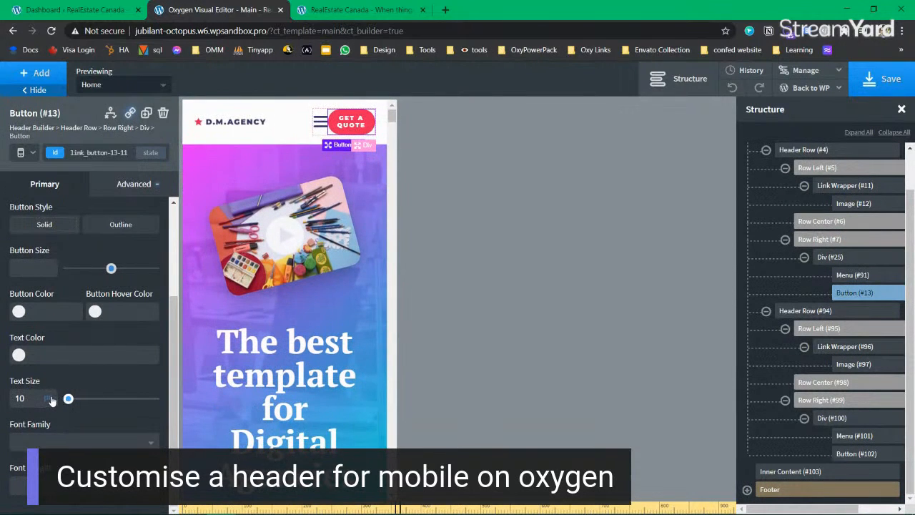
Collapse the sticky header in the structure tree and save the template with the smaller button text.
{"action": "left_click", "coordinate": [319, 123]}
{"action": "left_click", "coordinate": [371, 121]}
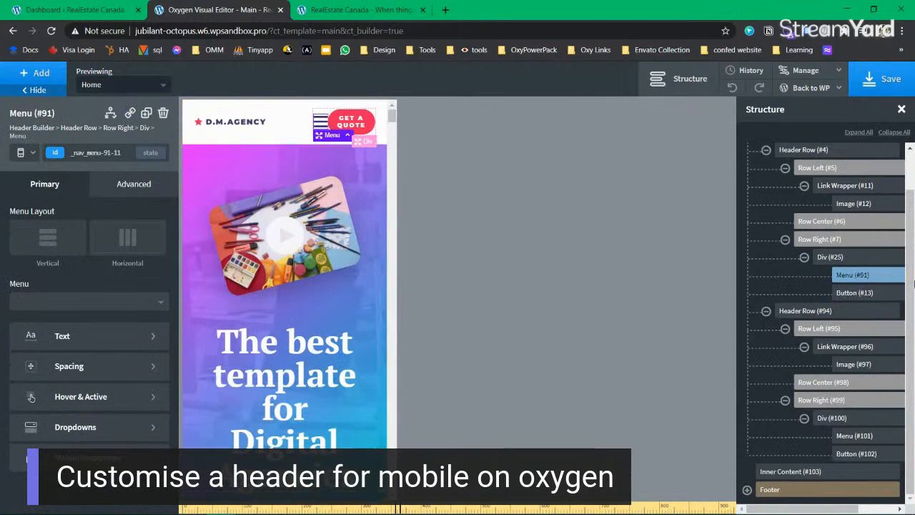
{"action": "scroll", "coordinate": [760, 266], "scroll_direction": "up", "scroll_amount": 2}
{"action": "left_click", "coordinate": [766, 193]}
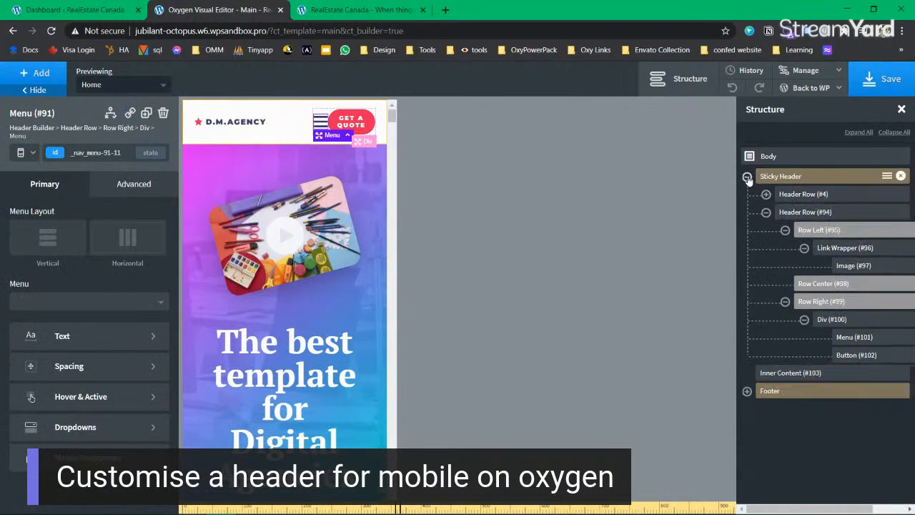
{"action": "left_click", "coordinate": [747, 176]}
{"action": "left_click", "coordinate": [880, 80]}
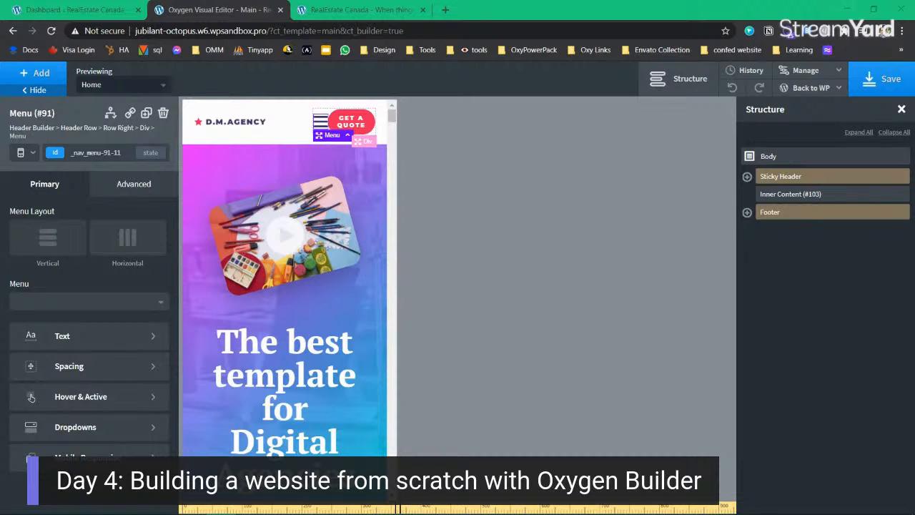
Switch the preview to all devices and look over the desktop page from the header down to Selected Works.
{"action": "left_click", "coordinate": [21, 152]}
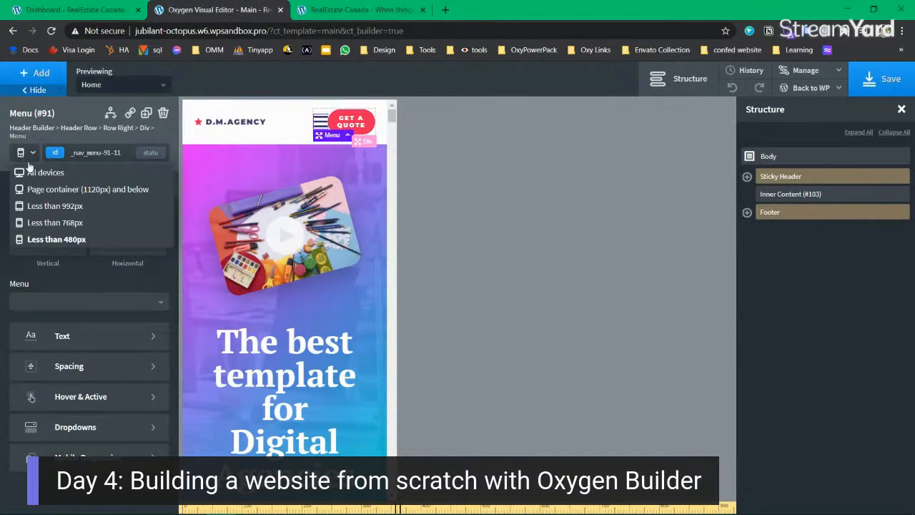
{"action": "left_click", "coordinate": [33, 172]}
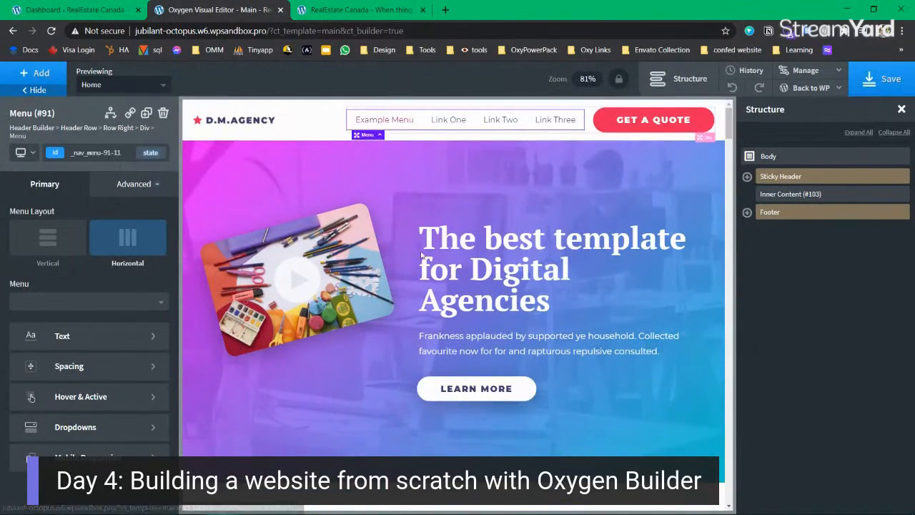
{"action": "scroll", "coordinate": [501, 215], "scroll_direction": "down", "scroll_amount": 3}
{"action": "scroll", "coordinate": [500, 214], "scroll_direction": "up", "scroll_amount": 3}
{"action": "scroll", "coordinate": [429, 261], "scroll_direction": "down", "scroll_amount": 5}
{"action": "scroll", "coordinate": [429, 261], "scroll_direction": "down", "scroll_amount": 5}
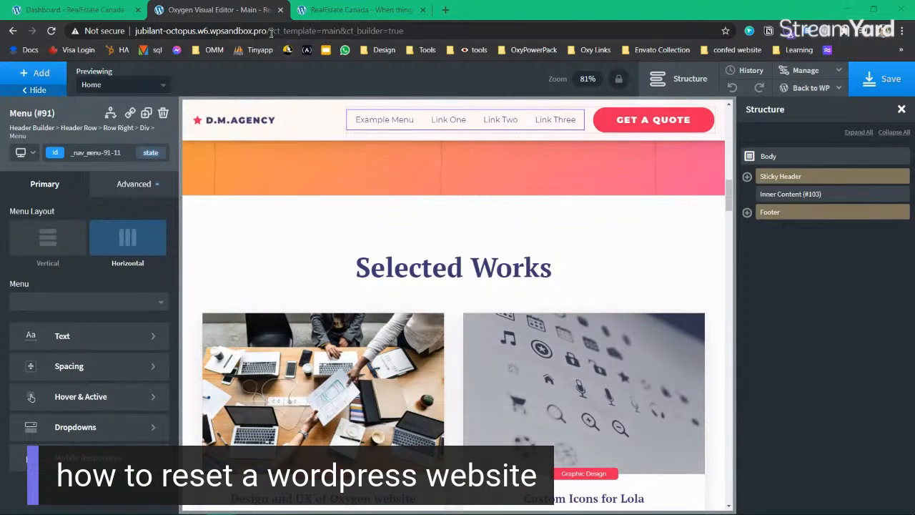
Leave the Oxygen editor for the site's WordPress dashboard at /wp-admin.
{"action": "left_click_drag", "start_coordinate": [270, 31], "coordinate": [494, 31]}
{"action": "key", "text": "BackSpace"}
{"action": "type", "text": "w"}
{"action": "type", "text": "p-"}
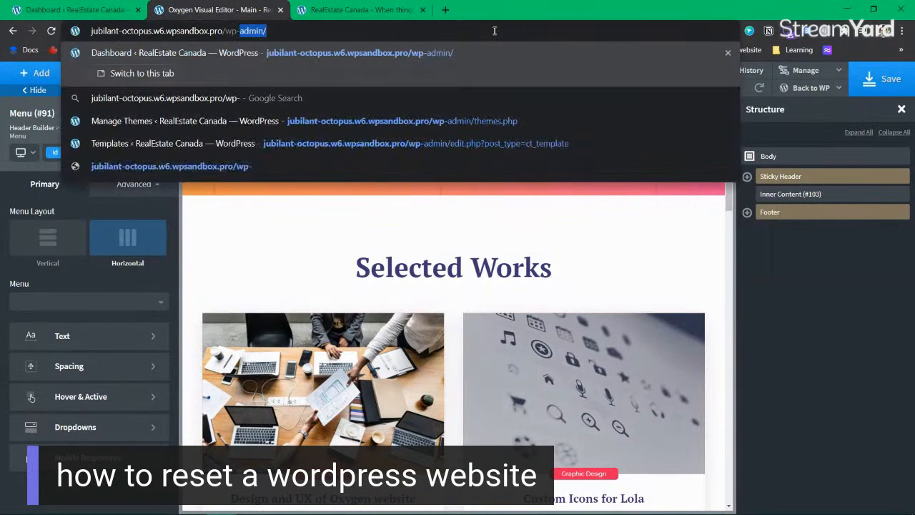
{"action": "type", "text": "admin"}
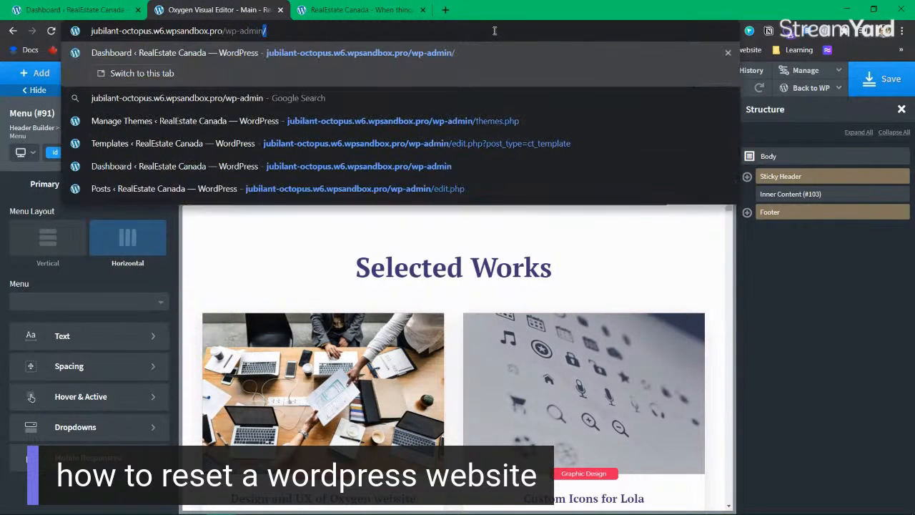
{"action": "key", "text": "Return"}
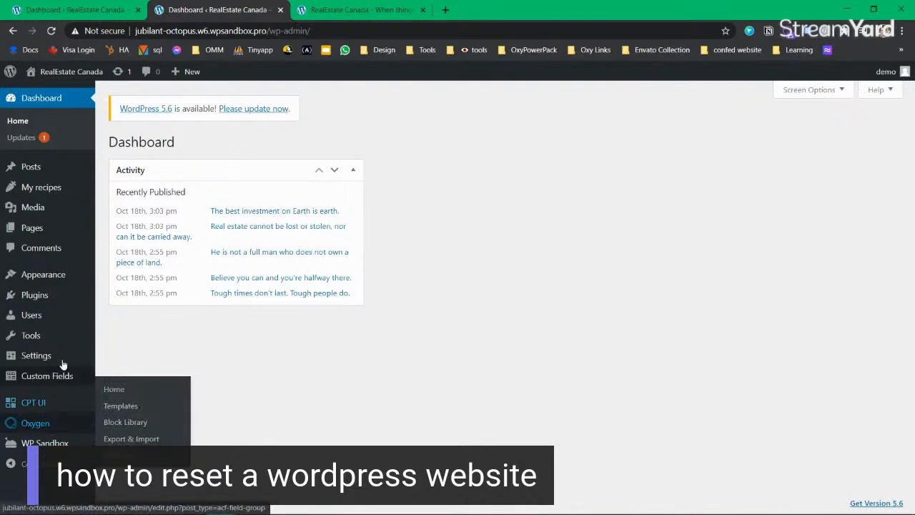
Find the WP Reset plugin by searching new plugins for "reset" in a separate tab and install it.
{"action": "mouse_move", "coordinate": [69, 297]}
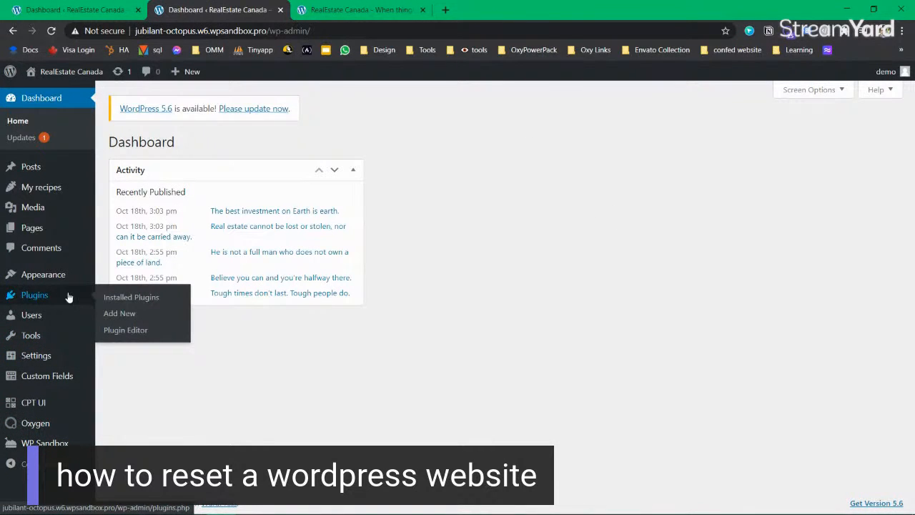
{"action": "left_click", "coordinate": [119, 313], "text": "ctrl+shift"}
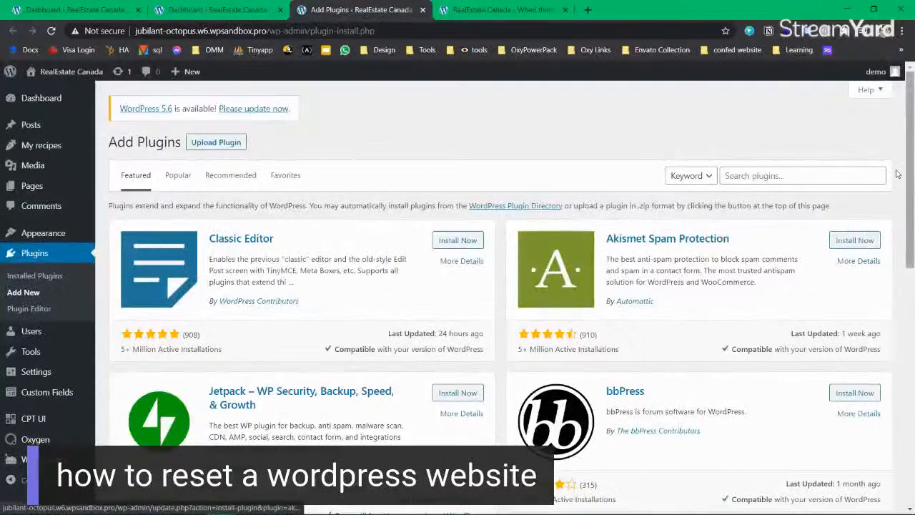
{"action": "left_click", "coordinate": [753, 179]}
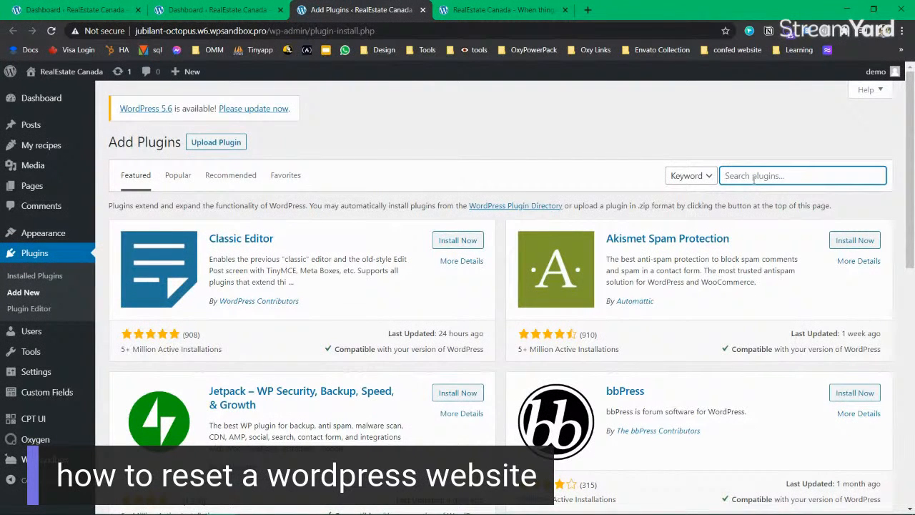
{"action": "type", "text": "reset"}
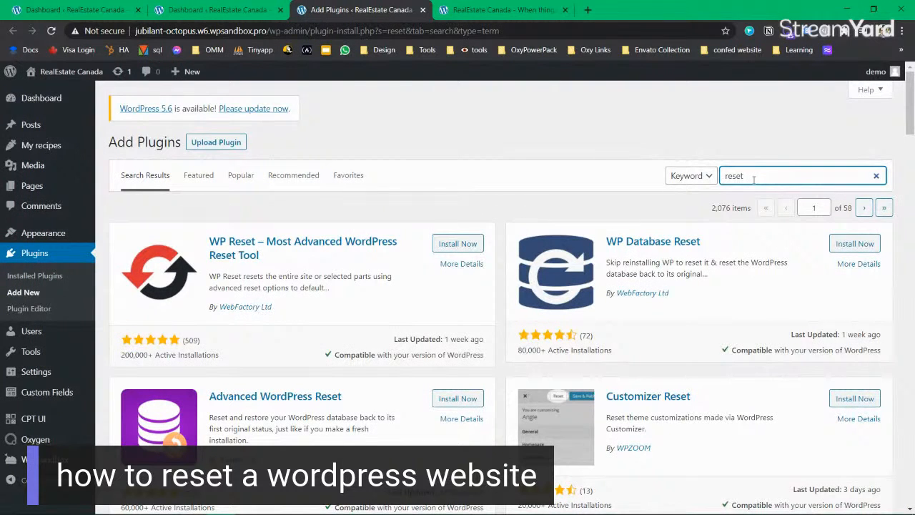
{"action": "left_click", "coordinate": [462, 244]}
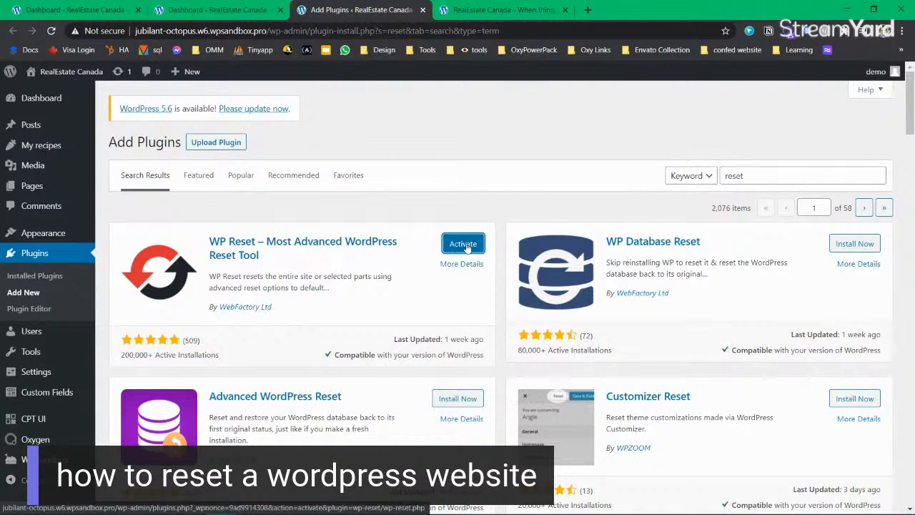
Activate the WP Reset plugin and dismiss its welcome notice.
{"action": "left_click", "coordinate": [757, 178]}
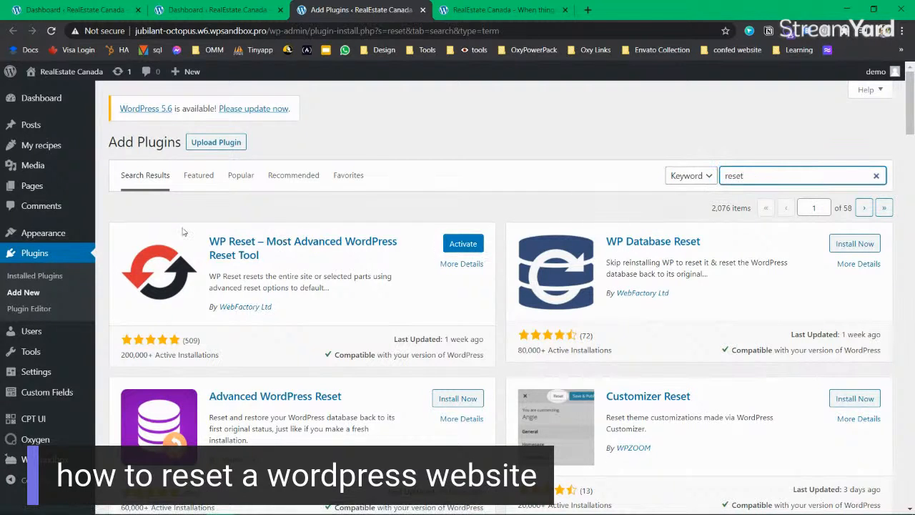
{"action": "left_click_drag", "start_coordinate": [202, 238], "coordinate": [282, 256]}
{"action": "left_click", "coordinate": [282, 256]}
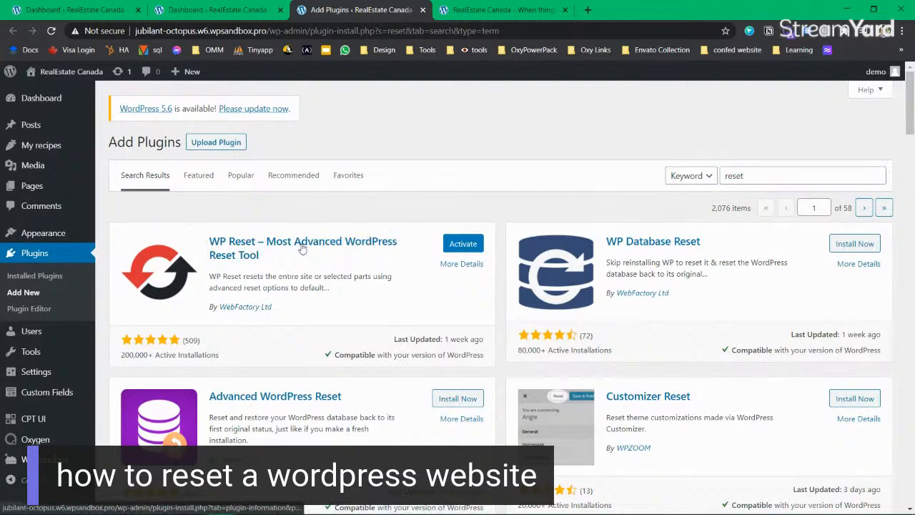
{"action": "left_click", "coordinate": [477, 244]}
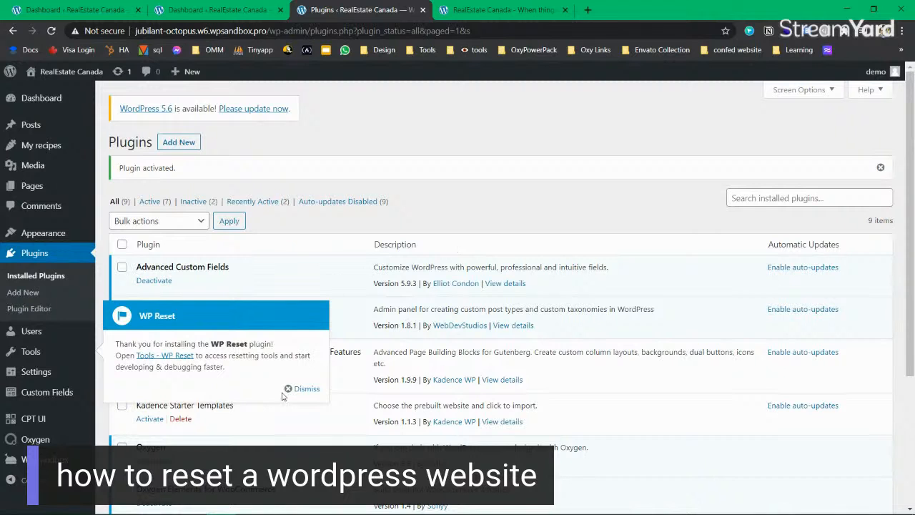
{"action": "left_click", "coordinate": [304, 389]}
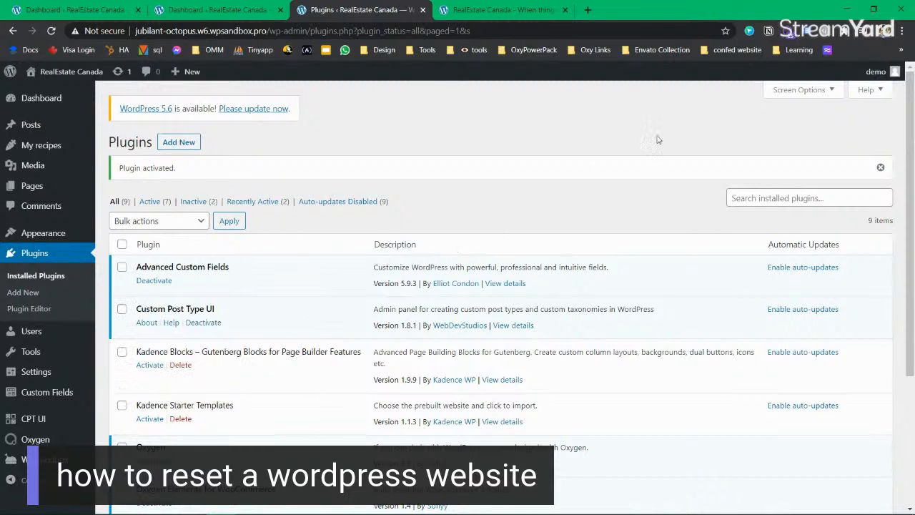
Open the WP Reset tools from the installed plugins list and decline the free WP 301 Redirects license offer.
{"action": "scroll", "coordinate": [505, 201], "scroll_direction": "down", "scroll_amount": 3}
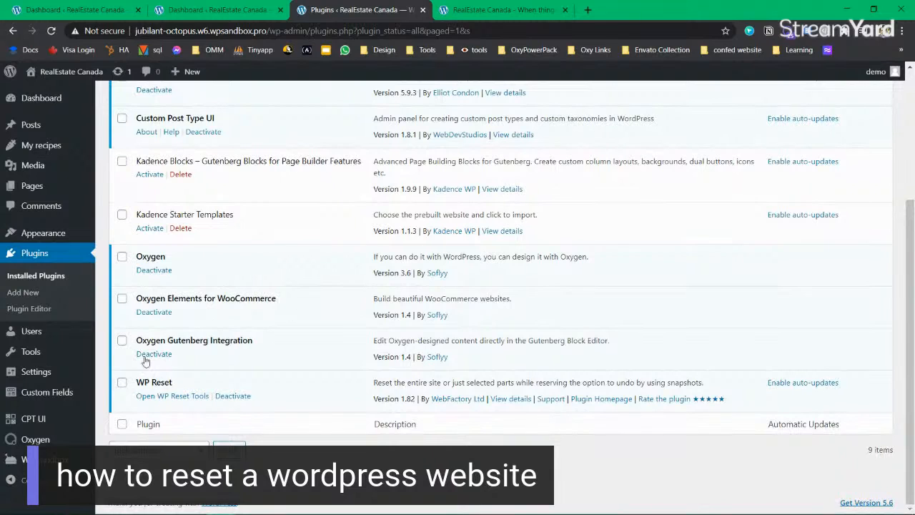
{"action": "left_click", "coordinate": [178, 399]}
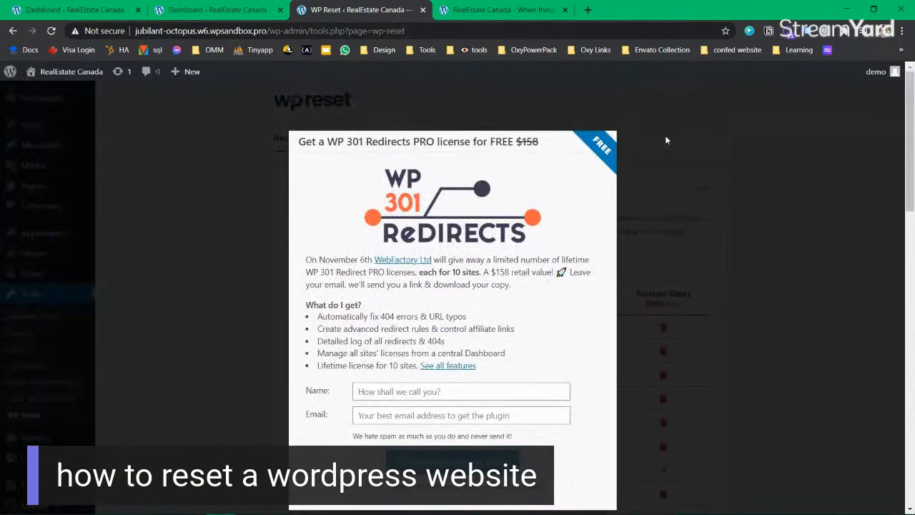
{"action": "scroll", "coordinate": [520, 373], "scroll_direction": "down", "scroll_amount": 2}
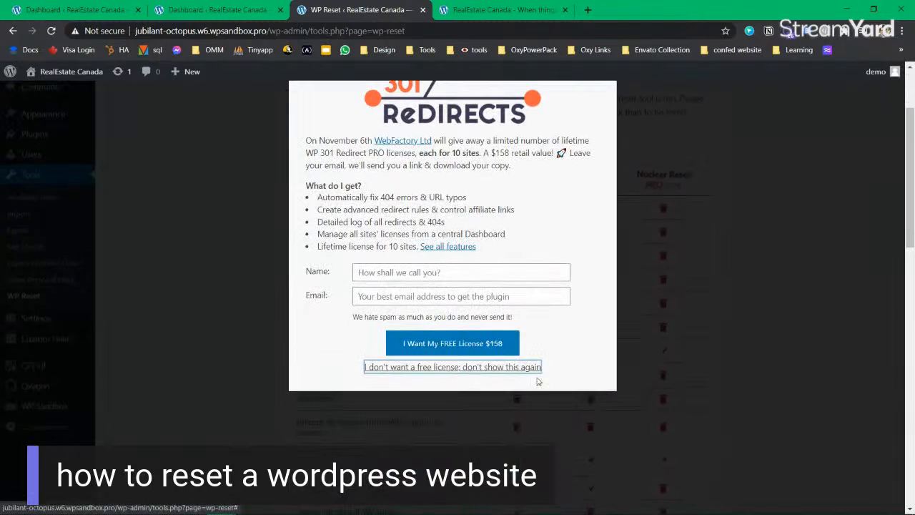
{"action": "left_click", "coordinate": [463, 369]}
{"action": "scroll", "coordinate": [444, 250], "scroll_direction": "up", "scroll_amount": 2}
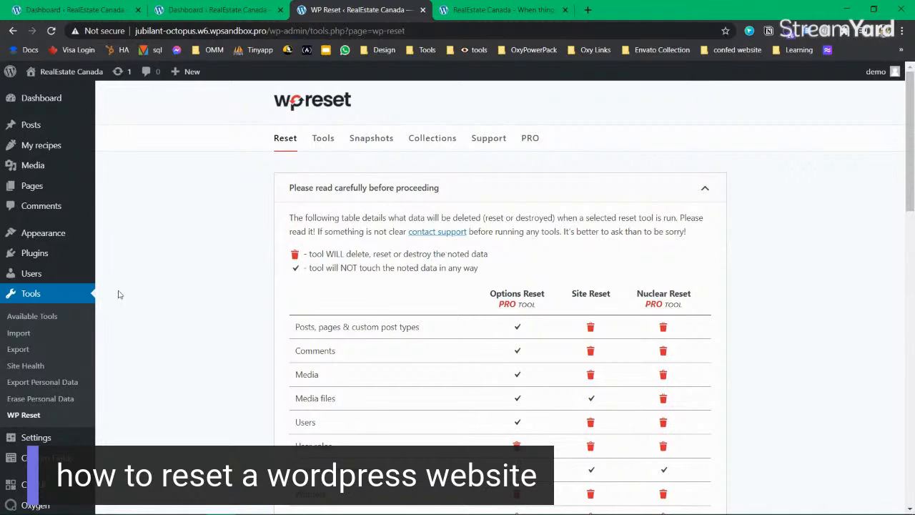
Run Site Reset with all currently active plugins reactivated, confirming with "reset", and choose the blank installation for Oxygen.
{"action": "mouse_move", "coordinate": [43, 254]}
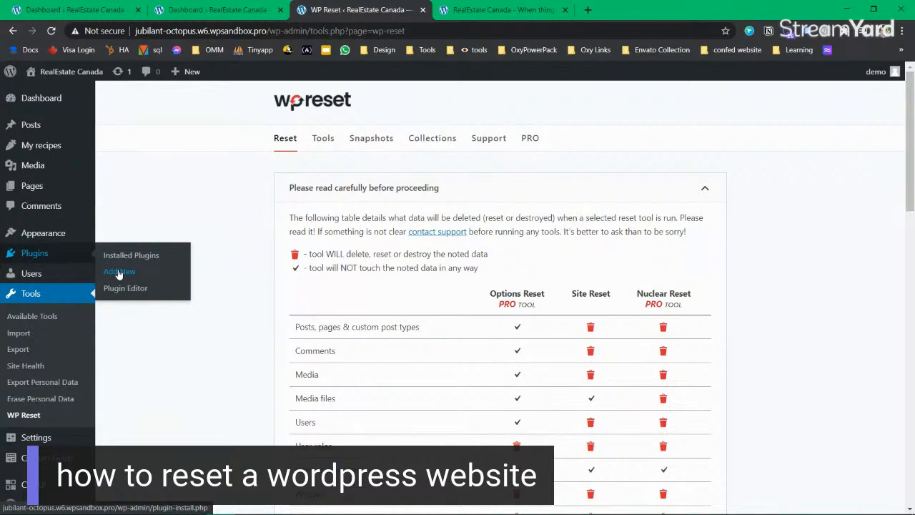
{"action": "scroll", "coordinate": [375, 187], "scroll_direction": "down", "scroll_amount": 3}
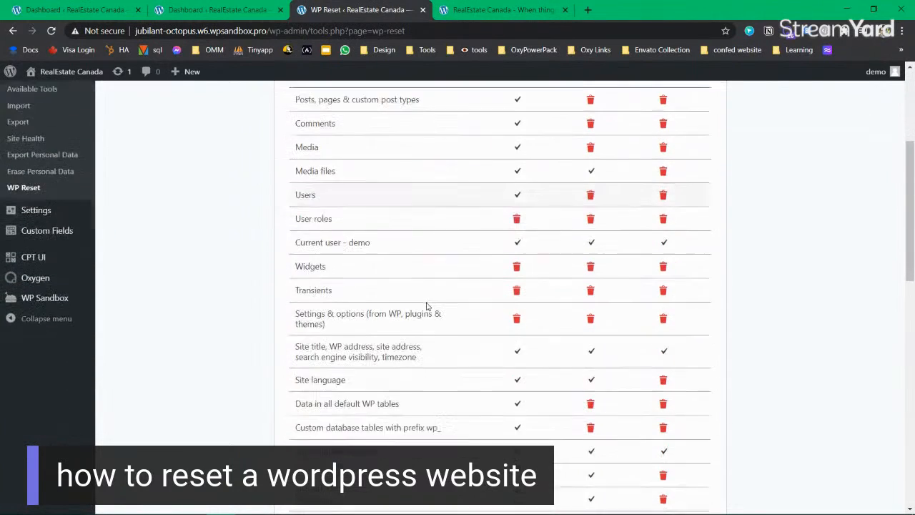
{"action": "scroll", "coordinate": [426, 306], "scroll_direction": "up", "scroll_amount": 3}
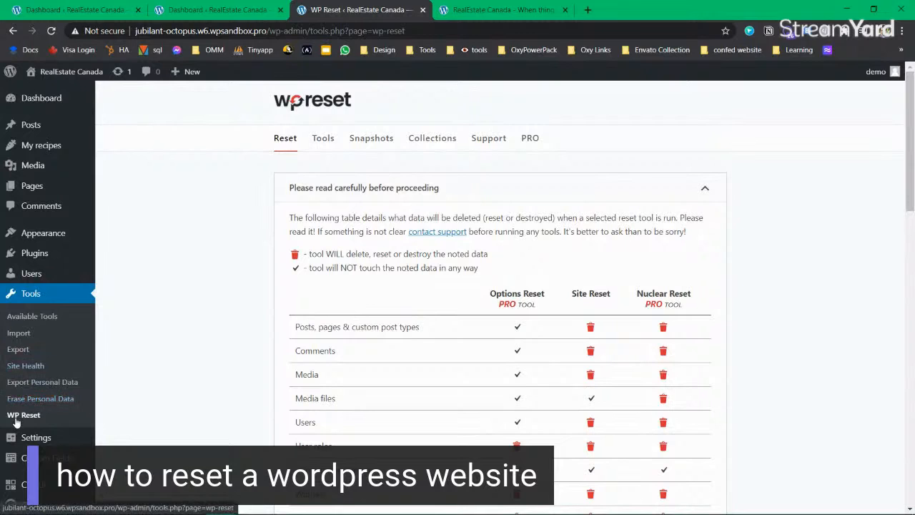
{"action": "left_click_drag", "start_coordinate": [913, 161], "coordinate": [912, 443]}
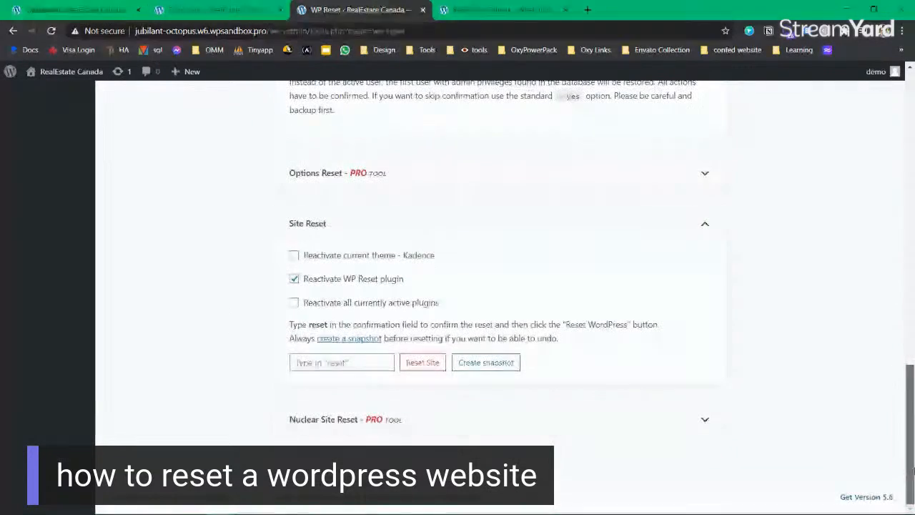
{"action": "left_click", "coordinate": [321, 363]}
{"action": "type", "text": "reset"}
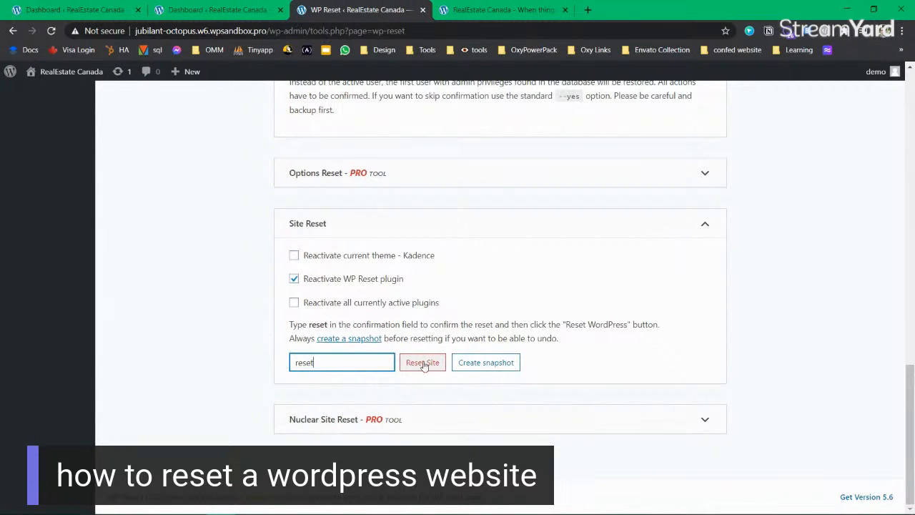
{"action": "left_click", "coordinate": [379, 309]}
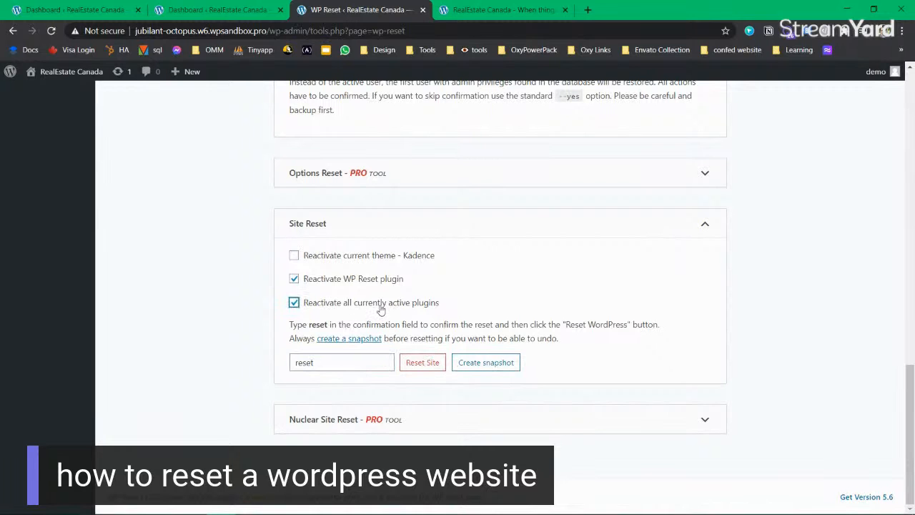
{"action": "left_click", "coordinate": [422, 363]}
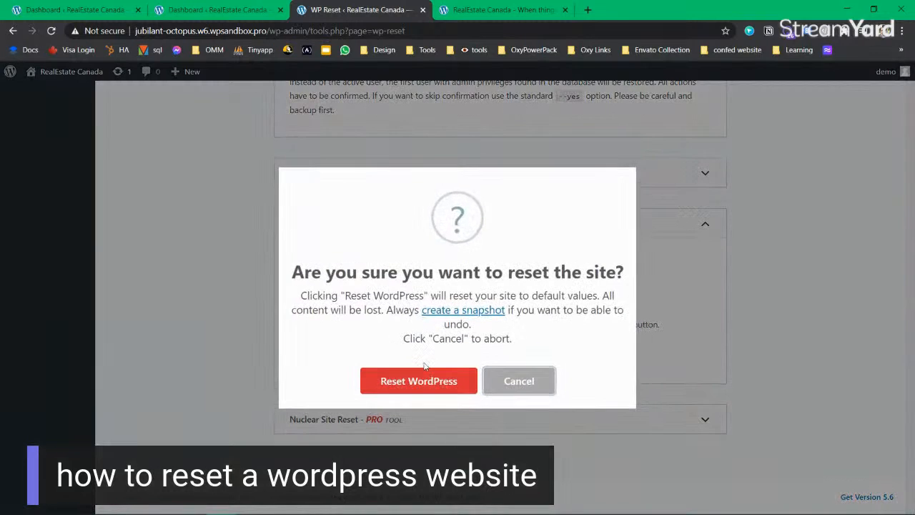
{"action": "left_click", "coordinate": [423, 379]}
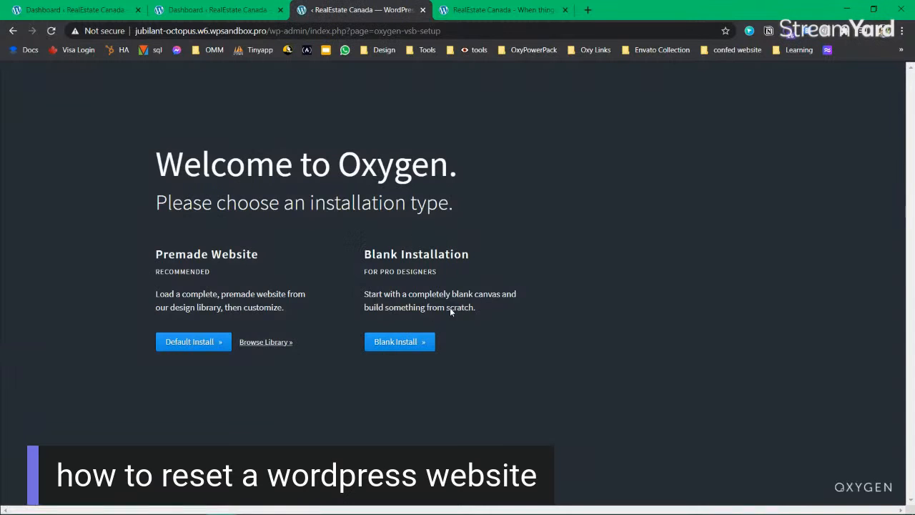
{"action": "left_click", "coordinate": [424, 343]}
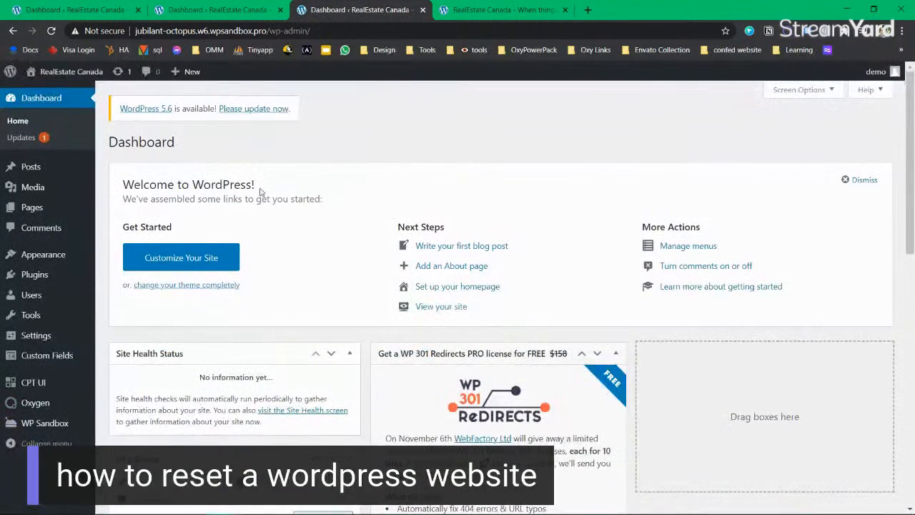
Check the reset site's Pages and Posts lists in separate tabs, then close both tabs.
{"action": "scroll", "coordinate": [495, 334], "scroll_direction": "down", "scroll_amount": 5}
{"action": "scroll", "coordinate": [495, 335], "scroll_direction": "up", "scroll_amount": 5}
{"action": "mouse_move", "coordinate": [55, 210]}
{"action": "middle_click", "coordinate": [112, 211]}
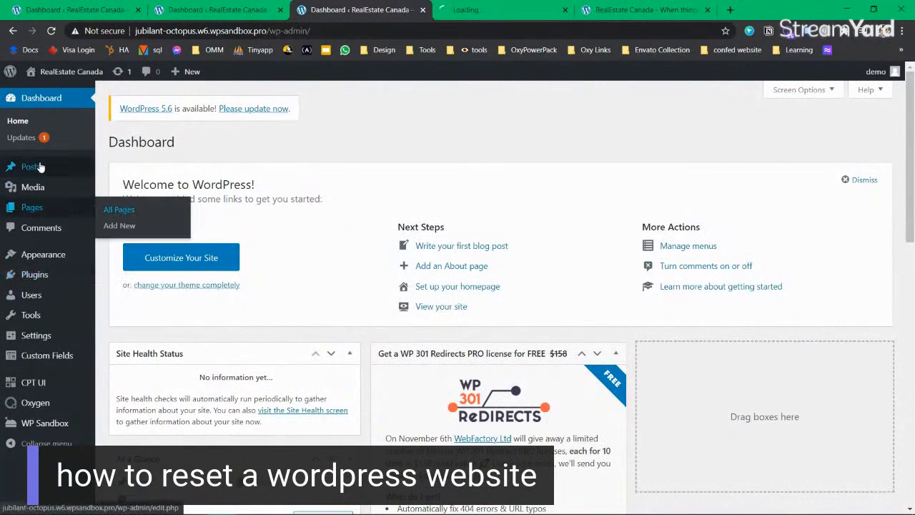
{"action": "mouse_move", "coordinate": [40, 167]}
{"action": "middle_click", "coordinate": [107, 170]}
{"action": "left_click", "coordinate": [458, 10]}
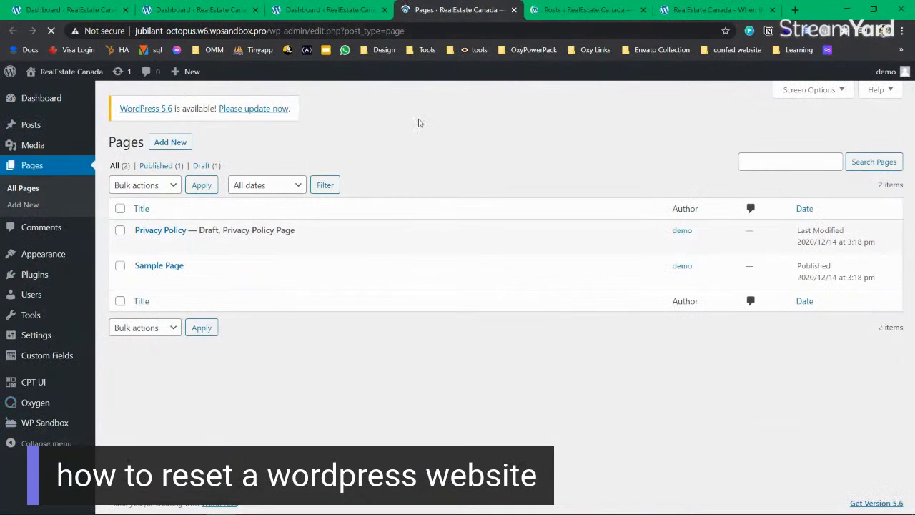
{"action": "left_click", "coordinate": [583, 9]}
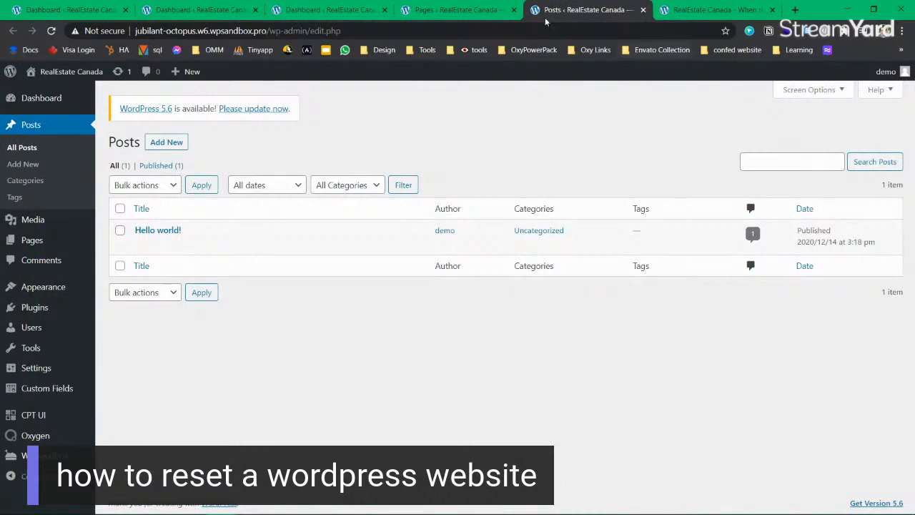
{"action": "left_click", "coordinate": [643, 10]}
{"action": "left_click", "coordinate": [514, 10]}
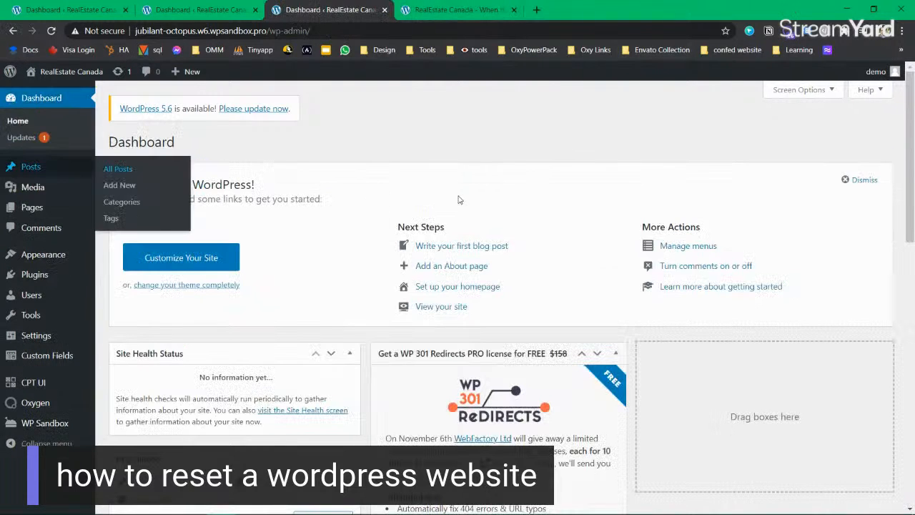
Hide every WordPress dashboard box except Activity.
{"action": "scroll", "coordinate": [448, 314], "scroll_direction": "down", "scroll_amount": 5}
{"action": "scroll", "coordinate": [445, 312], "scroll_direction": "up", "scroll_amount": 5}
{"action": "left_click", "coordinate": [814, 90]}
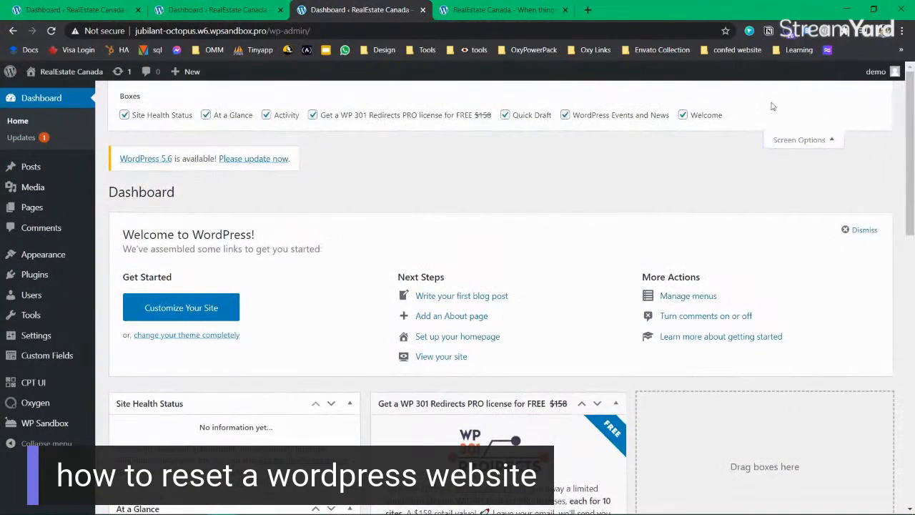
{"action": "left_click", "coordinate": [163, 115]}
{"action": "left_click", "coordinate": [233, 115]}
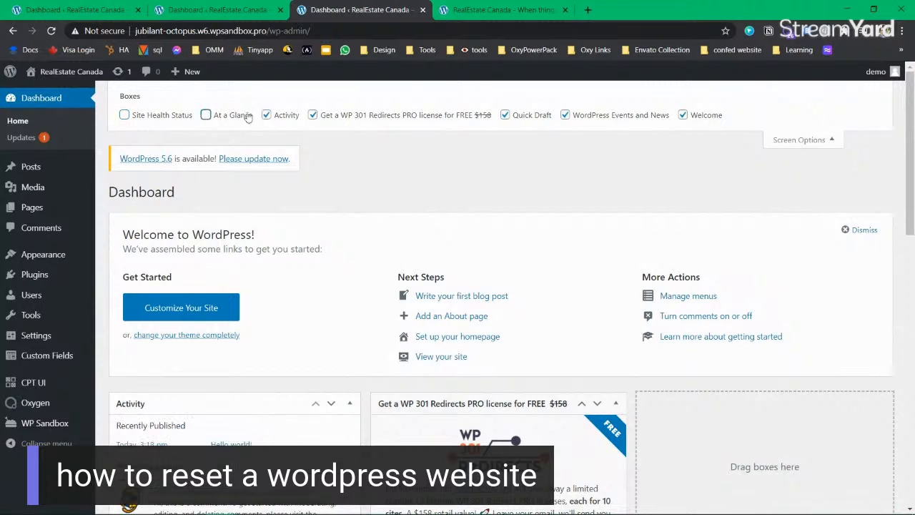
{"action": "left_click", "coordinate": [419, 115]}
{"action": "left_click", "coordinate": [543, 116]}
{"action": "left_click", "coordinate": [647, 116]}
{"action": "left_click", "coordinate": [699, 116]}
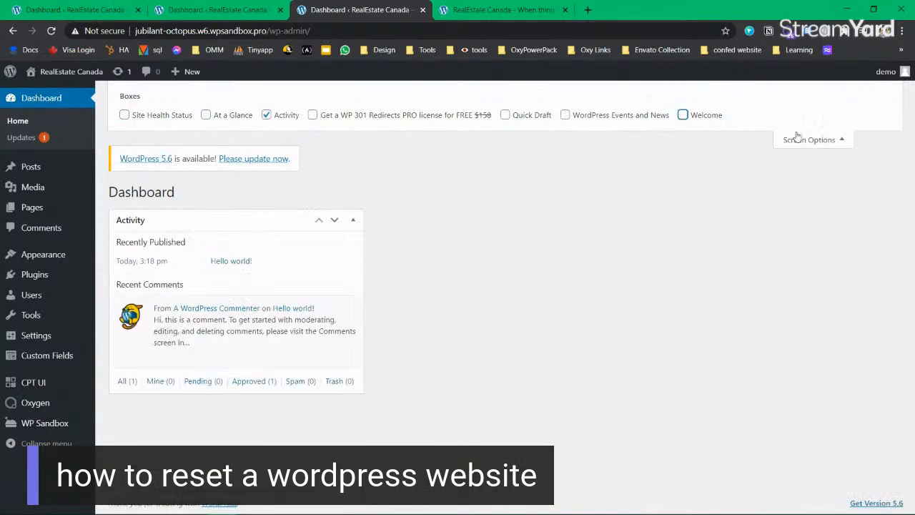
{"action": "left_click", "coordinate": [803, 145]}
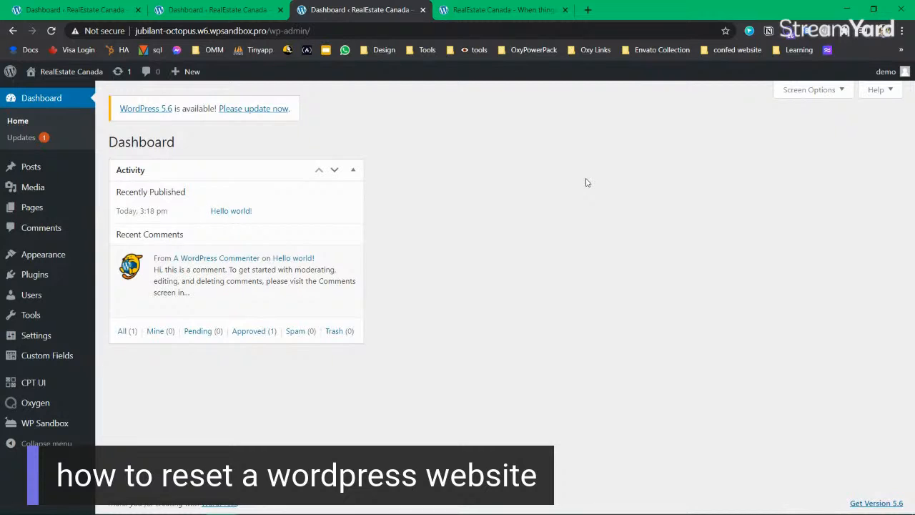
Search Google for "hackathon websites" in a new tab.
{"action": "key", "text": "ctrl+t"}
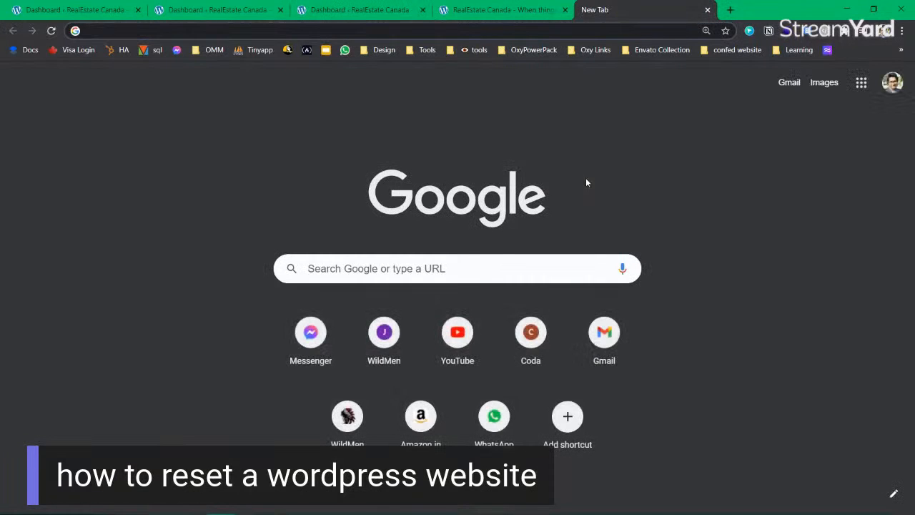
{"action": "type", "text": "kahcka"}
{"action": "key", "text": "ctrl+BackSpace"}
{"action": "type", "text": "hacka"}
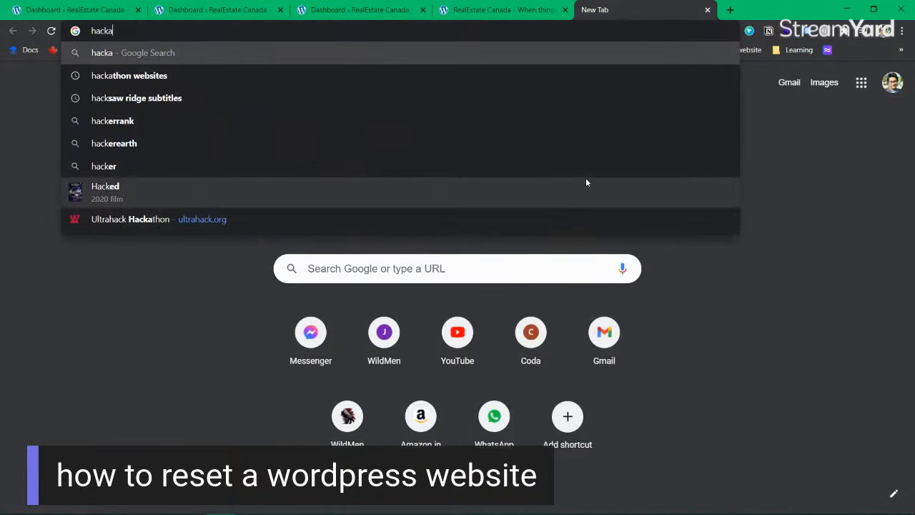
{"action": "type", "text": "tho"}
{"action": "key", "text": "BackSpace"}
{"action": "type", "text": "ono"}
{"action": "key", "text": "BackSpace"}
{"action": "key", "text": "BackSpace"}
{"action": "key", "text": "Down"}
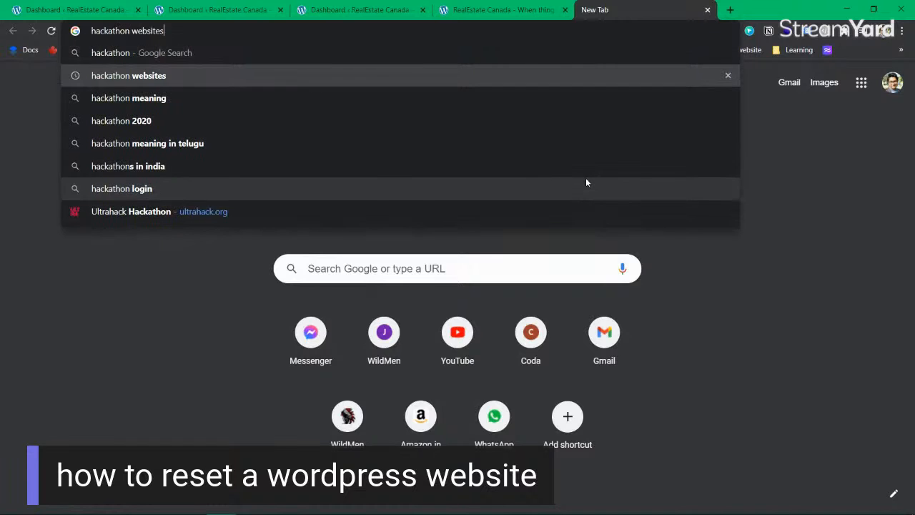
{"action": "key", "text": "Return"}
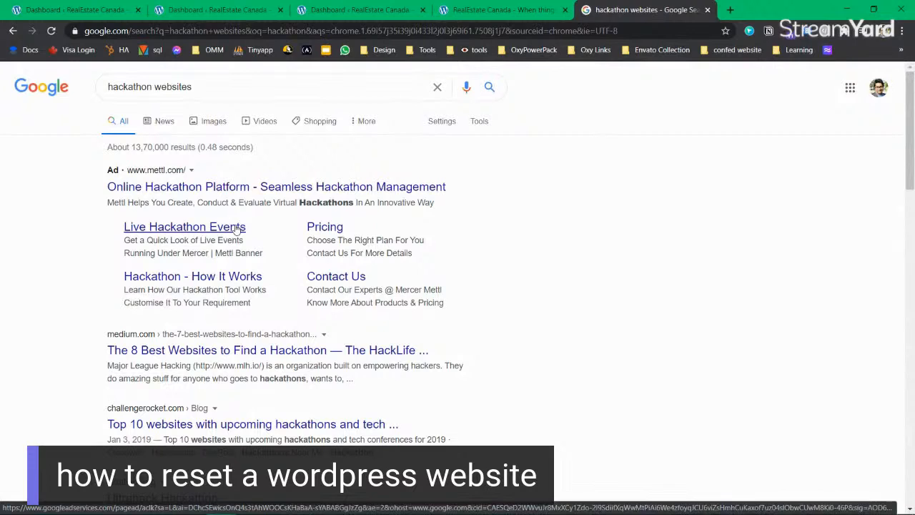
{"action": "left_click", "coordinate": [236, 229]}
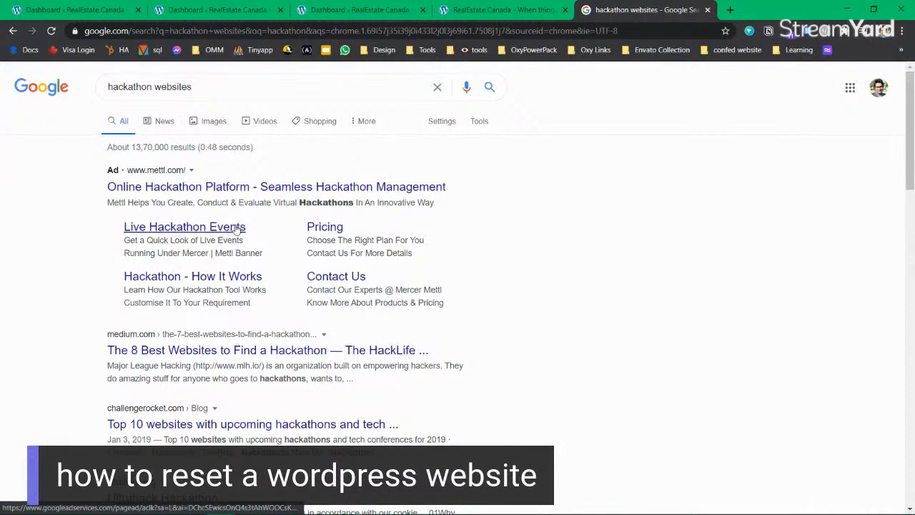
Search Google for "ultrahack .org" and open the Ultrahack Hackathon home page.
{"action": "triple_click", "coordinate": [296, 86]}
{"action": "type", "text": "ul"}
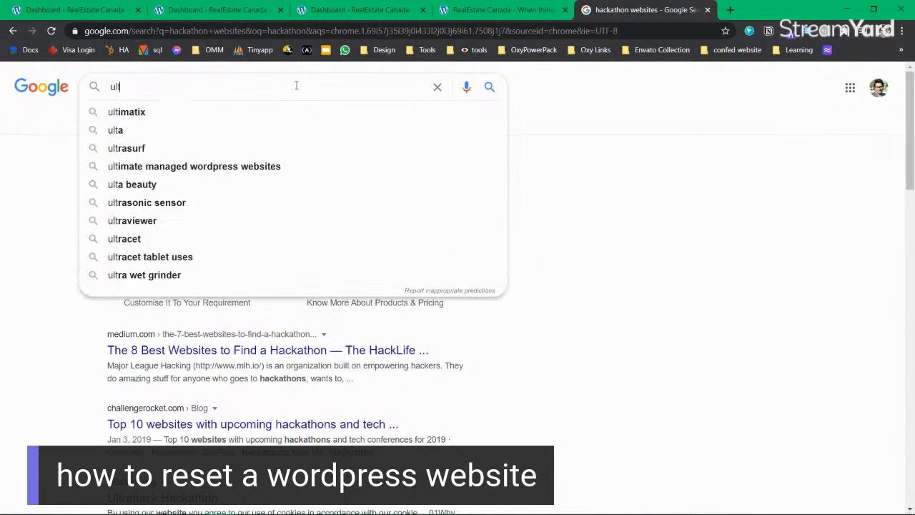
{"action": "type", "text": "trahack .org"}
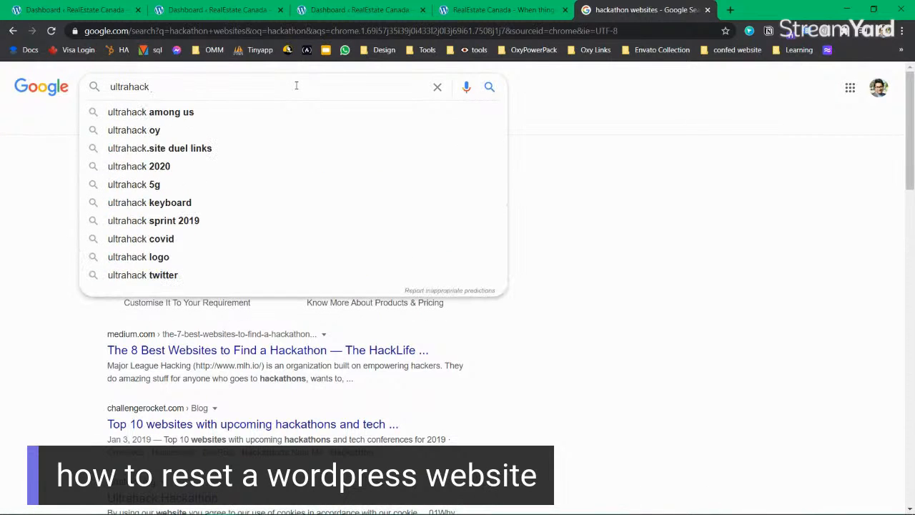
{"action": "key", "text": "Return"}
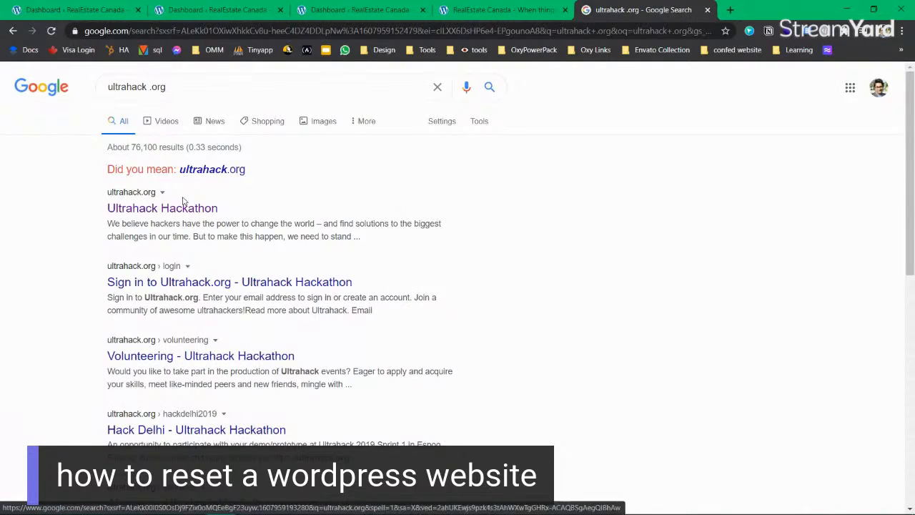
{"action": "left_click", "coordinate": [181, 206]}
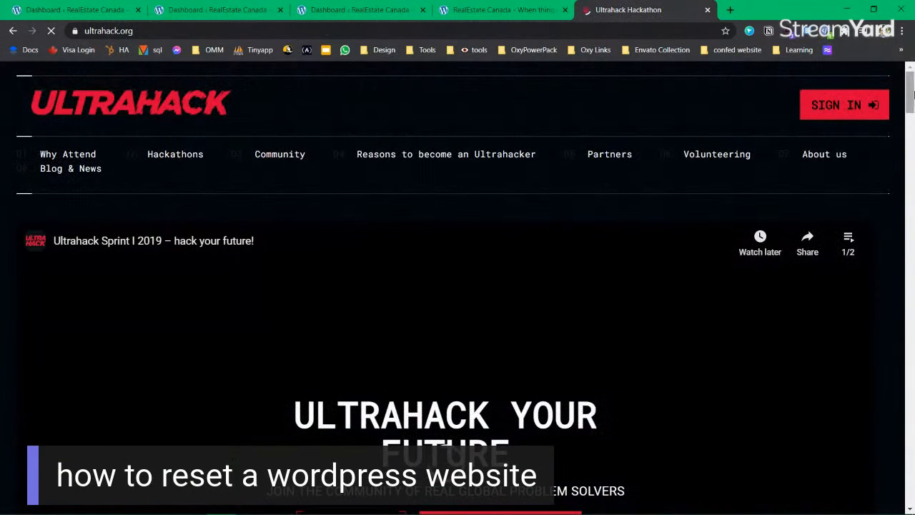
Look through the Ultrahack home page and inspect the footer's "About us" link with the Hoverify Inspector.
{"action": "scroll", "coordinate": [896, 137], "scroll_direction": "down", "scroll_amount": 8}
{"action": "scroll", "coordinate": [101, 373], "scroll_direction": "down", "scroll_amount": 15}
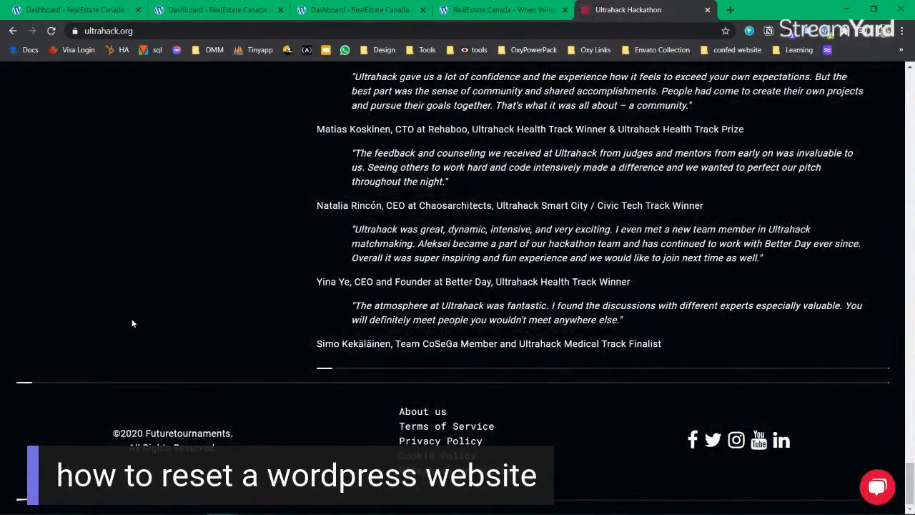
{"action": "scroll", "coordinate": [132, 323], "scroll_direction": "up", "scroll_amount": 10}
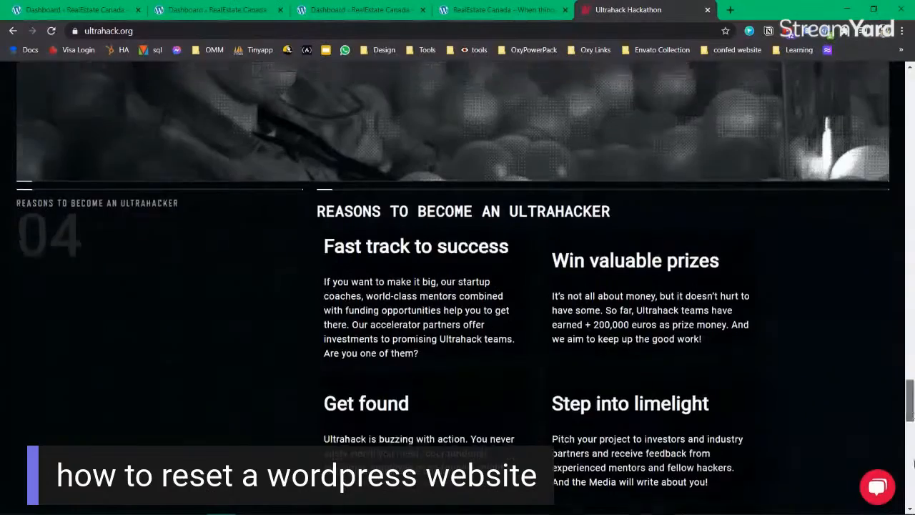
{"action": "scroll", "coordinate": [457, 286], "scroll_direction": "down", "scroll_amount": 10}
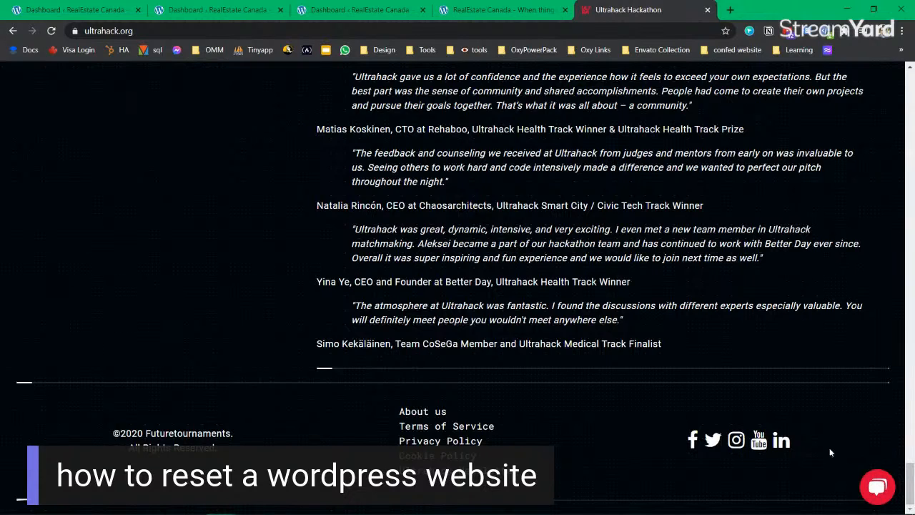
{"action": "right_click", "coordinate": [420, 410]}
{"action": "mouse_move", "coordinate": [485, 368]}
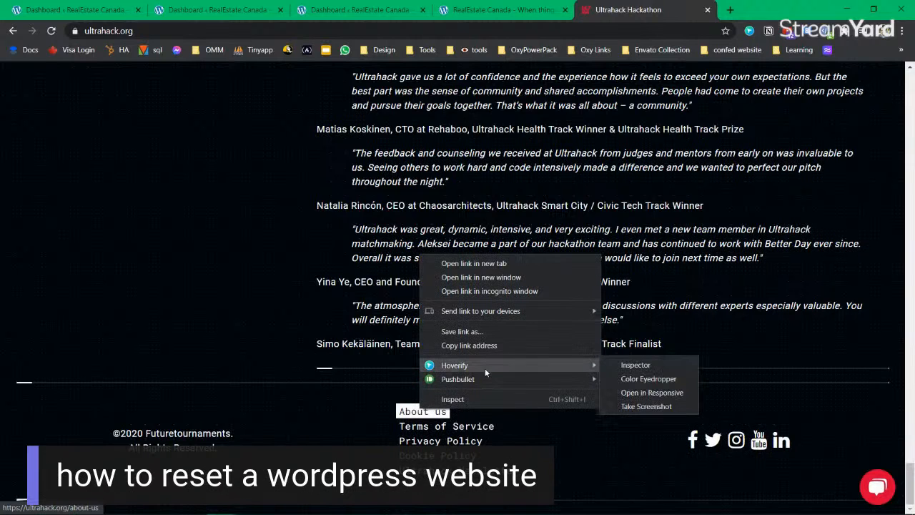
{"action": "left_click", "coordinate": [642, 367]}
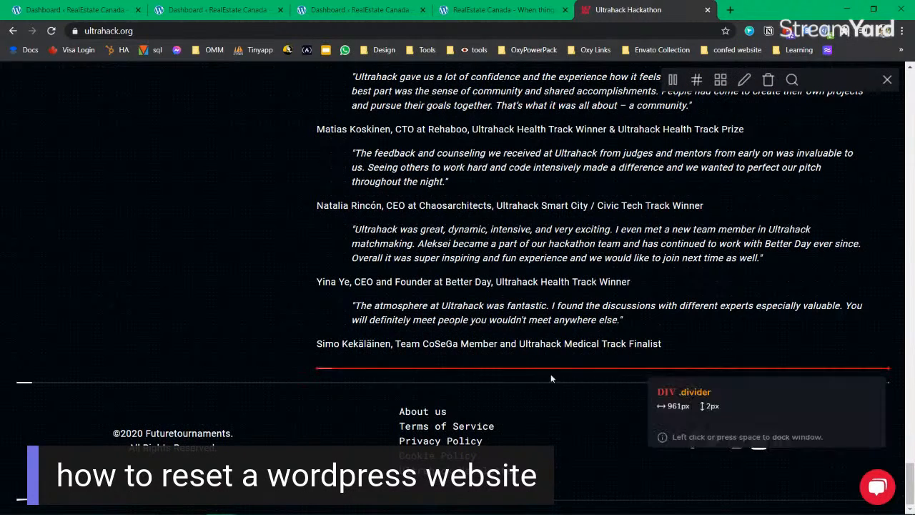
{"action": "left_click", "coordinate": [442, 414]}
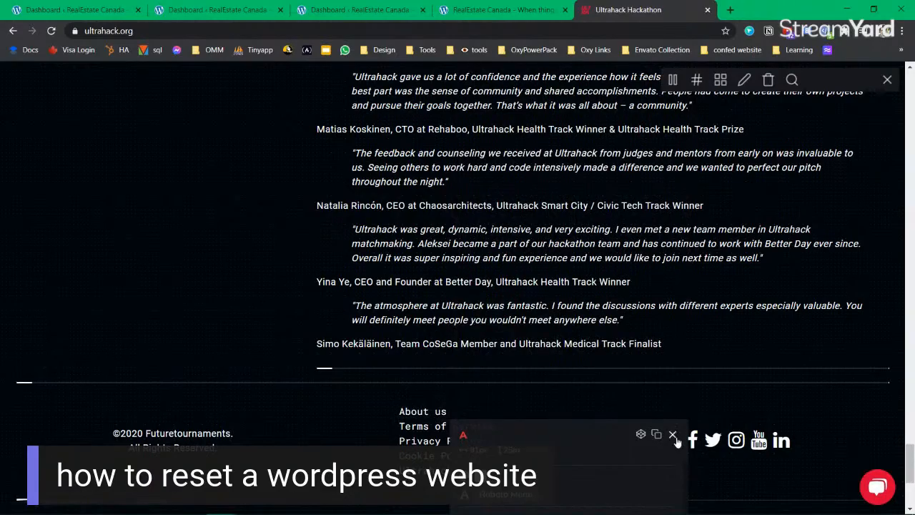
Close the footer link's details and examine the statistics and the red "HACKER" label with the Inspector.
{"action": "left_click", "coordinate": [673, 434]}
{"action": "scroll", "coordinate": [646, 364], "scroll_direction": "up", "scroll_amount": 2}
{"action": "scroll", "coordinate": [625, 348], "scroll_direction": "up", "scroll_amount": 15}
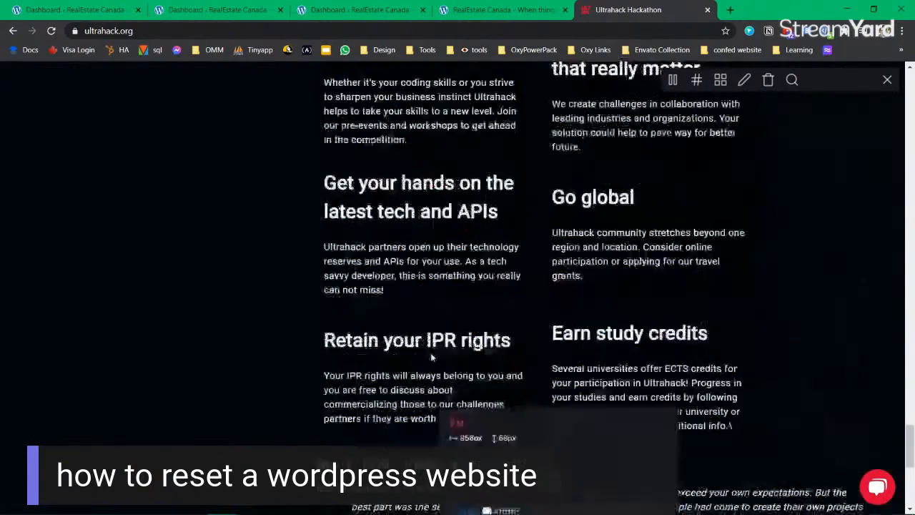
{"action": "scroll", "coordinate": [429, 345], "scroll_direction": "up", "scroll_amount": 2}
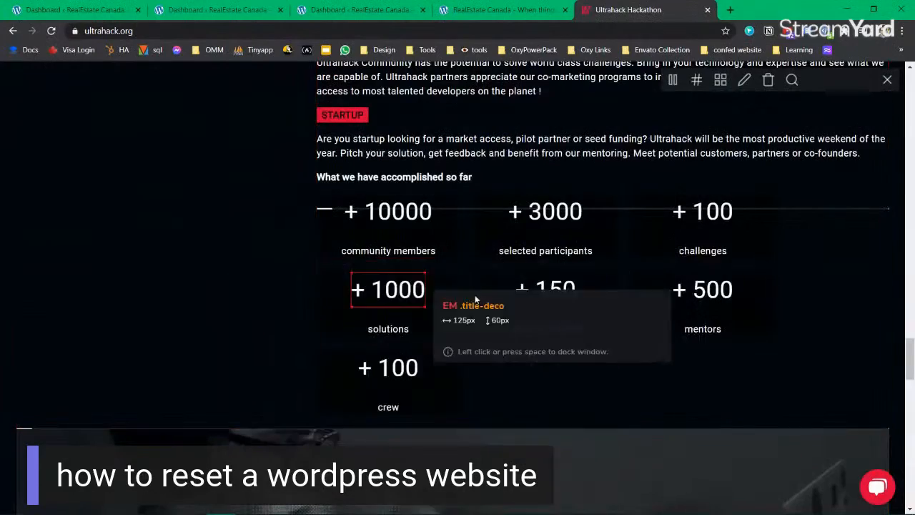
{"action": "scroll", "coordinate": [475, 295], "scroll_direction": "down", "scroll_amount": 10}
{"action": "scroll", "coordinate": [475, 295], "scroll_direction": "up", "scroll_amount": 2}
{"action": "scroll", "coordinate": [352, 330], "scroll_direction": "down", "scroll_amount": 10}
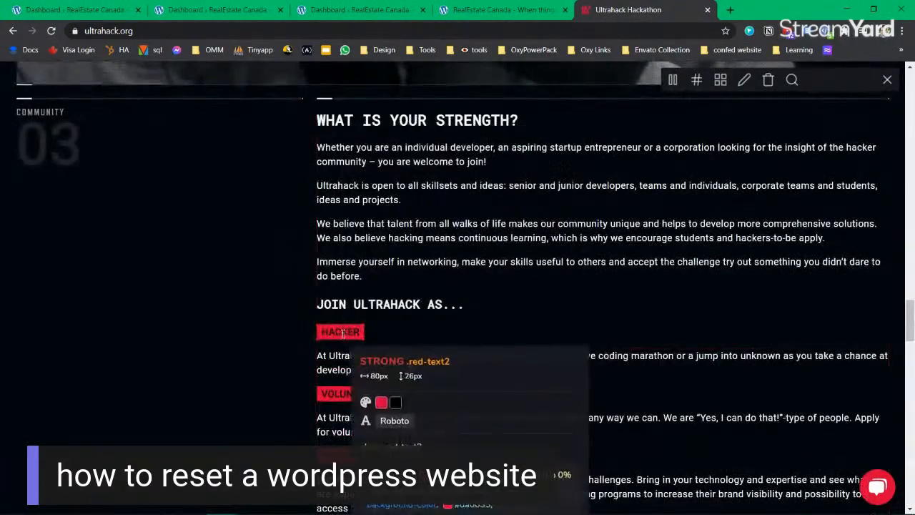
Open Hoverify's Color Eyedropper over the hackathon cards and inspect the "READ MORE" link of Digital Technology for Charities DeepHack.
{"action": "scroll", "coordinate": [420, 330], "scroll_direction": "up", "scroll_amount": 12}
{"action": "scroll", "coordinate": [421, 331], "scroll_direction": "down", "scroll_amount": 6}
{"action": "scroll", "coordinate": [420, 331], "scroll_direction": "up", "scroll_amount": 12}
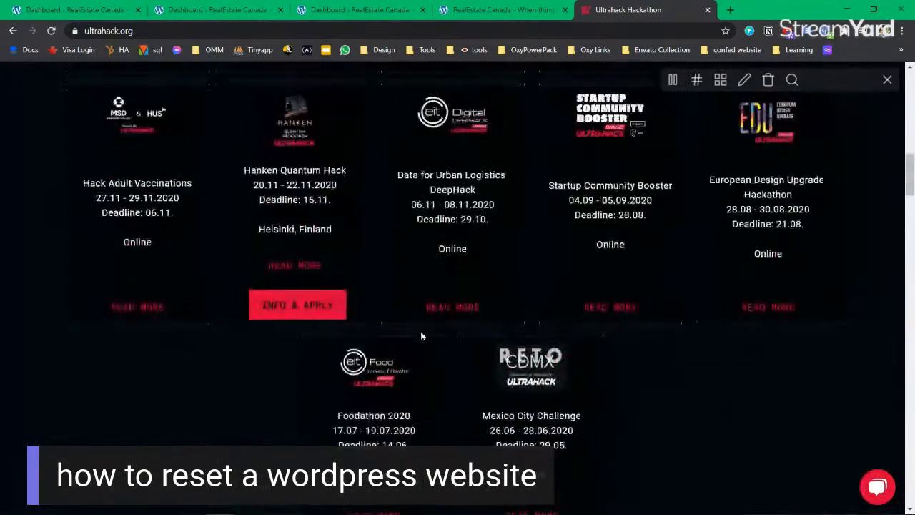
{"action": "left_click", "coordinate": [720, 80]}
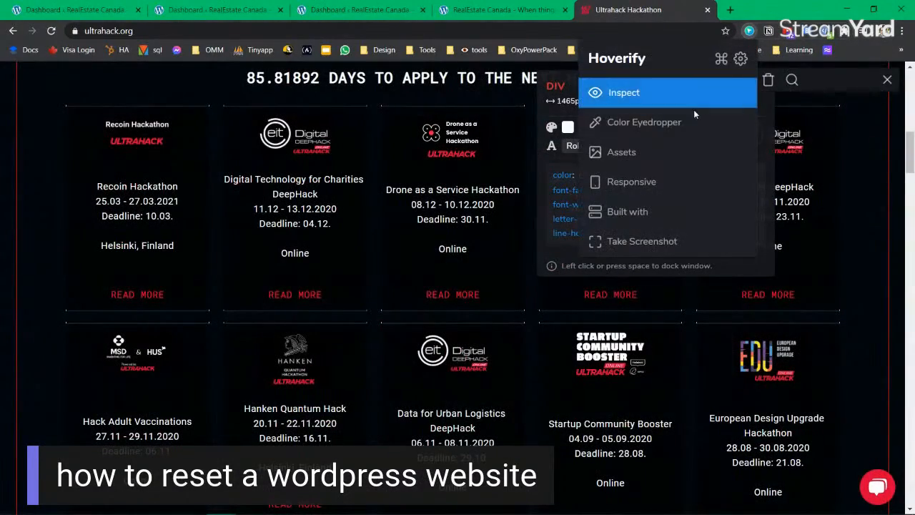
{"action": "left_click", "coordinate": [632, 124]}
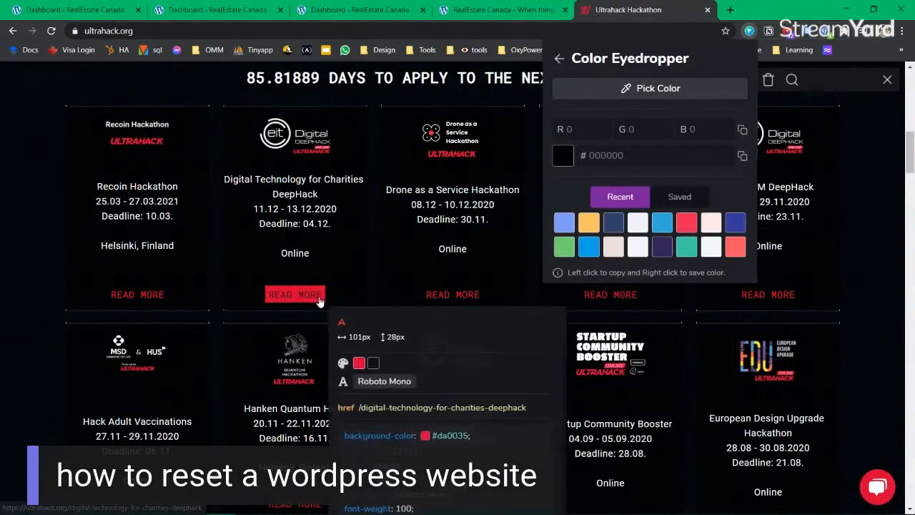
{"action": "left_click", "coordinate": [315, 298]}
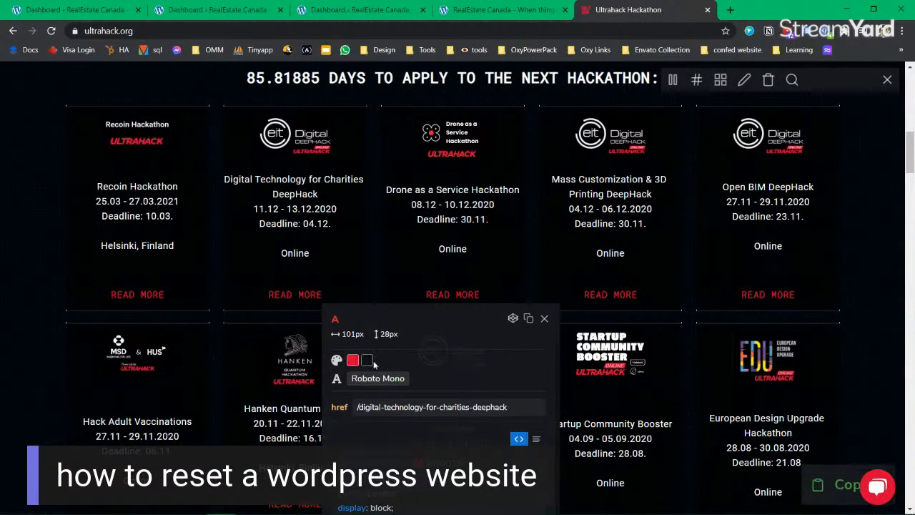
{"action": "left_click", "coordinate": [545, 320]}
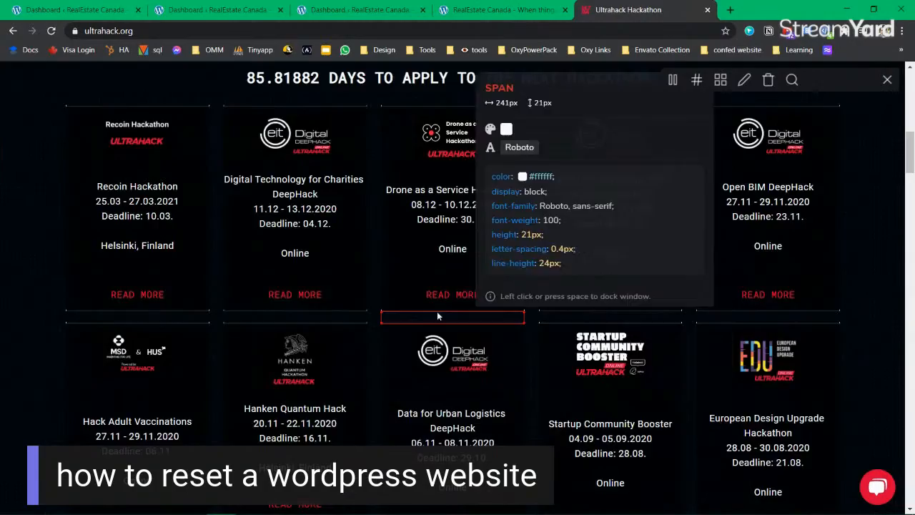
Turn off the Hoverify Inspector at the start of the Ultrahack page and close the Ultrahack tab.
{"action": "scroll", "coordinate": [450, 300], "scroll_direction": "up", "scroll_amount": 8}
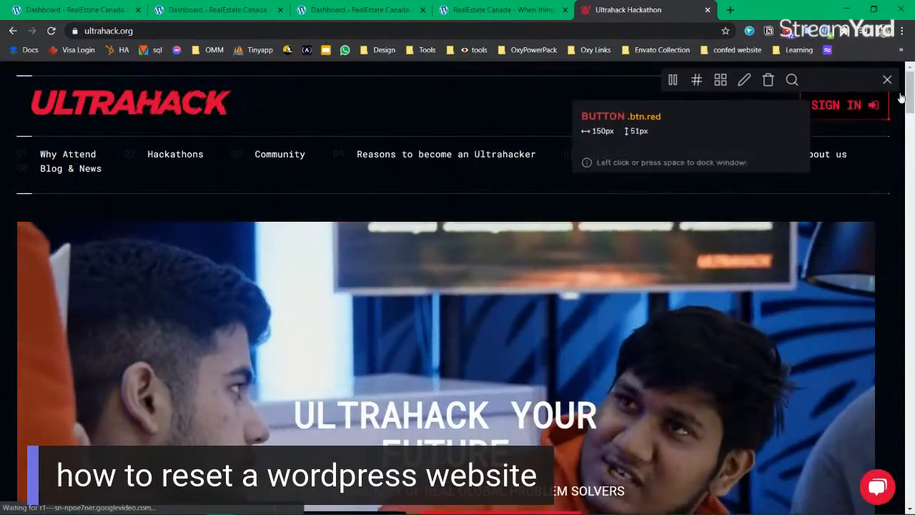
{"action": "left_click", "coordinate": [887, 80]}
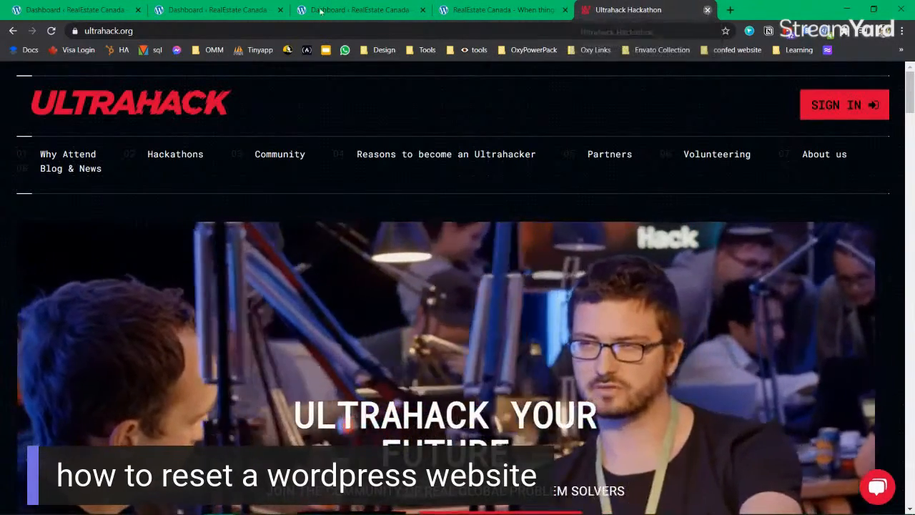
{"action": "left_click", "coordinate": [706, 10]}
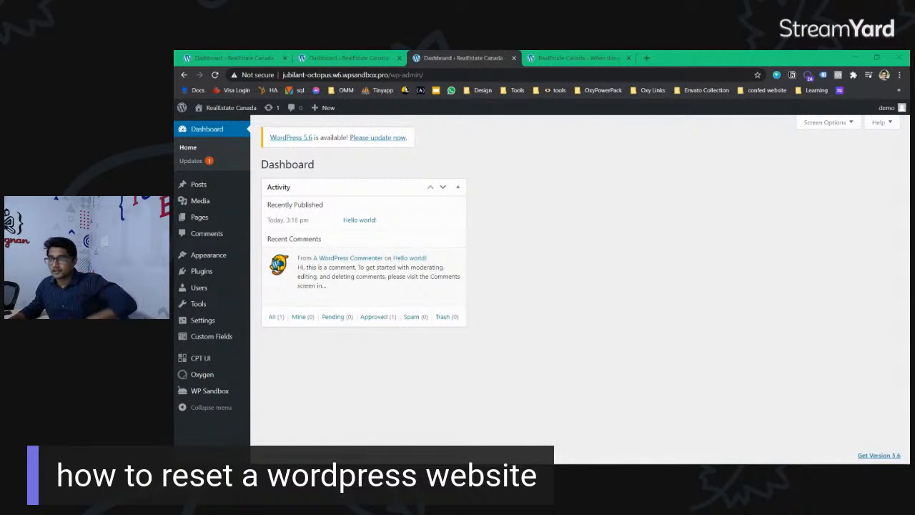
Close the old site preview, view the RealEstate Canada front page in a new tab, and return to the WordPress dashboard.
{"action": "left_click", "coordinate": [537, 60]}
{"action": "key", "text": "ctrl+w"}
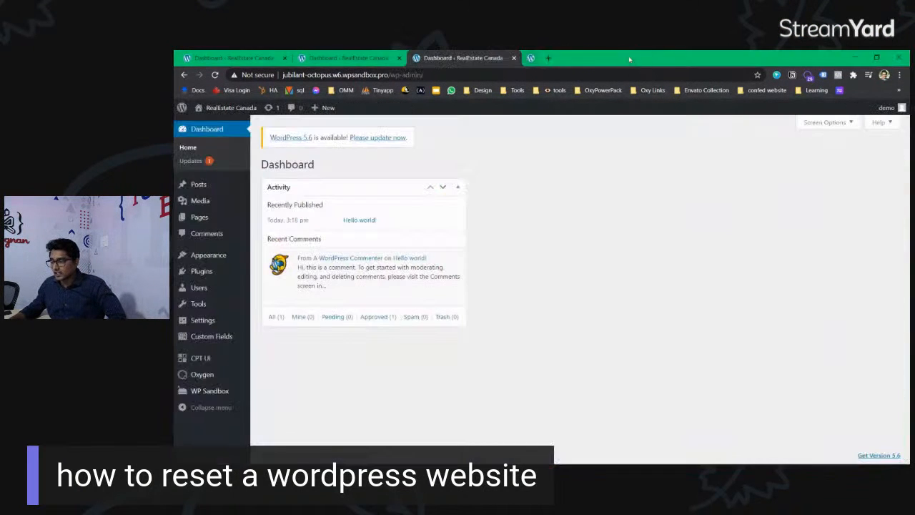
{"action": "left_click", "coordinate": [232, 128]}
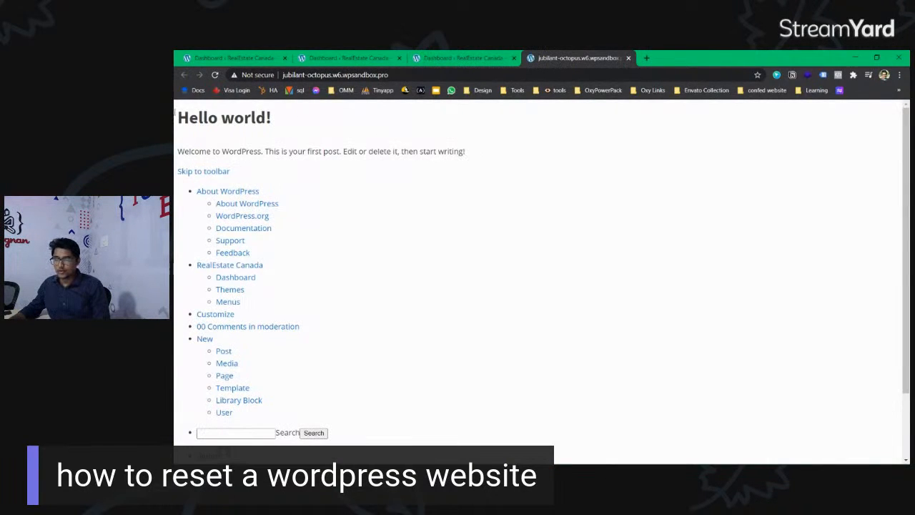
{"action": "left_click_drag", "start_coordinate": [178, 116], "coordinate": [524, 172]}
{"action": "left_click", "coordinate": [529, 170]}
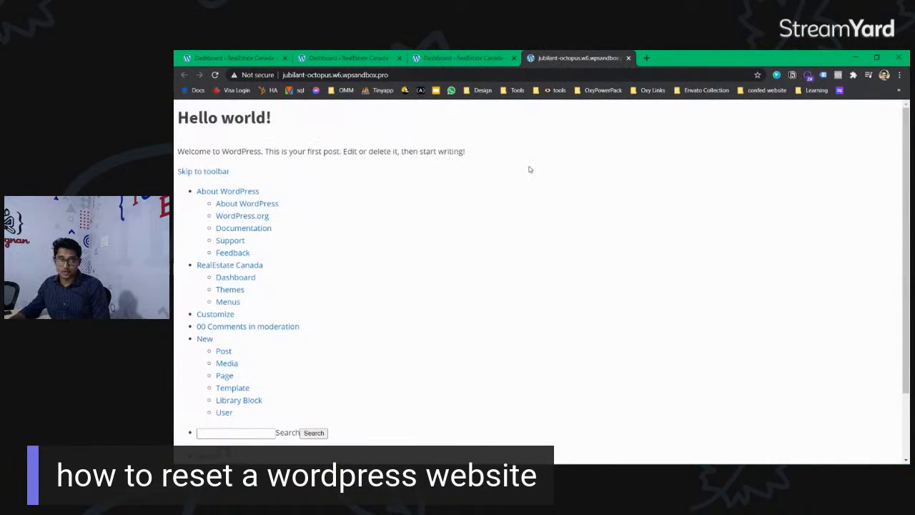
{"action": "left_click", "coordinate": [472, 61]}
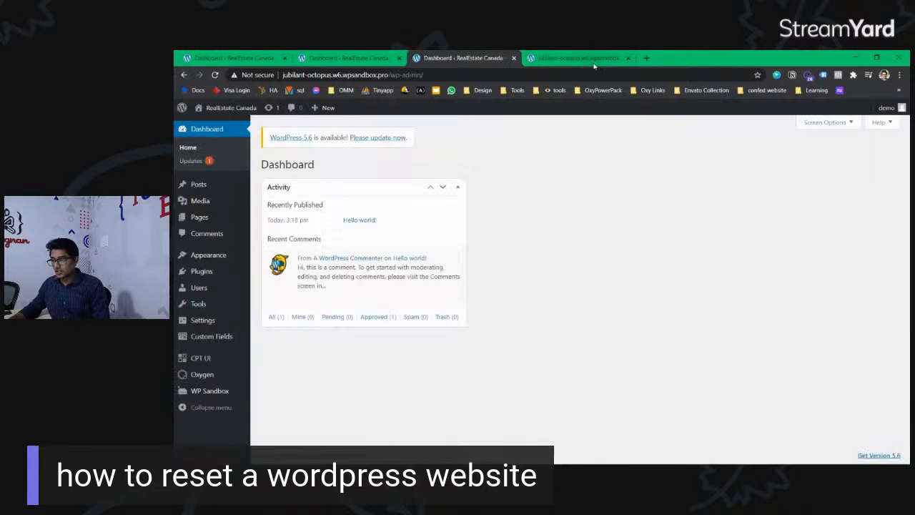
Open jaswanthch.com/design-system in a new tab.
{"action": "left_click", "coordinate": [648, 59]}
{"action": "type", "text": "jaswanthch.com/design"}
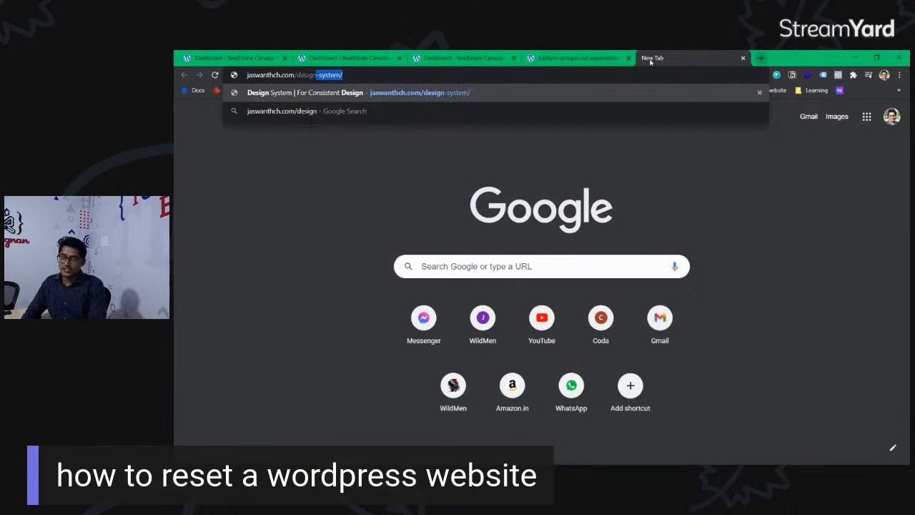
{"action": "key", "text": "Return"}
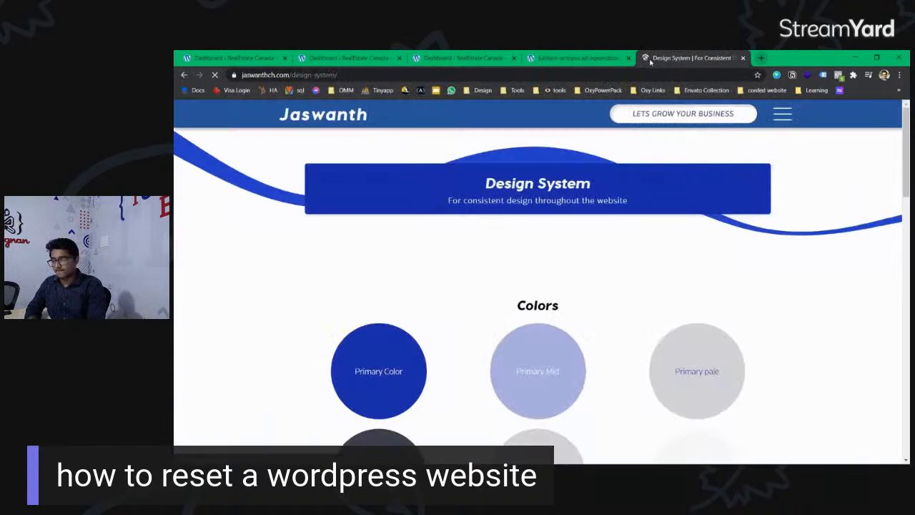
Look through the reference design system's colors, spacing, typography, and box shadow and border-radius sections.
{"action": "scroll", "coordinate": [511, 302], "scroll_direction": "down", "scroll_amount": 3}
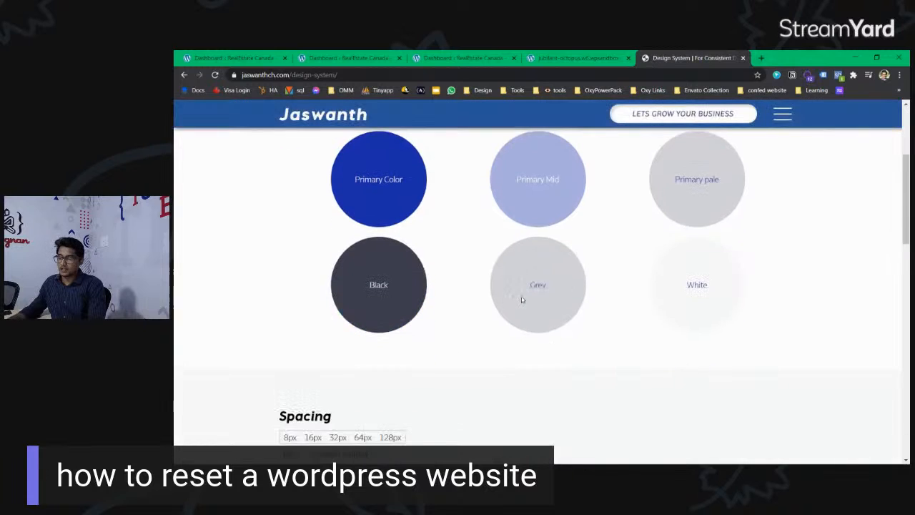
{"action": "scroll", "coordinate": [335, 377], "scroll_direction": "down", "scroll_amount": 2}
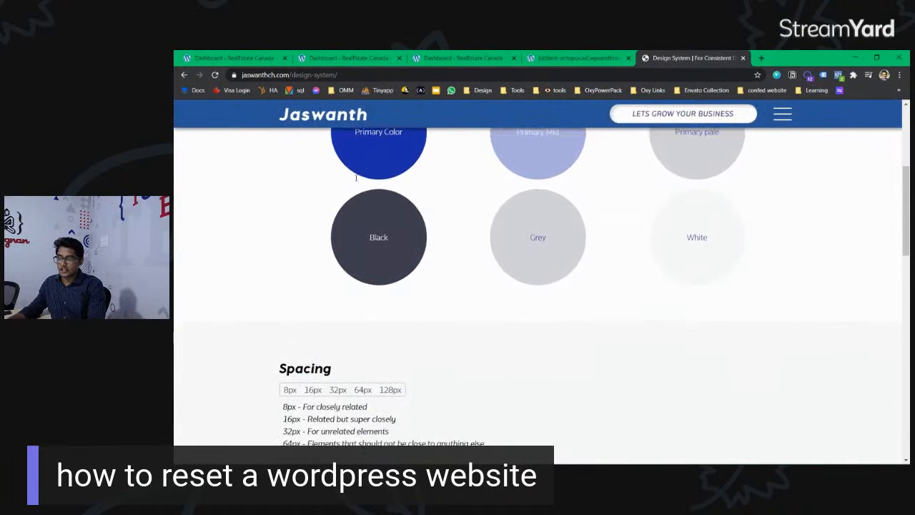
{"action": "scroll", "coordinate": [241, 241], "scroll_direction": "down", "scroll_amount": 3}
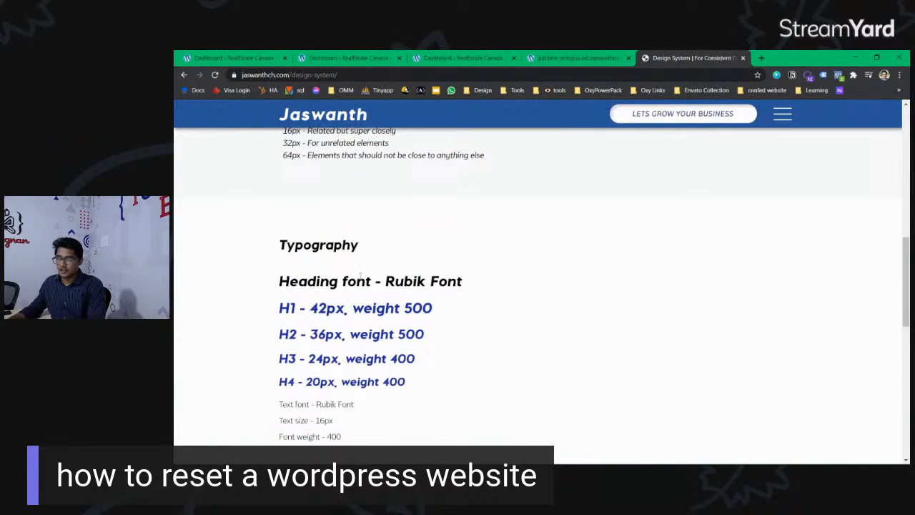
{"action": "double_click", "coordinate": [243, 242]}
{"action": "scroll", "coordinate": [241, 241], "scroll_direction": "down", "scroll_amount": 4}
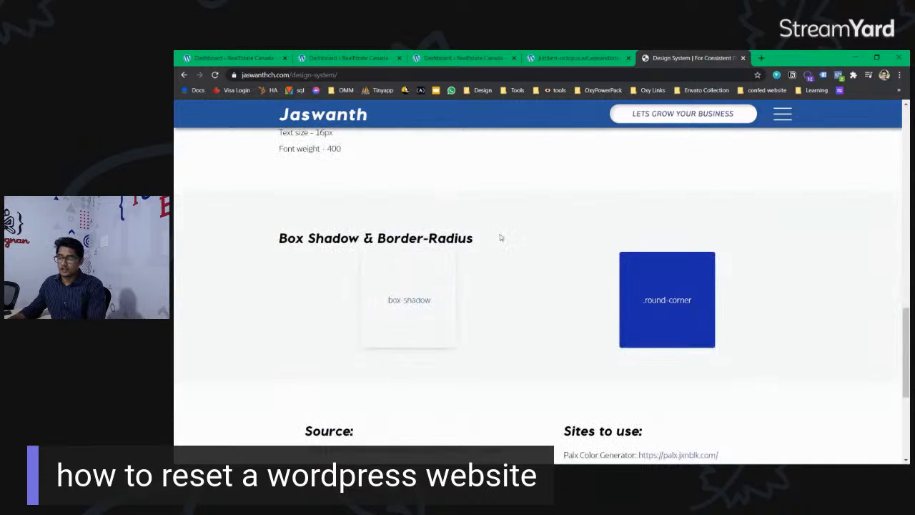
{"action": "left_click_drag", "start_coordinate": [501, 237], "coordinate": [259, 236]}
{"action": "left_click", "coordinate": [472, 238]}
{"action": "left_click_drag", "start_coordinate": [472, 238], "coordinate": [359, 238]}
{"action": "scroll", "coordinate": [373, 255], "scroll_direction": "down", "scroll_amount": 2}
{"action": "scroll", "coordinate": [653, 327], "scroll_direction": "up", "scroll_amount": 1}
{"action": "scroll", "coordinate": [652, 327], "scroll_direction": "up", "scroll_amount": 15}
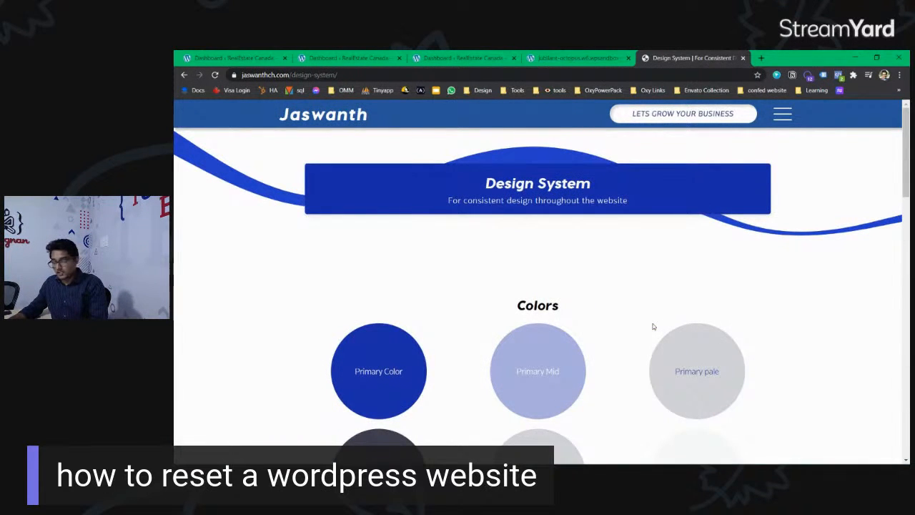
{"action": "scroll", "coordinate": [653, 327], "scroll_direction": "down", "scroll_amount": 8}
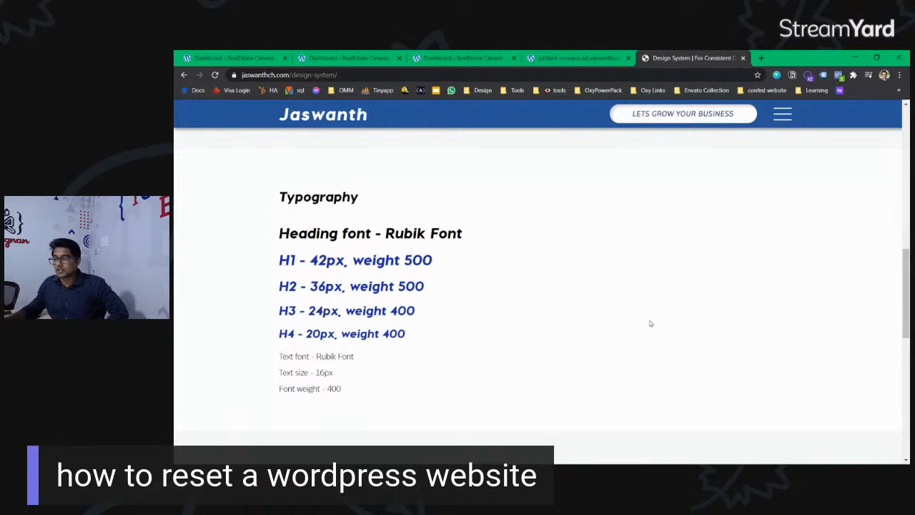
Examine the Design System banner and the Primary Color, Primary Mid and Primary pale swatches.
{"action": "left_click_drag", "start_coordinate": [905, 304], "coordinate": [906, 159]}
{"action": "left_click_drag", "start_coordinate": [533, 184], "coordinate": [473, 163]}
{"action": "left_click", "coordinate": [459, 180]}
{"action": "left_click", "coordinate": [572, 187]}
{"action": "scroll", "coordinate": [509, 217], "scroll_direction": "down", "scroll_amount": 2}
{"action": "left_click", "coordinate": [363, 244]}
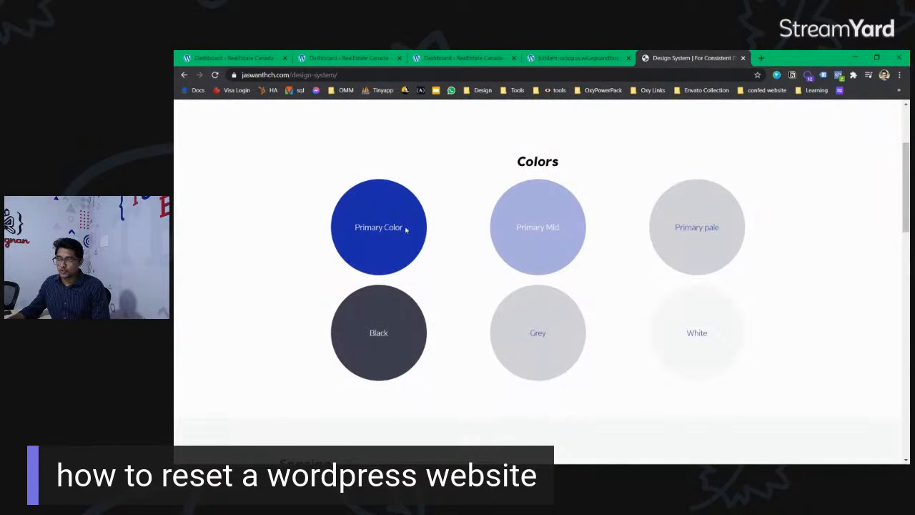
{"action": "left_click_drag", "start_coordinate": [406, 229], "coordinate": [328, 226]}
{"action": "left_click_drag", "start_coordinate": [575, 229], "coordinate": [497, 230]}
{"action": "left_click", "coordinate": [497, 230]}
{"action": "left_click_drag", "start_coordinate": [723, 227], "coordinate": [700, 226]}
{"action": "left_click", "coordinate": [700, 226]}
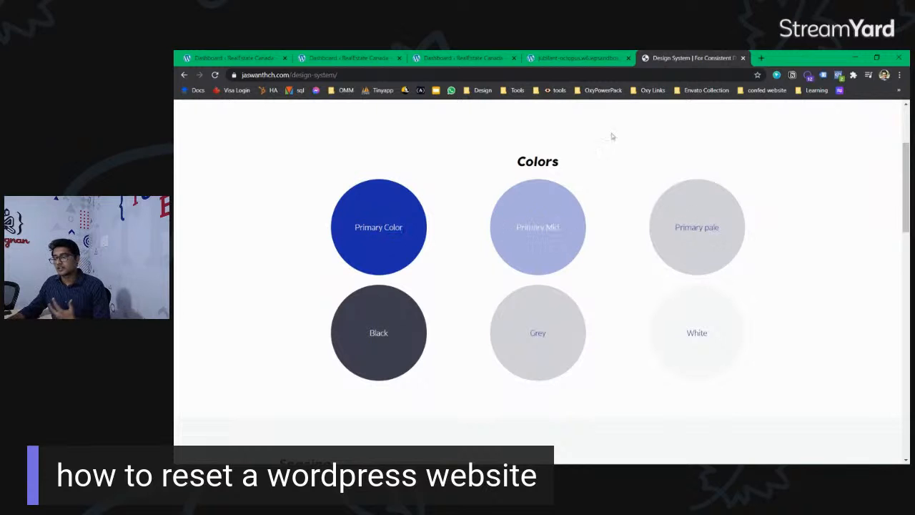
Load /wp-admin in the site's front-page tab and open the Add New Page editor in a new tab.
{"action": "left_click", "coordinate": [565, 58]}
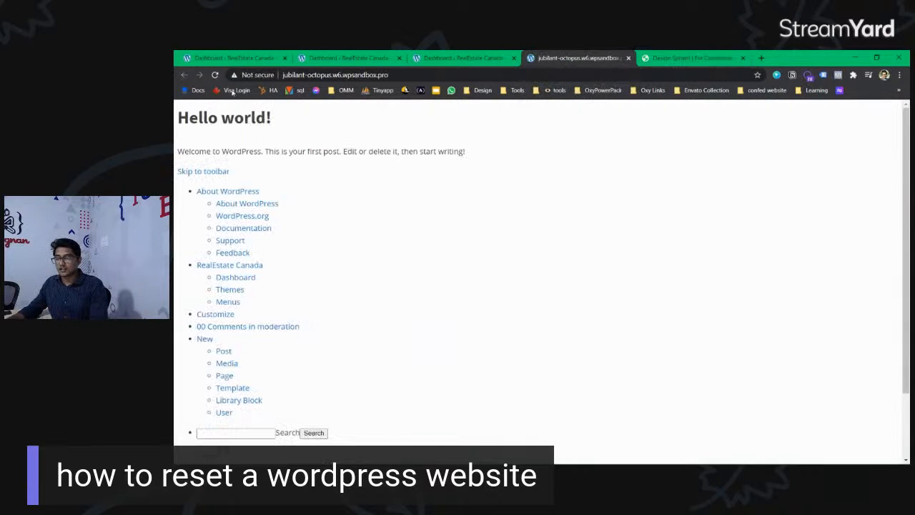
{"action": "left_click", "coordinate": [487, 75]}
{"action": "type", "text": "/wp-admin"}
{"action": "key", "text": "Return"}
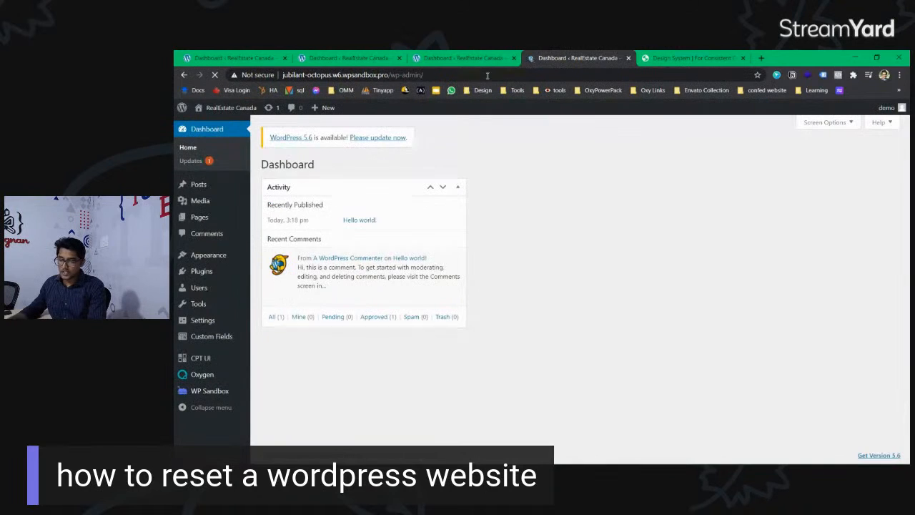
{"action": "mouse_move", "coordinate": [220, 219]}
{"action": "middle_click", "coordinate": [277, 234]}
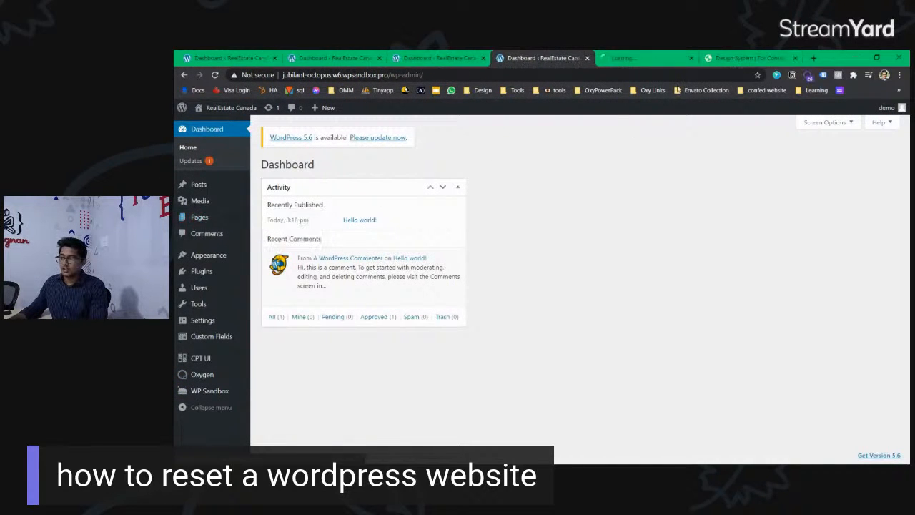
{"action": "key", "text": "ctrl+Tab"}
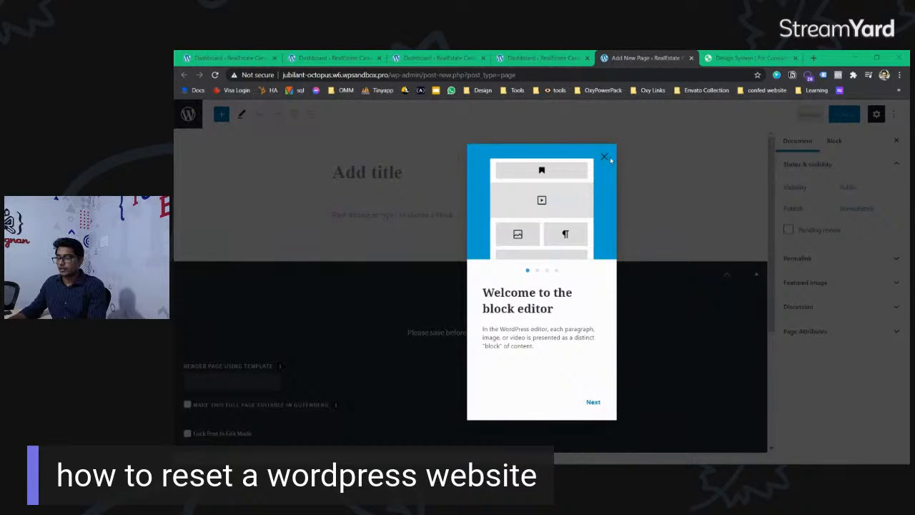
Dismiss the block editor welcome guide and title the new page "Hackathon Design System".
{"action": "left_click", "coordinate": [429, 179]}
{"action": "left_click", "coordinate": [378, 174]}
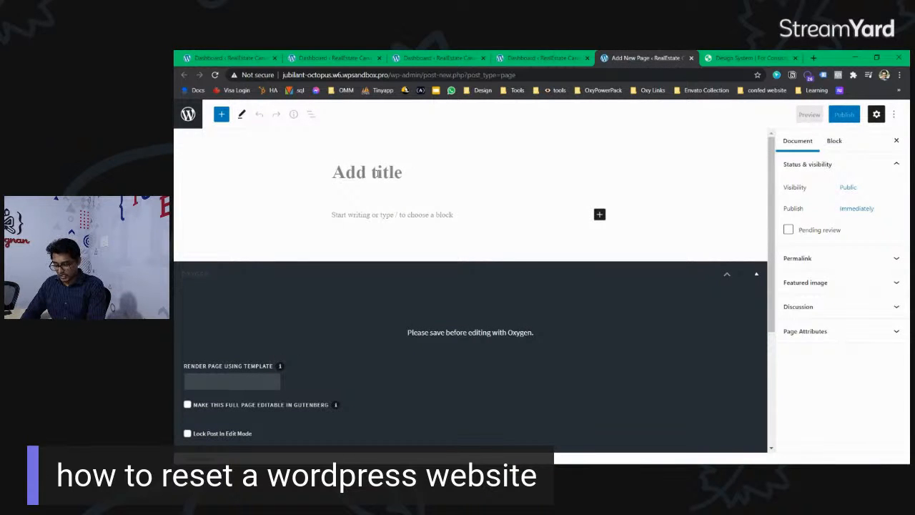
{"action": "type", "text": "kac"}
{"action": "key", "text": "BackSpace"}
{"action": "key", "text": "BackSpace"}
{"action": "key", "text": "BackSpace"}
{"action": "type", "text": "Ha"}
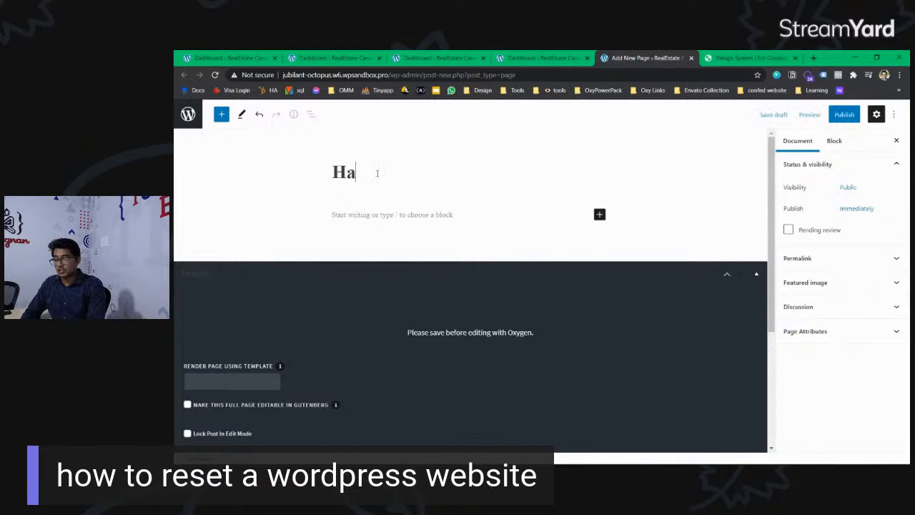
{"action": "type", "text": "ckathon "}
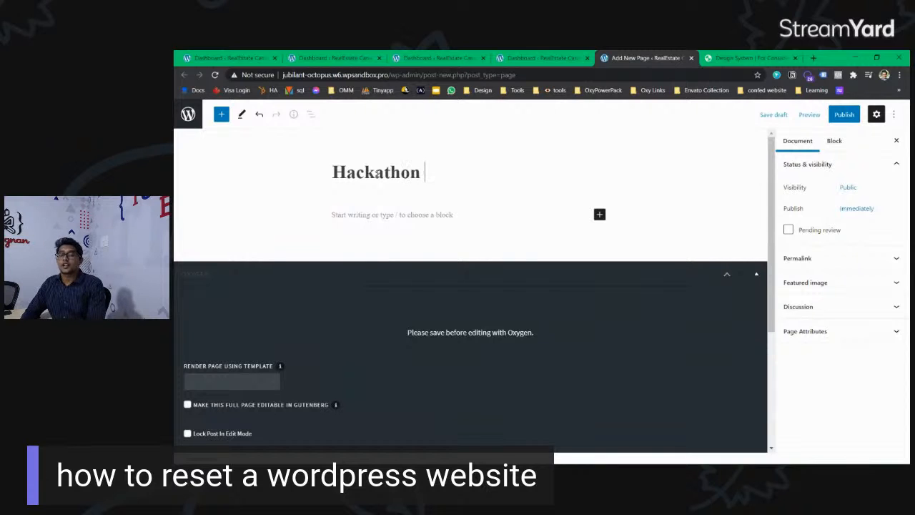
{"action": "type", "text": "Design System"}
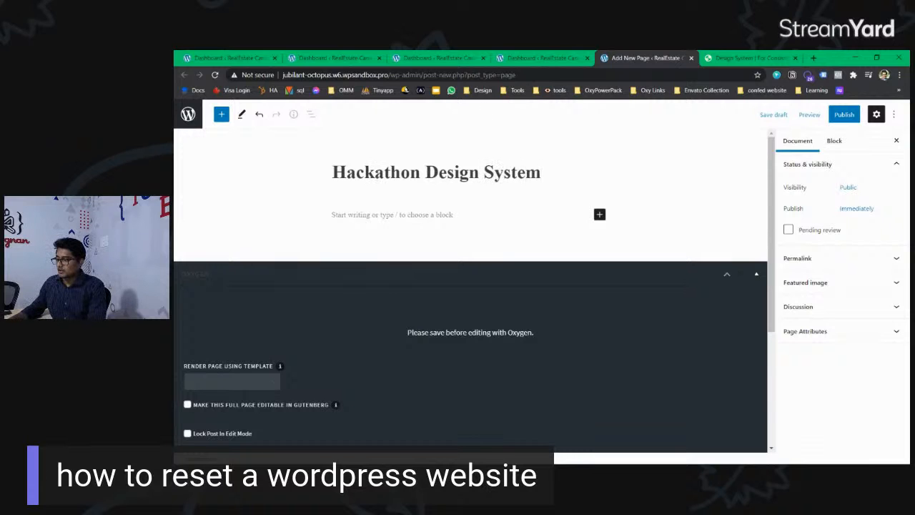
Publish the Hackathon Design System page and open it for editing with Oxygen.
{"action": "left_click", "coordinate": [844, 114]}
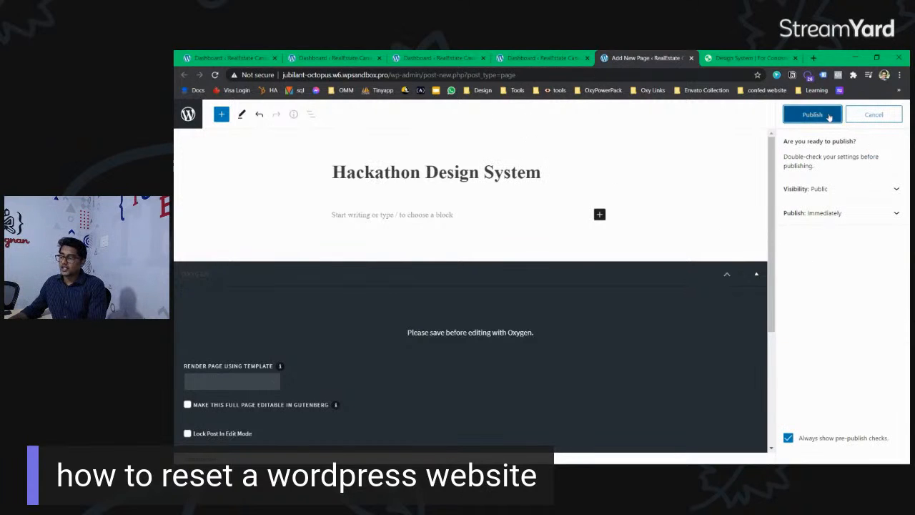
{"action": "left_click", "coordinate": [828, 115]}
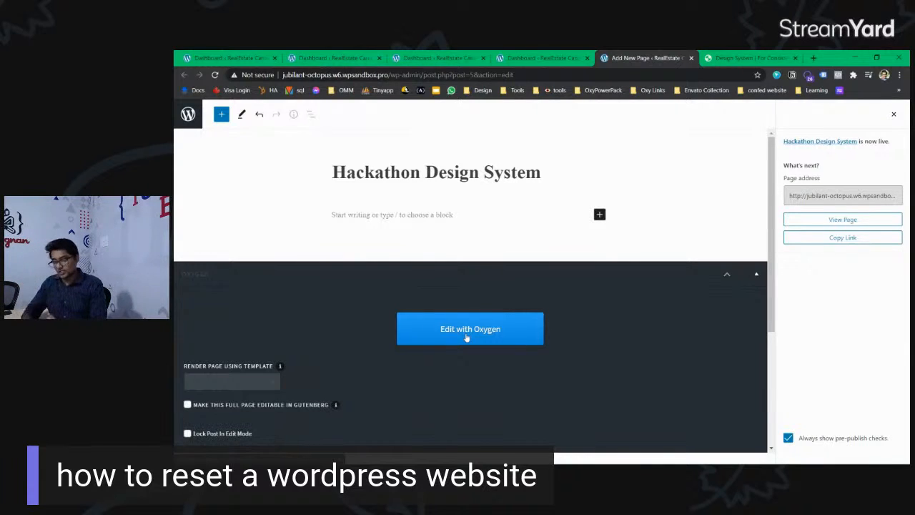
{"action": "left_click", "coordinate": [466, 336]}
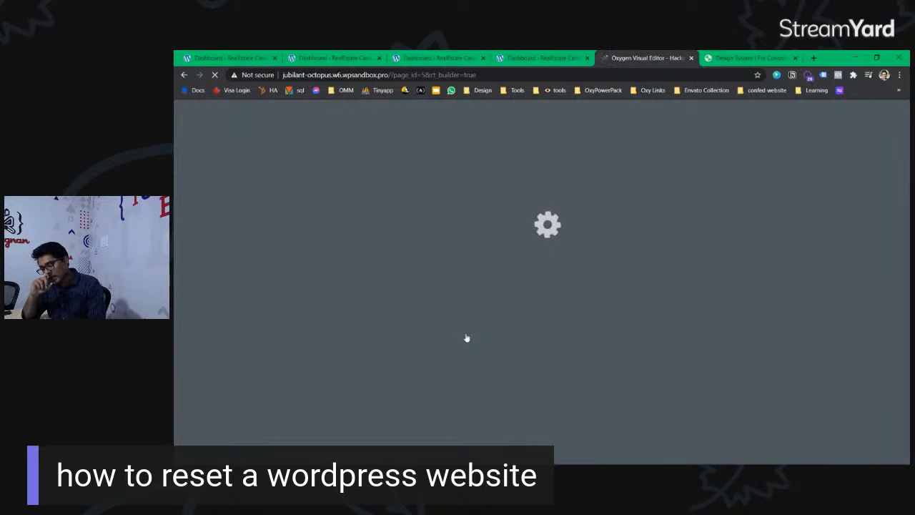
Switch to the reference Design System page and examine its banner heading.
{"action": "left_click", "coordinate": [736, 60]}
{"action": "scroll", "coordinate": [611, 261], "scroll_direction": "up", "scroll_amount": 3}
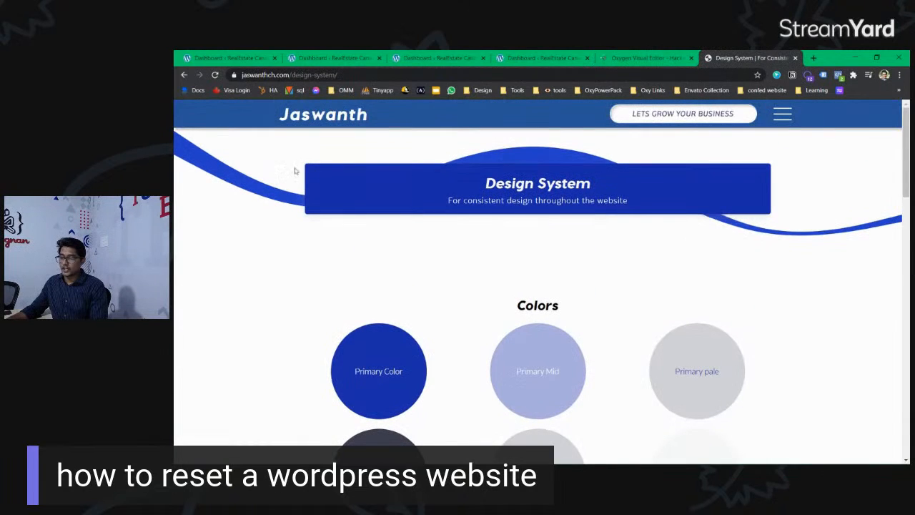
{"action": "left_click_drag", "start_coordinate": [507, 176], "coordinate": [678, 185]}
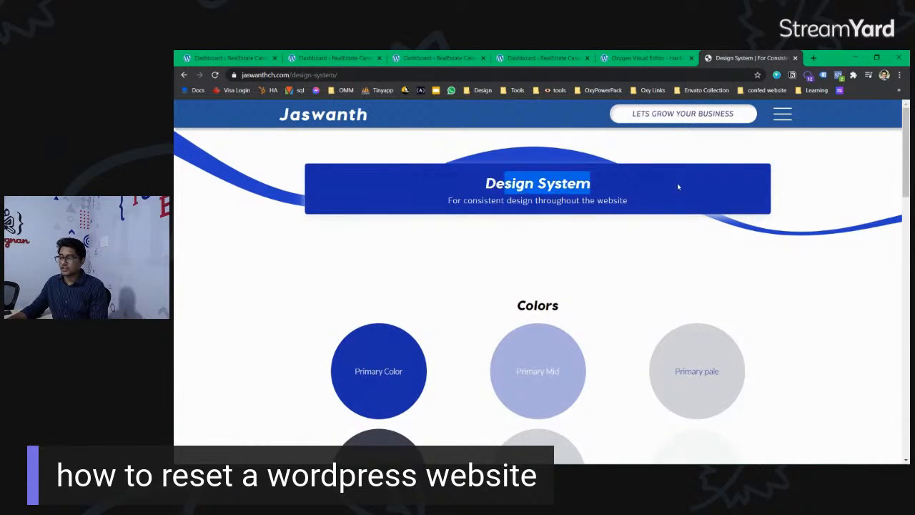
Examine the color swatches on the reference Design System page, from the primary shades to black, grey and white.
{"action": "left_click", "coordinate": [697, 183]}
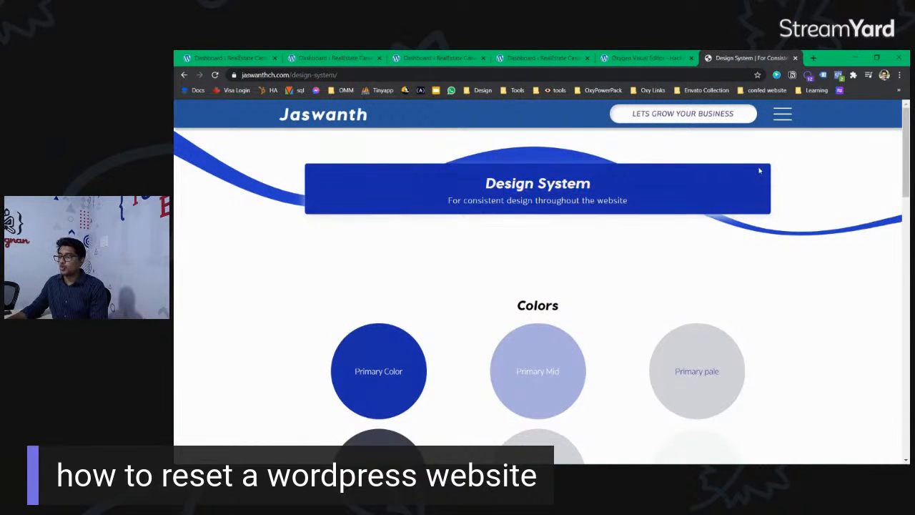
{"action": "left_click_drag", "start_coordinate": [454, 189], "coordinate": [534, 184]}
{"action": "left_click", "coordinate": [672, 186]}
{"action": "scroll", "coordinate": [674, 185], "scroll_direction": "down", "scroll_amount": 2}
{"action": "left_click_drag", "start_coordinate": [564, 212], "coordinate": [512, 208]}
{"action": "left_click", "coordinate": [497, 217]}
{"action": "left_click_drag", "start_coordinate": [404, 274], "coordinate": [338, 274]}
{"action": "left_click", "coordinate": [514, 282]}
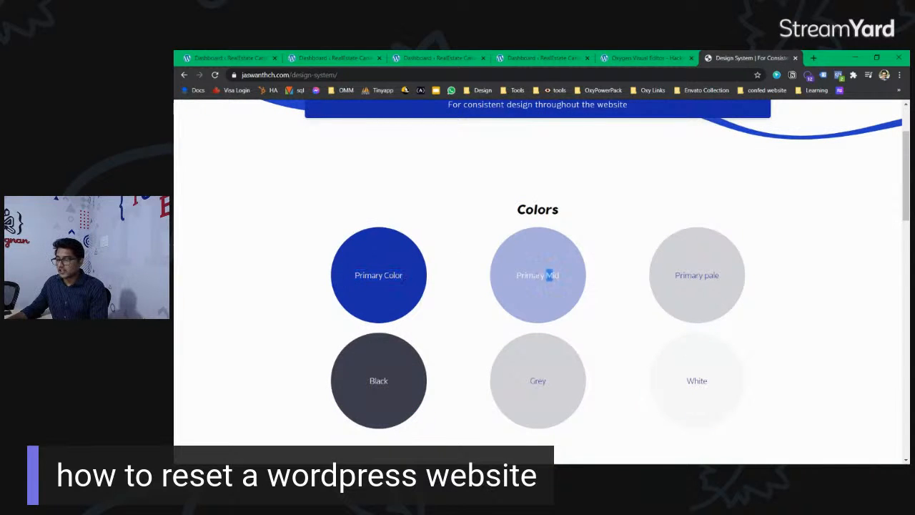
{"action": "scroll", "coordinate": [548, 281], "scroll_direction": "down", "scroll_amount": 2}
{"action": "left_click_drag", "start_coordinate": [547, 243], "coordinate": [506, 240]}
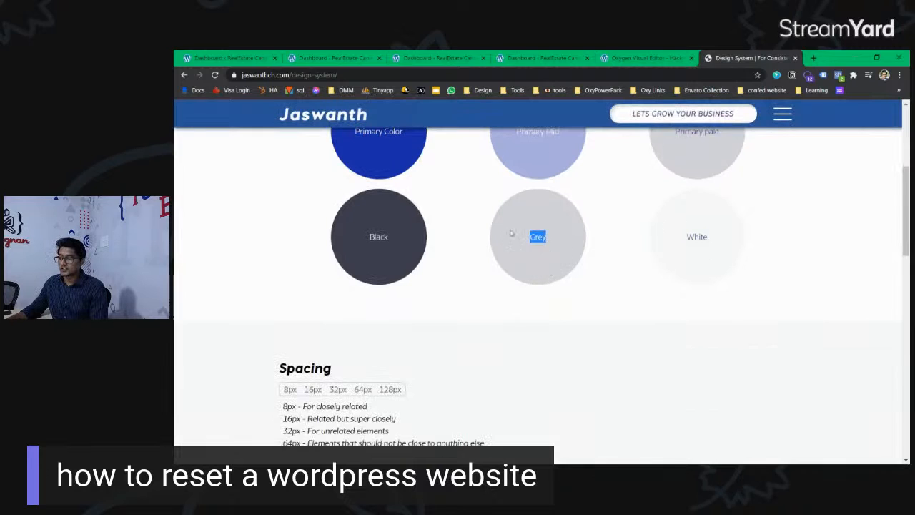
Switch to the Oxygen editor and add a Text element reading "#da0035" to the page.
{"action": "left_click", "coordinate": [644, 59]}
{"action": "left_click", "coordinate": [203, 109]}
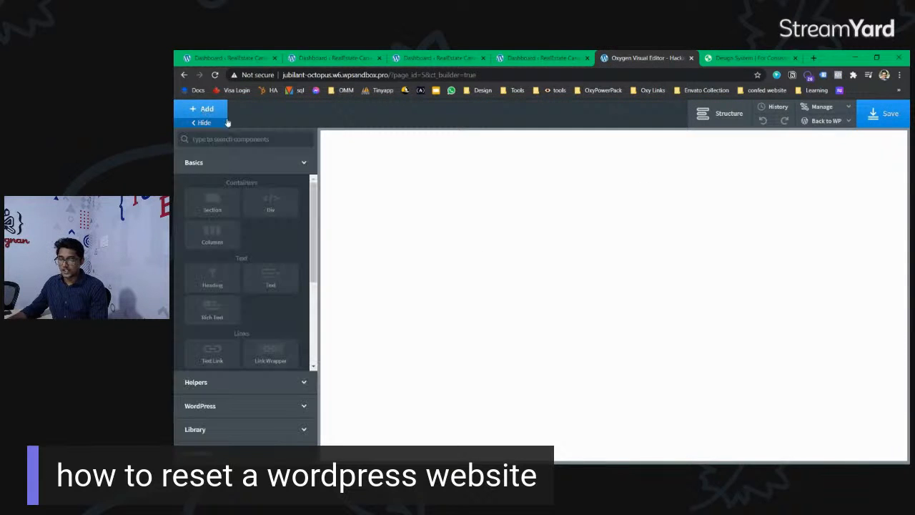
{"action": "left_click", "coordinate": [230, 139]}
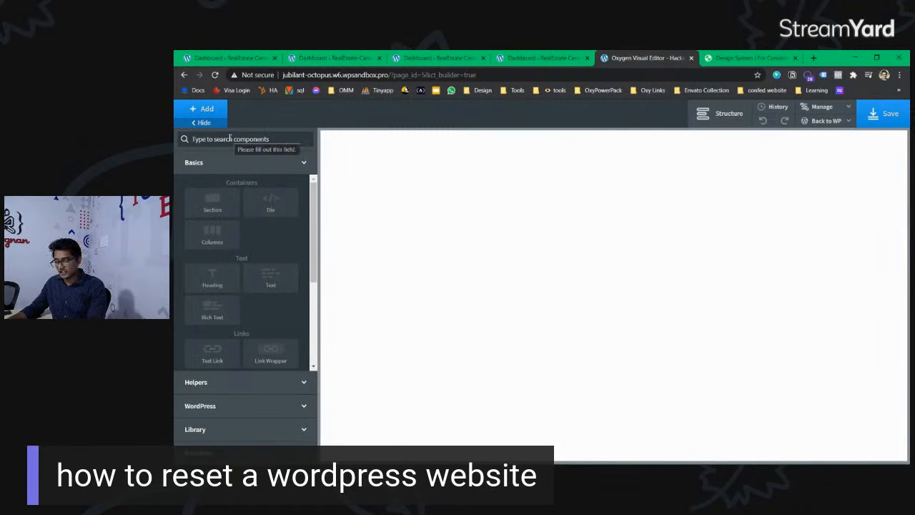
{"action": "type", "text": "b"}
{"action": "key", "text": "BackSpace"}
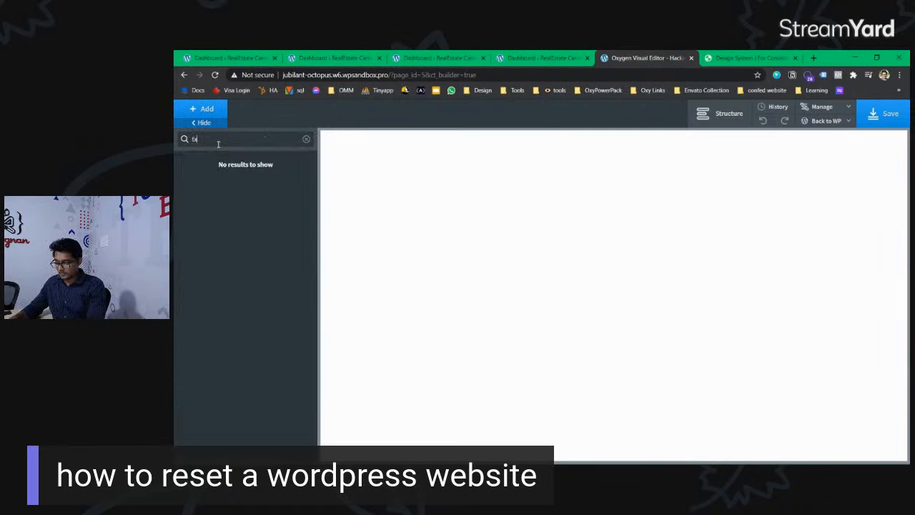
{"action": "type", "text": "ex"}
{"action": "left_click", "coordinate": [215, 176]}
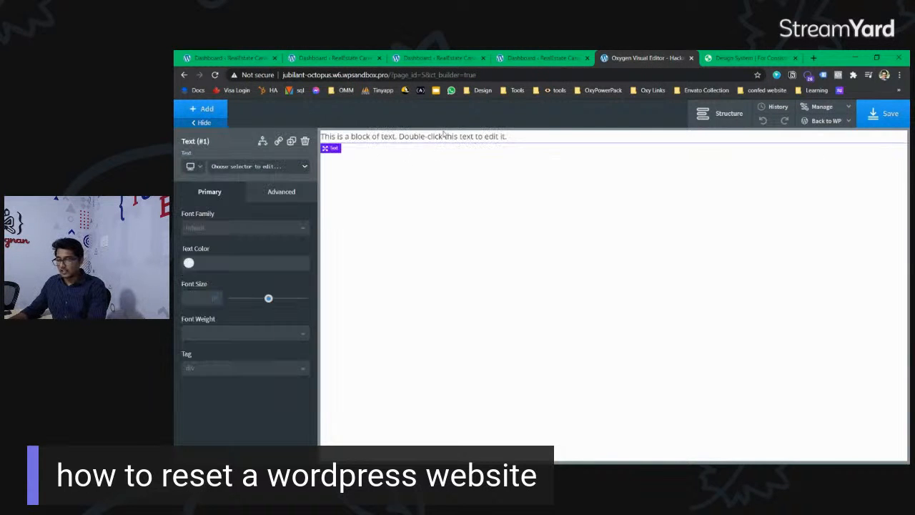
{"action": "double_click", "coordinate": [439, 138]}
{"action": "type", "text": "#da0035"}
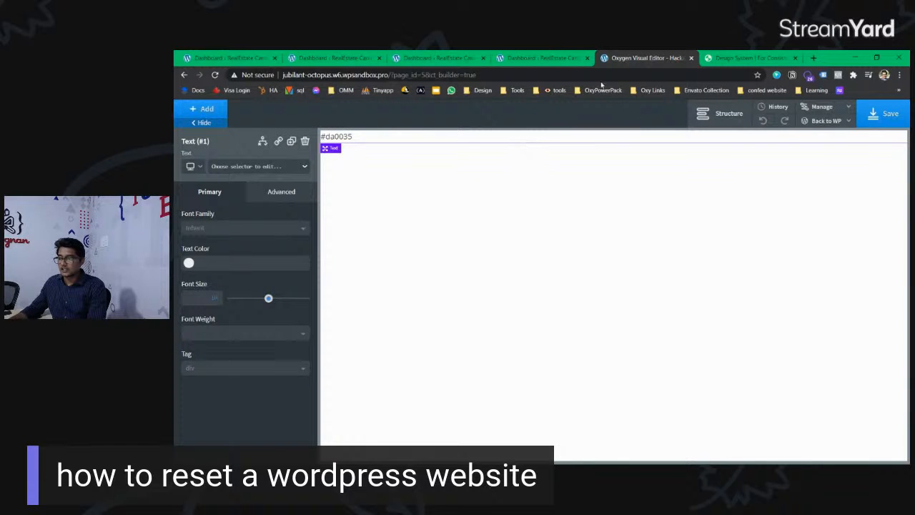
Reopen the Ultrahack Hackathon site in a new browser tab from the browsing history.
{"action": "left_click", "coordinate": [815, 58]}
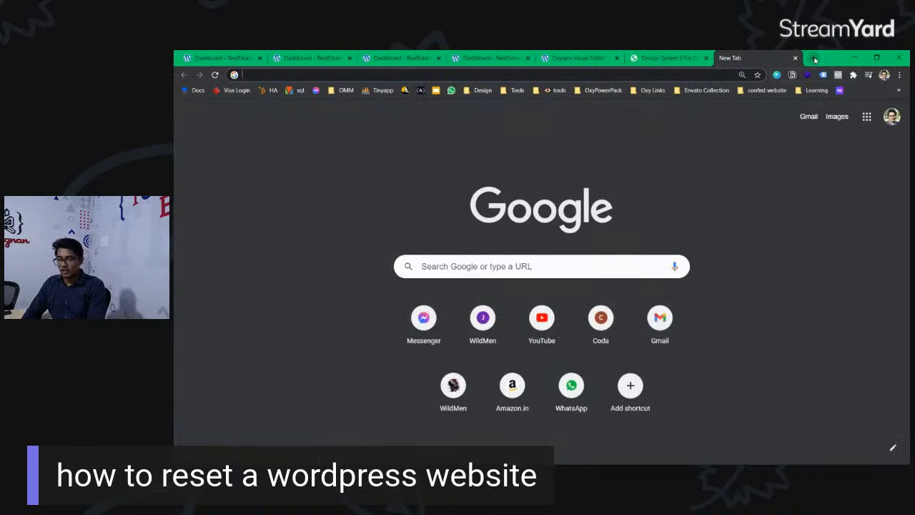
{"action": "key", "text": "ctrl+h"}
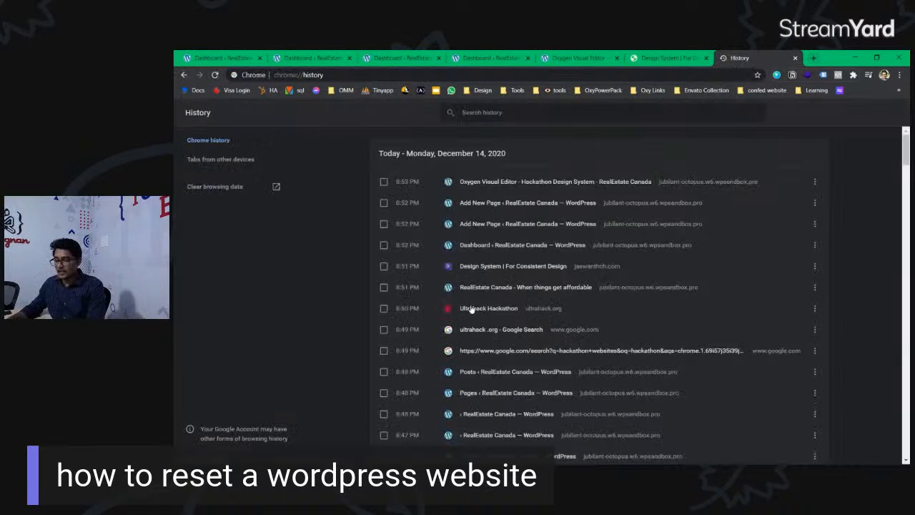
{"action": "left_click", "coordinate": [469, 308]}
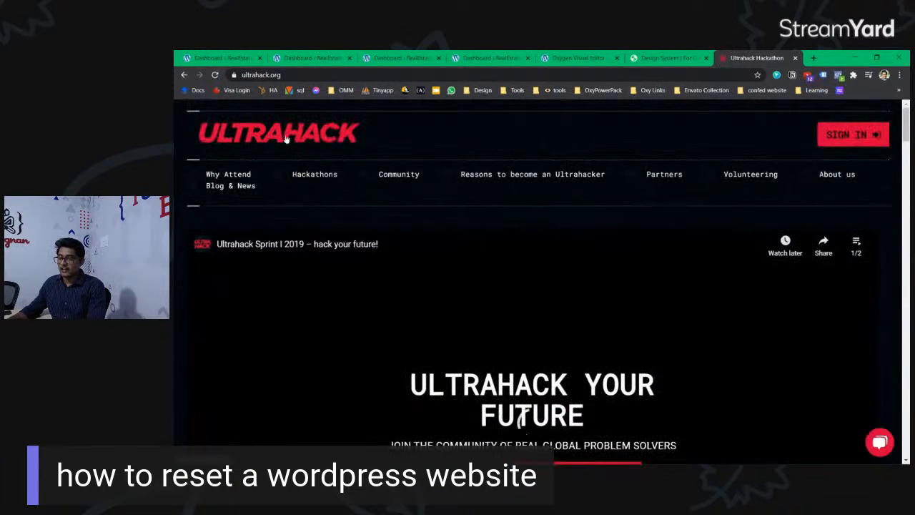
Return to the Oxygen editor, duplicate the #da0035 text and change the copy to "Ultra hack red color".
{"action": "left_click", "coordinate": [669, 57]}
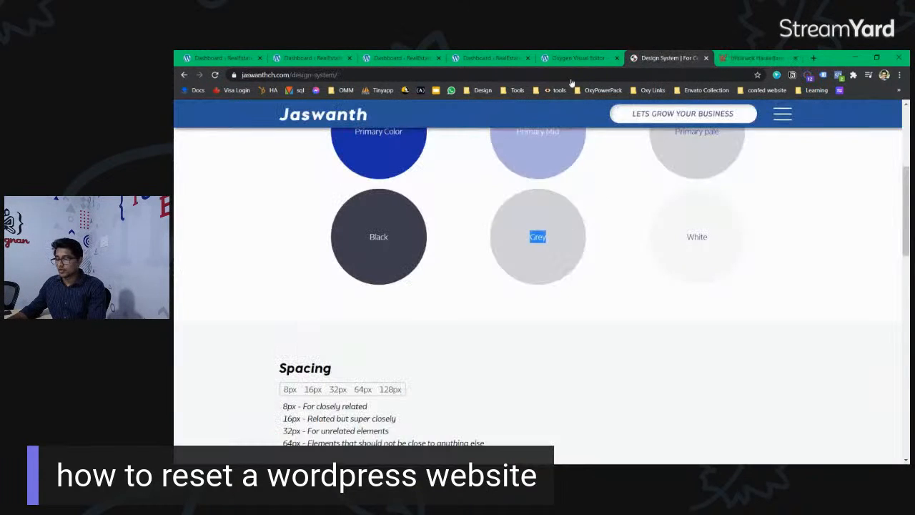
{"action": "left_click", "coordinate": [564, 59]}
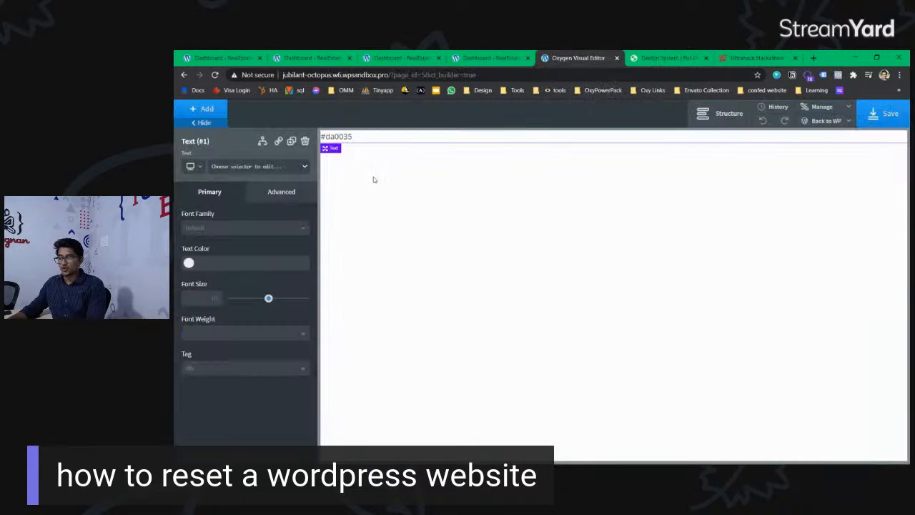
{"action": "double_click", "coordinate": [364, 136]}
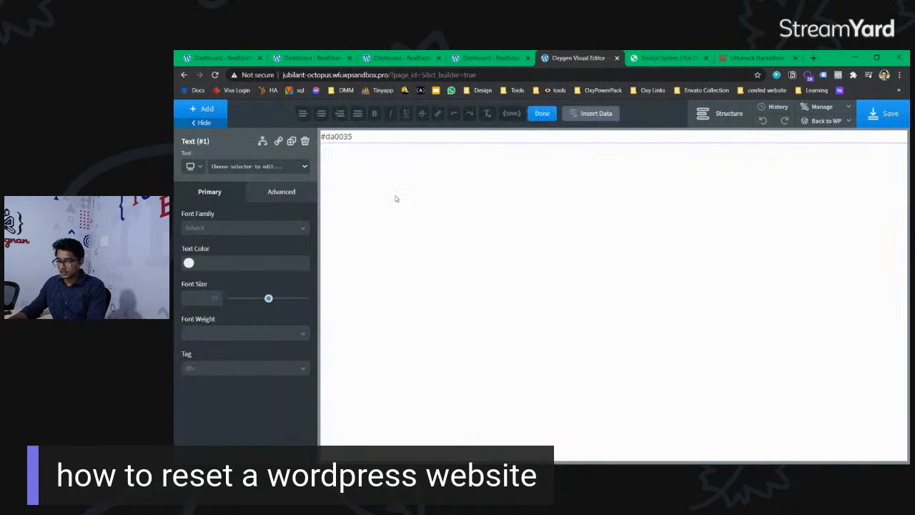
{"action": "left_click", "coordinate": [386, 168]}
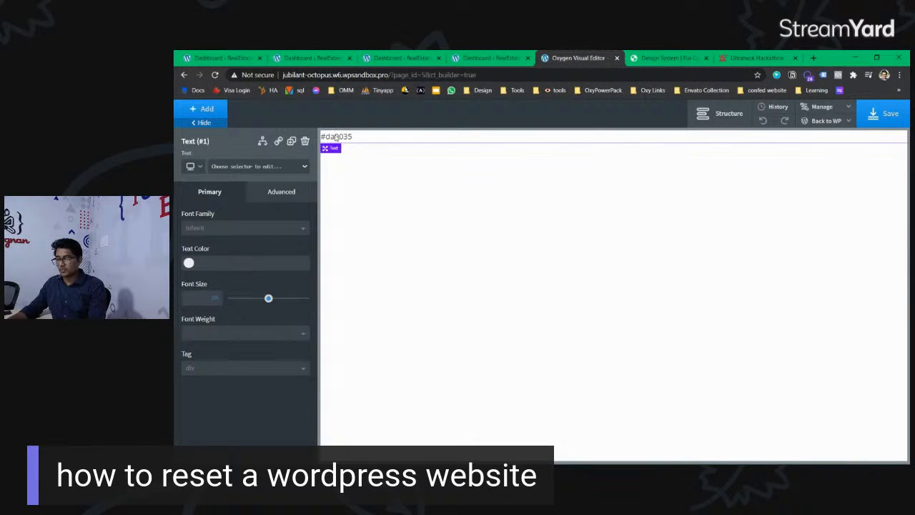
{"action": "left_click", "coordinate": [291, 141]}
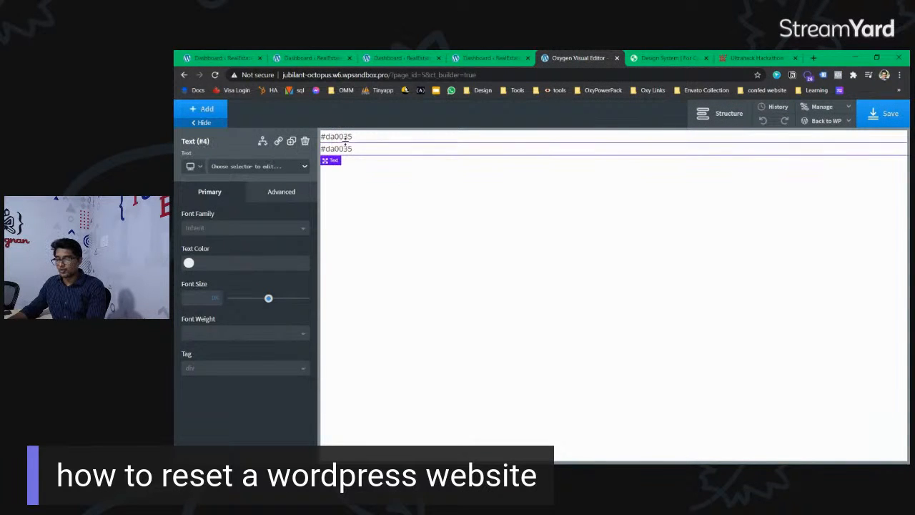
{"action": "double_click", "coordinate": [343, 148]}
{"action": "type", "text": "U"}
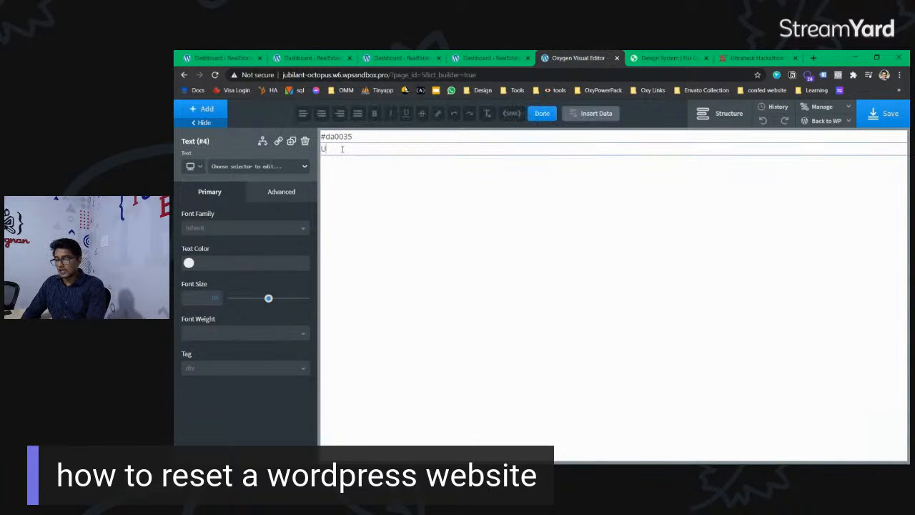
{"action": "type", "text": "ltra Hack red color"}
{"action": "key", "text": "Return"}
{"action": "left_click", "coordinate": [358, 192]}
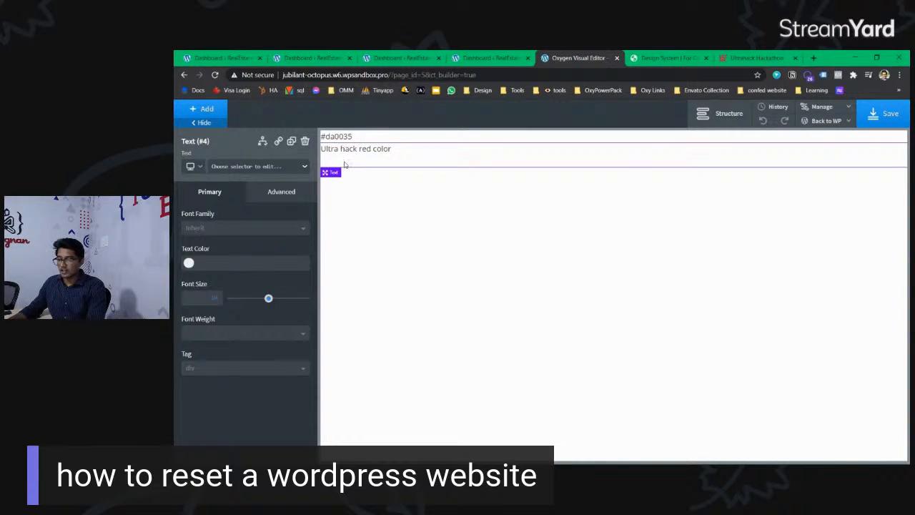
{"action": "double_click", "coordinate": [344, 162]}
{"action": "key", "text": "BackSpace"}
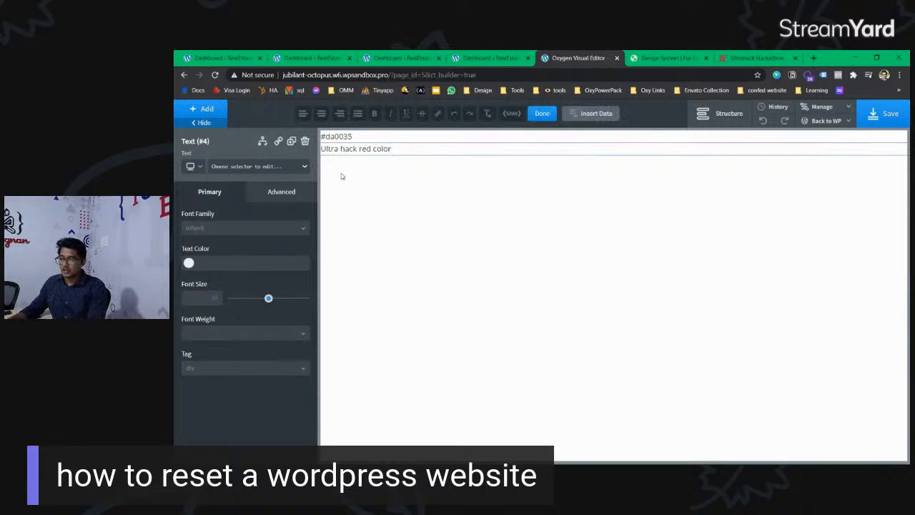
{"action": "left_click", "coordinate": [341, 173]}
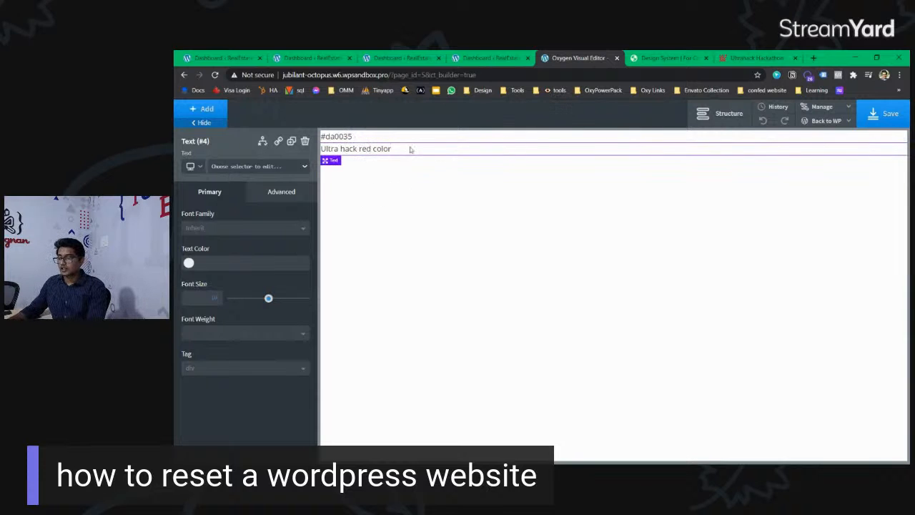
Add a Div to the page body and place it above the two text elements in the structure.
{"action": "left_click", "coordinate": [722, 113]}
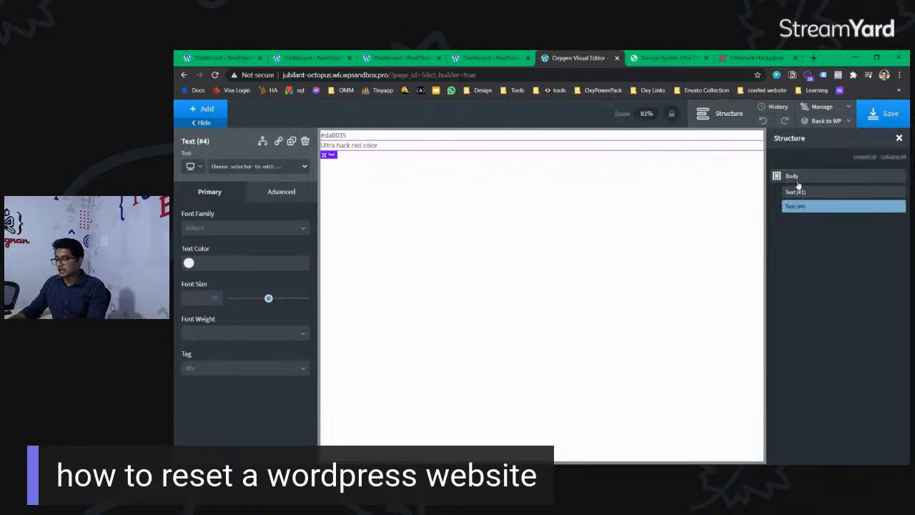
{"action": "left_click", "coordinate": [795, 177]}
{"action": "left_click", "coordinate": [207, 109]}
{"action": "type", "text": "div"}
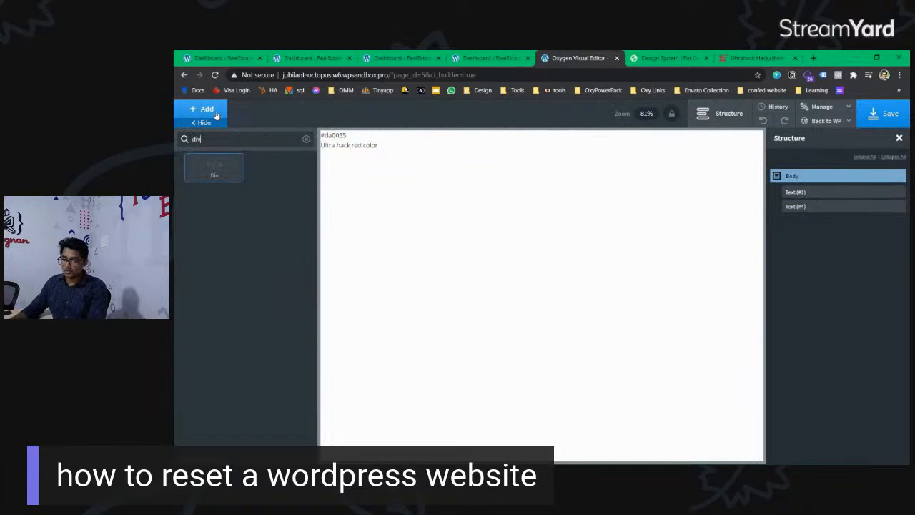
{"action": "left_click", "coordinate": [214, 170]}
{"action": "left_click_drag", "start_coordinate": [795, 219], "coordinate": [794, 190]}
{"action": "left_click", "coordinate": [795, 207]}
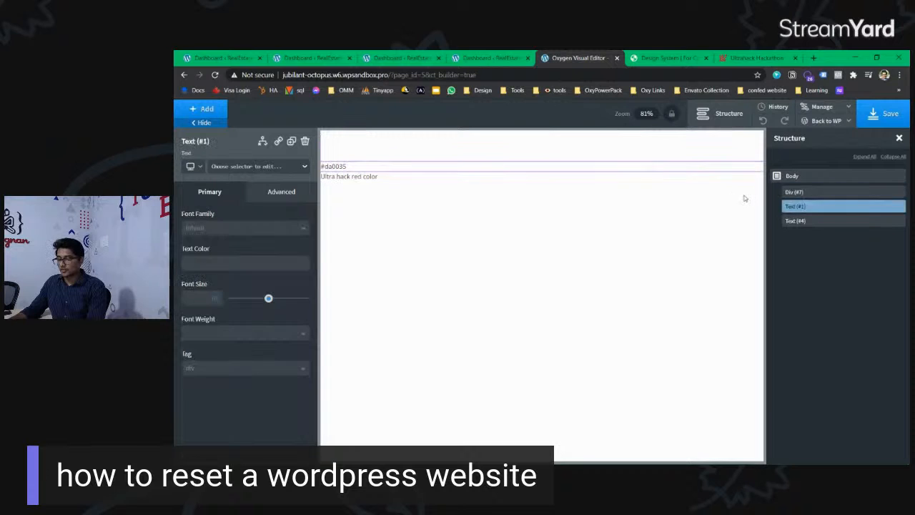
{"action": "left_click", "coordinate": [797, 195]}
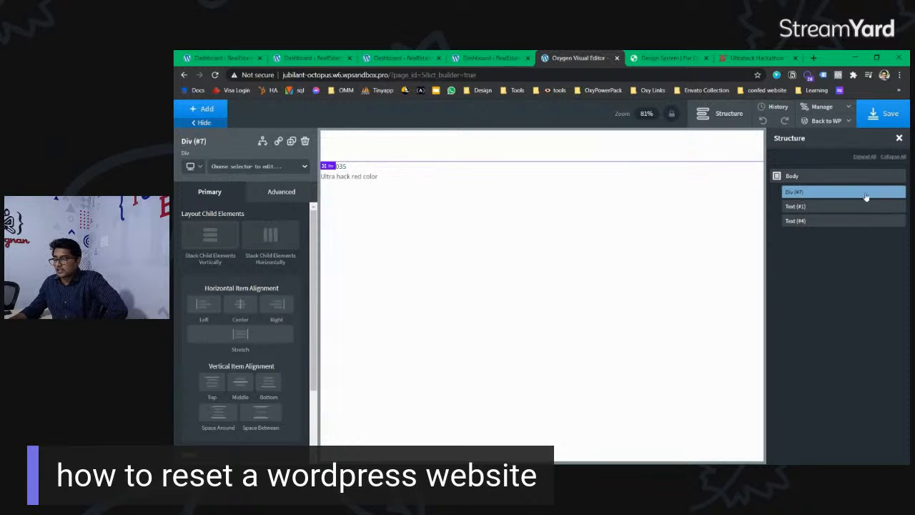
Move both text elements into the Div, with #da0035 ahead of the "Ultra hack red color" text.
{"action": "left_click", "coordinate": [339, 178]}
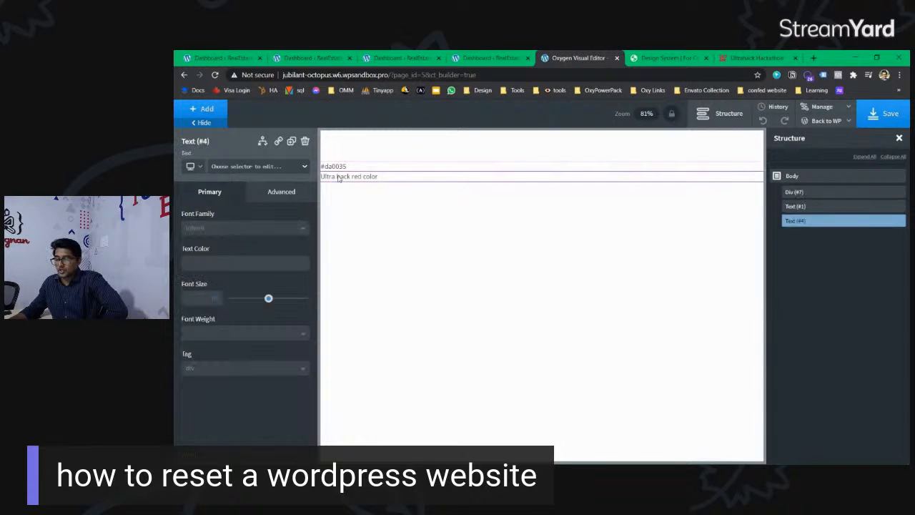
{"action": "left_click_drag", "start_coordinate": [324, 168], "coordinate": [408, 146]}
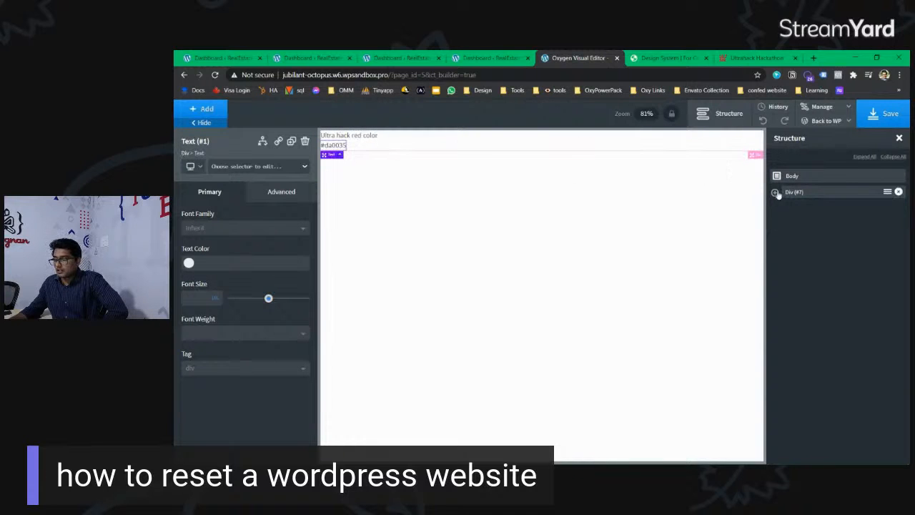
{"action": "left_click", "coordinate": [775, 192]}
{"action": "left_click_drag", "start_coordinate": [818, 221], "coordinate": [817, 207]}
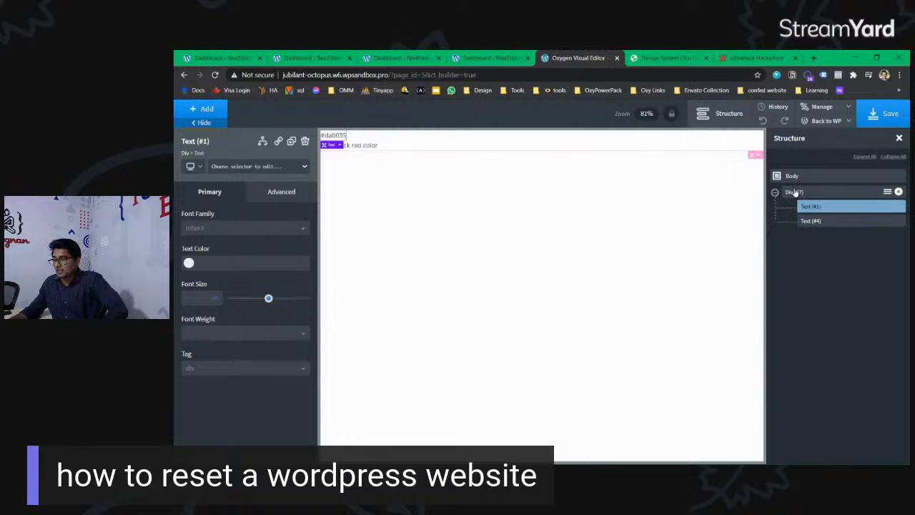
Set the Div's layout to stack its child elements horizontally.
{"action": "left_click", "coordinate": [795, 192]}
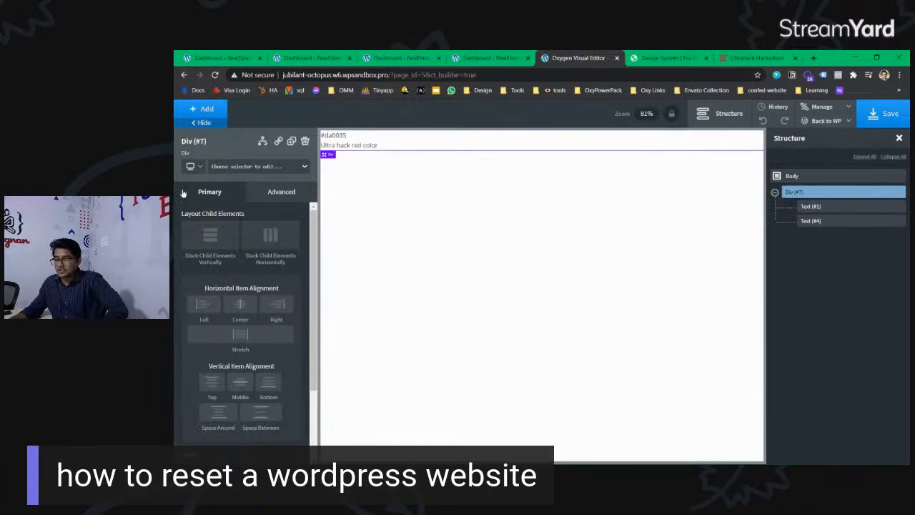
{"action": "left_click", "coordinate": [207, 240]}
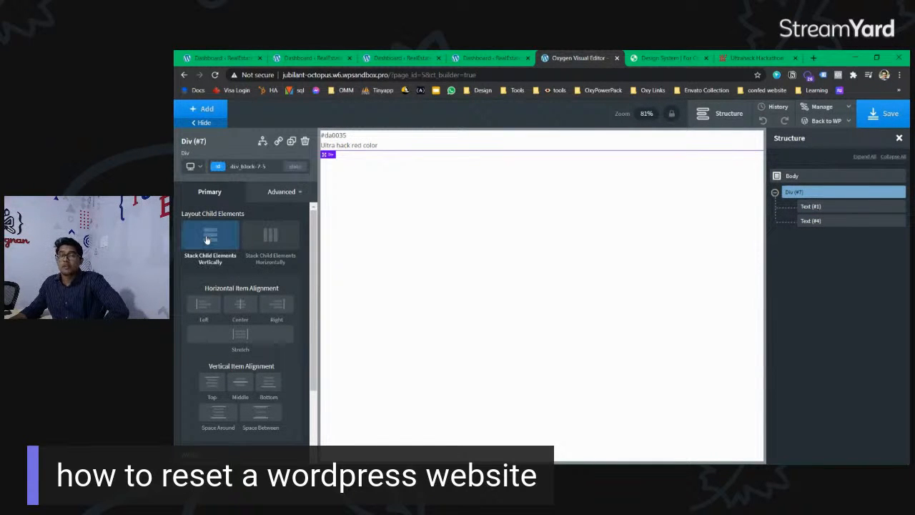
{"action": "left_click", "coordinate": [269, 240]}
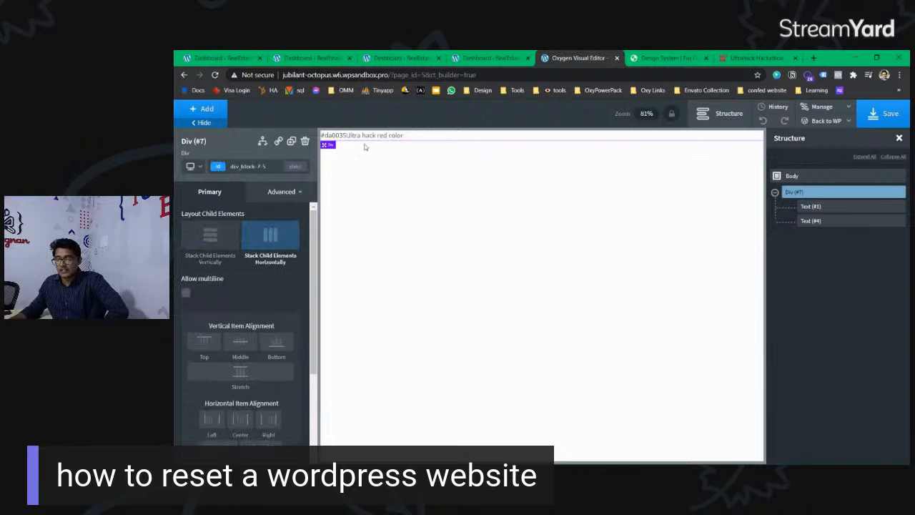
Give the #da0035 text a right margin of 20 px.
{"action": "left_click", "coordinate": [848, 215]}
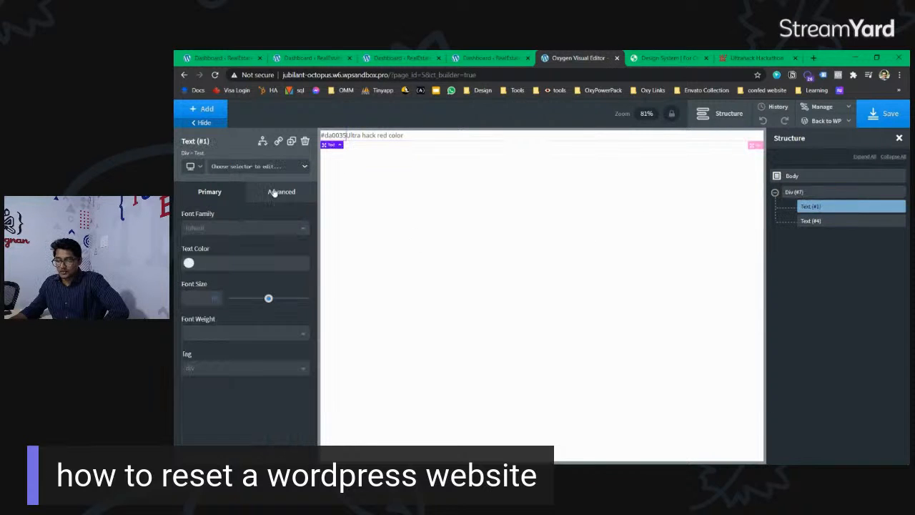
{"action": "left_click", "coordinate": [273, 192]}
{"action": "left_click", "coordinate": [256, 247]}
{"action": "left_click", "coordinate": [283, 263]}
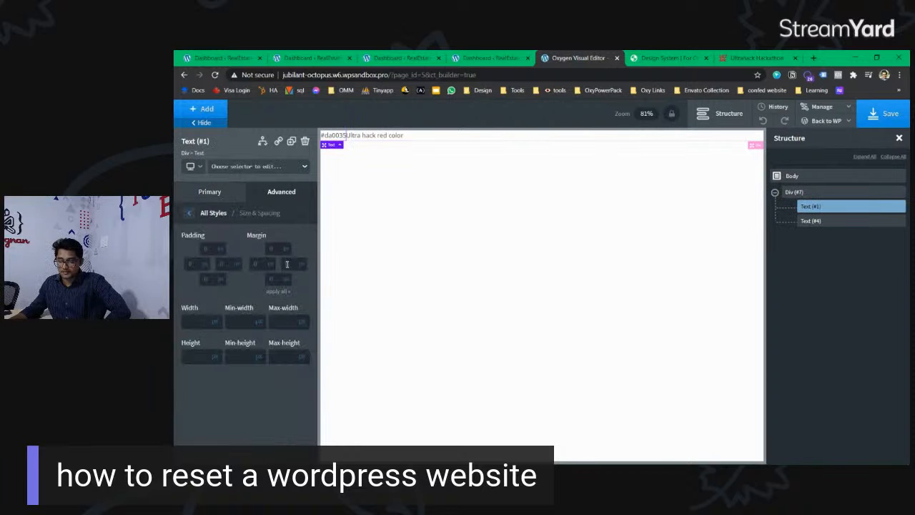
{"action": "type", "text": "20"}
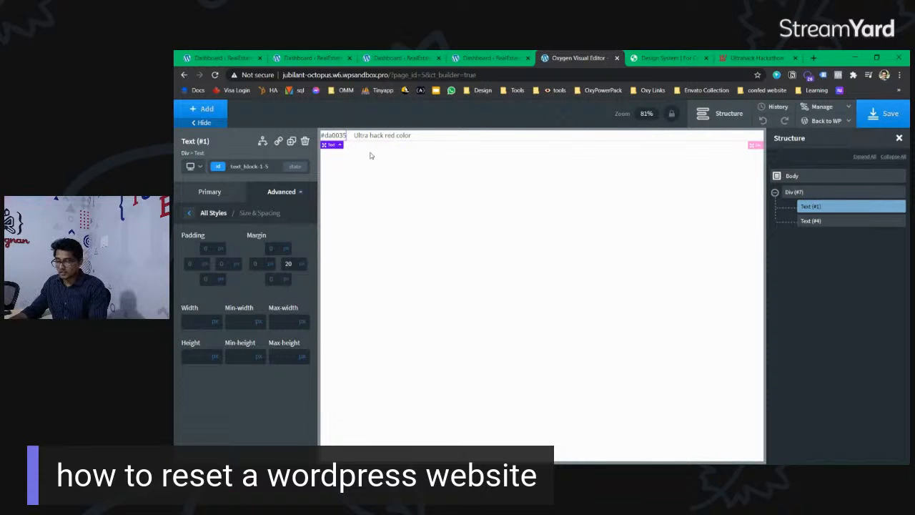
{"action": "left_click", "coordinate": [447, 159]}
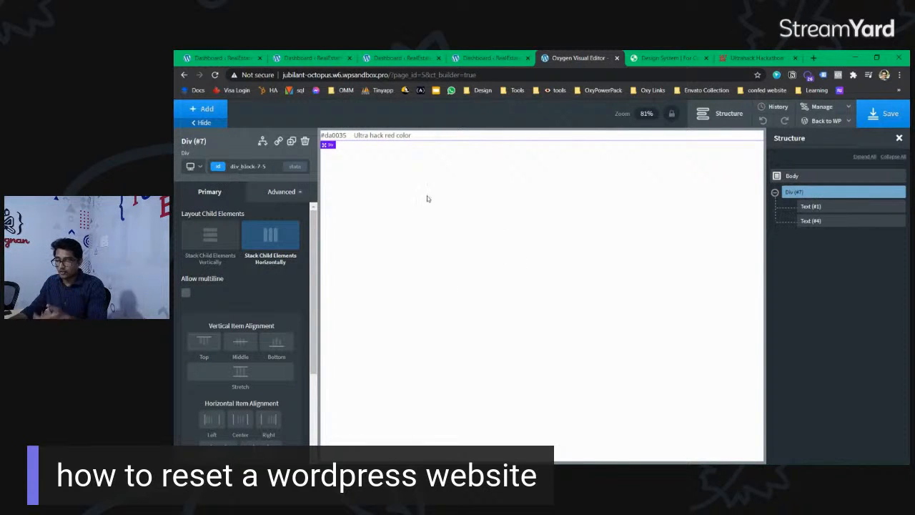
Add a Section to the page body below the Div holding the color texts.
{"action": "left_click", "coordinate": [775, 191]}
{"action": "left_click", "coordinate": [370, 184]}
{"action": "left_click", "coordinate": [201, 109]}
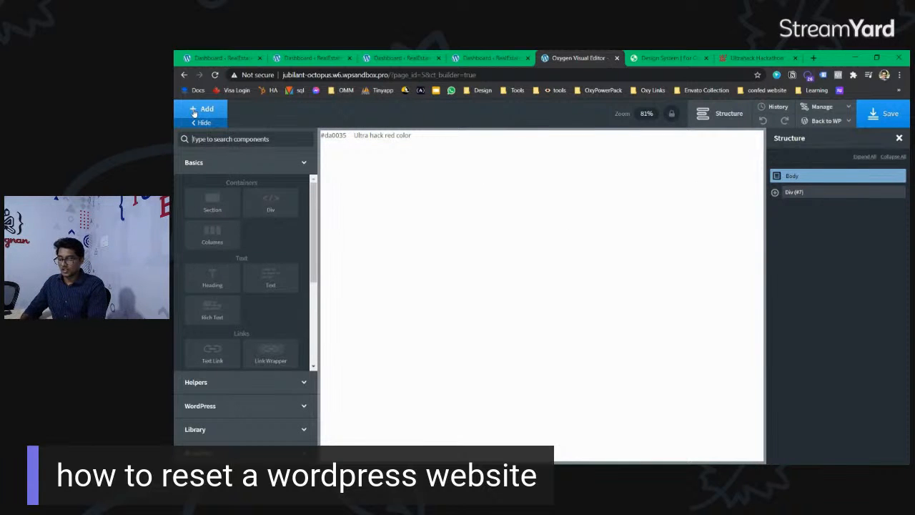
{"action": "type", "text": "section"}
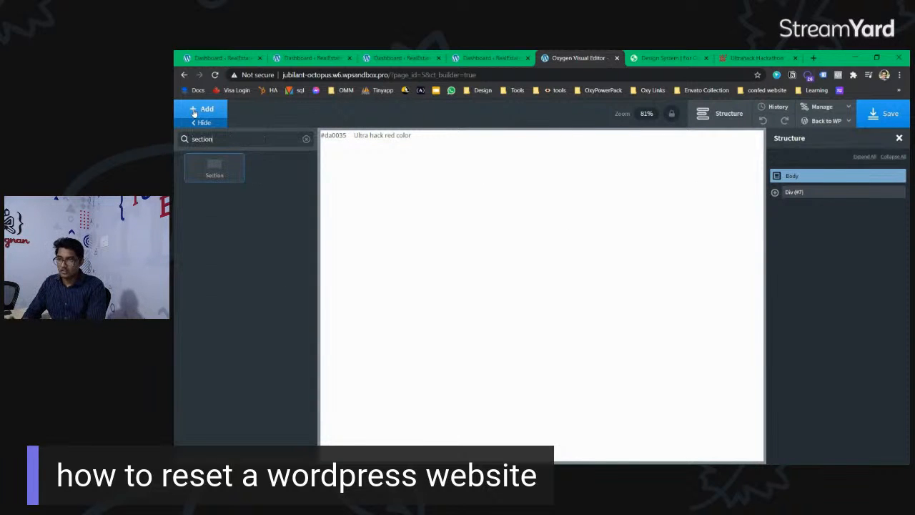
{"action": "key", "text": "Return"}
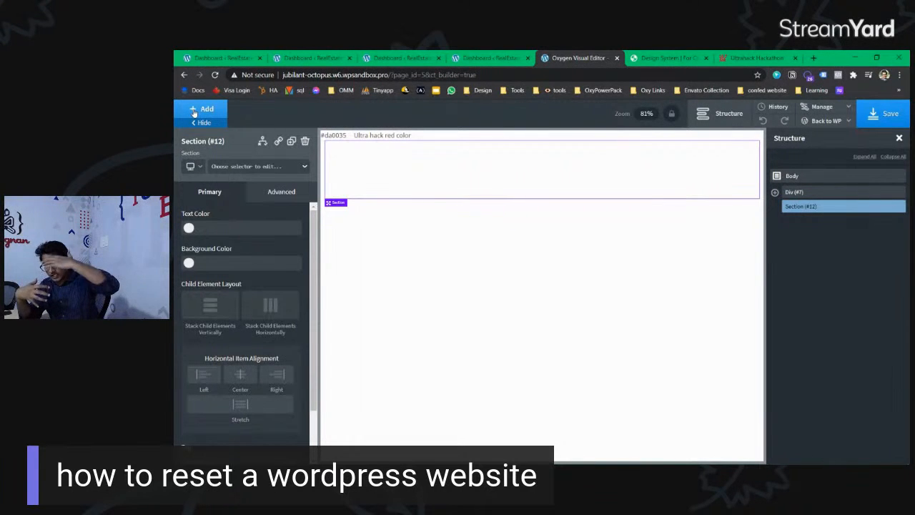
Examine the Ultrahack homepage from header to footer for its styling, and check the color swatches on the reference design system page.
{"action": "left_click", "coordinate": [756, 58]}
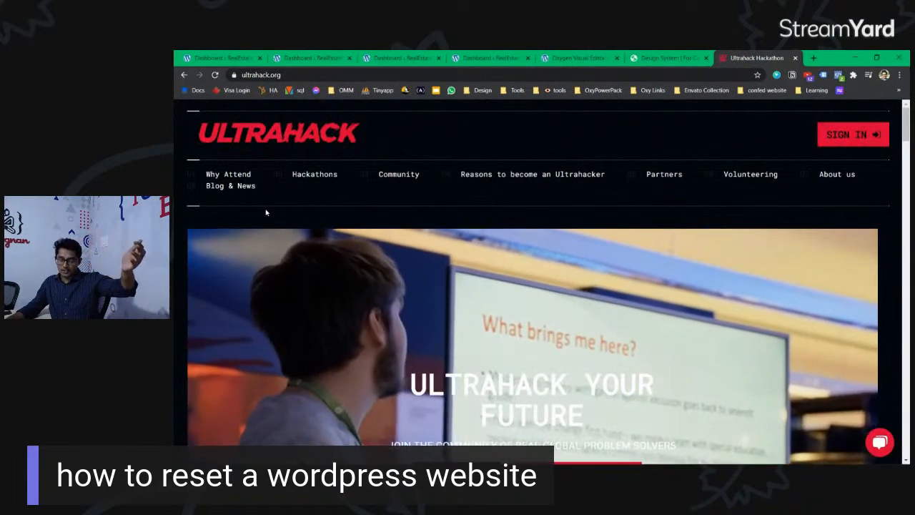
{"action": "scroll", "coordinate": [265, 213], "scroll_direction": "down", "scroll_amount": 2}
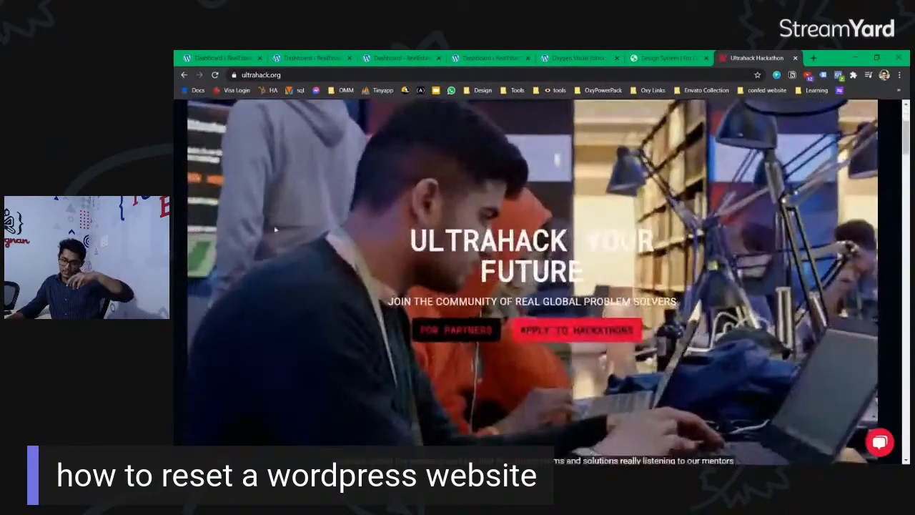
{"action": "scroll", "coordinate": [365, 241], "scroll_direction": "down", "scroll_amount": 2}
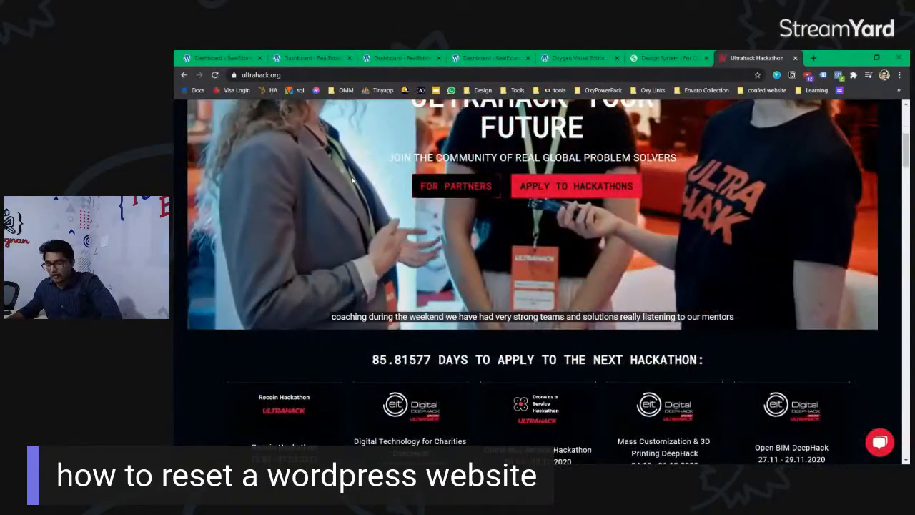
{"action": "scroll", "coordinate": [350, 179], "scroll_direction": "down", "scroll_amount": 1}
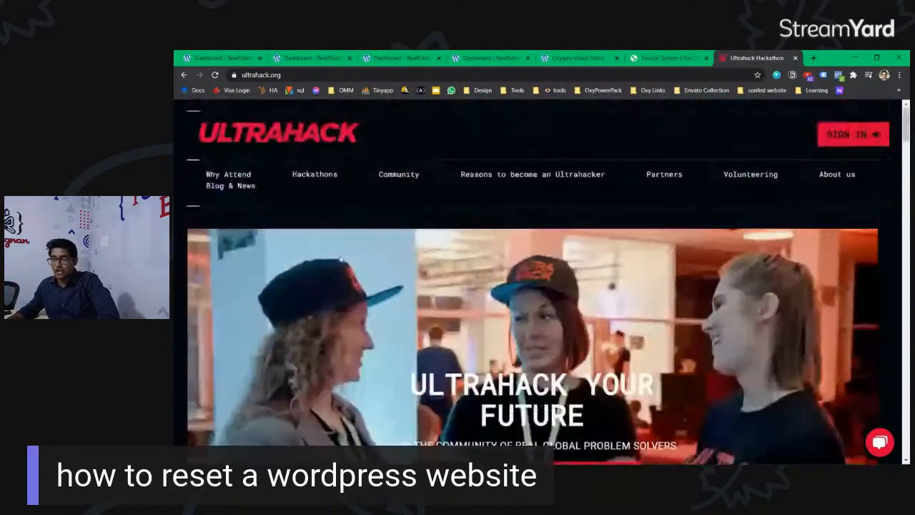
{"action": "scroll", "coordinate": [251, 151], "scroll_direction": "up", "scroll_amount": 5}
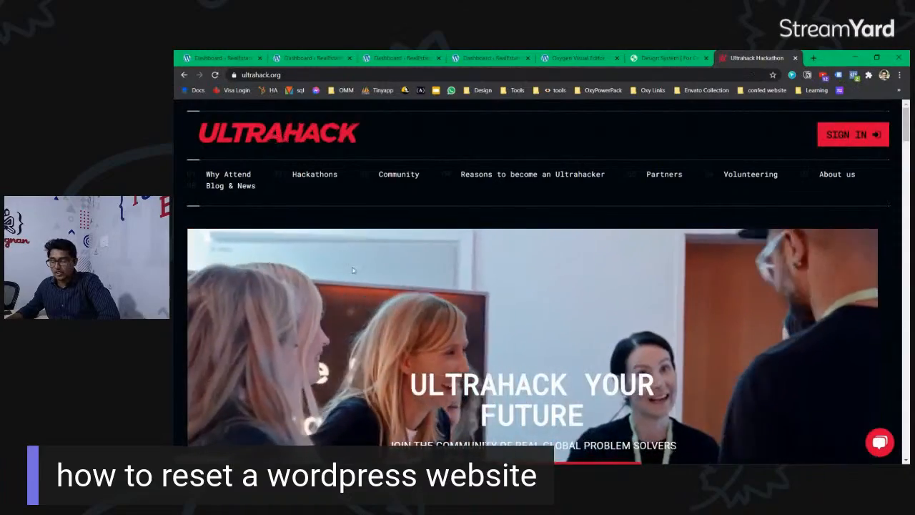
{"action": "scroll", "coordinate": [251, 151], "scroll_direction": "down", "scroll_amount": 3}
{"action": "scroll", "coordinate": [270, 142], "scroll_direction": "up", "scroll_amount": 3}
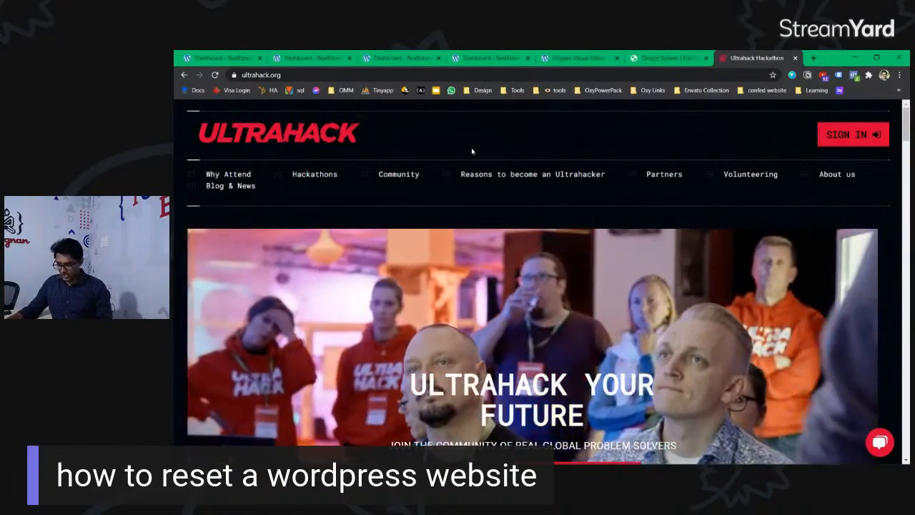
{"action": "scroll", "coordinate": [849, 301], "scroll_direction": "down", "scroll_amount": 6}
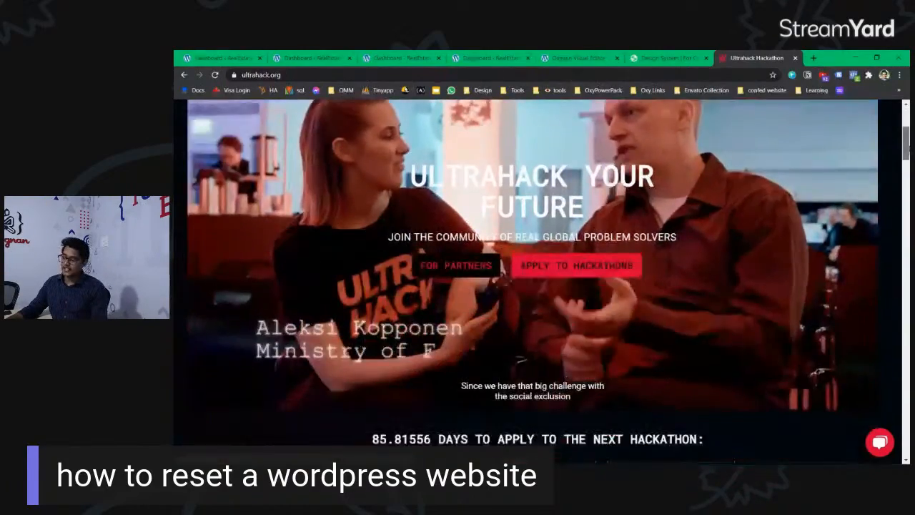
{"action": "scroll", "coordinate": [540, 286], "scroll_direction": "down", "scroll_amount": 15}
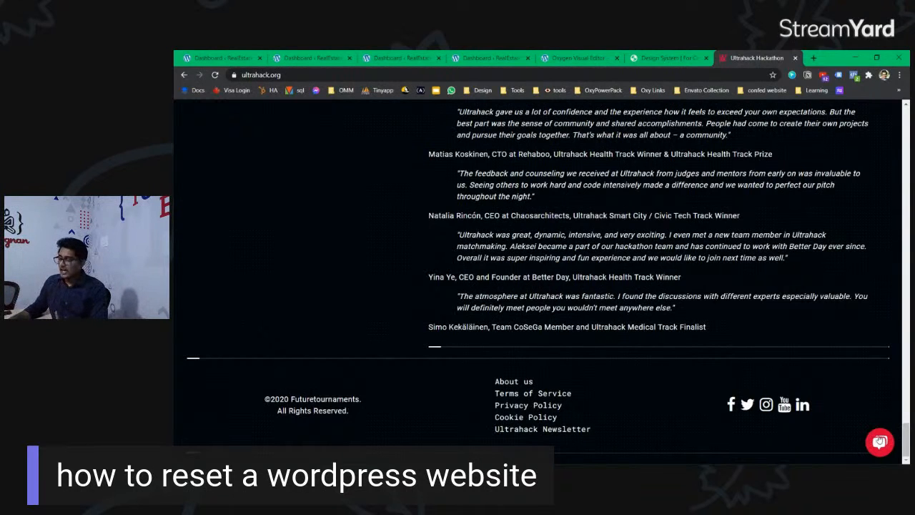
{"action": "left_click_drag", "start_coordinate": [905, 434], "coordinate": [897, 318]}
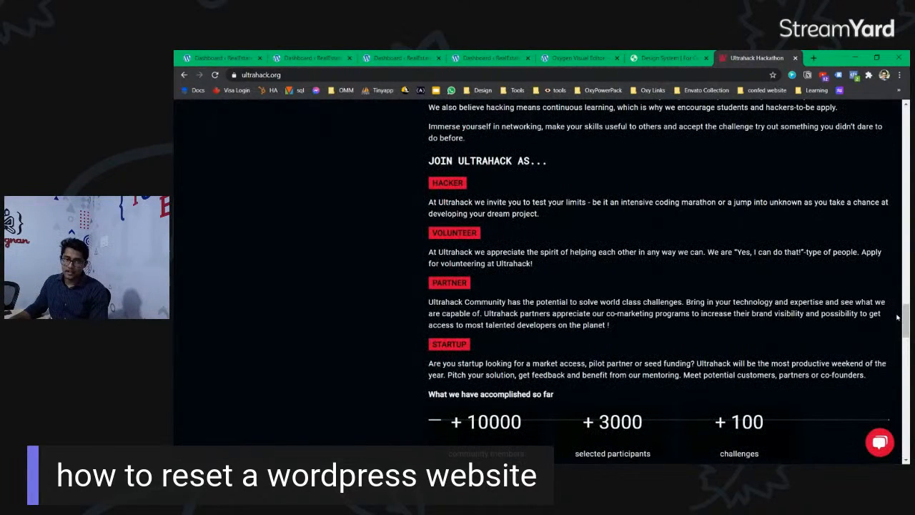
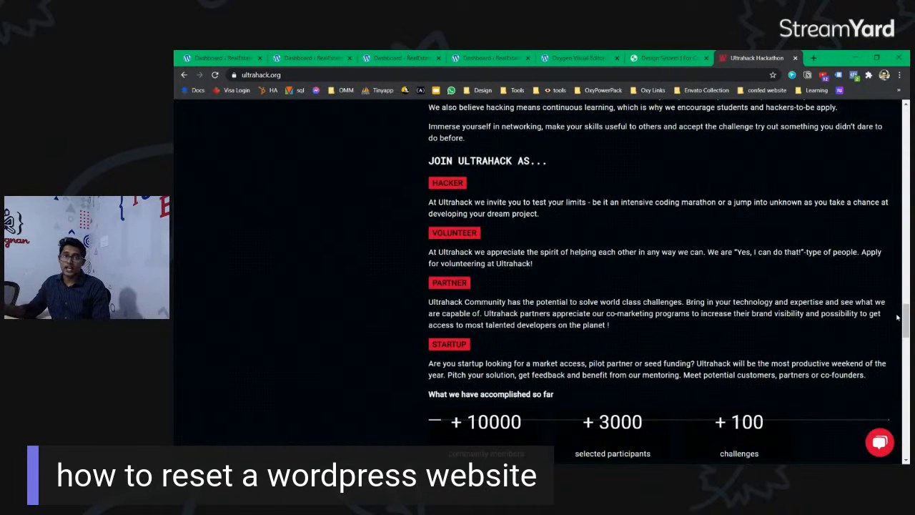
{"action": "left_click", "coordinate": [676, 60]}
{"action": "double_click", "coordinate": [537, 236]}
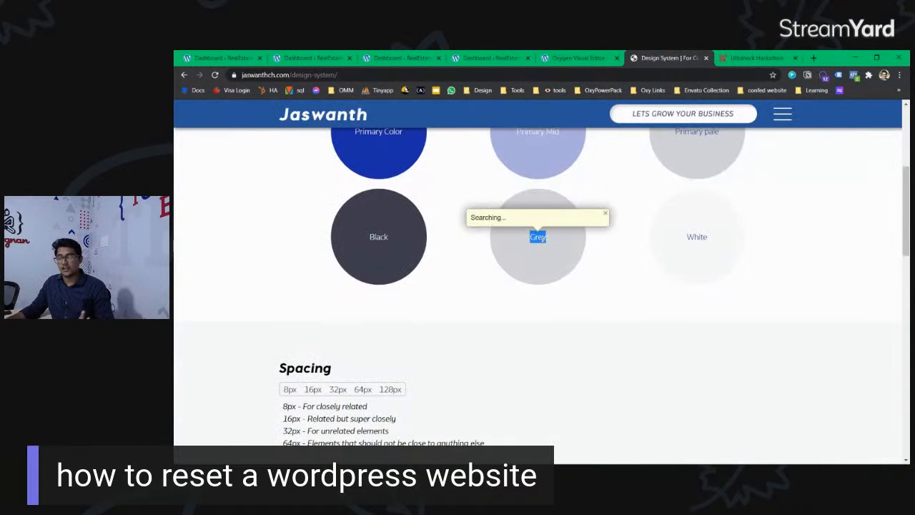
Return to the Oxygen editor and add a Heading inside the new Section.
{"action": "left_click", "coordinate": [577, 58]}
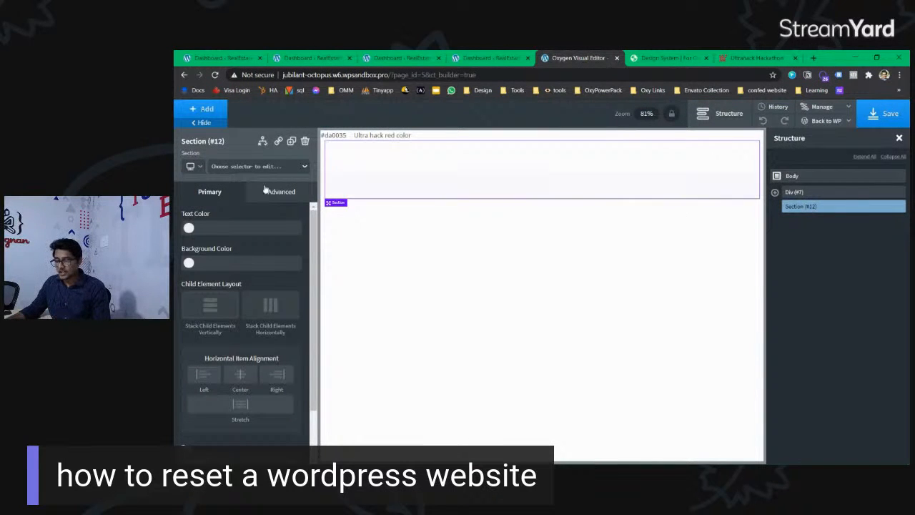
{"action": "left_click", "coordinate": [204, 111]}
{"action": "type", "text": "headin"}
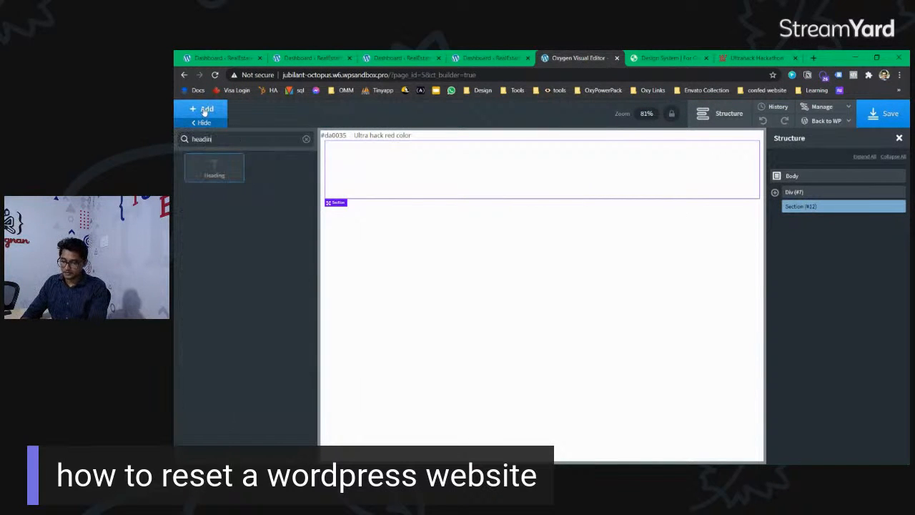
{"action": "key", "text": "Return"}
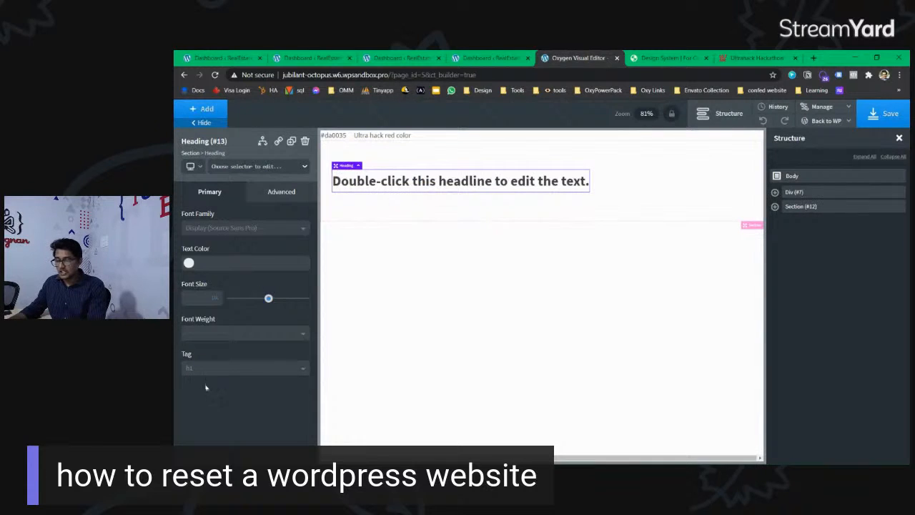
Set the heading's font family to Roboto Mono and its font weight to 400.
{"action": "left_click", "coordinate": [216, 336]}
{"action": "left_click", "coordinate": [219, 398]}
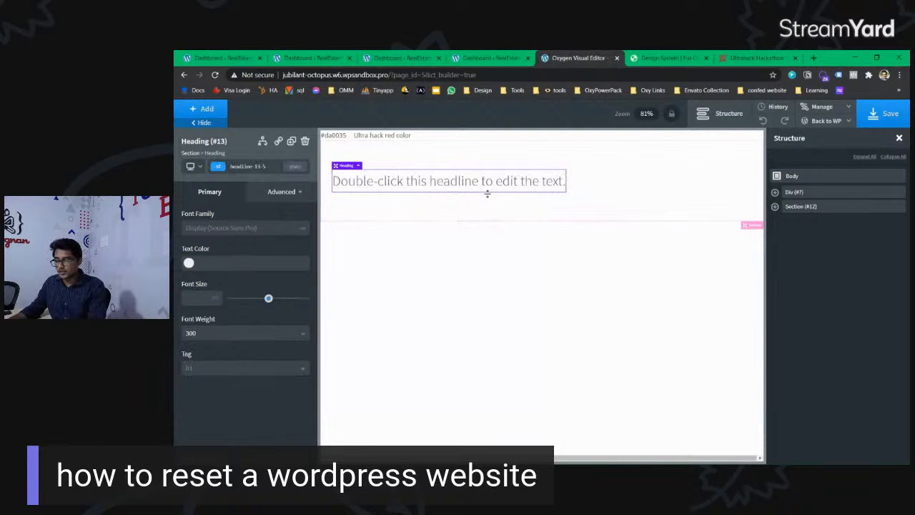
{"action": "left_click", "coordinate": [248, 228]}
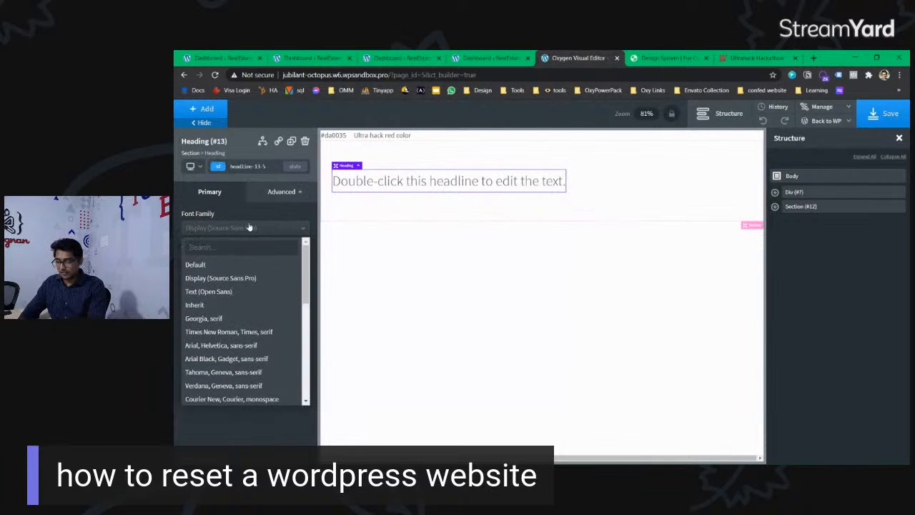
{"action": "type", "text": "r"}
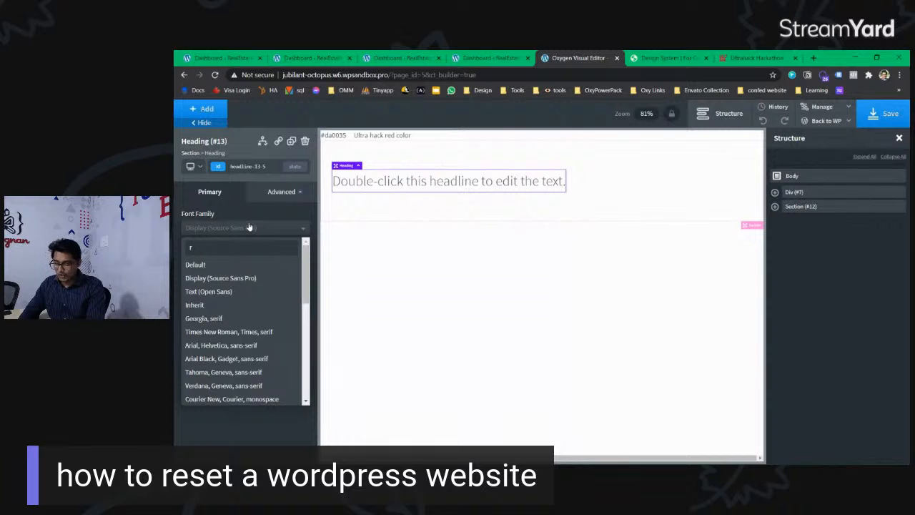
{"action": "type", "text": "obo"}
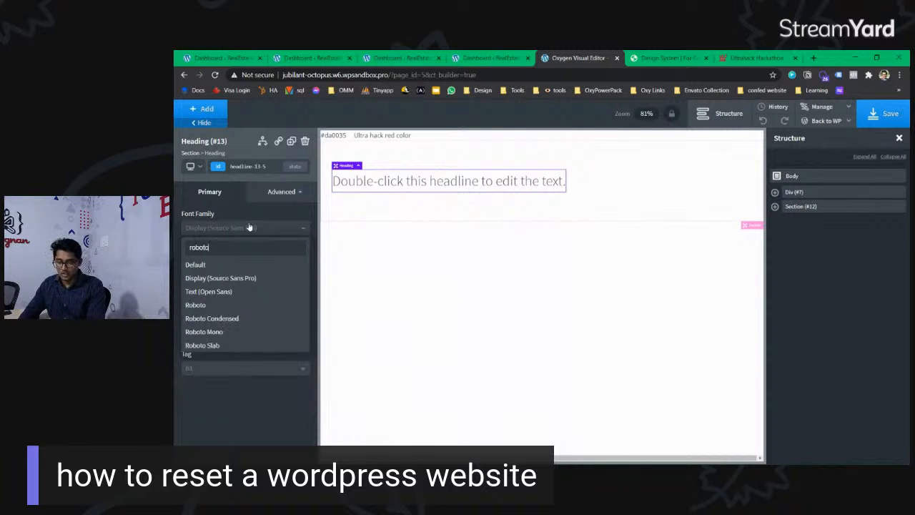
{"action": "type", "text": "to"}
{"action": "left_click", "coordinate": [286, 332]}
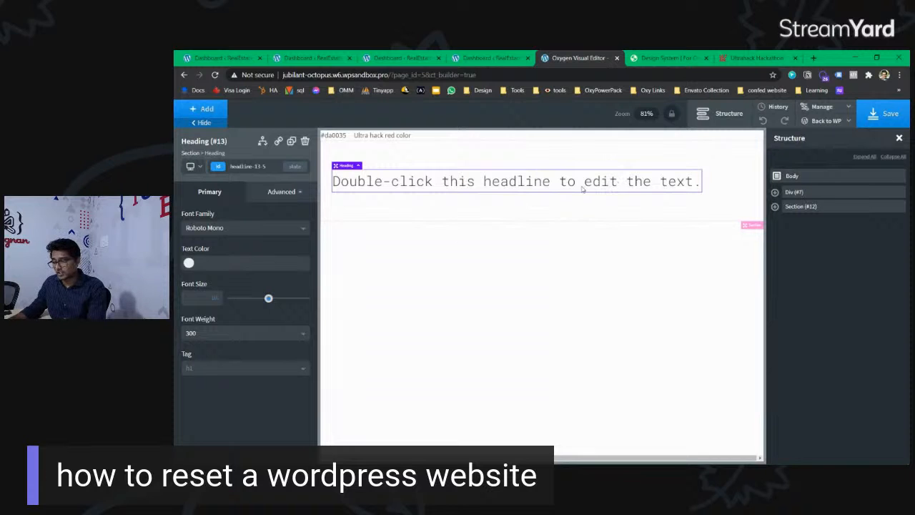
{"action": "left_click", "coordinate": [247, 336]}
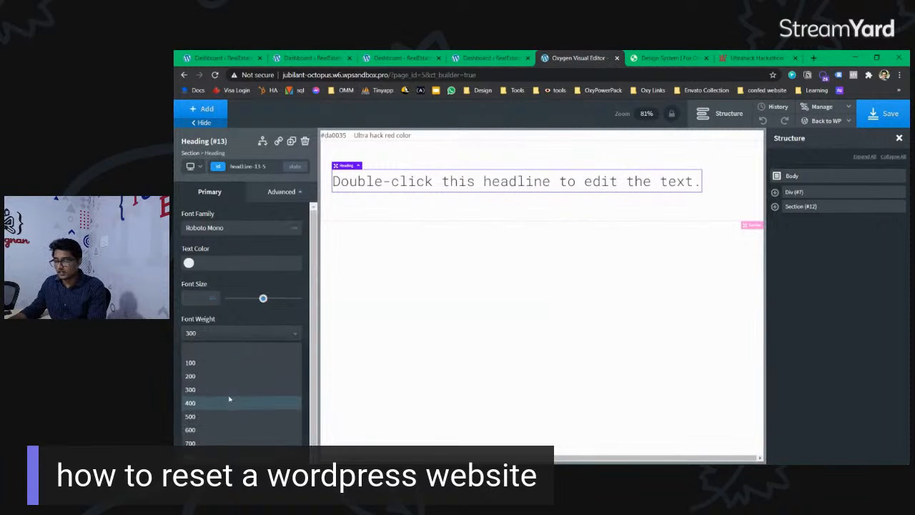
{"action": "left_click", "coordinate": [230, 402]}
Replace the heading's placeholder text with "Design system for hackathon".
{"action": "double_click", "coordinate": [460, 180]}
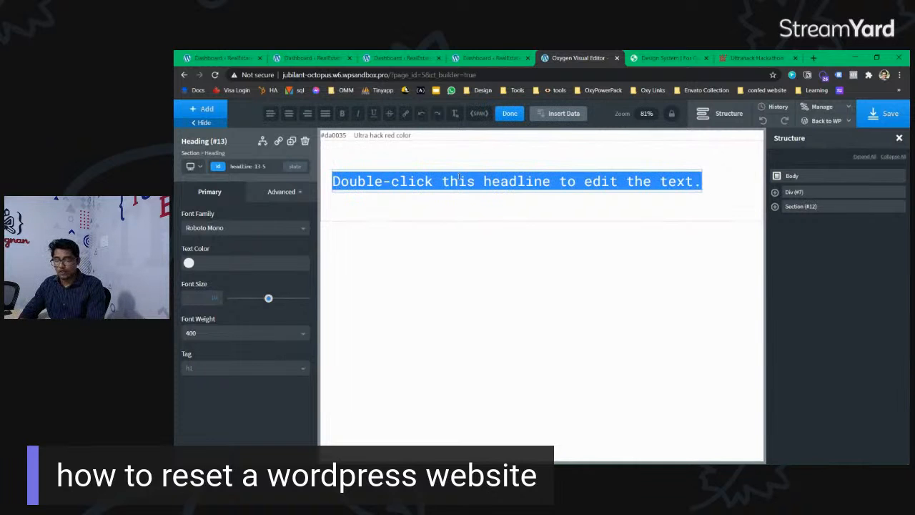
{"action": "type", "text": "Desgi"}
{"action": "key", "text": "BackSpace"}
{"action": "key", "text": "BackSpace"}
{"action": "type", "text": "ig"}
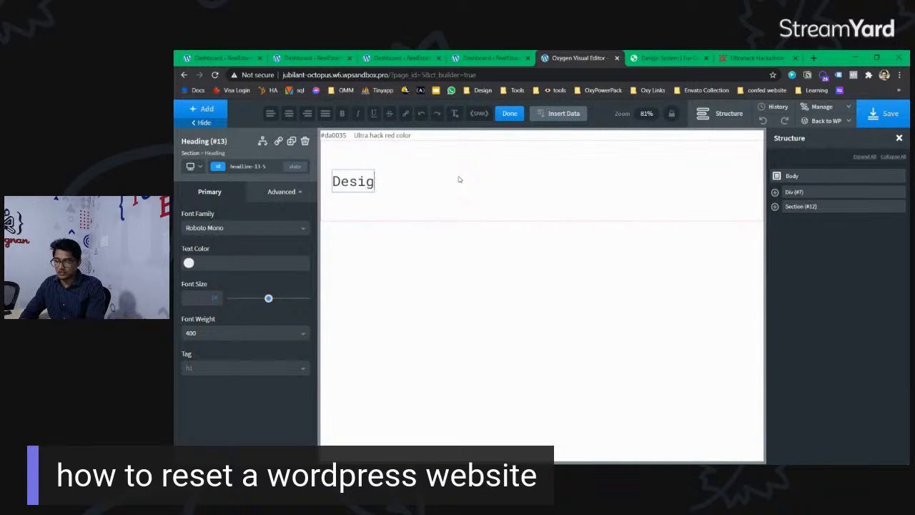
{"action": "type", "text": "n system for"}
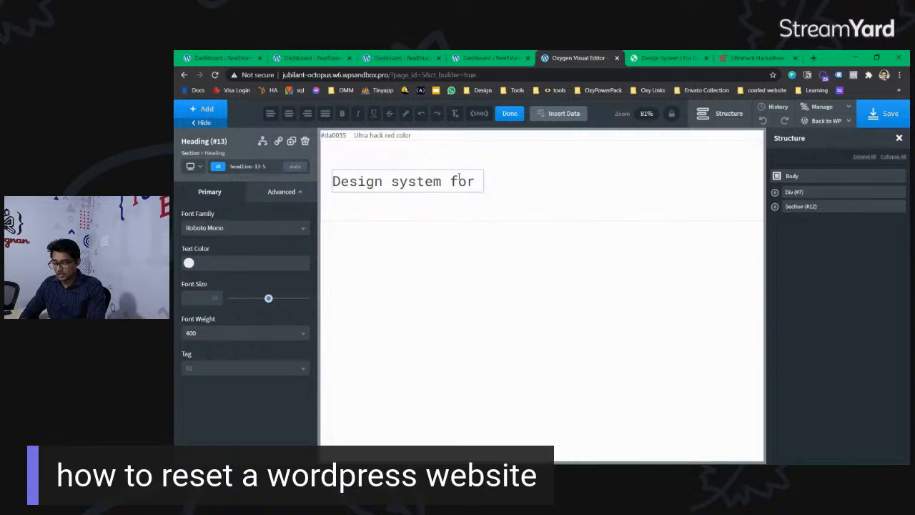
{"action": "type", "text": "hackathon"}
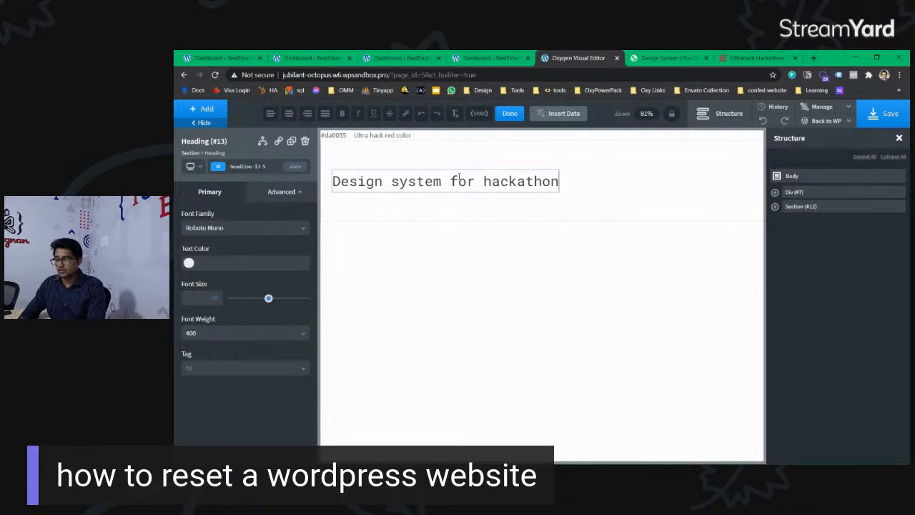
{"action": "left_click", "coordinate": [610, 184]}
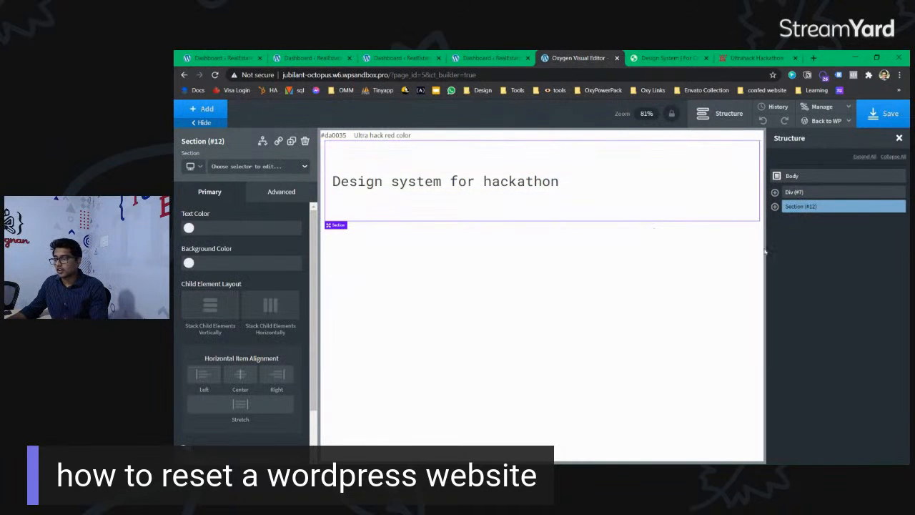
Set the Section's background color to black, #000000.
{"action": "left_click", "coordinate": [775, 207]}
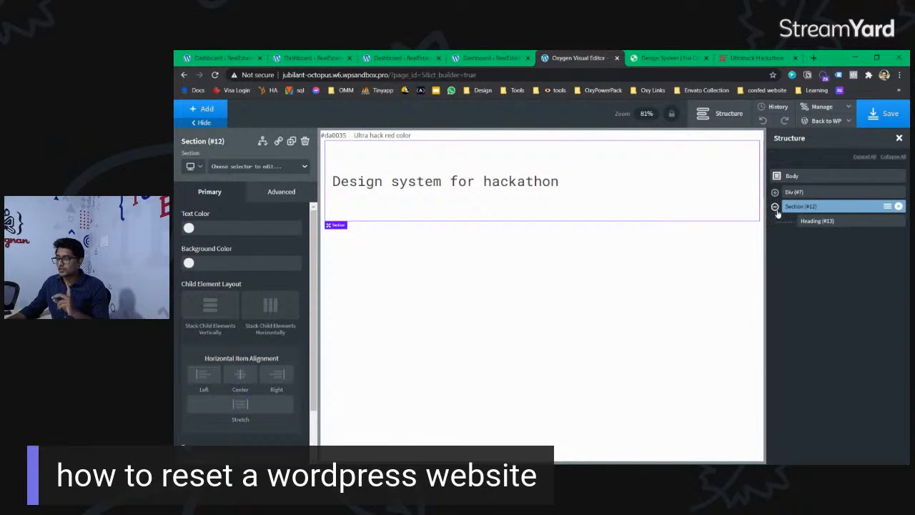
{"action": "left_click", "coordinate": [207, 263]}
{"action": "type", "text": "00"}
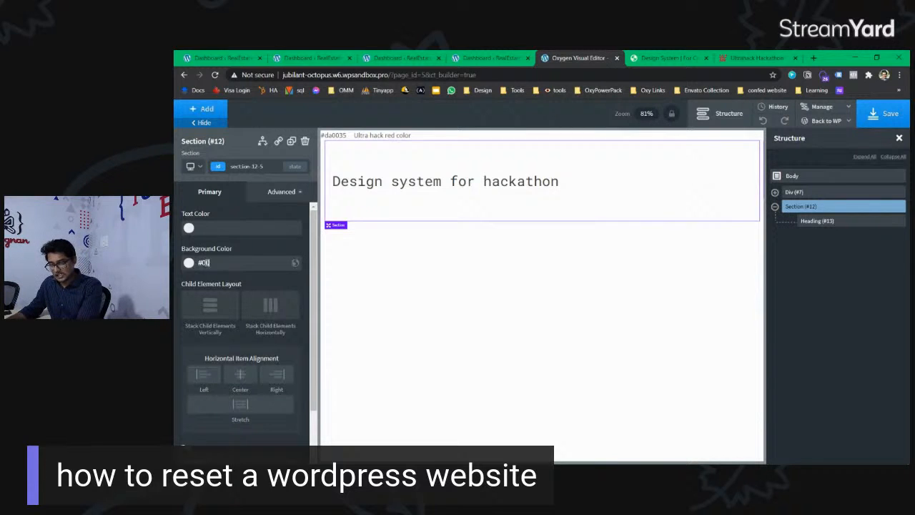
{"action": "type", "text": "0"}
Set the heading's text color to #da0035 and save the page.
{"action": "left_click", "coordinate": [541, 181]}
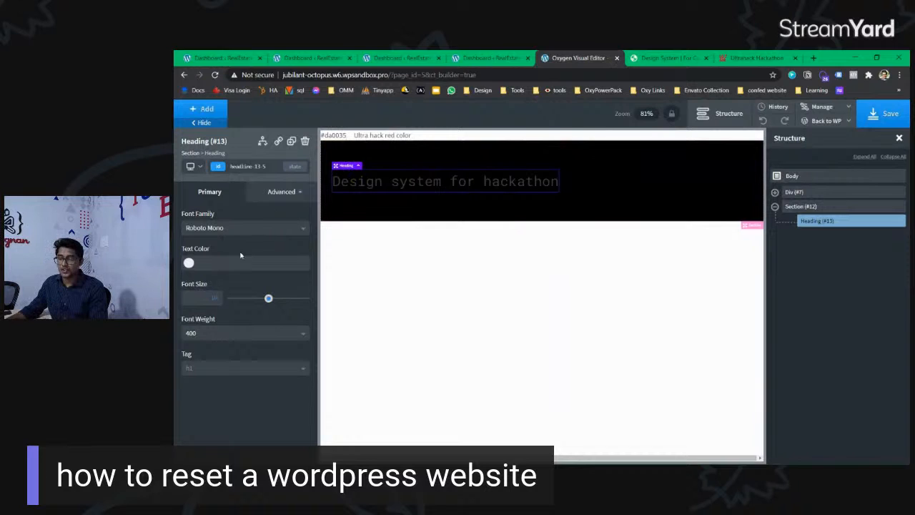
{"action": "left_click", "coordinate": [226, 263]}
{"action": "type", "text": "#"}
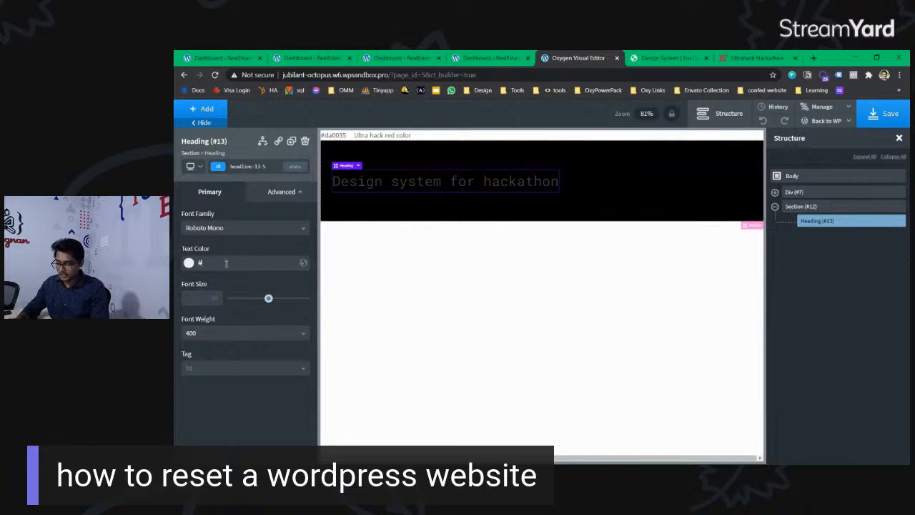
{"action": "type", "text": "da"}
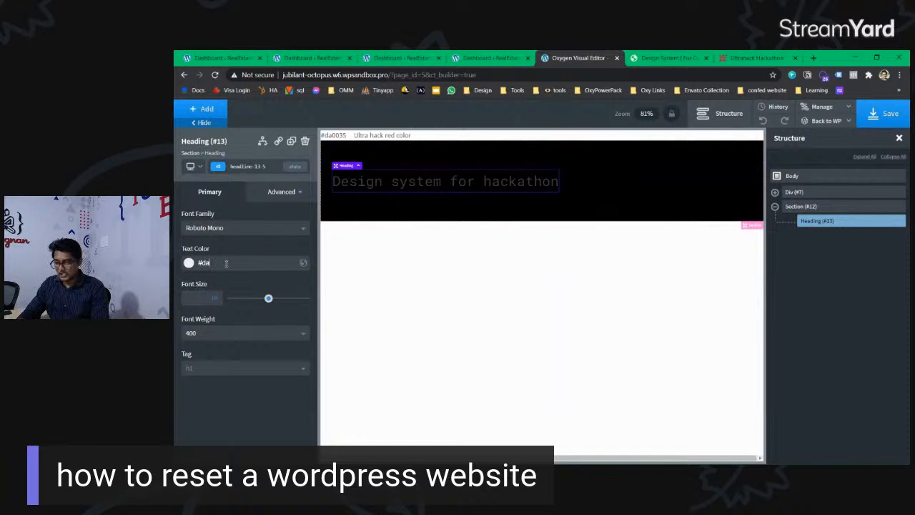
{"action": "type", "text": "0035"}
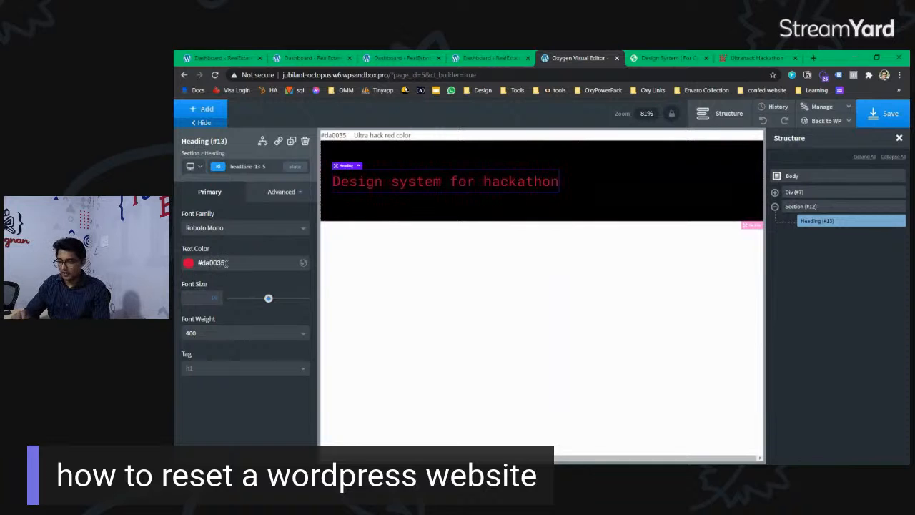
{"action": "left_click", "coordinate": [630, 186]}
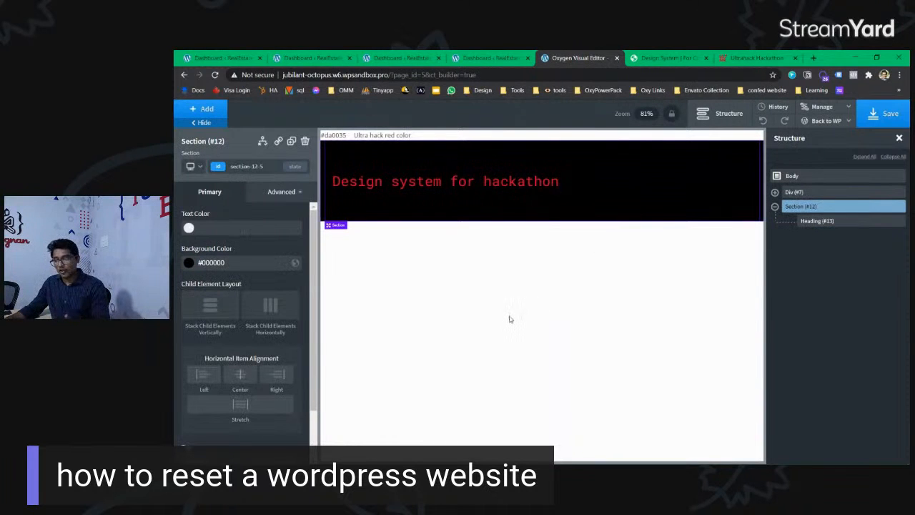
{"action": "key", "text": "ctrl+s"}
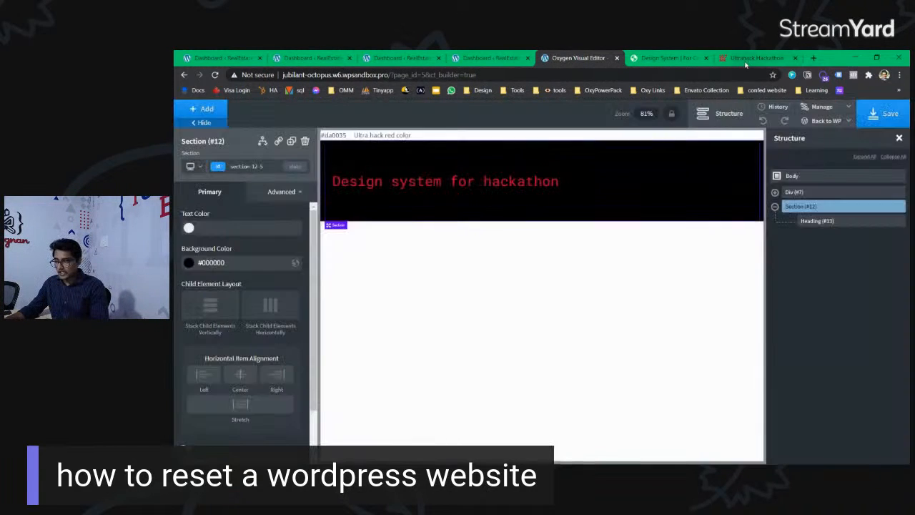
Place the Ultrahack site's browser tab directly beside the Oxygen editor's and examine the styling of its Community section.
{"action": "left_click_drag", "start_coordinate": [746, 60], "coordinate": [660, 59]}
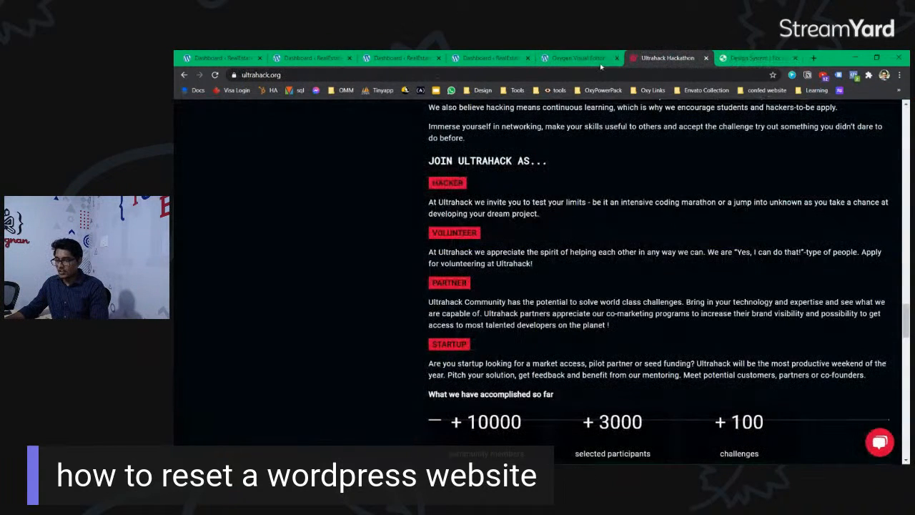
{"action": "scroll", "coordinate": [445, 298], "scroll_direction": "up", "scroll_amount": 5}
{"action": "scroll", "coordinate": [444, 298], "scroll_direction": "down", "scroll_amount": 3}
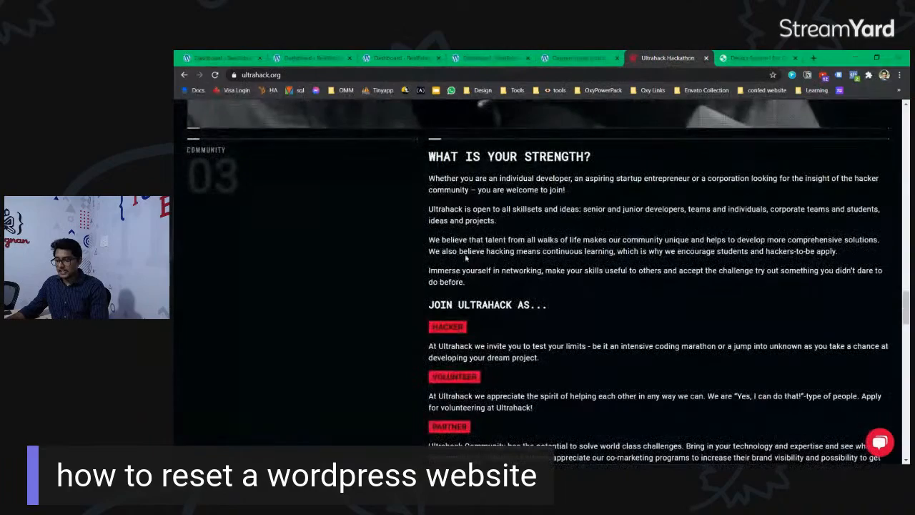
Look through the Ultrahack homepage and examine the Community section's body text with the Hoverify Inspector.
{"action": "scroll", "coordinate": [473, 282], "scroll_direction": "down", "scroll_amount": 1}
{"action": "scroll", "coordinate": [473, 283], "scroll_direction": "down", "scroll_amount": 8}
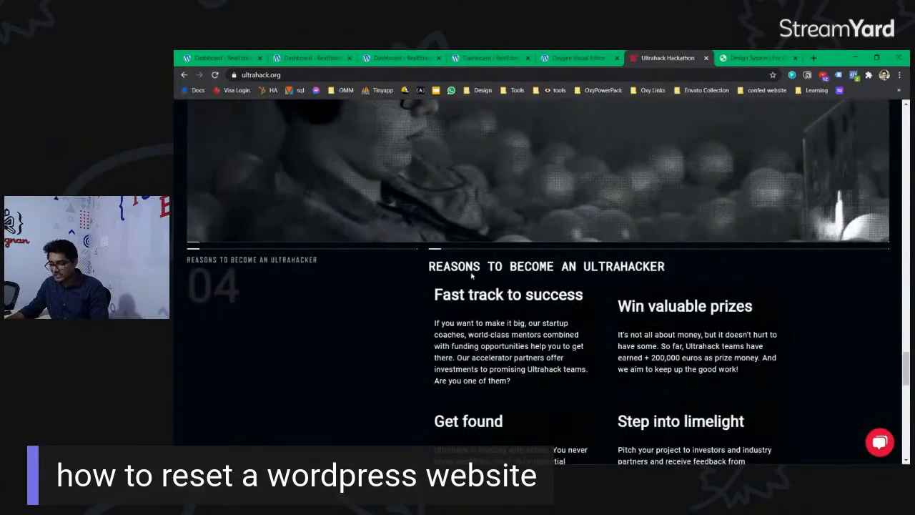
{"action": "scroll", "coordinate": [506, 299], "scroll_direction": "down", "scroll_amount": 5}
{"action": "left_click_drag", "start_coordinate": [906, 390], "coordinate": [906, 439]}
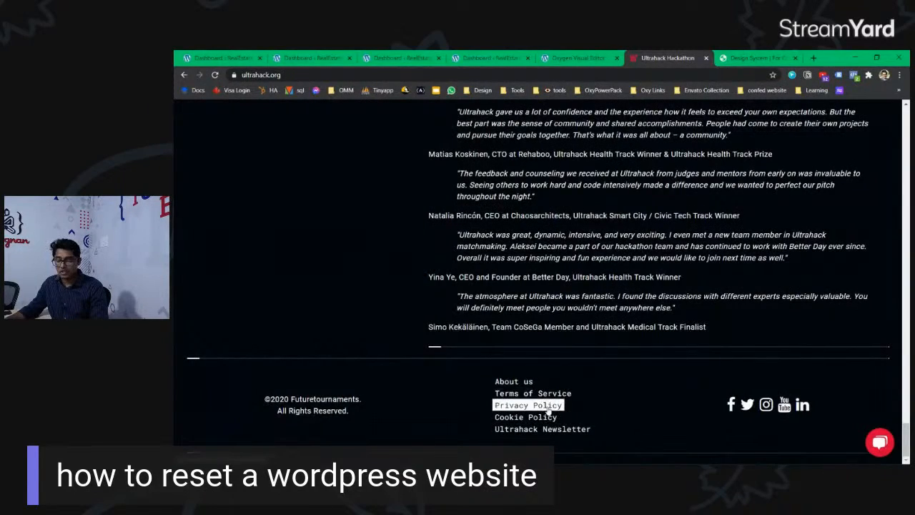
{"action": "scroll", "coordinate": [465, 251], "scroll_direction": "up", "scroll_amount": 10}
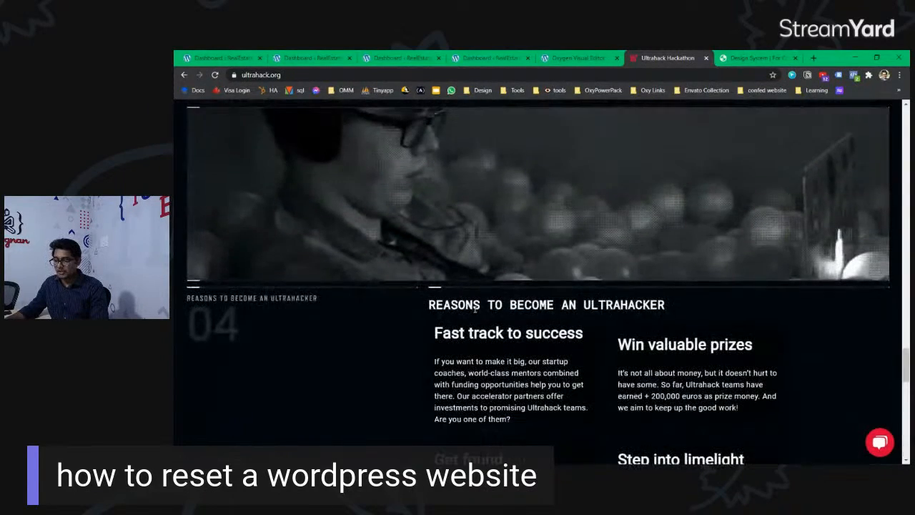
{"action": "scroll", "coordinate": [543, 288], "scroll_direction": "up", "scroll_amount": 10}
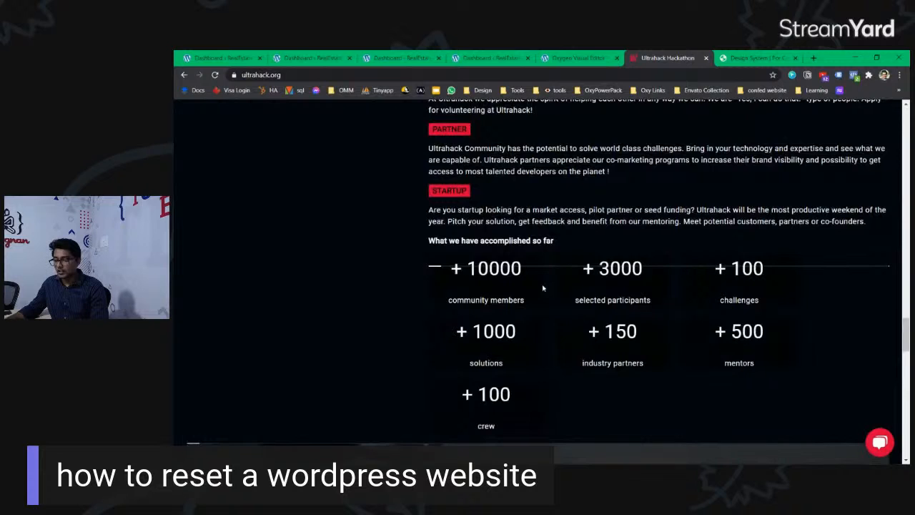
{"action": "left_click_drag", "start_coordinate": [536, 230], "coordinate": [675, 243]}
{"action": "left_click", "coordinate": [576, 235]}
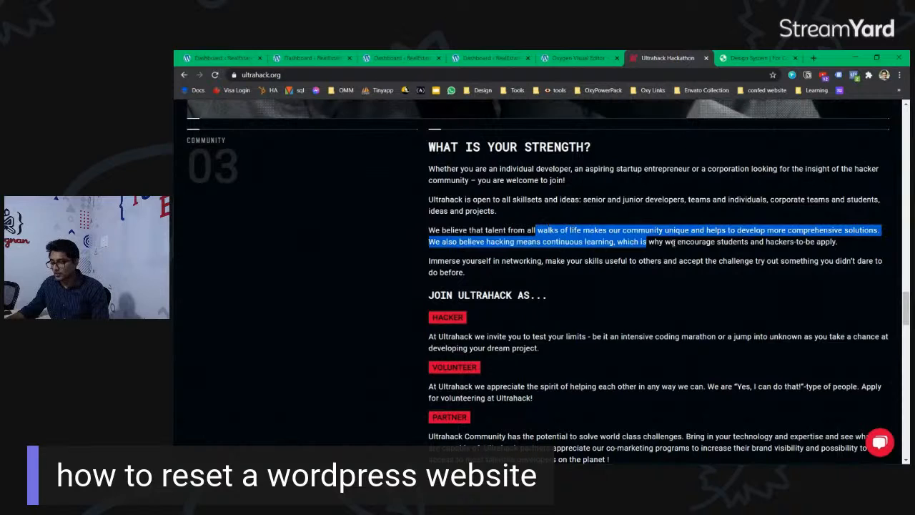
{"action": "right_click", "coordinate": [620, 237]}
{"action": "mouse_move", "coordinate": [647, 280]}
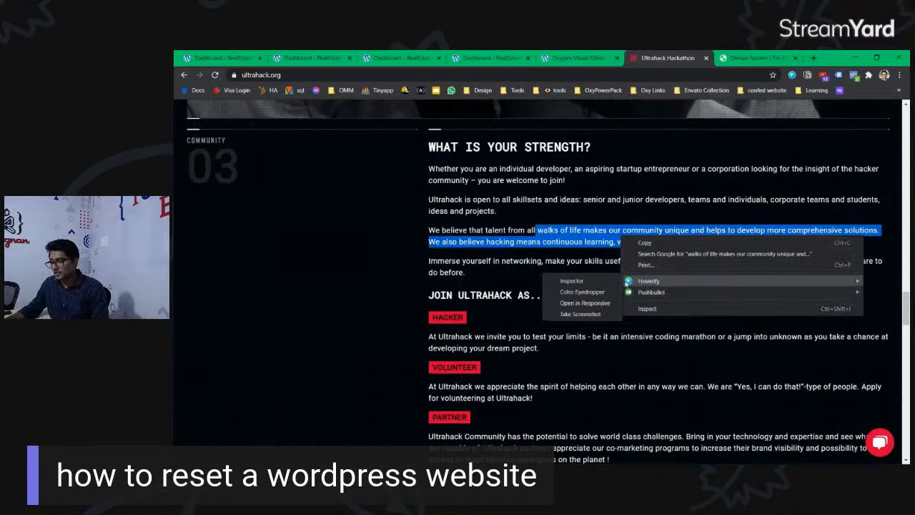
{"action": "left_click", "coordinate": [582, 281]}
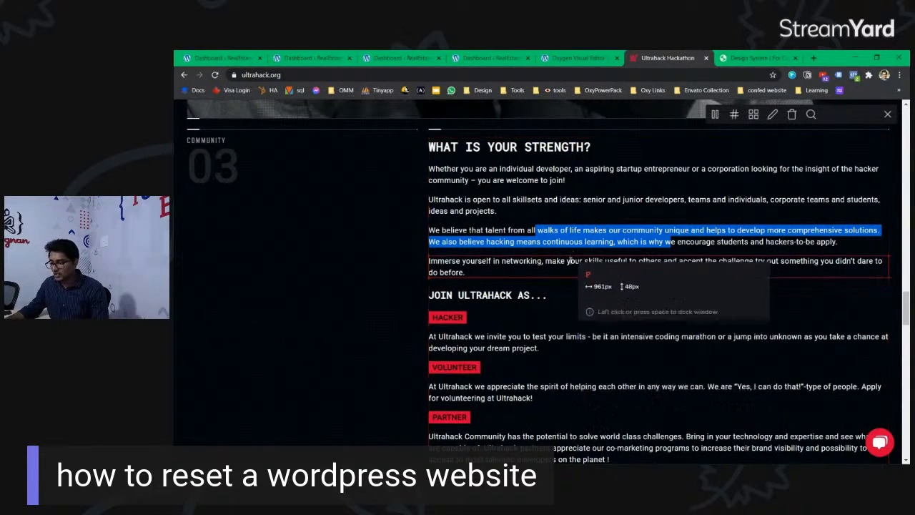
{"action": "left_click", "coordinate": [570, 261]}
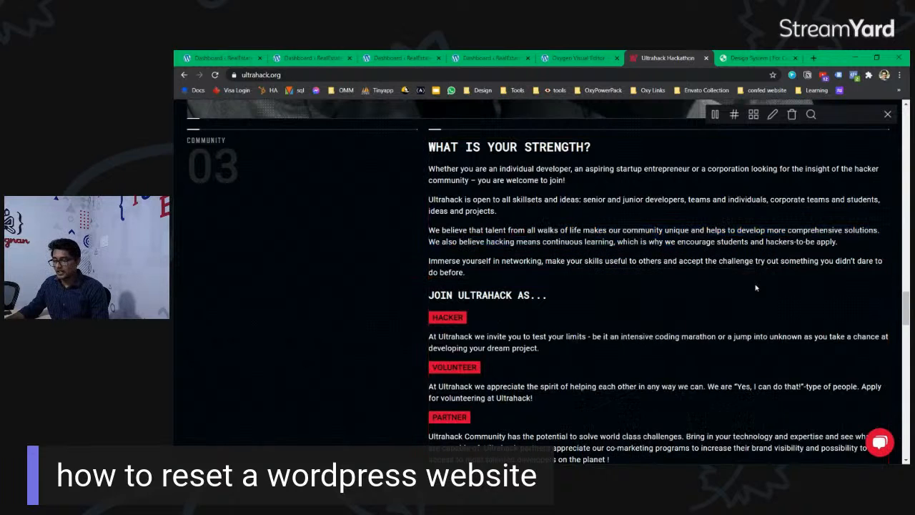
Switch to the Oxygen editor and add a Text element below the "Design system for hackathon" heading.
{"action": "left_click", "coordinate": [580, 57]}
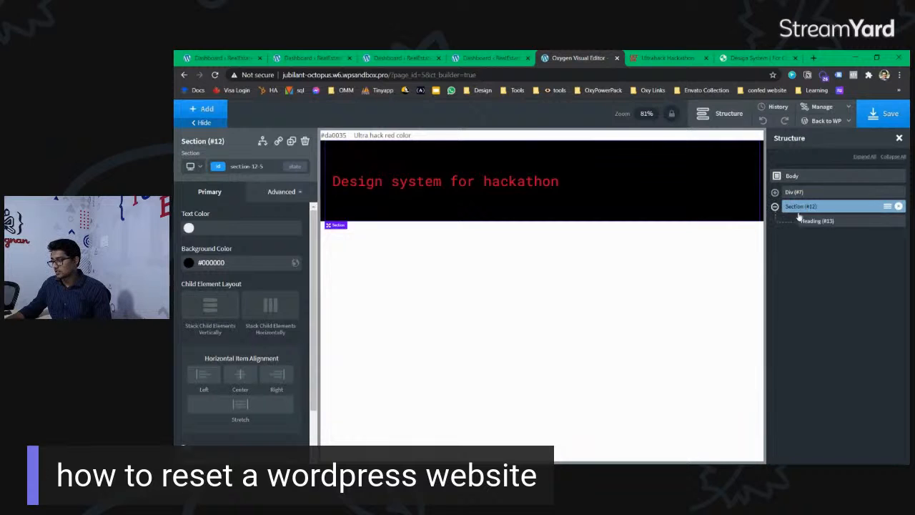
{"action": "left_click", "coordinate": [837, 223]}
{"action": "left_click", "coordinate": [203, 109]}
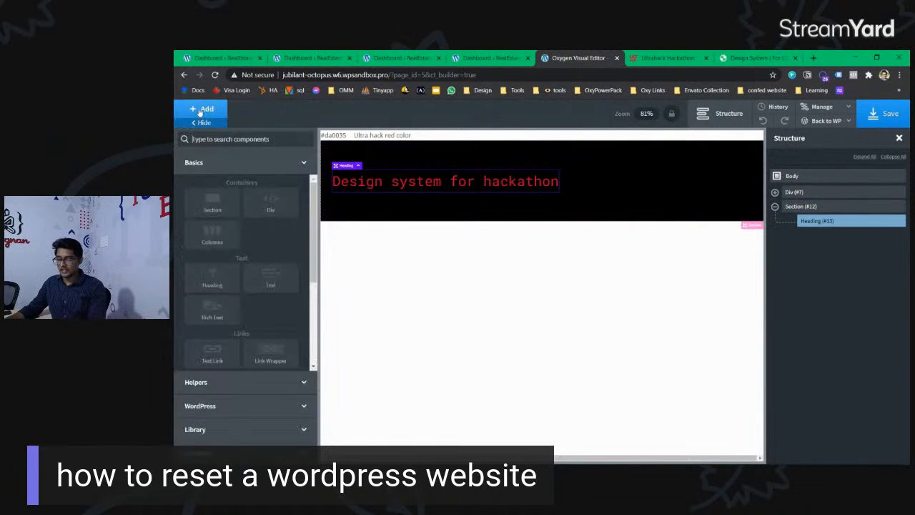
{"action": "type", "text": "tex"}
{"action": "left_click", "coordinate": [225, 176]}
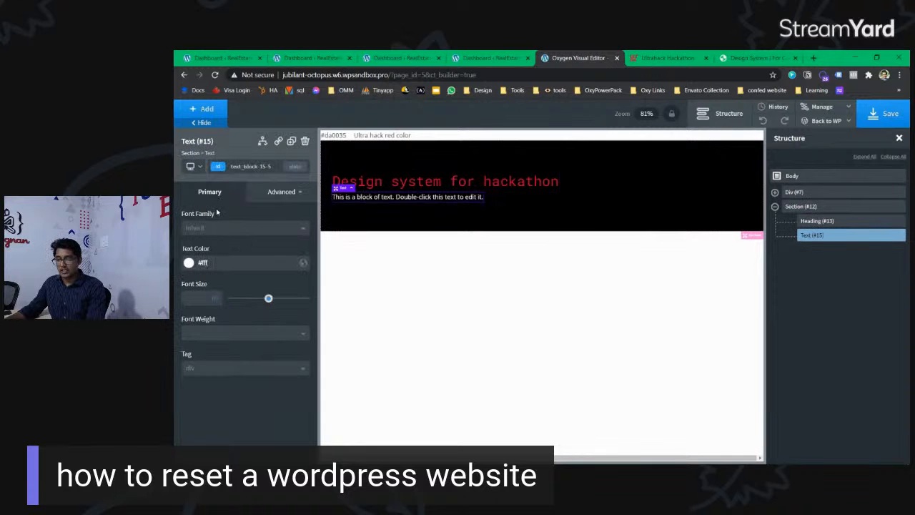
Set the new text element's font family to Roboto.
{"action": "left_click", "coordinate": [212, 227]}
{"action": "type", "text": "root"}
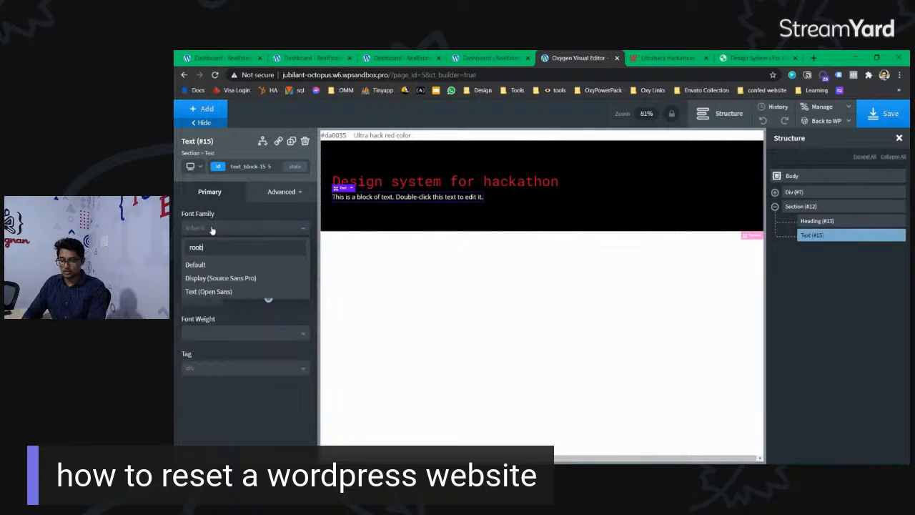
{"action": "key", "text": "BackSpace"}
{"action": "type", "text": "boto"}
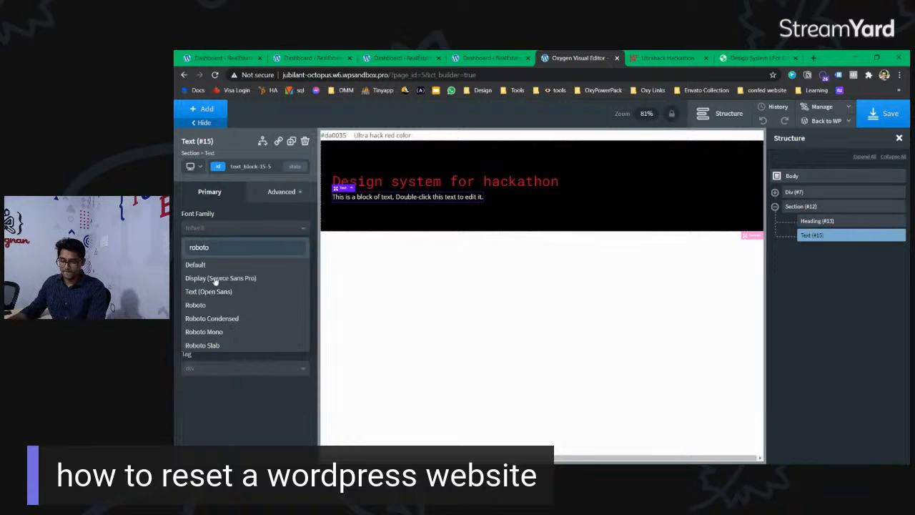
{"action": "left_click", "coordinate": [195, 304]}
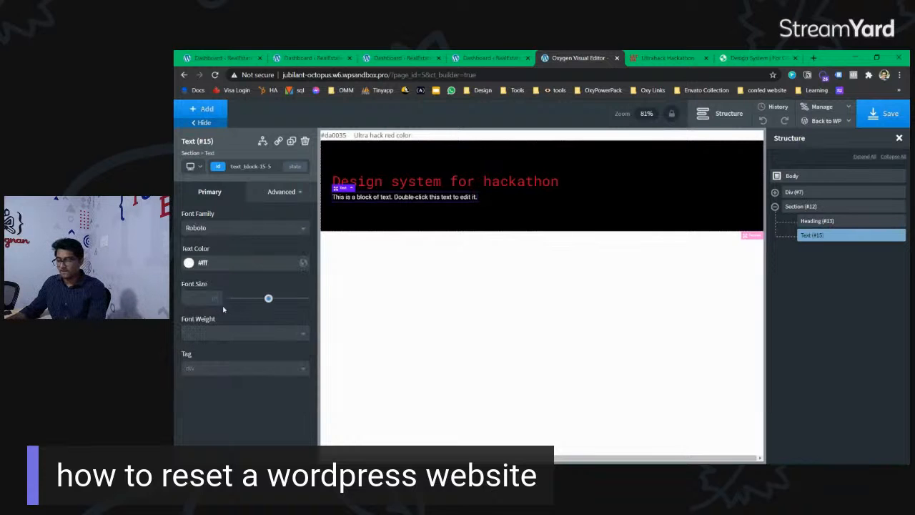
Replace the placeholder text below the heading with "For consistent design in our website.".
{"action": "double_click", "coordinate": [421, 199]}
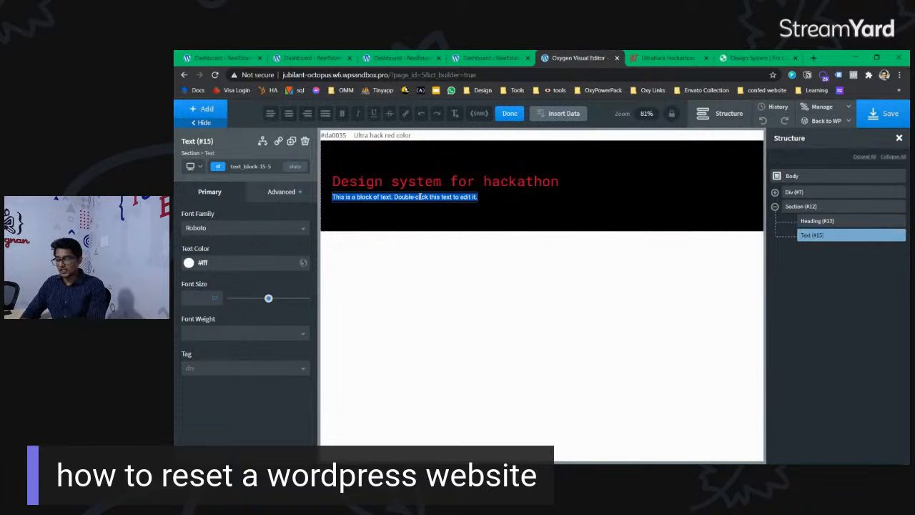
{"action": "type", "text": "For con"}
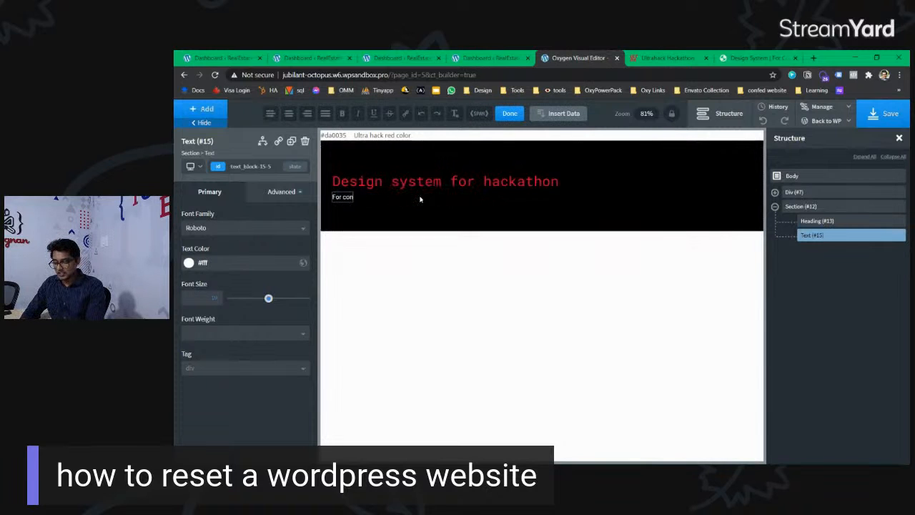
{"action": "type", "text": "sistent design in our website."}
{"action": "left_click", "coordinate": [438, 202]}
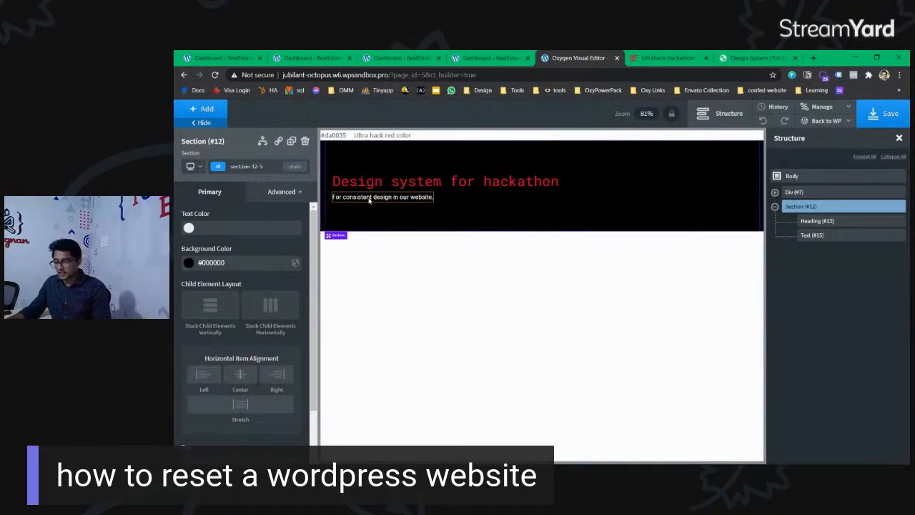
Set the letter spacing of the text below the heading to 1.1 and save the page.
{"action": "left_click", "coordinate": [372, 197]}
{"action": "left_click", "coordinate": [278, 195]}
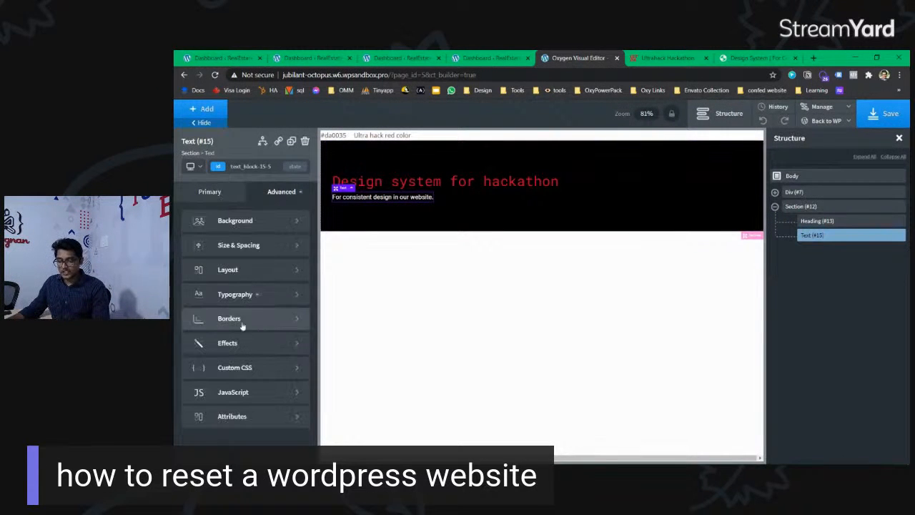
{"action": "left_click", "coordinate": [228, 293]}
{"action": "scroll", "coordinate": [203, 369], "scroll_direction": "down", "scroll_amount": 1}
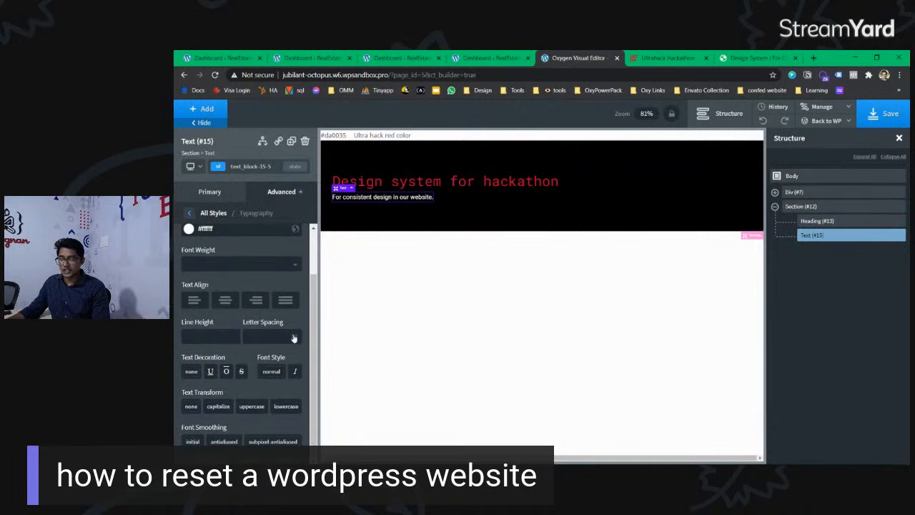
{"action": "type", "text": "1.1"}
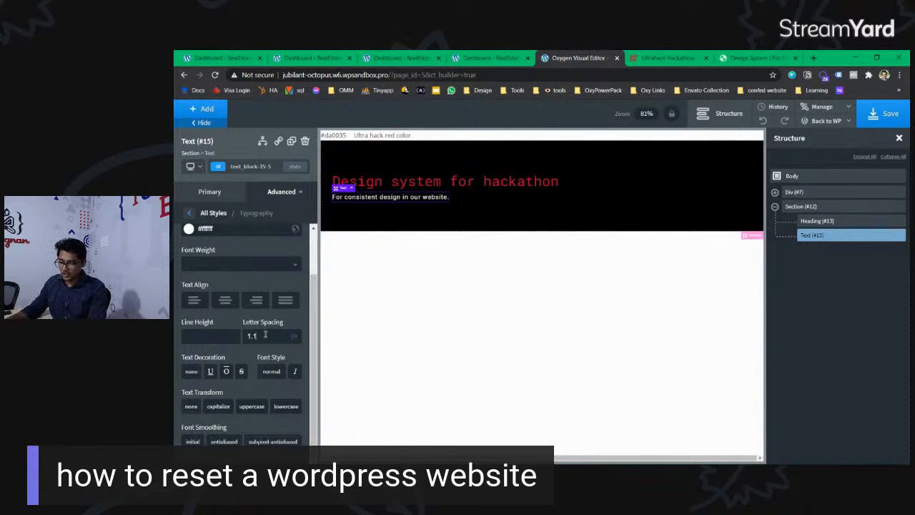
{"action": "left_click", "coordinate": [651, 210]}
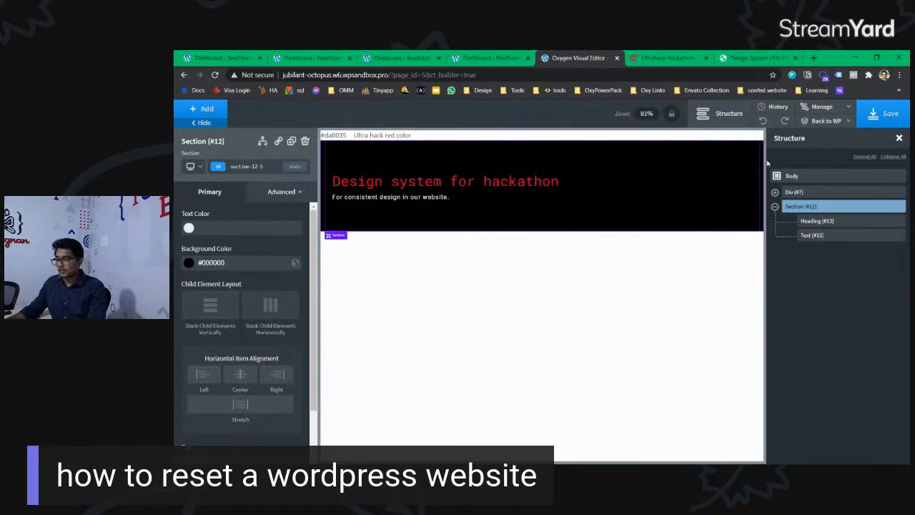
{"action": "left_click", "coordinate": [889, 114]}
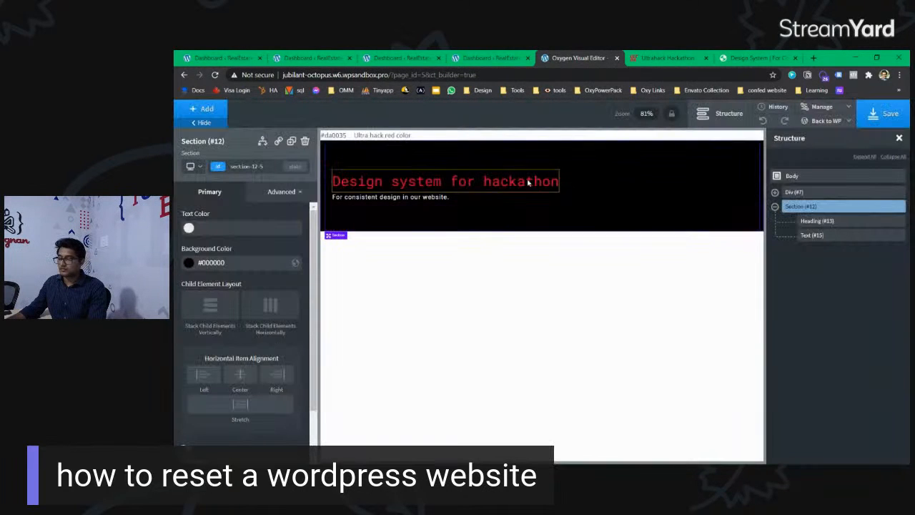
Set the font size of the "Design system for hackathon" heading to 32 px.
{"action": "left_click", "coordinate": [527, 183]}
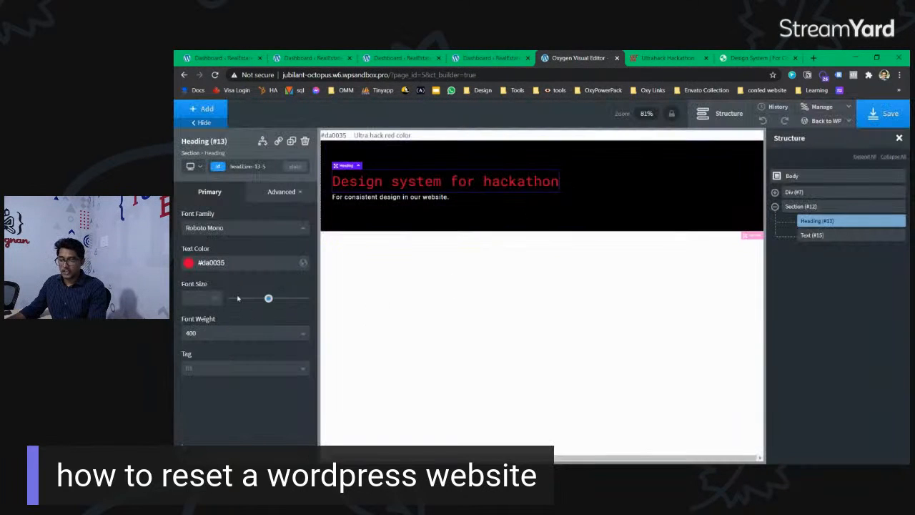
{"action": "left_click", "coordinate": [196, 298]}
{"action": "type", "text": "32"}
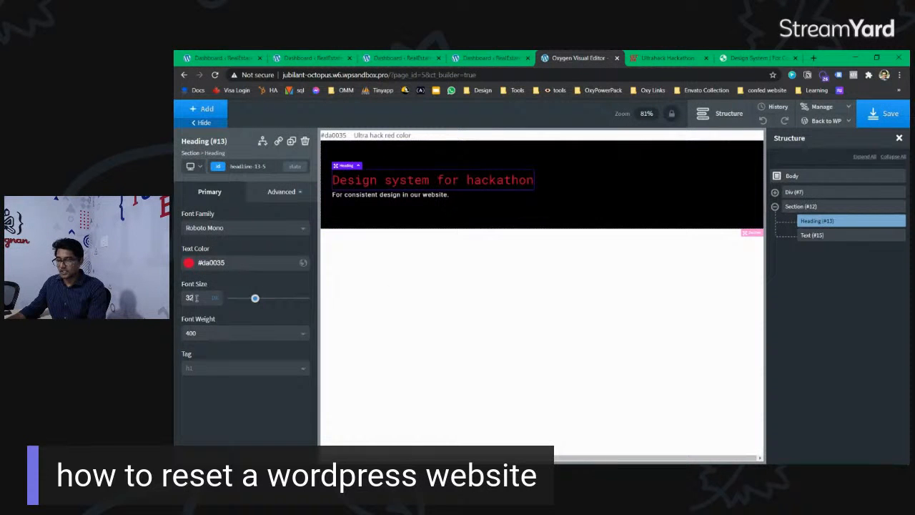
{"action": "left_click", "coordinate": [543, 227]}
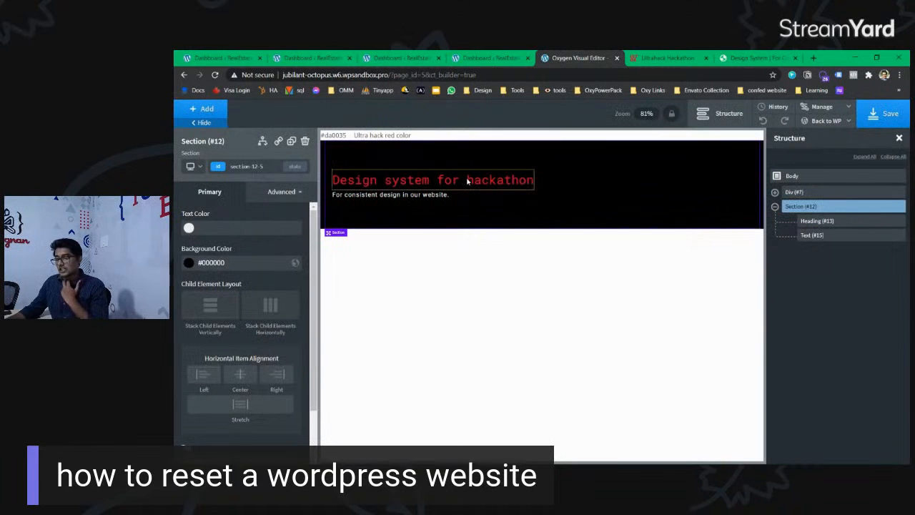
Delete the div holding the "#da0035 Ultra hack red color" note above the section and save the page.
{"action": "left_click", "coordinate": [382, 141]}
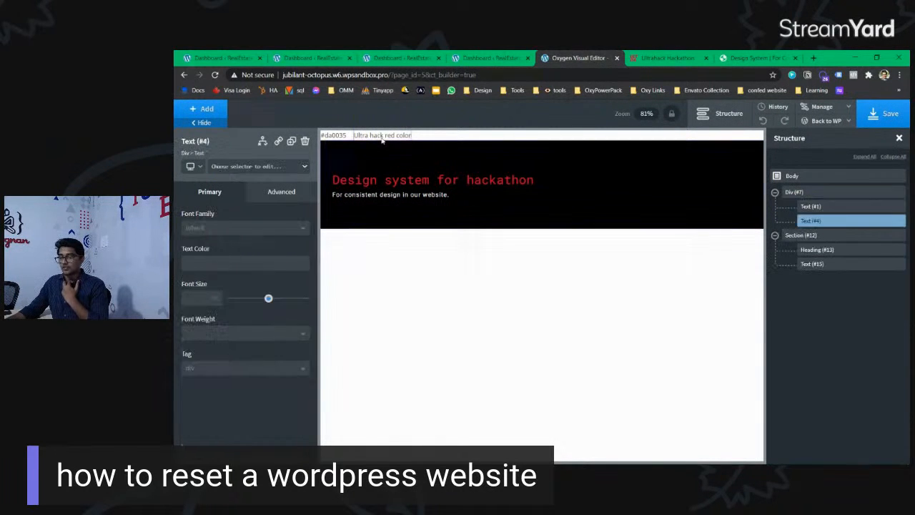
{"action": "left_click", "coordinate": [780, 192]}
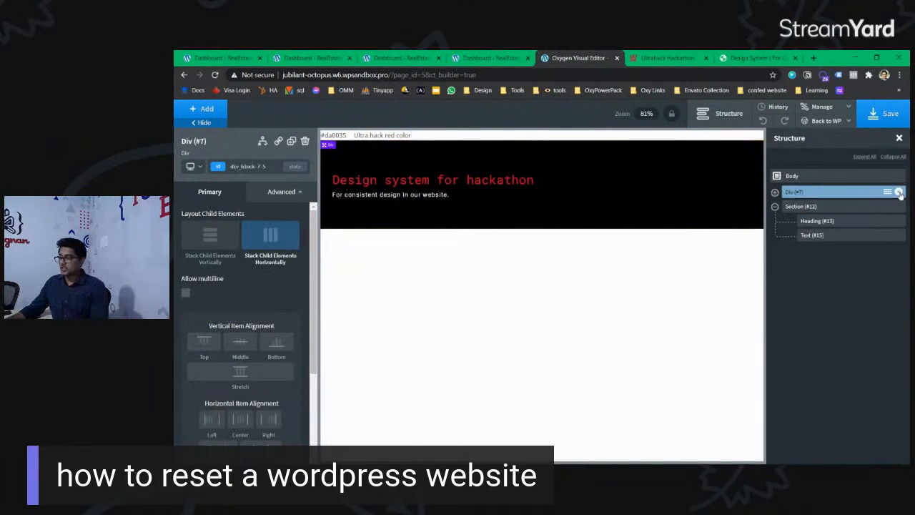
{"action": "key", "text": "Delete"}
{"action": "left_click", "coordinate": [883, 114]}
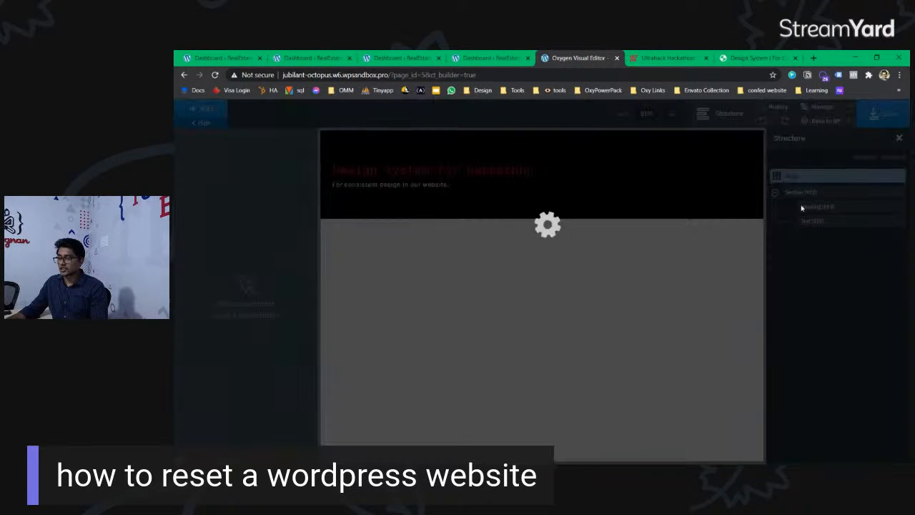
Examine the title banner and color circles on the reference design system page, glance at Ultrahack, and return to the Oxygen editor.
{"action": "left_click", "coordinate": [731, 60]}
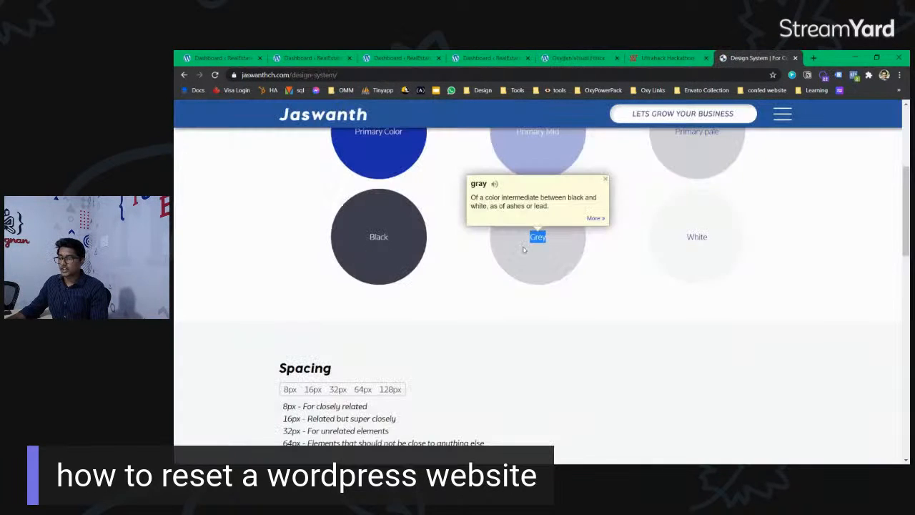
{"action": "scroll", "coordinate": [513, 165], "scroll_direction": "up", "scroll_amount": 3}
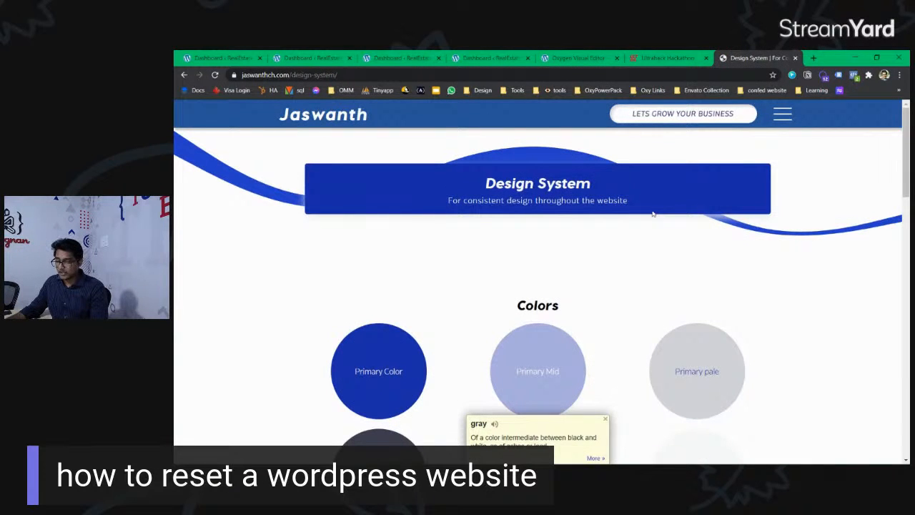
{"action": "left_click", "coordinate": [654, 59]}
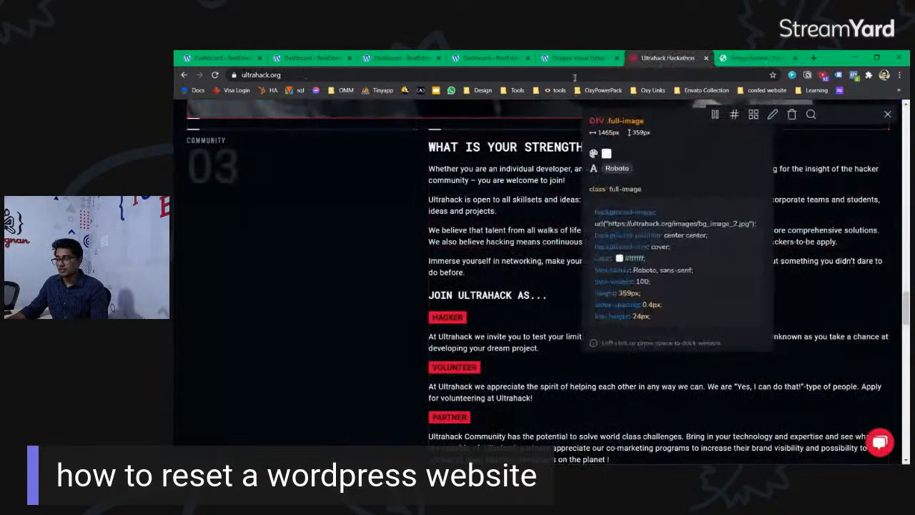
{"action": "left_click", "coordinate": [575, 58]}
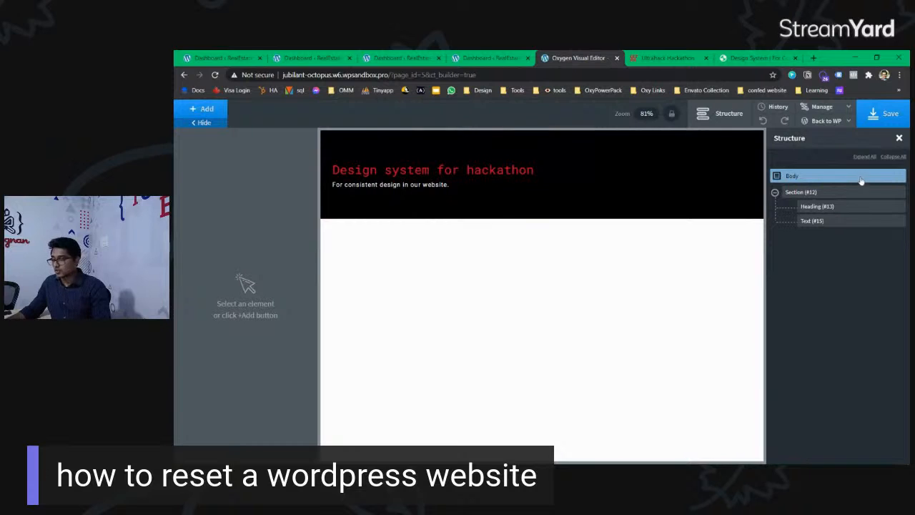
Check the font settings of the section's heading and of the text line below it.
{"action": "left_click", "coordinate": [786, 193]}
{"action": "left_click", "coordinate": [794, 176]}
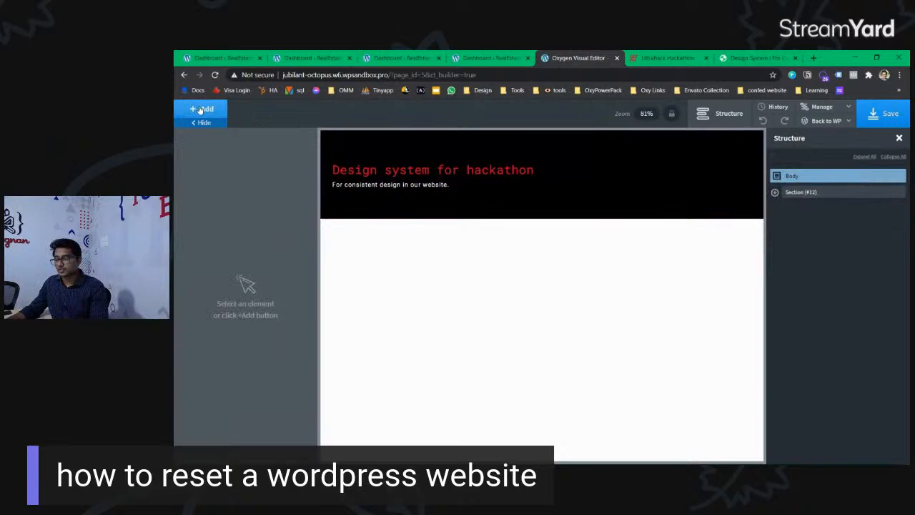
{"action": "left_click", "coordinate": [464, 178]}
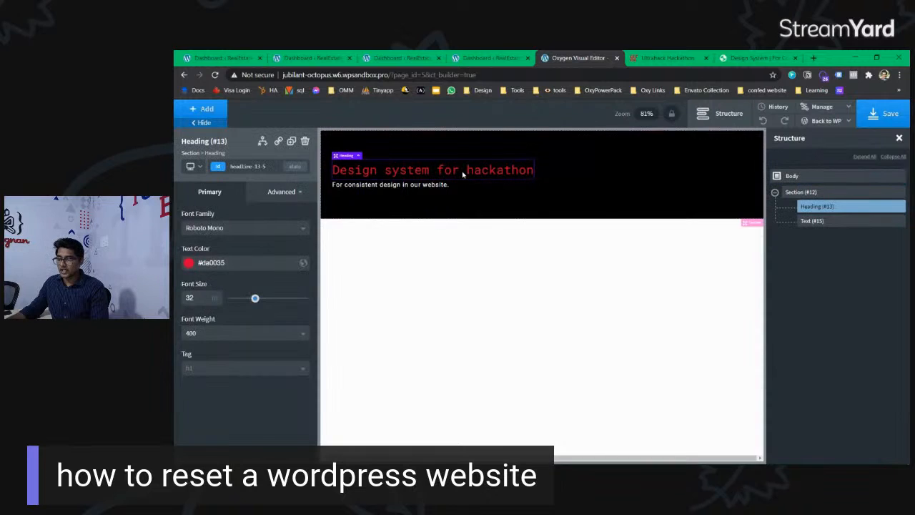
{"action": "left_click", "coordinate": [413, 185]}
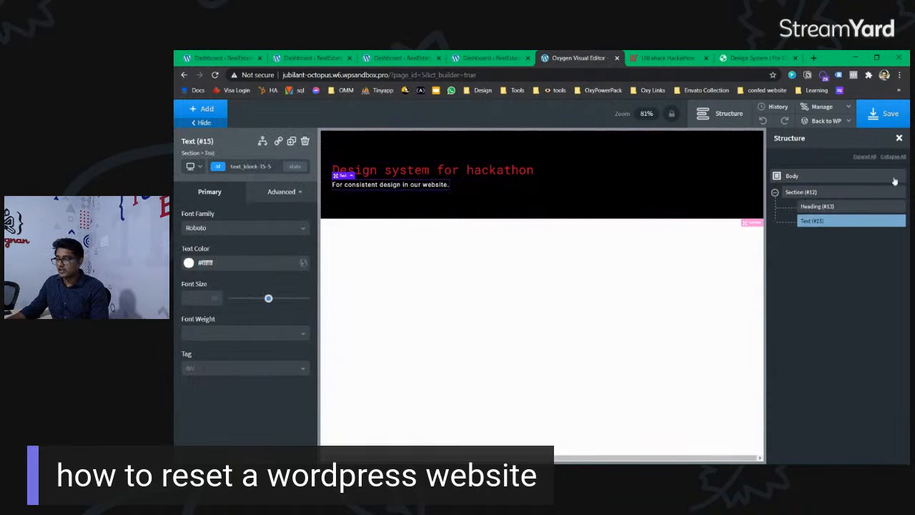
Collapse the header section in the structure tree and add a new empty section below it.
{"action": "left_click", "coordinate": [819, 192]}
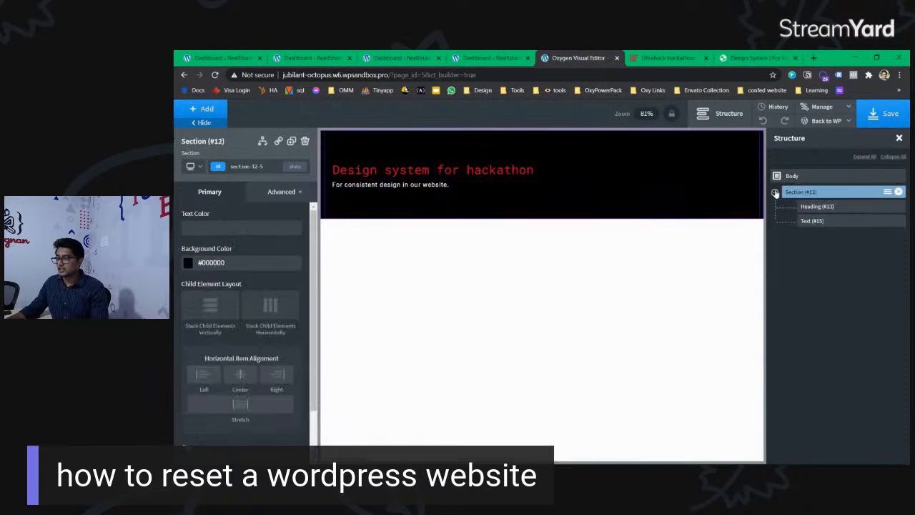
{"action": "left_click", "coordinate": [815, 193]}
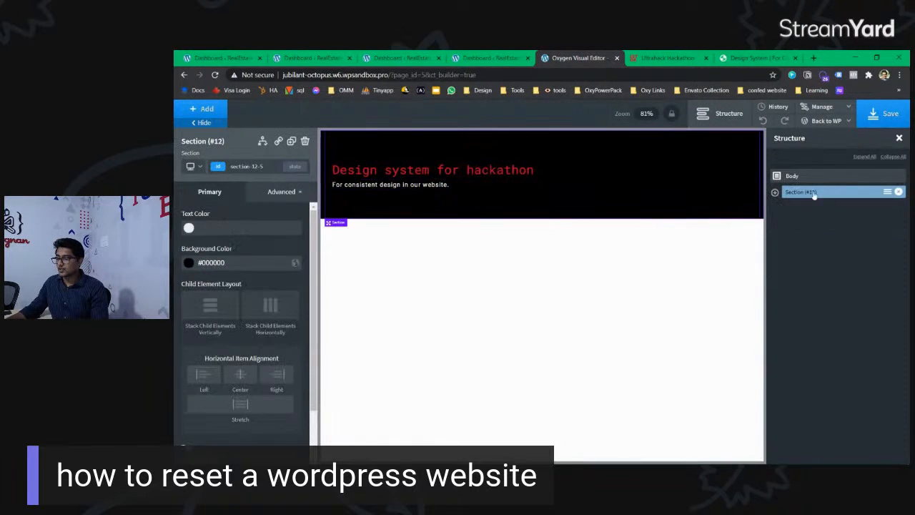
{"action": "left_click", "coordinate": [206, 109]}
{"action": "type", "text": "sec"}
{"action": "left_click", "coordinate": [214, 168]}
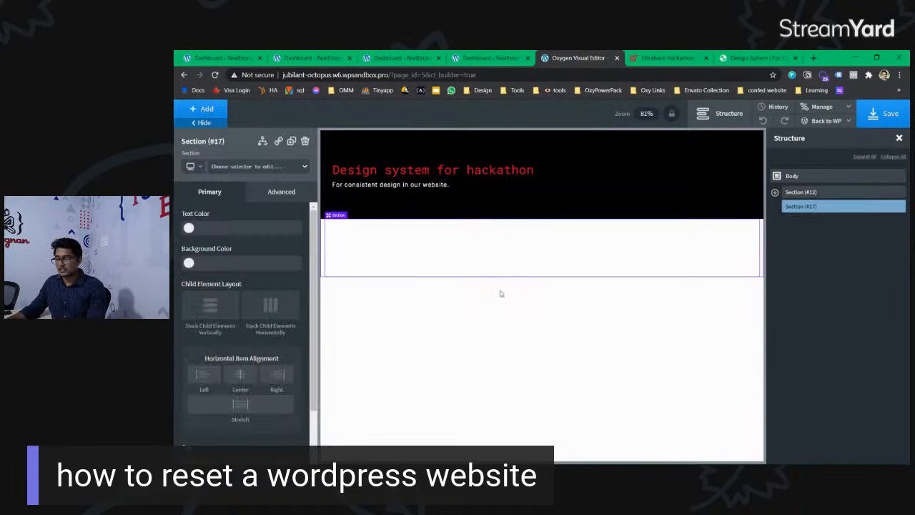
{"action": "left_click", "coordinate": [206, 108]}
{"action": "type", "text": "divi"}
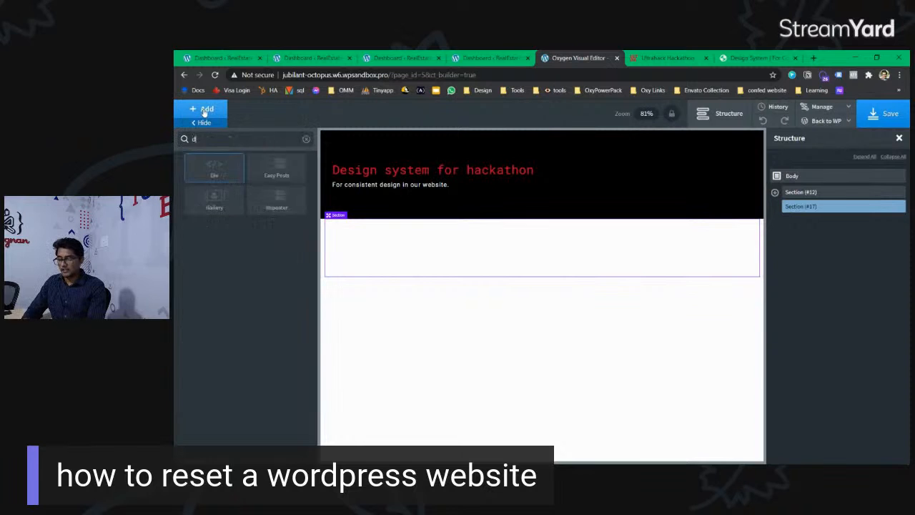
{"action": "key", "text": "BackSpace"}
{"action": "key", "text": "BackSpace"}
{"action": "key", "text": "BackSpace"}
{"action": "key", "text": "BackSpace"}
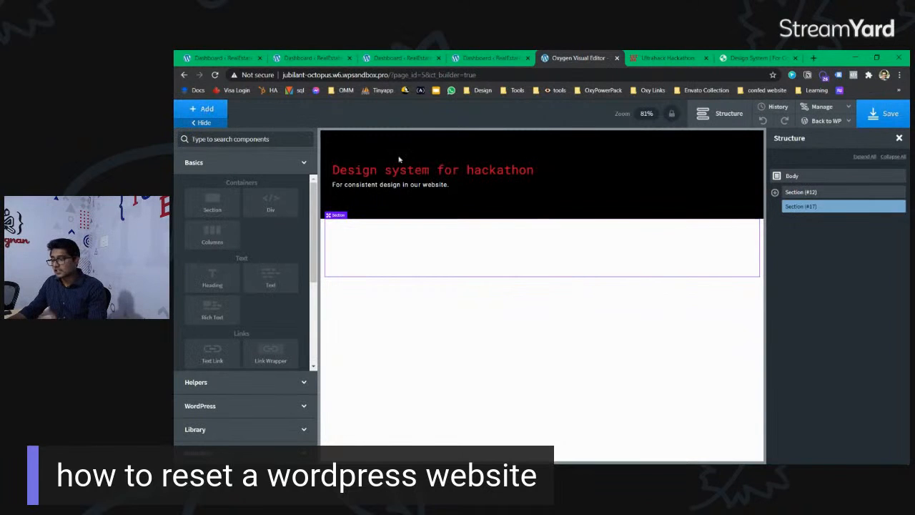
Examine the Colors block on the reference design system page, including its heading and the primary, mid and pale circle labels.
{"action": "left_click", "coordinate": [737, 58]}
{"action": "scroll", "coordinate": [572, 264], "scroll_direction": "down", "scroll_amount": 2}
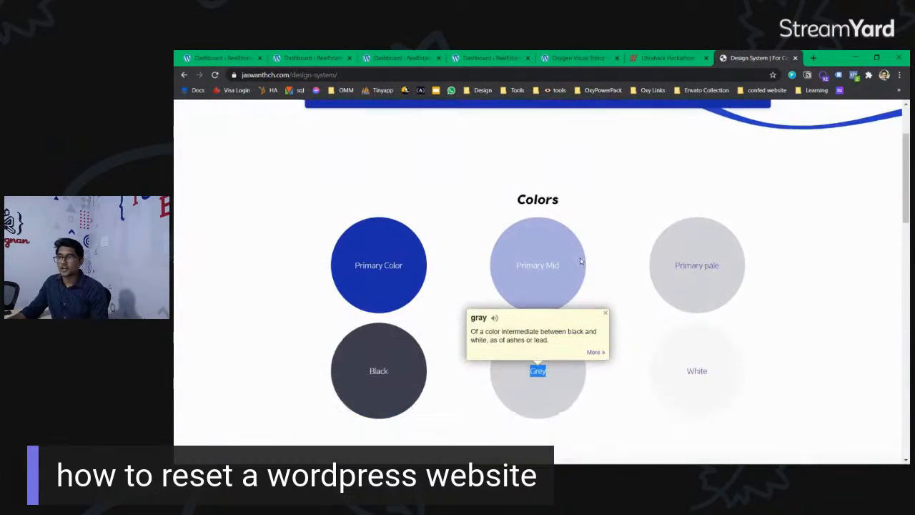
{"action": "left_click_drag", "start_coordinate": [306, 132], "coordinate": [847, 349]}
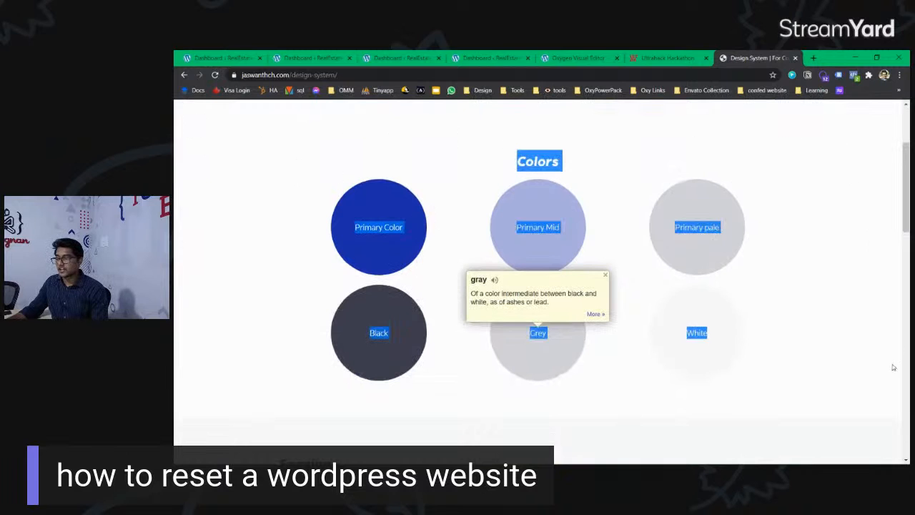
{"action": "left_click", "coordinate": [271, 152]}
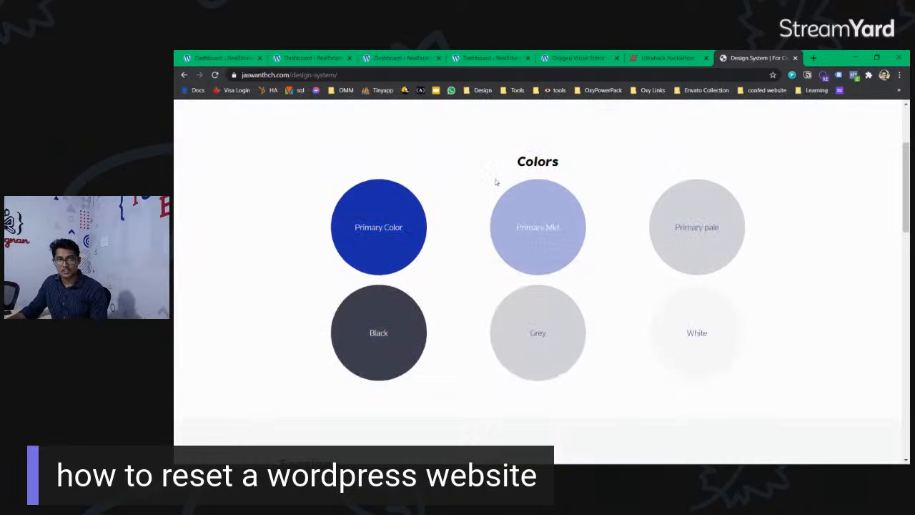
{"action": "double_click", "coordinate": [531, 163]}
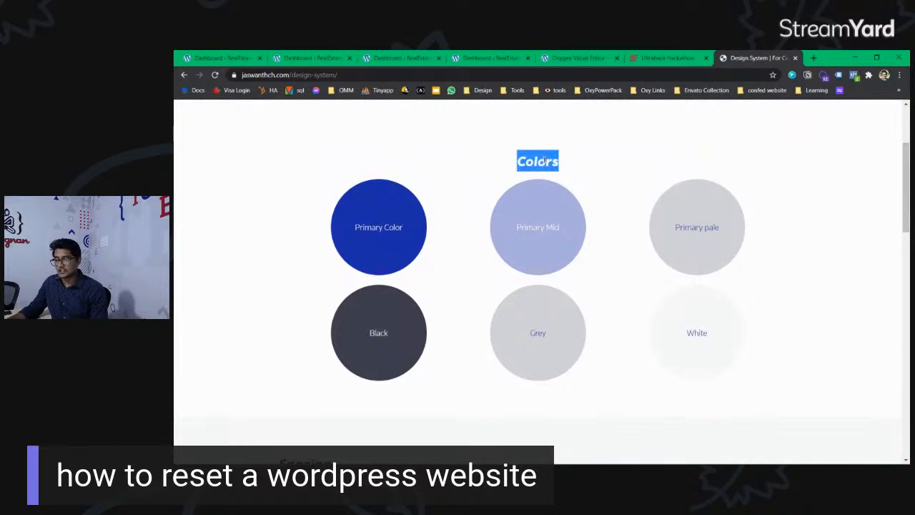
{"action": "triple_click", "coordinate": [386, 227]}
{"action": "left_click_drag", "start_coordinate": [516, 227], "coordinate": [559, 228]}
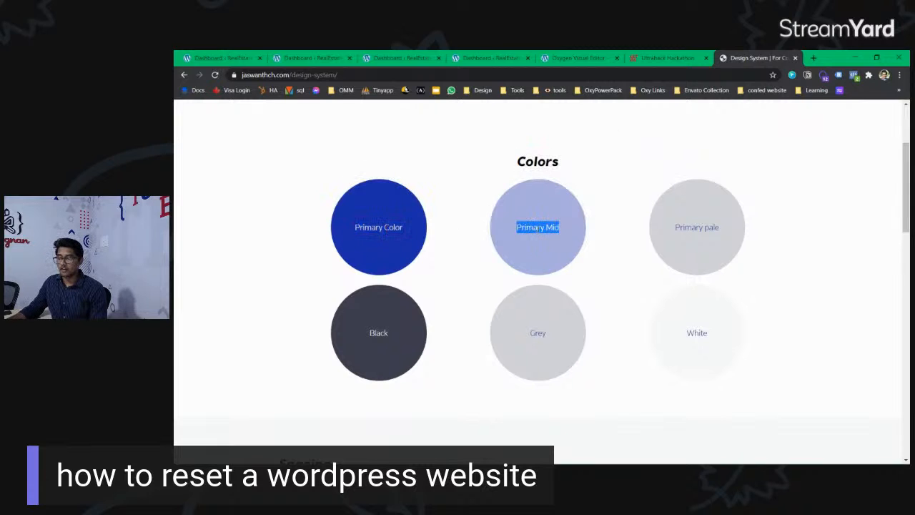
{"action": "double_click", "coordinate": [540, 228]}
{"action": "double_click", "coordinate": [540, 228]}
{"action": "left_click_drag", "start_coordinate": [560, 228], "coordinate": [516, 229]}
{"action": "left_click", "coordinate": [713, 235]}
{"action": "triple_click", "coordinate": [712, 233]}
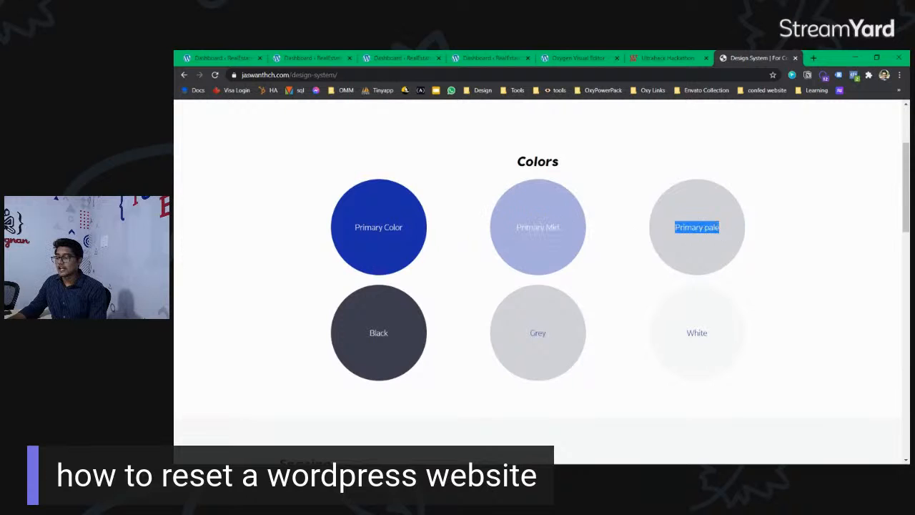
{"action": "left_click", "coordinate": [674, 228]}
{"action": "triple_click", "coordinate": [715, 230]}
{"action": "left_click", "coordinate": [694, 227]}
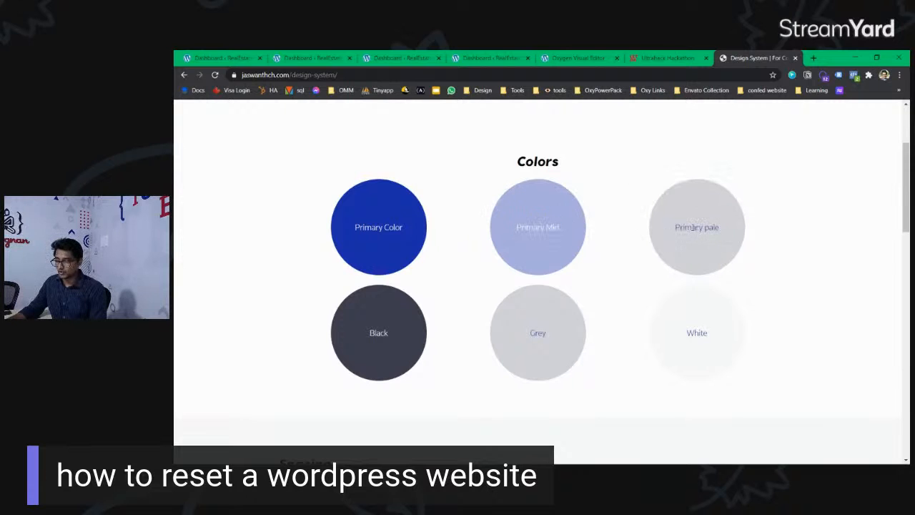
{"action": "double_click", "coordinate": [366, 226]}
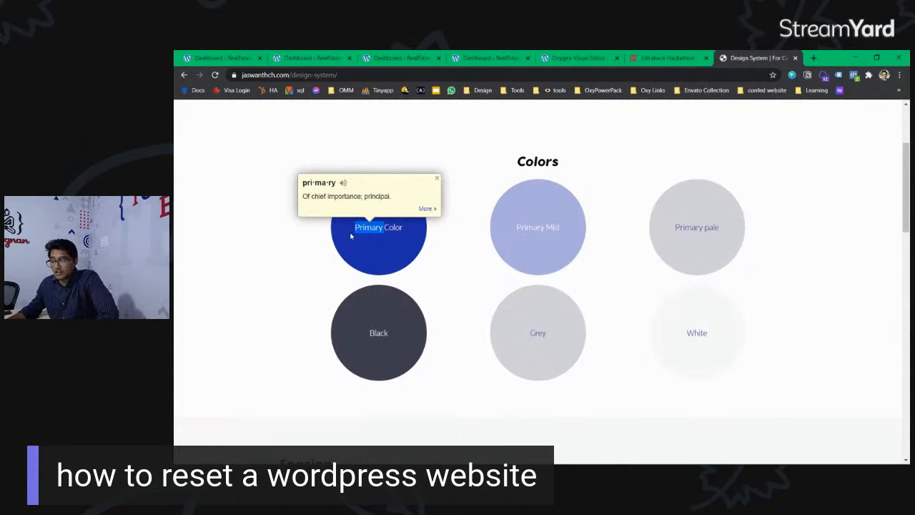
{"action": "left_click", "coordinate": [384, 226]}
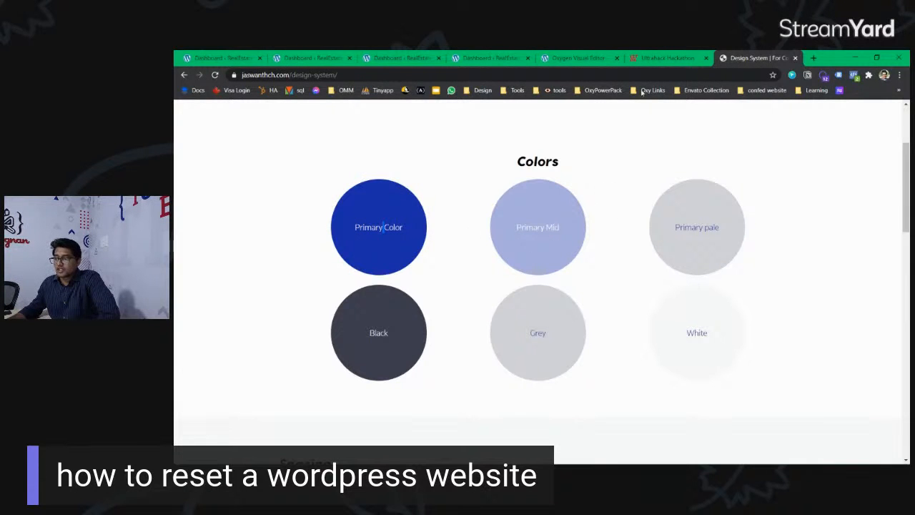
Return to the Oxygen editor and add a div inside the new empty section.
{"action": "left_click", "coordinate": [539, 60]}
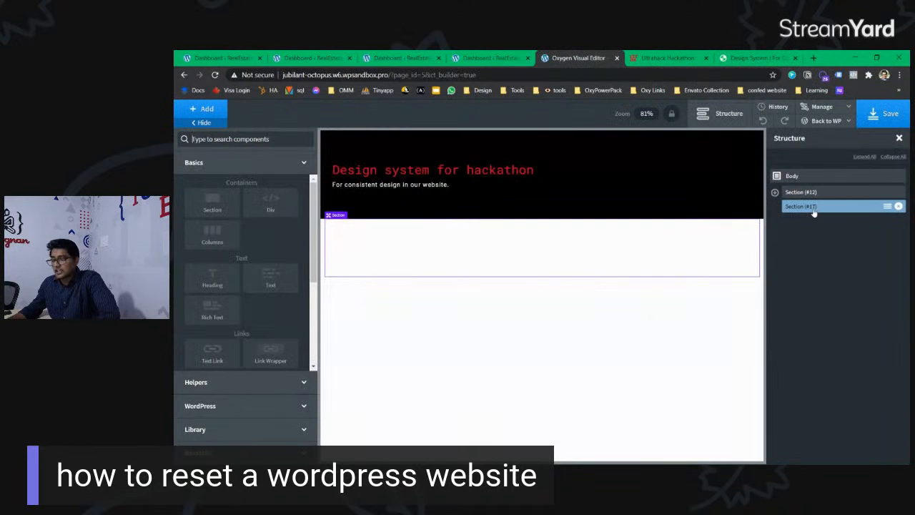
{"action": "left_click", "coordinate": [203, 109]}
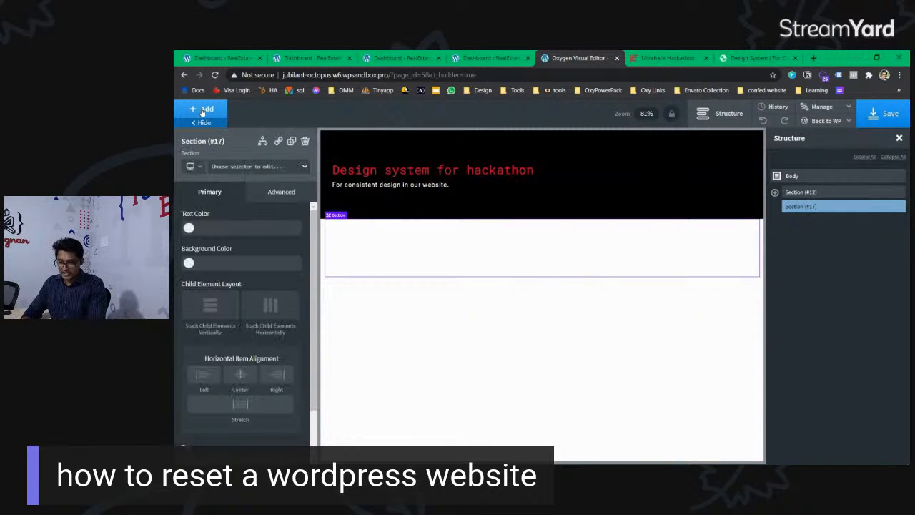
{"action": "left_click", "coordinate": [203, 111]}
{"action": "type", "text": "div"}
{"action": "left_click", "coordinate": [214, 168]}
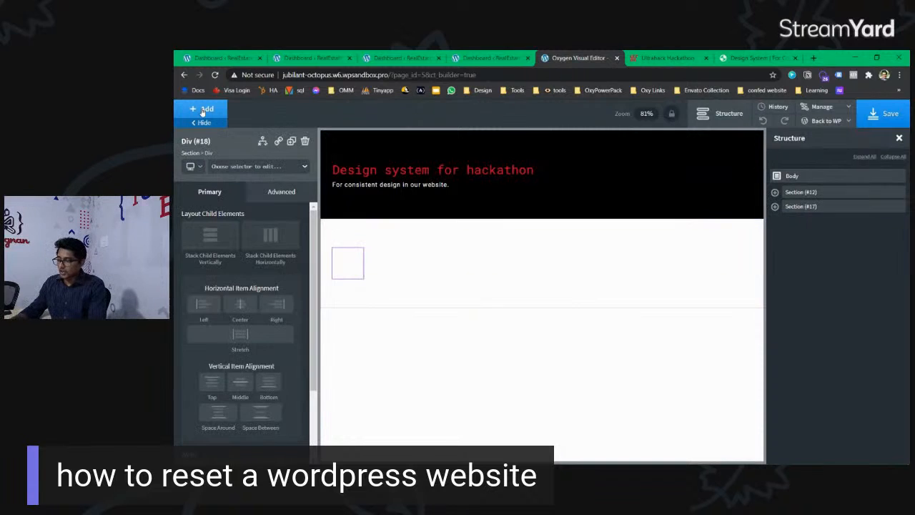
{"action": "left_click", "coordinate": [794, 207]}
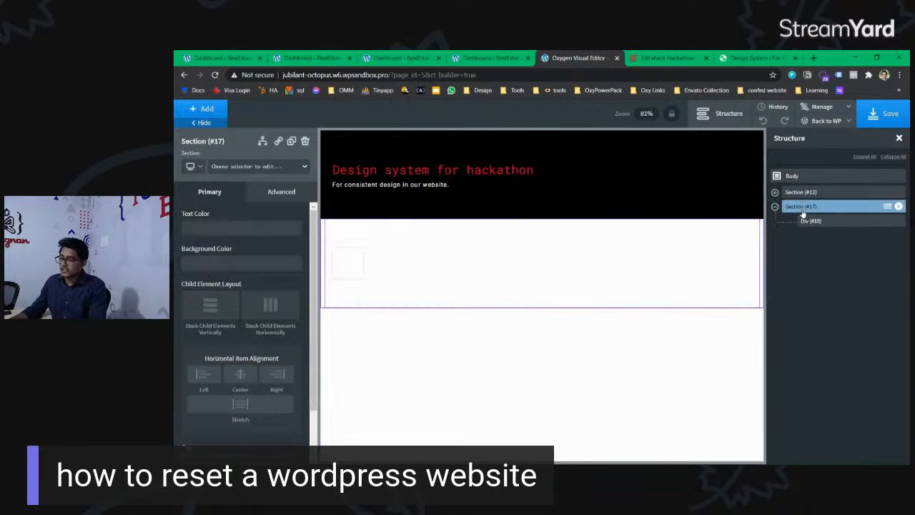
{"action": "left_click", "coordinate": [204, 110]}
{"action": "type", "text": "div"}
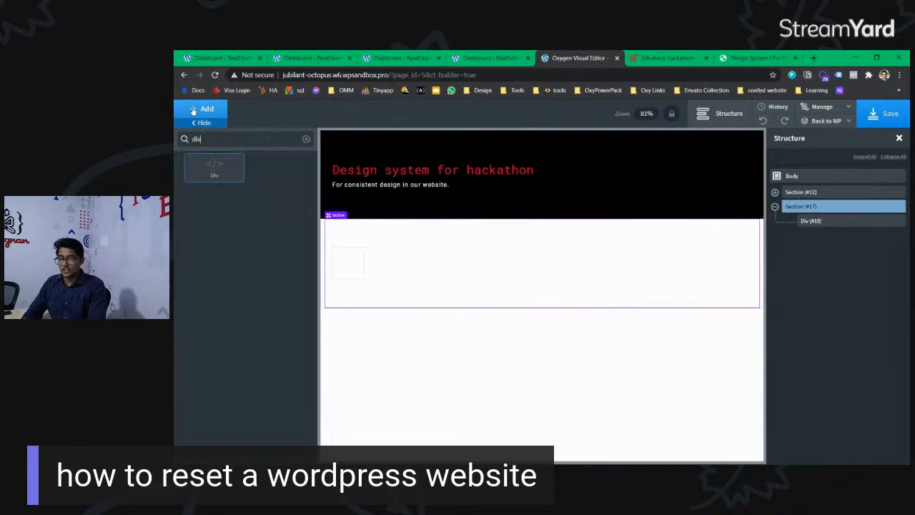
{"action": "key", "text": "Return"}
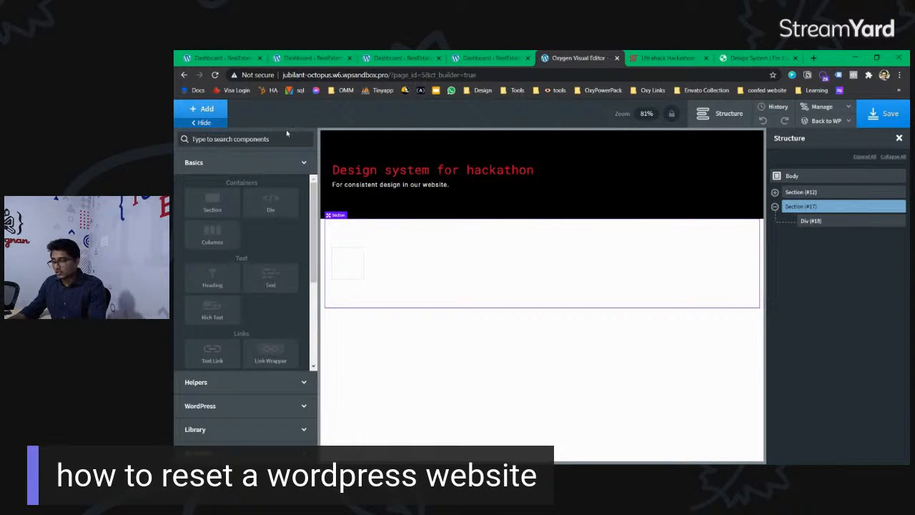
Size the new div in the second section, trying 300 by 300 px before settling on 200 px width and 200 px height.
{"action": "left_click", "coordinate": [844, 221]}
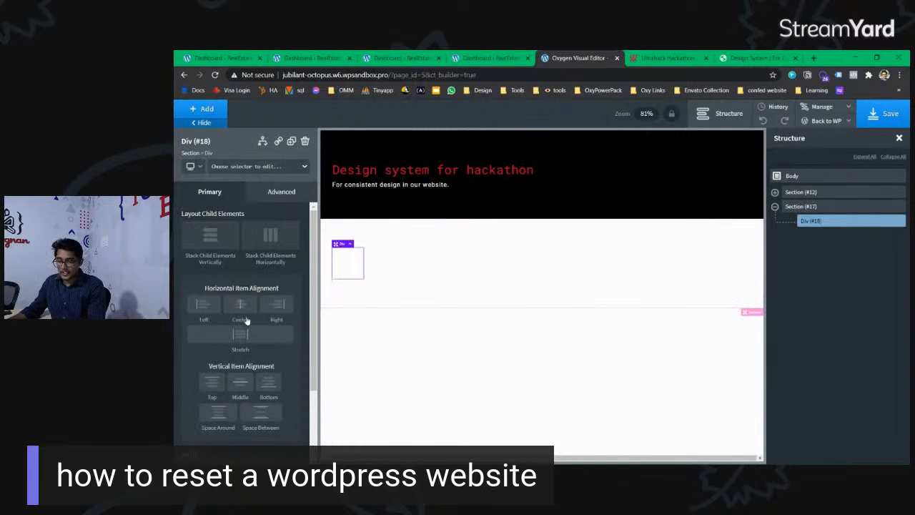
{"action": "left_click", "coordinate": [280, 193]}
{"action": "left_click", "coordinate": [228, 252]}
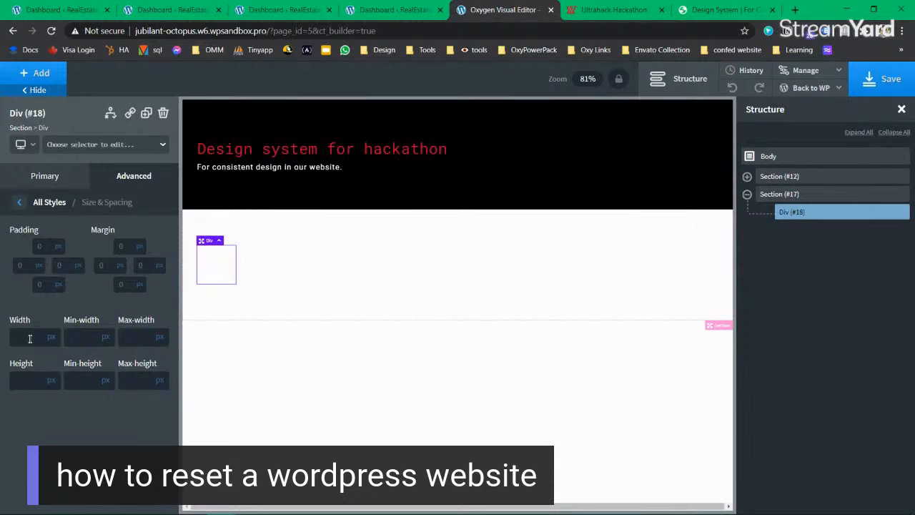
{"action": "type", "text": "300"}
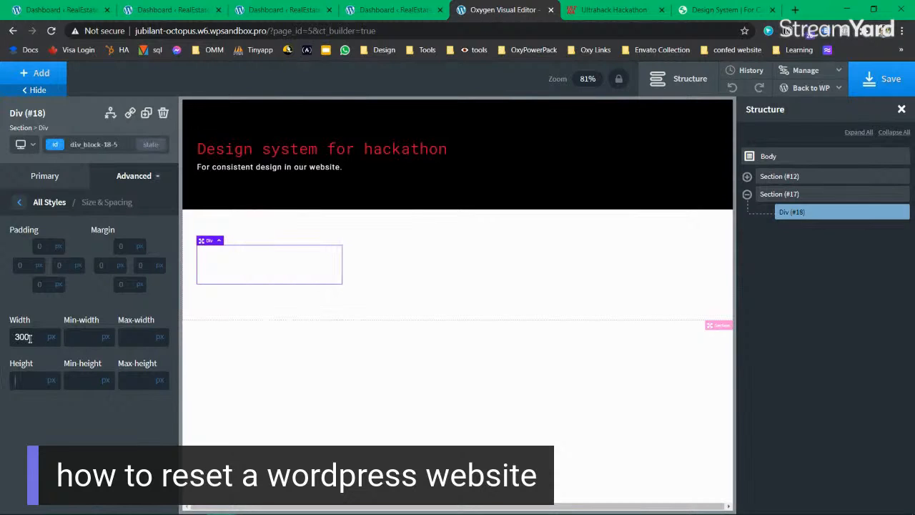
{"action": "type", "text": "300"}
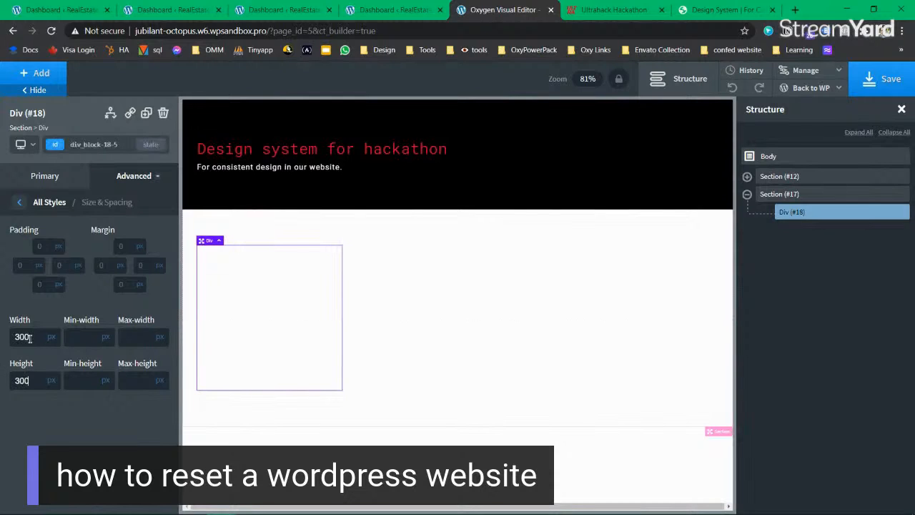
{"action": "double_click", "coordinate": [31, 331]}
{"action": "type", "text": "200"}
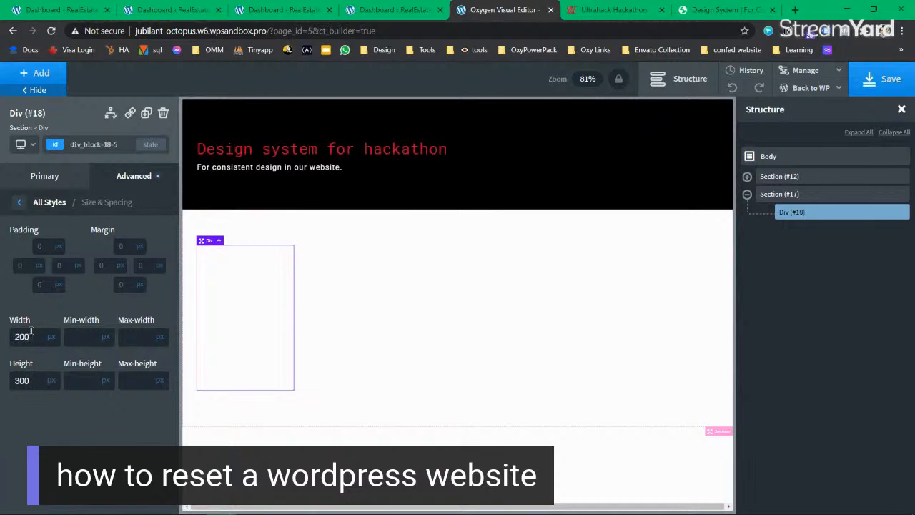
{"action": "key", "text": "Tab"}
{"action": "type", "text": "200"}
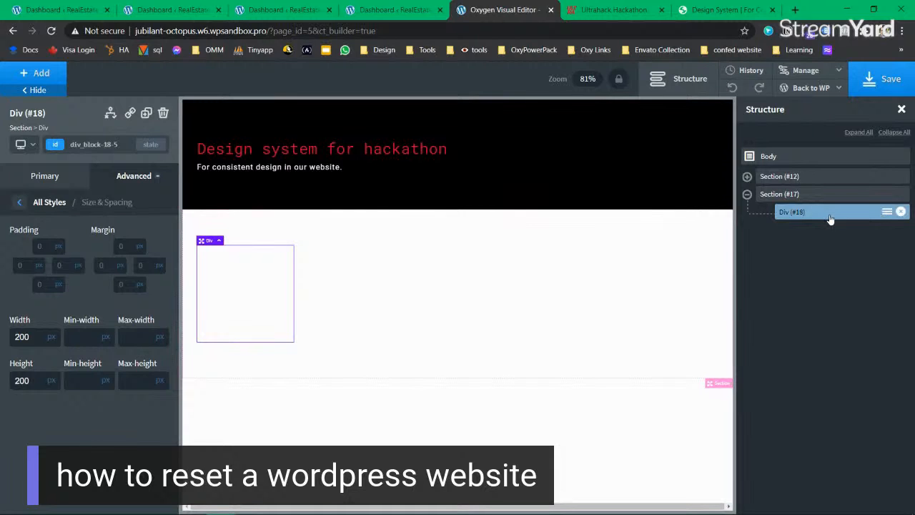
Round the div into a circle by setting its border radius to 100%.
{"action": "left_click", "coordinate": [56, 178]}
{"action": "left_click", "coordinate": [138, 177]}
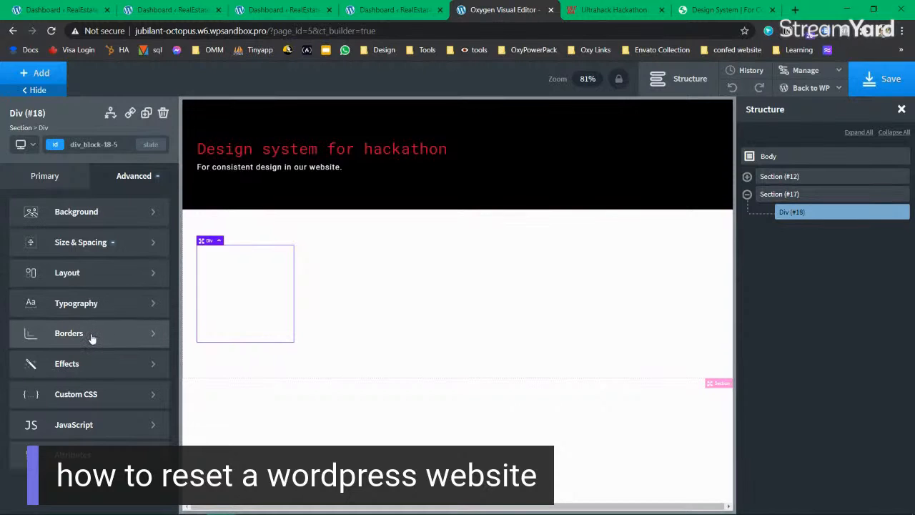
{"action": "left_click", "coordinate": [92, 336]}
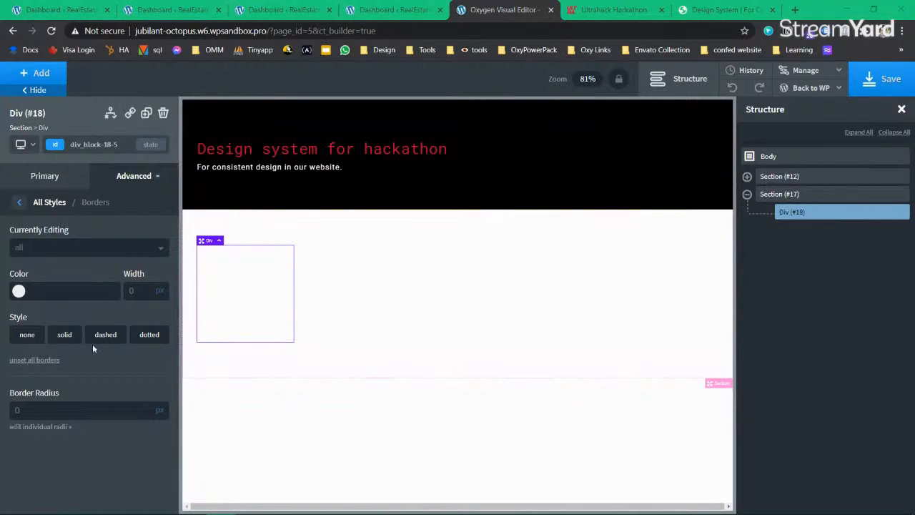
{"action": "left_click", "coordinate": [50, 176]}
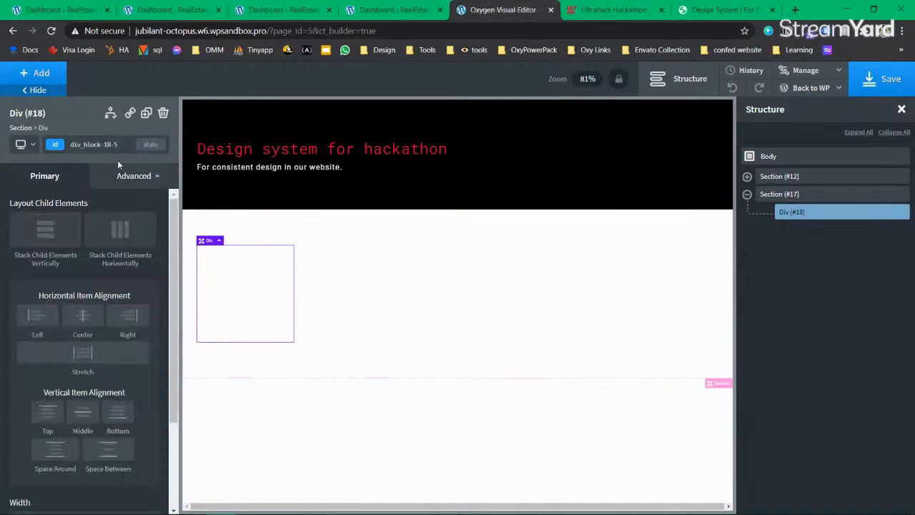
{"action": "left_click", "coordinate": [143, 179]}
{"action": "left_click", "coordinate": [69, 213]}
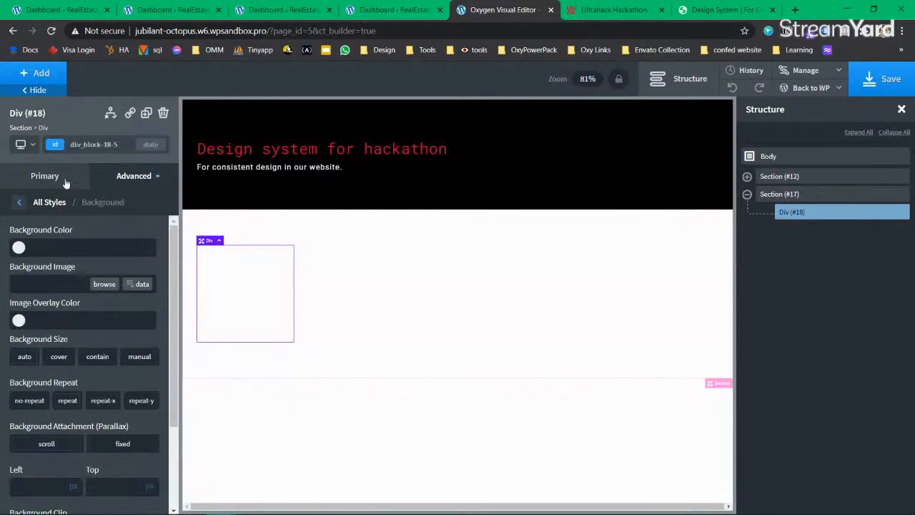
{"action": "left_click", "coordinate": [65, 179]}
{"action": "left_click", "coordinate": [148, 177]}
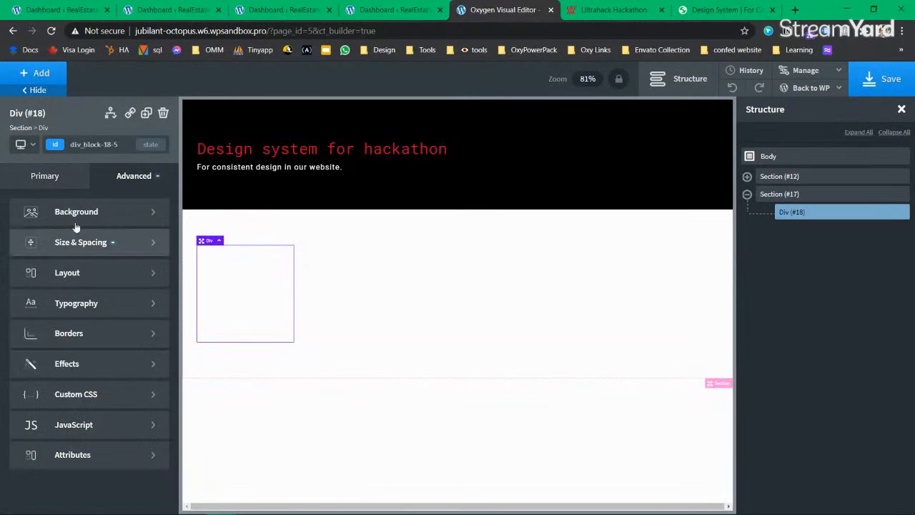
{"action": "left_click", "coordinate": [79, 335]}
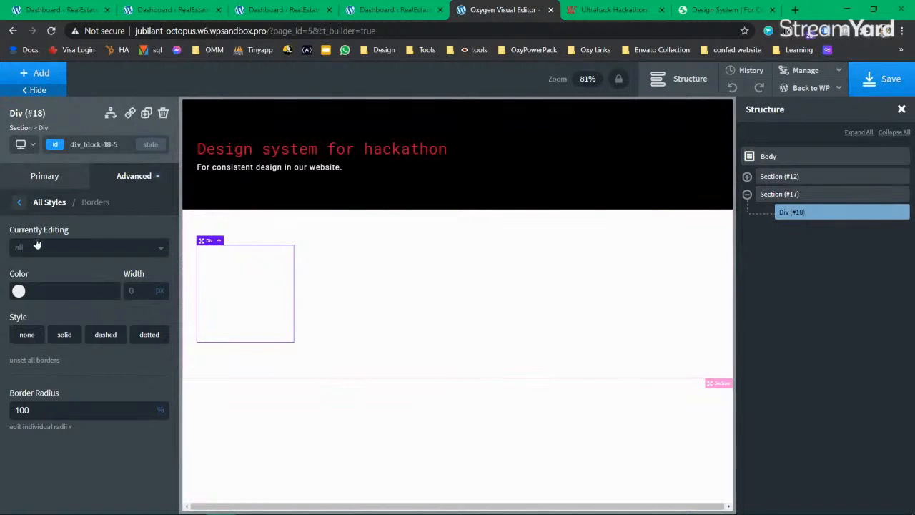
Copy the header title's red and set it as the new div's background color, #da0035.
{"action": "left_click", "coordinate": [130, 176]}
{"action": "left_click", "coordinate": [70, 216]}
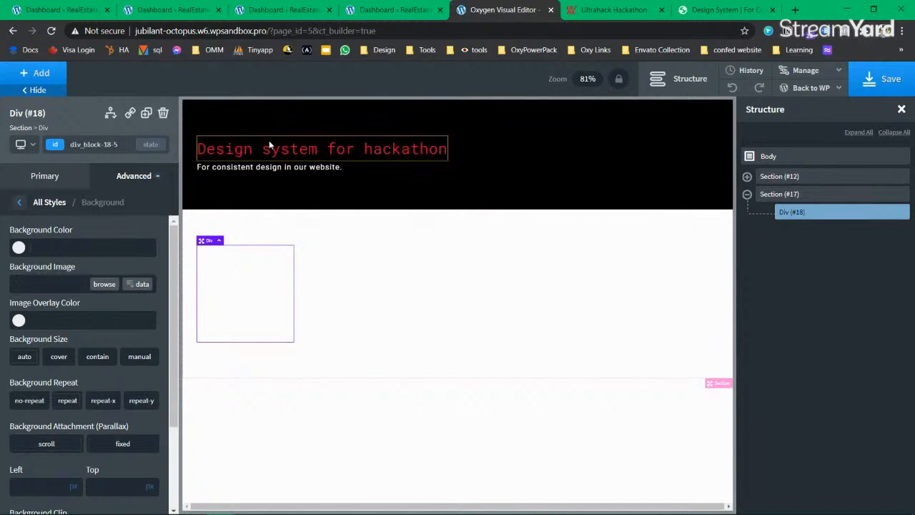
{"action": "left_click", "coordinate": [304, 148]}
{"action": "key", "text": "ctrl+a"}
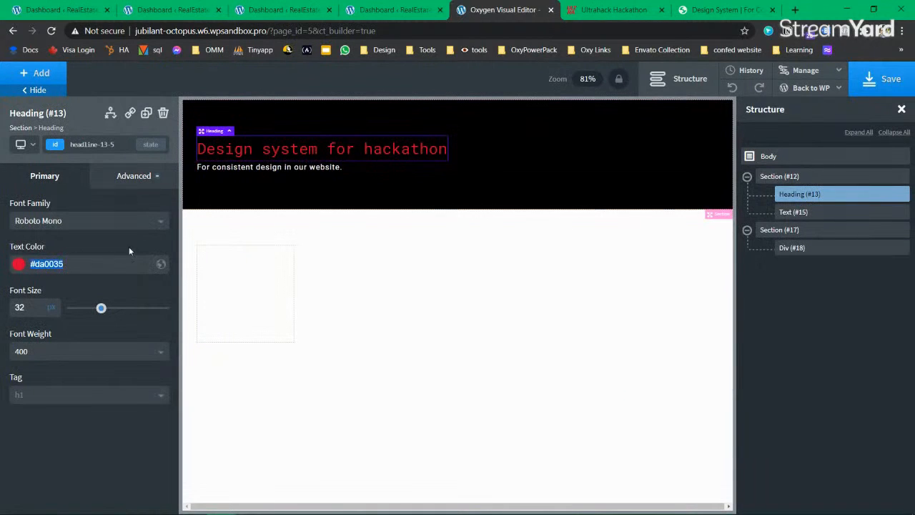
{"action": "left_click", "coordinate": [817, 251]}
{"action": "left_click", "coordinate": [375, 150]}
{"action": "left_click", "coordinate": [792, 250]}
{"action": "scroll", "coordinate": [143, 361], "scroll_direction": "down", "scroll_amount": 2}
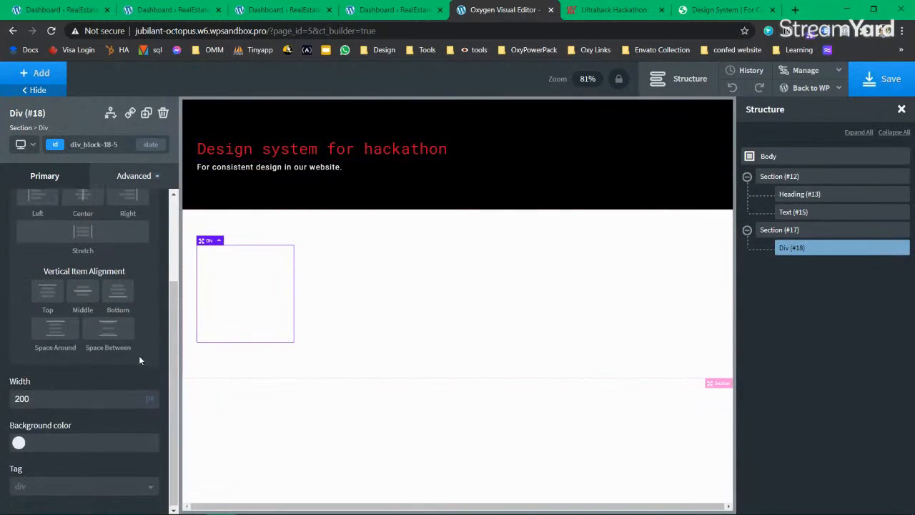
{"action": "type", "text": "#ea0f35"}
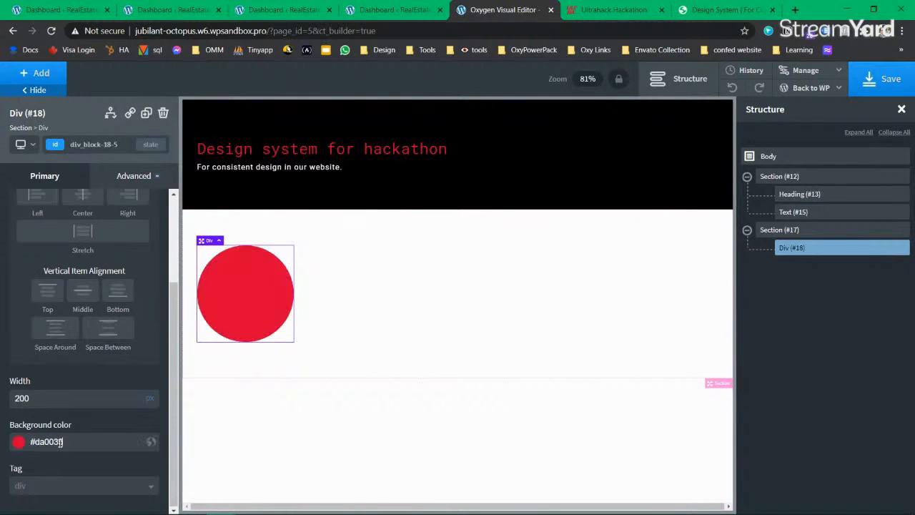
{"action": "left_click", "coordinate": [440, 304]}
Duplicate the red circle twice within the second section.
{"action": "left_click", "coordinate": [238, 295]}
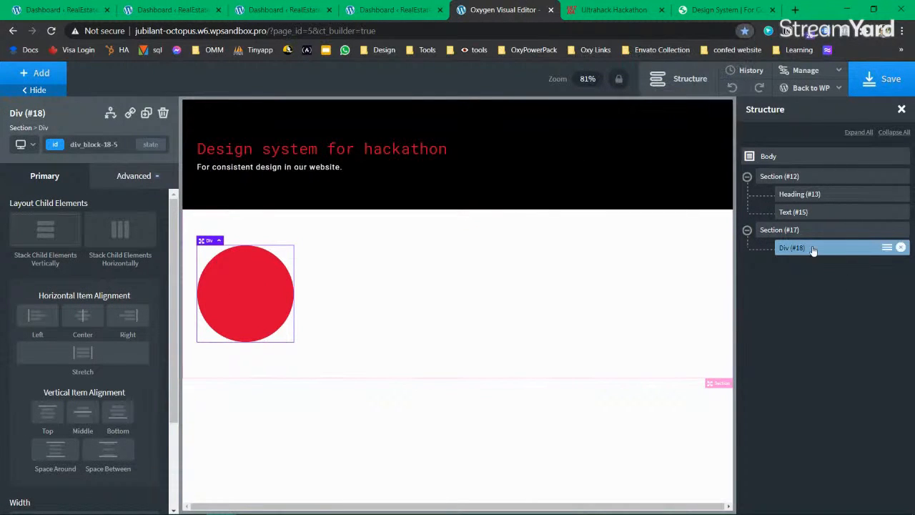
{"action": "left_click", "coordinate": [146, 113]}
{"action": "left_click", "coordinate": [146, 113]}
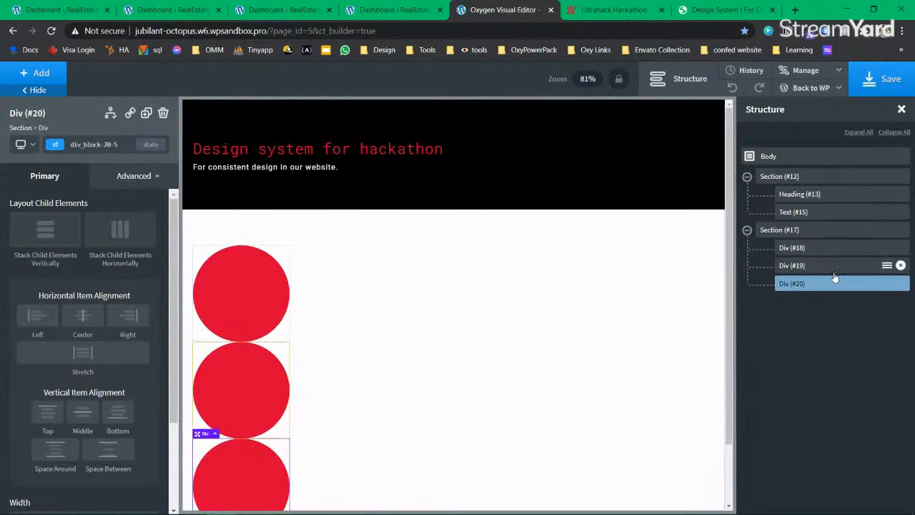
Stack the second section's circles horizontally and align them with Space Around.
{"action": "left_click", "coordinate": [811, 234]}
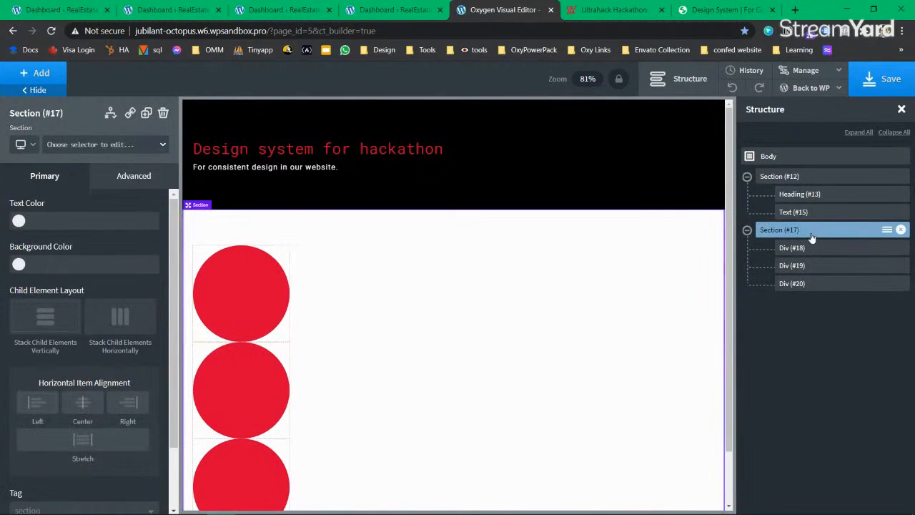
{"action": "left_click", "coordinate": [122, 320]}
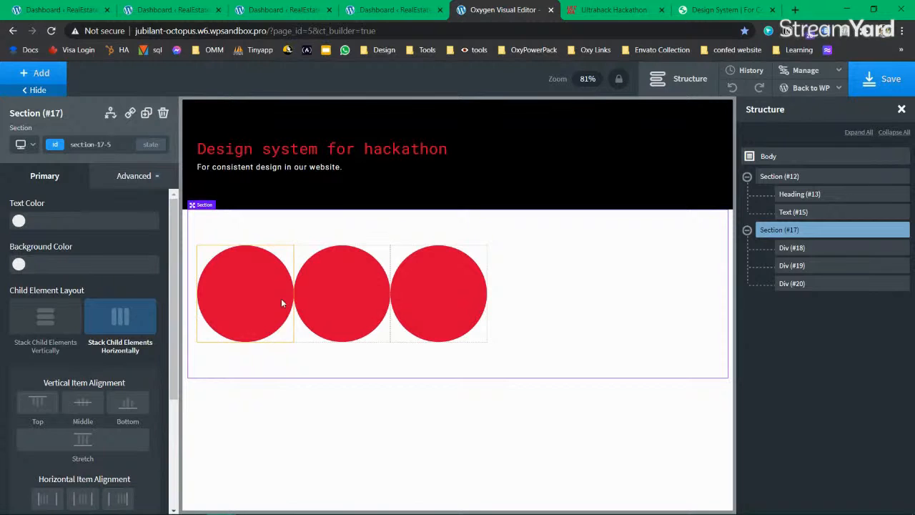
{"action": "scroll", "coordinate": [91, 369], "scroll_direction": "down", "scroll_amount": 2}
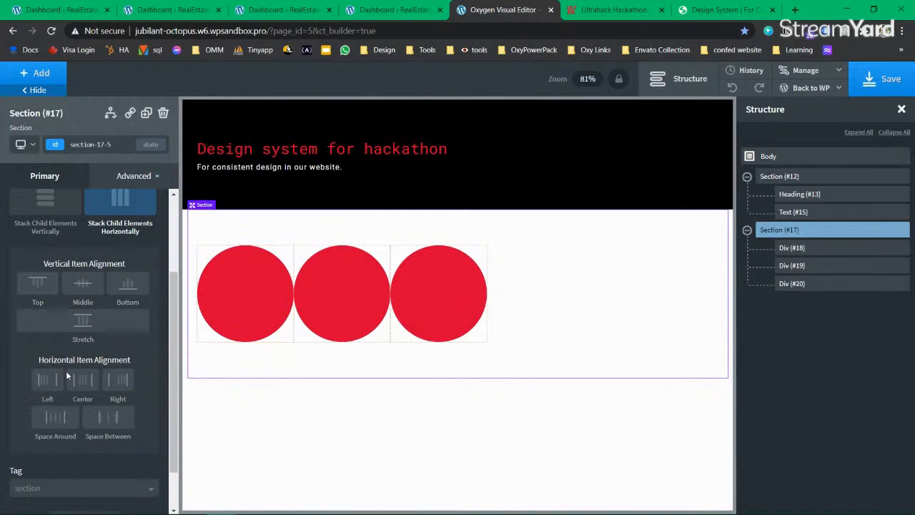
{"action": "left_click", "coordinate": [62, 421]}
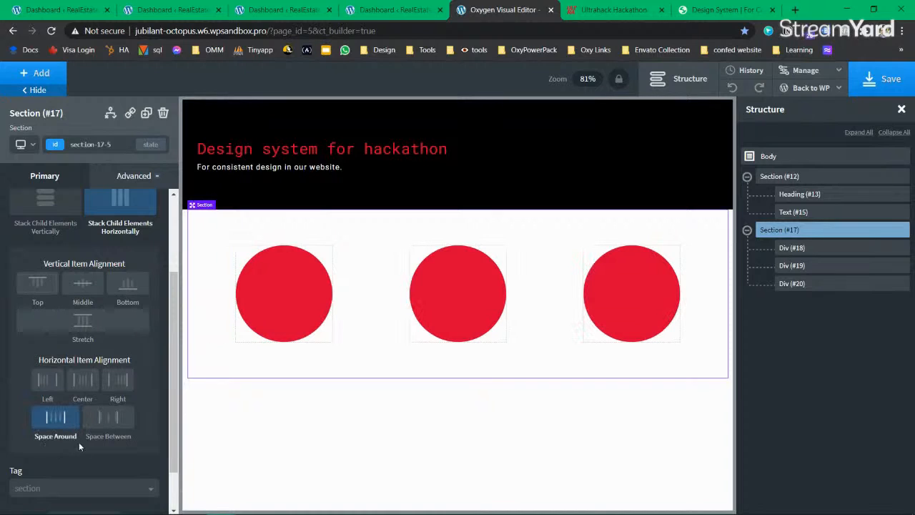
Compare Space Between with Space Around for the row of circles, ending on Space Around.
{"action": "left_click", "coordinate": [110, 419]}
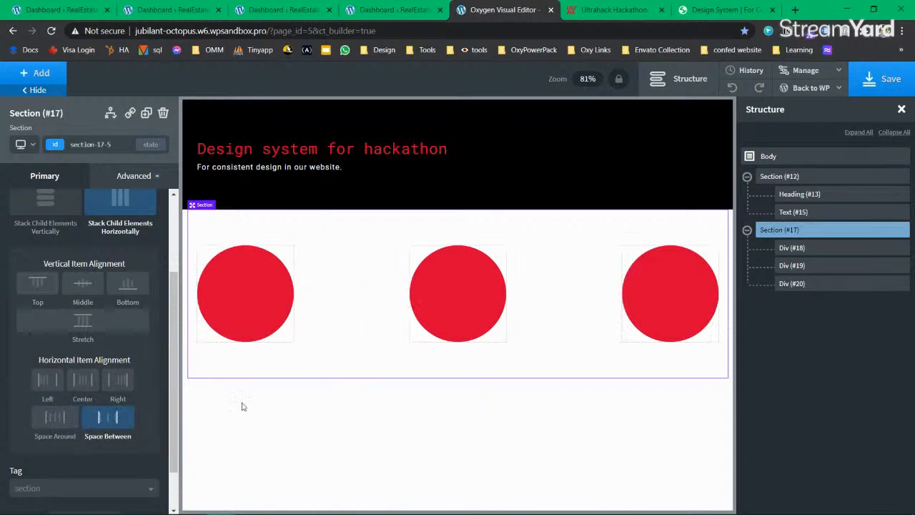
{"action": "left_click", "coordinate": [77, 418]}
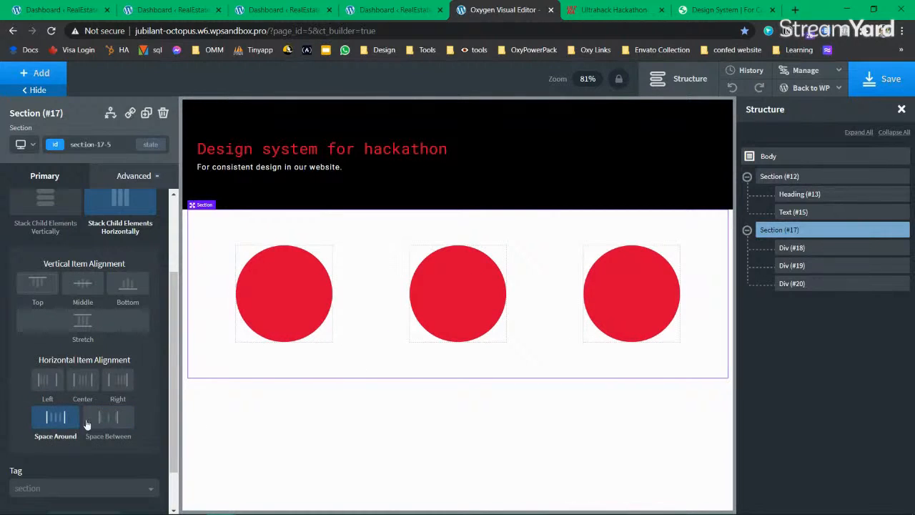
{"action": "left_click", "coordinate": [118, 421]}
{"action": "left_click", "coordinate": [57, 420]}
{"action": "left_click", "coordinate": [113, 422]}
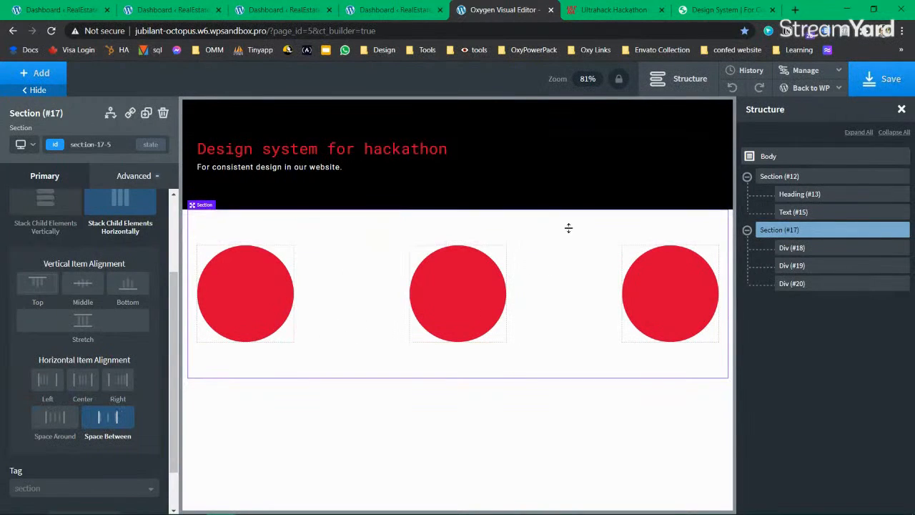
{"action": "left_click", "coordinate": [57, 421]}
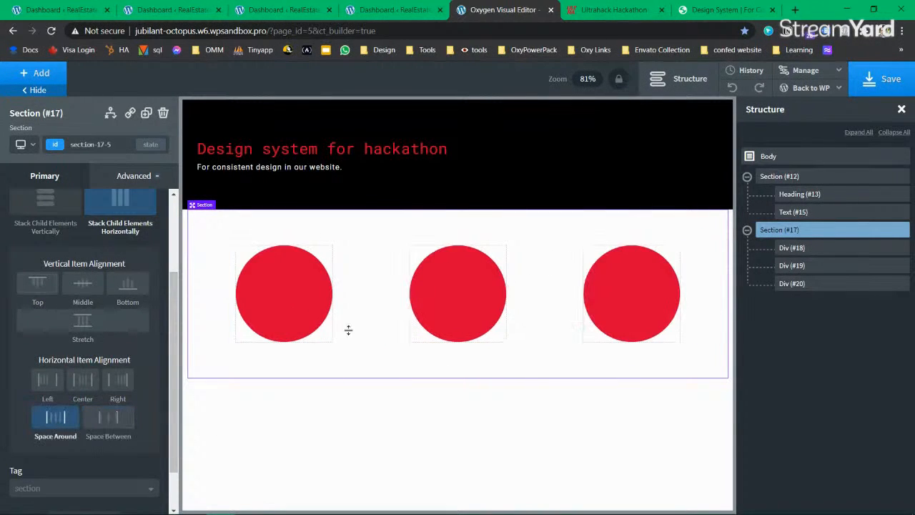
Set the middle circle's background color to #000.
{"action": "left_click", "coordinate": [468, 297]}
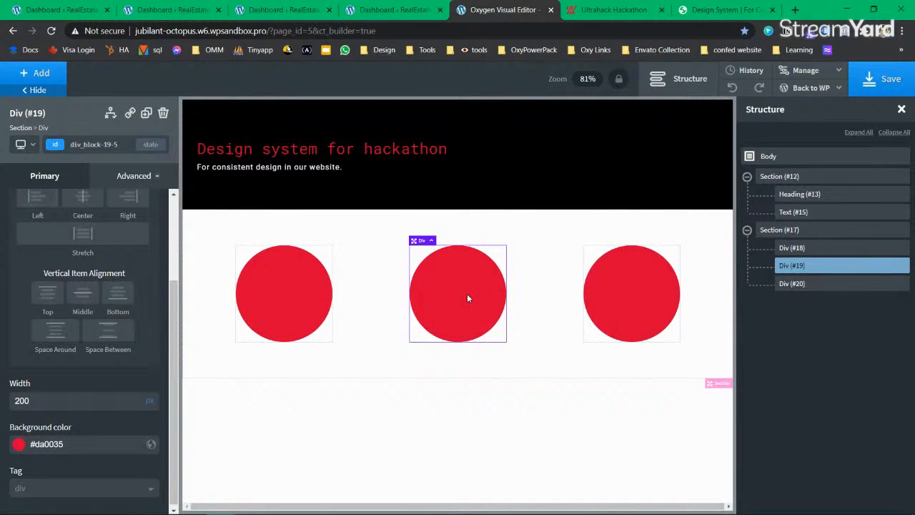
{"action": "triple_click", "coordinate": [76, 445]}
{"action": "type", "text": "#"}
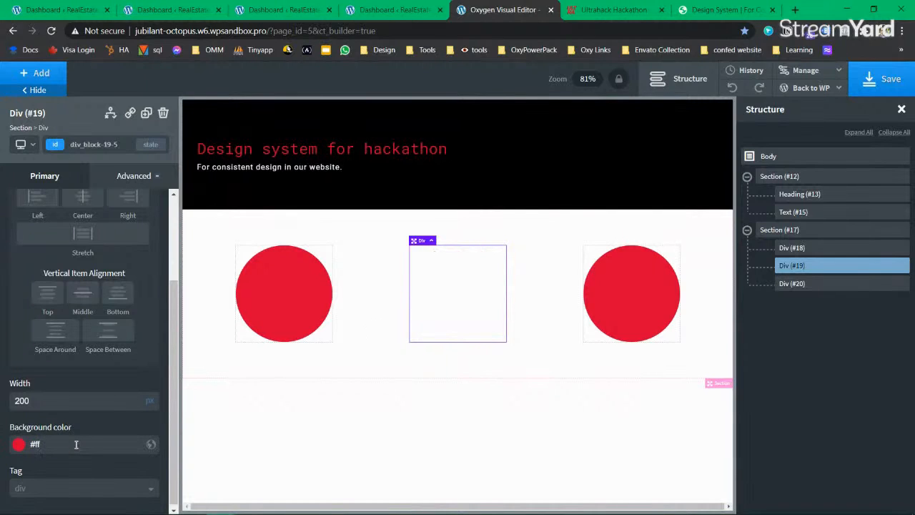
{"action": "type", "text": "000"}
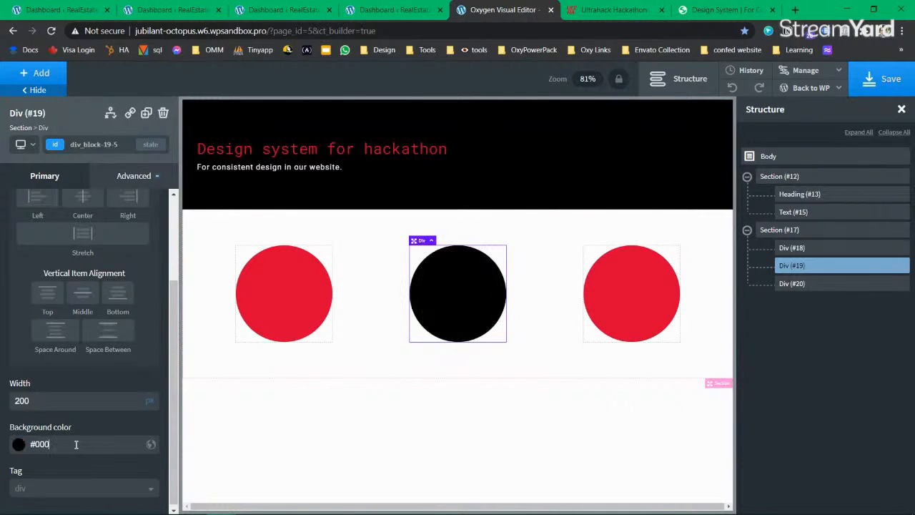
Look through the Ultrahack website to see which other colors it uses.
{"action": "left_click", "coordinate": [616, 10]}
{"action": "scroll", "coordinate": [473, 293], "scroll_direction": "down", "scroll_amount": 15}
{"action": "key", "text": "Escape"}
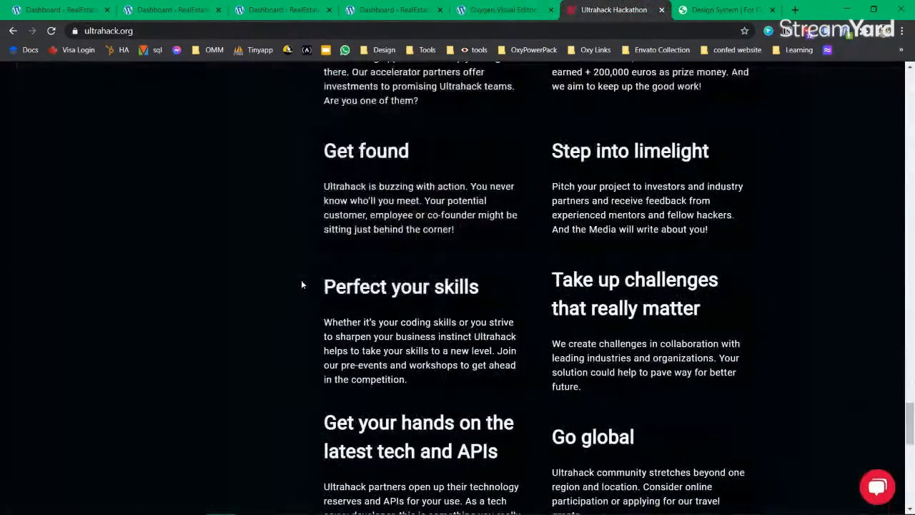
{"action": "scroll", "coordinate": [343, 250], "scroll_direction": "down", "scroll_amount": 20}
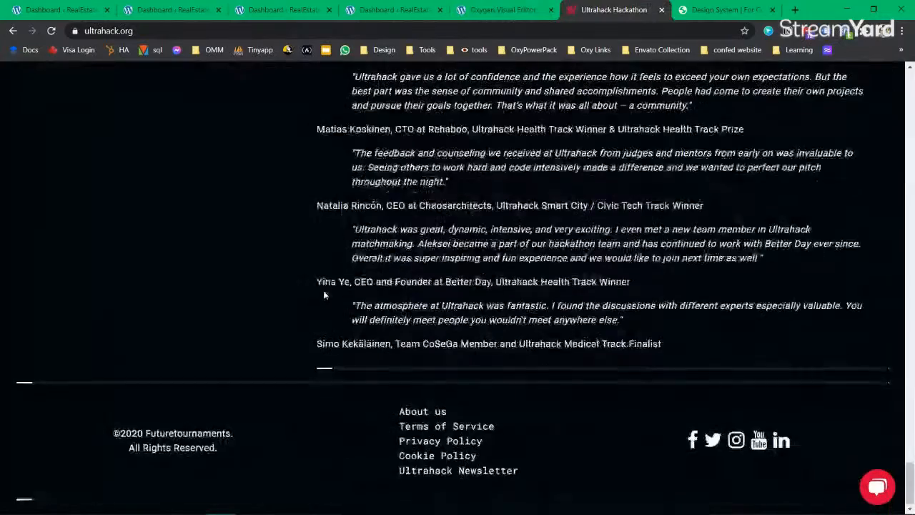
{"action": "left_click_drag", "start_coordinate": [910, 489], "coordinate": [912, 93]}
{"action": "scroll", "coordinate": [340, 164], "scroll_direction": "down", "scroll_amount": 5}
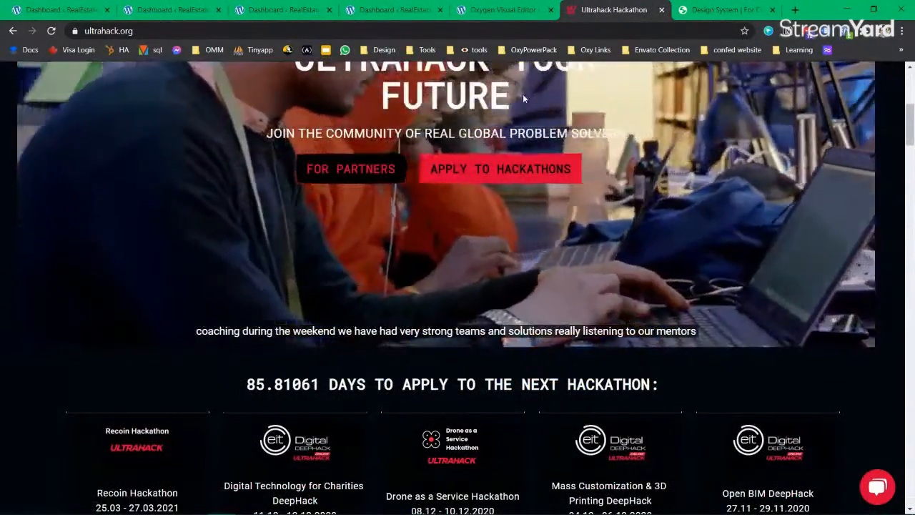
Return to the Oxygen editor, set the third circle's background color to #fff and save the page.
{"action": "left_click", "coordinate": [516, 15]}
{"action": "left_click", "coordinate": [647, 297]}
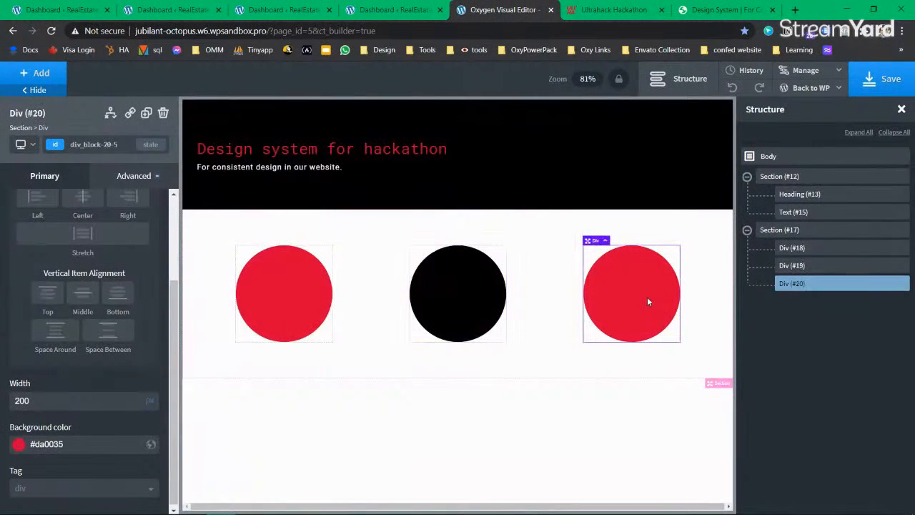
{"action": "left_click_drag", "start_coordinate": [68, 443], "coordinate": [39, 439]}
{"action": "key", "text": "BackSpace"}
{"action": "type", "text": "fff"}
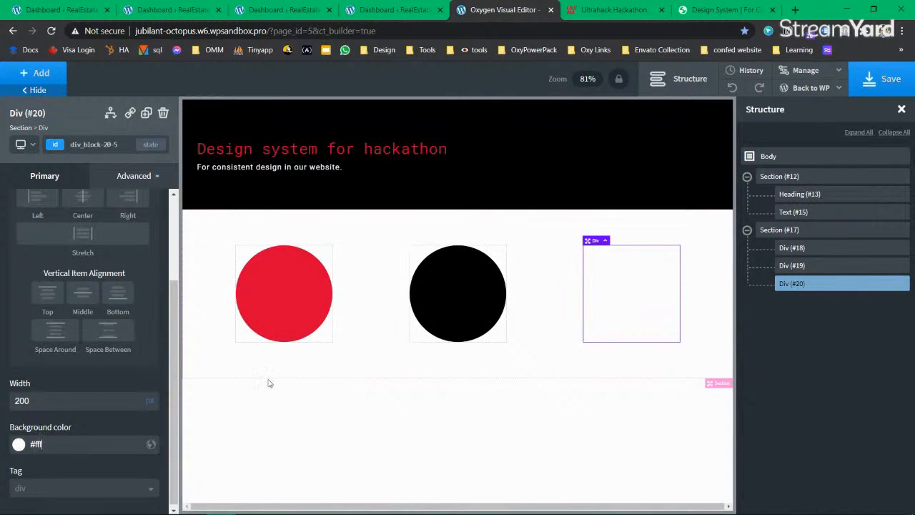
{"action": "left_click", "coordinate": [702, 260]}
{"action": "left_click", "coordinate": [637, 292]}
{"action": "left_click", "coordinate": [869, 90]}
Add a heading inside the red circle and set its font weight to 300.
{"action": "left_click", "coordinate": [833, 247]}
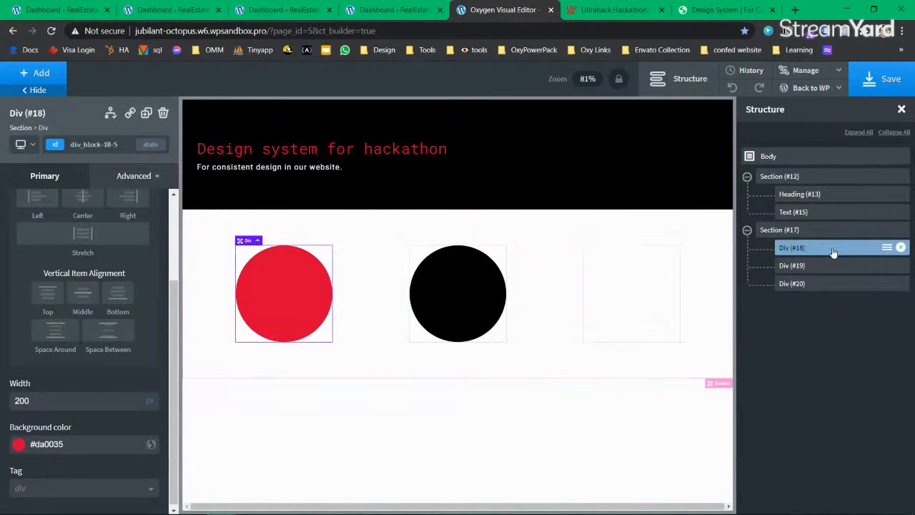
{"action": "left_click", "coordinate": [54, 75]}
{"action": "type", "text": "text"}
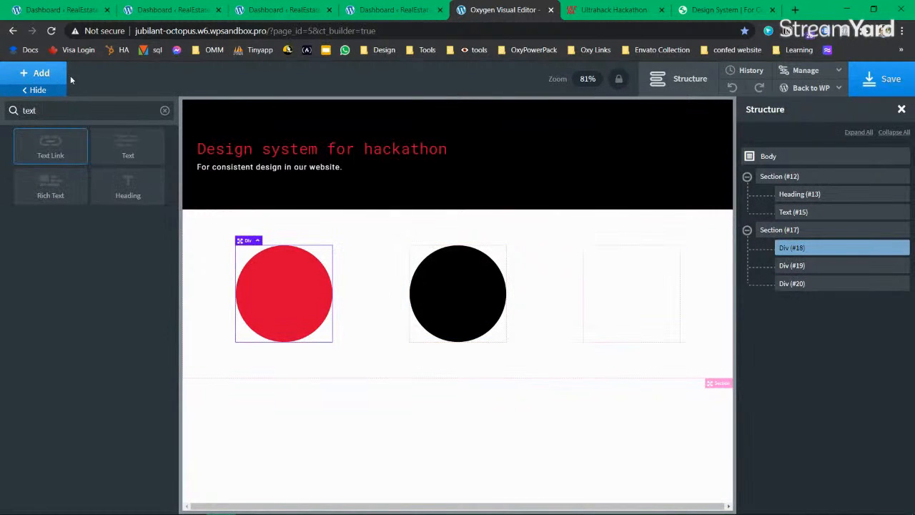
{"action": "left_click", "coordinate": [108, 195]}
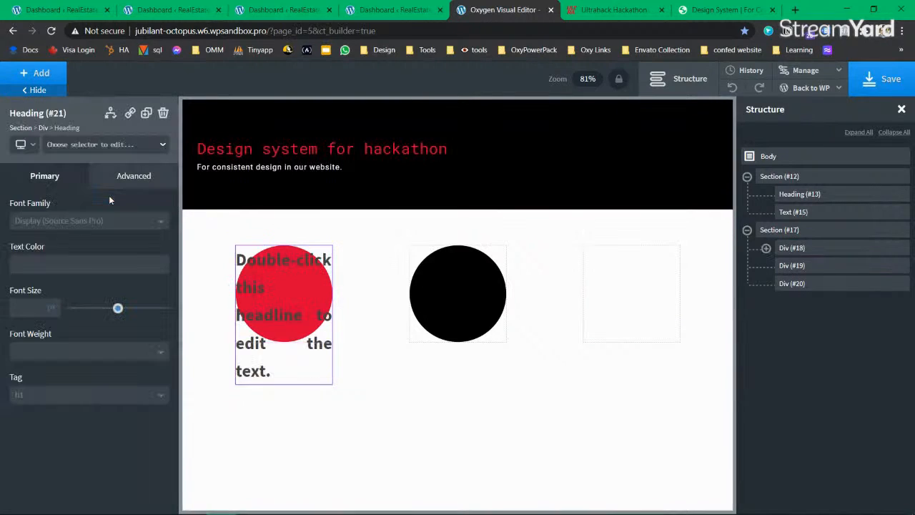
{"action": "left_click", "coordinate": [64, 353]}
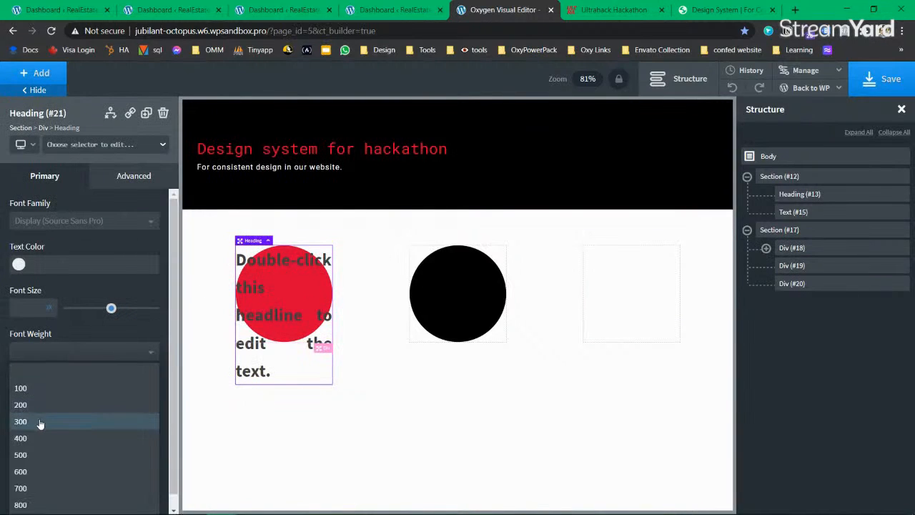
{"action": "left_click", "coordinate": [40, 422]}
{"action": "left_click", "coordinate": [63, 221]}
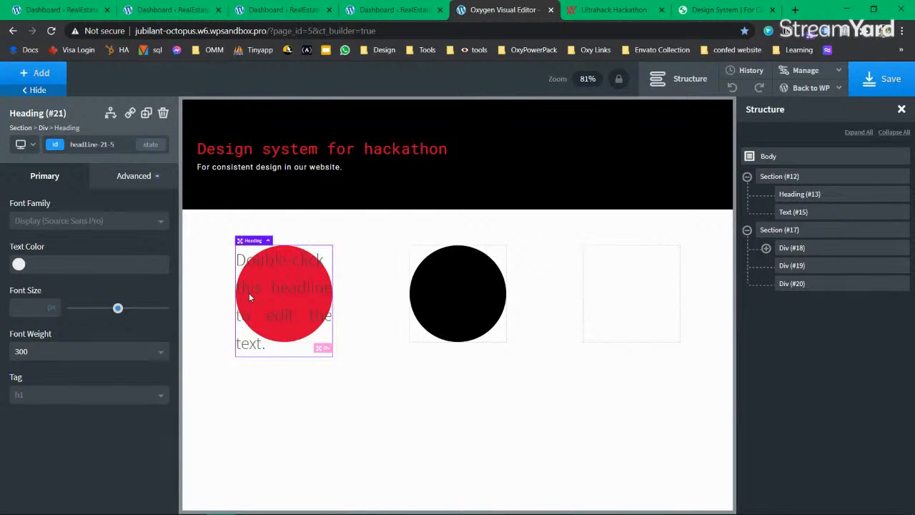
Check the header texts' styling and add a global color named uhred with the value #da0035.
{"action": "left_click", "coordinate": [291, 148]}
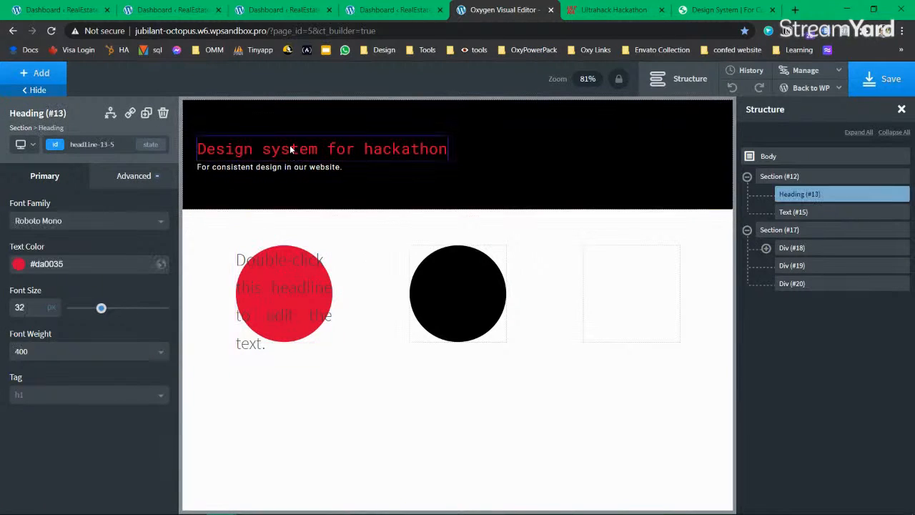
{"action": "left_click", "coordinate": [251, 167]}
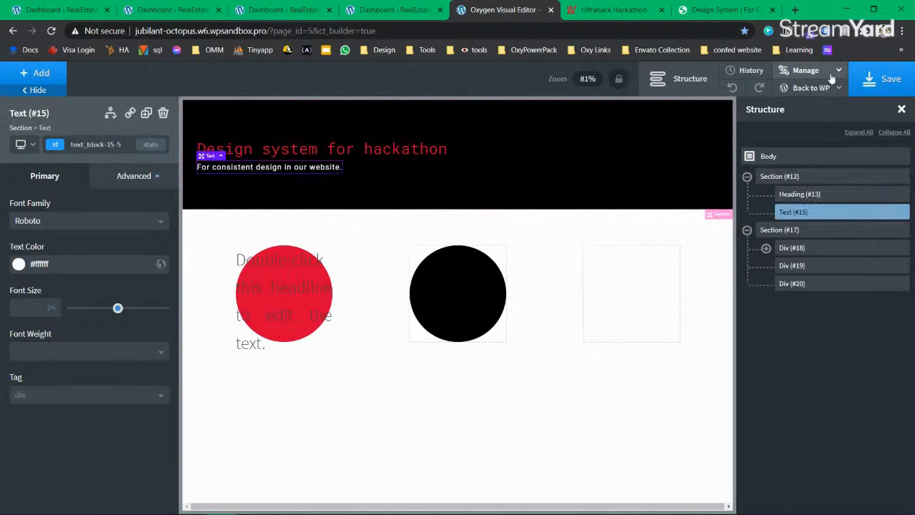
{"action": "left_click", "coordinate": [805, 71]}
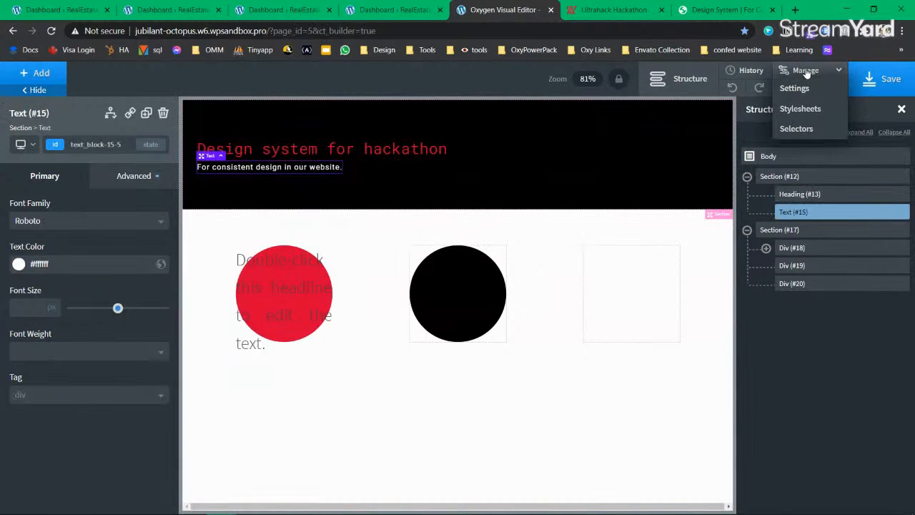
{"action": "left_click", "coordinate": [797, 88]}
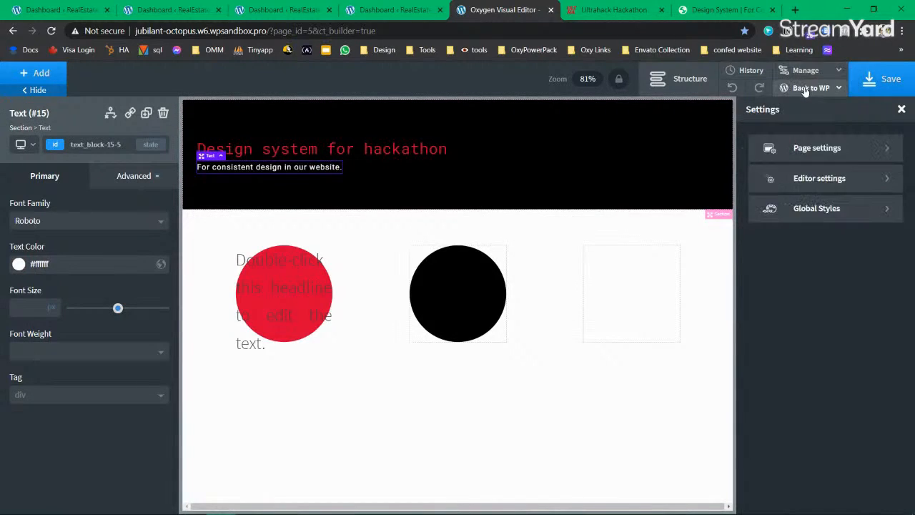
{"action": "left_click", "coordinate": [836, 208]}
{"action": "left_click", "coordinate": [832, 185]}
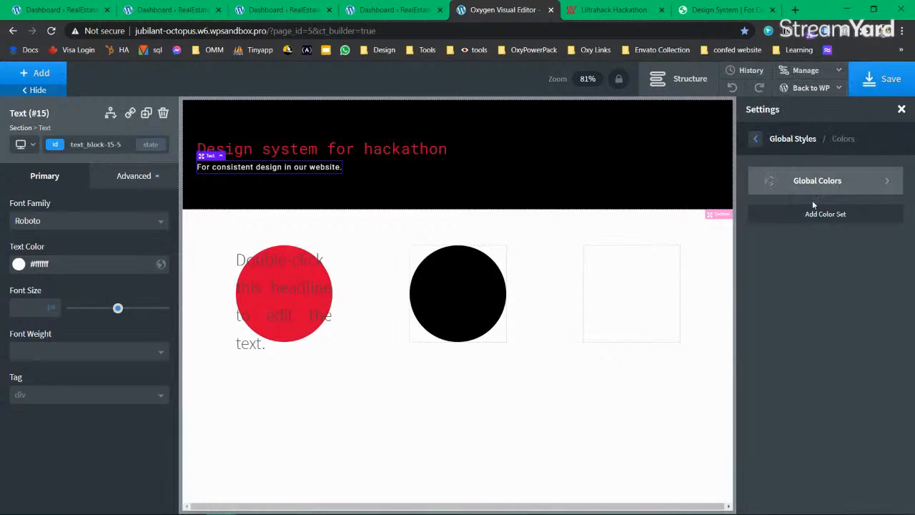
{"action": "left_click", "coordinate": [824, 186]}
{"action": "left_click", "coordinate": [826, 179]}
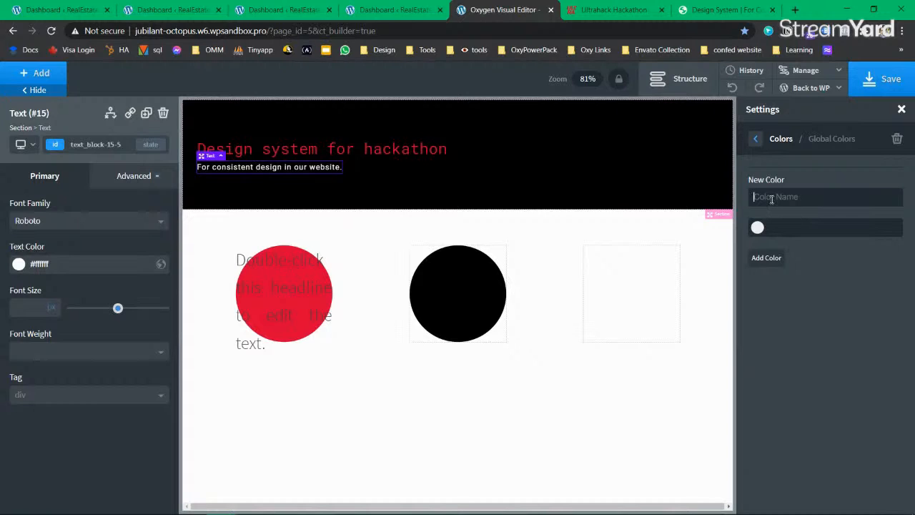
{"action": "type", "text": "uhred"}
{"action": "type", "text": "#da0035"}
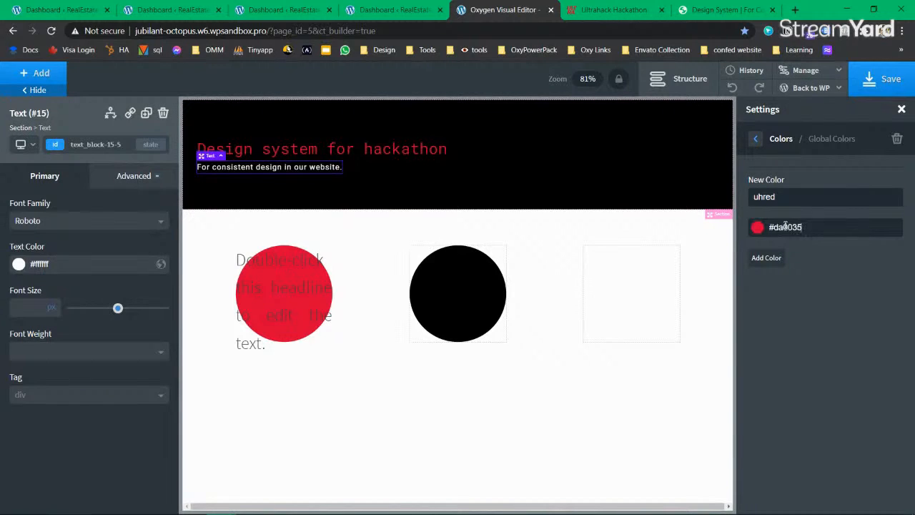
{"action": "left_click", "coordinate": [769, 261]}
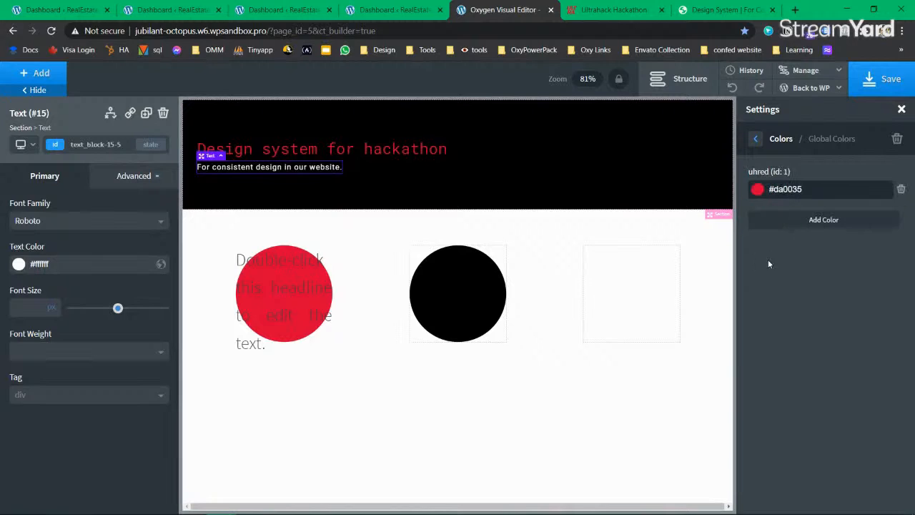
Add two more global colors: one named #000 with the value black and one named #fff with the value white.
{"action": "left_click", "coordinate": [841, 220]}
{"action": "type", "text": "#000"}
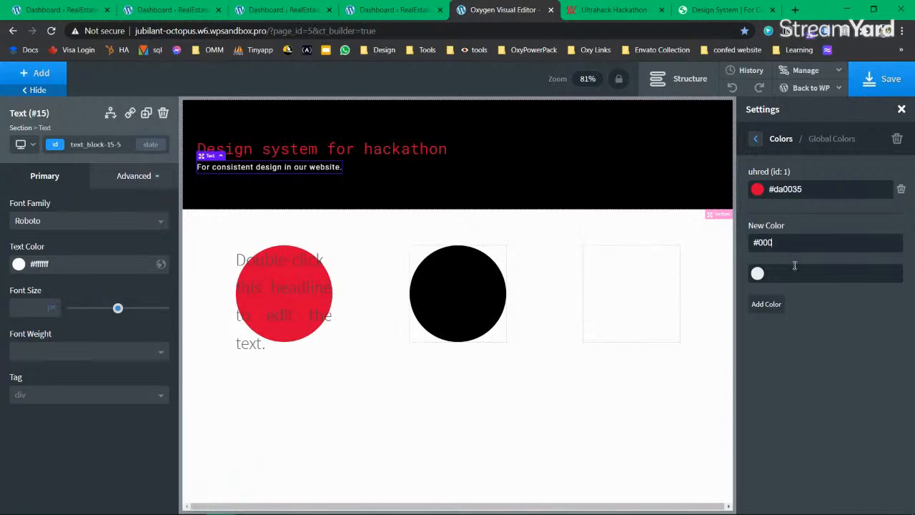
{"action": "left_click", "coordinate": [793, 268]}
{"action": "left_click", "coordinate": [778, 304]}
{"action": "left_click", "coordinate": [817, 263]}
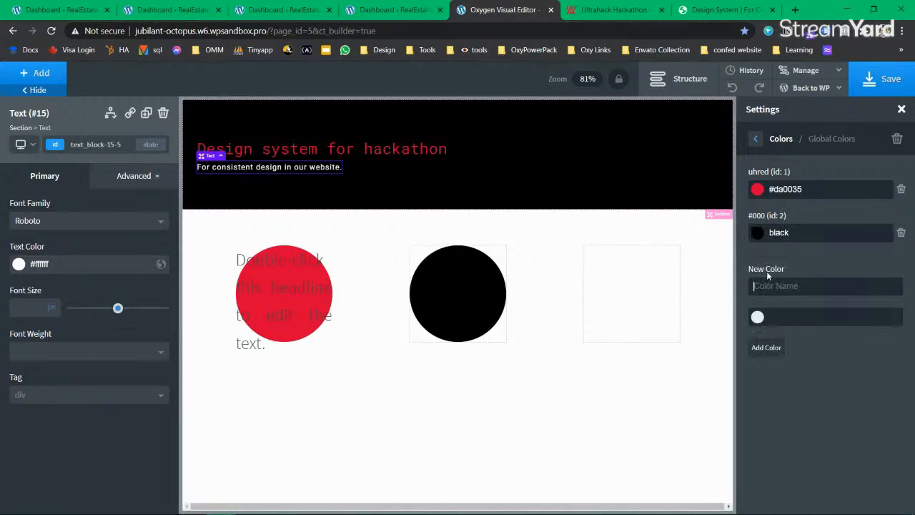
{"action": "type", "text": "#"}
{"action": "type", "text": "white"}
{"action": "left_click", "coordinate": [776, 351]}
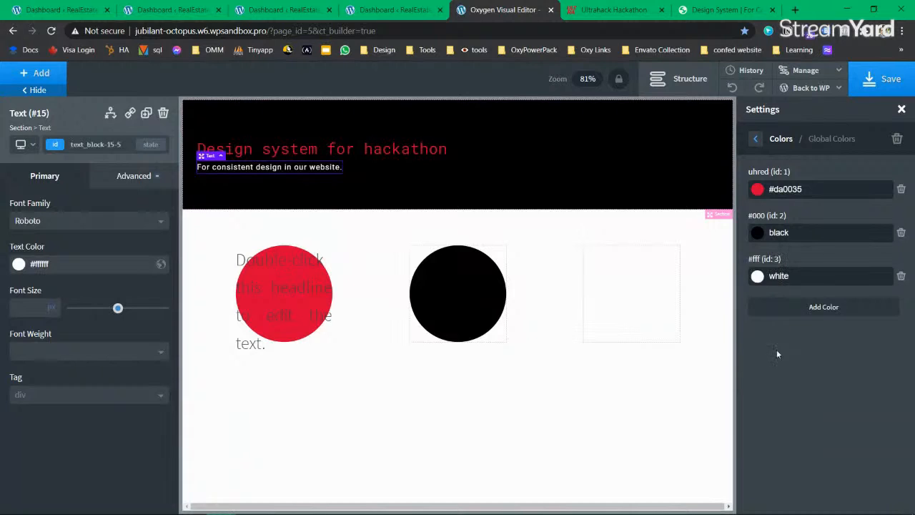
In the global font styles, set the display font to Roboto Mono and the text font to Roboto.
{"action": "left_click", "coordinate": [757, 139]}
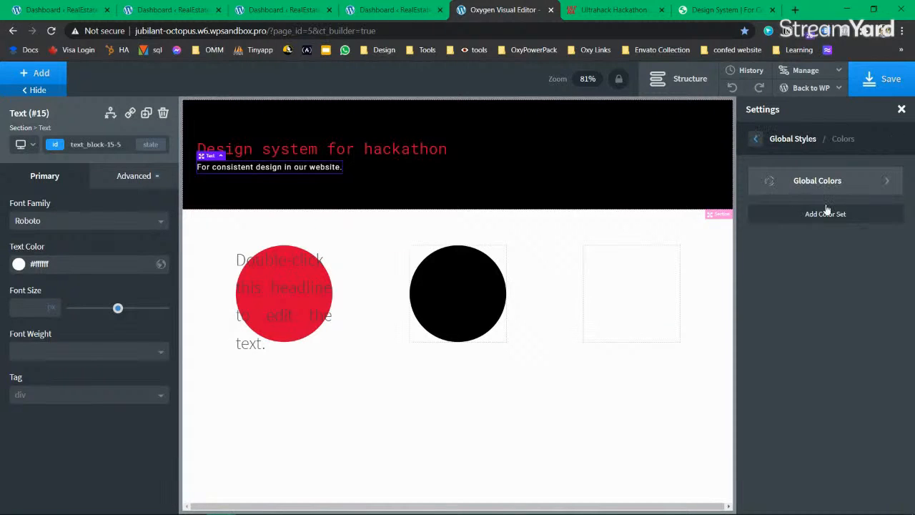
{"action": "left_click", "coordinate": [757, 141]}
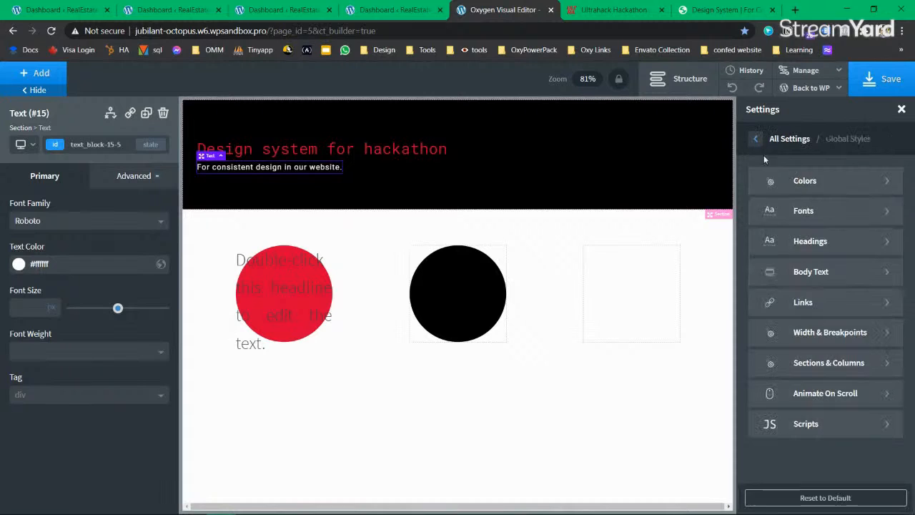
{"action": "left_click", "coordinate": [824, 211]}
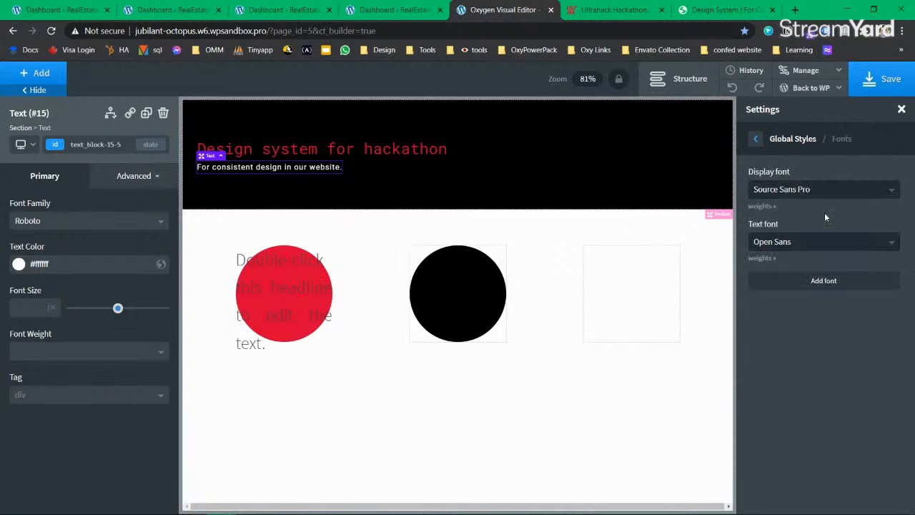
{"action": "left_click", "coordinate": [869, 192]}
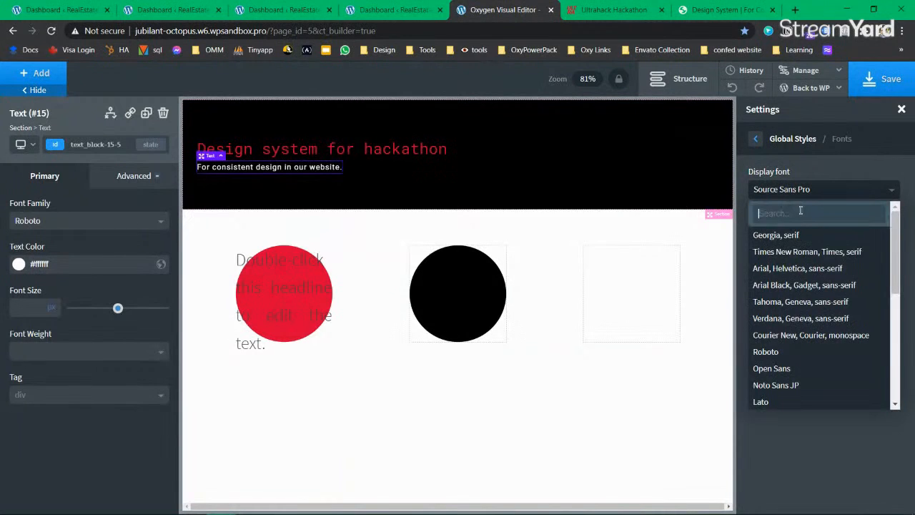
{"action": "type", "text": "roboto"}
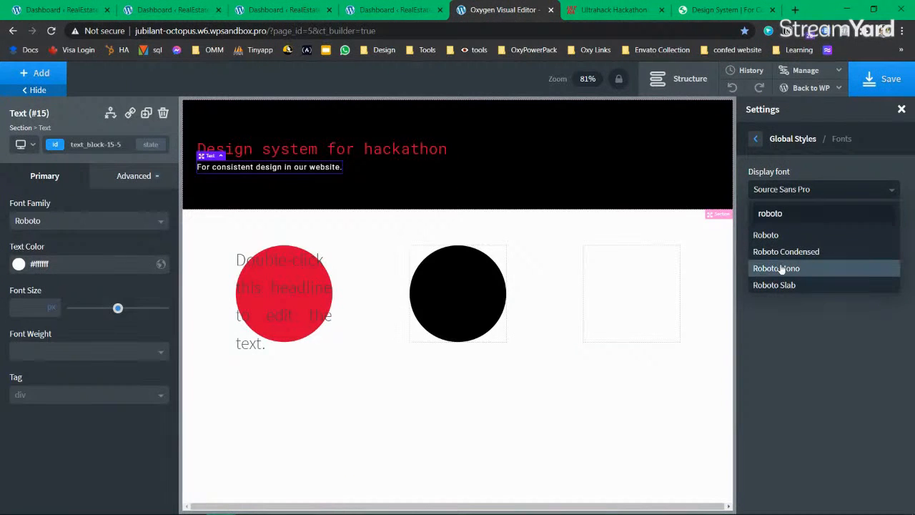
{"action": "left_click", "coordinate": [781, 268]}
{"action": "left_click", "coordinate": [804, 242]}
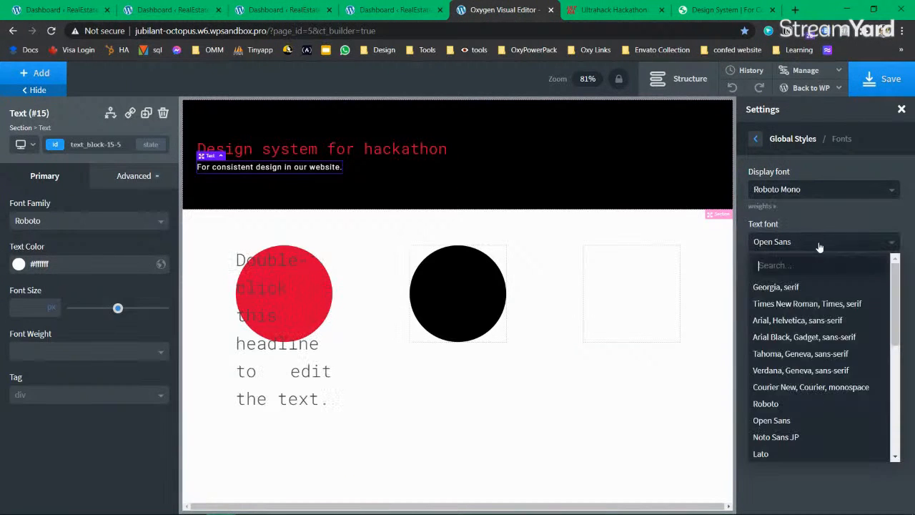
{"action": "type", "text": "roboto"}
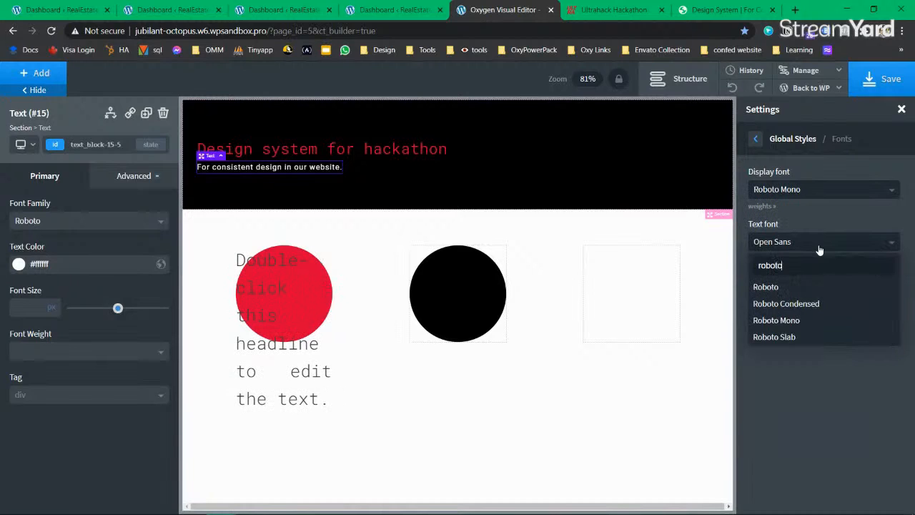
{"action": "left_click", "coordinate": [759, 287]}
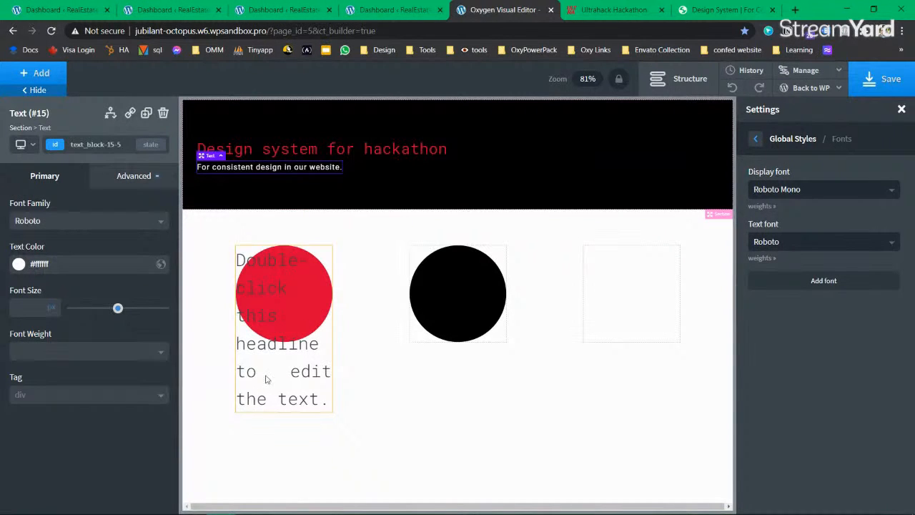
Try Georgia, serif as the global display font and restore Roboto Mono.
{"action": "left_click", "coordinate": [794, 190]}
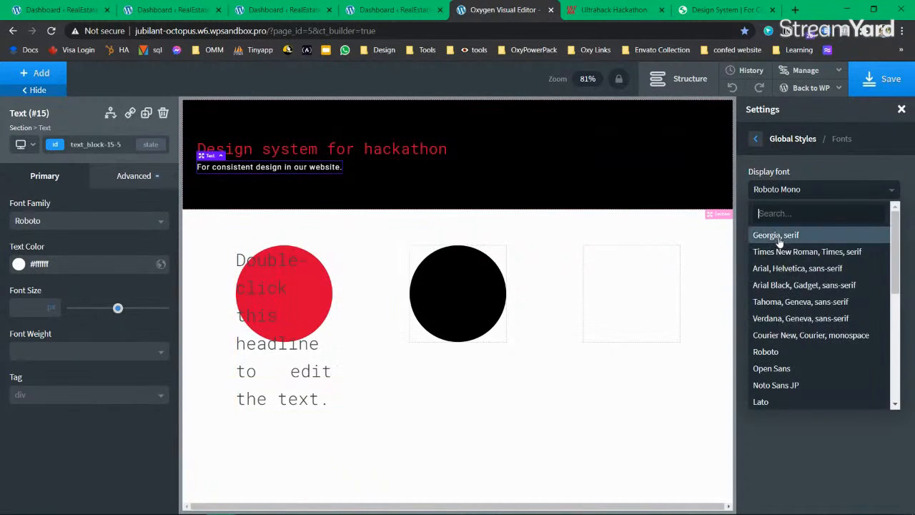
{"action": "left_click", "coordinate": [779, 236]}
{"action": "left_click", "coordinate": [788, 191]}
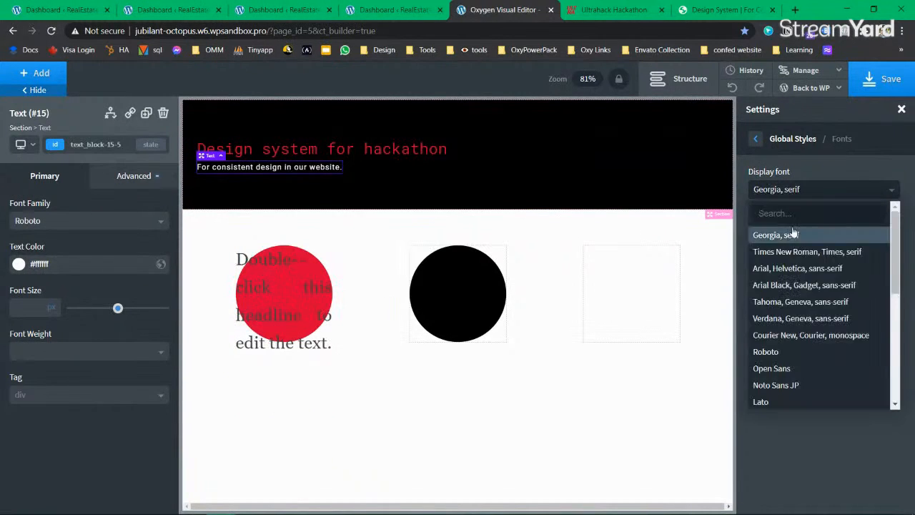
{"action": "type", "text": "roboto"}
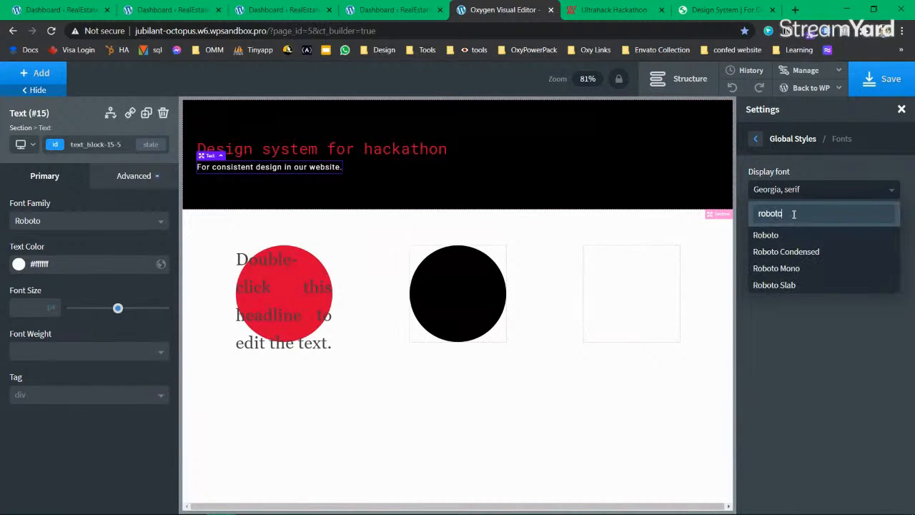
{"action": "left_click", "coordinate": [808, 270]}
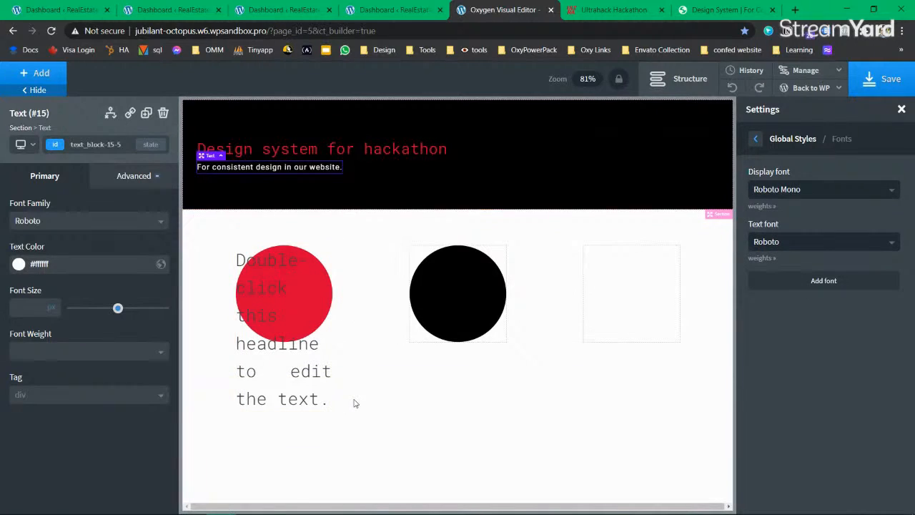
Set the text color of the heading in the red circle to the global color #fff.
{"action": "left_click", "coordinate": [263, 306]}
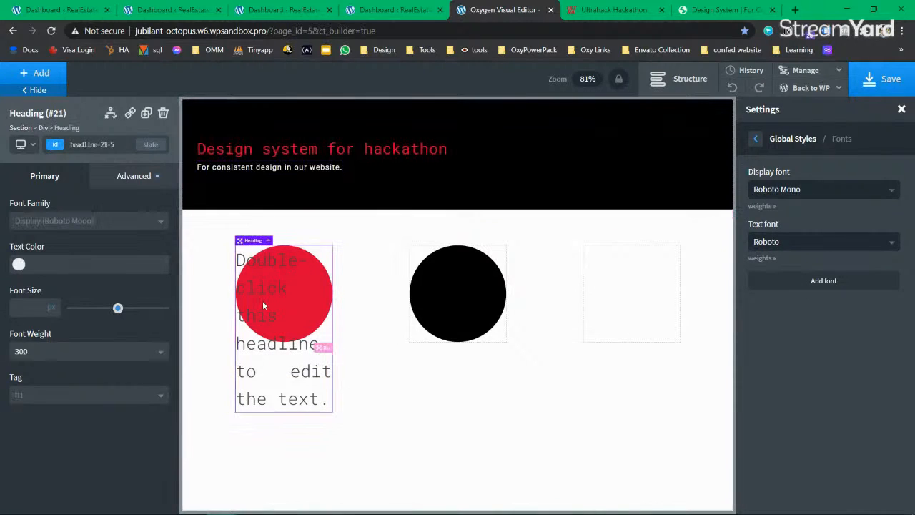
{"action": "left_click", "coordinate": [19, 265]}
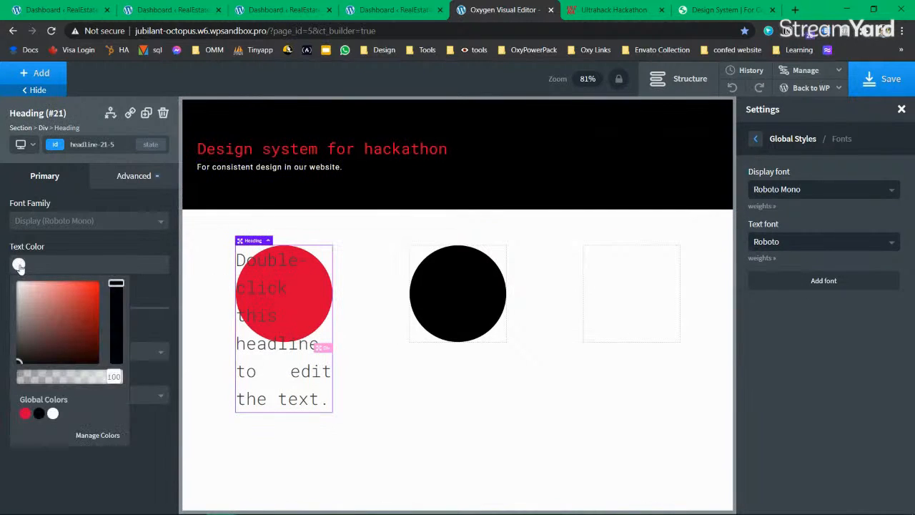
{"action": "left_click", "coordinate": [53, 414]}
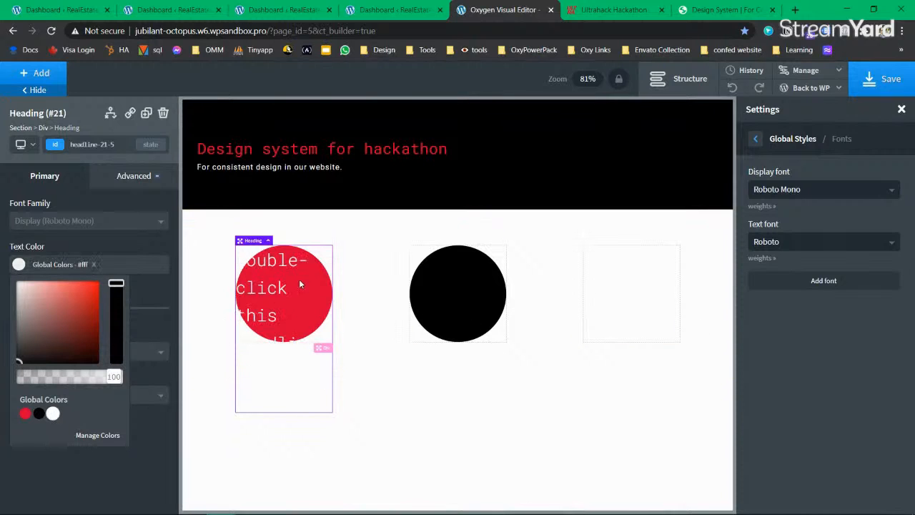
{"action": "left_click", "coordinate": [758, 138]}
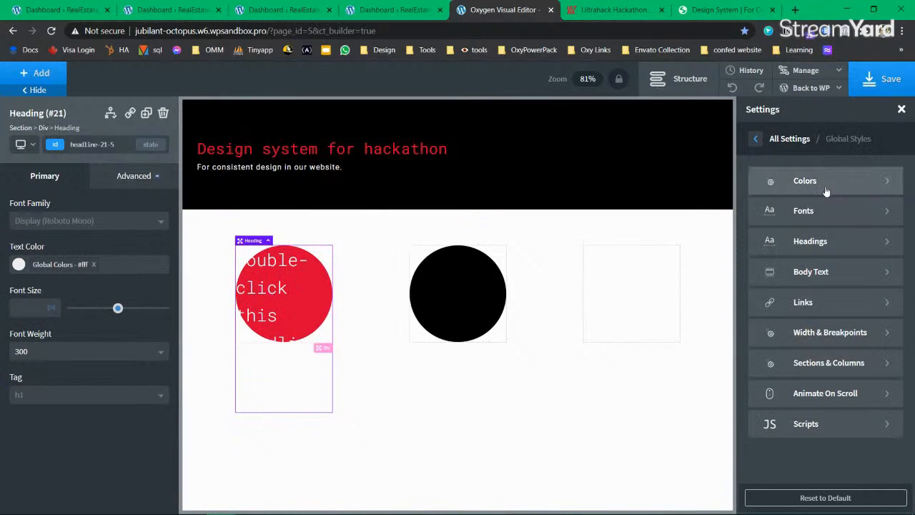
{"action": "left_click", "coordinate": [755, 140]}
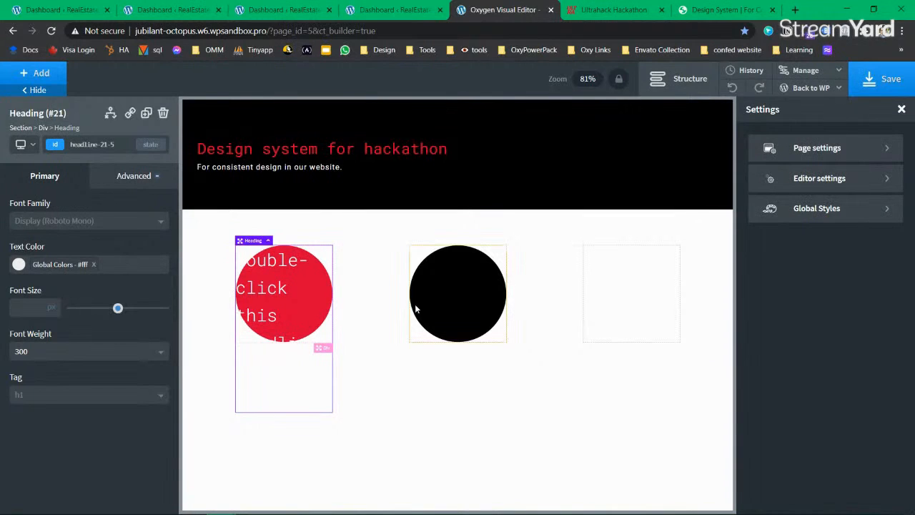
Replace the placeholder text of the red circle's heading with "red".
{"action": "double_click", "coordinate": [267, 306]}
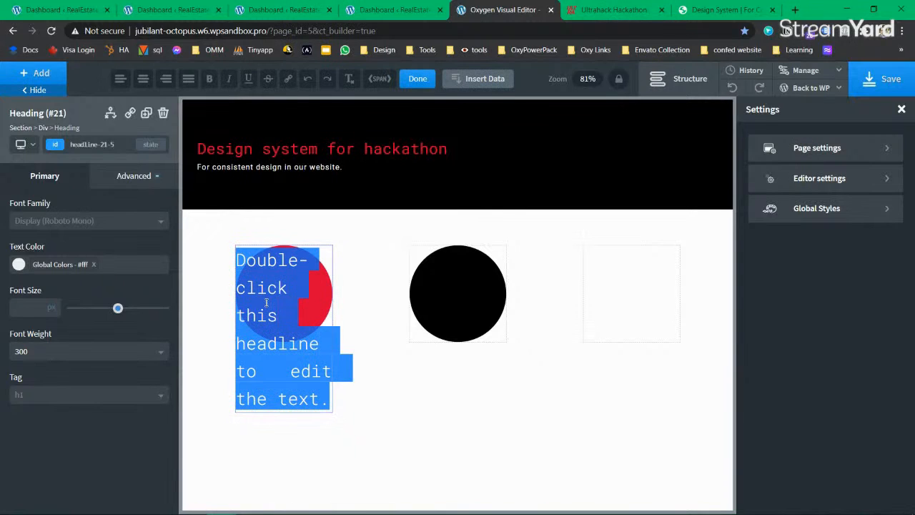
{"action": "type", "text": "Red"}
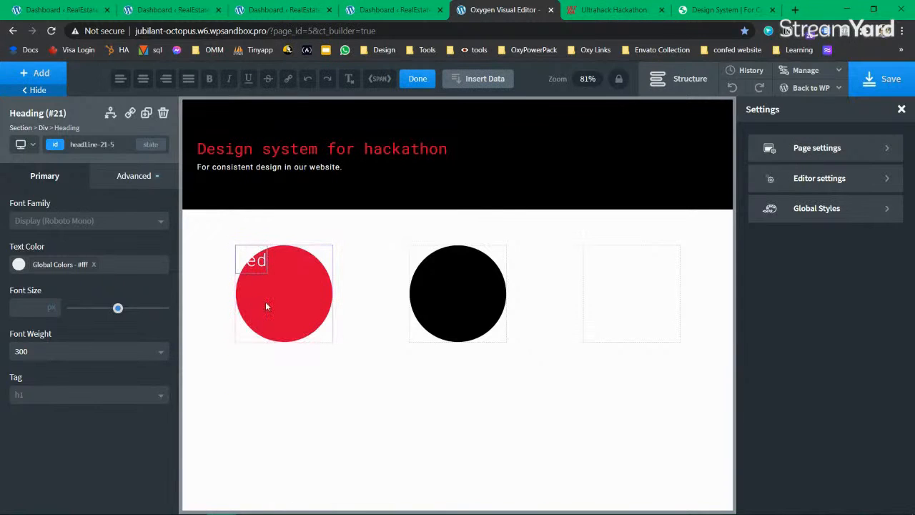
{"action": "left_click", "coordinate": [265, 306]}
Align the red circle's contents to the center horizontally and the middle vertically, and save the page.
{"action": "left_click", "coordinate": [679, 78]}
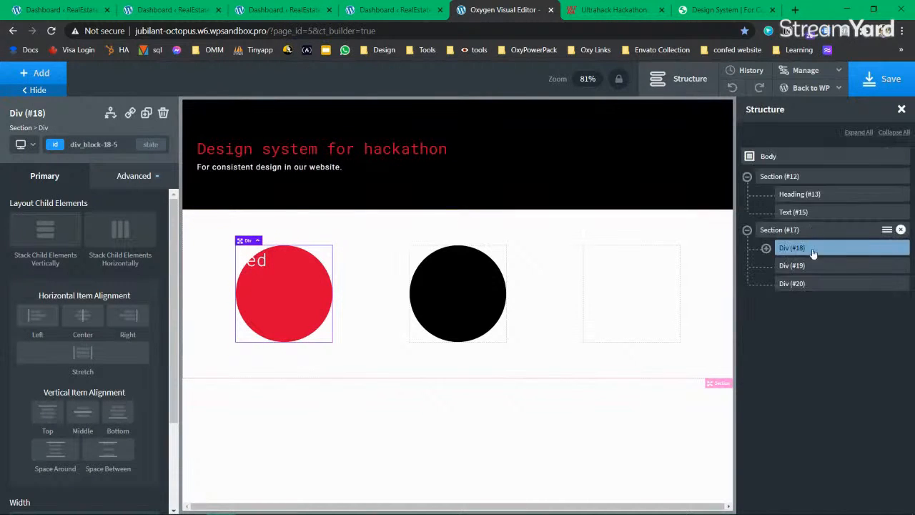
{"action": "left_click", "coordinate": [765, 248]}
{"action": "left_click", "coordinate": [824, 266]}
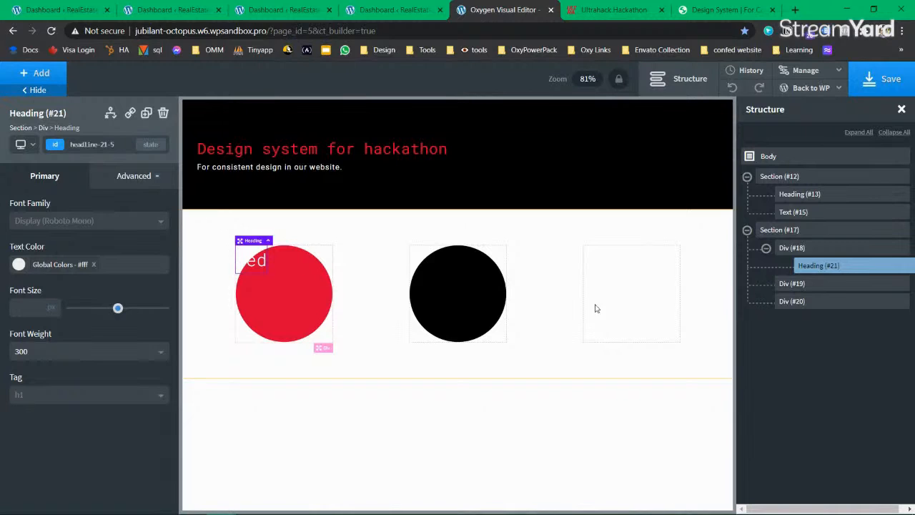
{"action": "left_click", "coordinate": [125, 181]}
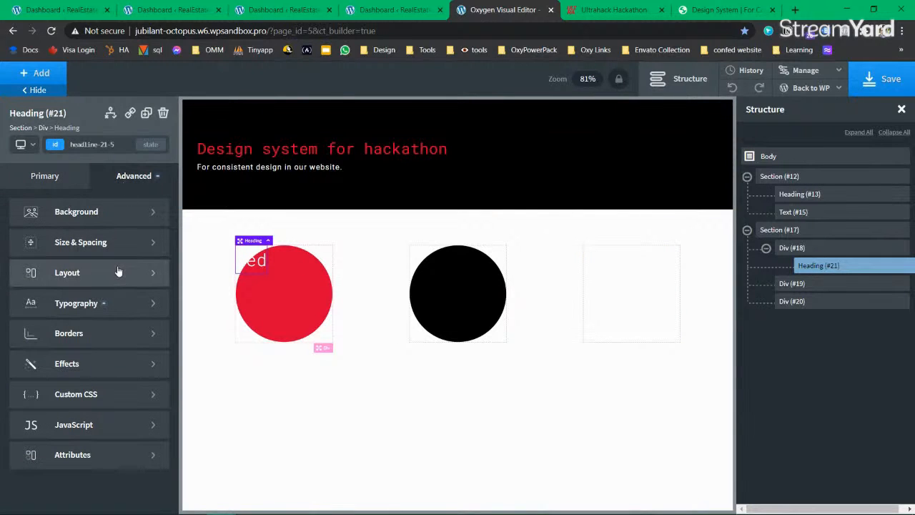
{"action": "left_click", "coordinate": [791, 250]}
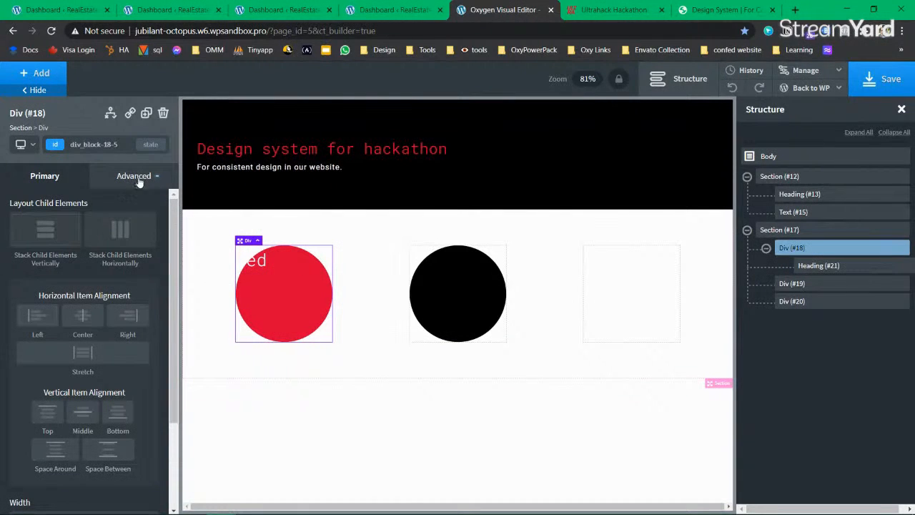
{"action": "left_click", "coordinate": [82, 316]}
{"action": "left_click", "coordinate": [83, 413]}
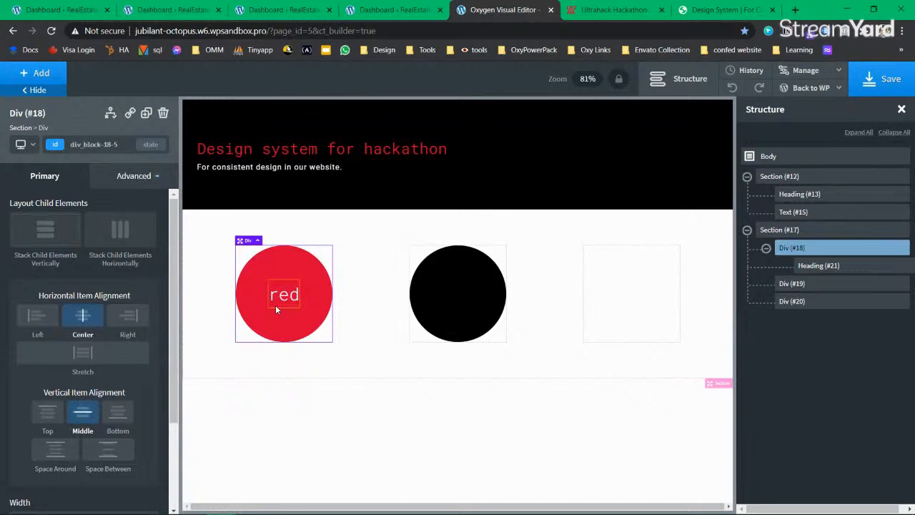
{"action": "left_click", "coordinate": [872, 71]}
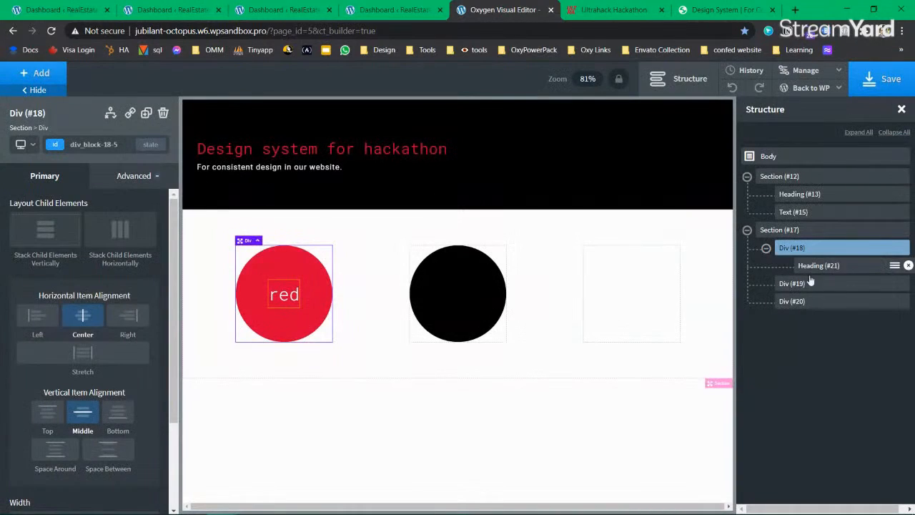
Add a heading inside the black circle and set its font weight to 300.
{"action": "left_click", "coordinate": [815, 269]}
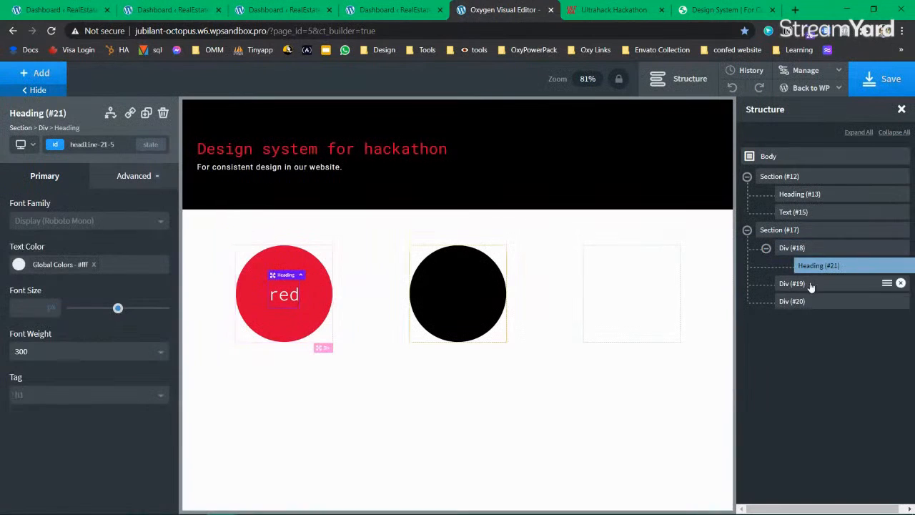
{"action": "left_click", "coordinate": [489, 284]}
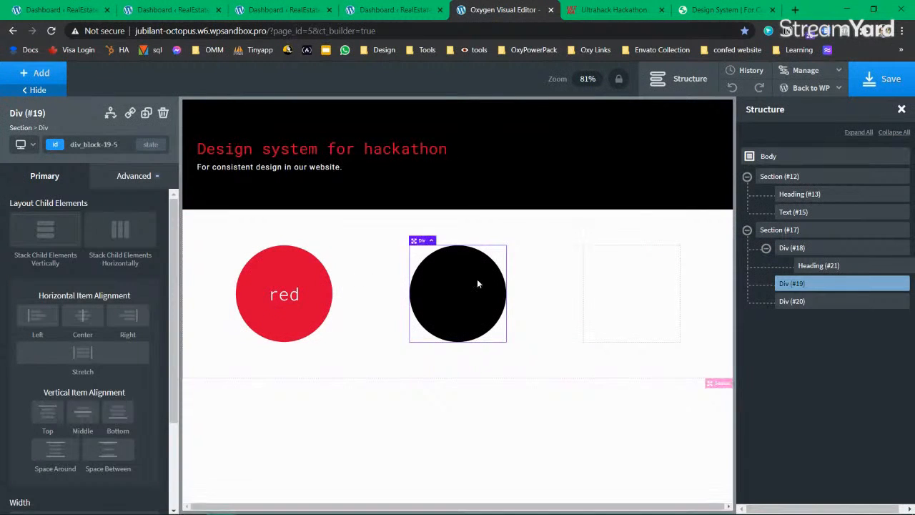
{"action": "left_click", "coordinate": [44, 74]}
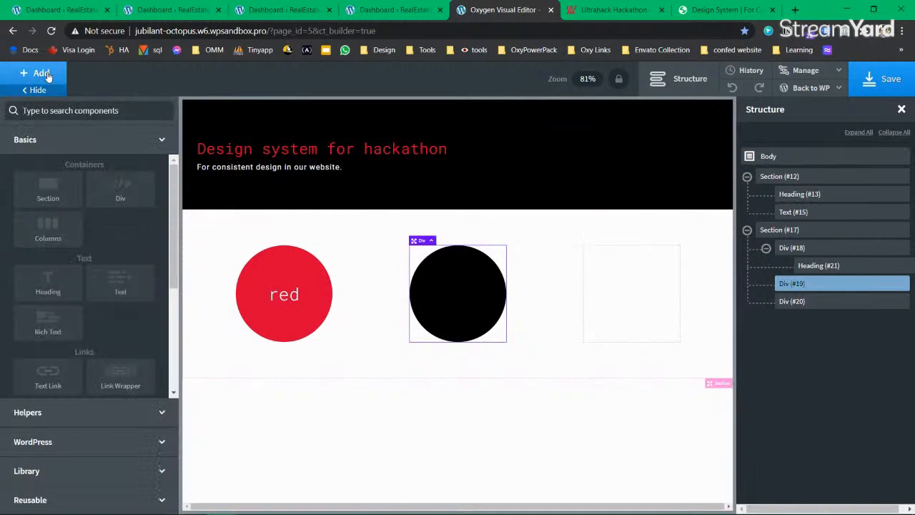
{"action": "type", "text": "head"}
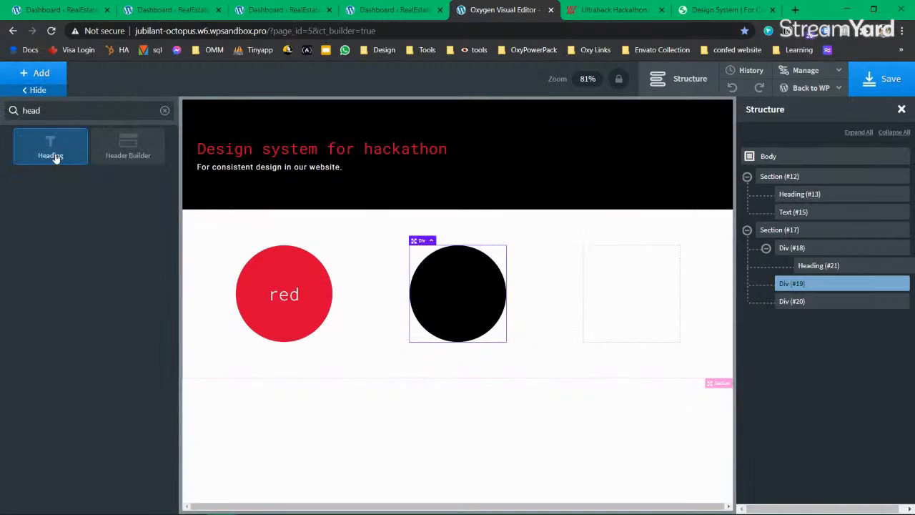
{"action": "left_click", "coordinate": [54, 156]}
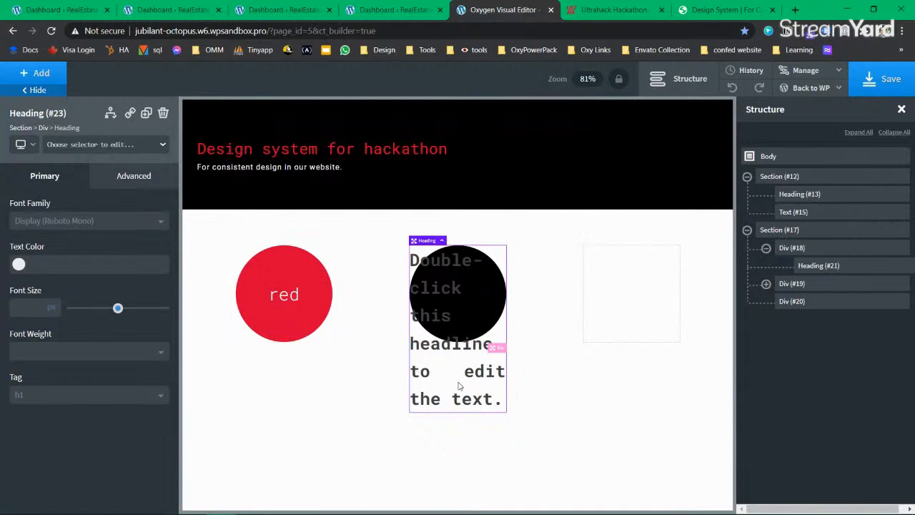
{"action": "left_click", "coordinate": [127, 356]}
{"action": "left_click", "coordinate": [29, 422]}
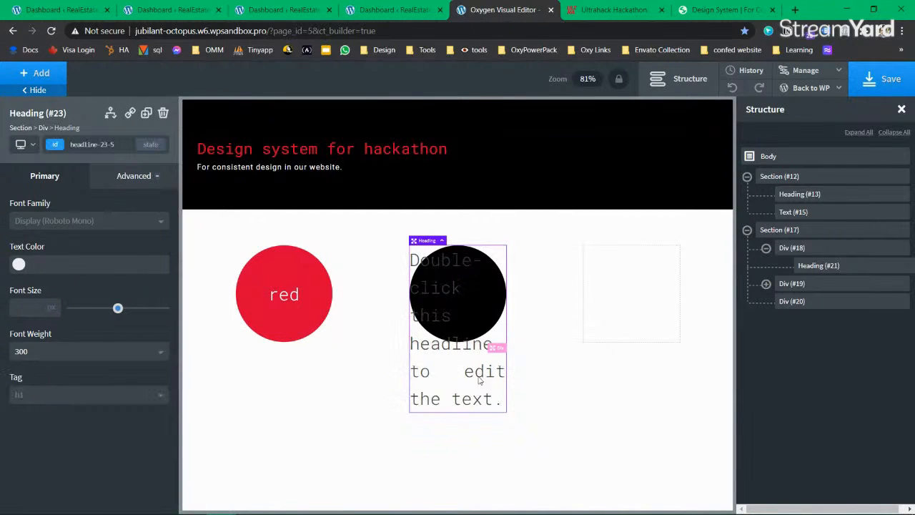
Replace the new heading's placeholder text with "black" and align the black circle's contents to the horizontal center and vertical middle.
{"action": "double_click", "coordinate": [490, 343]}
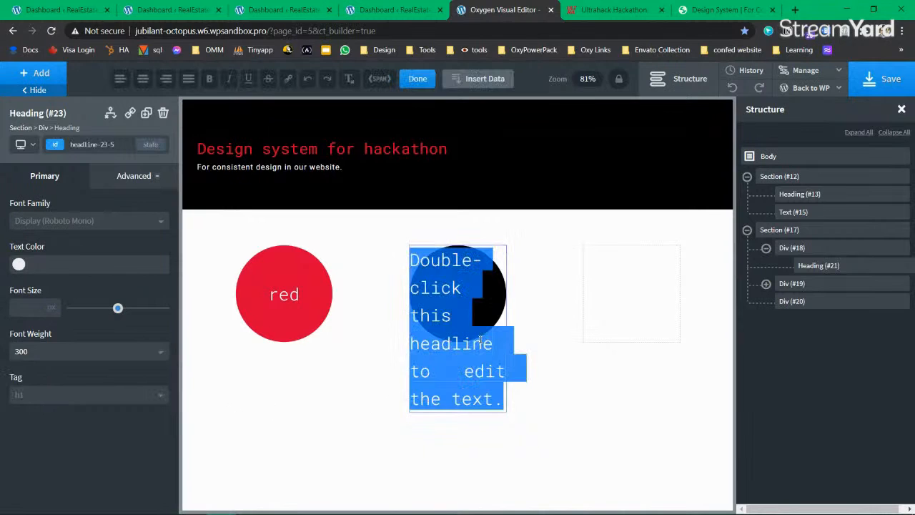
{"action": "type", "text": "black"}
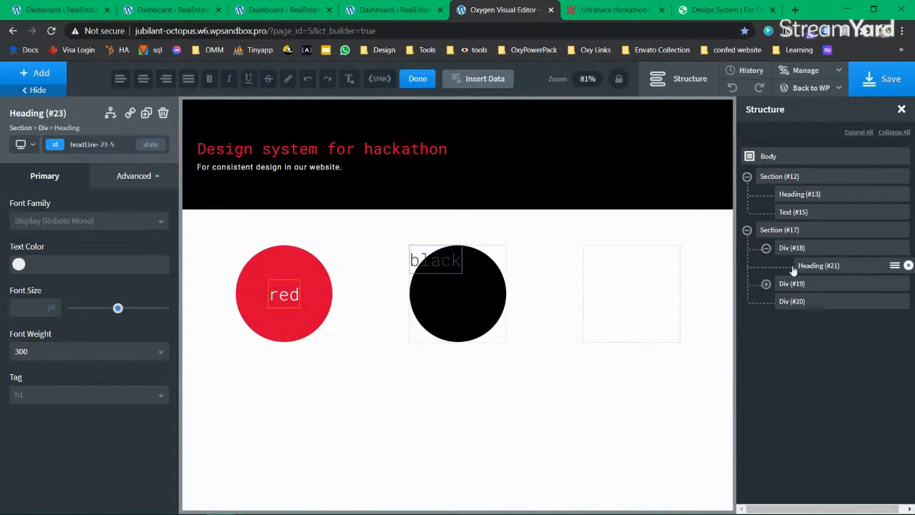
{"action": "left_click", "coordinate": [766, 283]}
{"action": "left_click", "coordinate": [810, 291]}
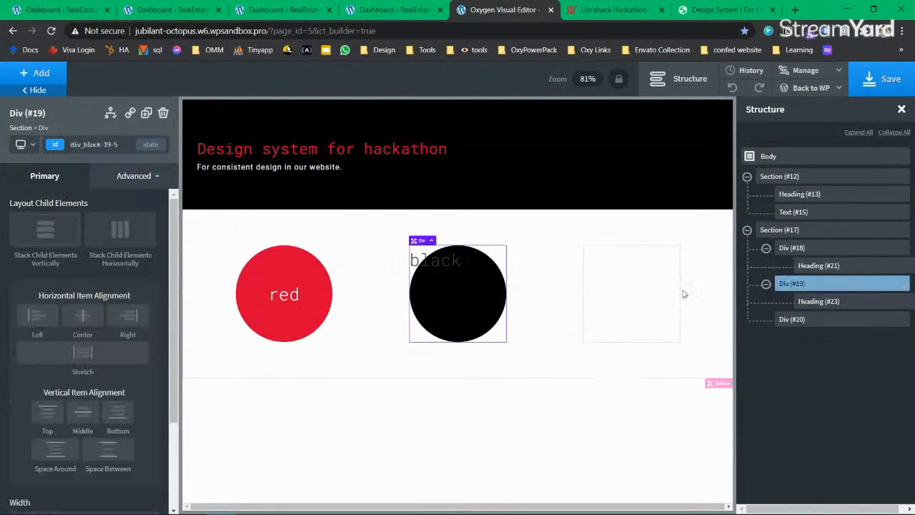
{"action": "left_click", "coordinate": [80, 315]}
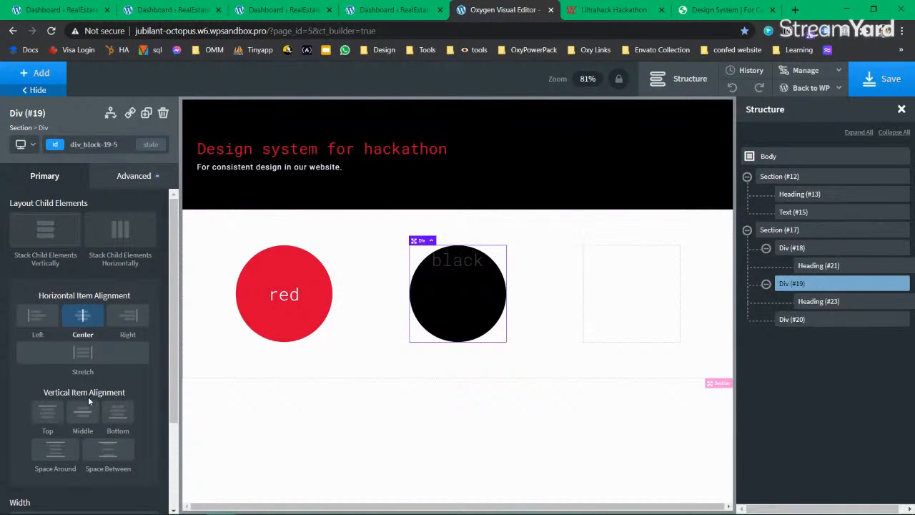
{"action": "left_click", "coordinate": [81, 420]}
Set the text color of the "black" heading to the global color #fff and save the page.
{"action": "left_click", "coordinate": [441, 304]}
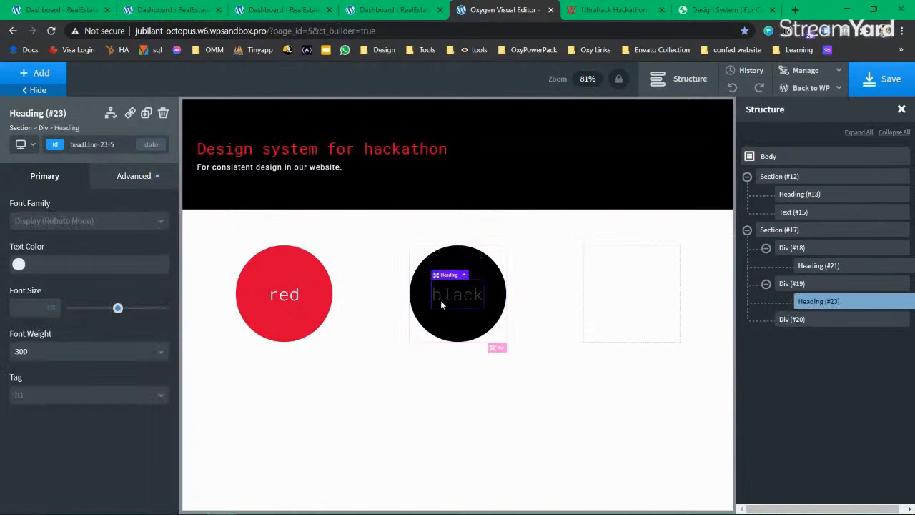
{"action": "left_click", "coordinate": [19, 266]}
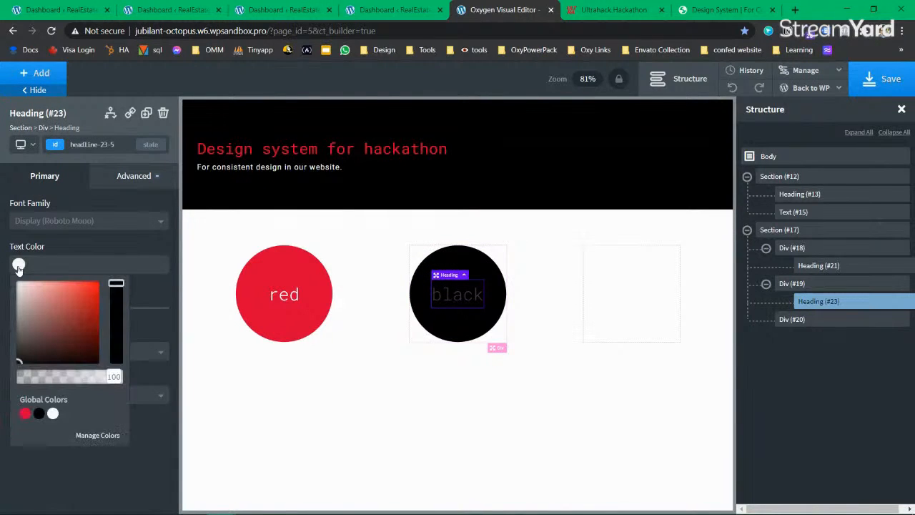
{"action": "left_click", "coordinate": [52, 418]}
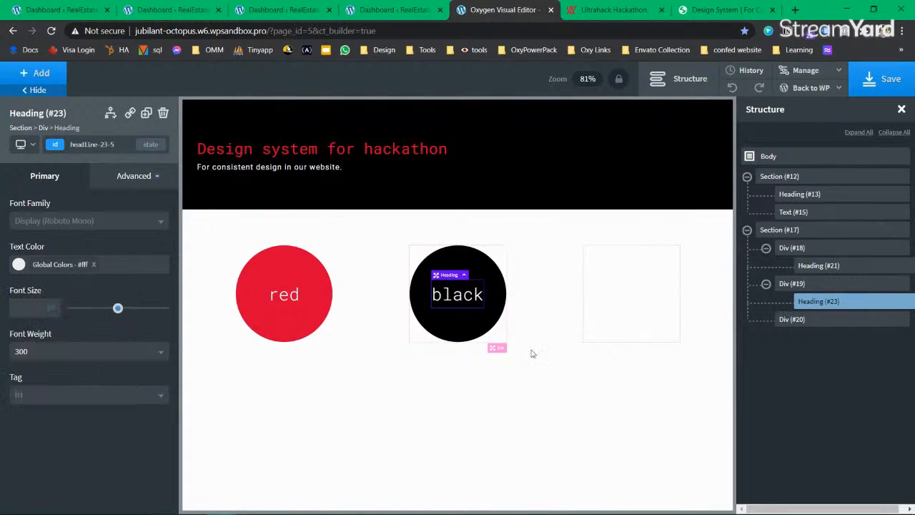
{"action": "left_click", "coordinate": [327, 243]}
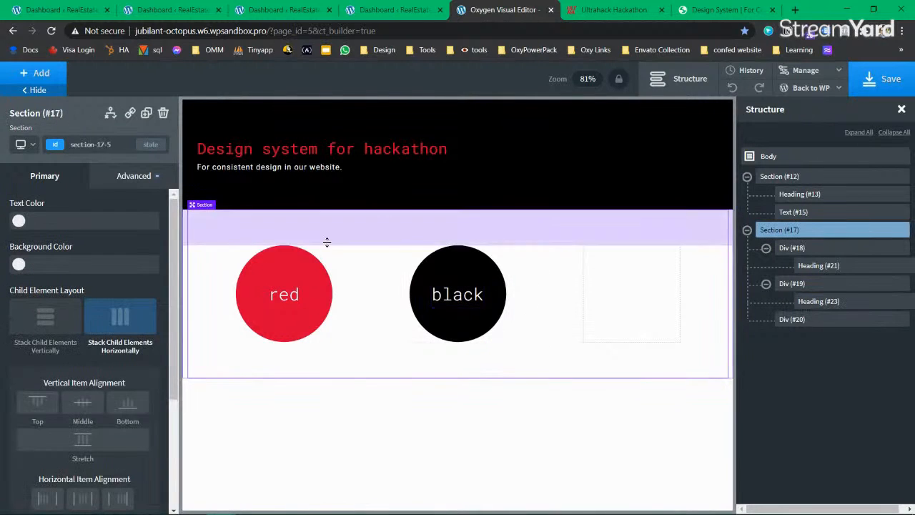
{"action": "left_click", "coordinate": [883, 79]}
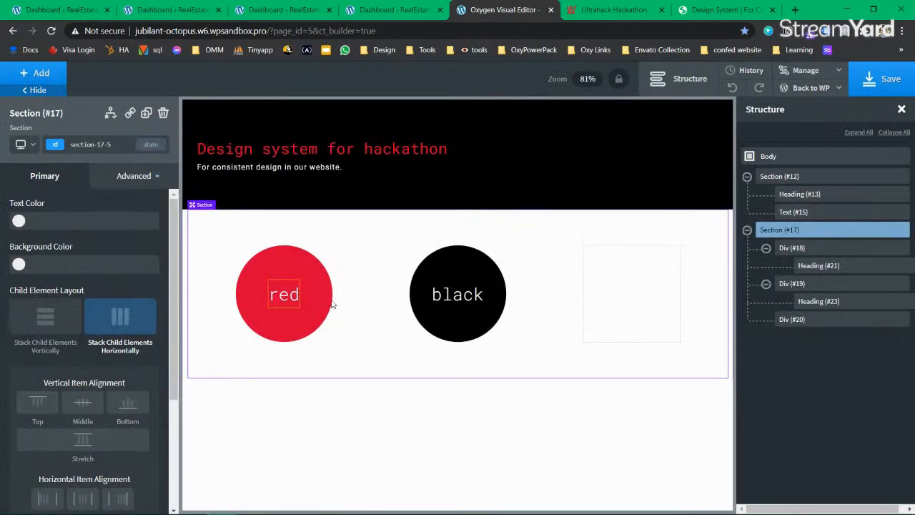
{"action": "left_click", "coordinate": [473, 297]}
{"action": "left_click", "coordinate": [284, 296]}
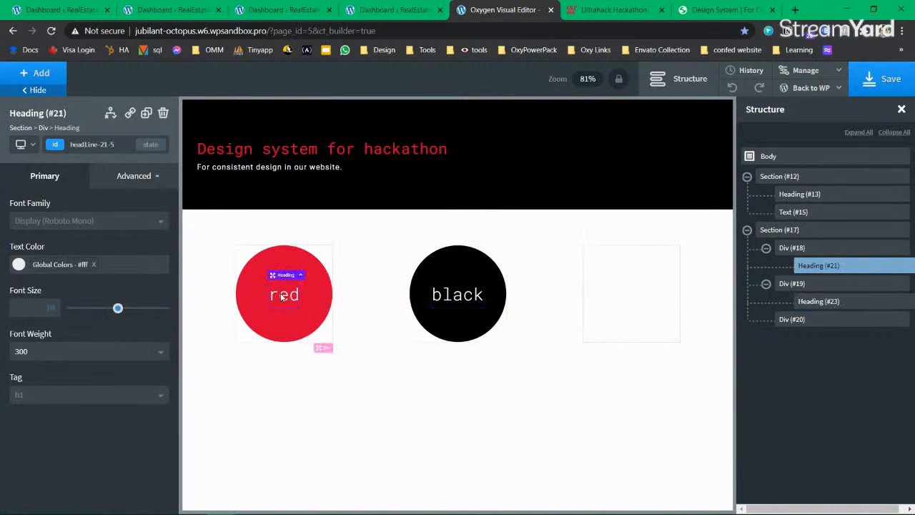
Search the web for "tailwind css colors" in a new browser tab and open Tailwind's Customizing Colors page.
{"action": "left_click", "coordinate": [795, 10]}
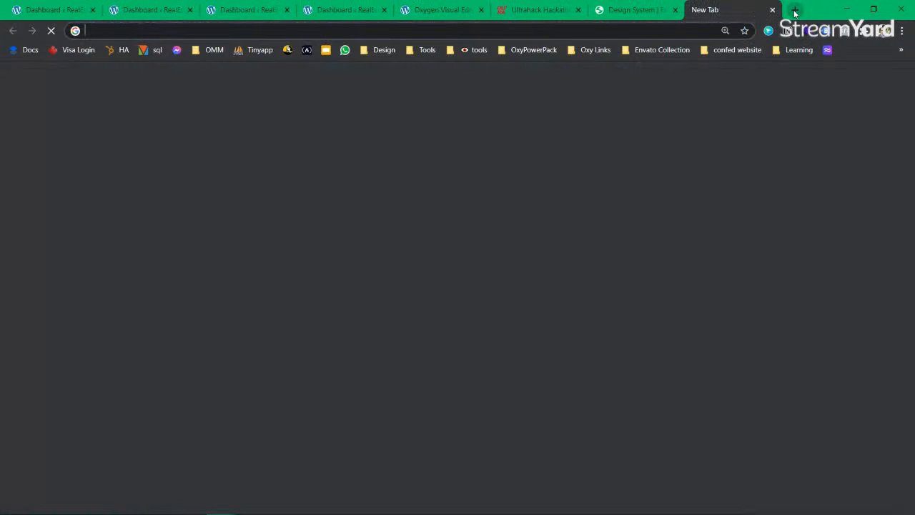
{"action": "type", "text": "colro"}
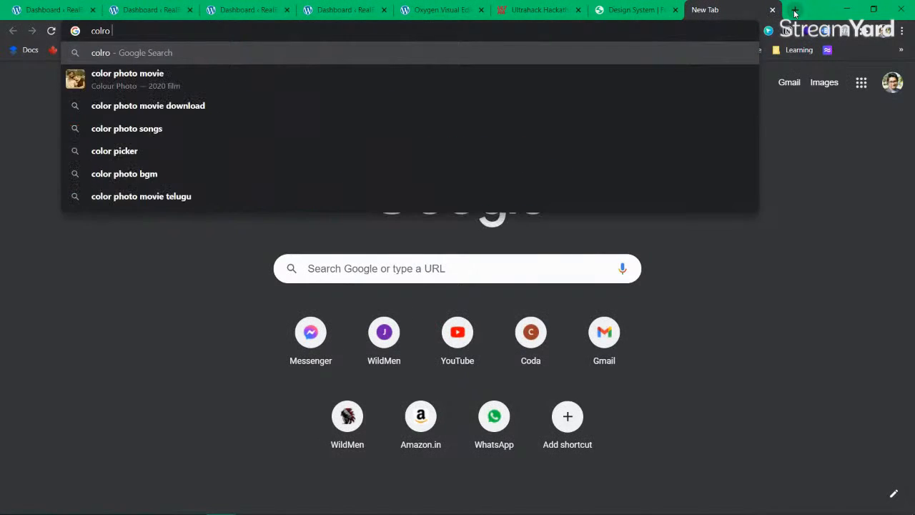
{"action": "key", "text": "BackSpace"}
{"action": "key", "text": "BackSpace"}
{"action": "key", "text": "BackSpace"}
{"action": "key", "text": "BackSpace"}
{"action": "key", "text": "BackSpace"}
{"action": "type", "text": "tailwind"}
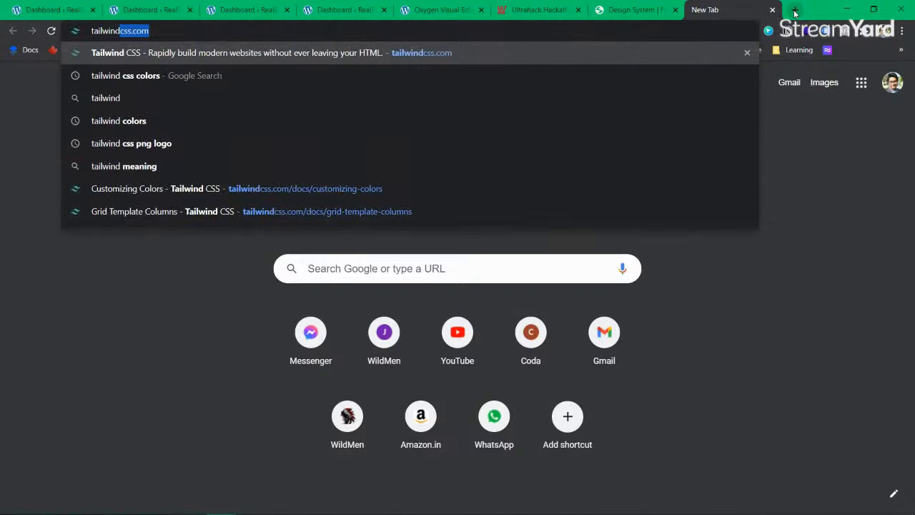
{"action": "type", "text": " css colors"}
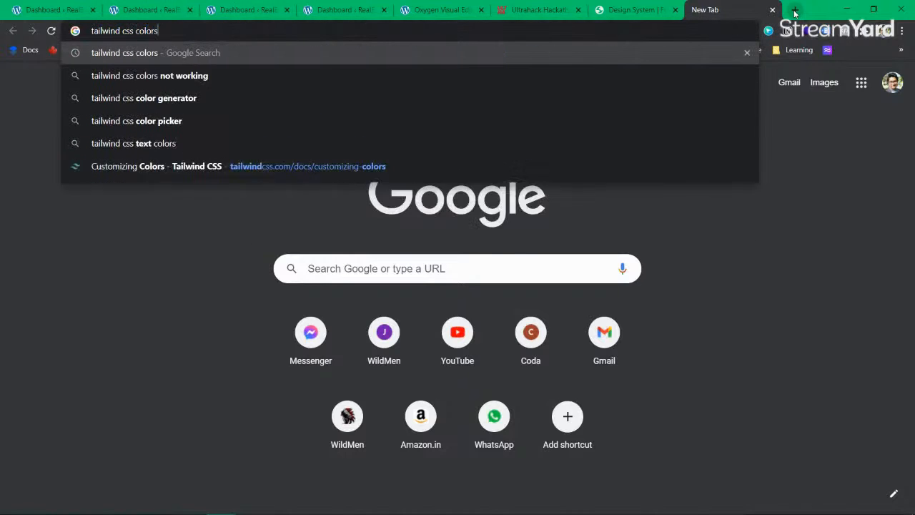
{"action": "key", "text": "Return"}
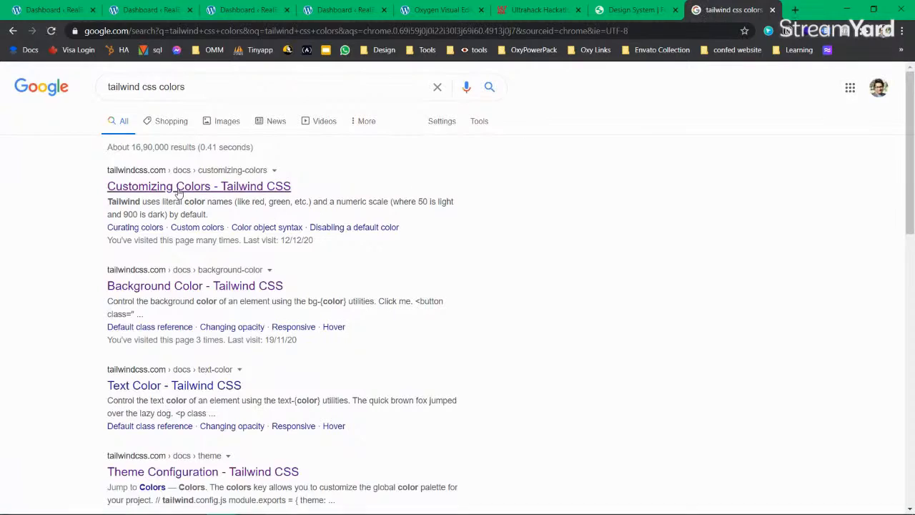
{"action": "left_click", "coordinate": [177, 187]}
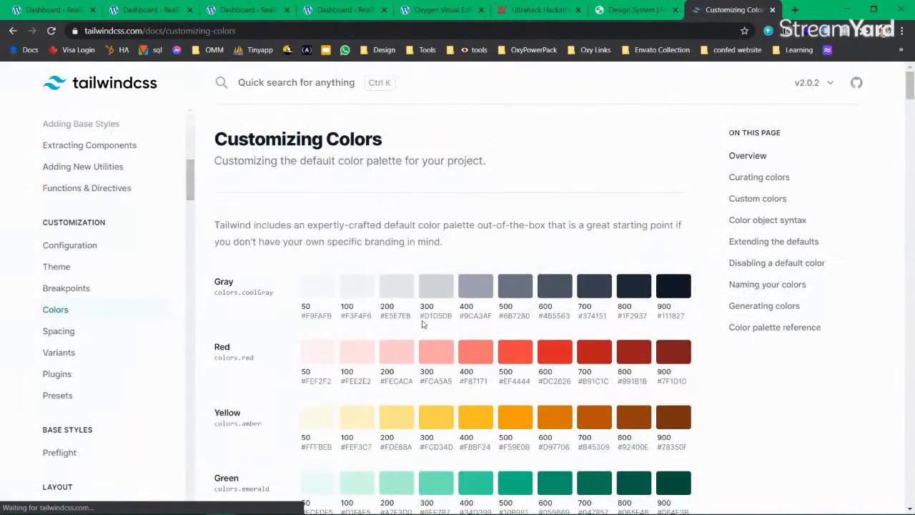
Select the Blue 50 hex code #EFF6FF in the Tailwind palette and return to the Oxygen editor.
{"action": "scroll", "coordinate": [365, 355], "scroll_direction": "down", "scroll_amount": 3}
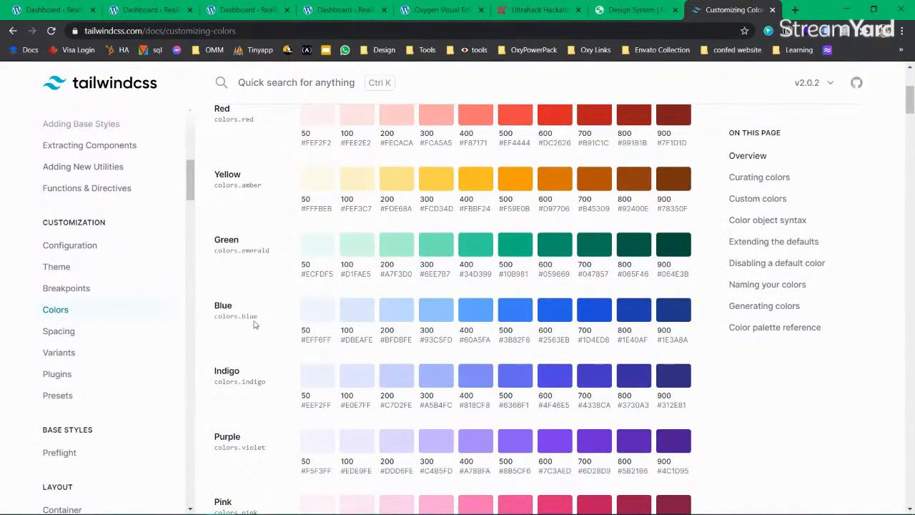
{"action": "mouse_move", "coordinate": [301, 343]}
{"action": "left_mouse_down"}
{"action": "mouse_move", "coordinate": [329, 342]}
{"action": "mouse_move", "coordinate": [310, 340]}
{"action": "left_mouse_up"}
{"action": "left_click", "coordinate": [331, 344]}
{"action": "scroll", "coordinate": [313, 330], "scroll_direction": "down", "scroll_amount": 2}
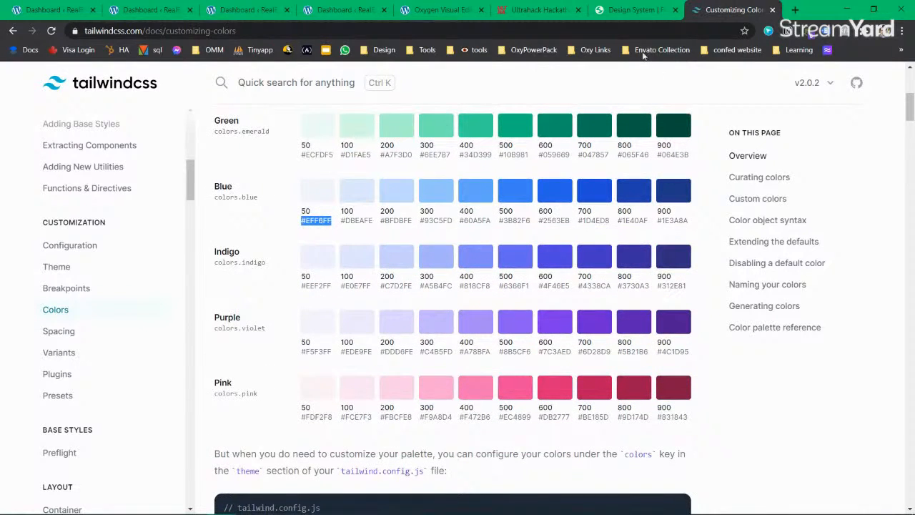
{"action": "left_click", "coordinate": [629, 18]}
{"action": "left_click", "coordinate": [541, 10]}
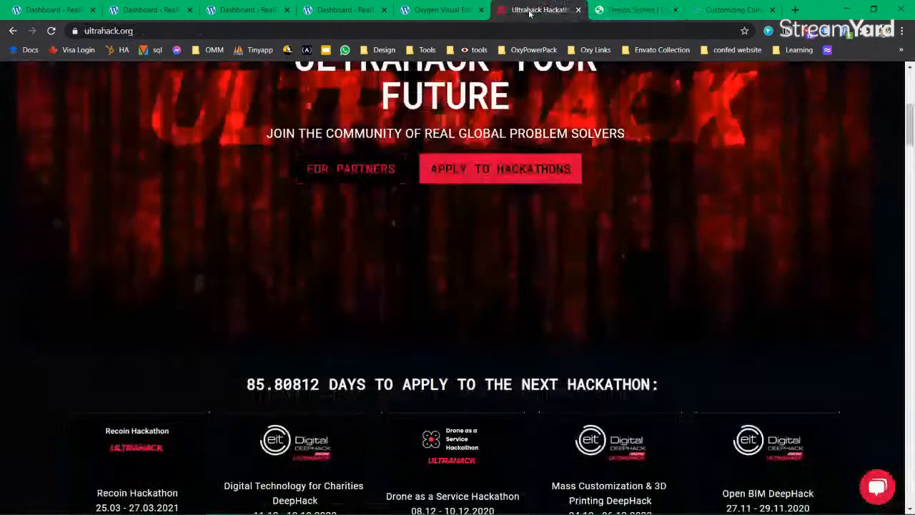
{"action": "left_click", "coordinate": [405, 11]}
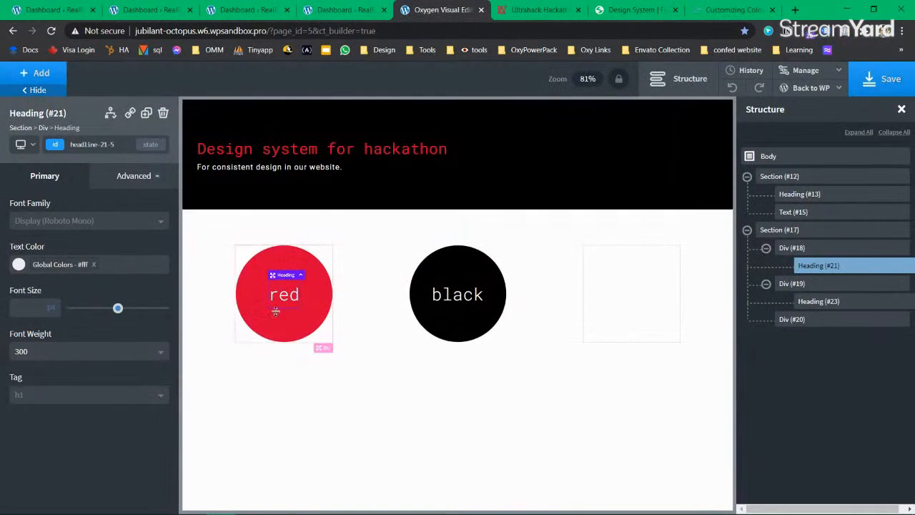
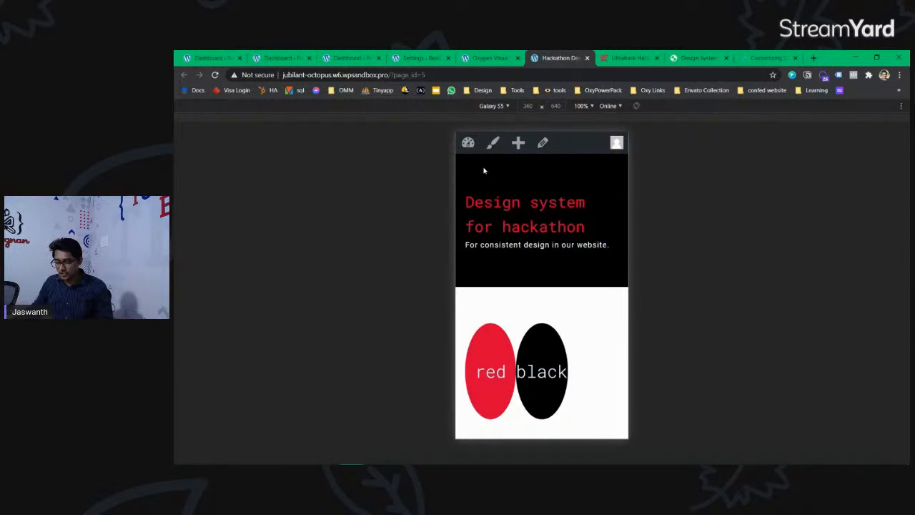
Close the phone emulation on the published page and switch the Oxygen editor to the "Less than 480px" view.
{"action": "key", "text": "alt+Tab"}
{"action": "left_click", "coordinate": [545, 263]}
{"action": "left_click", "coordinate": [824, 140]}
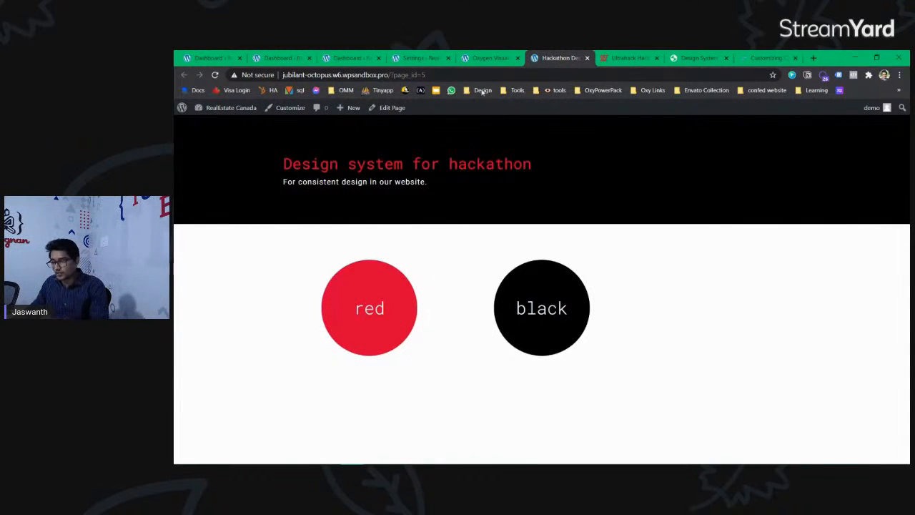
{"action": "left_click", "coordinate": [488, 58]}
{"action": "left_click", "coordinate": [190, 166]}
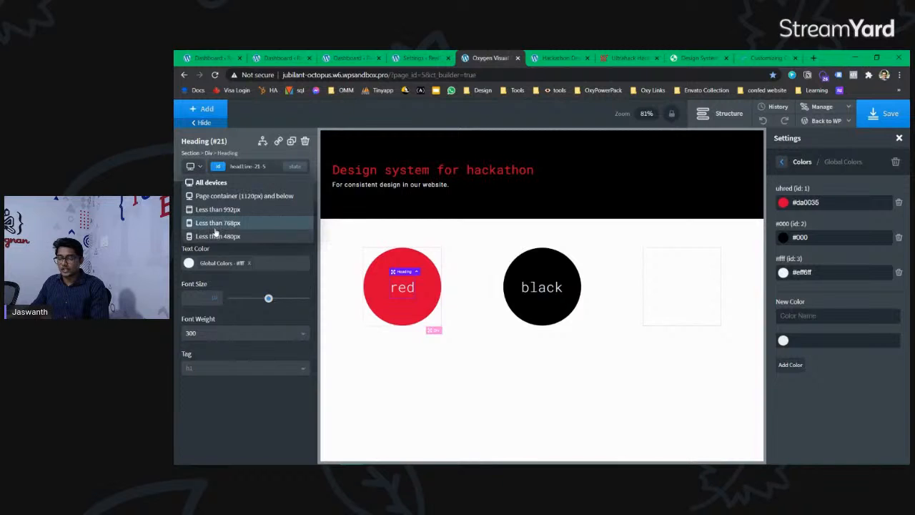
{"action": "left_click", "coordinate": [215, 227]}
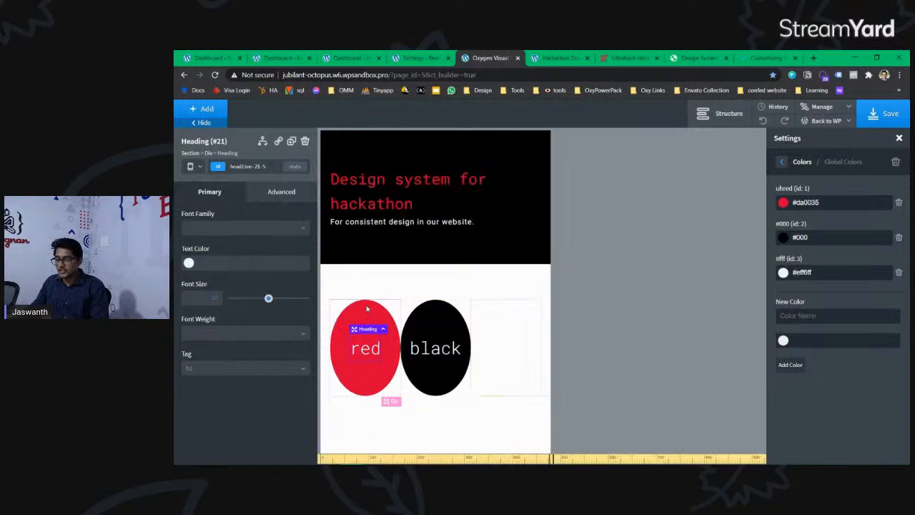
Select the section holding the color circles from the page structure and stack its child elements vertically.
{"action": "left_click", "coordinate": [722, 113]}
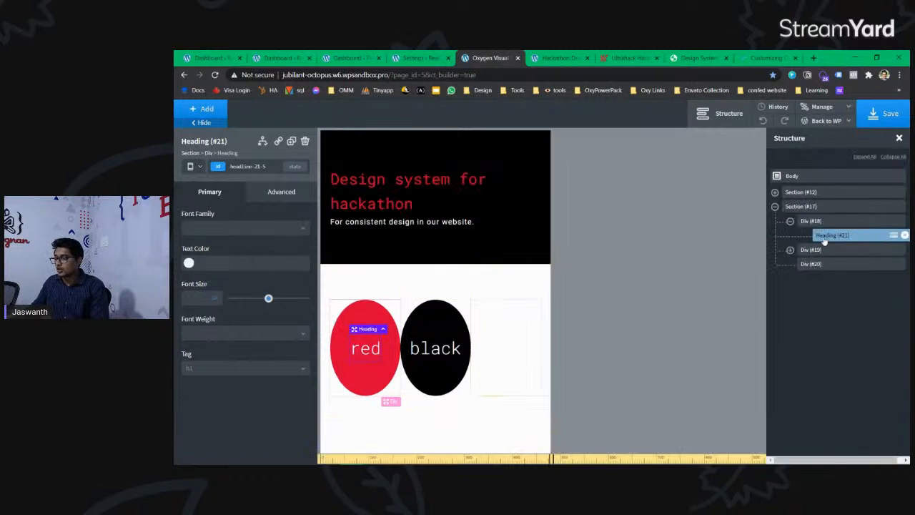
{"action": "left_click", "coordinate": [813, 221]}
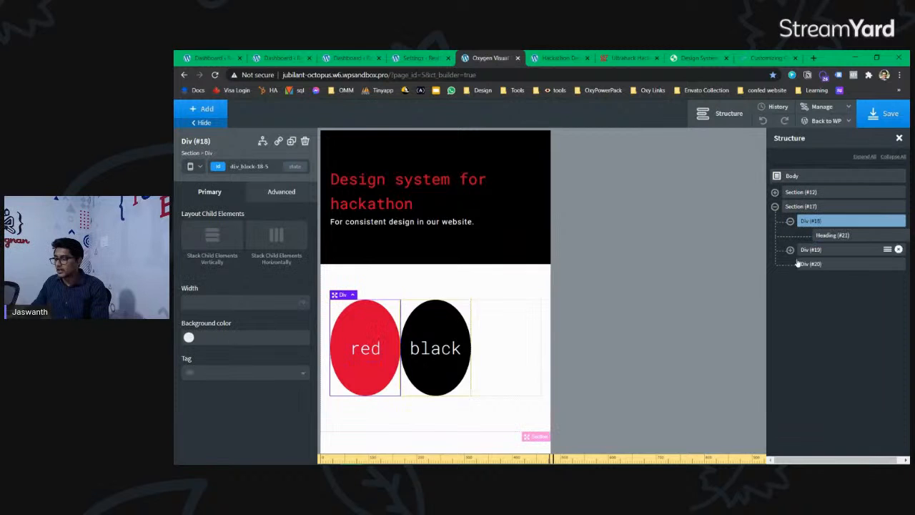
{"action": "left_click", "coordinate": [461, 309]}
{"action": "left_click", "coordinate": [811, 222]}
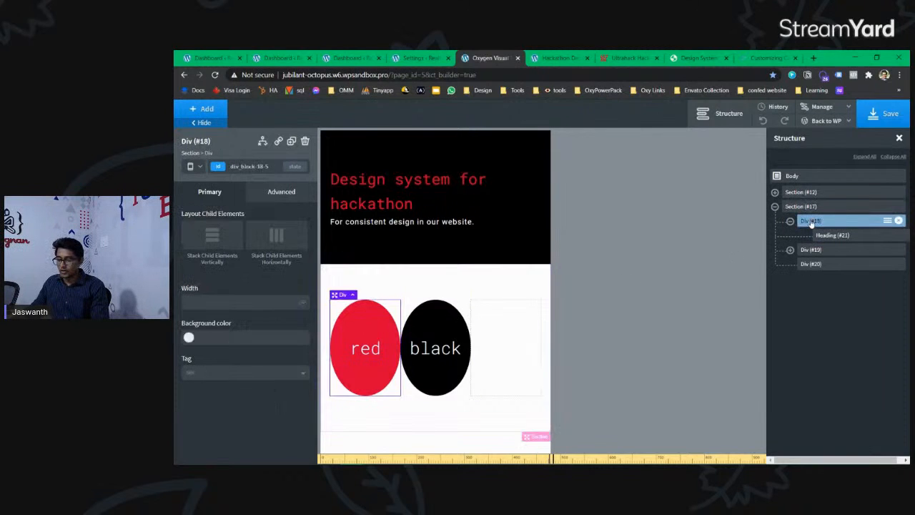
{"action": "left_click", "coordinate": [790, 221]}
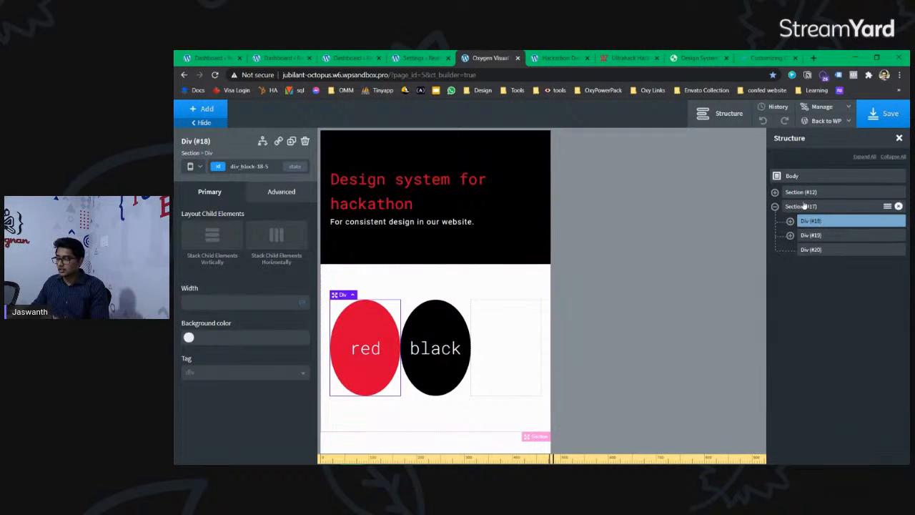
{"action": "left_click", "coordinate": [804, 206]}
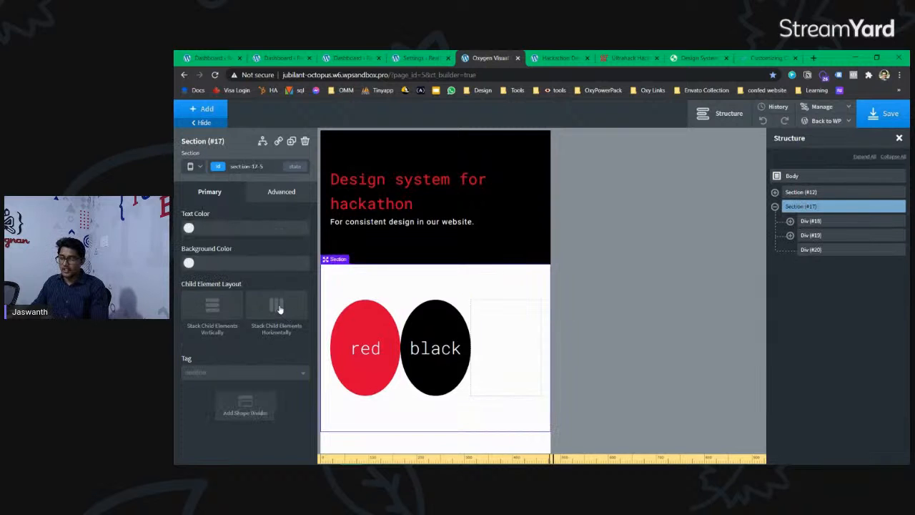
{"action": "left_click", "coordinate": [217, 311]}
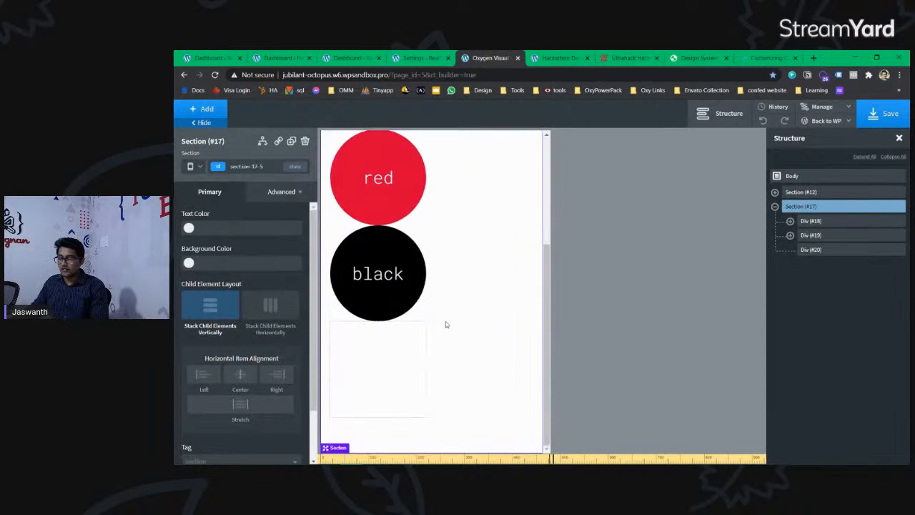
Center the vertically stacked circles horizontally within their section.
{"action": "left_click", "coordinate": [813, 221]}
{"action": "left_click", "coordinate": [810, 211]}
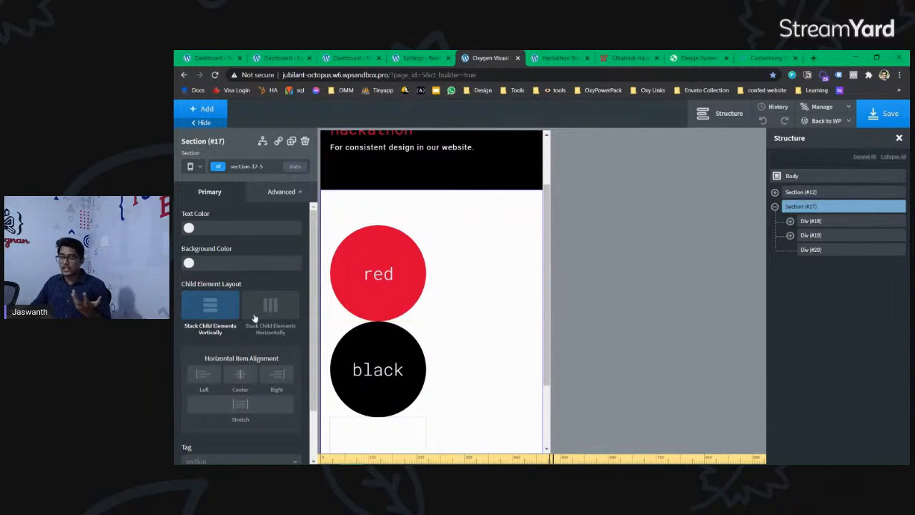
{"action": "scroll", "coordinate": [254, 317], "scroll_direction": "down", "scroll_amount": 1}
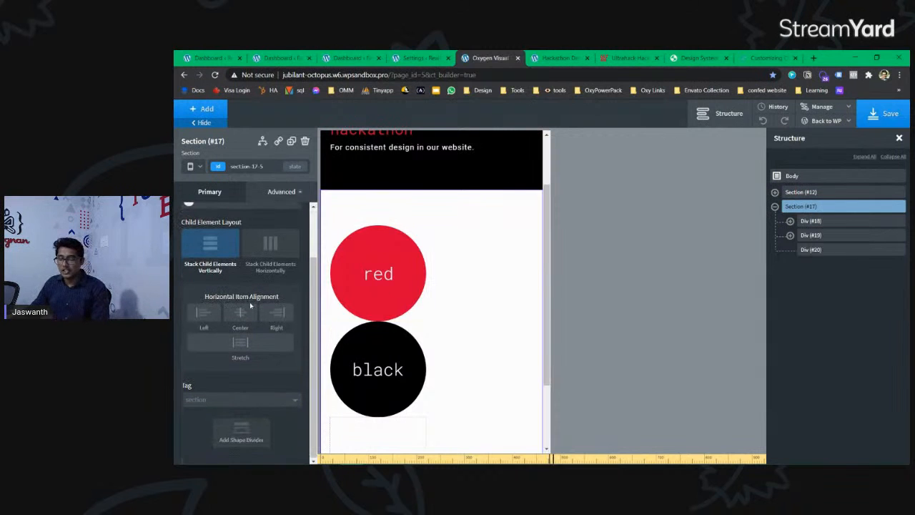
{"action": "left_click", "coordinate": [240, 312]}
{"action": "scroll", "coordinate": [477, 329], "scroll_direction": "down", "scroll_amount": 2}
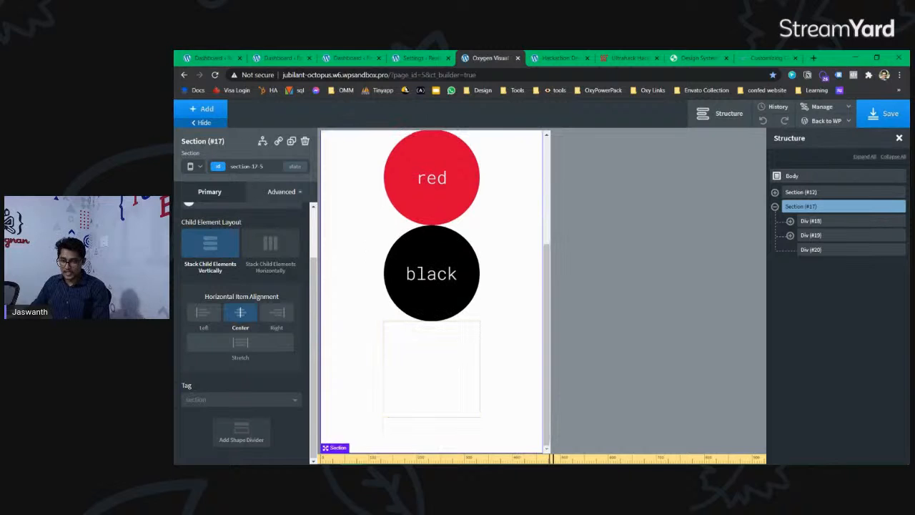
{"action": "scroll", "coordinate": [480, 314], "scroll_direction": "up", "scroll_amount": 3}
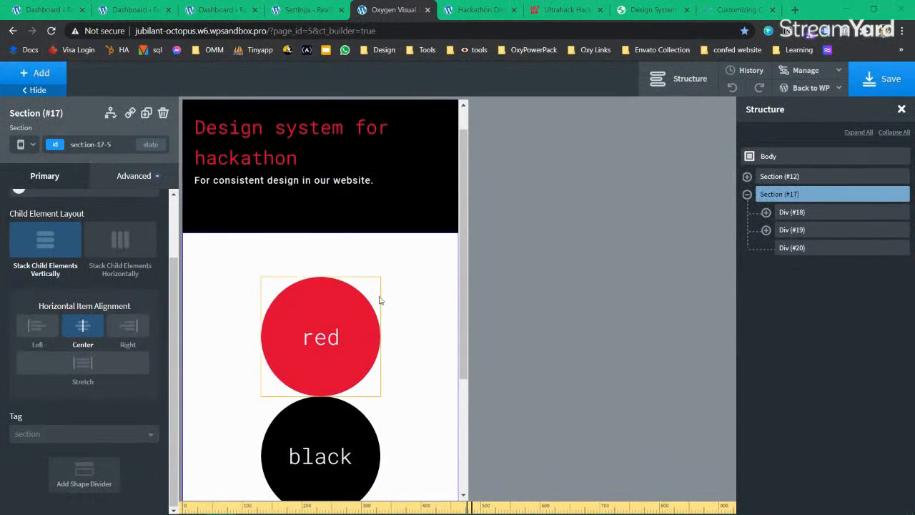
Set the header heading's font size to 25 px for the "Less than 480px" breakpoint.
{"action": "left_click", "coordinate": [307, 146]}
{"action": "left_click", "coordinate": [29, 145]}
{"action": "left_click", "coordinate": [72, 231]}
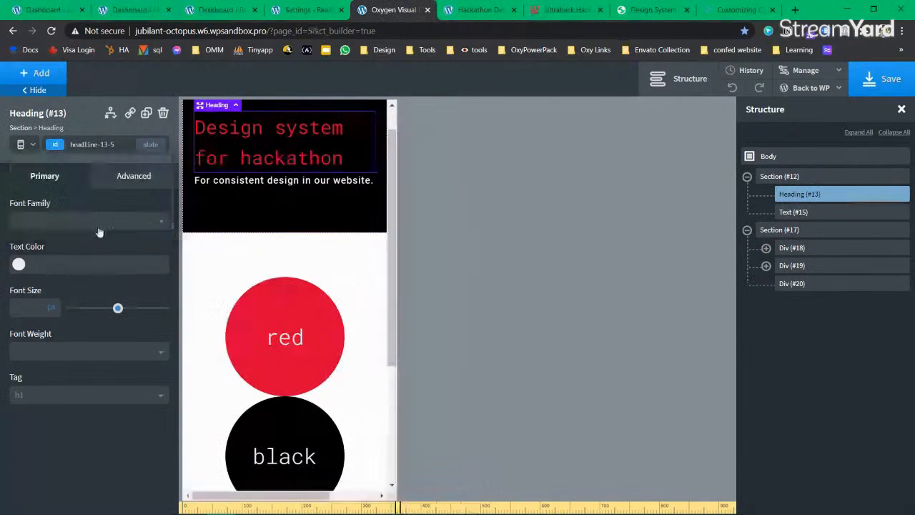
{"action": "left_click_drag", "start_coordinate": [119, 309], "coordinate": [95, 306]}
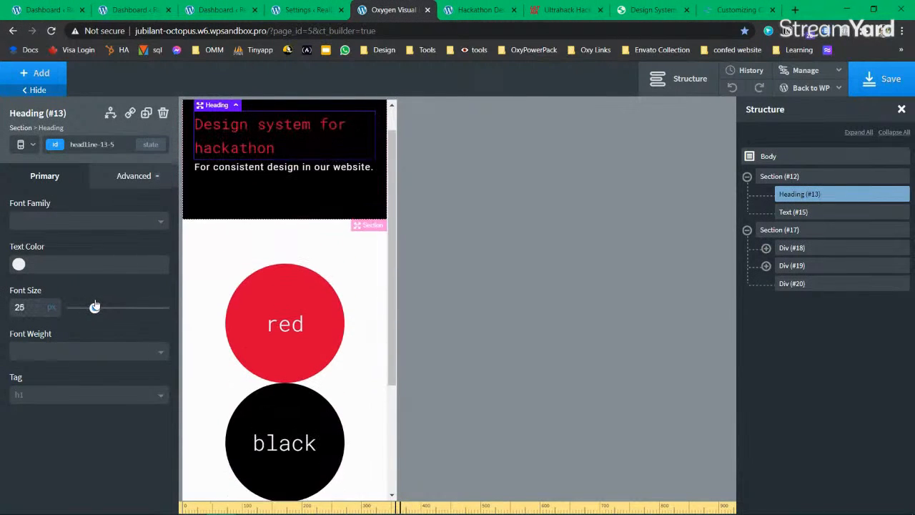
Add a period to the end of the "Design system for hackathon" heading and save the page.
{"action": "double_click", "coordinate": [275, 147]}
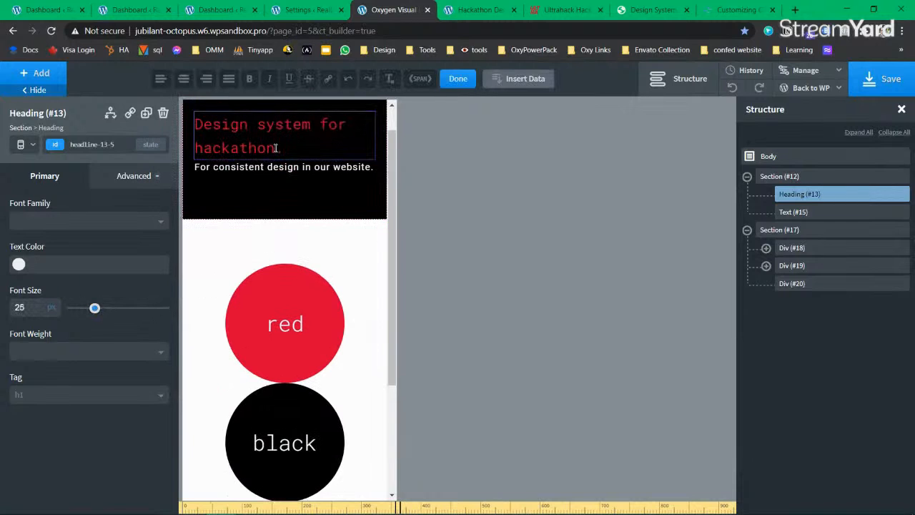
{"action": "left_click", "coordinate": [281, 226]}
{"action": "left_click", "coordinate": [892, 79]}
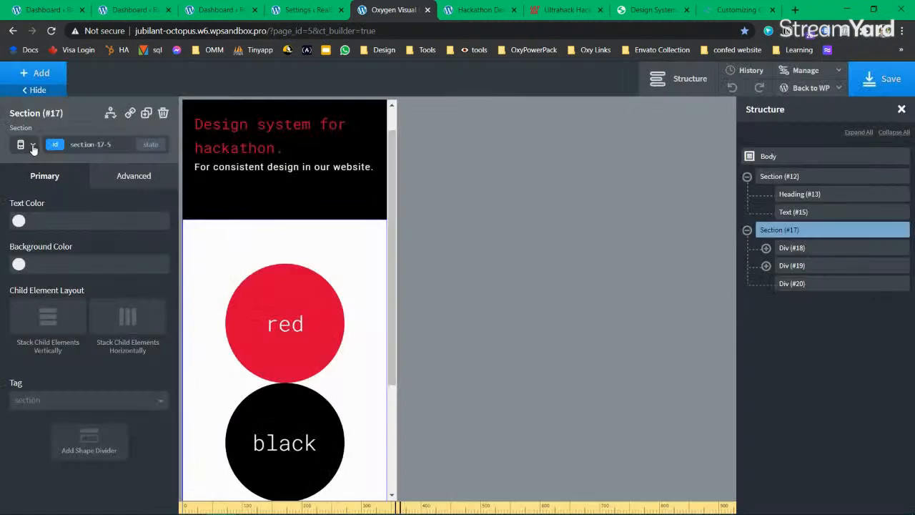
Compare the color circles section in the "All devices" and "Less than 768px" views, ending in "All devices".
{"action": "left_click", "coordinate": [32, 144]}
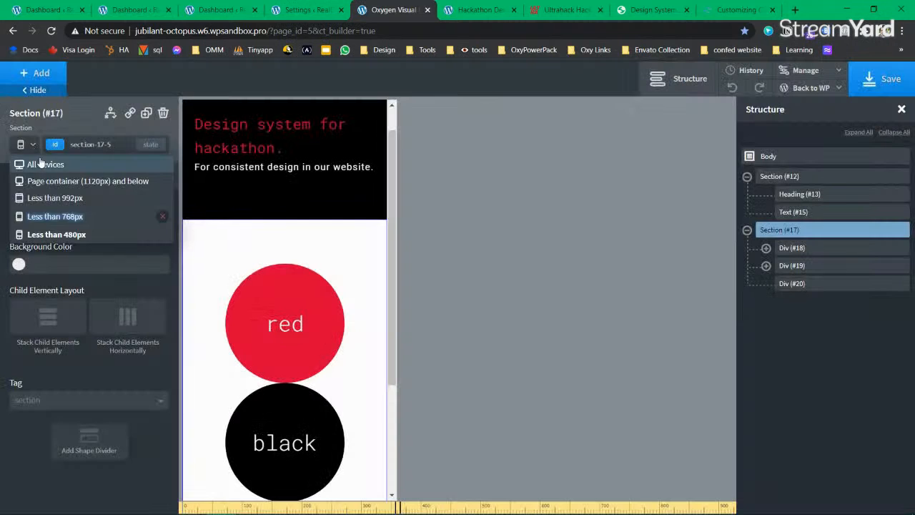
{"action": "left_click", "coordinate": [41, 165]}
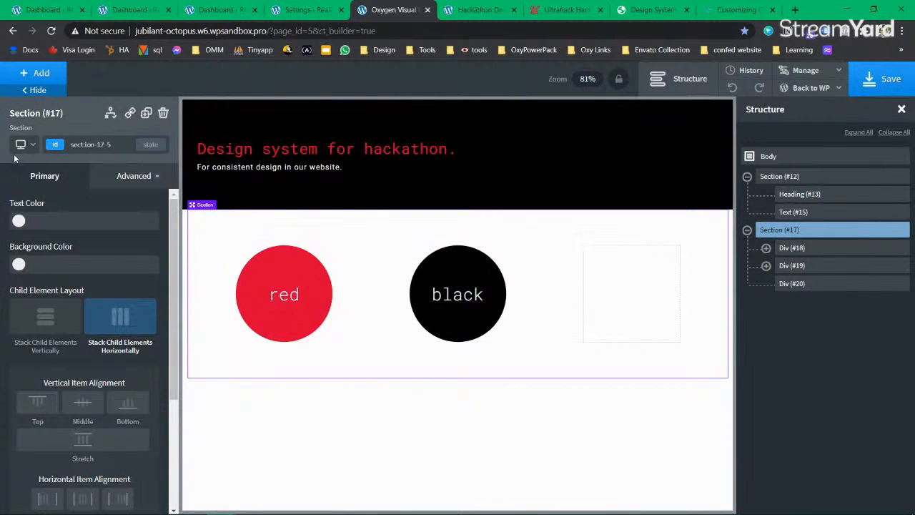
{"action": "left_click", "coordinate": [26, 146]}
{"action": "left_click", "coordinate": [61, 216]}
{"action": "scroll", "coordinate": [343, 314], "scroll_direction": "down", "scroll_amount": 3}
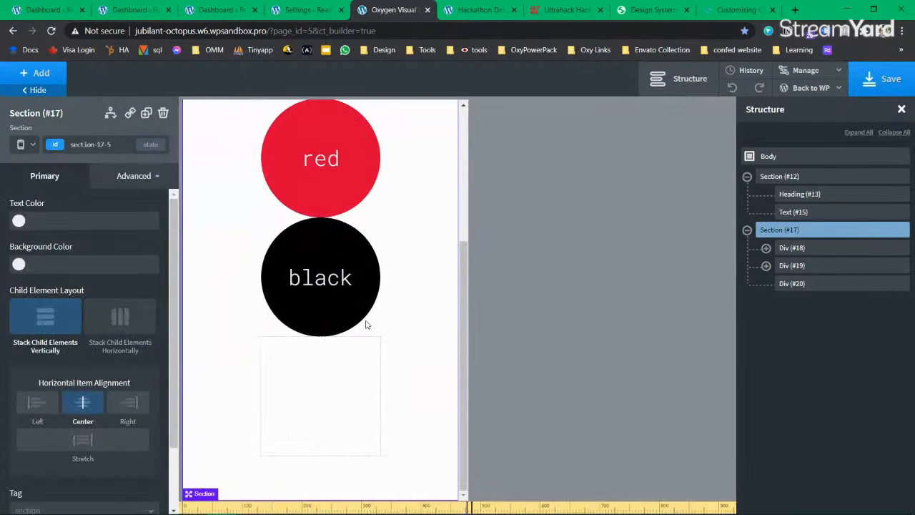
{"action": "left_click", "coordinate": [21, 146]}
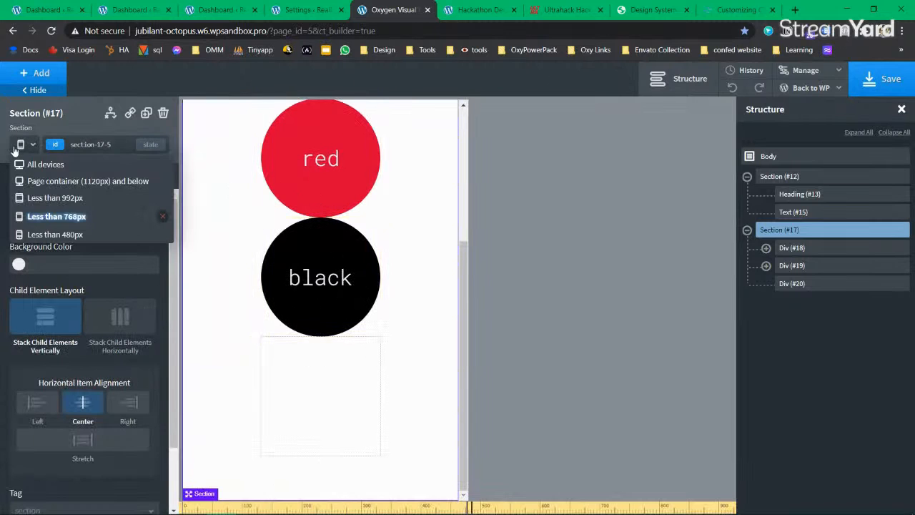
{"action": "left_click", "coordinate": [40, 169]}
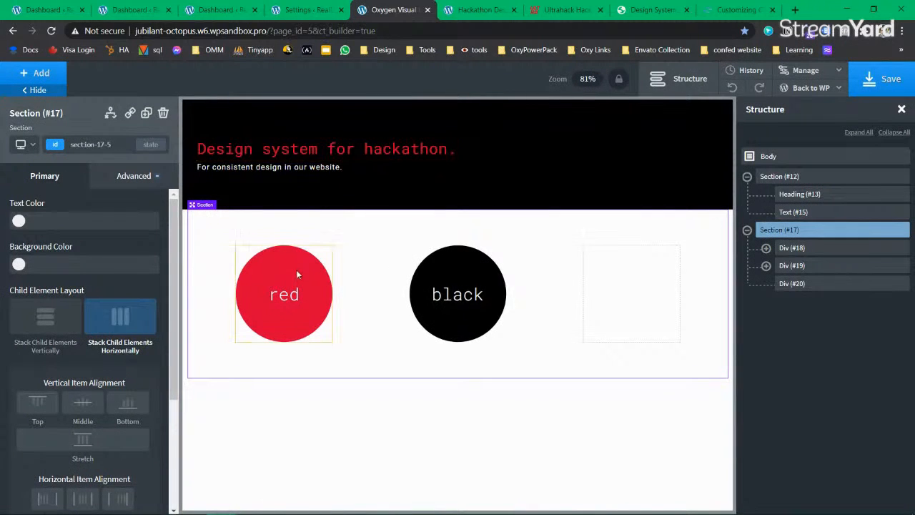
{"action": "left_click", "coordinate": [316, 266]}
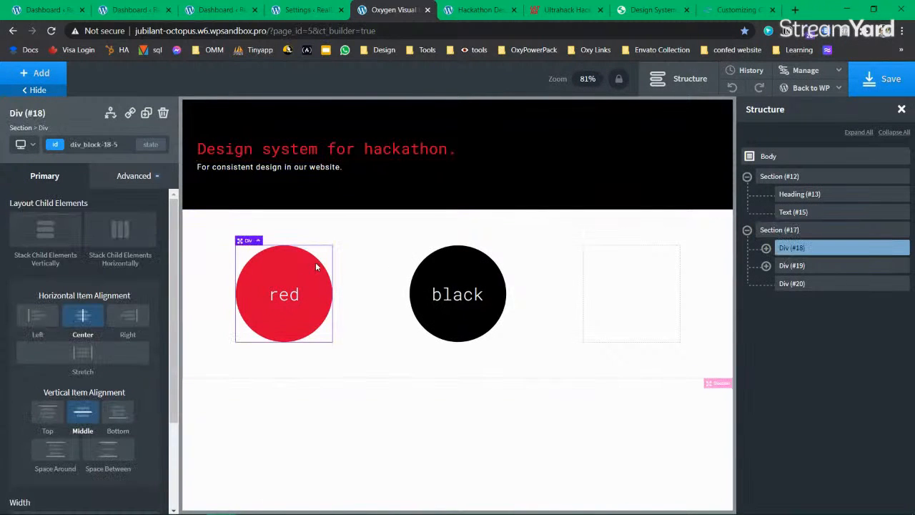
{"action": "left_click", "coordinate": [463, 295]}
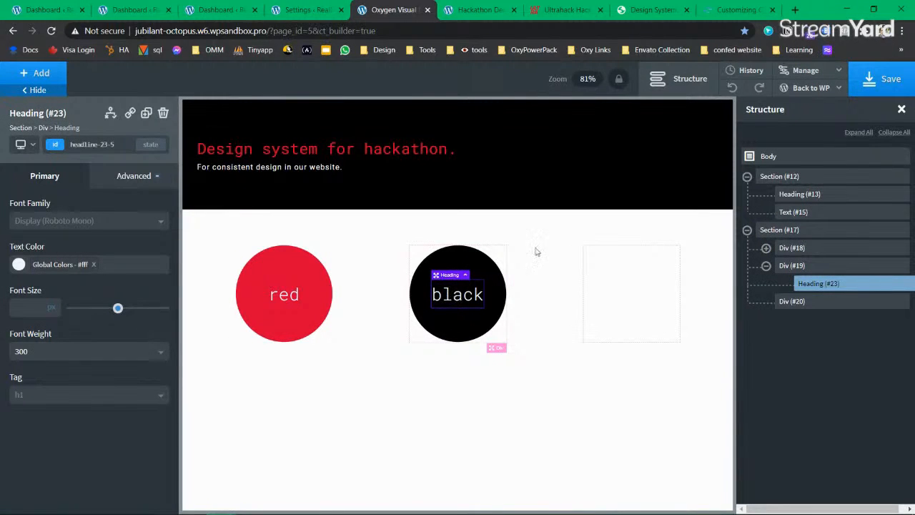
Add a heading to the empty third div beside the black circle and set its font weight to 300.
{"action": "left_click", "coordinate": [711, 85]}
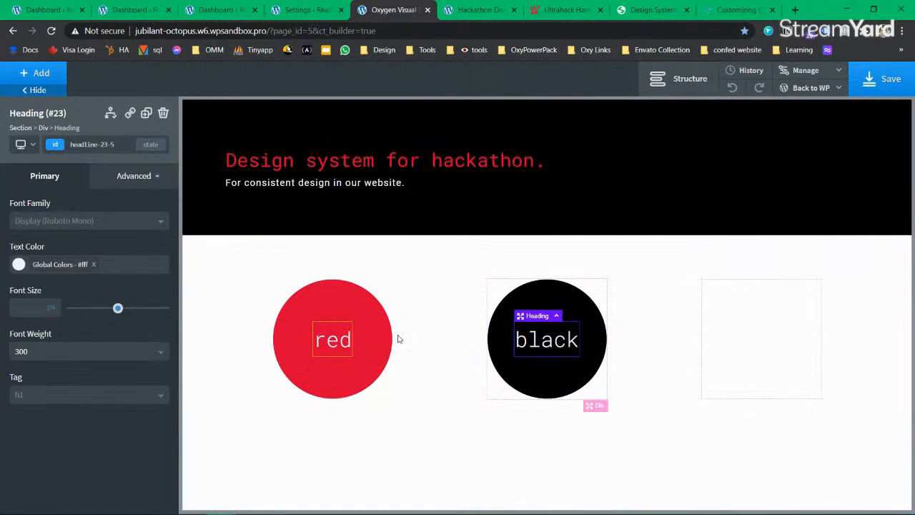
{"action": "left_click", "coordinate": [785, 336]}
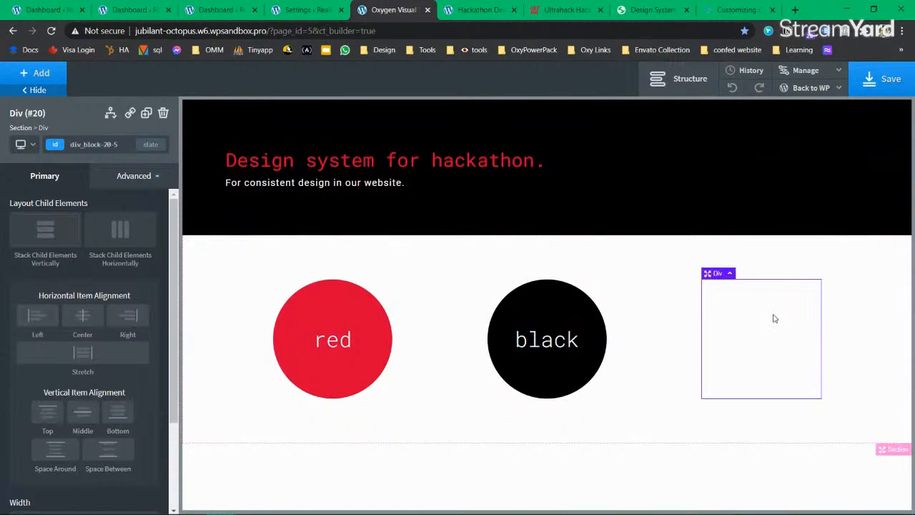
{"action": "left_click", "coordinate": [43, 73]}
{"action": "type", "text": "headin"}
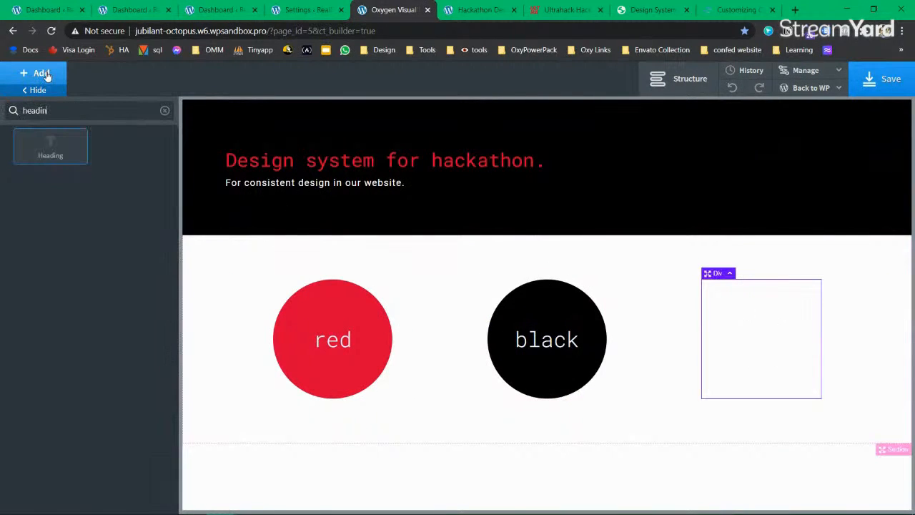
{"action": "left_click", "coordinate": [47, 152]}
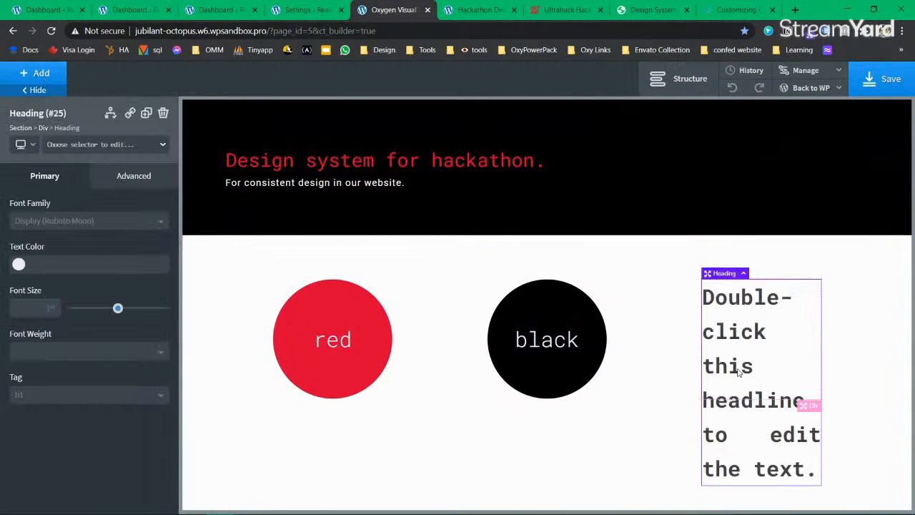
{"action": "left_click", "coordinate": [74, 351]}
{"action": "left_click", "coordinate": [43, 420]}
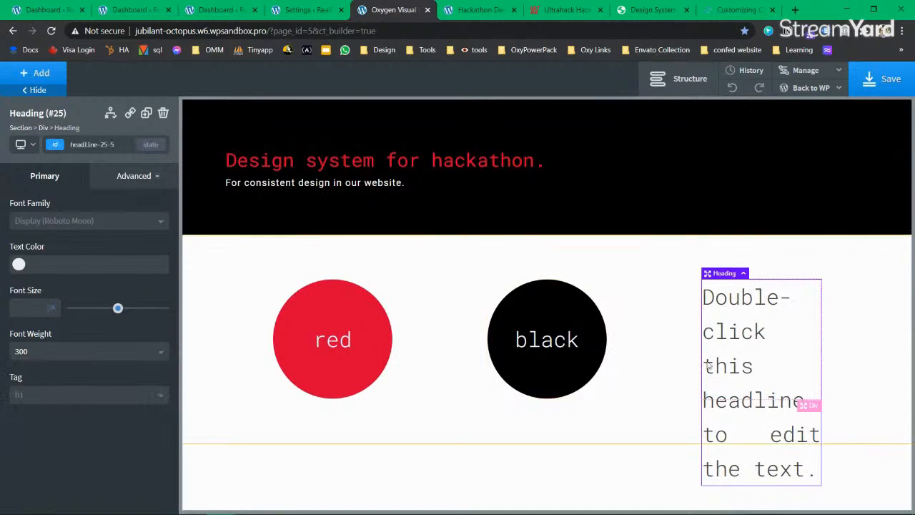
Set the H1 font weight to 300 in the global heading styles and save the page.
{"action": "mouse_move", "coordinate": [805, 70]}
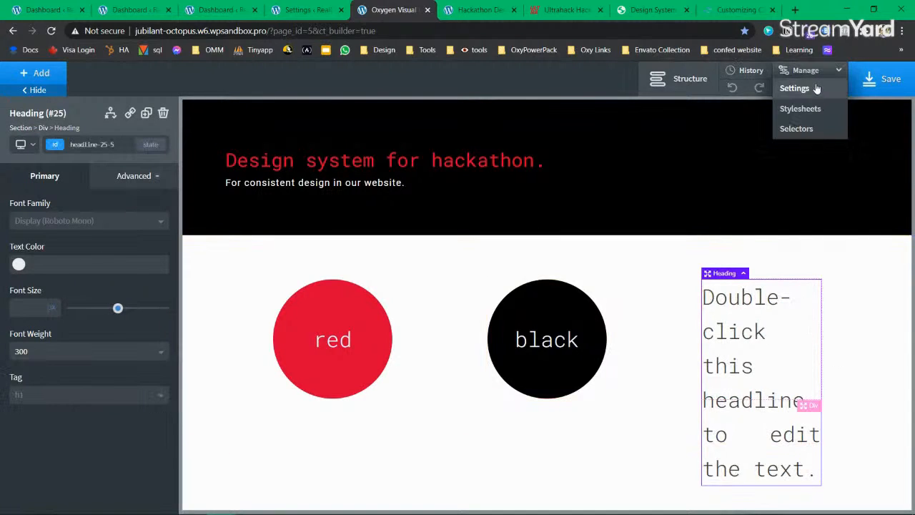
{"action": "left_click", "coordinate": [794, 88]}
{"action": "left_click", "coordinate": [756, 140]}
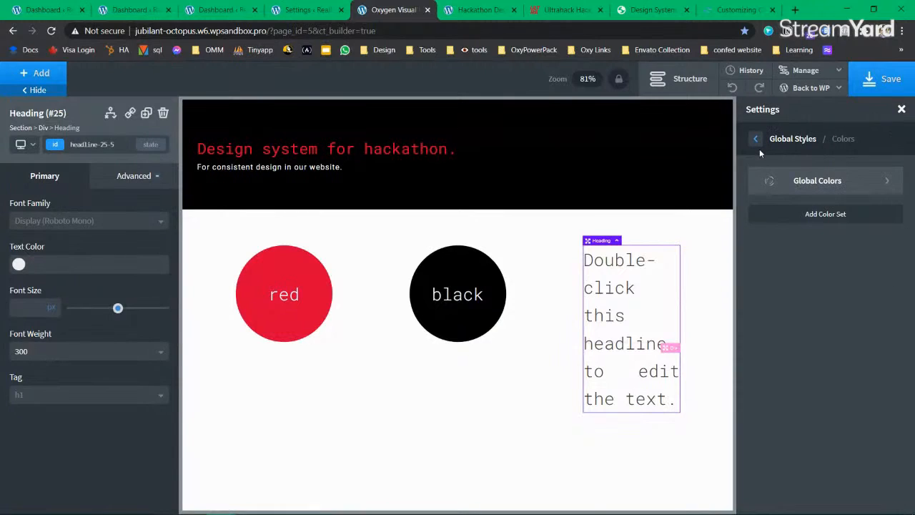
{"action": "left_click", "coordinate": [755, 139]}
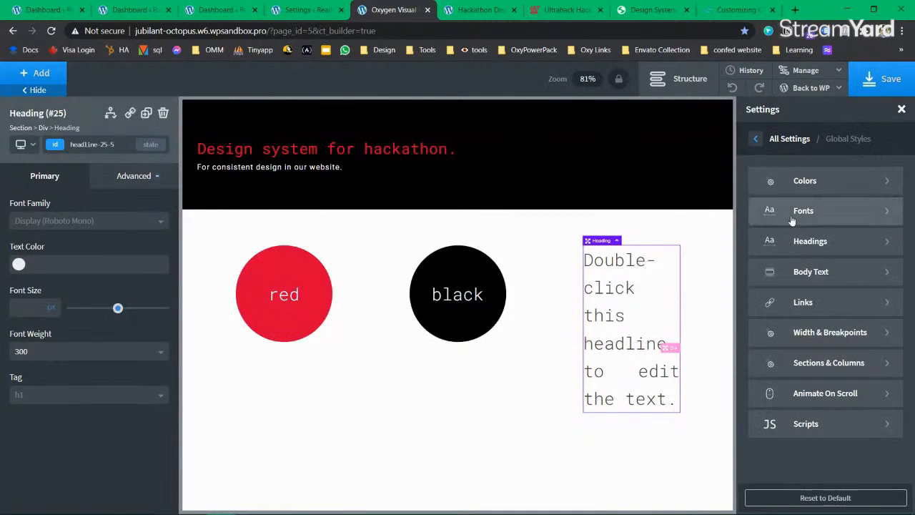
{"action": "left_click", "coordinate": [865, 250]}
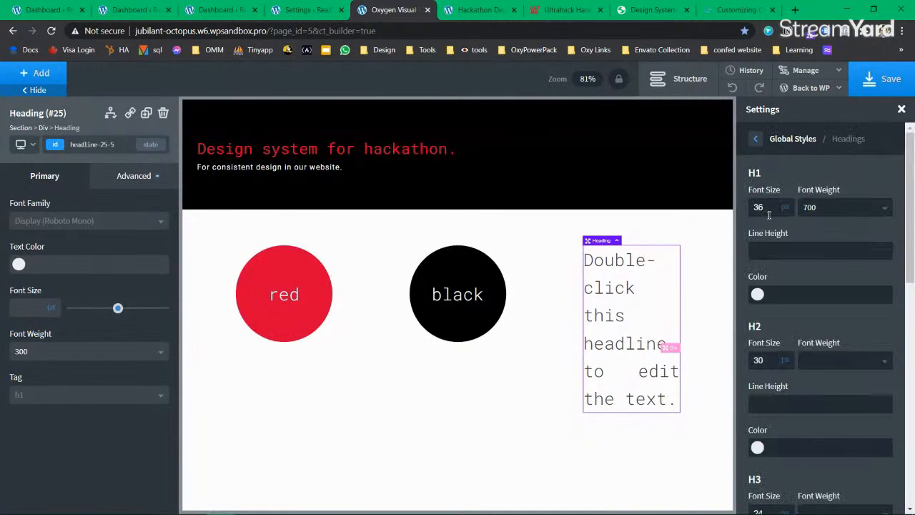
{"action": "left_click", "coordinate": [847, 210]}
{"action": "left_click", "coordinate": [840, 279]}
{"action": "left_click", "coordinate": [888, 86]}
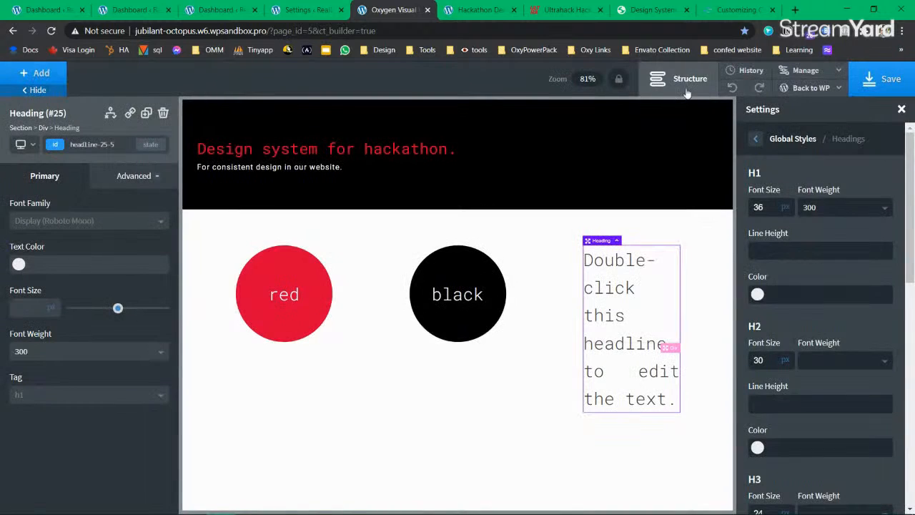
Delete the placeholder heading from the third div using the page structure.
{"action": "left_click", "coordinate": [687, 93]}
{"action": "double_click", "coordinate": [620, 289]}
{"action": "left_click", "coordinate": [507, 394]}
{"action": "left_click", "coordinate": [907, 320]}
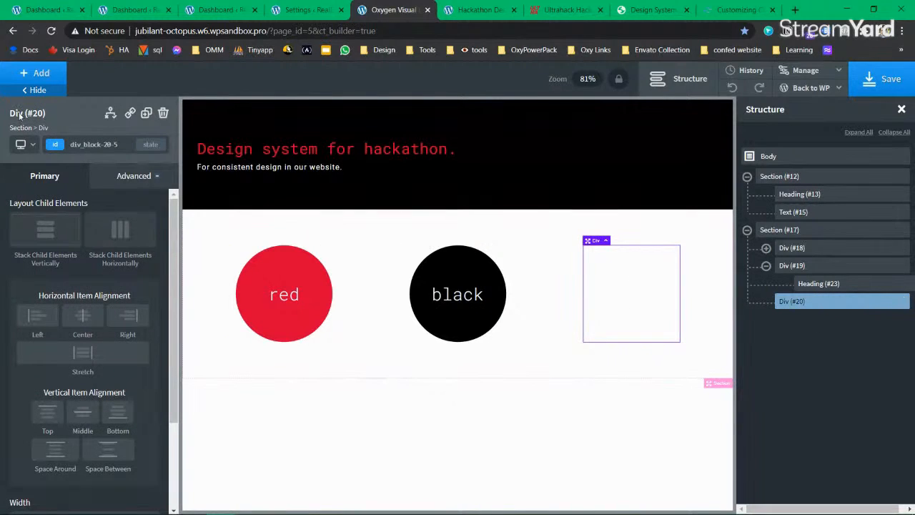
Add a new heading inside the empty third div and save the page.
{"action": "left_click", "coordinate": [41, 74]}
{"action": "type", "text": "headin"}
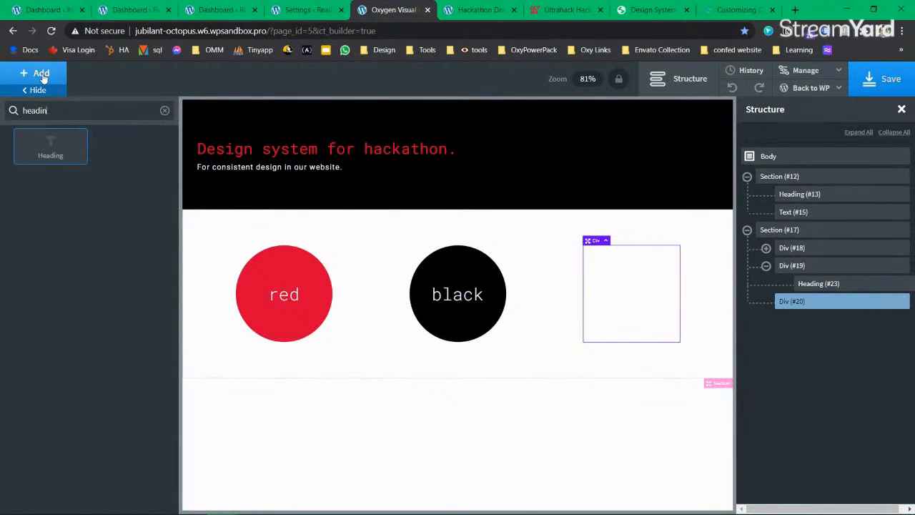
{"action": "left_click", "coordinate": [64, 155]}
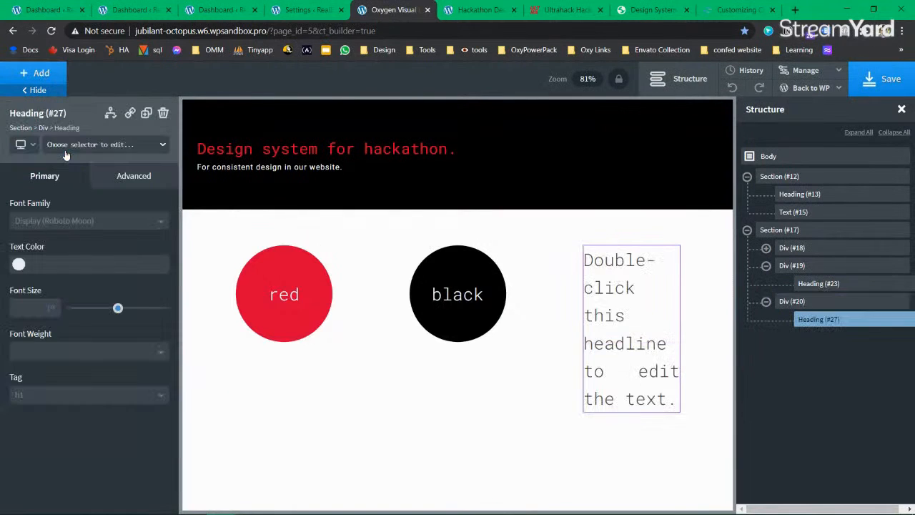
{"action": "left_click", "coordinate": [71, 348]}
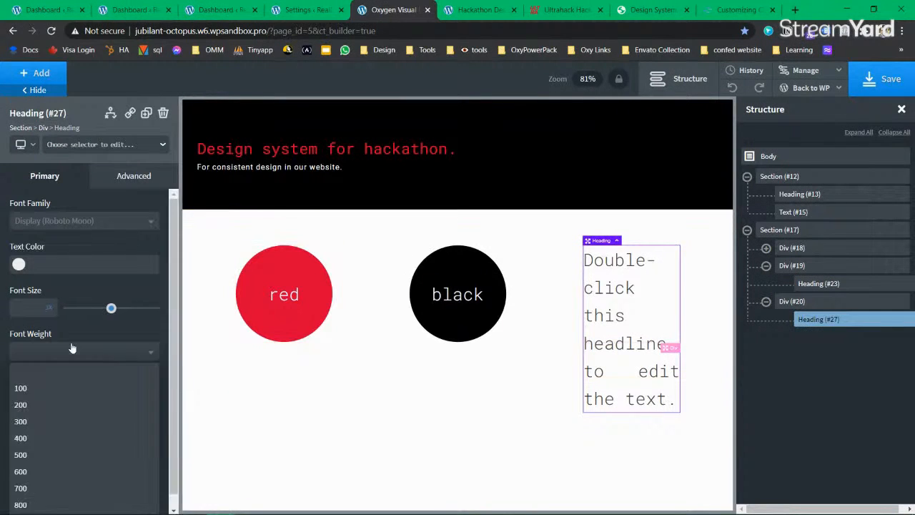
{"action": "left_click", "coordinate": [92, 331]}
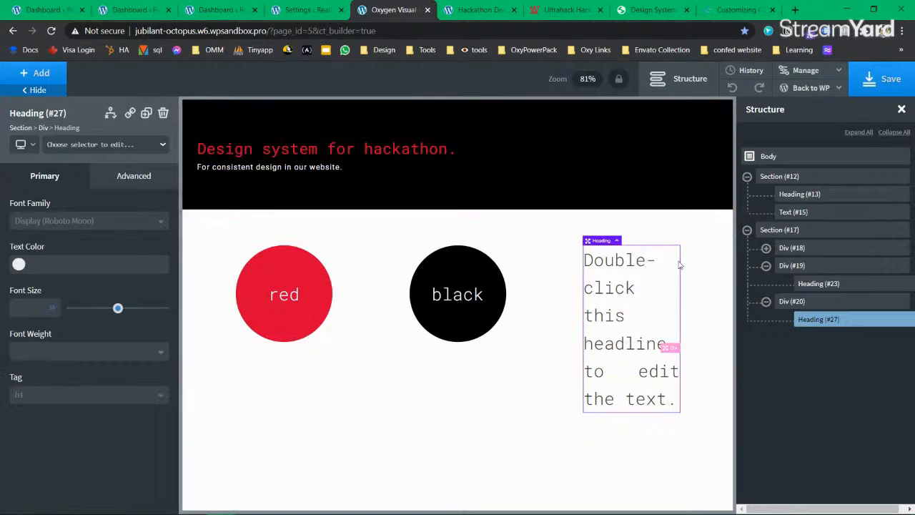
{"action": "left_click", "coordinate": [890, 84]}
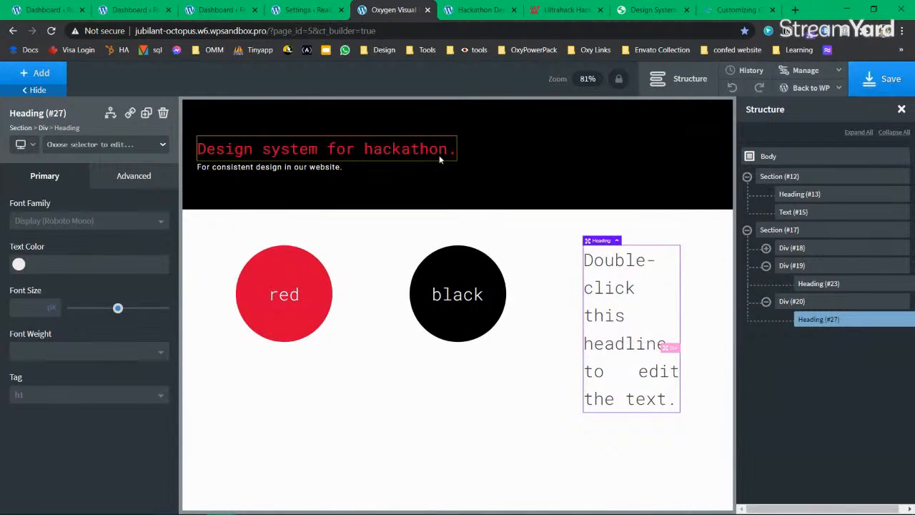
Check the header title's font size, set the global H1 heading font size to 32 px to match, and save.
{"action": "left_click", "coordinate": [407, 147]}
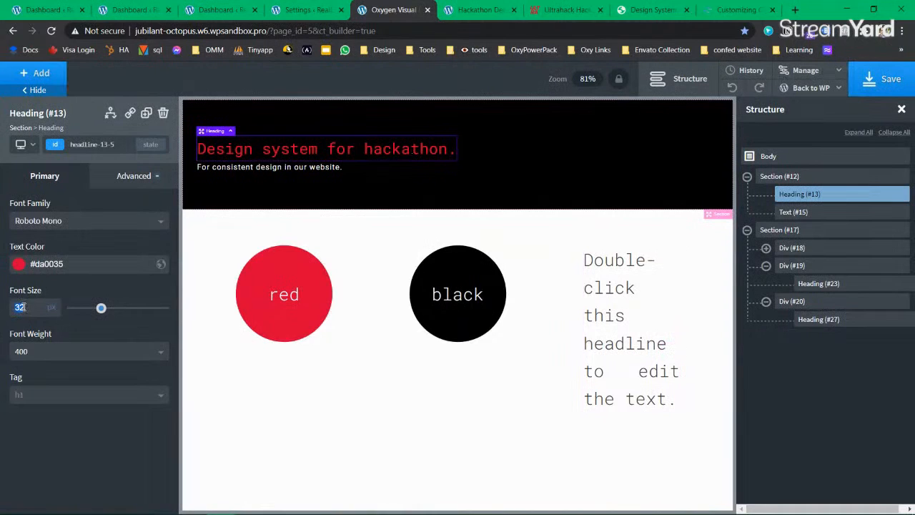
{"action": "left_click", "coordinate": [805, 70]}
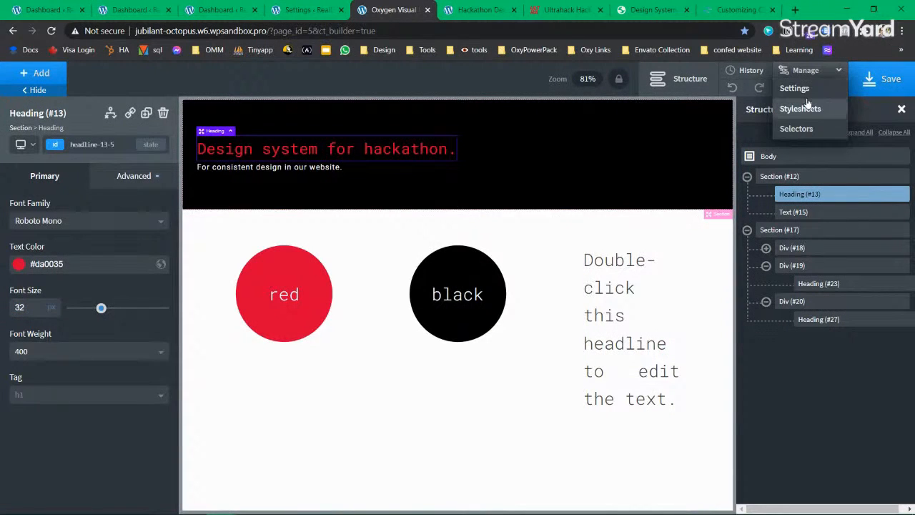
{"action": "left_click", "coordinate": [801, 108]}
{"action": "left_click", "coordinate": [805, 70]}
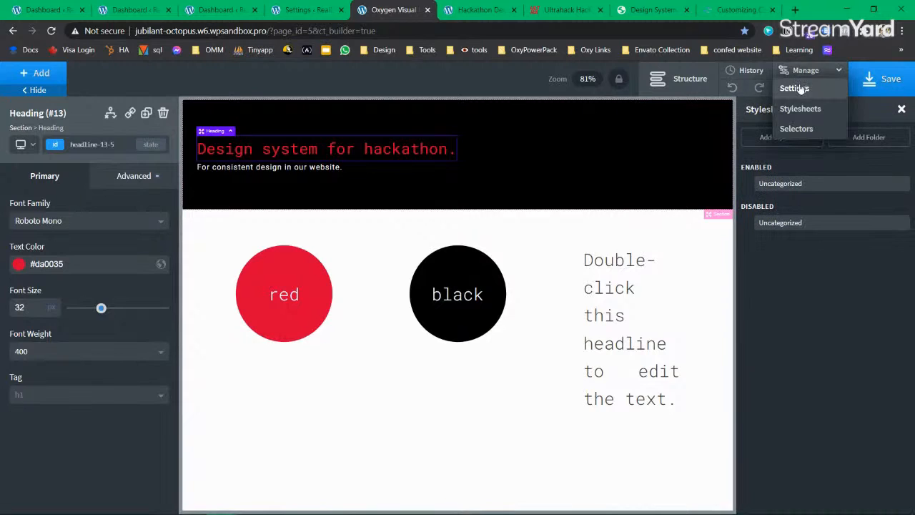
{"action": "left_click", "coordinate": [794, 88]}
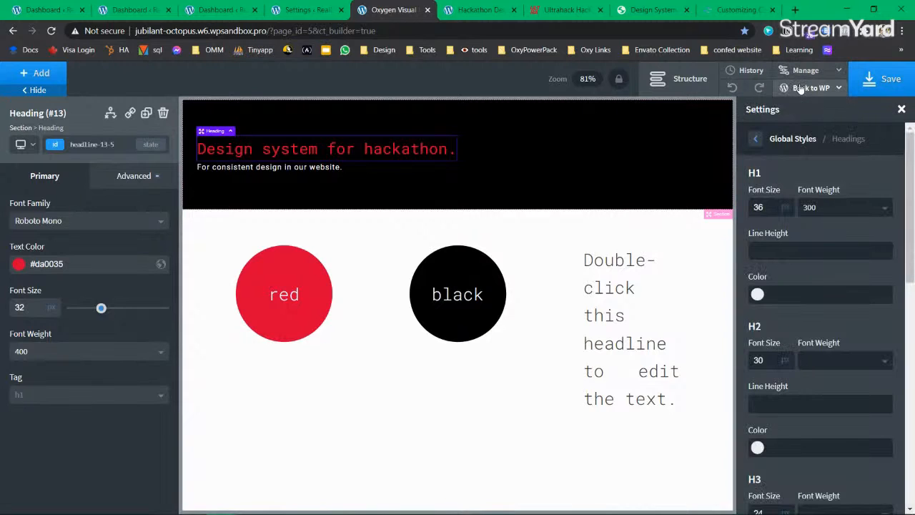
{"action": "double_click", "coordinate": [762, 206]}
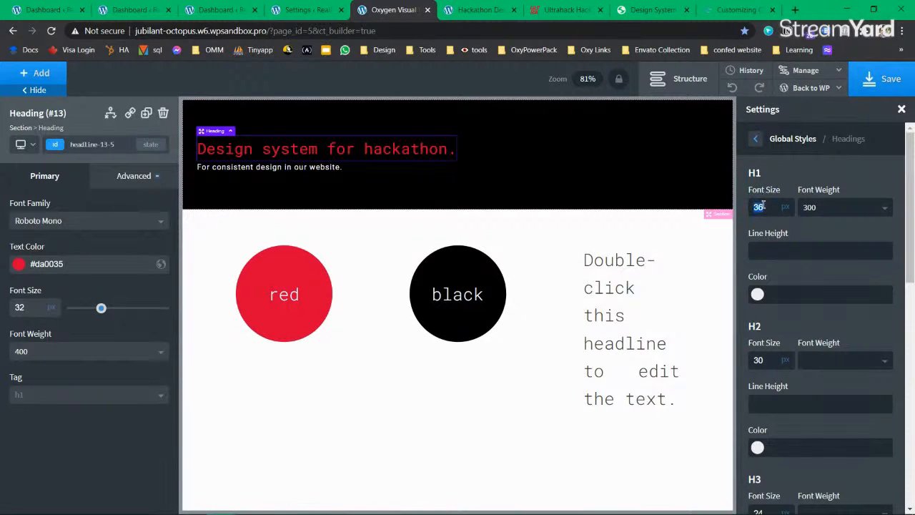
{"action": "type", "text": "32"}
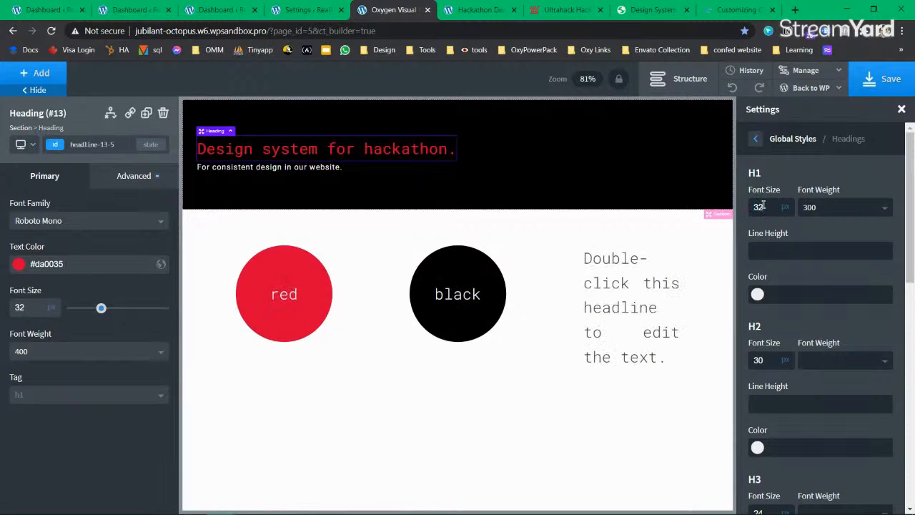
{"action": "scroll", "coordinate": [822, 220], "scroll_direction": "down", "scroll_amount": 2}
{"action": "scroll", "coordinate": [821, 220], "scroll_direction": "up", "scroll_amount": 2}
{"action": "left_click", "coordinate": [888, 95]}
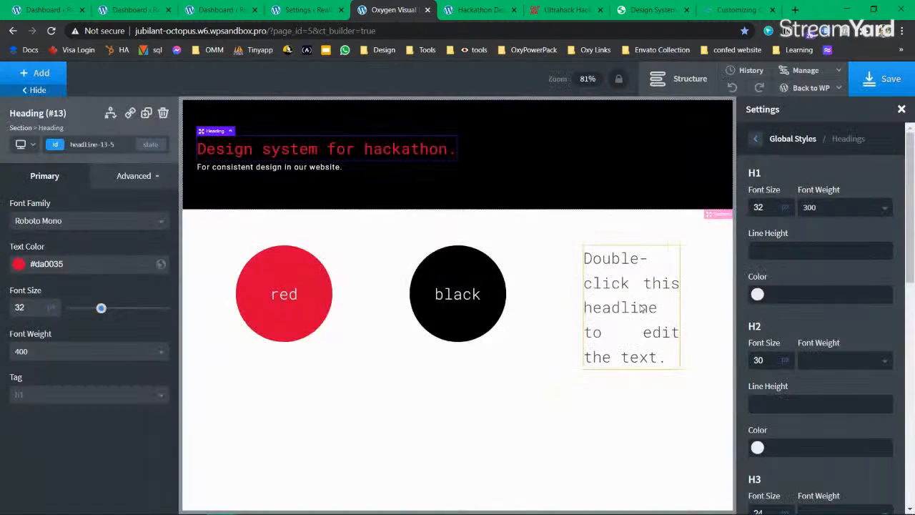
Replace the third div's placeholder heading text with "hi guys" and save the page.
{"action": "double_click", "coordinate": [641, 307]}
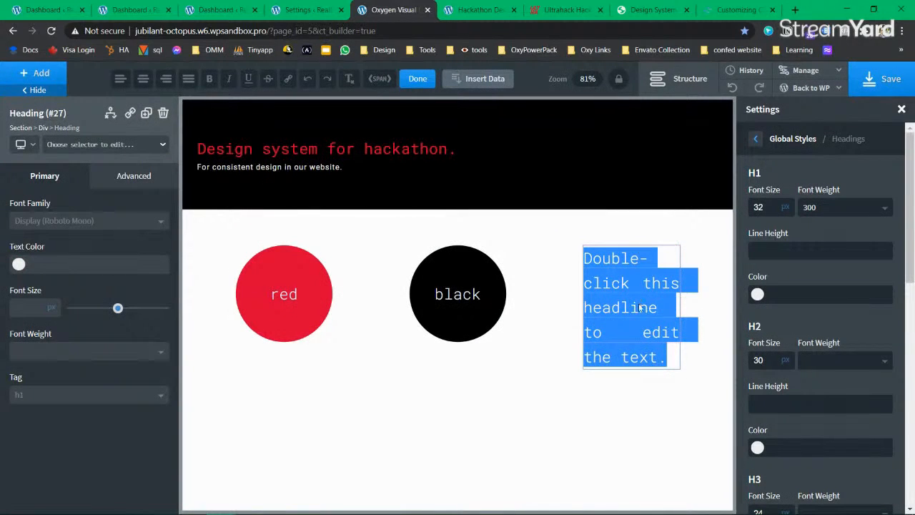
{"action": "type", "text": "hi guys"}
{"action": "left_click", "coordinate": [611, 396]}
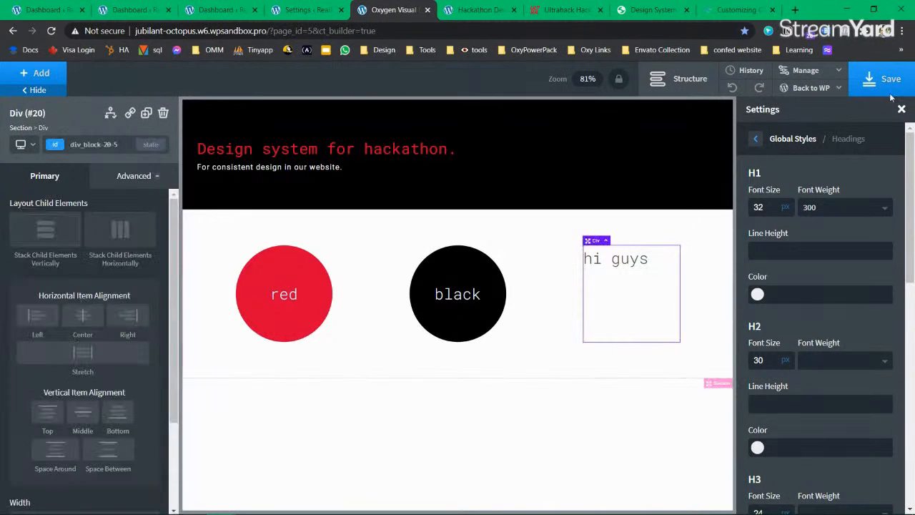
{"action": "left_click", "coordinate": [885, 80]}
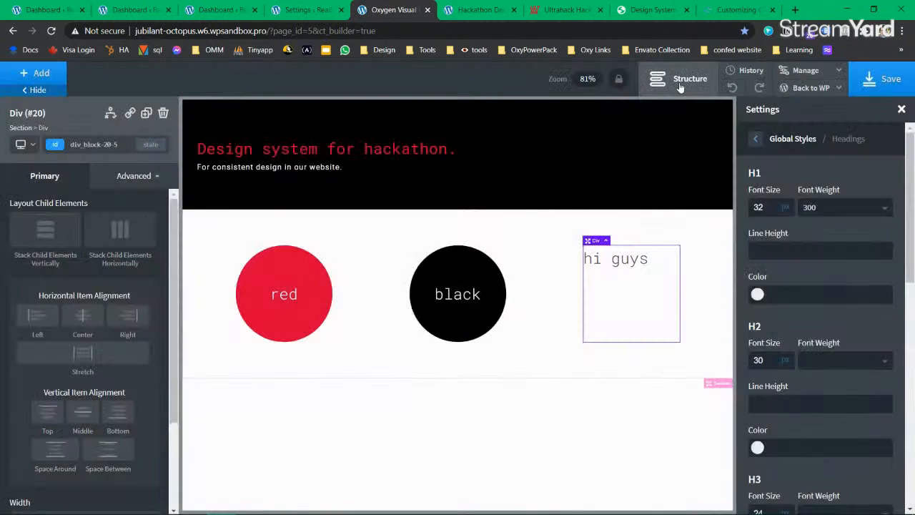
Center the third div's contents horizontally and align them to the vertical middle, and save the page.
{"action": "left_click", "coordinate": [678, 80]}
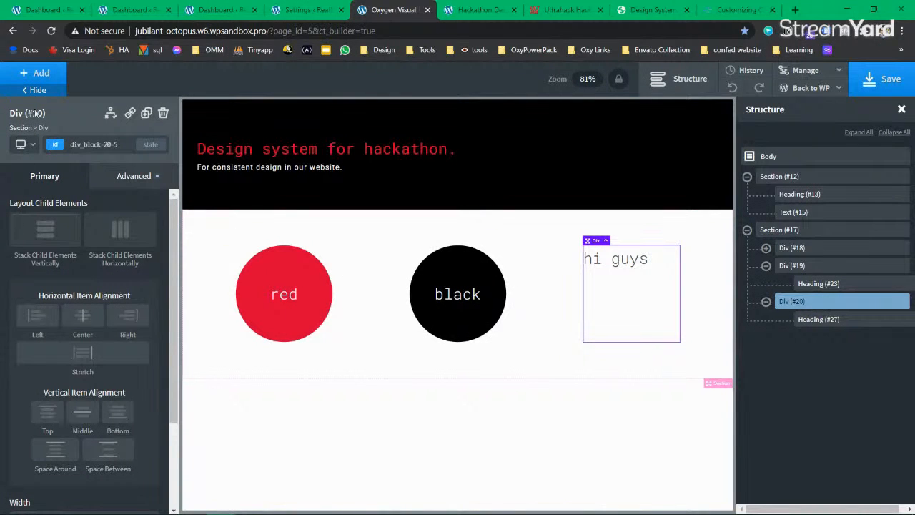
{"action": "left_click", "coordinate": [83, 412]}
{"action": "left_click", "coordinate": [85, 316]}
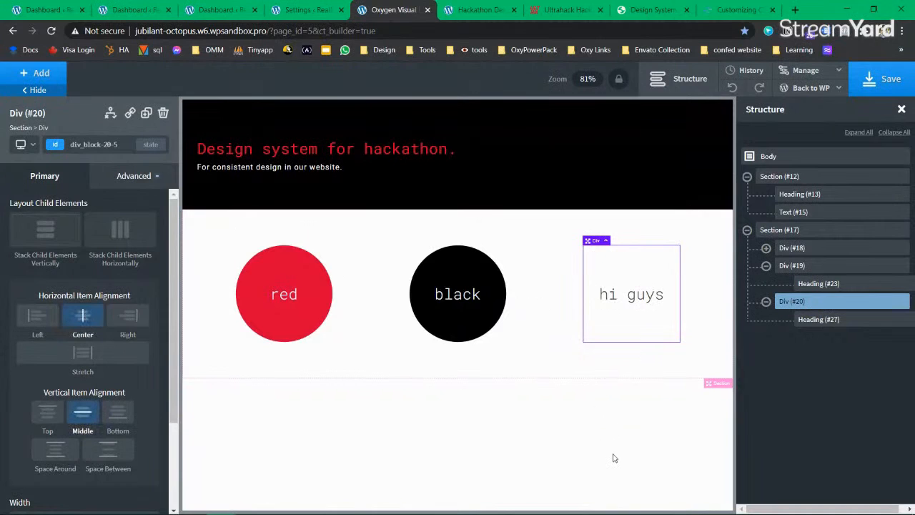
{"action": "left_click", "coordinate": [779, 230]}
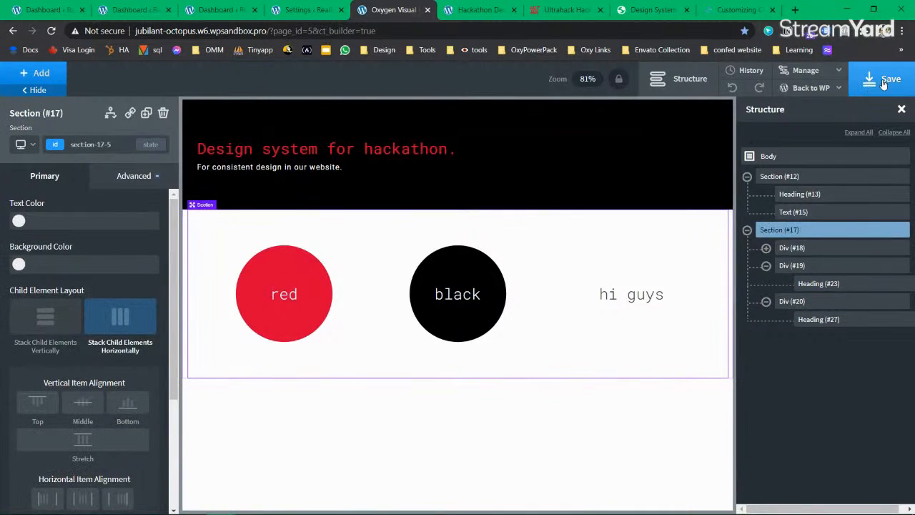
{"action": "left_click", "coordinate": [883, 79]}
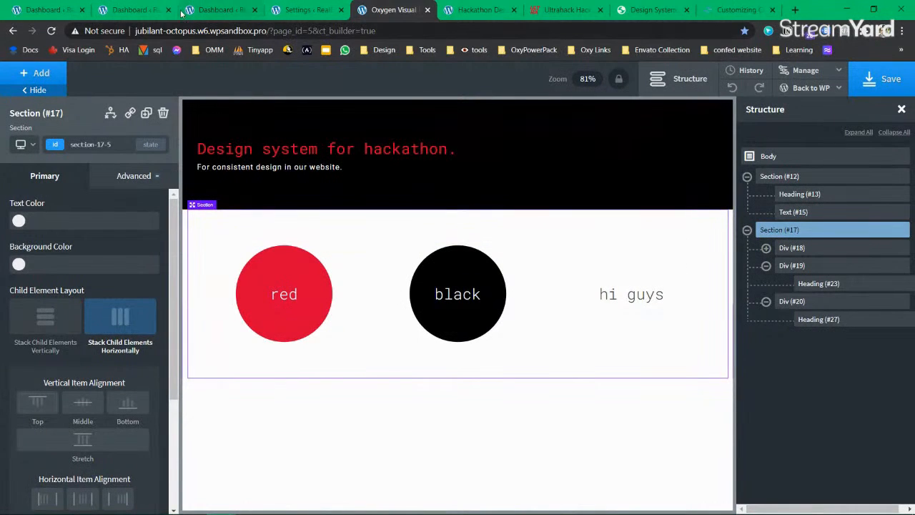
Close the Customizing Colors documentation page and the blank browser tab, returning to the reference design system page.
{"action": "left_click", "coordinate": [792, 11]}
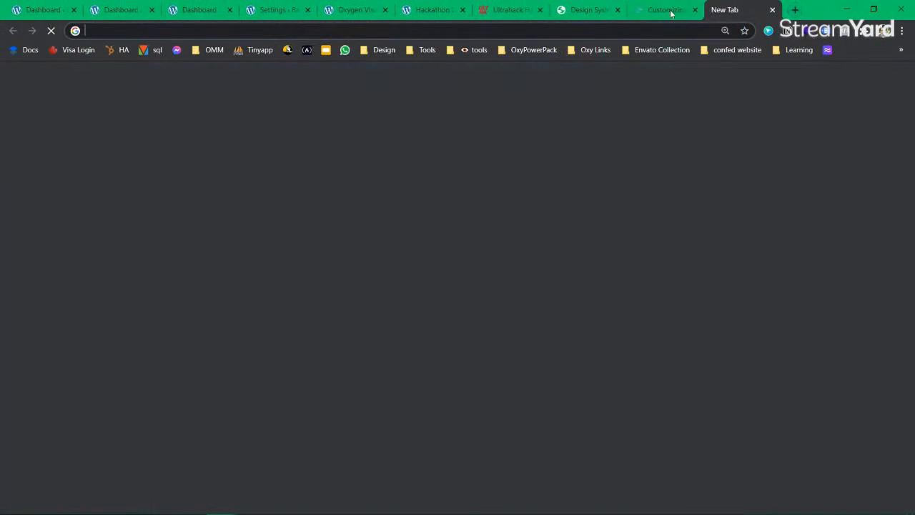
{"action": "left_click", "coordinate": [655, 11]}
{"action": "key", "text": "ctrl+w"}
{"action": "key", "text": "ctrl+w"}
{"action": "left_click", "coordinate": [528, 27]}
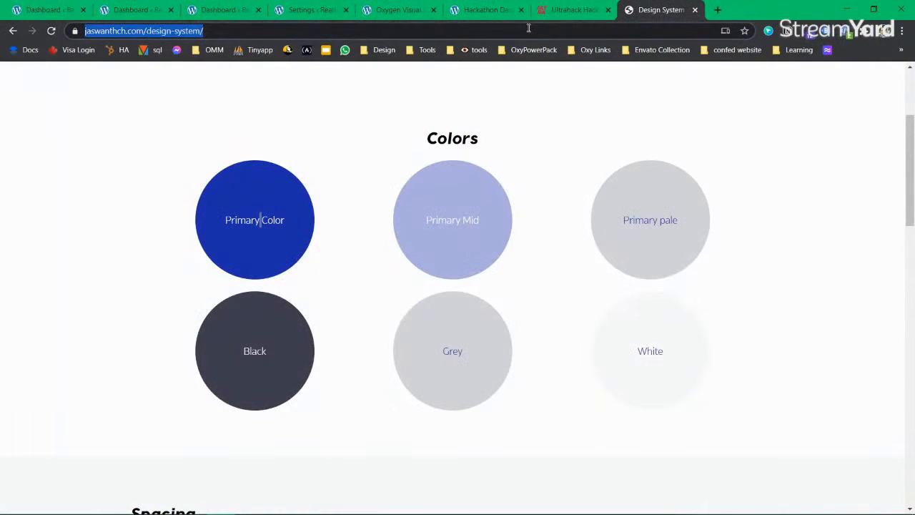
Search YouTube for "codegnan" in a new tab, open the live Oxygen Builder stream and mute it.
{"action": "left_click", "coordinate": [720, 9]}
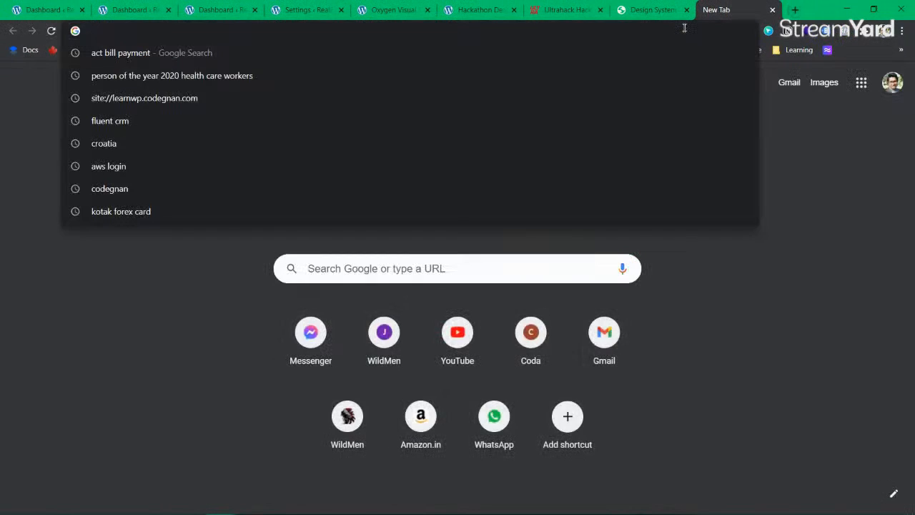
{"action": "type", "text": "you"}
{"action": "key", "text": "Tab"}
{"action": "type", "text": "codegnan"}
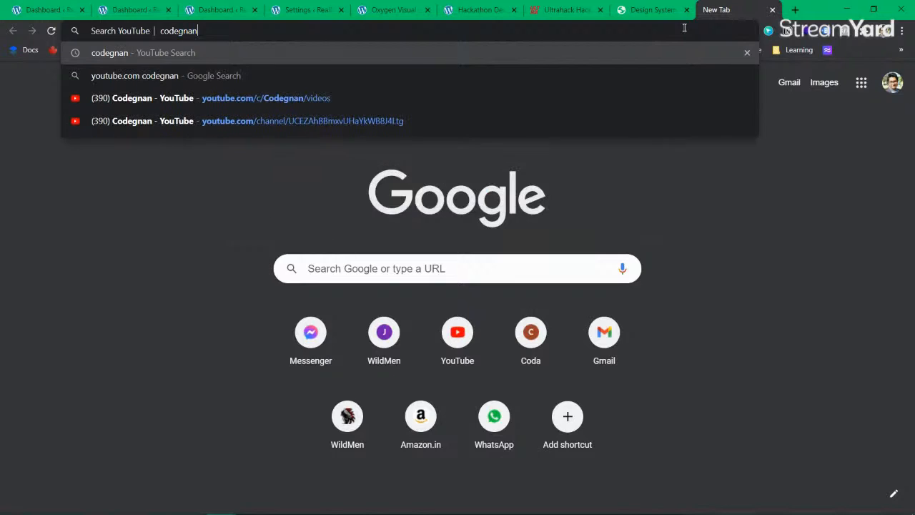
{"action": "key", "text": "Return"}
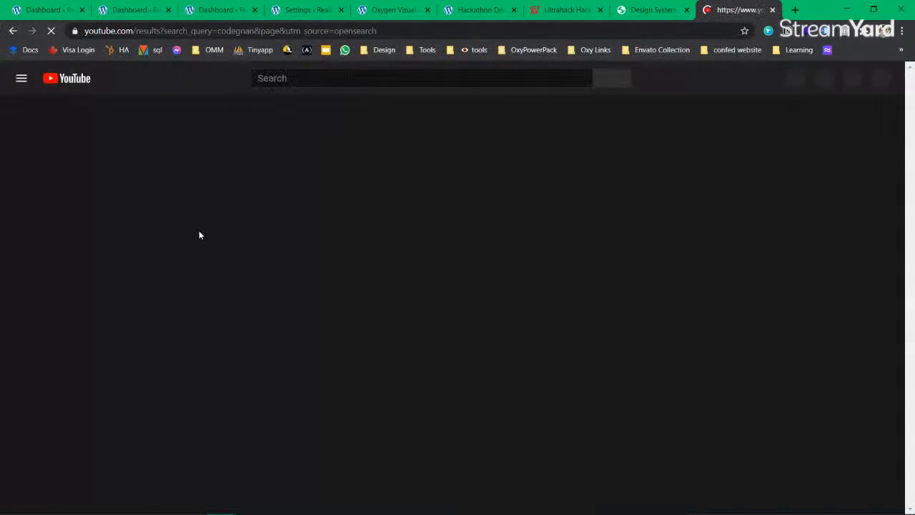
{"action": "left_click", "coordinate": [466, 284]}
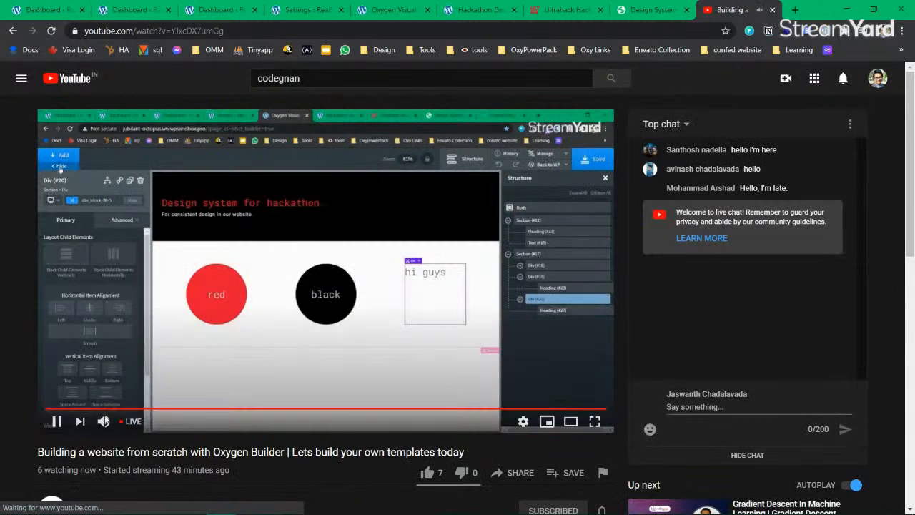
{"action": "left_click", "coordinate": [104, 421]}
Read the live stream's description about building a website, templates and pages from scratch, and close the stream's tab.
{"action": "scroll", "coordinate": [103, 415], "scroll_direction": "down", "scroll_amount": 4}
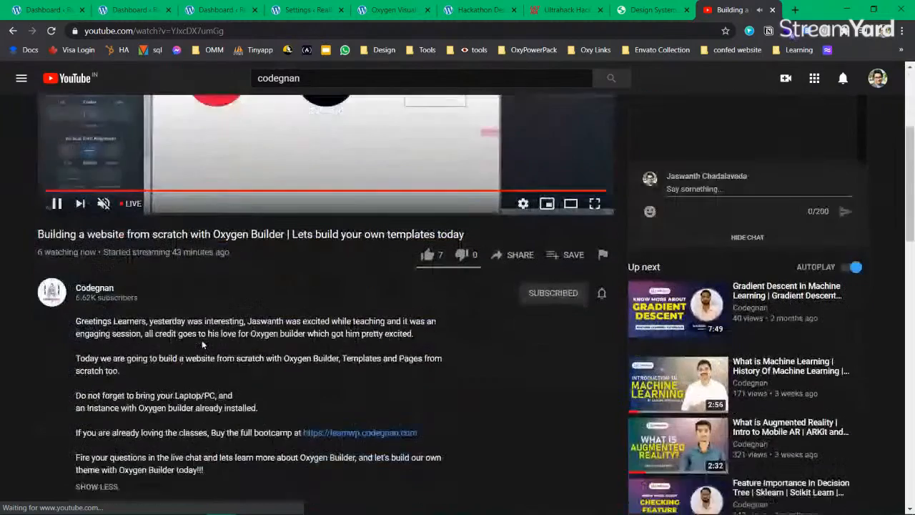
{"action": "left_click_drag", "start_coordinate": [97, 241], "coordinate": [423, 254]}
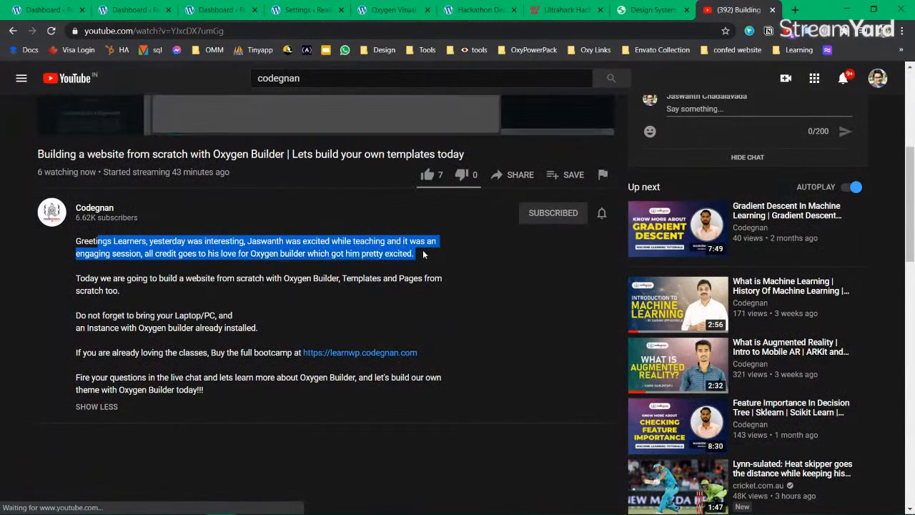
{"action": "left_click_drag", "start_coordinate": [126, 278], "coordinate": [165, 288]}
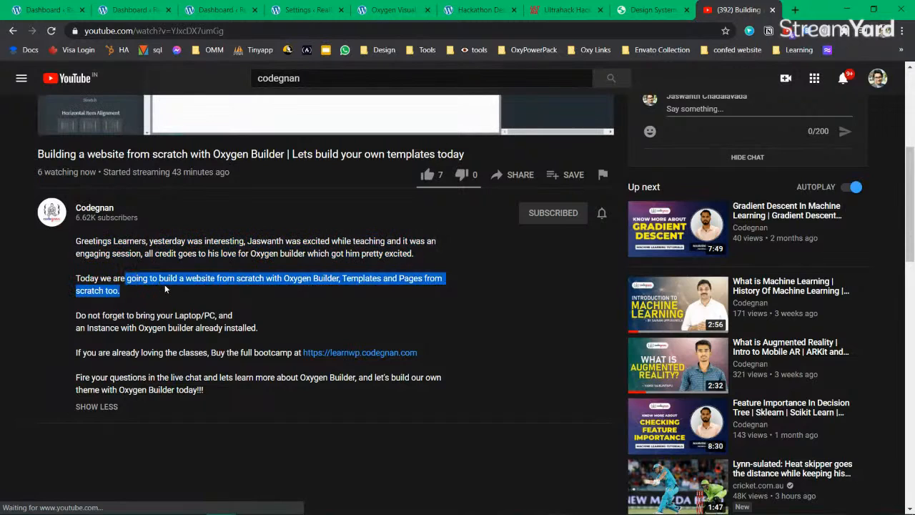
{"action": "triple_click", "coordinate": [164, 285]}
{"action": "left_click", "coordinate": [169, 273]}
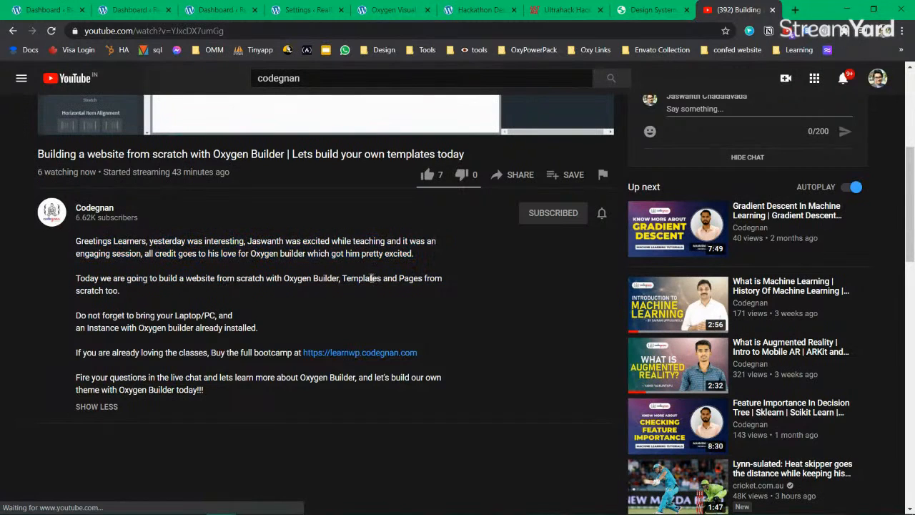
{"action": "left_click_drag", "start_coordinate": [342, 279], "coordinate": [350, 286]}
{"action": "left_click", "coordinate": [350, 286]}
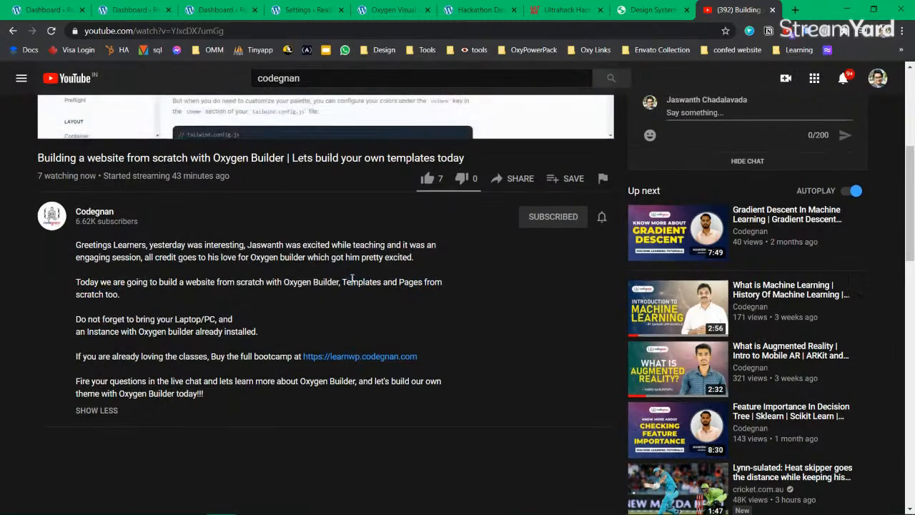
{"action": "scroll", "coordinate": [350, 279], "scroll_direction": "up", "scroll_amount": 4}
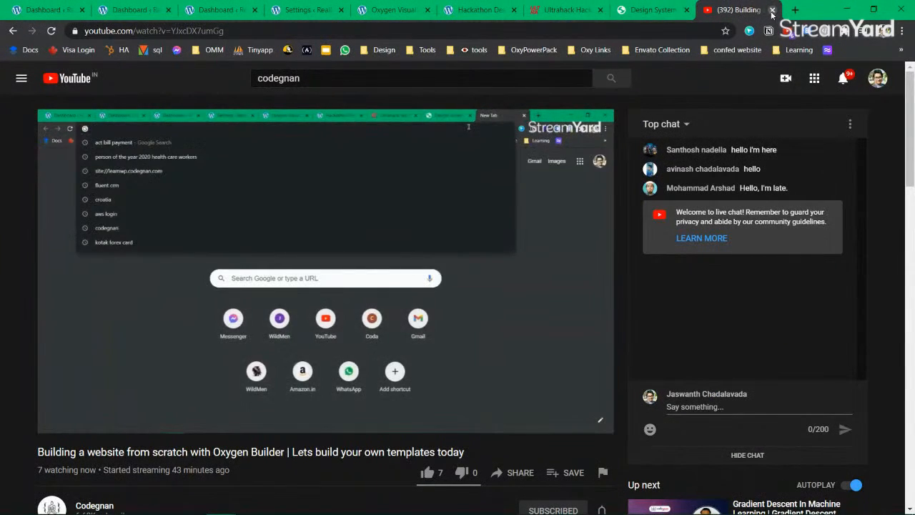
{"action": "left_click", "coordinate": [772, 10]}
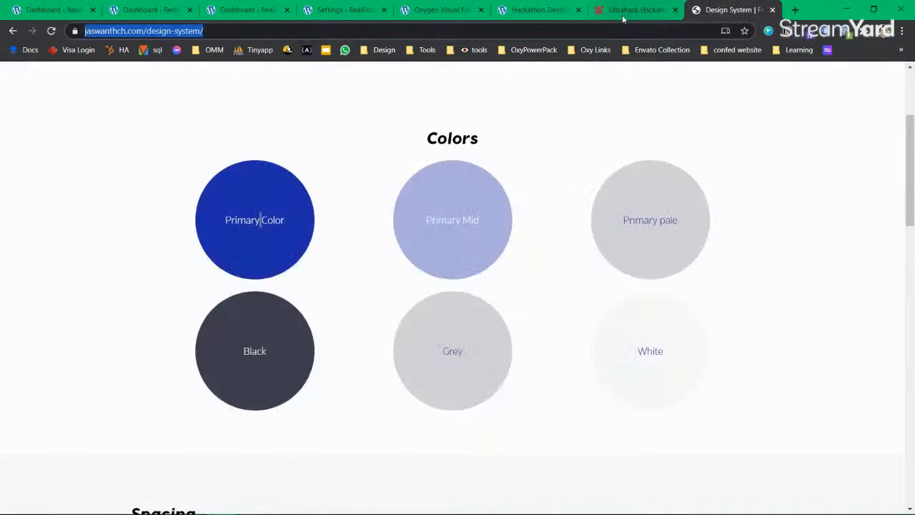
Examine the Ultrahack homepage from its header and navigation to the footer's copyright text and policy links.
{"action": "key", "text": "ctrl+shift+Tab"}
{"action": "scroll", "coordinate": [576, 188], "scroll_direction": "up", "scroll_amount": 5}
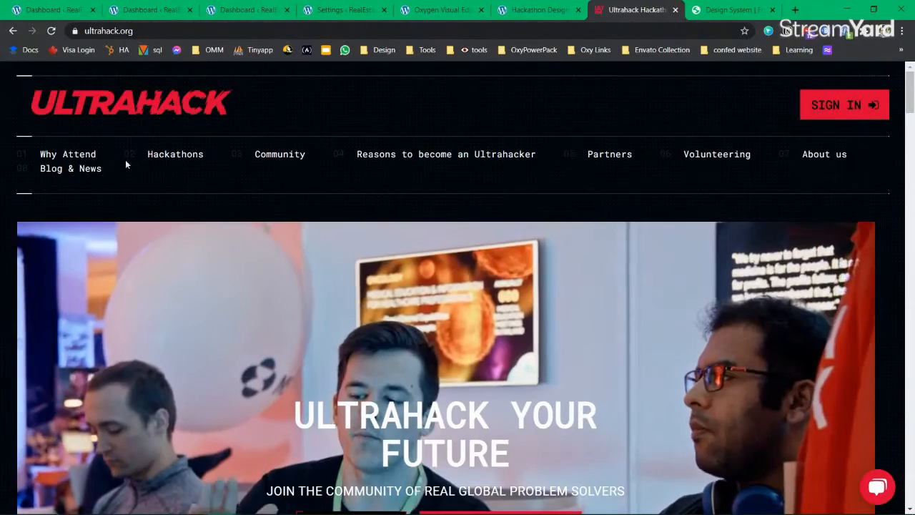
{"action": "scroll", "coordinate": [911, 188], "scroll_direction": "down", "scroll_amount": 8}
{"action": "scroll", "coordinate": [911, 188], "scroll_direction": "down", "scroll_amount": 20}
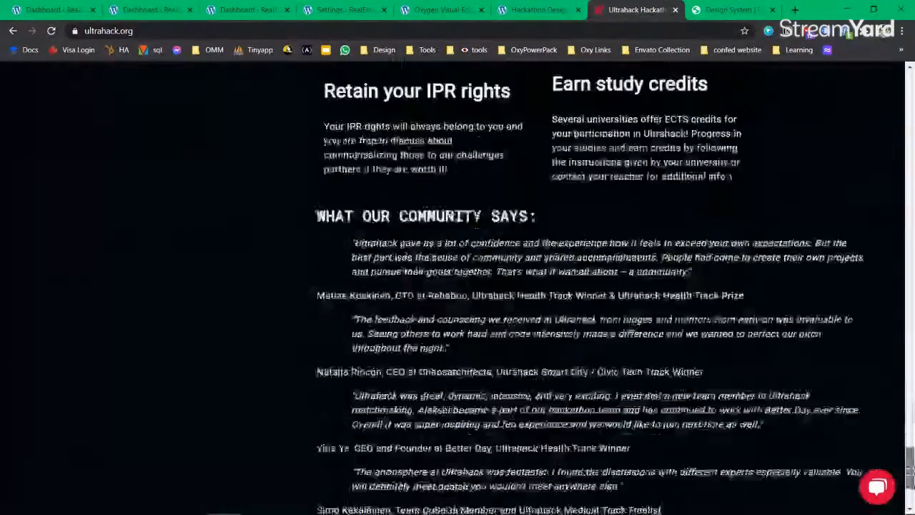
{"action": "left_click_drag", "start_coordinate": [131, 431], "coordinate": [235, 452]}
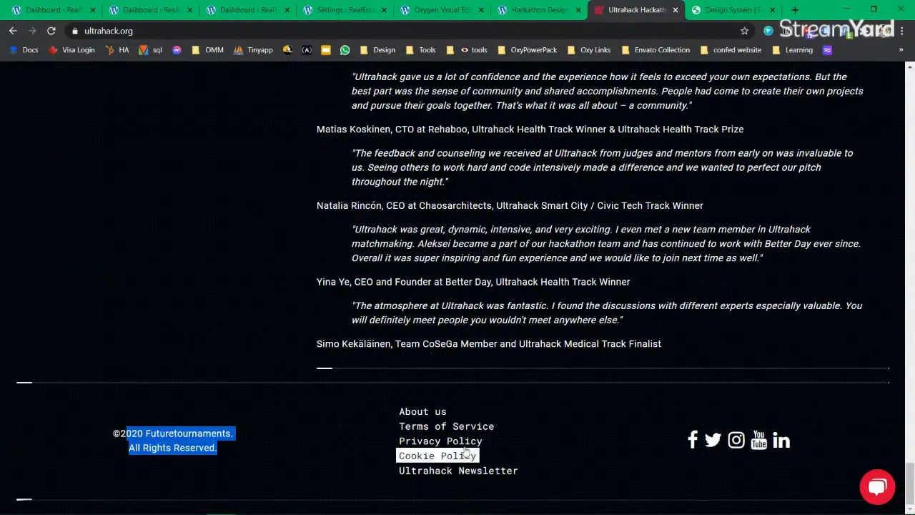
Close the Oxygen editor, Hackathon Design System and Oxygen settings tabs, returning to the WordPress dashboard.
{"action": "left_click_drag", "start_coordinate": [910, 484], "coordinate": [897, 37]}
{"action": "left_click", "coordinate": [530, 10]}
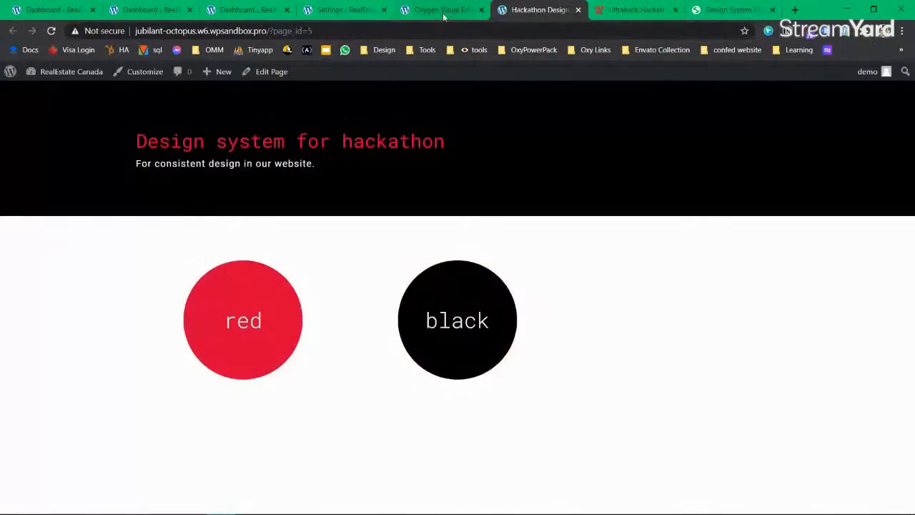
{"action": "left_click", "coordinate": [463, 11]}
{"action": "left_click", "coordinate": [481, 10]}
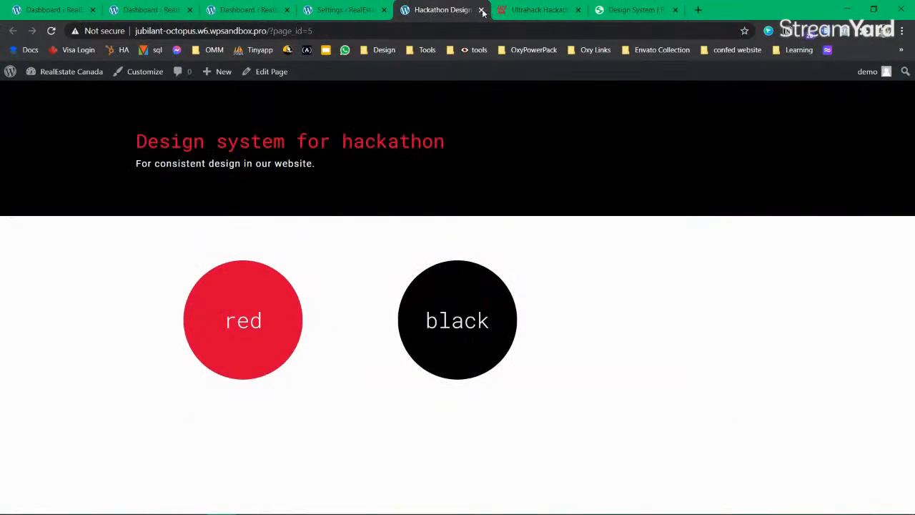
{"action": "left_click", "coordinate": [483, 10]}
{"action": "left_click", "coordinate": [372, 10]}
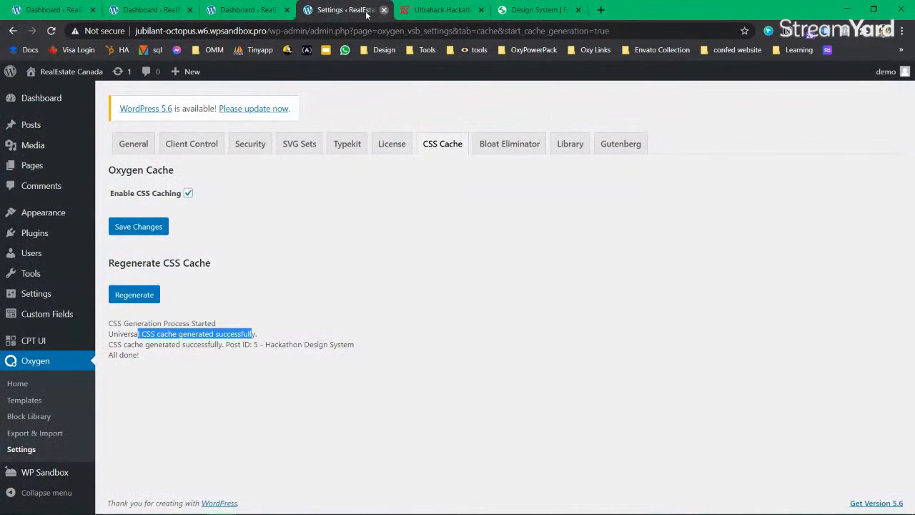
{"action": "left_click", "coordinate": [384, 10]}
{"action": "left_click", "coordinate": [247, 10]}
Add a new Oxygen template titled "Main template".
{"action": "mouse_move", "coordinate": [43, 402]}
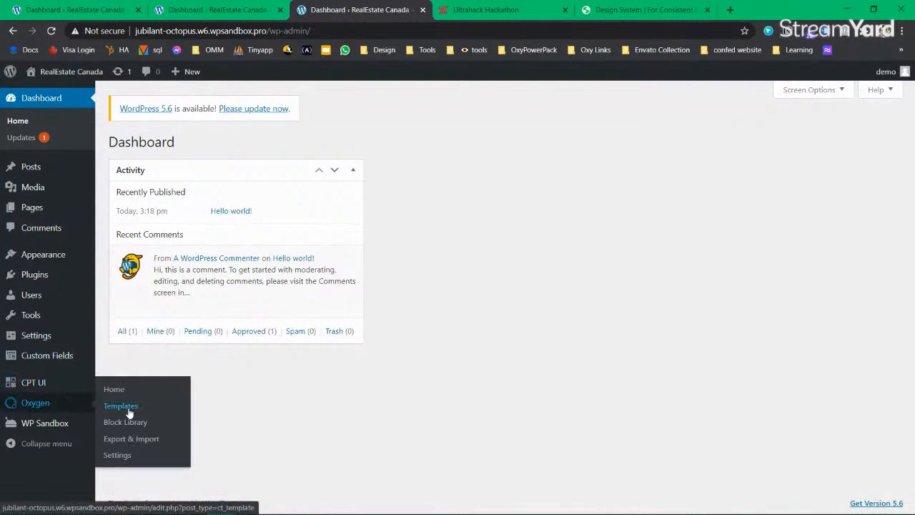
{"action": "left_click", "coordinate": [128, 409]}
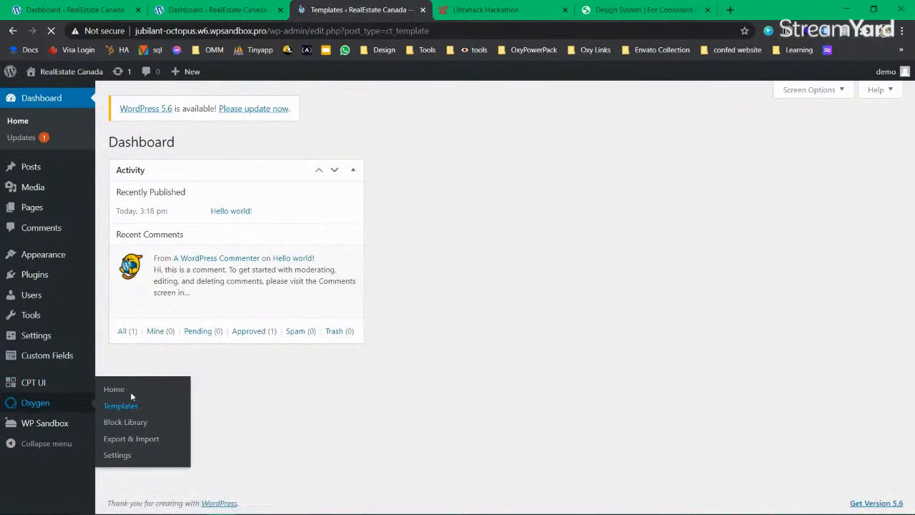
{"action": "left_click", "coordinate": [204, 147]}
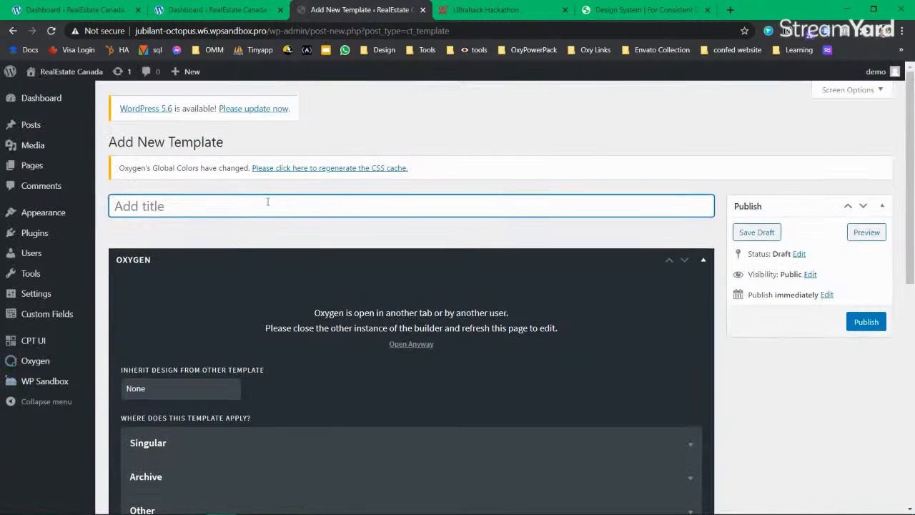
{"action": "type", "text": "Main template"}
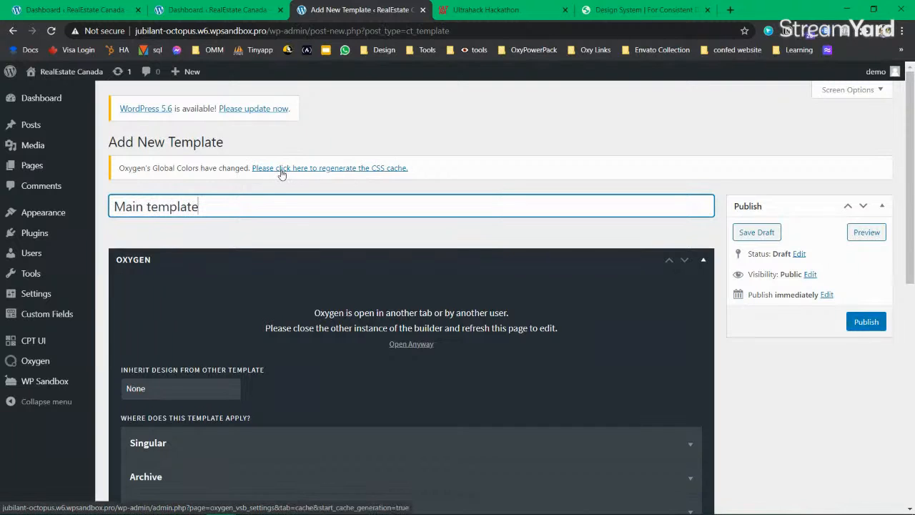
Regenerate Oxygen's CSS cache in a separate tab, and close it to return to the new template.
{"action": "right_click", "coordinate": [281, 173]}
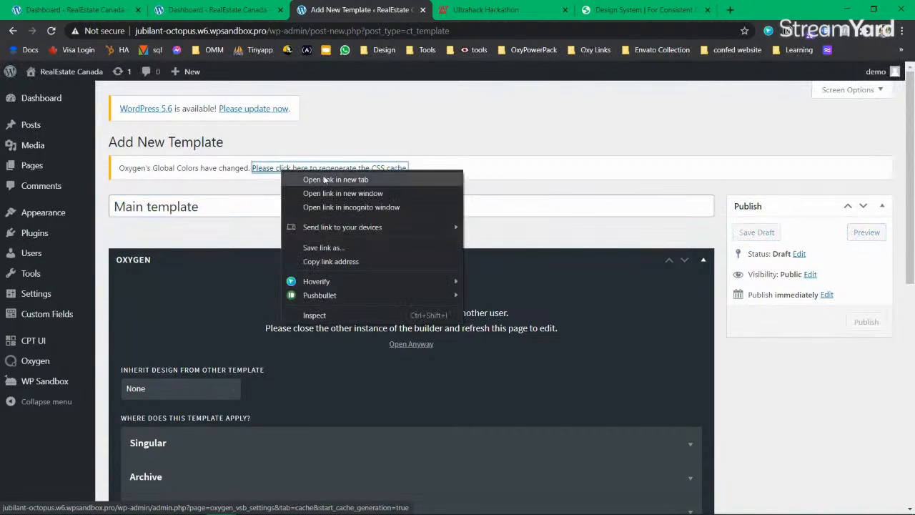
{"action": "left_click", "coordinate": [325, 180]}
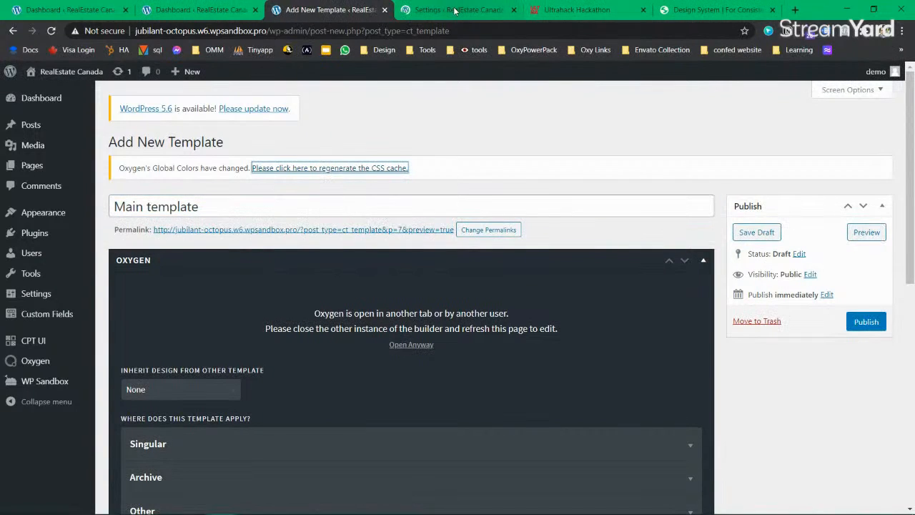
{"action": "left_click", "coordinate": [454, 10]}
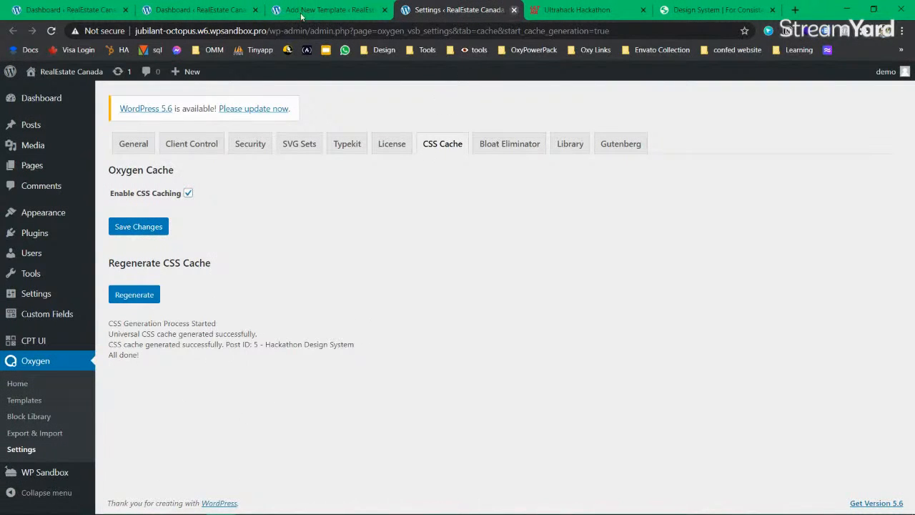
{"action": "left_click", "coordinate": [513, 10]}
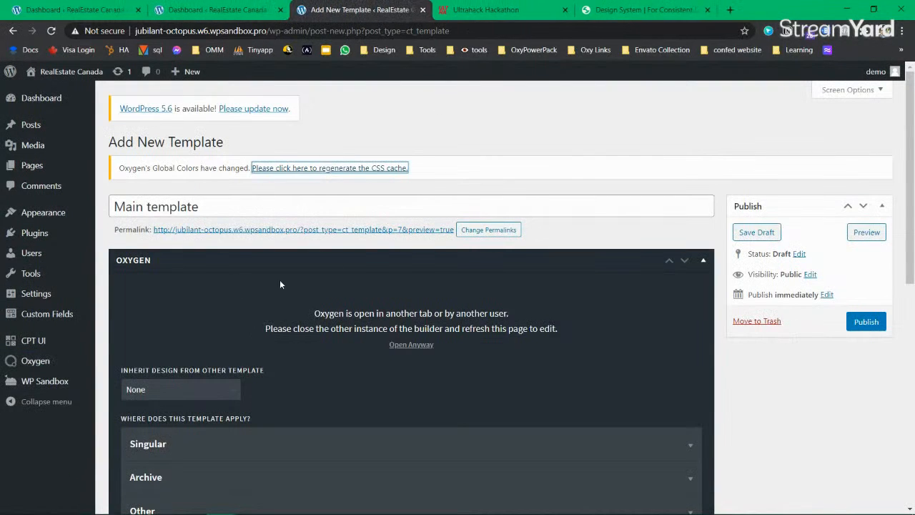
Examine the Singular and Other conditions that determine where the Main template applies.
{"action": "left_click", "coordinate": [253, 199]}
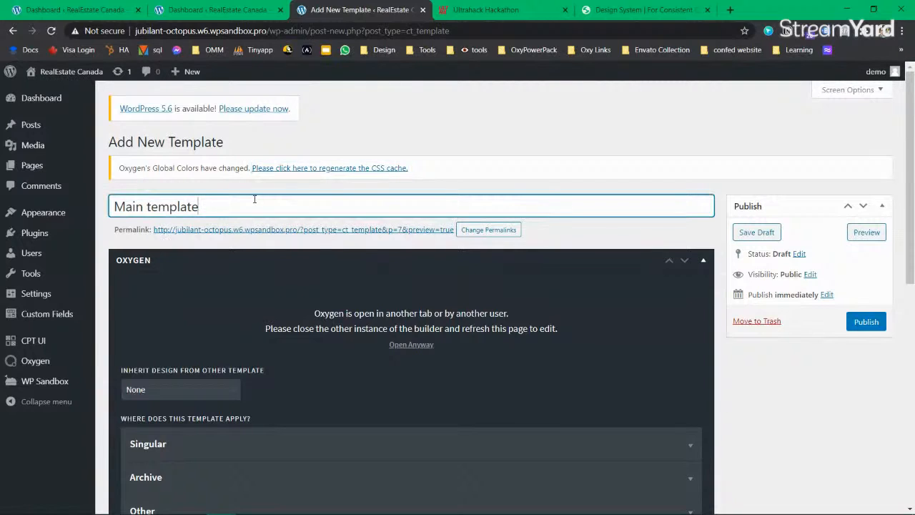
{"action": "scroll", "coordinate": [253, 200], "scroll_direction": "down", "scroll_amount": 3}
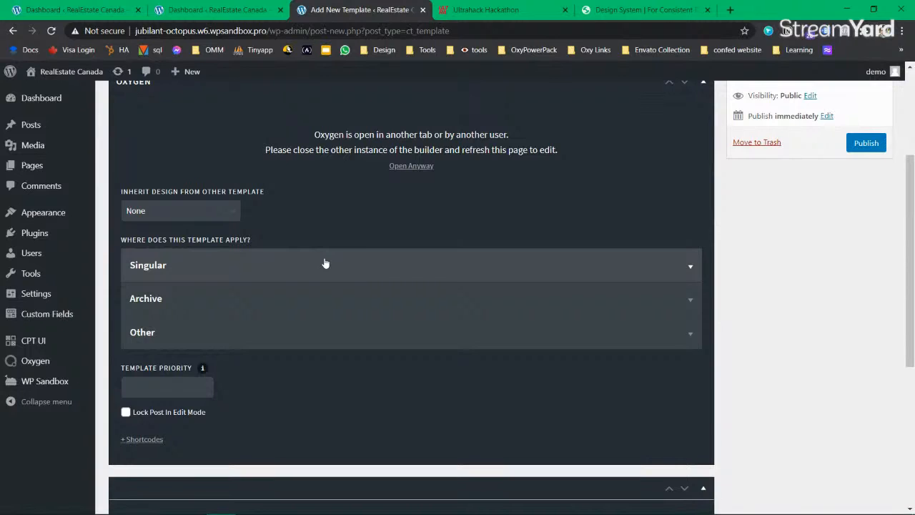
{"action": "left_click", "coordinate": [295, 263]}
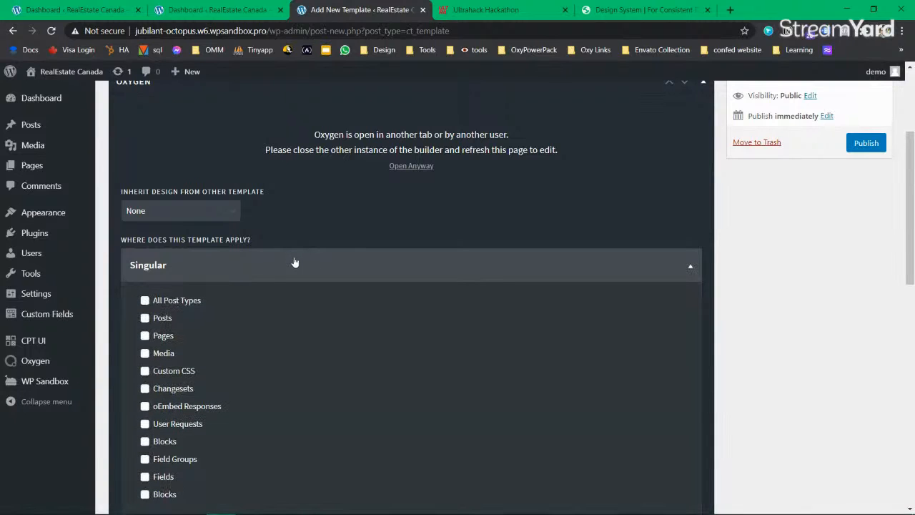
{"action": "left_click", "coordinate": [294, 263]}
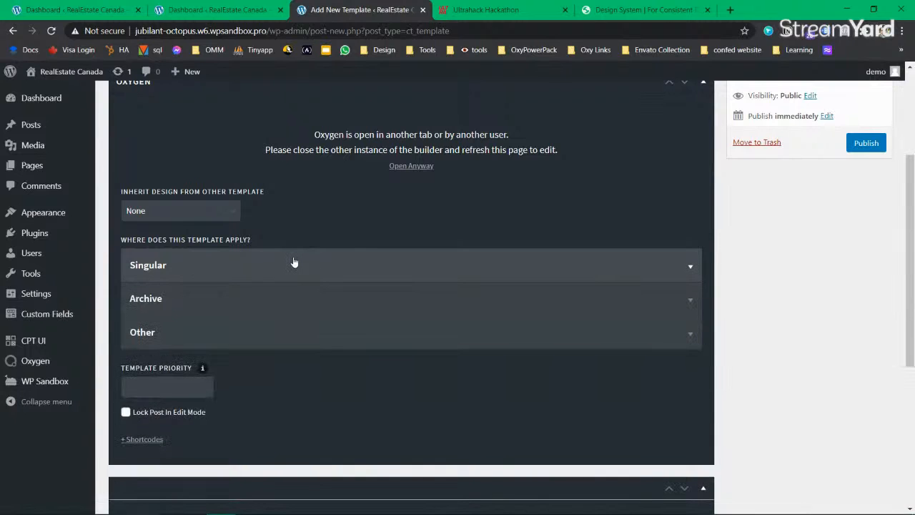
{"action": "left_click", "coordinate": [254, 331]}
{"action": "scroll", "coordinate": [262, 318], "scroll_direction": "down", "scroll_amount": 1}
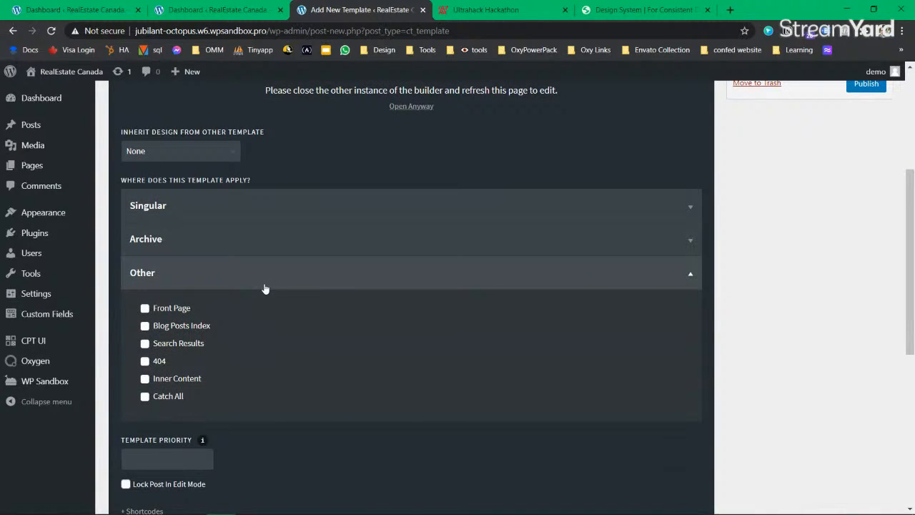
{"action": "left_click", "coordinate": [264, 288]}
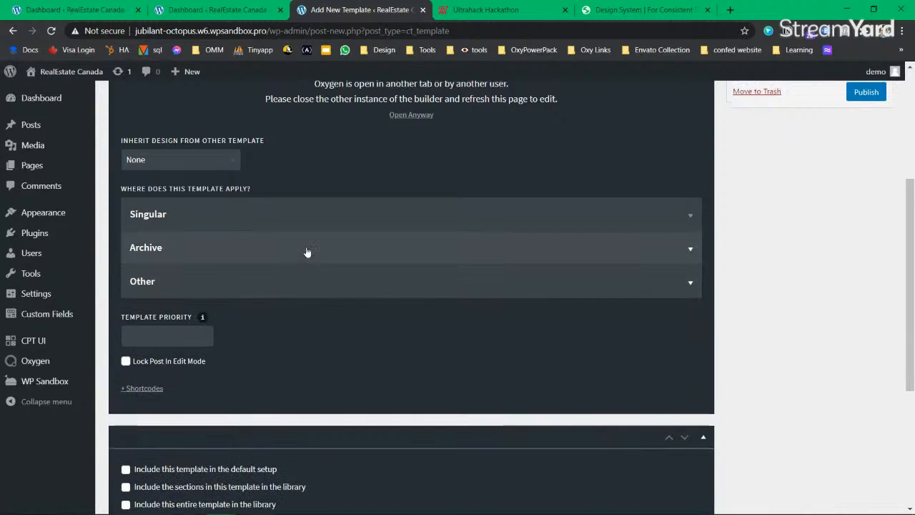
{"action": "scroll", "coordinate": [306, 253], "scroll_direction": "up", "scroll_amount": 3}
{"action": "left_click_drag", "start_coordinate": [249, 146], "coordinate": [119, 147]}
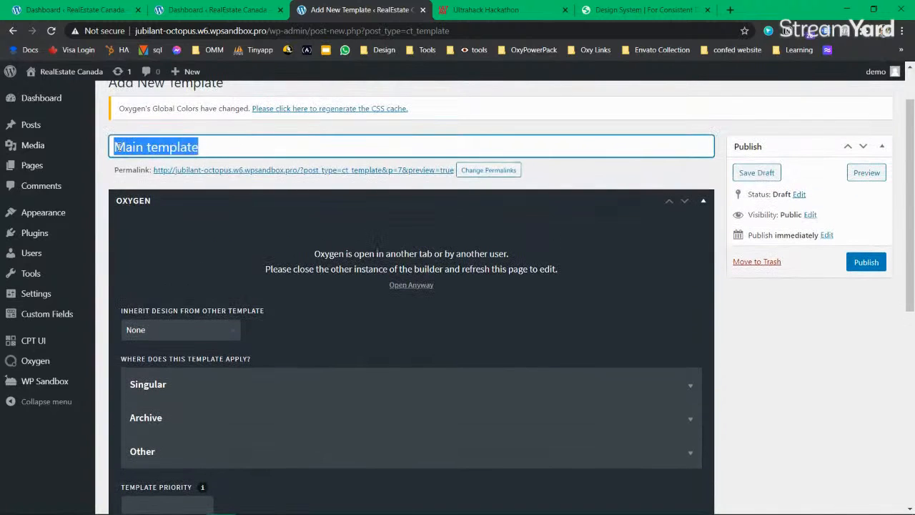
{"action": "left_click", "coordinate": [273, 145]}
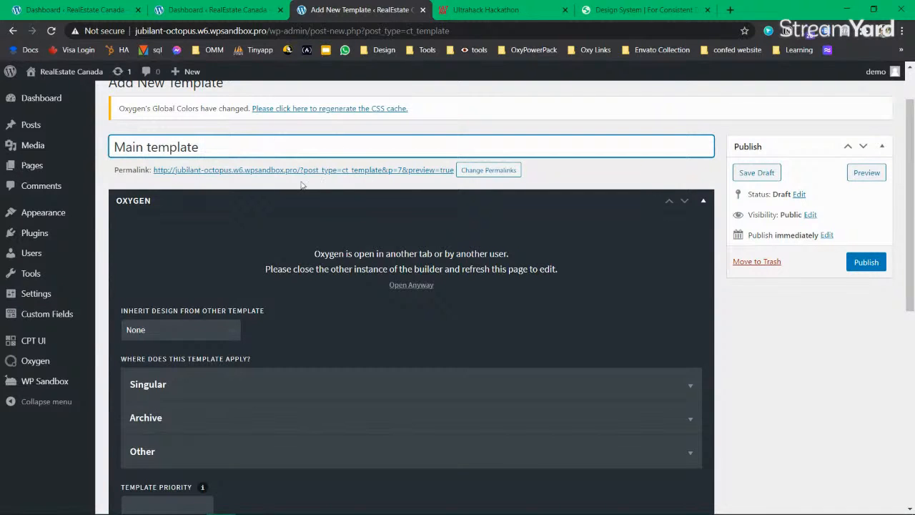
Apply the Main template to all post types in its Singular conditions.
{"action": "scroll", "coordinate": [225, 217], "scroll_direction": "down", "scroll_amount": 2}
{"action": "left_click", "coordinate": [209, 265]}
{"action": "scroll", "coordinate": [321, 226], "scroll_direction": "down", "scroll_amount": 1}
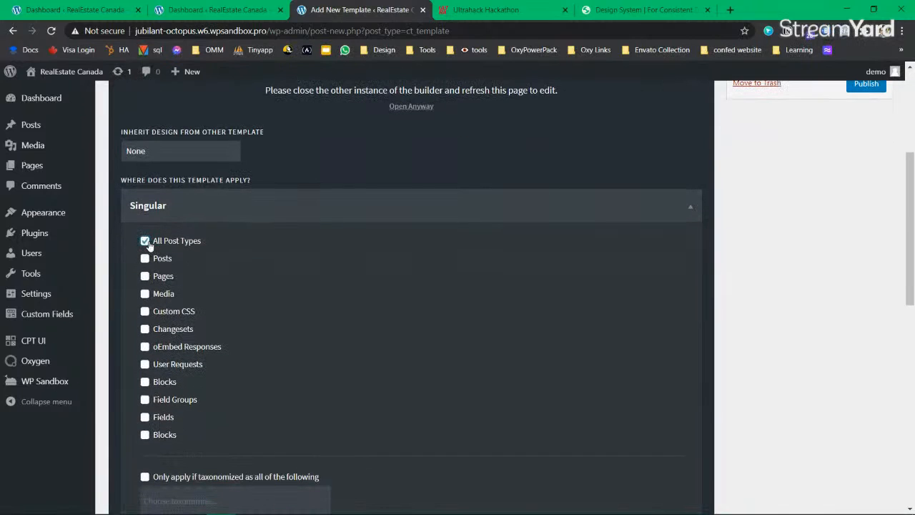
{"action": "scroll", "coordinate": [147, 244], "scroll_direction": "down", "scroll_amount": 1}
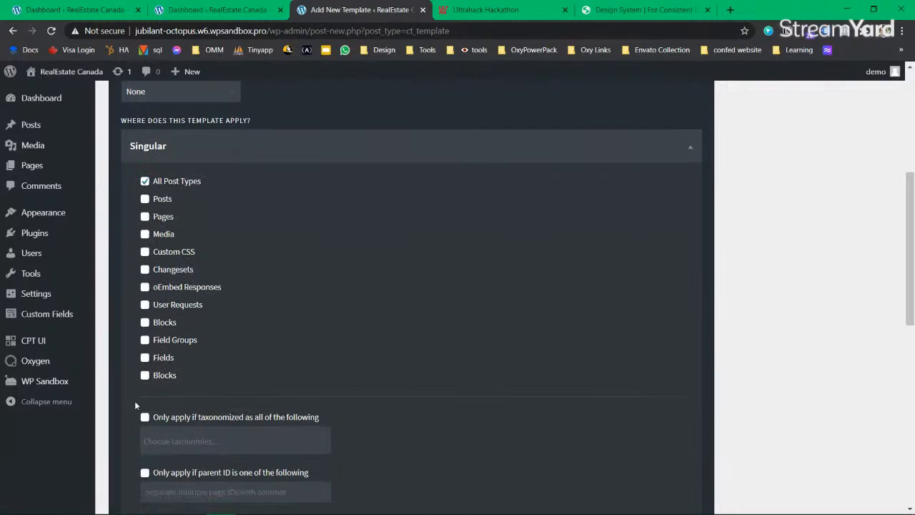
Review the template's Archive conditions, including taxonomies, post types, authors and date, and collapse the condition groups.
{"action": "left_click", "coordinate": [174, 152]}
{"action": "left_click", "coordinate": [169, 153]}
{"action": "left_click", "coordinate": [144, 176]}
{"action": "left_click", "coordinate": [146, 150]}
{"action": "left_click", "coordinate": [166, 181]}
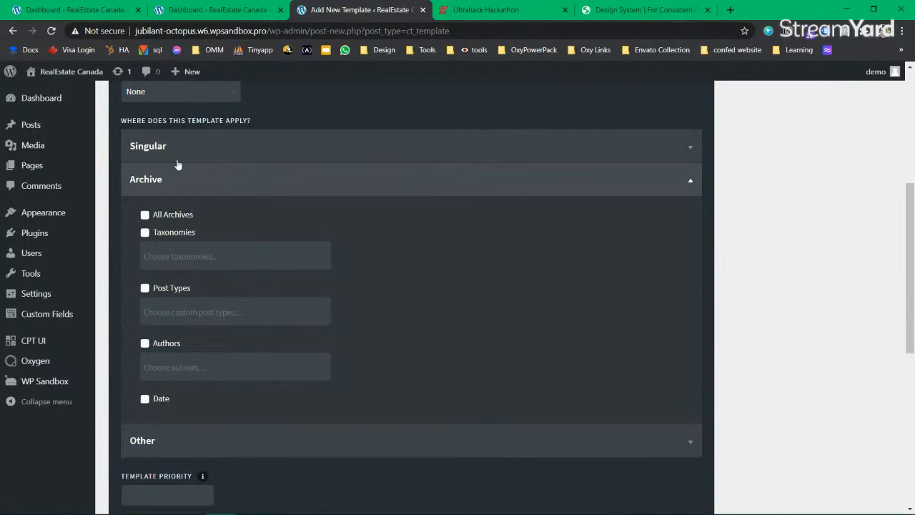
{"action": "left_click", "coordinate": [184, 150]}
{"action": "left_click", "coordinate": [184, 150]}
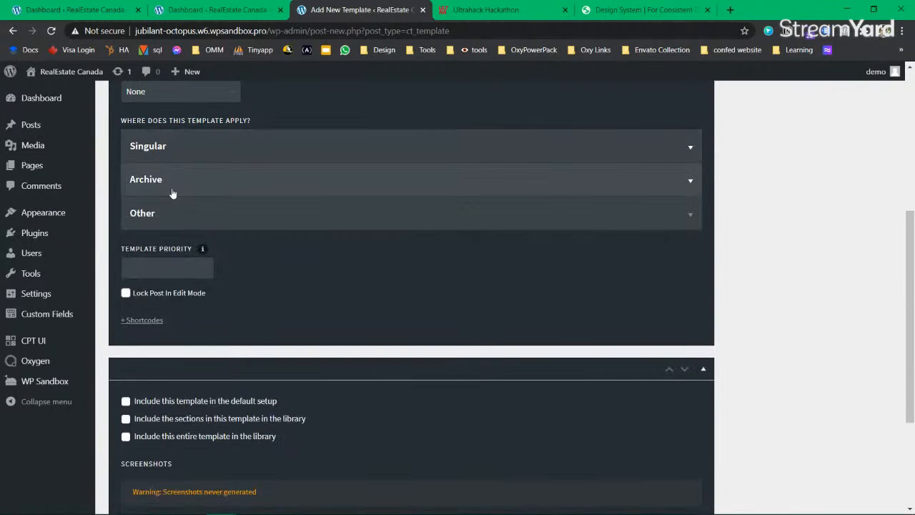
Open learnwp.codegnan.com in a new tab and go to its /blogs/ page.
{"action": "left_click", "coordinate": [730, 9]}
{"action": "type", "text": "learn"}
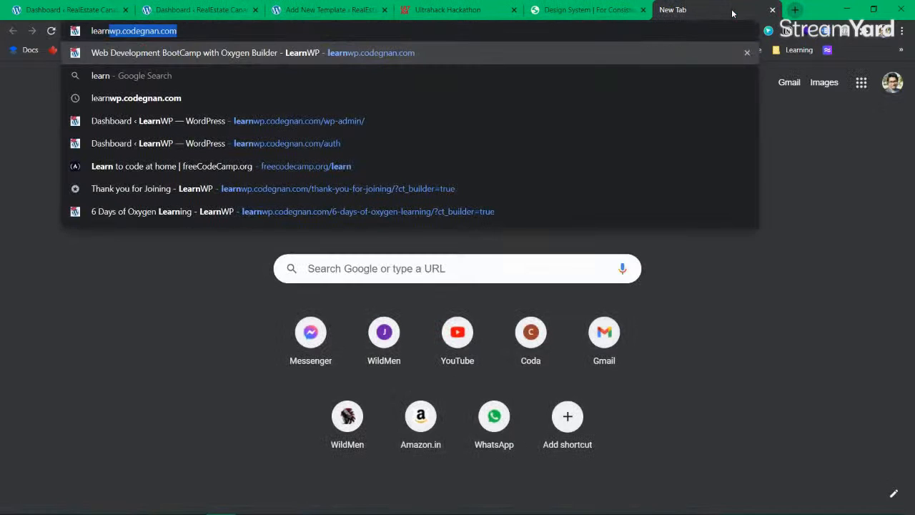
{"action": "key", "text": "Return"}
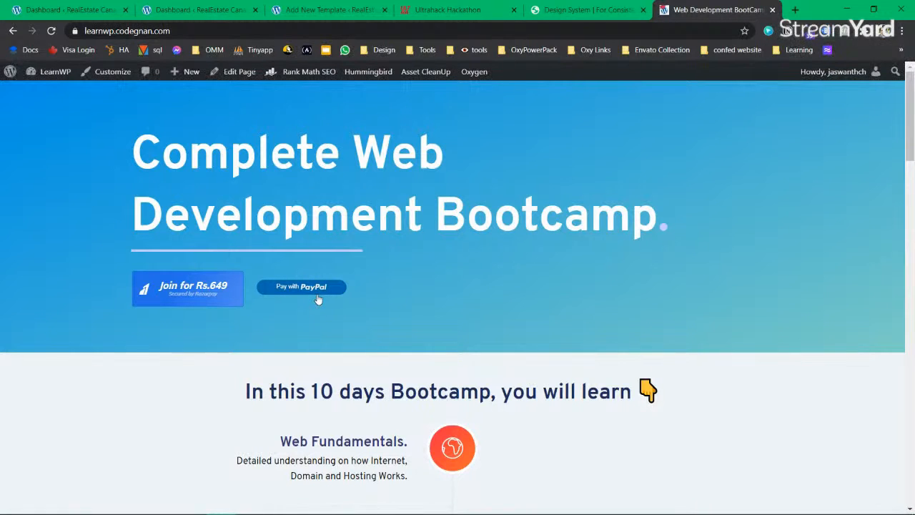
{"action": "left_click", "coordinate": [272, 32]}
{"action": "left_click", "coordinate": [273, 32]}
{"action": "type", "text": "blogs"}
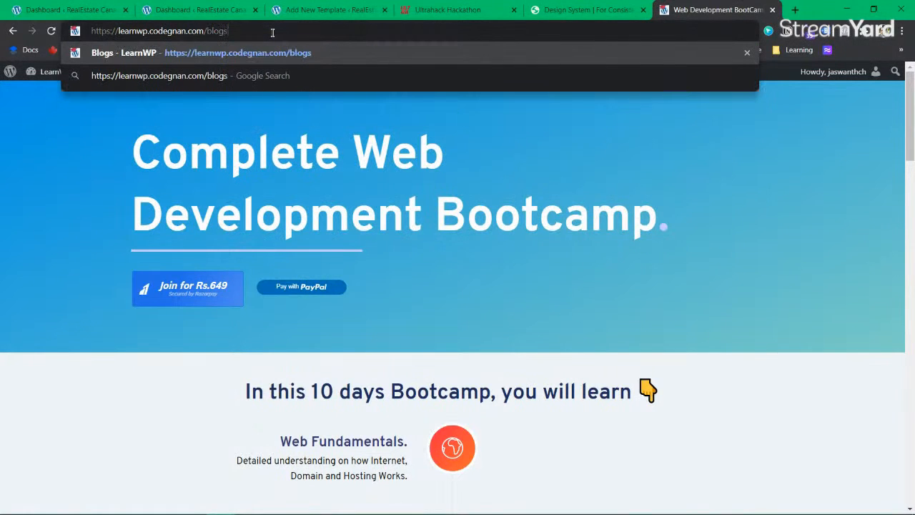
{"action": "type", "text": "/"}
{"action": "key", "text": "Return"}
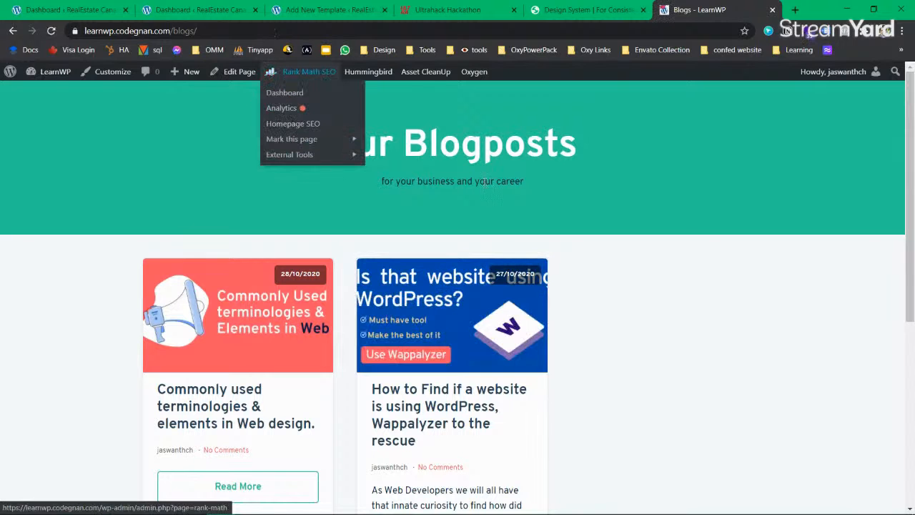
Open the blog post about finding WordPress websites with Wappalyzer in a new tab and examine its title and content layout.
{"action": "middle_click", "coordinate": [460, 407]}
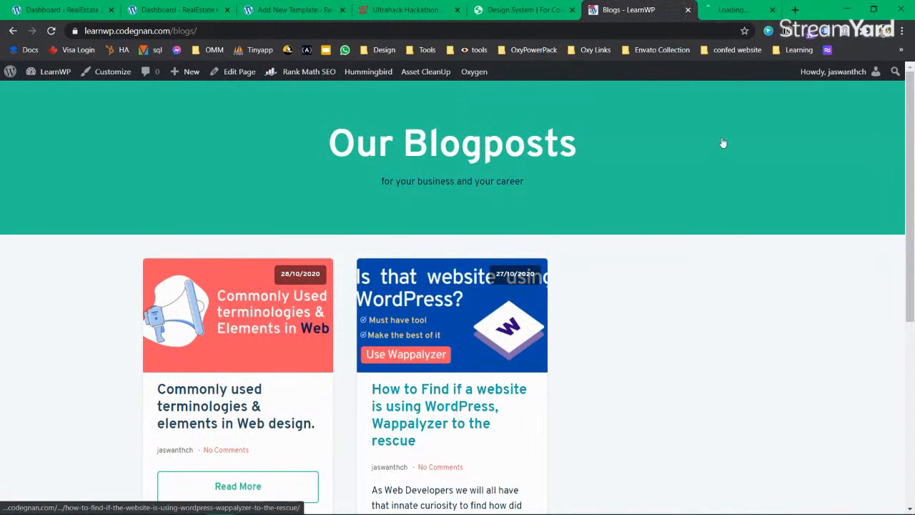
{"action": "left_click", "coordinate": [746, 14]}
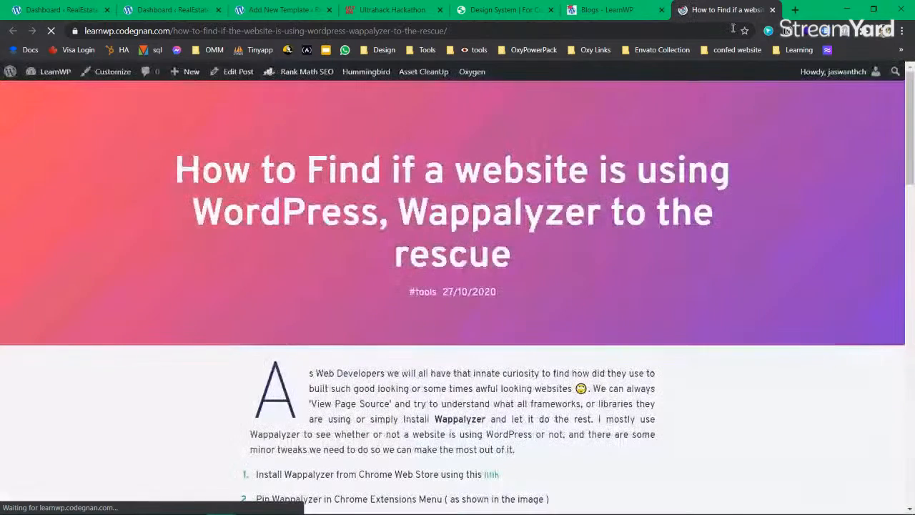
{"action": "left_click_drag", "start_coordinate": [176, 170], "coordinate": [564, 237]}
{"action": "left_click", "coordinate": [471, 228]}
{"action": "triple_click", "coordinate": [471, 228]}
{"action": "left_click", "coordinate": [443, 220]}
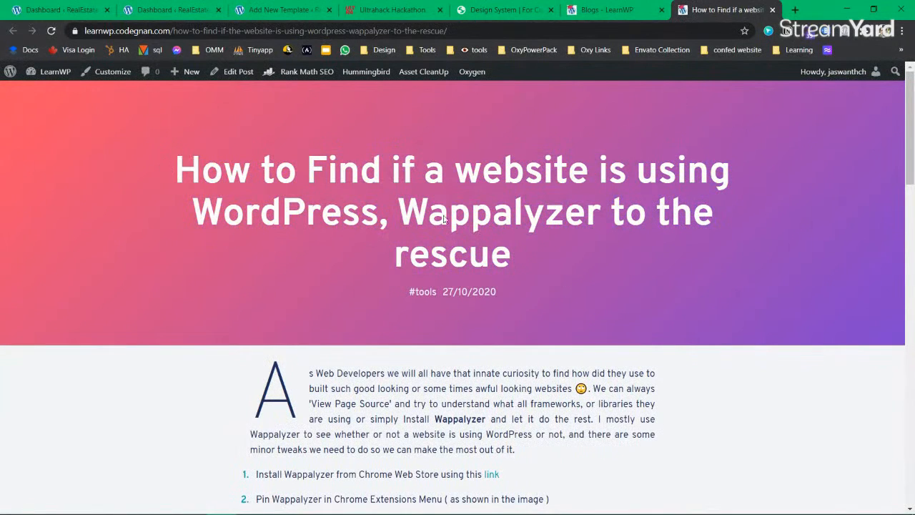
{"action": "scroll", "coordinate": [580, 269], "scroll_direction": "down", "scroll_amount": 5}
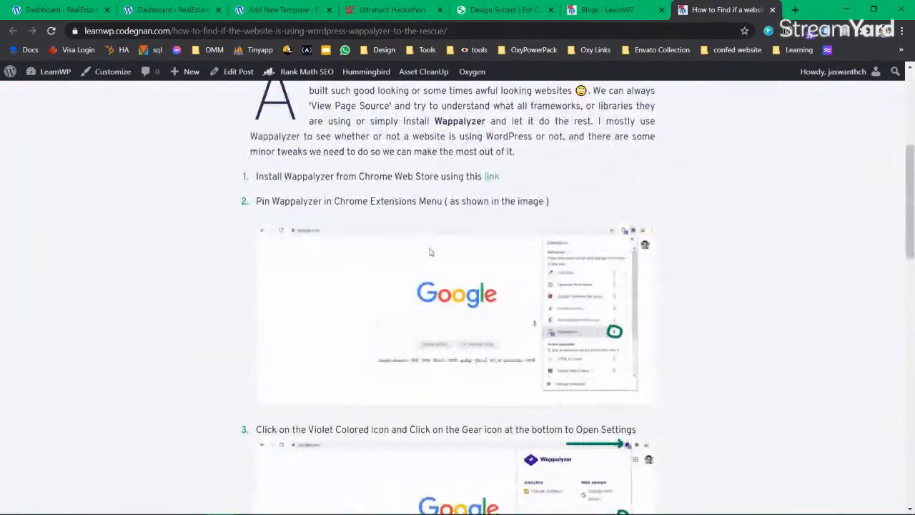
{"action": "scroll", "coordinate": [427, 251], "scroll_direction": "up", "scroll_amount": 5}
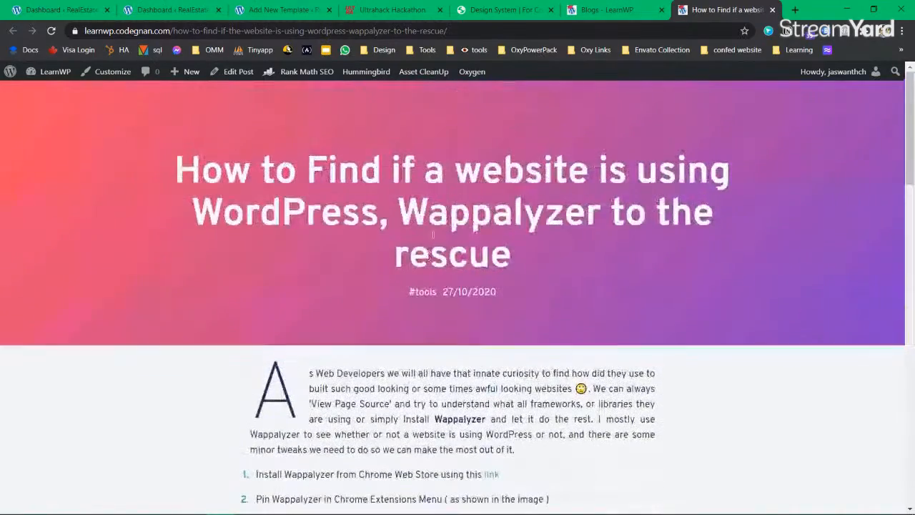
Inspect the technologies used by the blog post's website with the Wappalyzer extension.
{"action": "left_click", "coordinate": [811, 33]}
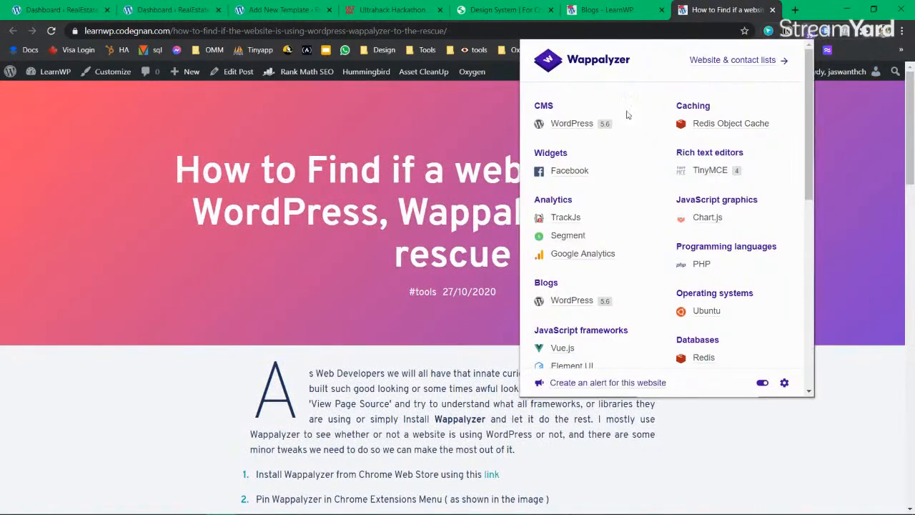
{"action": "left_click_drag", "start_coordinate": [807, 176], "coordinate": [806, 375]}
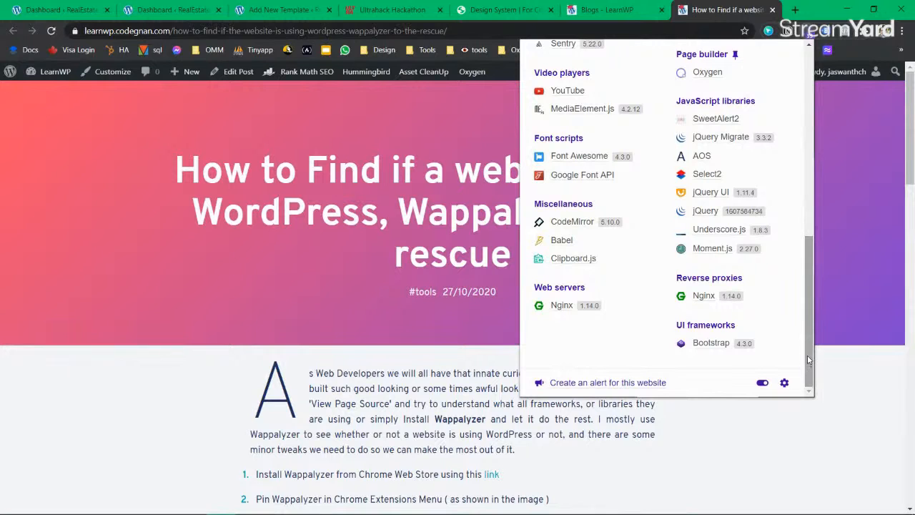
{"action": "scroll", "coordinate": [673, 114], "scroll_direction": "up", "scroll_amount": 8}
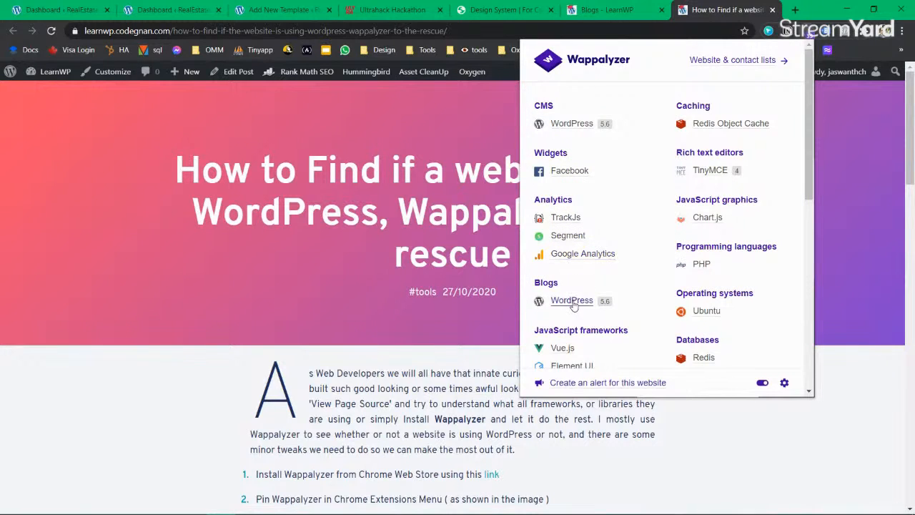
Look through the full Wappalyzer technology list, down to the page builder and JavaScript libraries, and close the report.
{"action": "scroll", "coordinate": [573, 299], "scroll_direction": "down", "scroll_amount": 3}
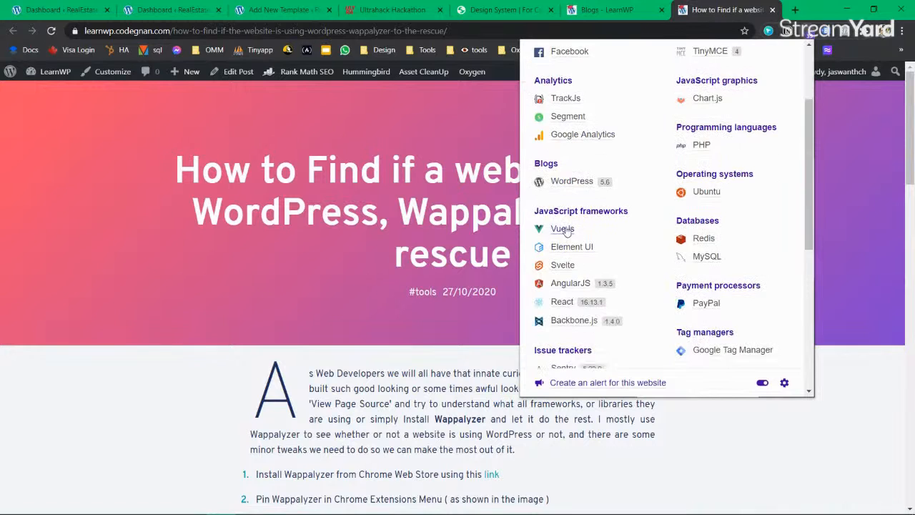
{"action": "scroll", "coordinate": [564, 230], "scroll_direction": "up", "scroll_amount": 3}
{"action": "scroll", "coordinate": [550, 236], "scroll_direction": "down", "scroll_amount": 7}
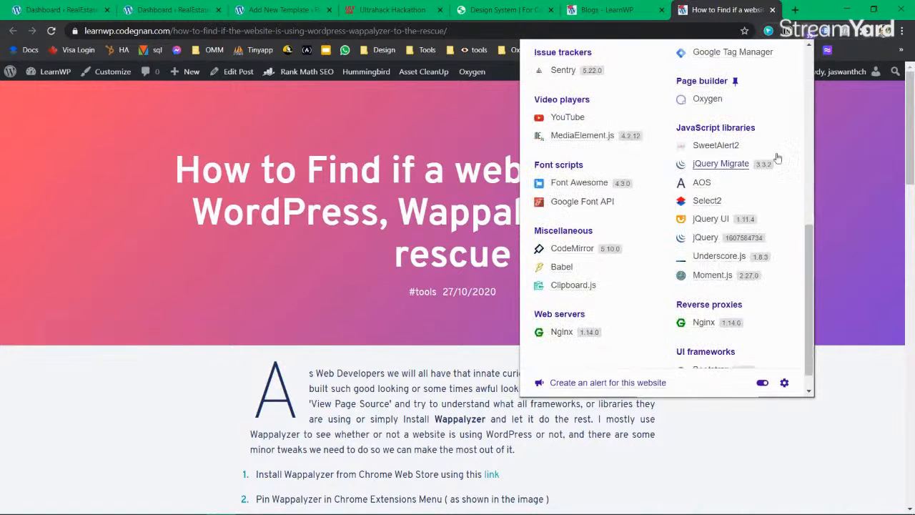
{"action": "scroll", "coordinate": [715, 215], "scroll_direction": "up", "scroll_amount": 3}
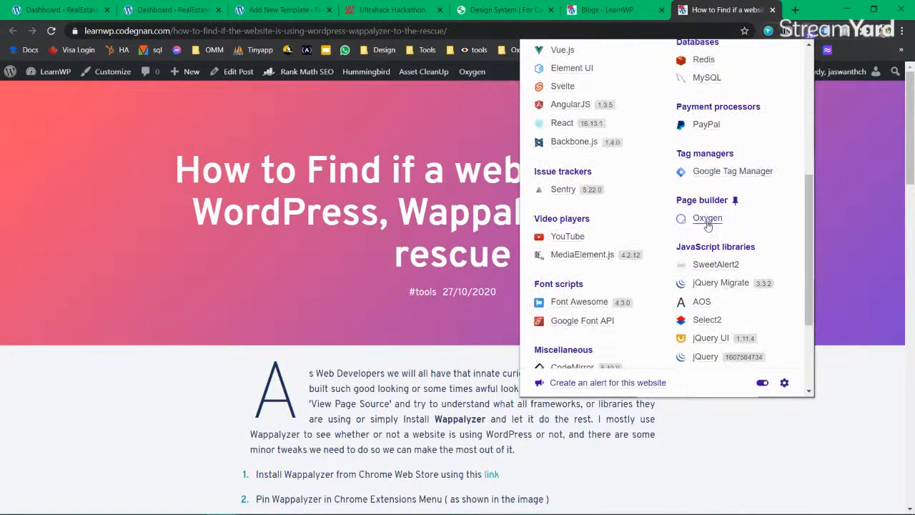
{"action": "left_click", "coordinate": [868, 85]}
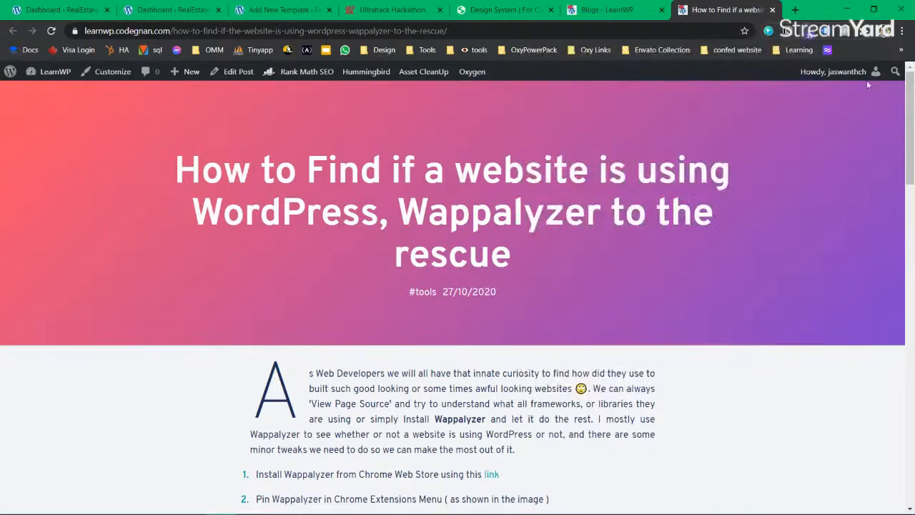
Review the Wappalyzer blog post's body content and its title section as an example of a single post layout.
{"action": "scroll", "coordinate": [470, 260], "scroll_direction": "down", "scroll_amount": 11}
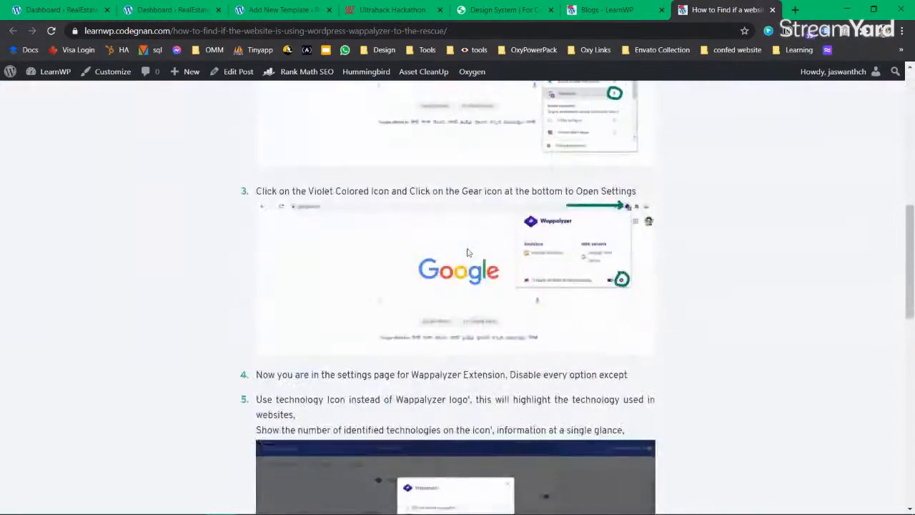
{"action": "scroll", "coordinate": [468, 251], "scroll_direction": "up", "scroll_amount": 6}
{"action": "scroll", "coordinate": [468, 251], "scroll_direction": "down", "scroll_amount": 5}
{"action": "scroll", "coordinate": [468, 252], "scroll_direction": "up", "scroll_amount": 10}
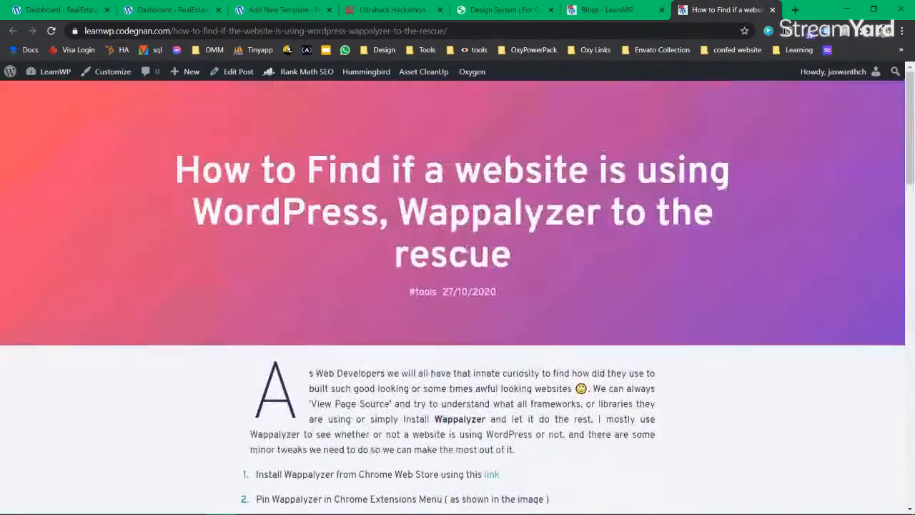
{"action": "mouse_move", "coordinate": [178, 161]}
{"action": "left_mouse_down"}
{"action": "mouse_move", "coordinate": [514, 220]}
{"action": "mouse_move", "coordinate": [553, 244]}
{"action": "mouse_move", "coordinate": [175, 169]}
{"action": "left_mouse_up"}
{"action": "left_click", "coordinate": [550, 246]}
{"action": "left_click", "coordinate": [176, 169]}
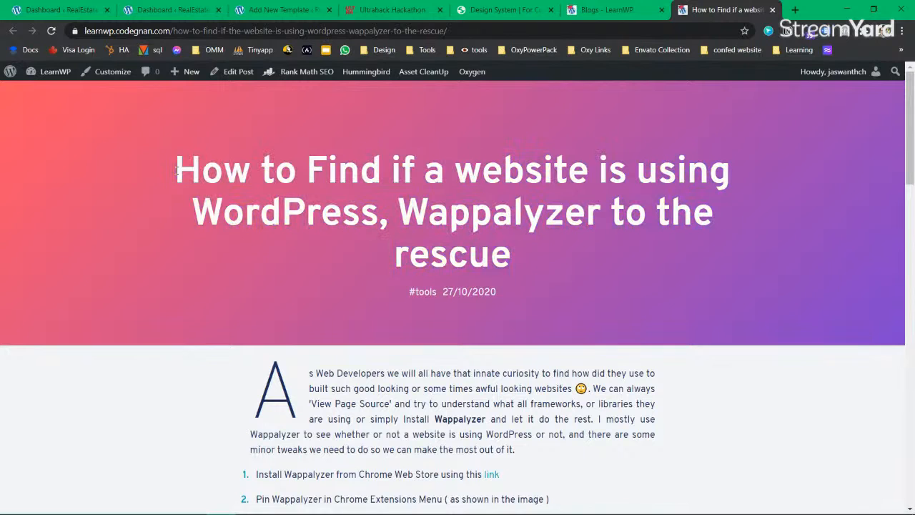
Place the Add New Template browser tab just before the Blogs tab and expand the template's Singular conditions.
{"action": "left_click", "coordinate": [509, 10]}
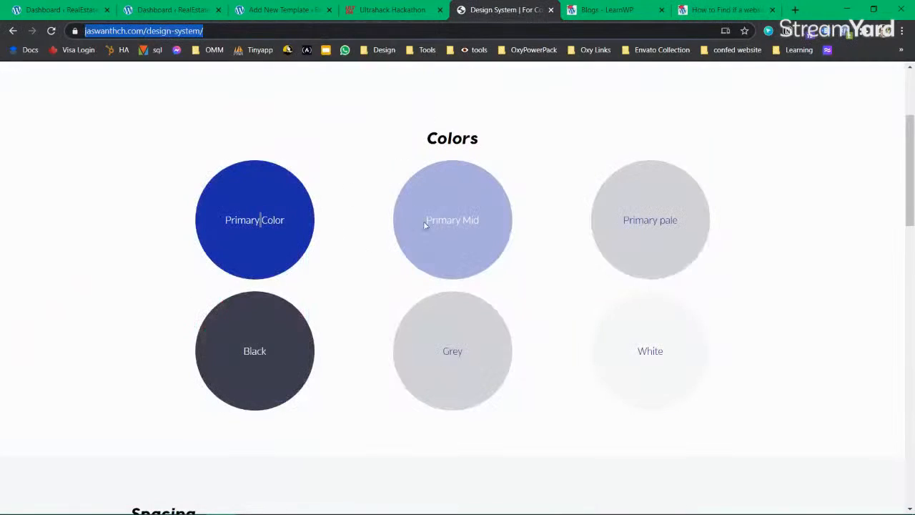
{"action": "left_click_drag", "start_coordinate": [272, 10], "coordinate": [494, 10]}
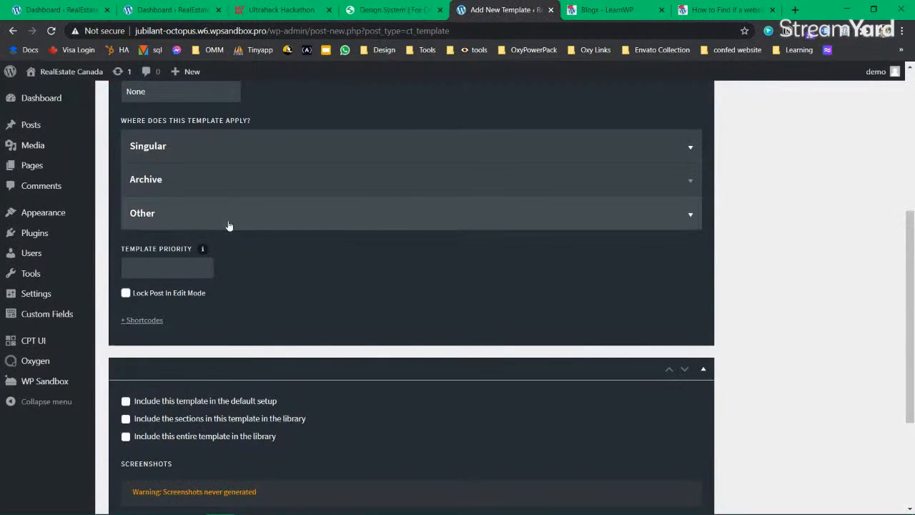
{"action": "left_click", "coordinate": [263, 212]}
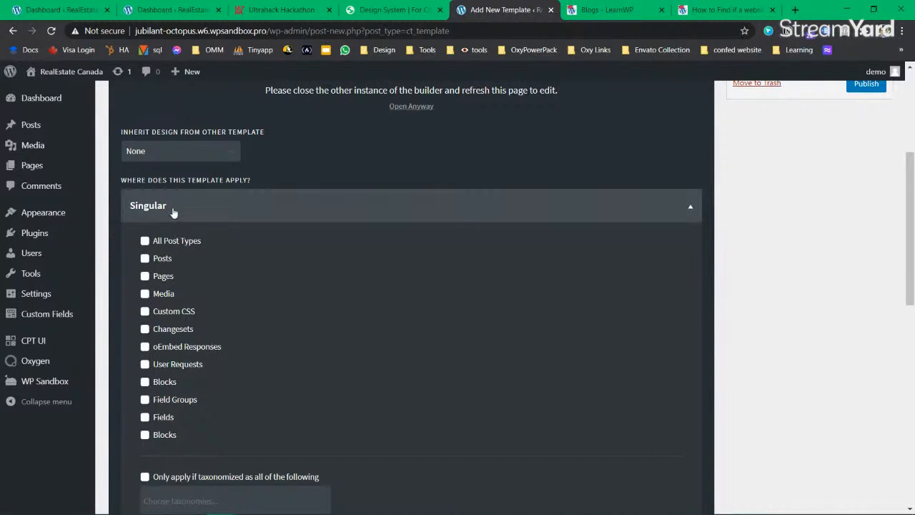
{"action": "scroll", "coordinate": [173, 212], "scroll_direction": "up", "scroll_amount": 3}
{"action": "scroll", "coordinate": [164, 321], "scroll_direction": "down", "scroll_amount": 2}
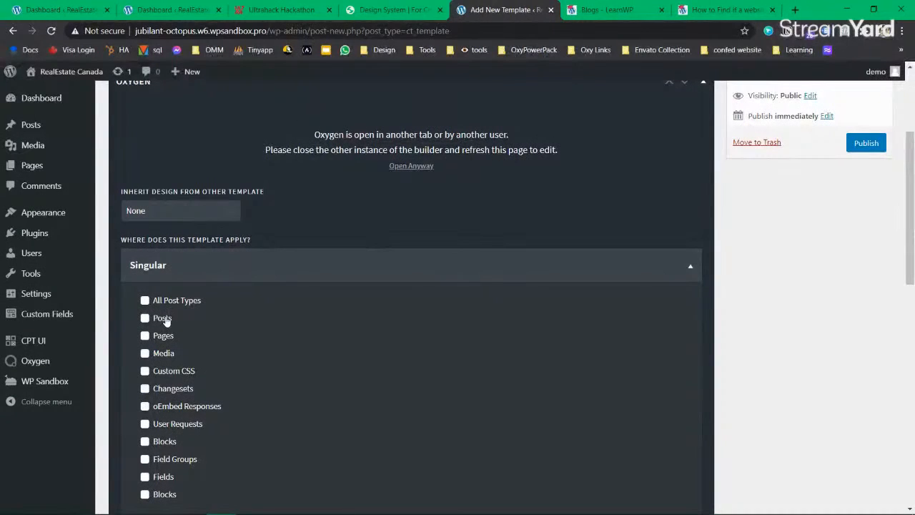
Try applying the template to singular Pages and Posts, clear both choices and collapse the Singular conditions.
{"action": "left_click", "coordinate": [145, 335]}
{"action": "left_click", "coordinate": [145, 319]}
{"action": "left_click", "coordinate": [145, 335]}
{"action": "left_click", "coordinate": [145, 319]}
{"action": "left_click", "coordinate": [262, 273]}
Expand the Archive conditions and view the taxonomy choices offered for the template.
{"action": "scroll", "coordinate": [258, 268], "scroll_direction": "down", "scroll_amount": 2}
{"action": "left_click", "coordinate": [210, 179]}
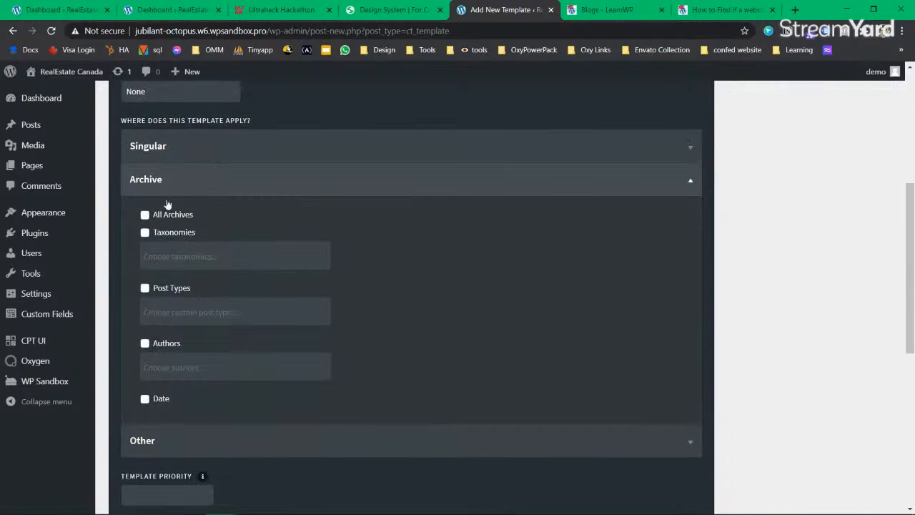
{"action": "left_click", "coordinate": [207, 253]}
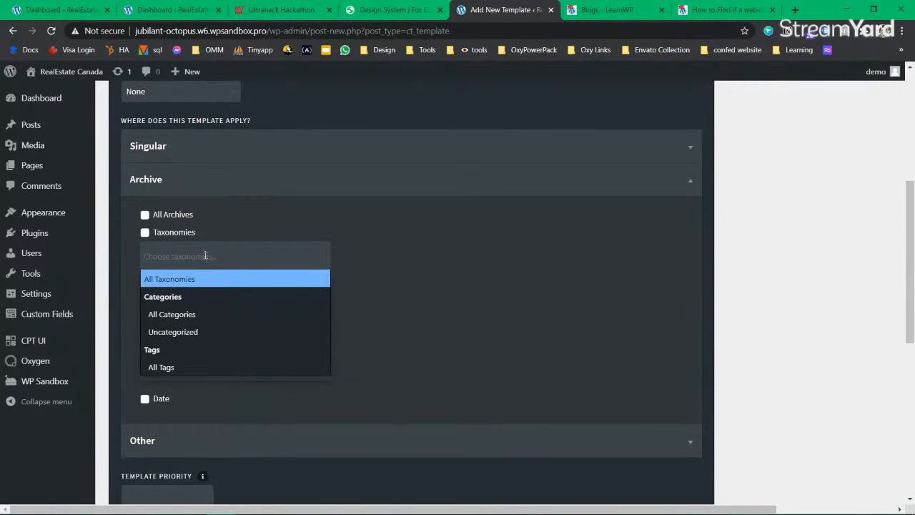
{"action": "left_click", "coordinate": [383, 241]}
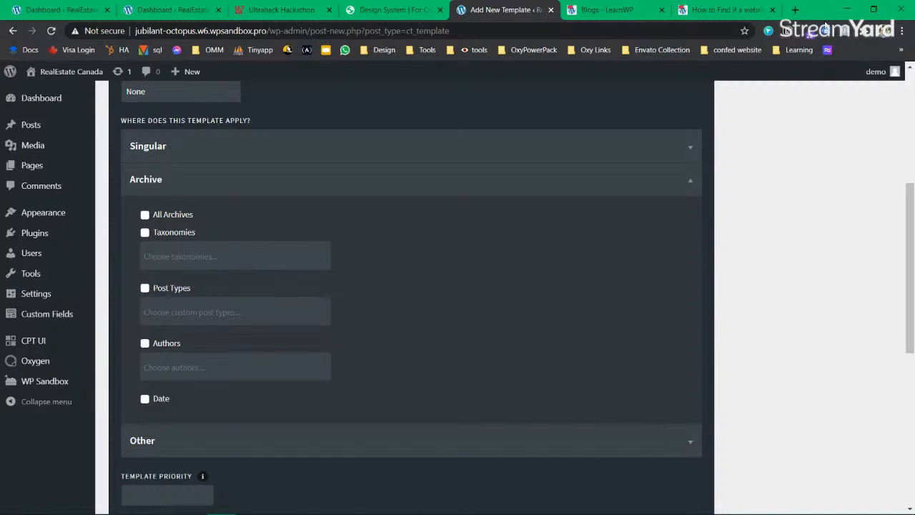
Search Google for "taxonomy wordpress" in a new tab and open the WordPress.org Taxonomies article.
{"action": "left_click", "coordinate": [795, 10]}
{"action": "type", "text": "taxo"}
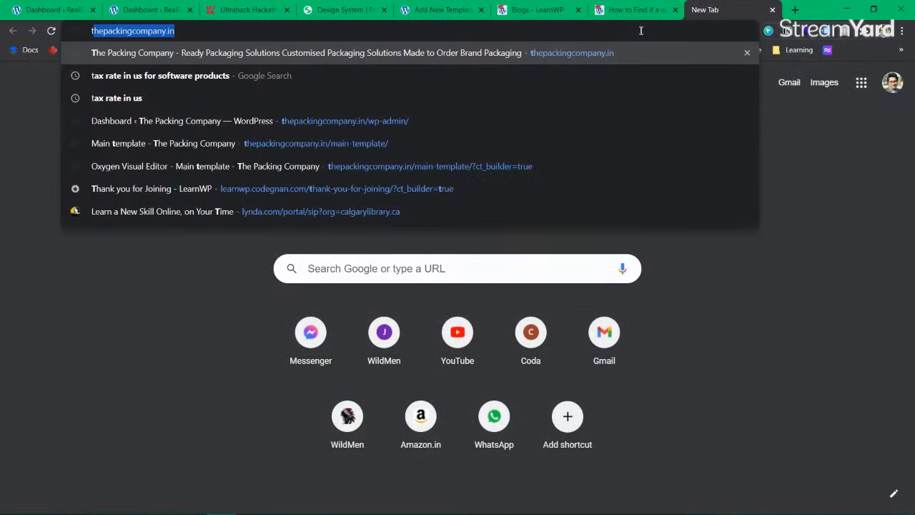
{"action": "type", "text": "nomy wordpres"}
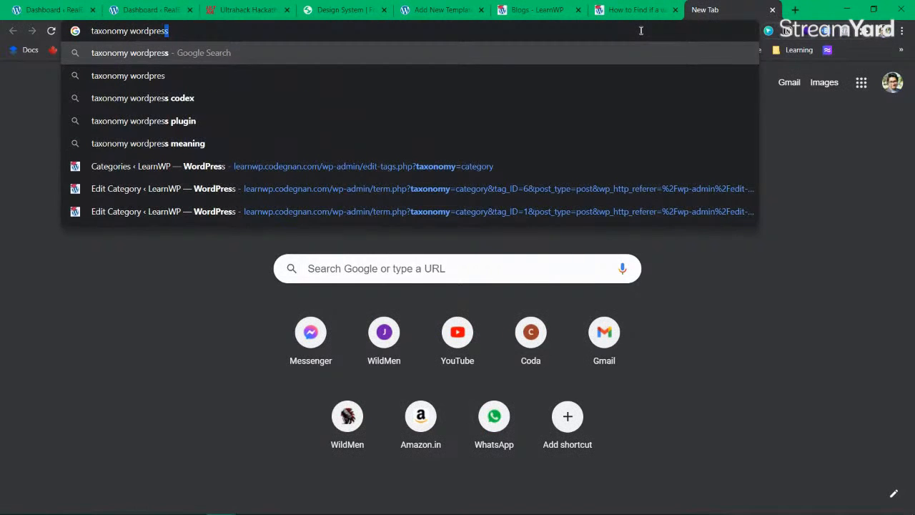
{"action": "key", "text": "Return"}
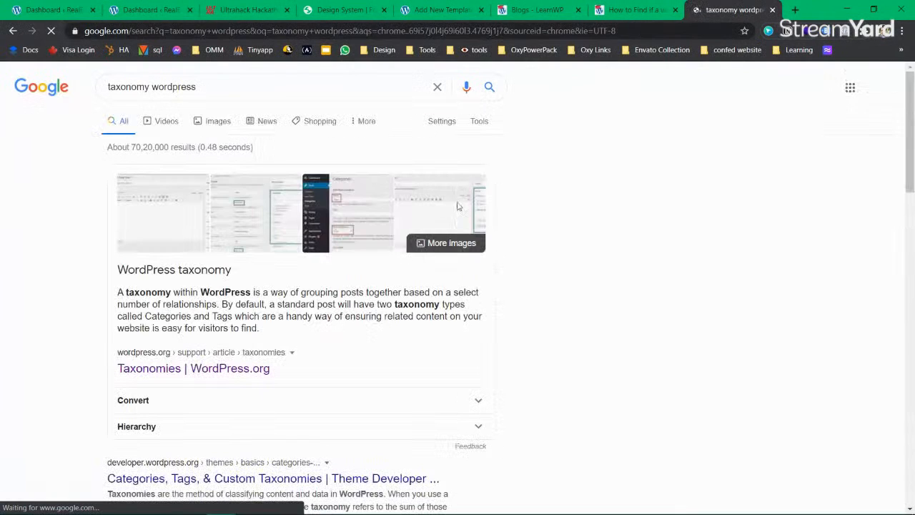
{"action": "left_click", "coordinate": [241, 370]}
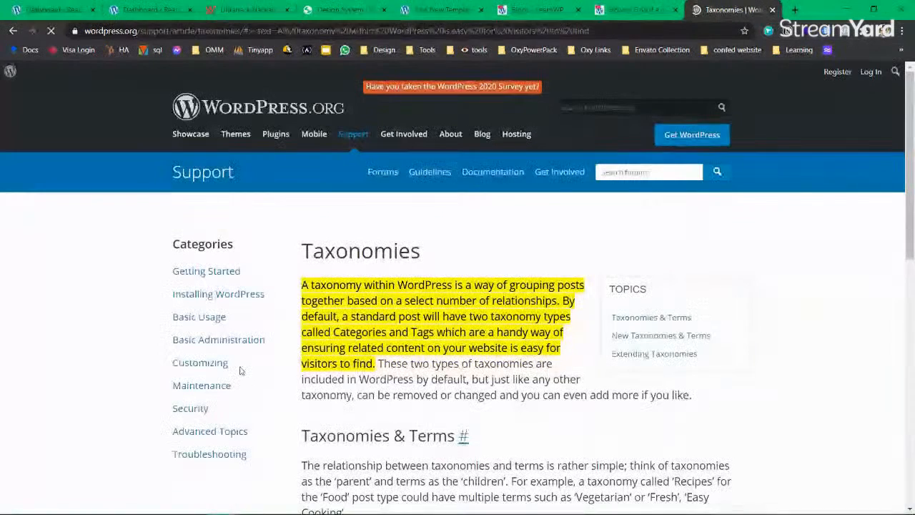
Read the Taxonomies article, focusing on the definition of a taxonomy and the default Categories and Tags types.
{"action": "left_click_drag", "start_coordinate": [368, 286], "coordinate": [373, 351]}
{"action": "left_click", "coordinate": [406, 303]}
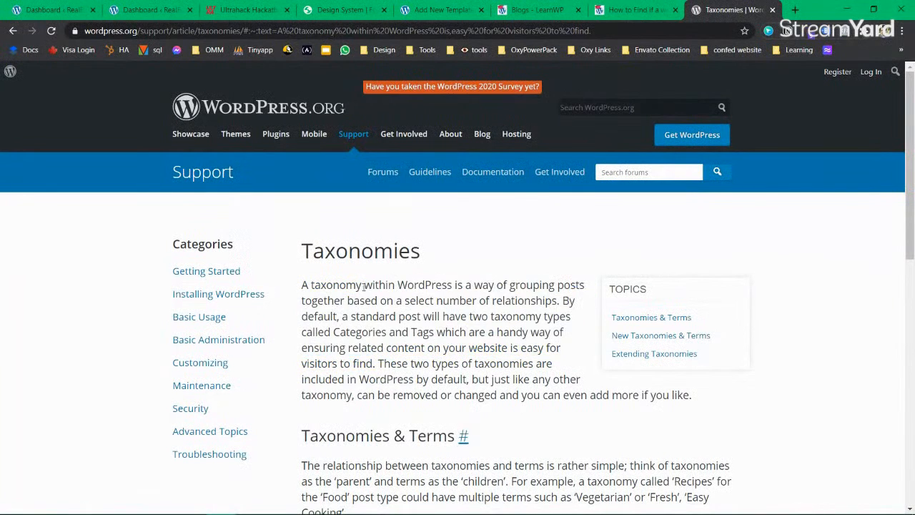
{"action": "left_click_drag", "start_coordinate": [364, 286], "coordinate": [373, 361]}
{"action": "left_click", "coordinate": [353, 286]}
{"action": "left_click_drag", "start_coordinate": [353, 286], "coordinate": [535, 319]}
{"action": "left_click", "coordinate": [337, 326]}
{"action": "left_click_drag", "start_coordinate": [335, 331], "coordinate": [435, 332]}
{"action": "scroll", "coordinate": [436, 331], "scroll_direction": "down", "scroll_amount": 3}
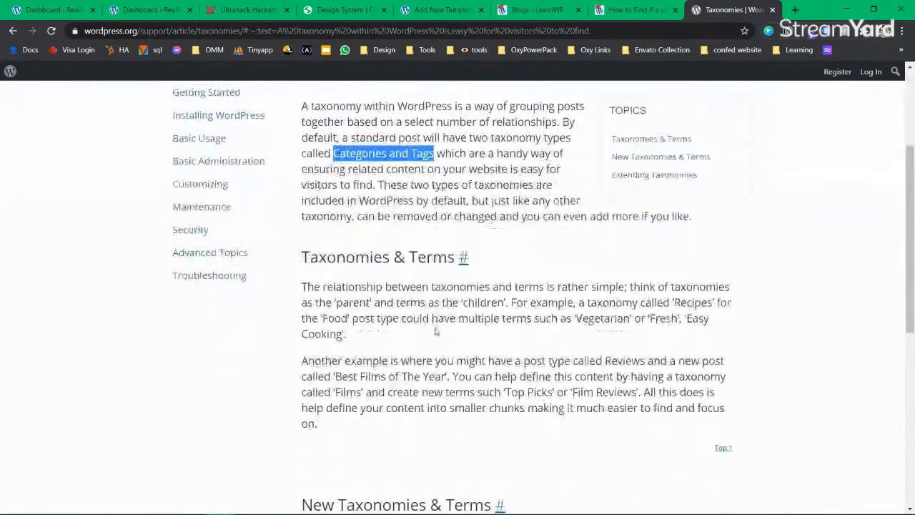
{"action": "scroll", "coordinate": [435, 331], "scroll_direction": "down", "scroll_amount": 6}
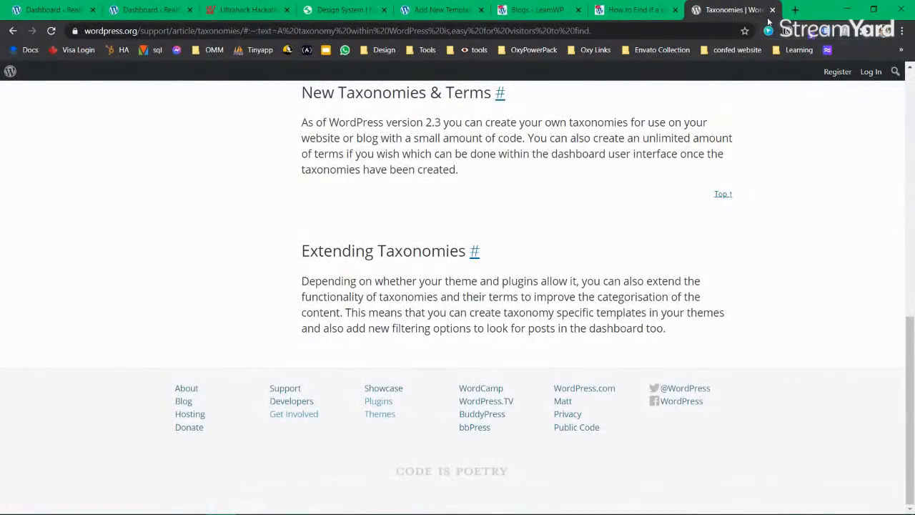
Close the Taxonomies article and recheck the taxonomy choices in the template's Archive conditions.
{"action": "left_click", "coordinate": [772, 9]}
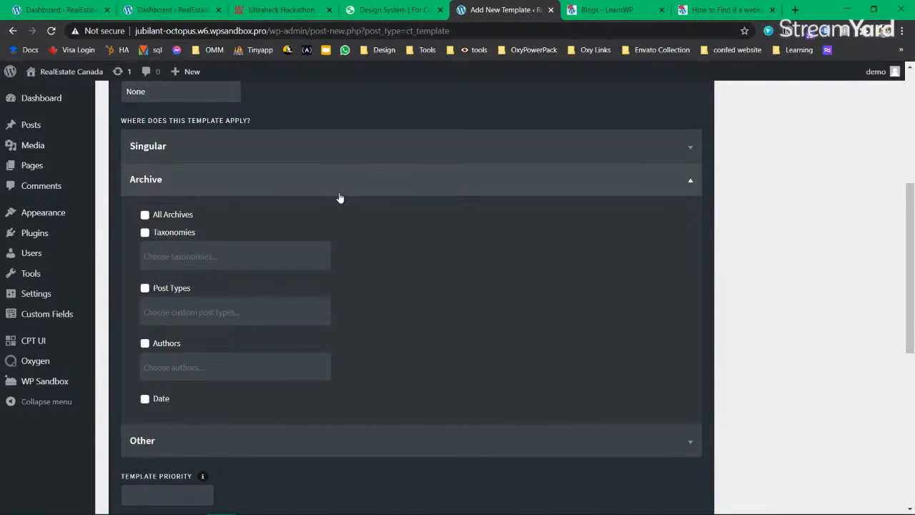
{"action": "left_click", "coordinate": [258, 254]}
{"action": "left_click", "coordinate": [439, 238]}
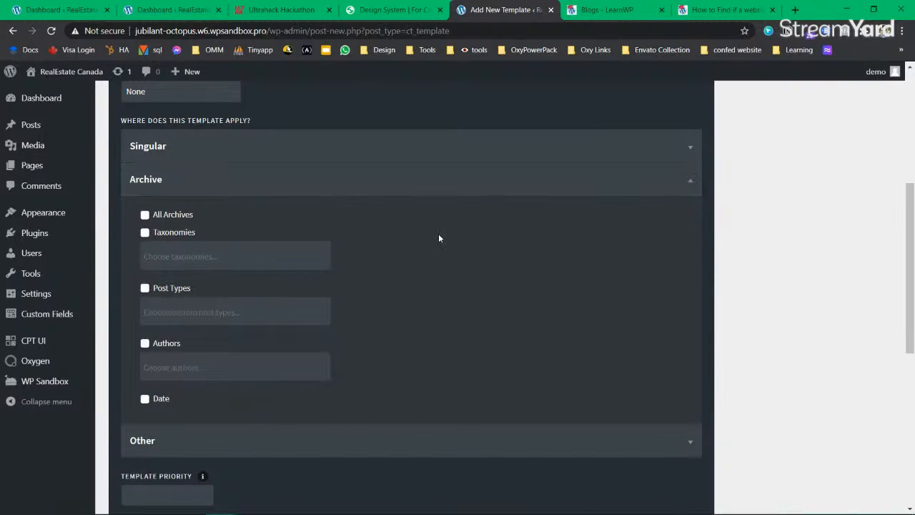
Switch to the LearnWP Blogs page and examine its "Our Blogposts" heading and post cards.
{"action": "left_click", "coordinate": [607, 10]}
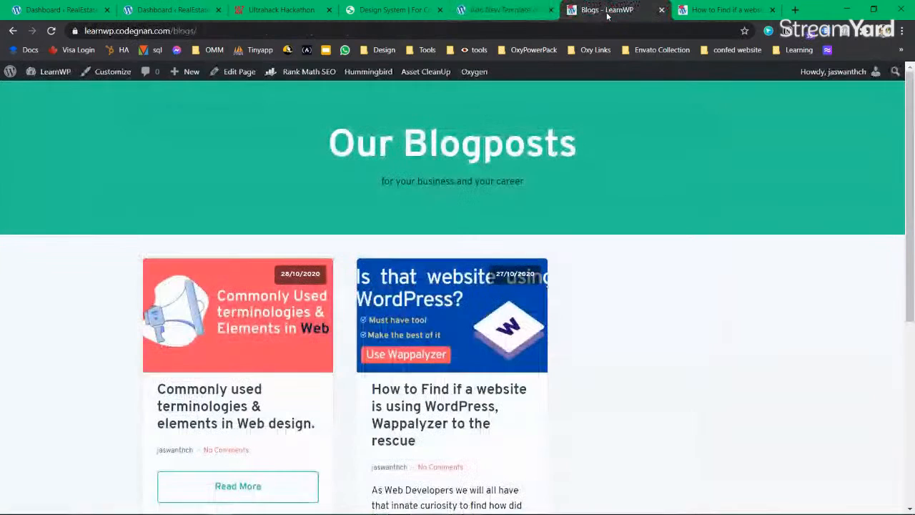
{"action": "left_click_drag", "start_coordinate": [579, 143], "coordinate": [406, 138]}
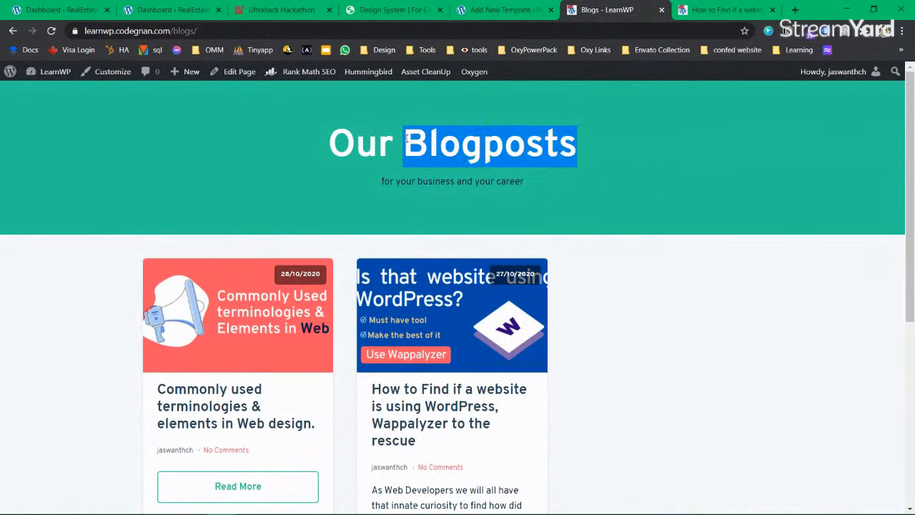
{"action": "left_click_drag", "start_coordinate": [318, 135], "coordinate": [295, 145]}
{"action": "left_click", "coordinate": [293, 148]}
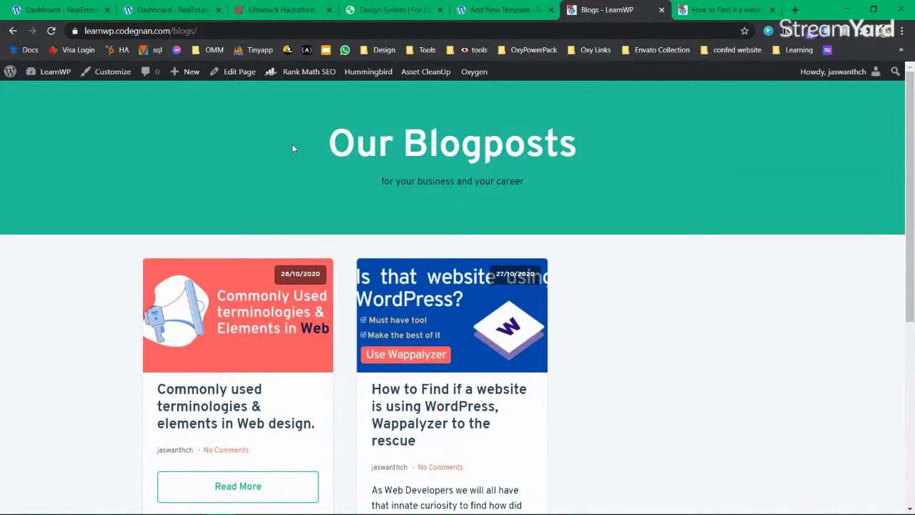
{"action": "scroll", "coordinate": [361, 341], "scroll_direction": "down", "scroll_amount": 3}
{"action": "scroll", "coordinate": [361, 341], "scroll_direction": "up", "scroll_amount": 3}
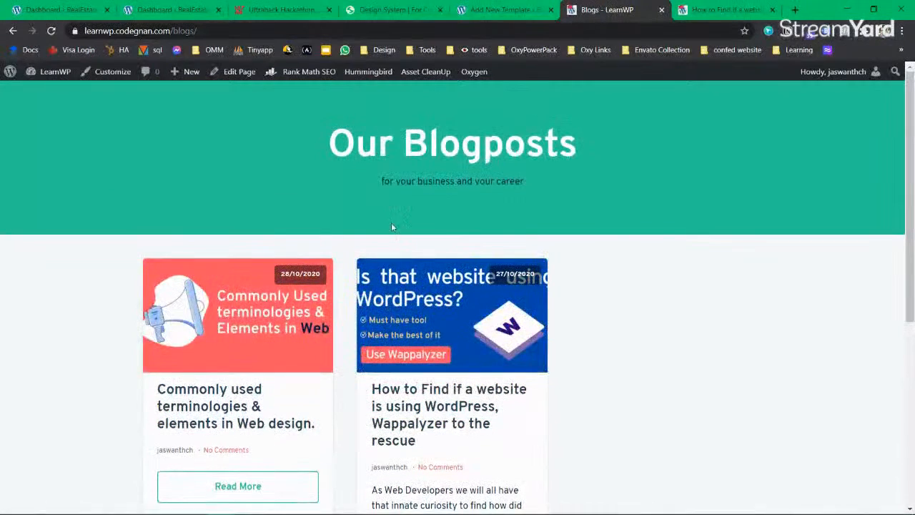
{"action": "scroll", "coordinate": [415, 194], "scroll_direction": "down", "scroll_amount": 2}
{"action": "scroll", "coordinate": [477, 269], "scroll_direction": "up", "scroll_amount": 2}
{"action": "scroll", "coordinate": [477, 269], "scroll_direction": "down", "scroll_amount": 3}
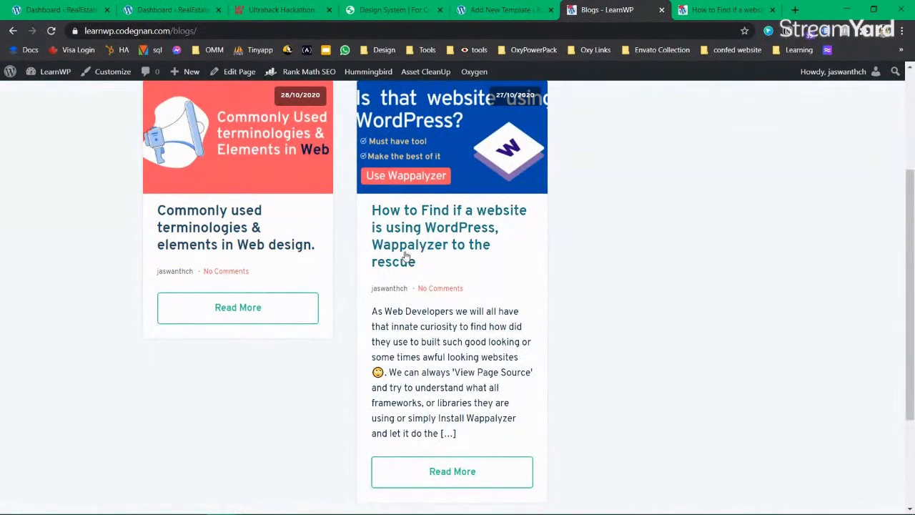
Open the #tools category archive from the Wappalyzer blog post, examine its heading and listed post, and close the tab.
{"action": "left_click", "coordinate": [462, 236]}
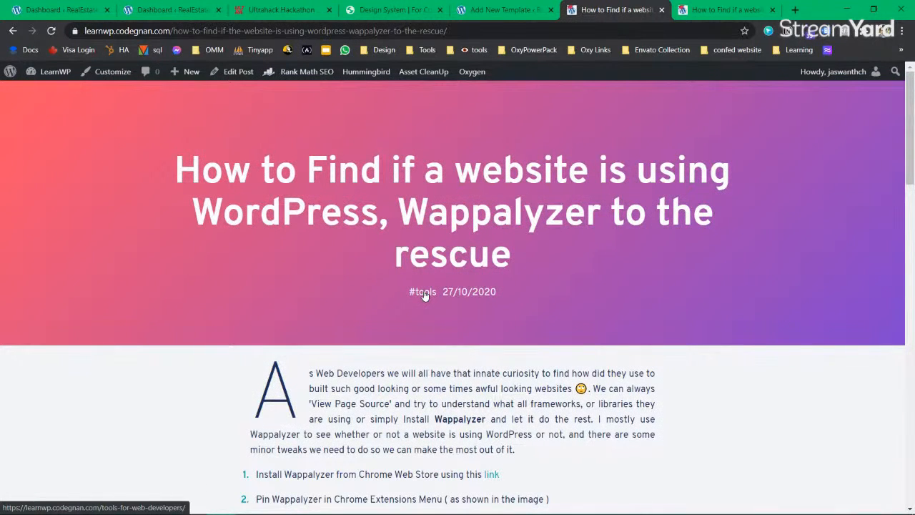
{"action": "left_click", "coordinate": [424, 293]}
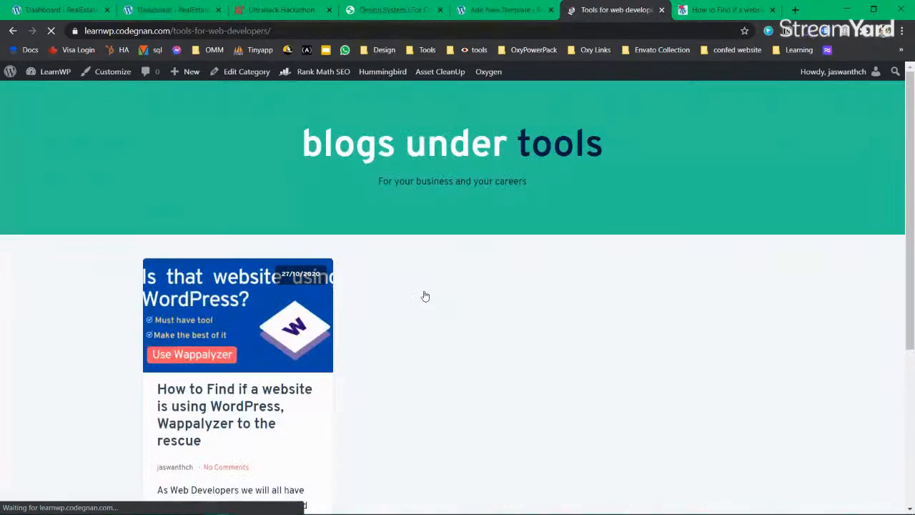
{"action": "mouse_move", "coordinate": [604, 145]}
{"action": "left_mouse_down"}
{"action": "mouse_move", "coordinate": [318, 146]}
{"action": "mouse_move", "coordinate": [607, 147]}
{"action": "left_mouse_up"}
{"action": "left_click", "coordinate": [290, 144]}
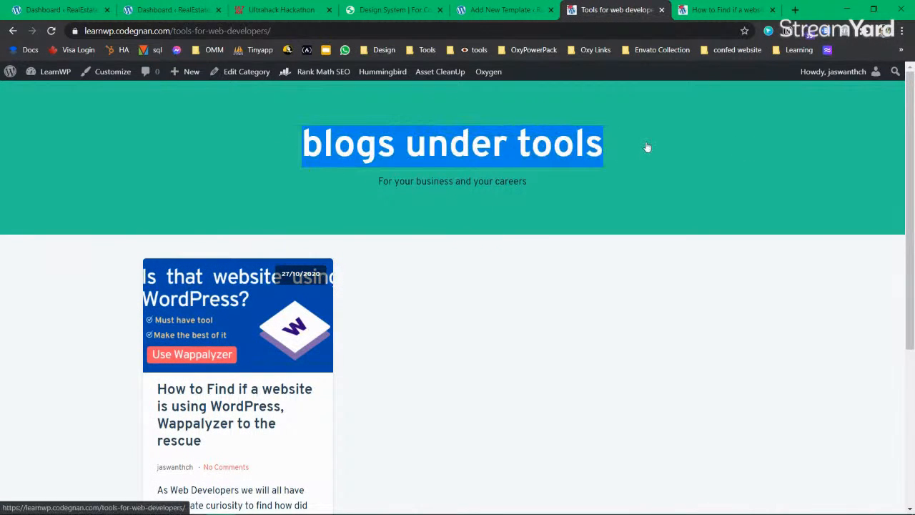
{"action": "left_click", "coordinate": [588, 147]}
{"action": "left_click_drag", "start_coordinate": [293, 163], "coordinate": [493, 140]}
{"action": "scroll", "coordinate": [250, 262], "scroll_direction": "down", "scroll_amount": 3}
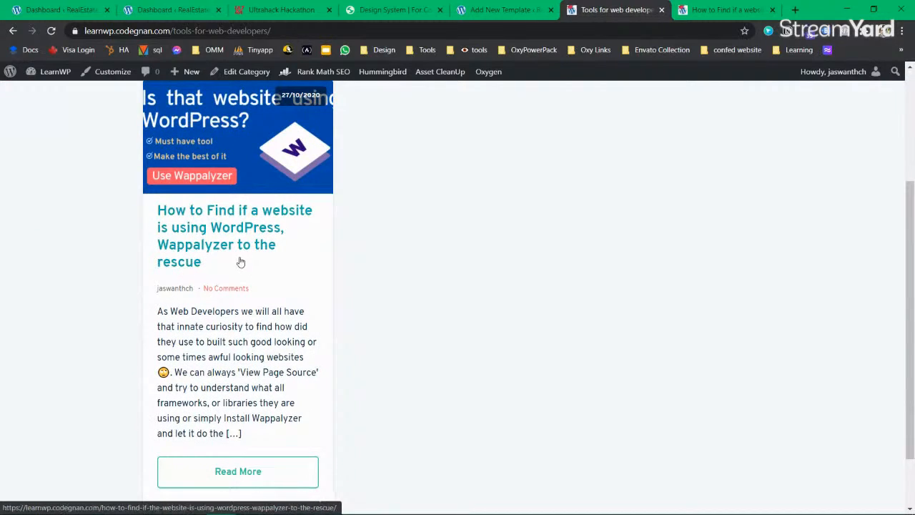
{"action": "scroll", "coordinate": [379, 263], "scroll_direction": "up", "scroll_amount": 3}
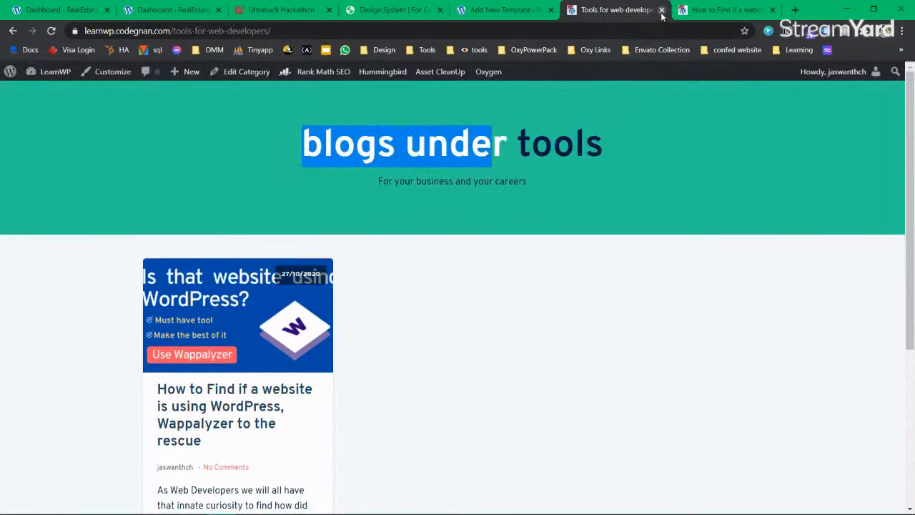
{"action": "left_click", "coordinate": [661, 10]}
Return to the Add New Template page, collapse the Archive conditions and expand the Other conditions.
{"action": "left_click", "coordinate": [509, 10]}
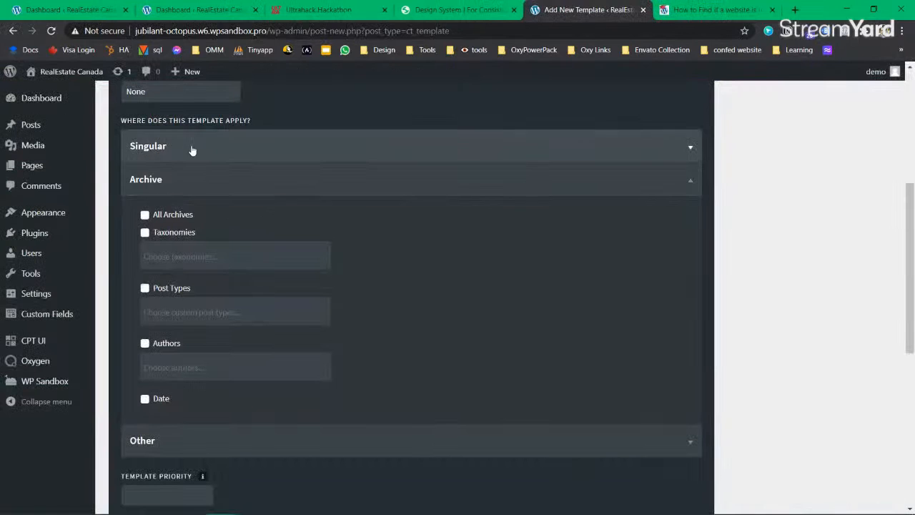
{"action": "left_click", "coordinate": [179, 179]}
{"action": "left_click", "coordinate": [197, 220]}
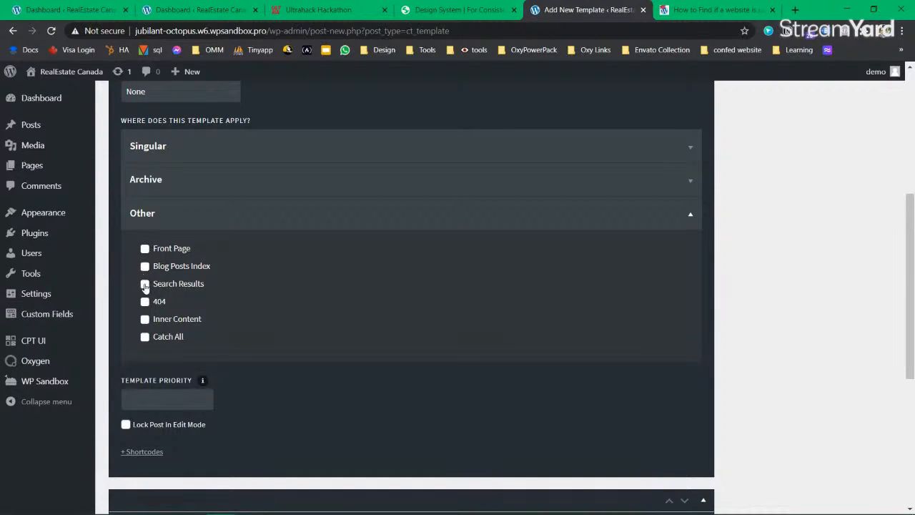
Set the Main template to apply to Catch All and publish it.
{"action": "left_click", "coordinate": [145, 337]}
{"action": "scroll", "coordinate": [355, 269], "scroll_direction": "up", "scroll_amount": 4}
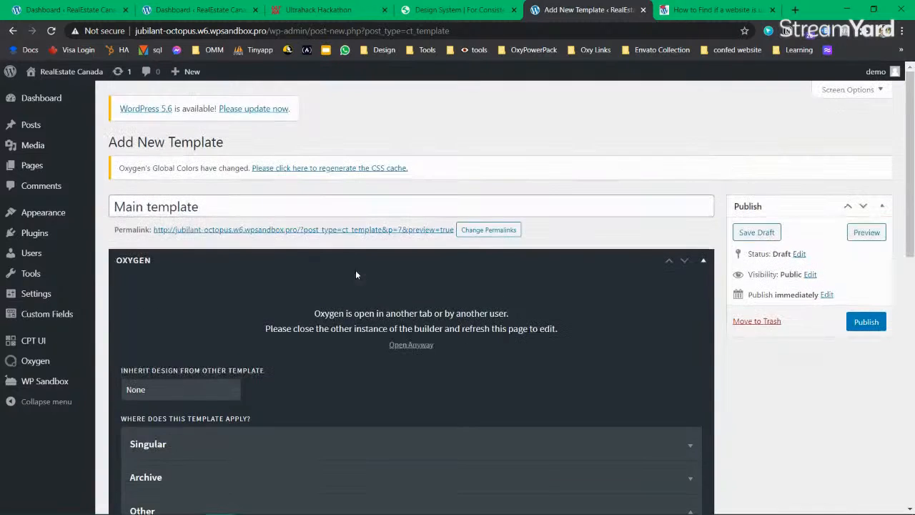
{"action": "left_click", "coordinate": [864, 326]}
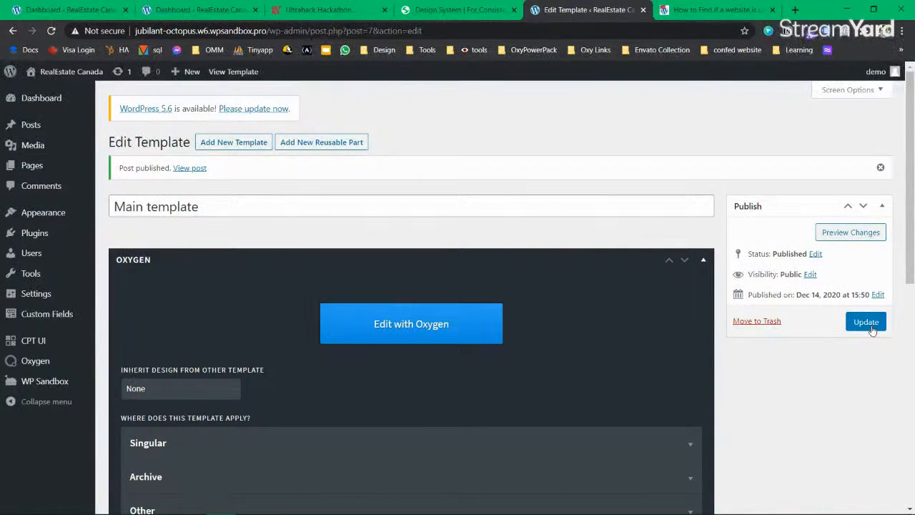
Open the Main template in the Oxygen editor and reorder the browser tabs so it comes before the Ultrahack and Design System pages.
{"action": "left_click", "coordinate": [404, 315]}
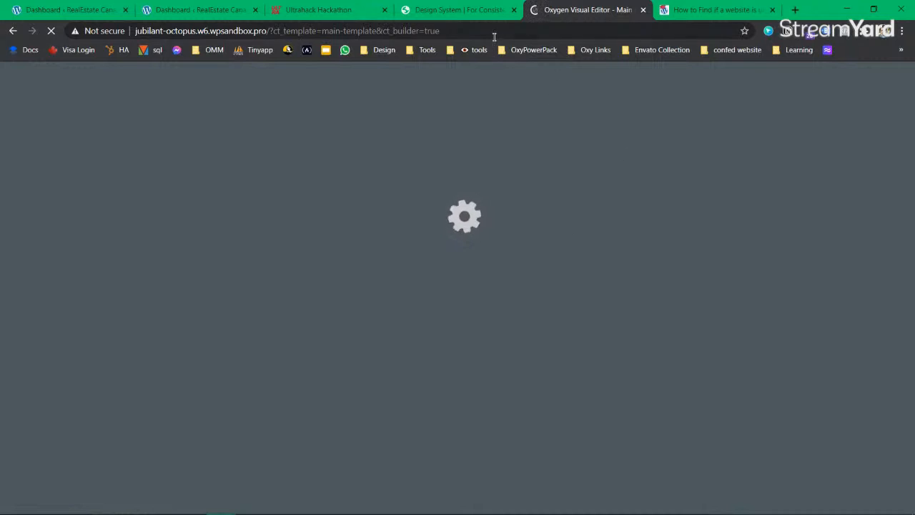
{"action": "left_click_drag", "start_coordinate": [475, 10], "coordinate": [593, 10]}
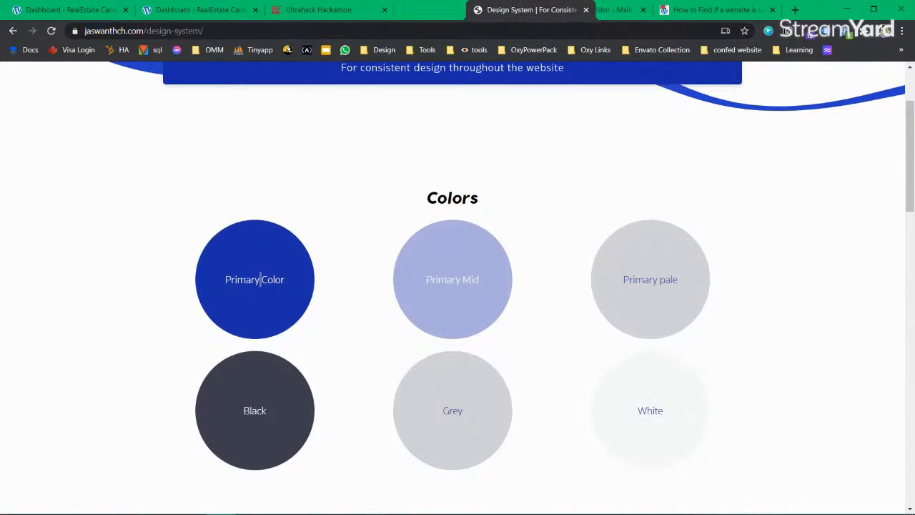
{"action": "left_click_drag", "start_coordinate": [332, 12], "coordinate": [489, 22]}
{"action": "left_click", "coordinate": [351, 11]}
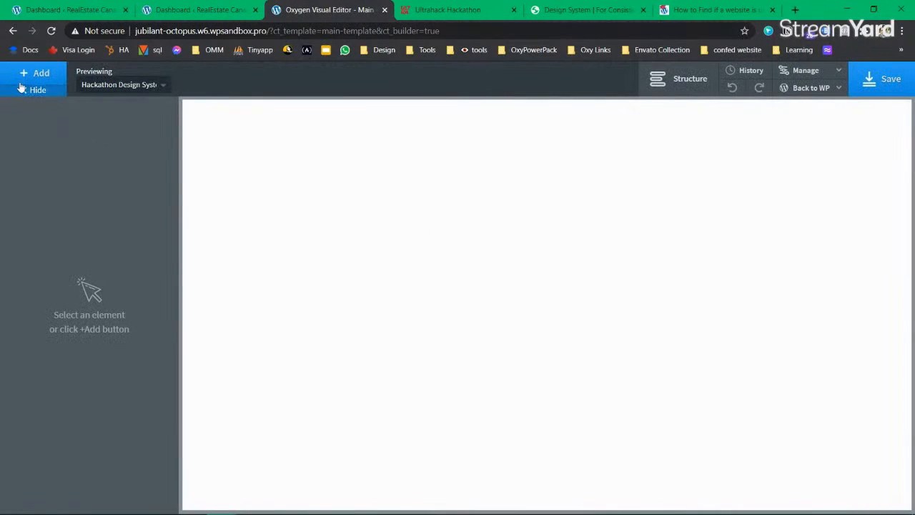
Add a Section to the empty Main template and look through its advanced settings.
{"action": "left_click", "coordinate": [34, 75]}
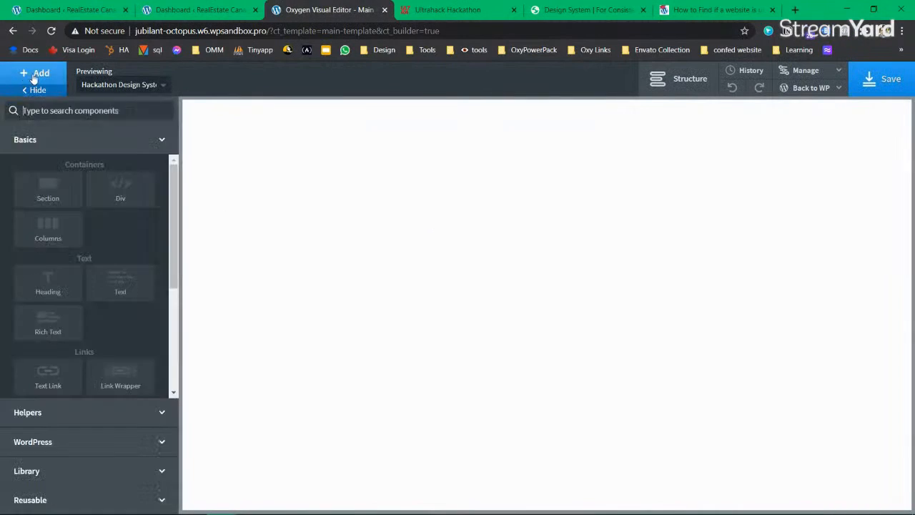
{"action": "left_click", "coordinate": [49, 193]}
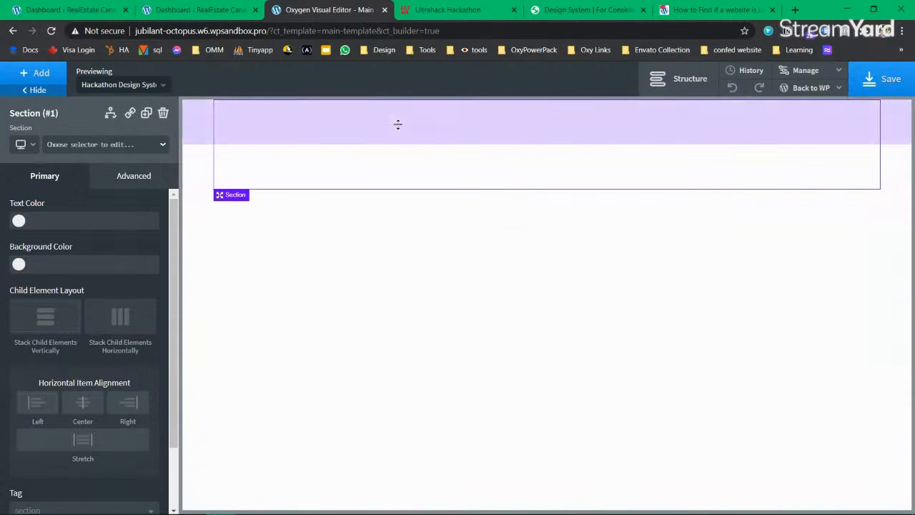
{"action": "left_click", "coordinate": [116, 175]}
{"action": "left_click", "coordinate": [98, 240]}
{"action": "left_click", "coordinate": [44, 175]}
Start a new drawing note in Google Keep at keep.google.com in a new tab, checking the Ultrahack header as the reference.
{"action": "left_click", "coordinate": [447, 9]}
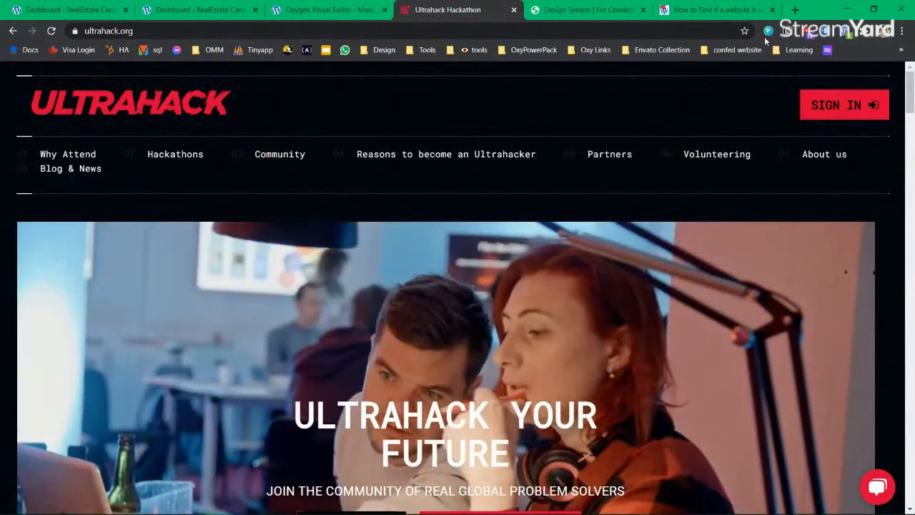
{"action": "left_click", "coordinate": [795, 10]}
{"action": "type", "text": "keep.google.com"}
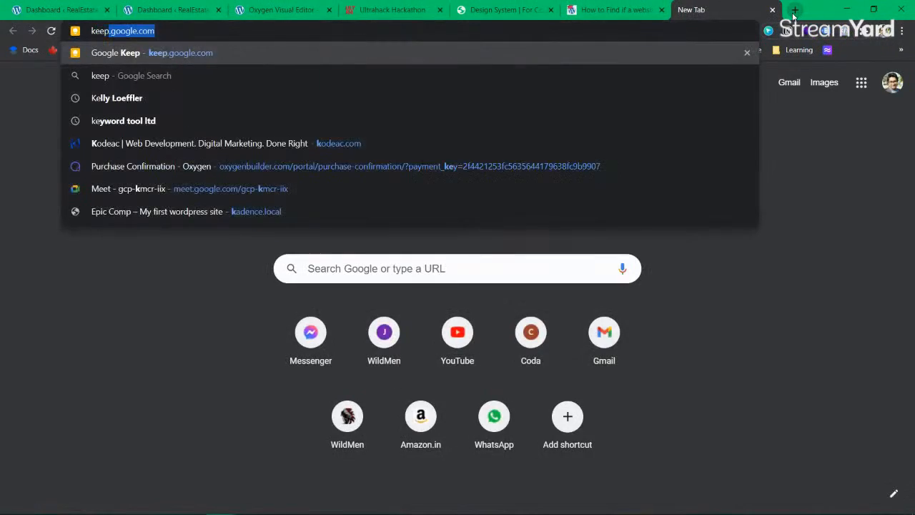
{"action": "key", "text": "Return"}
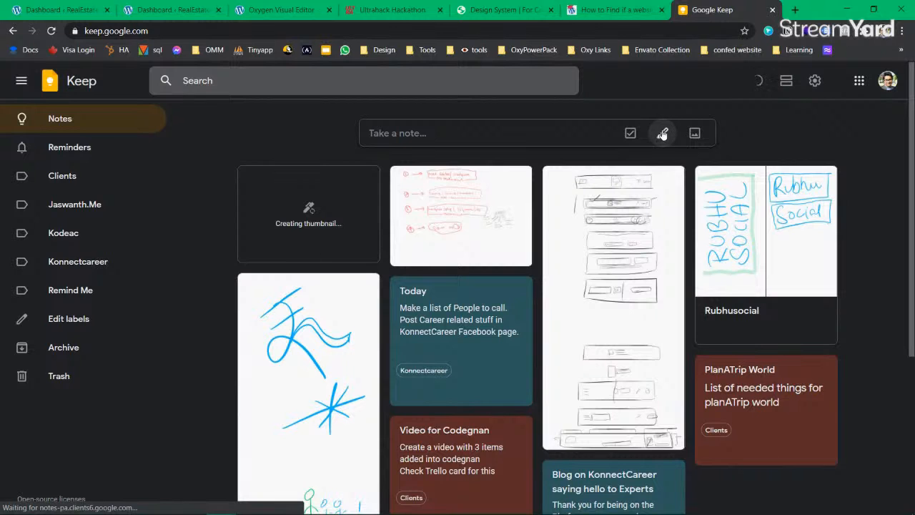
{"action": "left_click", "coordinate": [662, 134]}
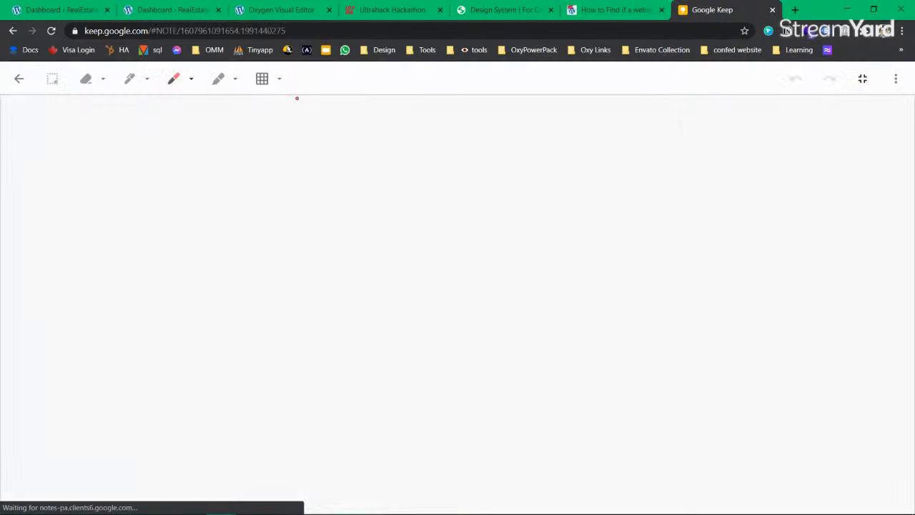
{"action": "left_click", "coordinate": [373, 11]}
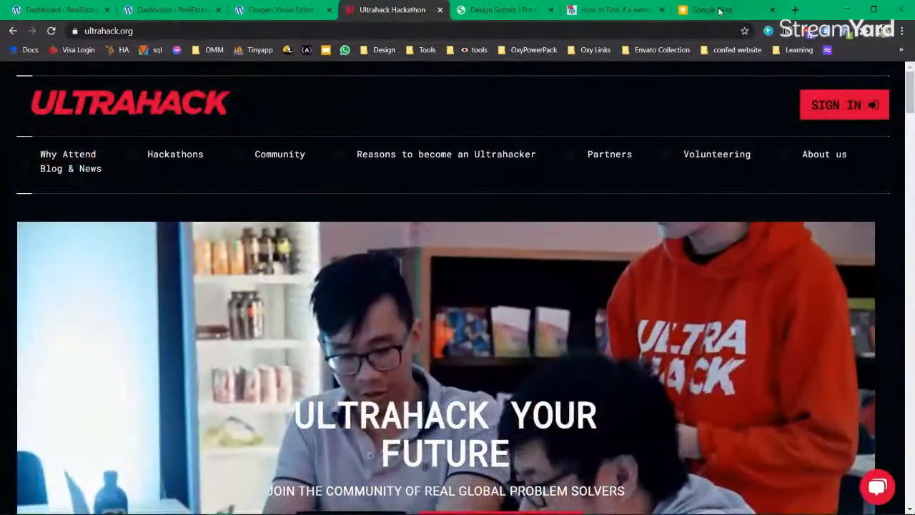
{"action": "left_click", "coordinate": [720, 11]}
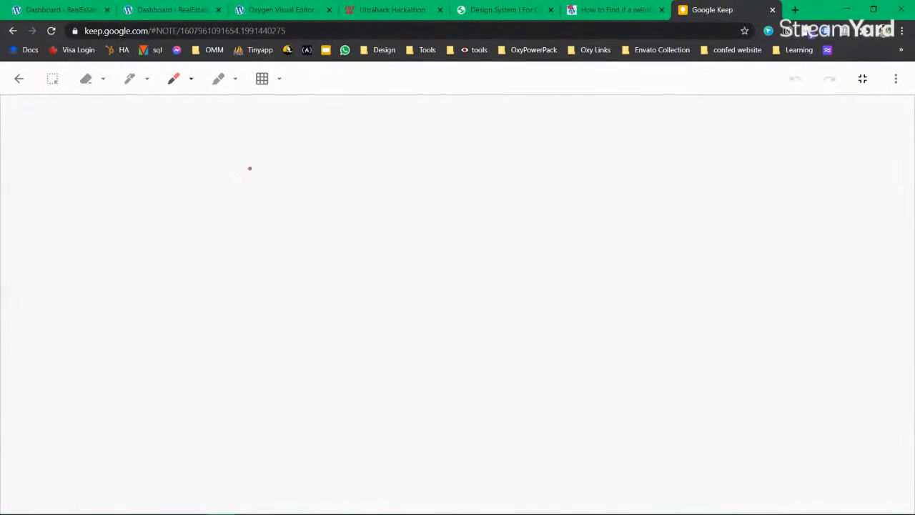
{"action": "left_click_drag", "start_coordinate": [58, 121], "coordinate": [47, 179]}
{"action": "left_click", "coordinate": [80, 81]}
{"action": "left_click_drag", "start_coordinate": [57, 119], "coordinate": [57, 172]}
Select the black Pen tool for sketching in the blank Keep drawing.
{"action": "left_click", "coordinate": [129, 80]}
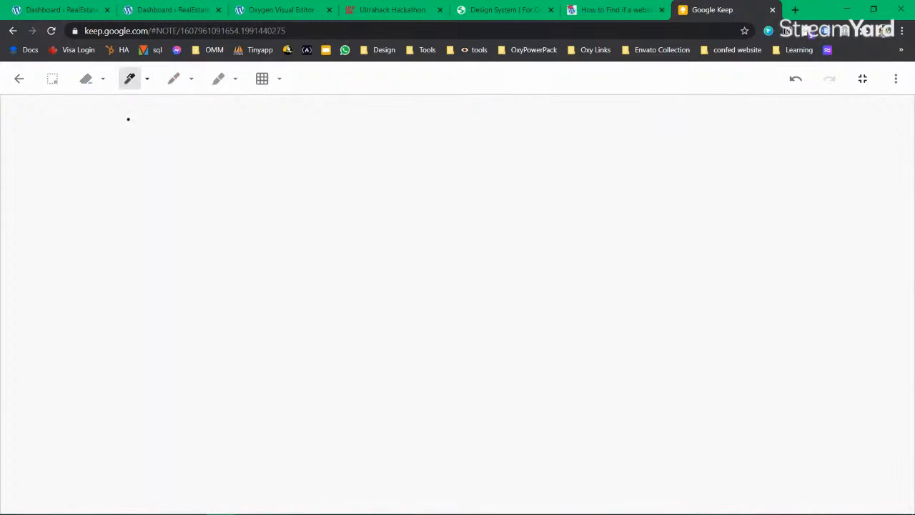
{"action": "left_click_drag", "start_coordinate": [77, 123], "coordinate": [73, 193]}
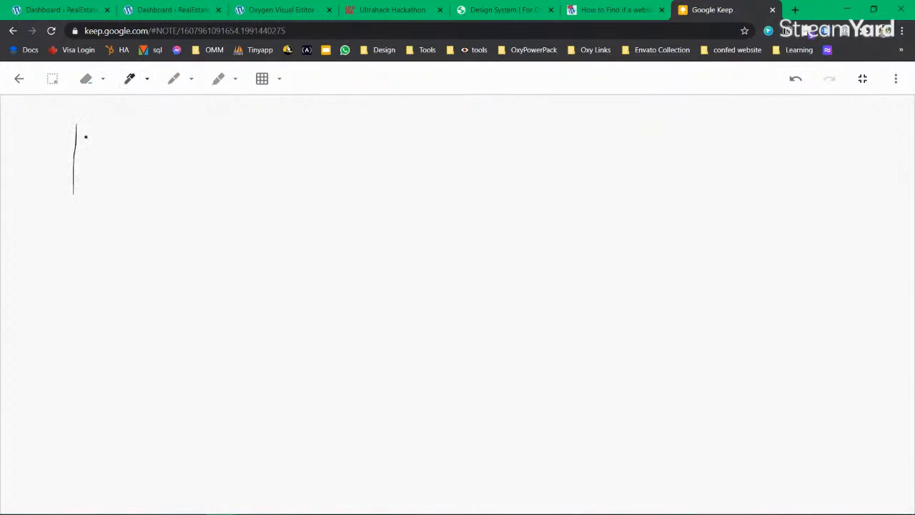
{"action": "left_click", "coordinate": [86, 78]}
{"action": "left_click_drag", "start_coordinate": [64, 147], "coordinate": [74, 113]}
Draw a wide red header rectangle across the upper part of the blank canvas with the marker.
{"action": "left_click", "coordinate": [175, 80]}
{"action": "left_click_drag", "start_coordinate": [60, 111], "coordinate": [57, 179]}
{"action": "mouse_move", "coordinate": [60, 114]}
{"action": "left_mouse_down"}
{"action": "mouse_move", "coordinate": [625, 120]}
{"action": "mouse_move", "coordinate": [867, 108]}
{"action": "mouse_move", "coordinate": [879, 175]}
{"action": "mouse_move", "coordinate": [527, 208]}
{"action": "mouse_move", "coordinate": [164, 205]}
{"action": "mouse_move", "coordinate": [51, 187]}
{"action": "left_mouse_up"}
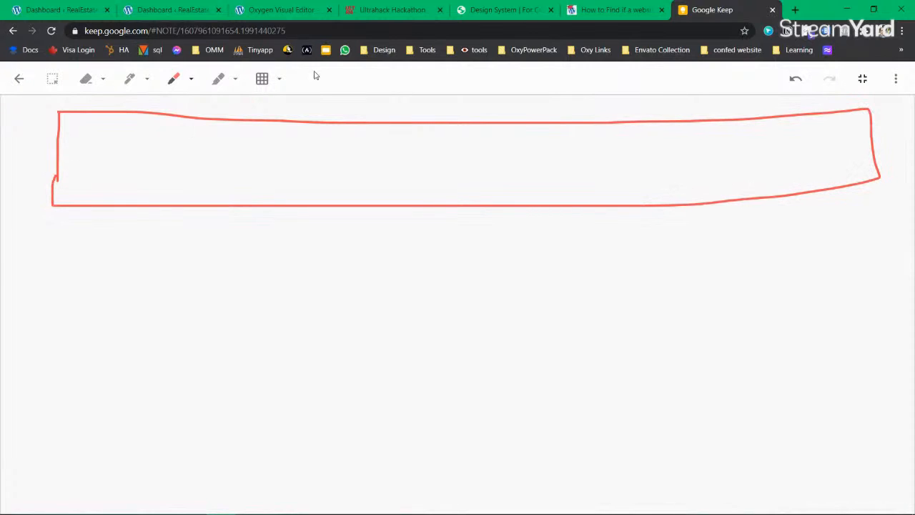
Split the sketched header rectangle into two rows and add a "Text" box and a "Sign in" box at opposite ends of the upper row.
{"action": "left_click", "coordinate": [406, 14]}
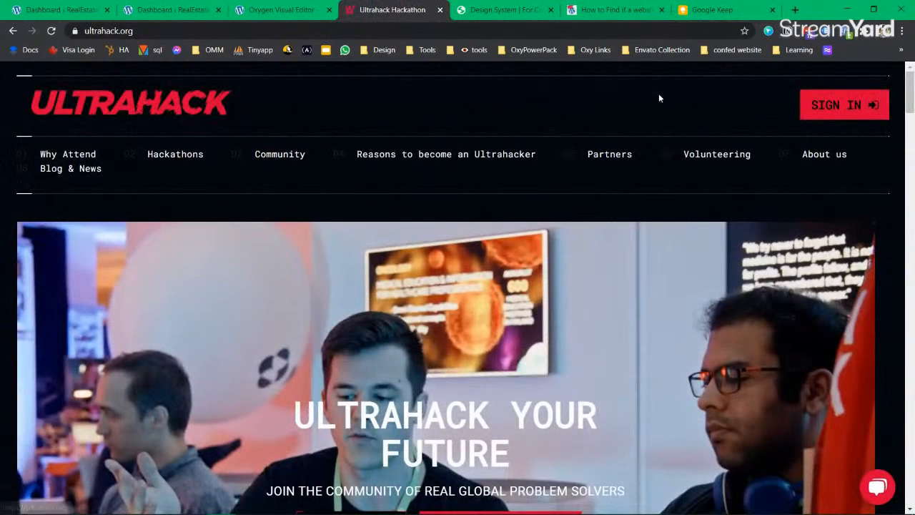
{"action": "left_click", "coordinate": [584, 17]}
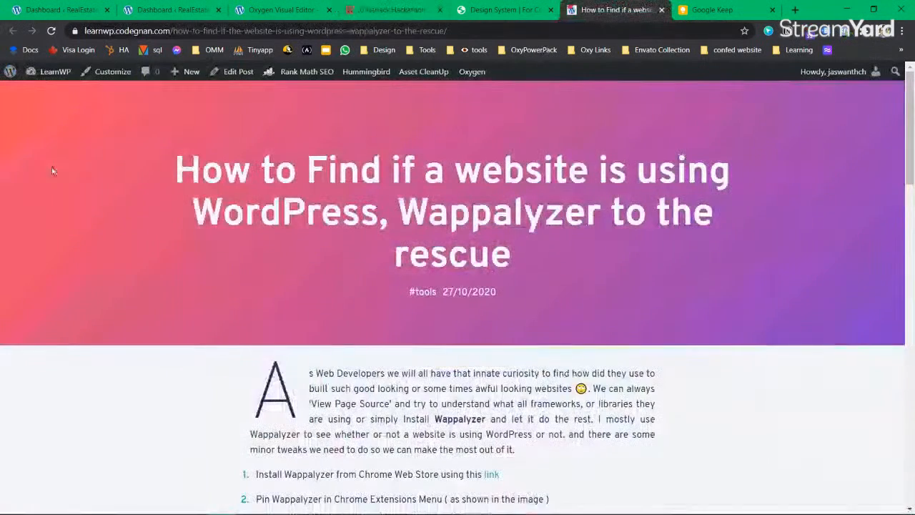
{"action": "left_click", "coordinate": [719, 11]}
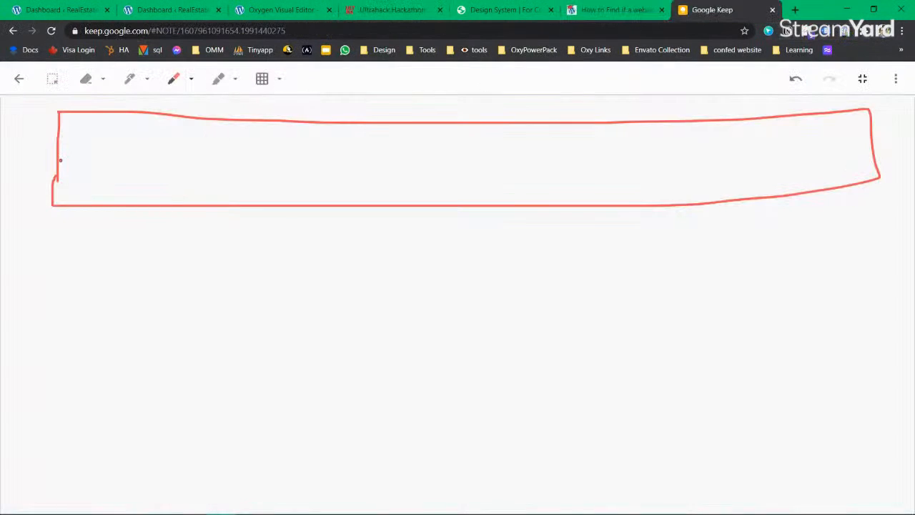
{"action": "left_click_drag", "start_coordinate": [59, 158], "coordinate": [350, 156]}
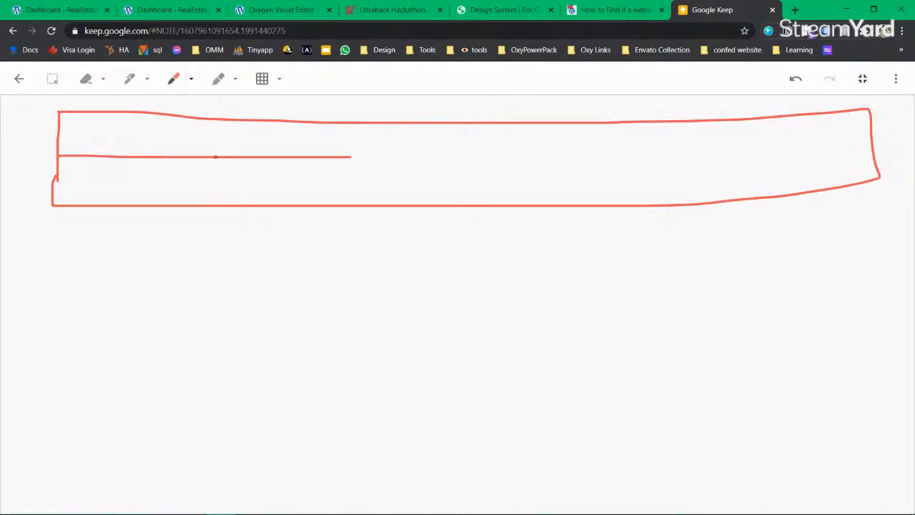
{"action": "mouse_move", "coordinate": [351, 156]}
{"action": "left_mouse_down"}
{"action": "mouse_move", "coordinate": [743, 160]}
{"action": "mouse_move", "coordinate": [871, 143]}
{"action": "left_mouse_up"}
{"action": "mouse_move", "coordinate": [90, 138]}
{"action": "left_mouse_down"}
{"action": "mouse_move", "coordinate": [91, 121]}
{"action": "mouse_move", "coordinate": [205, 123]}
{"action": "mouse_move", "coordinate": [160, 138]}
{"action": "mouse_move", "coordinate": [81, 140]}
{"action": "mouse_move", "coordinate": [141, 133]}
{"action": "mouse_move", "coordinate": [152, 141]}
{"action": "left_mouse_up"}
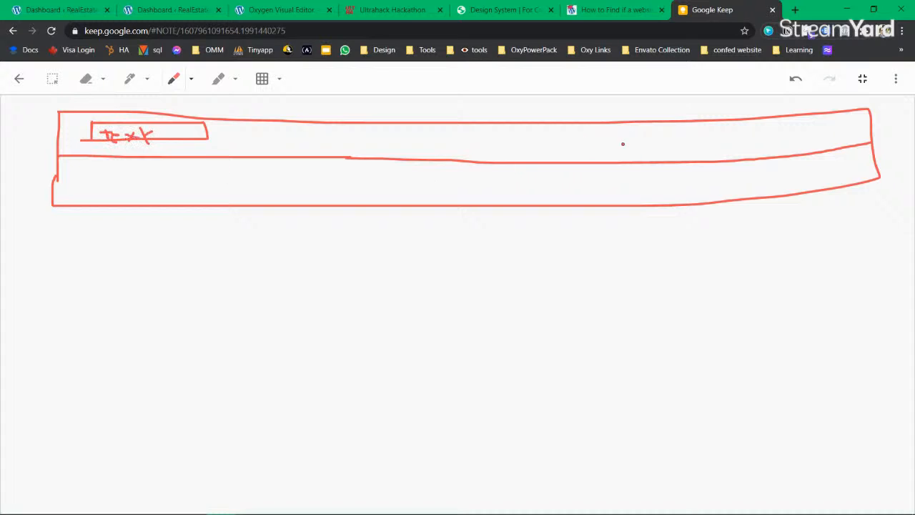
{"action": "mouse_move", "coordinate": [765, 152]}
{"action": "left_mouse_down"}
{"action": "mouse_move", "coordinate": [764, 129]}
{"action": "mouse_move", "coordinate": [826, 123]}
{"action": "mouse_move", "coordinate": [778, 147]}
{"action": "left_mouse_up"}
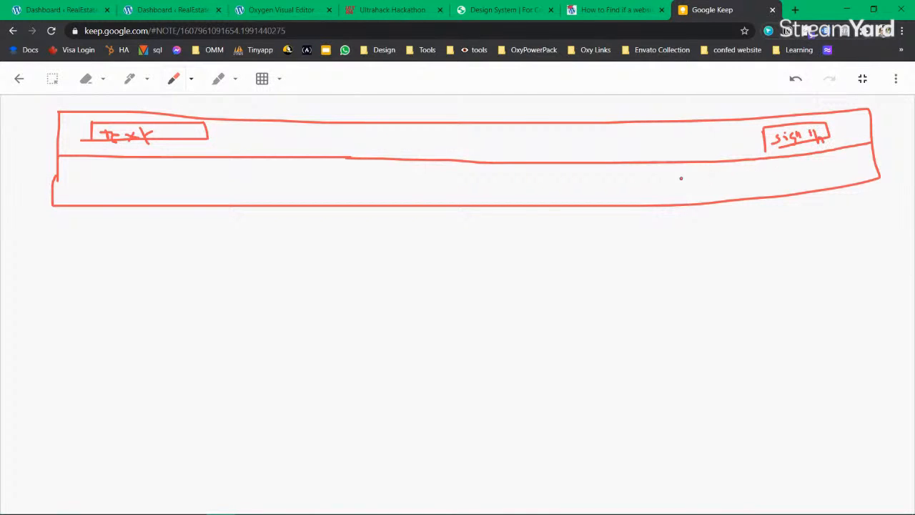
Check the Ultrahack site's navigation and sketch a row of short dashes for the menu links in the header's lower row.
{"action": "left_click", "coordinate": [476, 9]}
{"action": "left_click", "coordinate": [371, 11]}
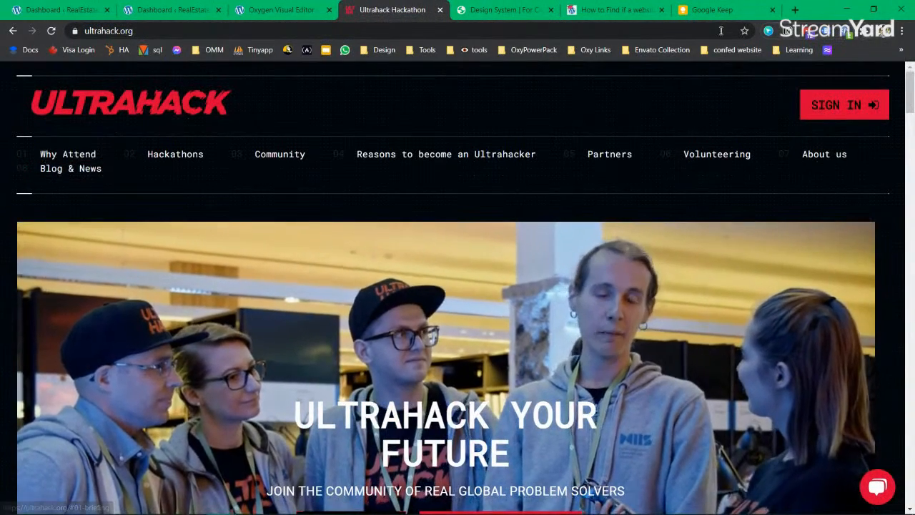
{"action": "left_click", "coordinate": [713, 10]}
{"action": "left_click_drag", "start_coordinate": [93, 183], "coordinate": [247, 183]}
{"action": "mouse_move", "coordinate": [308, 183]}
{"action": "left_mouse_down"}
{"action": "mouse_move", "coordinate": [661, 191]}
{"action": "mouse_move", "coordinate": [828, 173]}
{"action": "left_mouse_up"}
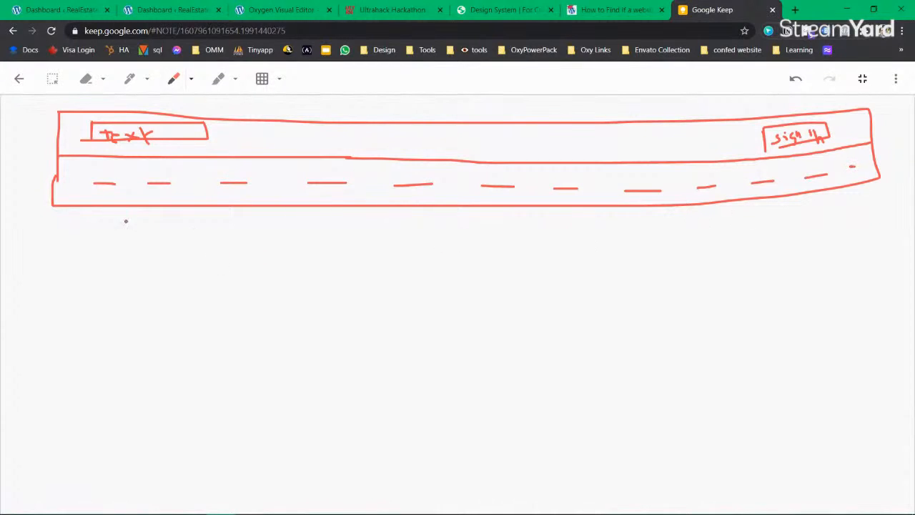
Outline the page body below the header with a dividing line above the footer, and cross the middle area with two diagonals.
{"action": "mouse_move", "coordinate": [55, 204]}
{"action": "left_mouse_down"}
{"action": "mouse_move", "coordinate": [38, 429]}
{"action": "mouse_move", "coordinate": [541, 480]}
{"action": "mouse_move", "coordinate": [888, 459]}
{"action": "mouse_move", "coordinate": [890, 223]}
{"action": "mouse_move", "coordinate": [878, 183]}
{"action": "left_mouse_up"}
{"action": "mouse_move", "coordinate": [51, 377]}
{"action": "left_mouse_down"}
{"action": "mouse_move", "coordinate": [493, 376]}
{"action": "mouse_move", "coordinate": [904, 361]}
{"action": "left_mouse_up"}
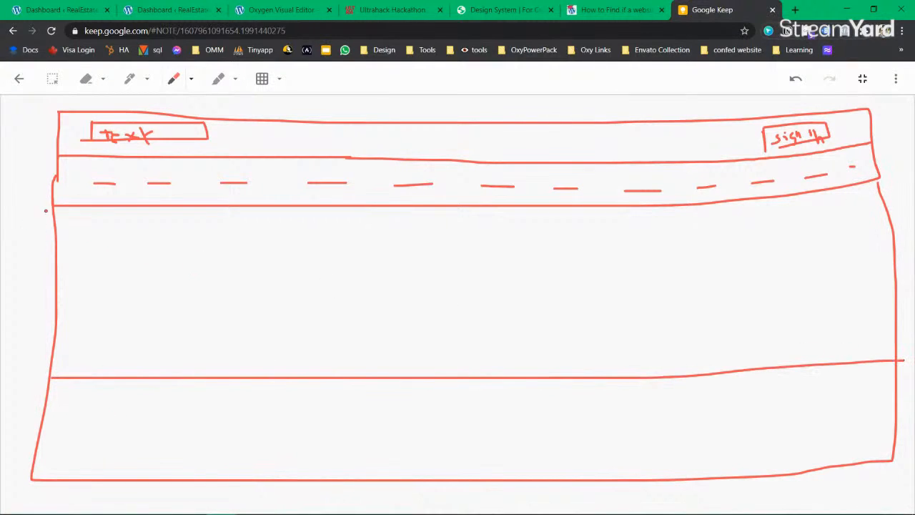
{"action": "left_click_drag", "start_coordinate": [54, 206], "coordinate": [793, 320]}
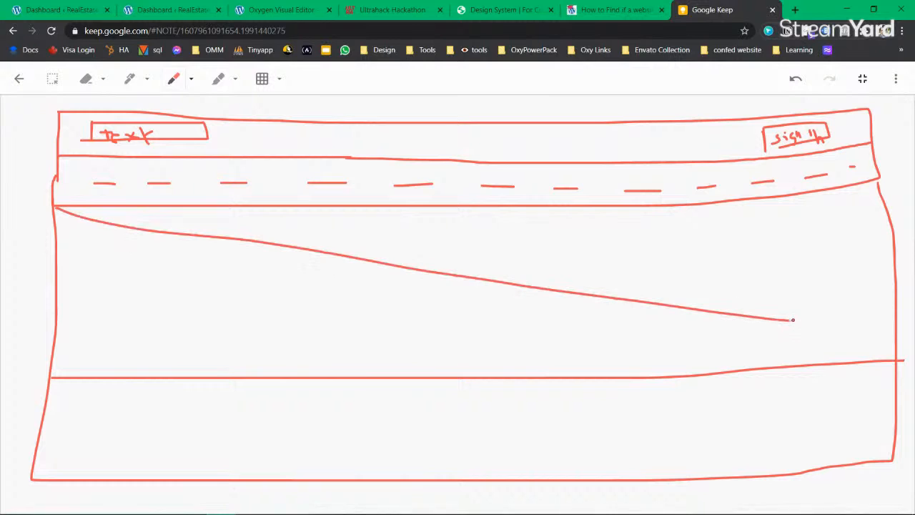
{"action": "left_click_drag", "start_coordinate": [752, 228], "coordinate": [253, 357]}
Handwrite "INNER CONTENT" across the crossed middle area of the wireframe.
{"action": "mouse_move", "coordinate": [264, 280]}
{"action": "left_mouse_down"}
{"action": "mouse_move", "coordinate": [290, 280]}
{"action": "mouse_move", "coordinate": [293, 299]}
{"action": "left_mouse_up"}
{"action": "mouse_move", "coordinate": [289, 300]}
{"action": "left_mouse_down"}
{"action": "mouse_move", "coordinate": [315, 283]}
{"action": "mouse_move", "coordinate": [333, 290]}
{"action": "left_mouse_up"}
{"action": "mouse_move", "coordinate": [342, 299]}
{"action": "left_mouse_down"}
{"action": "mouse_move", "coordinate": [342, 274]}
{"action": "mouse_move", "coordinate": [349, 299]}
{"action": "mouse_move", "coordinate": [362, 284]}
{"action": "left_mouse_up"}
{"action": "mouse_move", "coordinate": [345, 299]}
{"action": "left_mouse_down"}
{"action": "mouse_move", "coordinate": [364, 294]}
{"action": "mouse_move", "coordinate": [368, 277]}
{"action": "mouse_move", "coordinate": [377, 283]}
{"action": "left_mouse_up"}
{"action": "mouse_move", "coordinate": [417, 276]}
{"action": "left_mouse_down"}
{"action": "mouse_move", "coordinate": [409, 284]}
{"action": "mouse_move", "coordinate": [466, 268]}
{"action": "left_mouse_up"}
{"action": "mouse_move", "coordinate": [466, 267]}
{"action": "left_mouse_down"}
{"action": "mouse_move", "coordinate": [481, 291]}
{"action": "mouse_move", "coordinate": [529, 262]}
{"action": "left_mouse_up"}
Bracket the header, inner content and footer areas along the wireframe's outer edge and label each one with a circled "S".
{"action": "mouse_move", "coordinate": [35, 120]}
{"action": "left_mouse_down"}
{"action": "mouse_move", "coordinate": [27, 143]}
{"action": "mouse_move", "coordinate": [53, 185]}
{"action": "left_mouse_up"}
{"action": "mouse_move", "coordinate": [18, 116]}
{"action": "left_mouse_down"}
{"action": "mouse_move", "coordinate": [2, 134]}
{"action": "mouse_move", "coordinate": [20, 109]}
{"action": "left_mouse_up"}
{"action": "mouse_move", "coordinate": [52, 203]}
{"action": "left_mouse_down"}
{"action": "mouse_move", "coordinate": [21, 236]}
{"action": "mouse_move", "coordinate": [34, 347]}
{"action": "left_mouse_up"}
{"action": "mouse_move", "coordinate": [21, 243]}
{"action": "left_mouse_down"}
{"action": "mouse_move", "coordinate": [10, 259]}
{"action": "mouse_move", "coordinate": [22, 272]}
{"action": "left_mouse_up"}
{"action": "mouse_move", "coordinate": [32, 373]}
{"action": "left_mouse_down"}
{"action": "mouse_move", "coordinate": [9, 447]}
{"action": "mouse_move", "coordinate": [23, 459]}
{"action": "mouse_move", "coordinate": [7, 380]}
{"action": "mouse_move", "coordinate": [3, 387]}
{"action": "left_mouse_up"}
{"action": "mouse_move", "coordinate": [3, 360]}
{"action": "left_mouse_down"}
{"action": "mouse_move", "coordinate": [34, 379]}
{"action": "mouse_move", "coordinate": [10, 369]}
{"action": "left_mouse_up"}
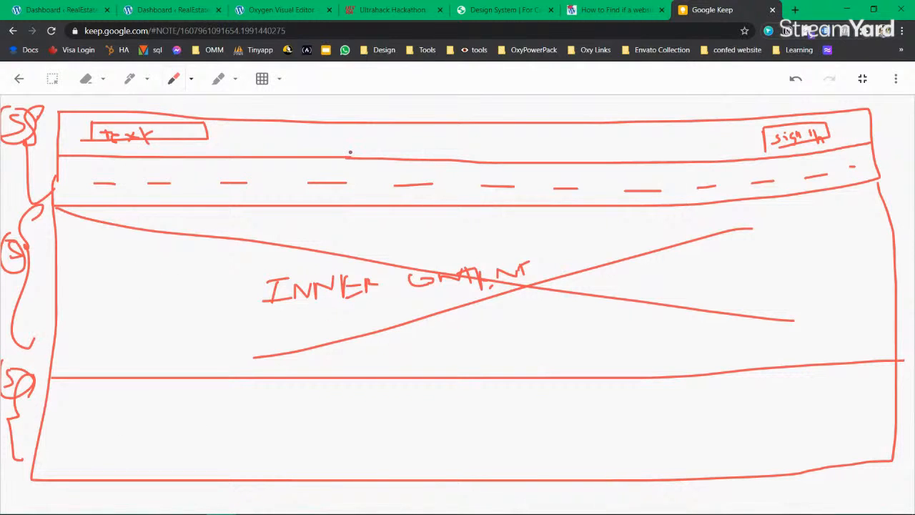
Review the Ultrahack site's footer and sketch three evenly spaced content boxes in the wireframe's footer area.
{"action": "left_click", "coordinate": [522, 10]}
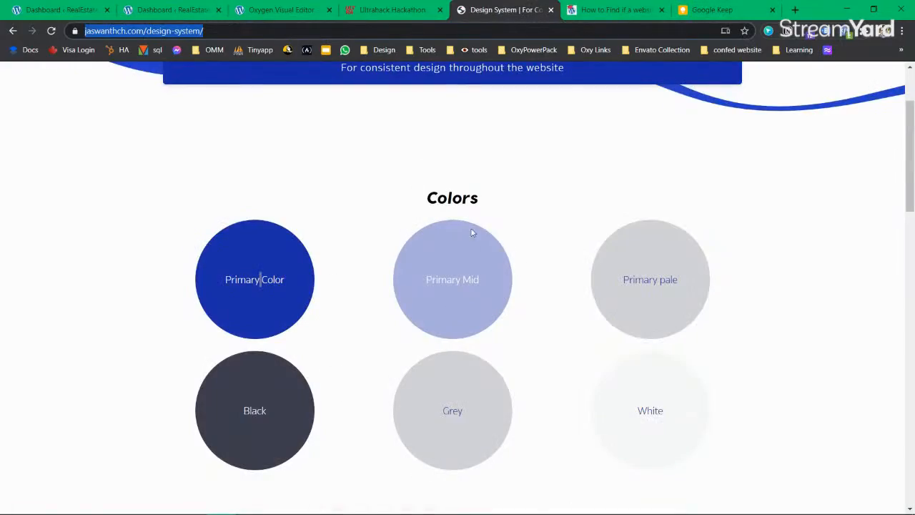
{"action": "left_click", "coordinate": [394, 10]}
{"action": "scroll", "coordinate": [389, 322], "scroll_direction": "down", "scroll_amount": 10}
{"action": "scroll", "coordinate": [390, 323], "scroll_direction": "down", "scroll_amount": 10}
{"action": "scroll", "coordinate": [432, 354], "scroll_direction": "down", "scroll_amount": 10}
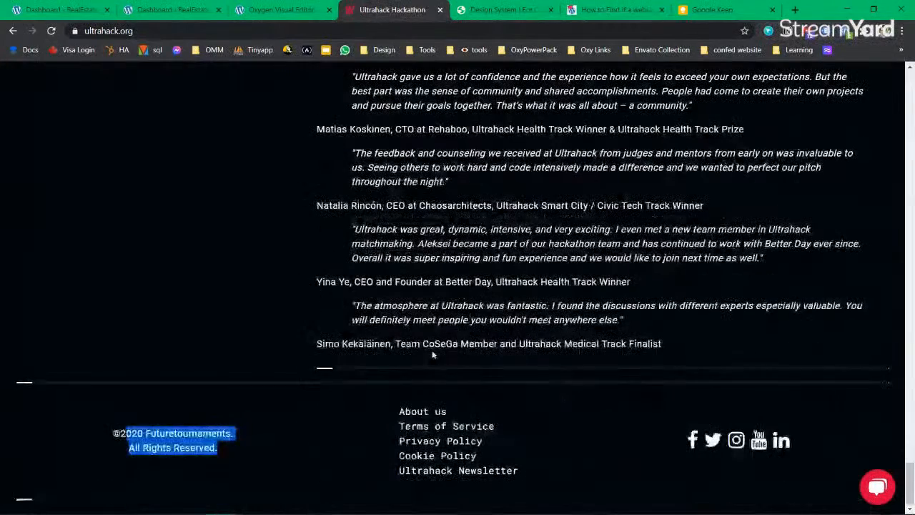
{"action": "left_click", "coordinate": [101, 401]}
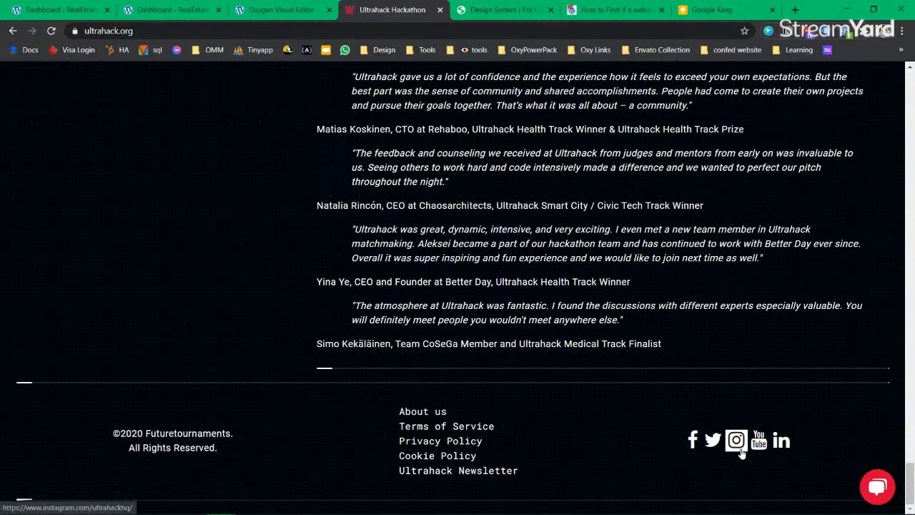
{"action": "left_click", "coordinate": [700, 16]}
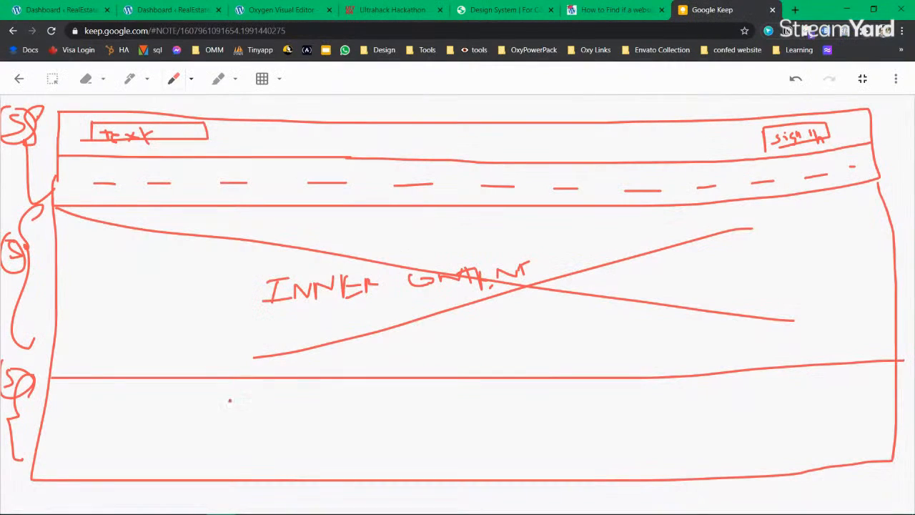
{"action": "mouse_move", "coordinate": [105, 406]}
{"action": "left_mouse_down"}
{"action": "mouse_move", "coordinate": [104, 446]}
{"action": "mouse_move", "coordinate": [208, 433]}
{"action": "mouse_move", "coordinate": [121, 437]}
{"action": "left_mouse_up"}
{"action": "mouse_move", "coordinate": [418, 410]}
{"action": "left_mouse_down"}
{"action": "mouse_move", "coordinate": [419, 446]}
{"action": "mouse_move", "coordinate": [535, 437]}
{"action": "mouse_move", "coordinate": [419, 443]}
{"action": "left_mouse_up"}
{"action": "mouse_move", "coordinate": [700, 404]}
{"action": "left_mouse_down"}
{"action": "mouse_move", "coordinate": [699, 426]}
{"action": "mouse_move", "coordinate": [824, 386]}
{"action": "mouse_move", "coordinate": [717, 443]}
{"action": "mouse_move", "coordinate": [713, 419]}
{"action": "mouse_move", "coordinate": [703, 432]}
{"action": "mouse_move", "coordinate": [723, 437]}
{"action": "left_mouse_up"}
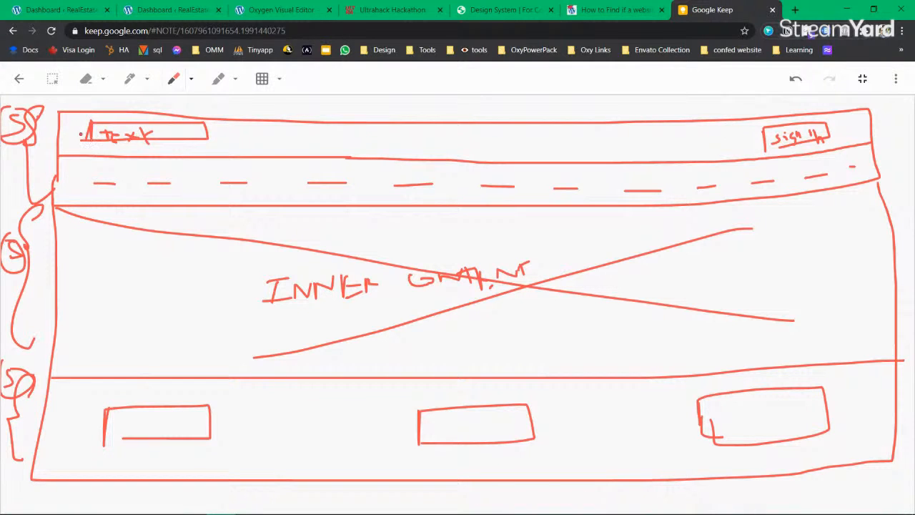
Draw a double-headed spacing arrow between the "Text" and "Sign in" boxes and compare it with the Ultrahack site's header.
{"action": "left_click_drag", "start_coordinate": [229, 133], "coordinate": [741, 135]}
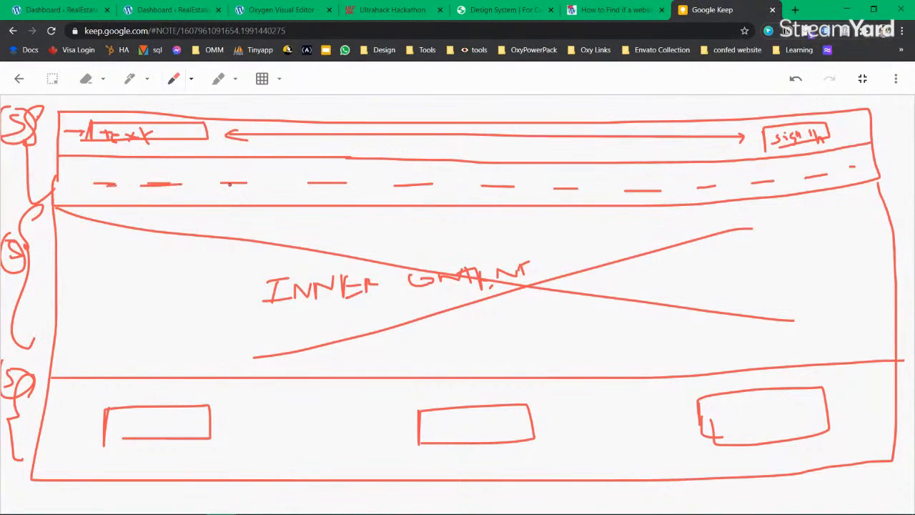
{"action": "left_click", "coordinate": [614, 10]}
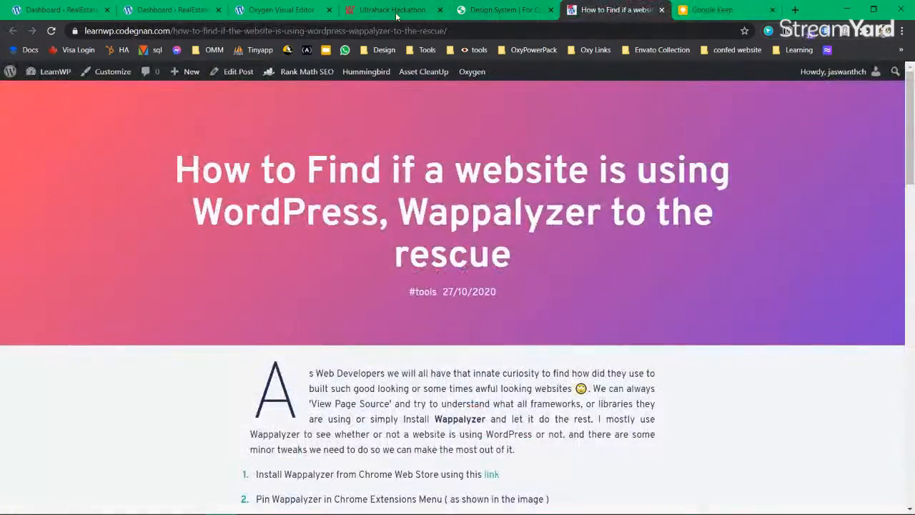
{"action": "left_click", "coordinate": [393, 9]}
{"action": "left_click_drag", "start_coordinate": [913, 464], "coordinate": [907, 71]}
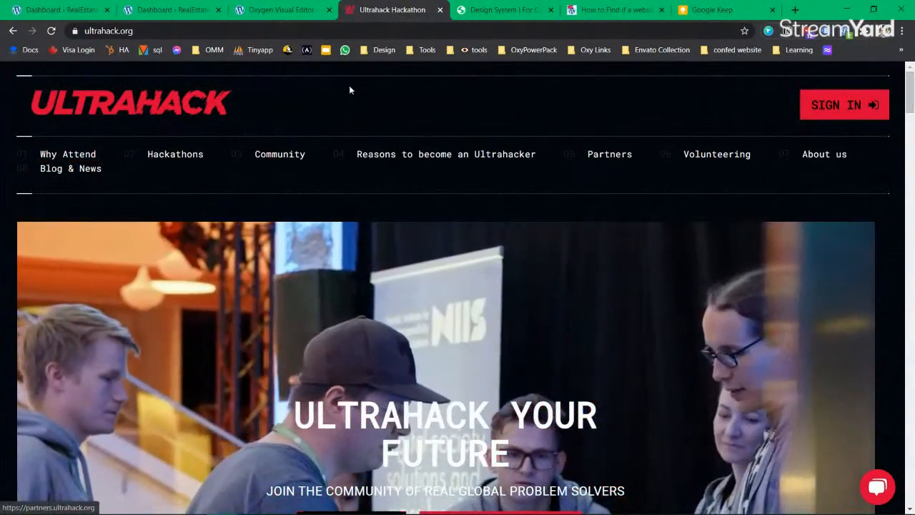
Switch to the Oxygen Visual Editor and set the section's top and bottom container padding to 0 px.
{"action": "left_click", "coordinate": [279, 10]}
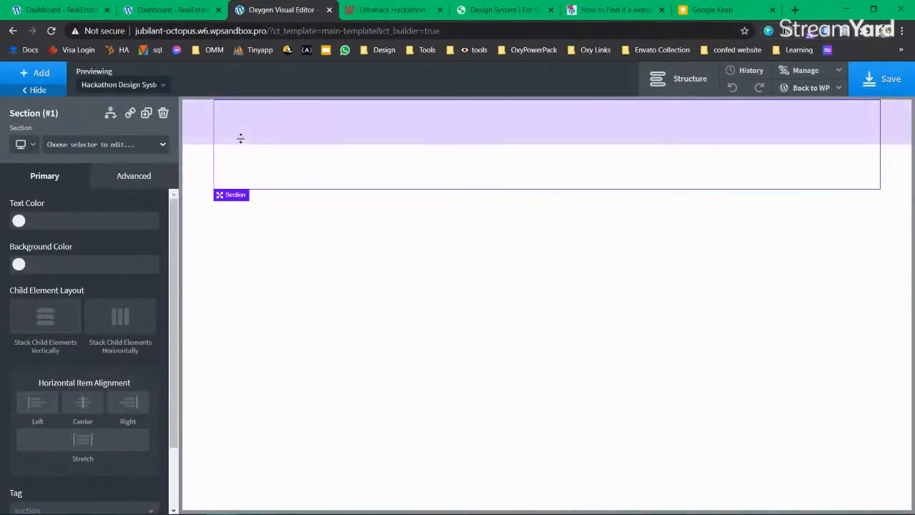
{"action": "left_click", "coordinate": [133, 178]}
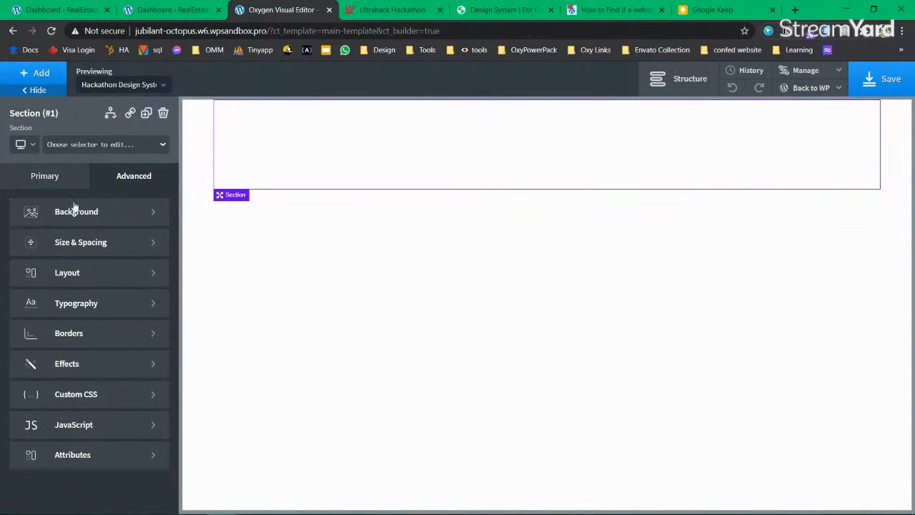
{"action": "left_click", "coordinate": [89, 243]}
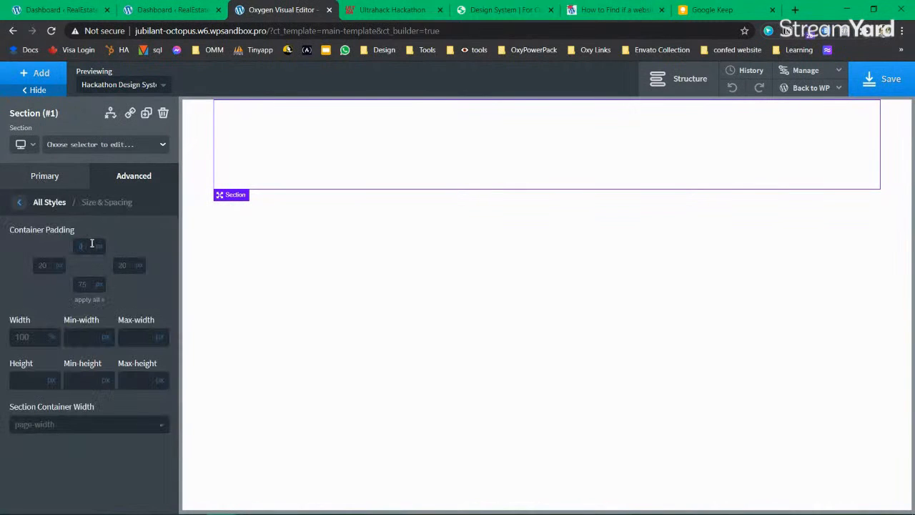
{"action": "type", "text": "00"}
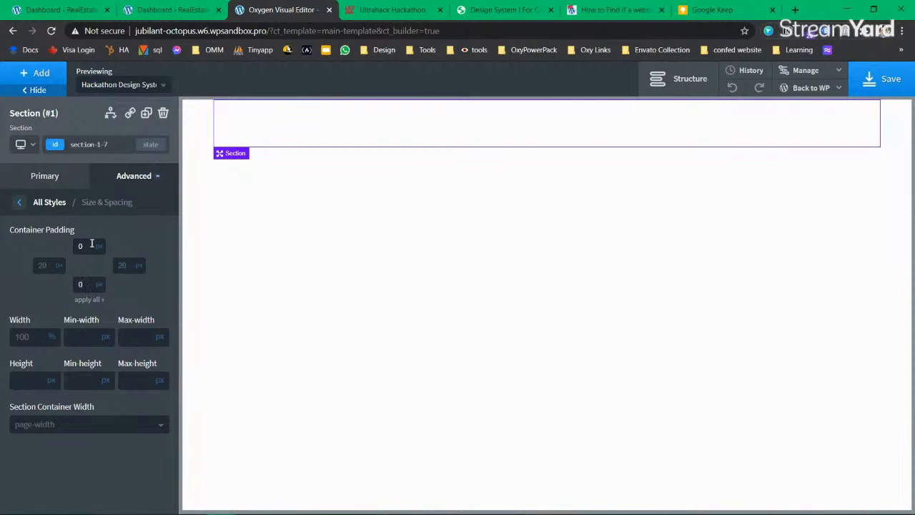
Set the section container width to full width, compare with the Ultrahack header, and save the template.
{"action": "left_click", "coordinate": [59, 427]}
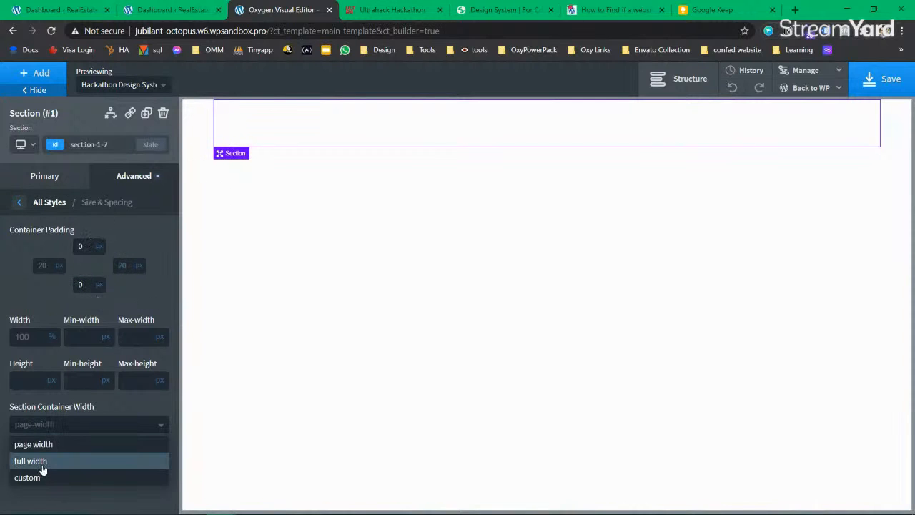
{"action": "left_click", "coordinate": [32, 460]}
{"action": "left_click", "coordinate": [392, 10]}
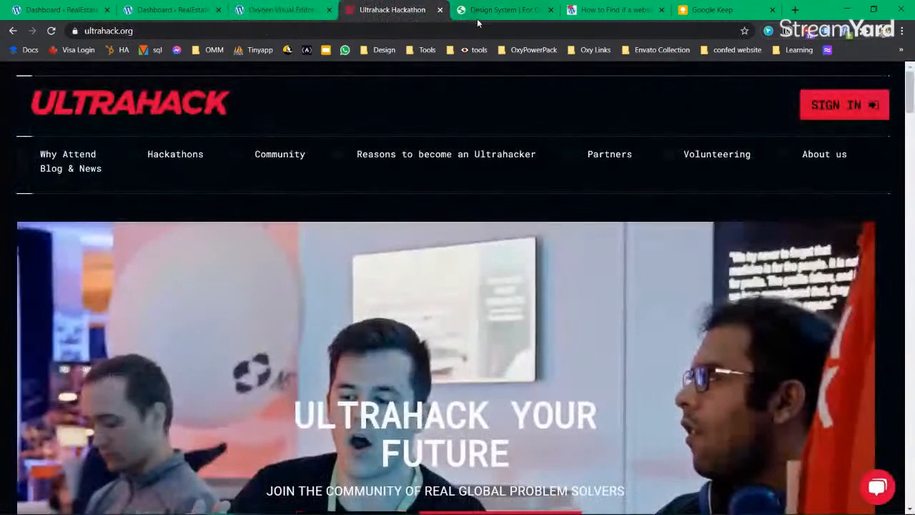
{"action": "left_click", "coordinate": [259, 10]}
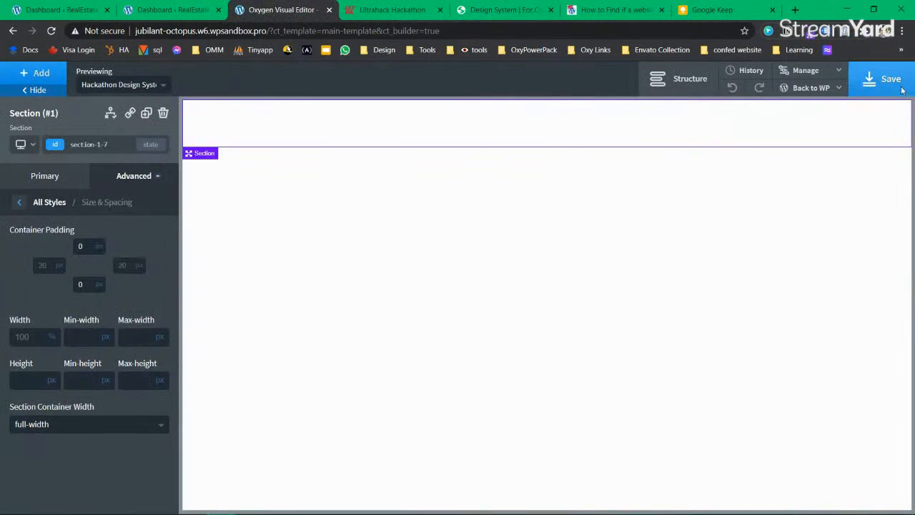
{"action": "left_click", "coordinate": [886, 82]}
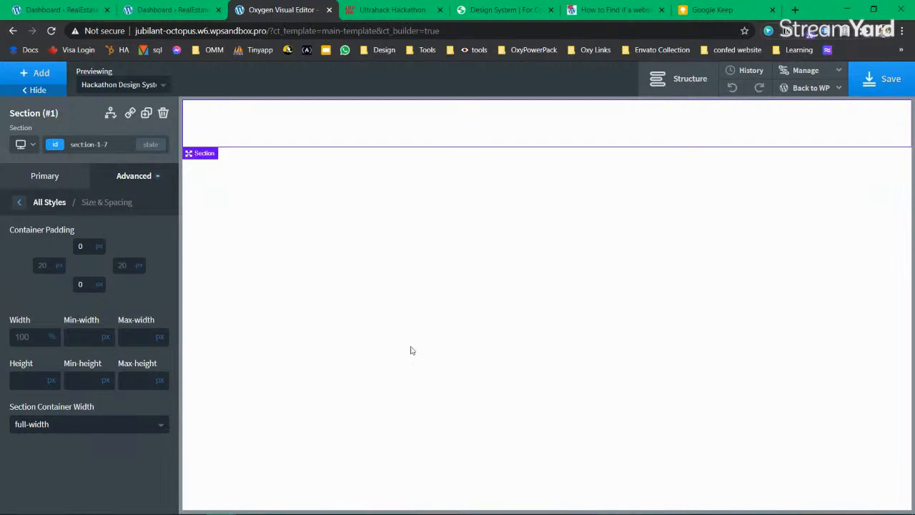
Show the page structure and rename the section as Header.
{"action": "left_click", "coordinate": [690, 82]}
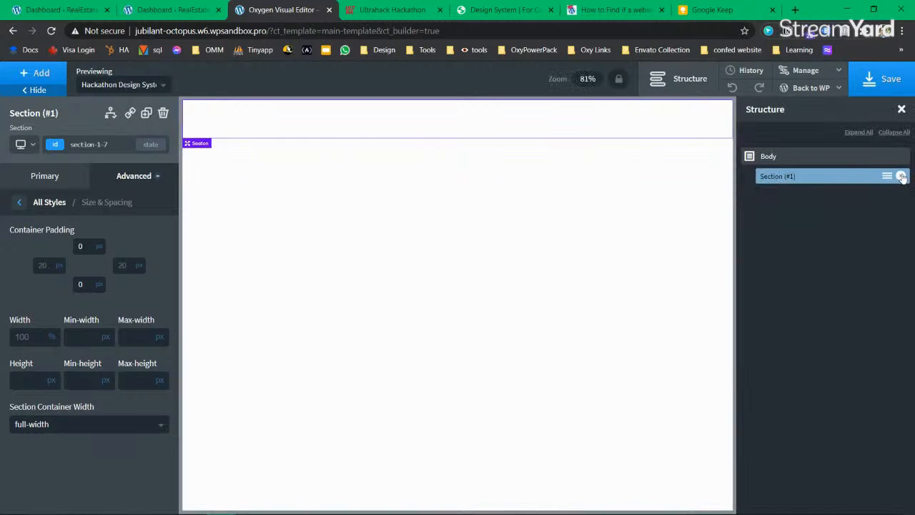
{"action": "mouse_move", "coordinate": [886, 177]}
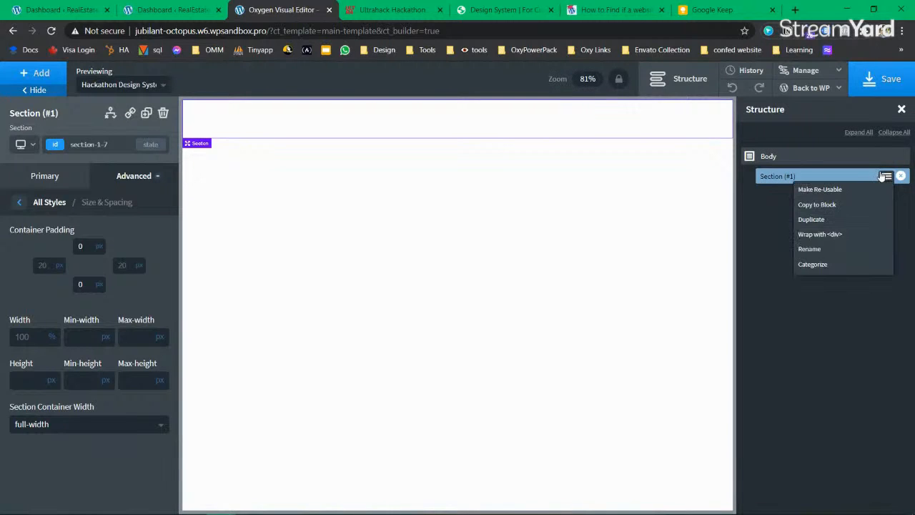
{"action": "left_click", "coordinate": [837, 249]}
{"action": "key", "text": "ctrl+a"}
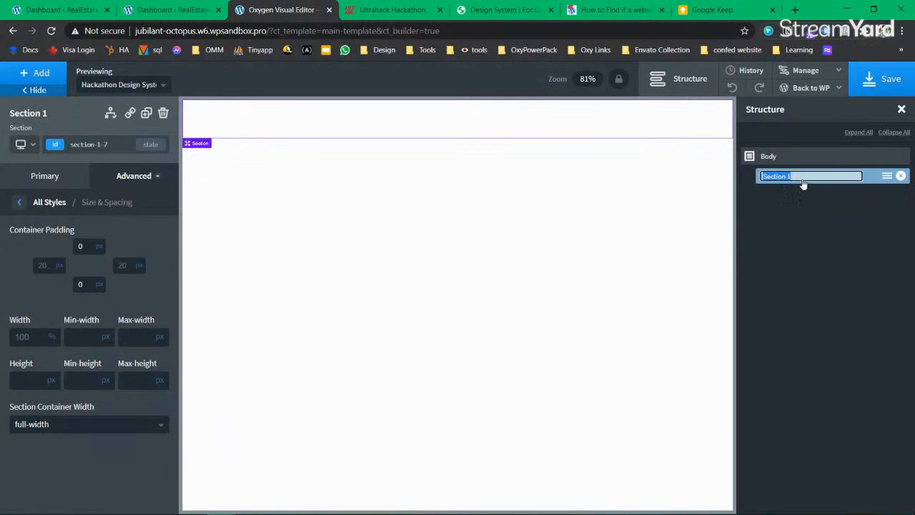
{"action": "type", "text": "Header"}
{"action": "key", "text": "Return"}
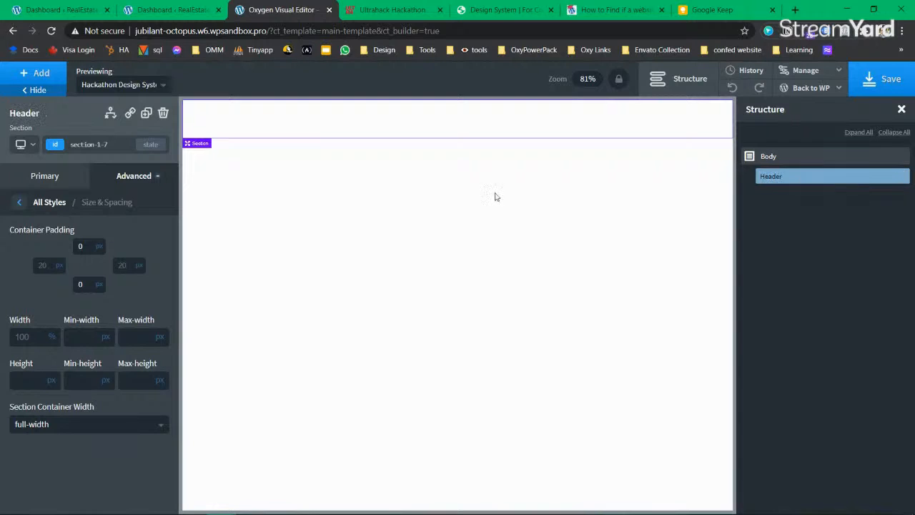
Add a Div element inside the Header section.
{"action": "left_click", "coordinate": [42, 73]}
{"action": "type", "text": "div"}
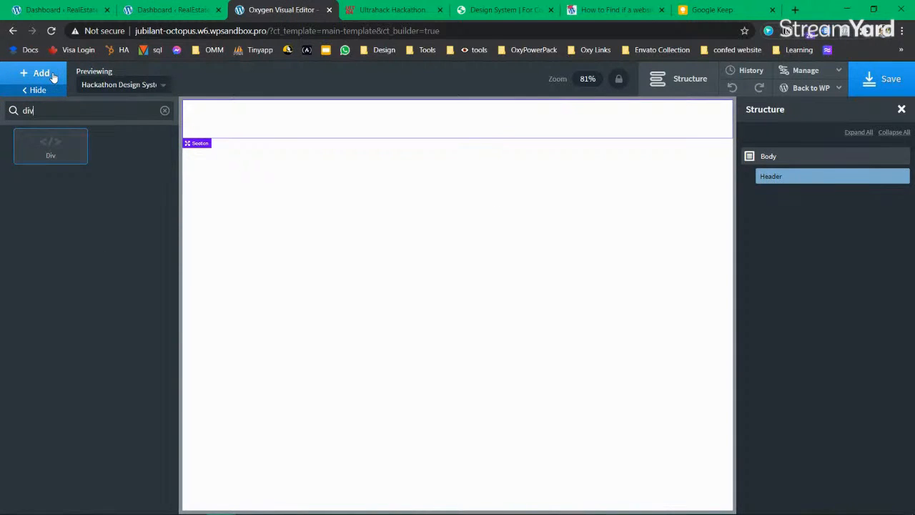
{"action": "left_click", "coordinate": [50, 146]}
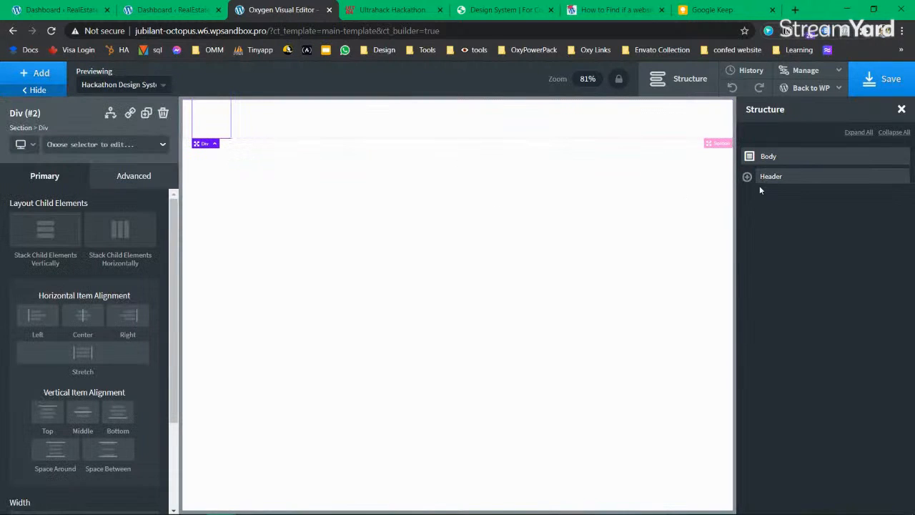
Duplicate the Div inside the Header section and set the first Div's width to 100%.
{"action": "left_click", "coordinate": [146, 113]}
{"action": "left_click", "coordinate": [793, 196]}
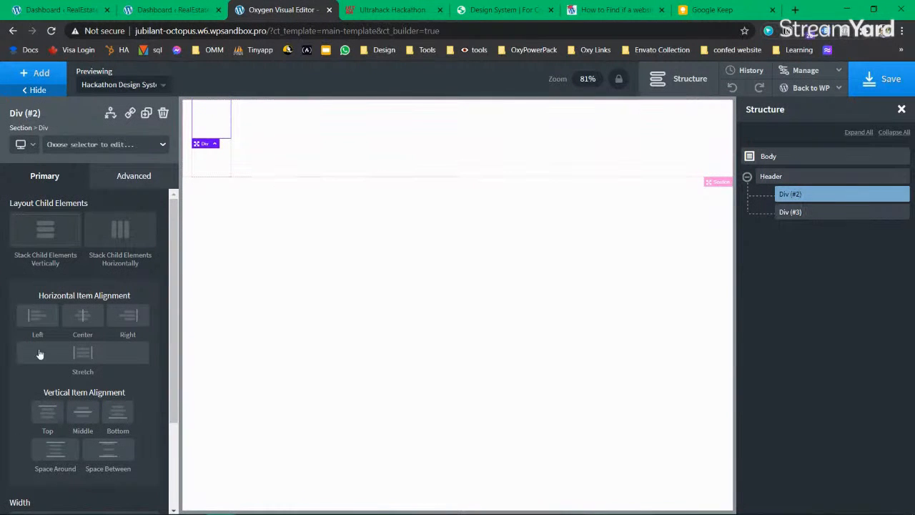
{"action": "scroll", "coordinate": [40, 355], "scroll_direction": "down", "scroll_amount": 3}
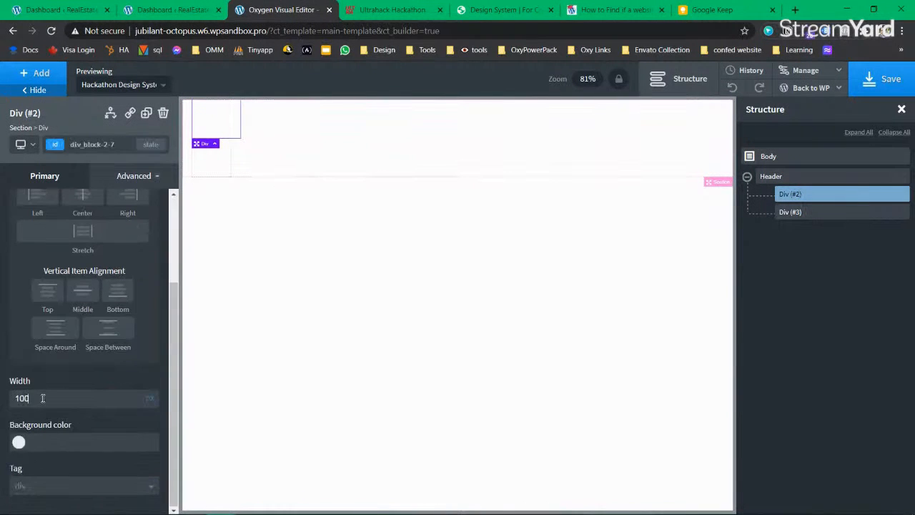
{"action": "left_click", "coordinate": [152, 392]}
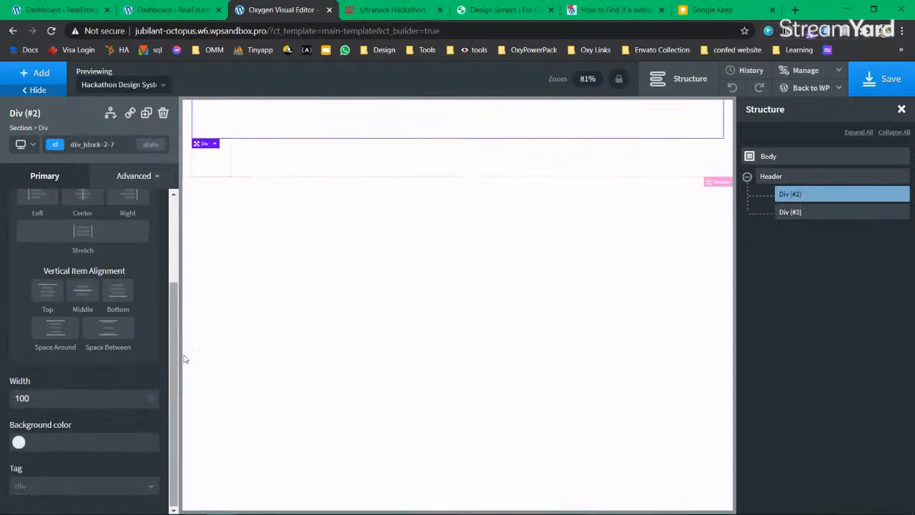
Delete the narrow second Div from the Header and duplicate the full-width Div in its place.
{"action": "left_click", "coordinate": [885, 212]}
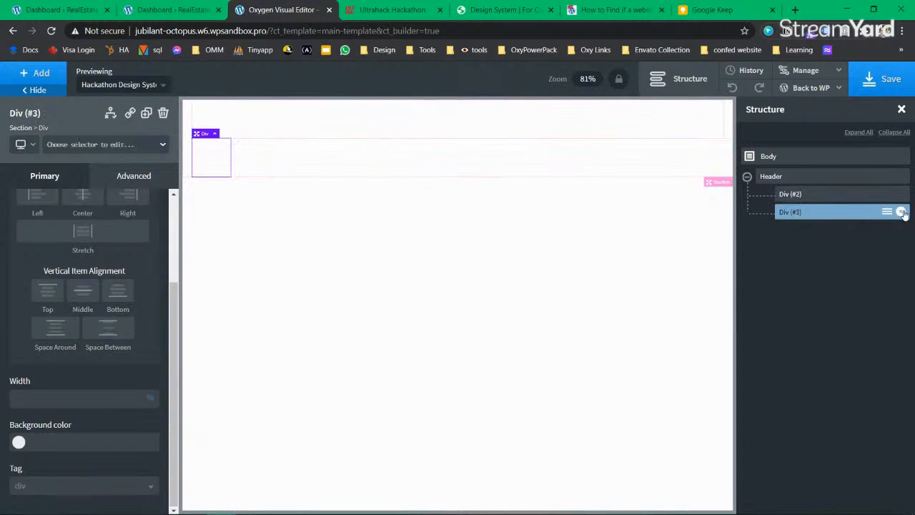
{"action": "left_click", "coordinate": [901, 212]}
{"action": "left_click", "coordinate": [857, 194]}
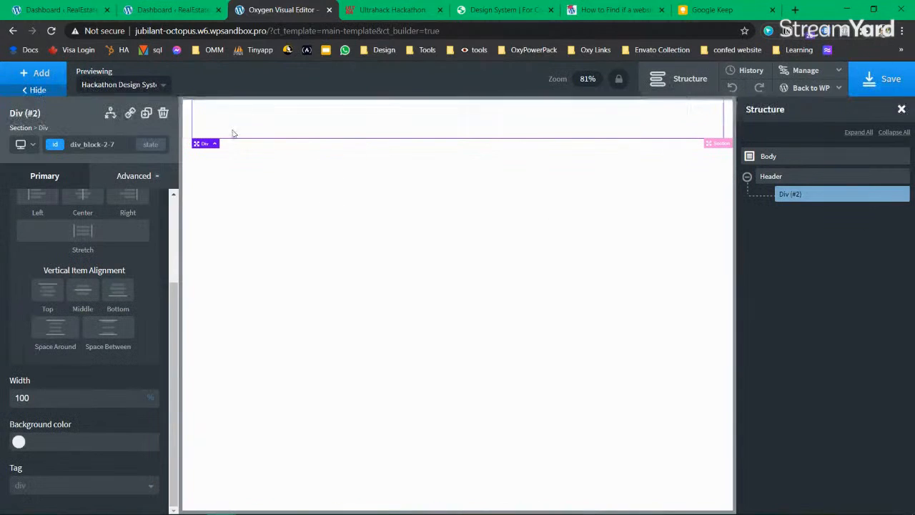
{"action": "left_click", "coordinate": [146, 114]}
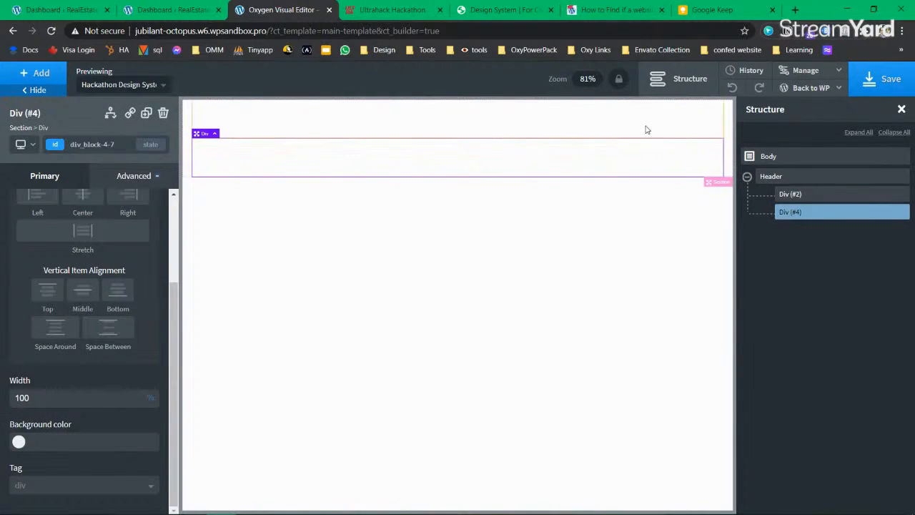
Set the Header section's background colour to the global black #000 and save the template.
{"action": "left_click", "coordinate": [814, 193]}
{"action": "left_click", "coordinate": [798, 177]}
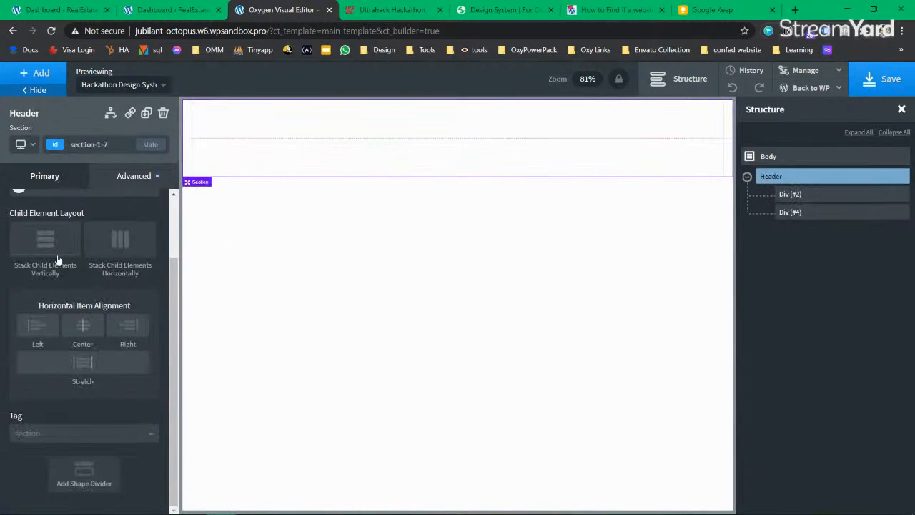
{"action": "scroll", "coordinate": [57, 257], "scroll_direction": "up", "scroll_amount": 3}
{"action": "left_click", "coordinate": [18, 264]}
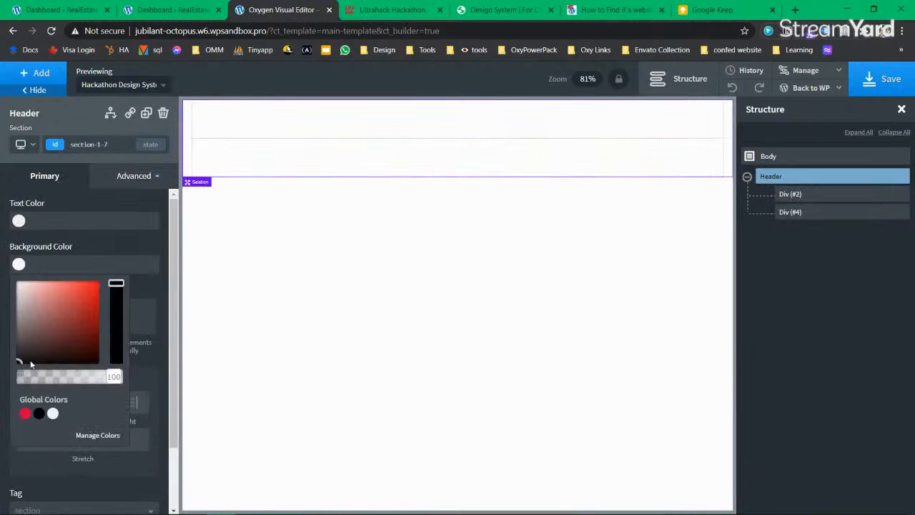
{"action": "left_click", "coordinate": [38, 413]}
{"action": "left_click", "coordinate": [828, 276]}
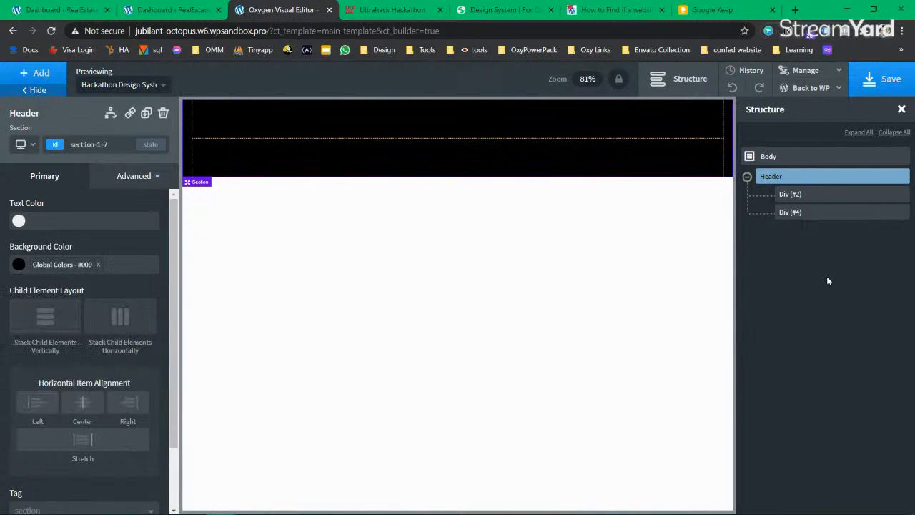
{"action": "left_click", "coordinate": [869, 81]}
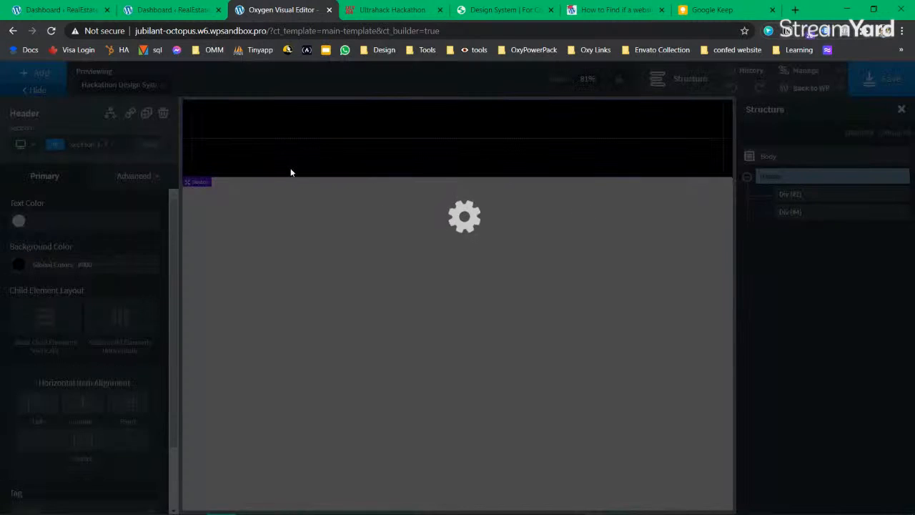
Inspect the Ultrahack site with the developer tools in desktop view and select its root html element.
{"action": "left_click", "coordinate": [366, 12]}
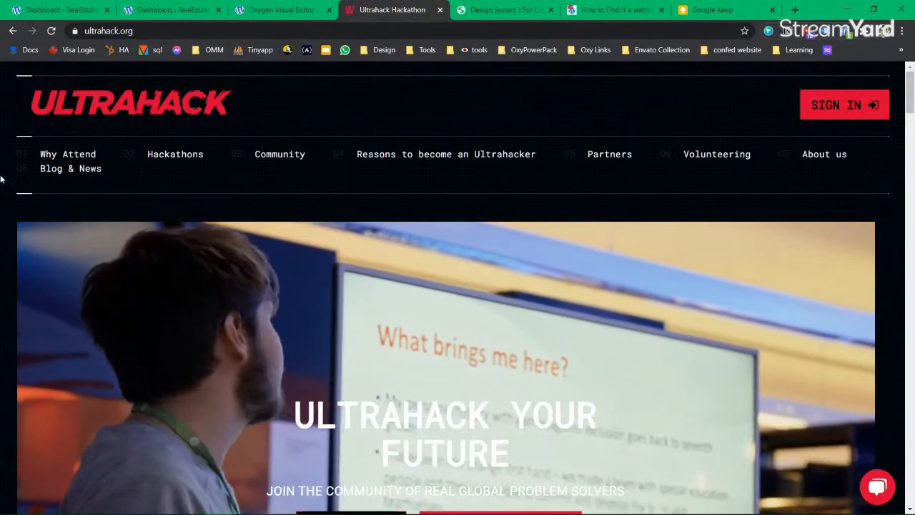
{"action": "right_click", "coordinate": [1, 269]}
{"action": "left_click", "coordinate": [43, 460]}
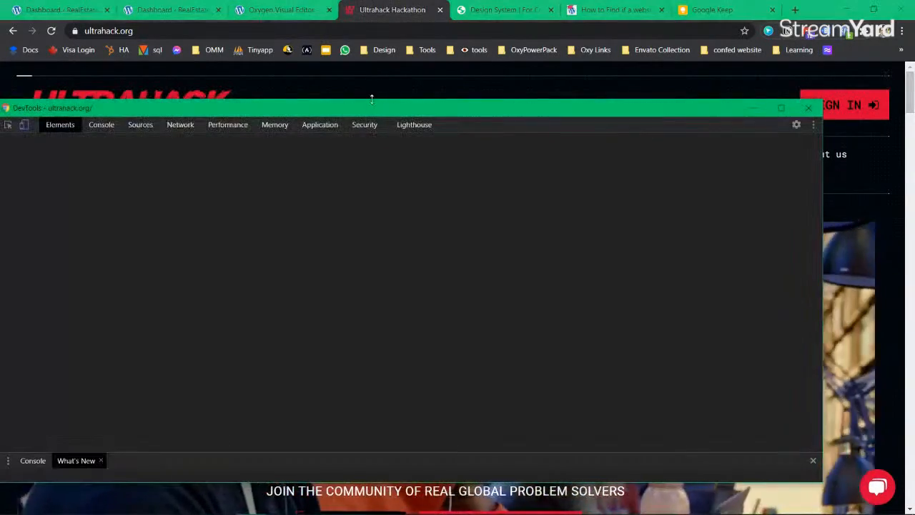
{"action": "left_click_drag", "start_coordinate": [378, 102], "coordinate": [568, 233]}
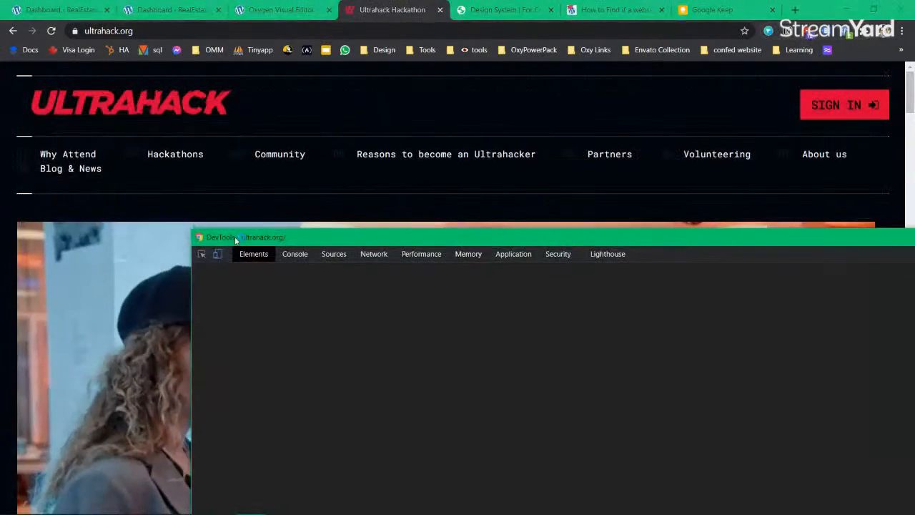
{"action": "left_click", "coordinate": [218, 253]}
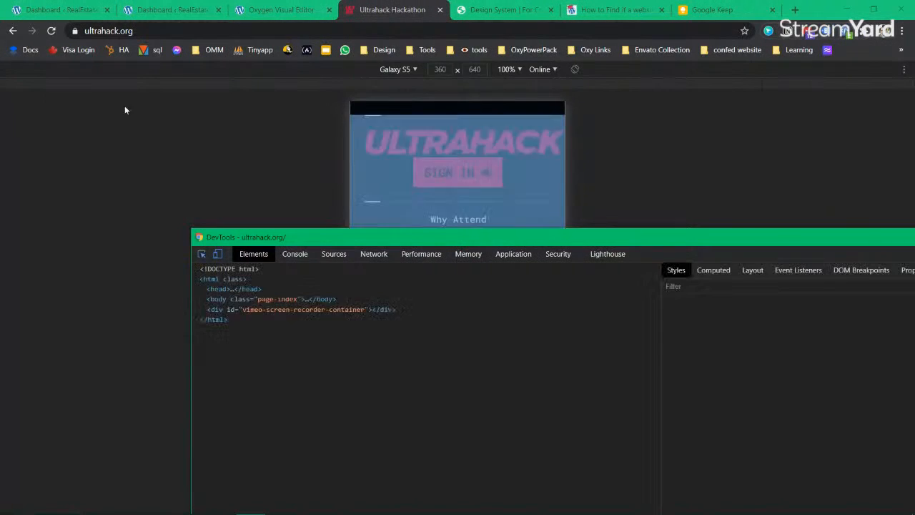
{"action": "left_click", "coordinate": [217, 254]}
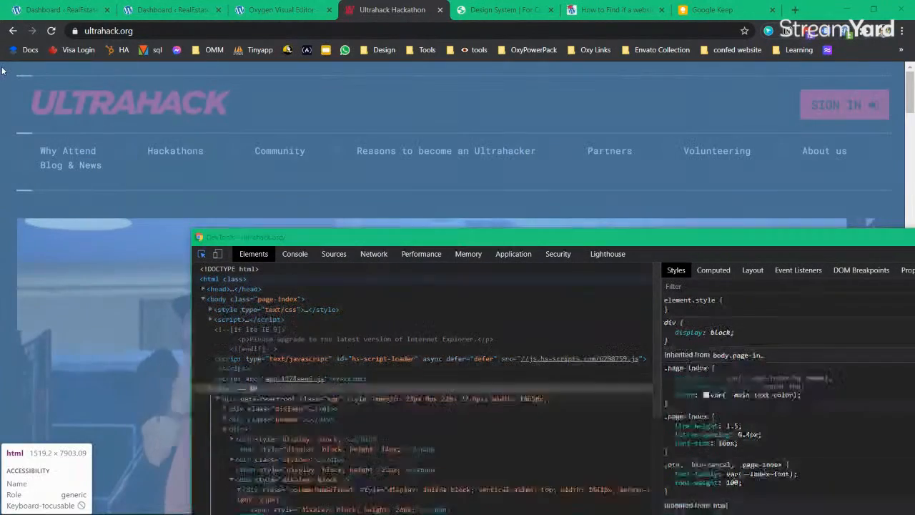
{"action": "left_click", "coordinate": [12, 79]}
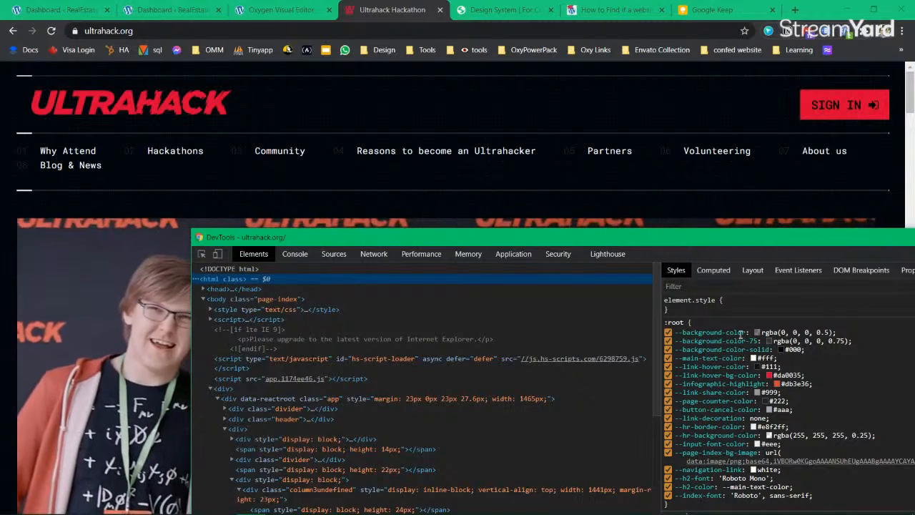
Examine the --page-index-bg-image variable by switching it off and on, review the remaining root styles, and close the developer tools.
{"action": "mouse_move", "coordinate": [739, 461]}
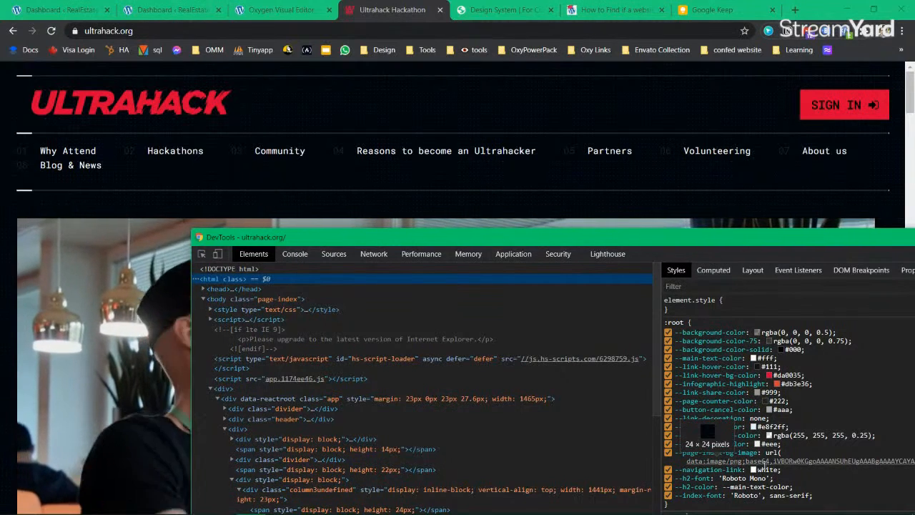
{"action": "left_click", "coordinate": [807, 463]}
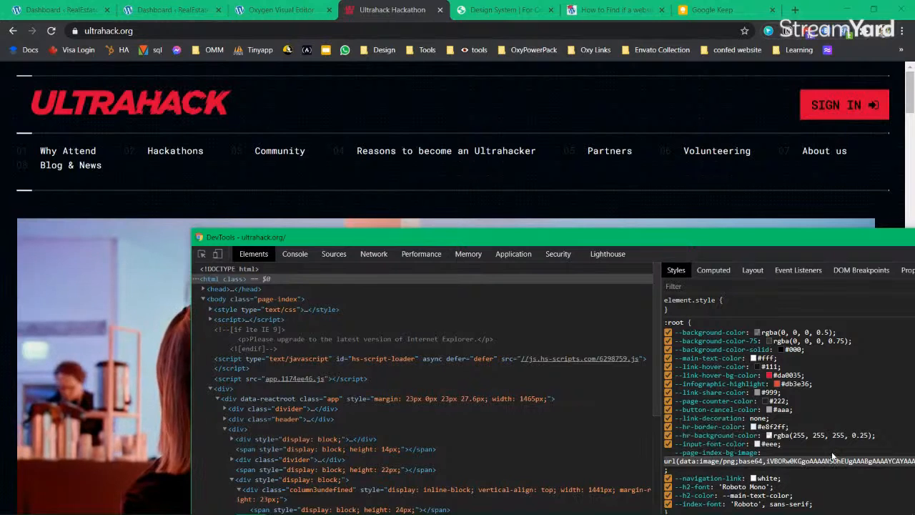
{"action": "left_click", "coordinate": [792, 446]}
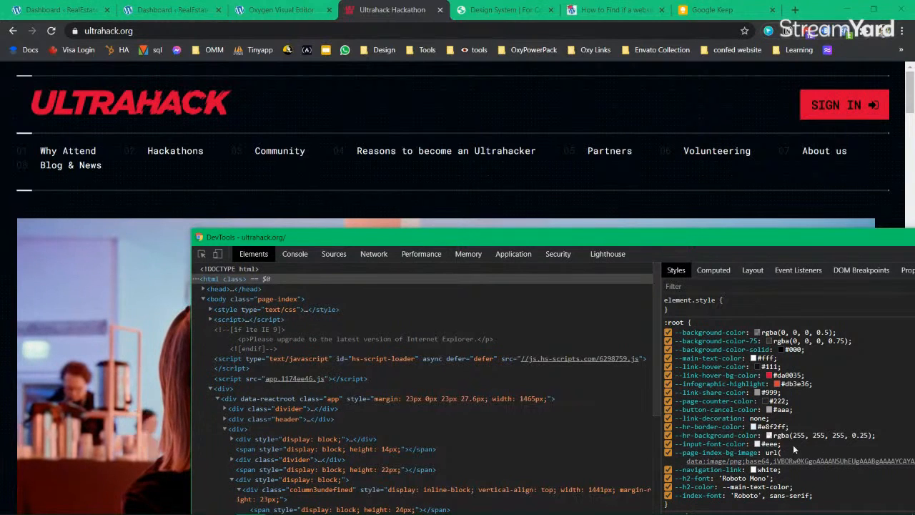
{"action": "left_click", "coordinate": [667, 435]}
{"action": "left_click", "coordinate": [667, 453]}
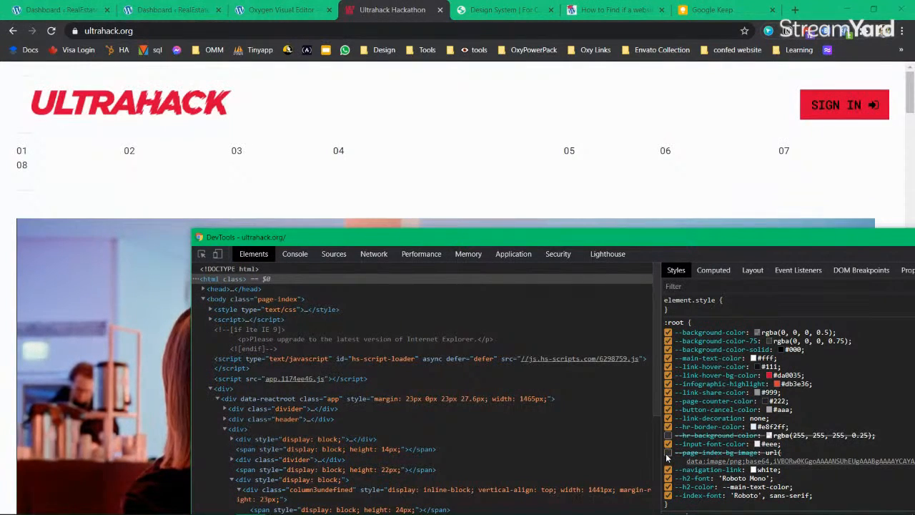
{"action": "left_click", "coordinate": [667, 452]}
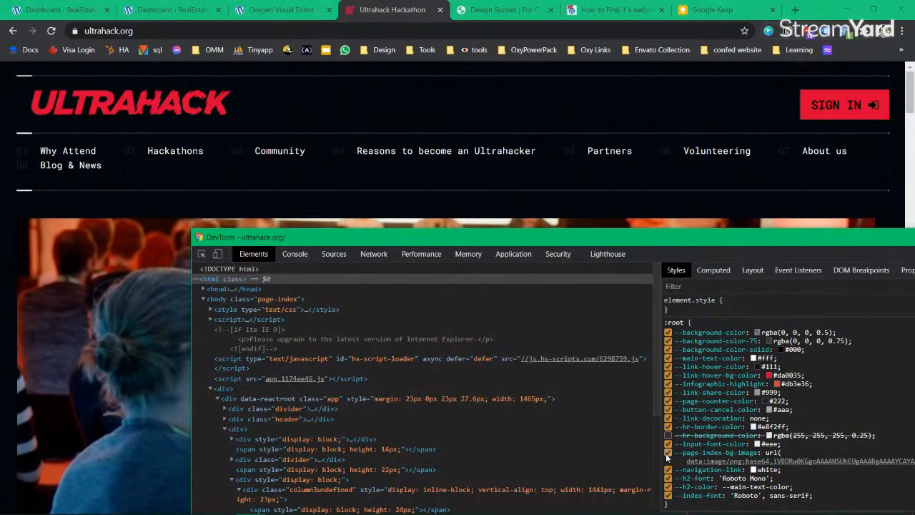
{"action": "left_click", "coordinate": [667, 453]}
{"action": "left_click", "coordinate": [667, 453]}
{"action": "scroll", "coordinate": [675, 448], "scroll_direction": "down", "scroll_amount": 1}
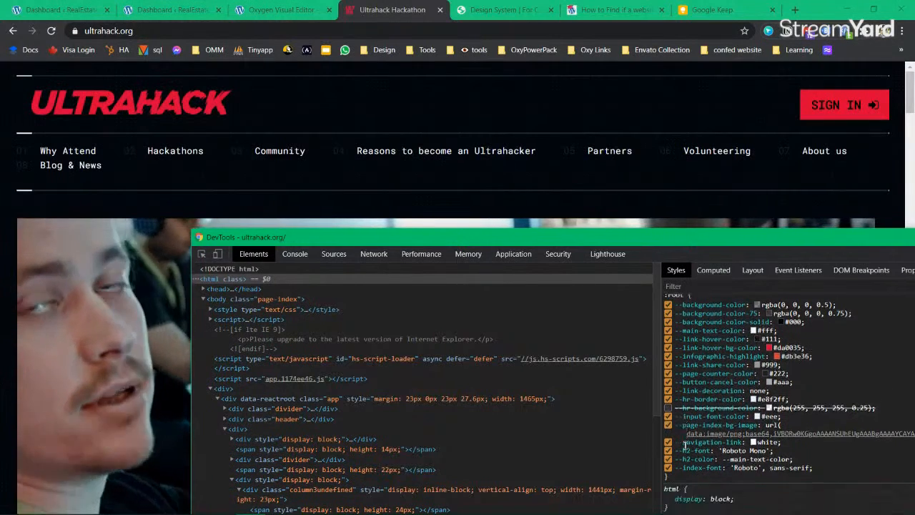
{"action": "scroll", "coordinate": [685, 445], "scroll_direction": "down", "scroll_amount": 2}
{"action": "left_click_drag", "start_coordinate": [762, 241], "coordinate": [429, 238]}
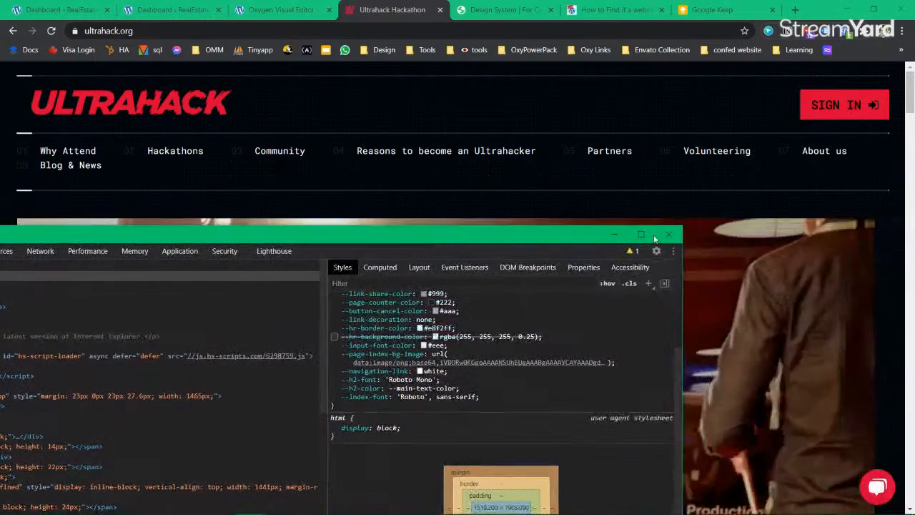
{"action": "left_click", "coordinate": [669, 234]}
Open the bookmarked CSS Background Patterns page by MagicPattern in a new browser tab and look through its patterns.
{"action": "key", "text": "ctrl+t"}
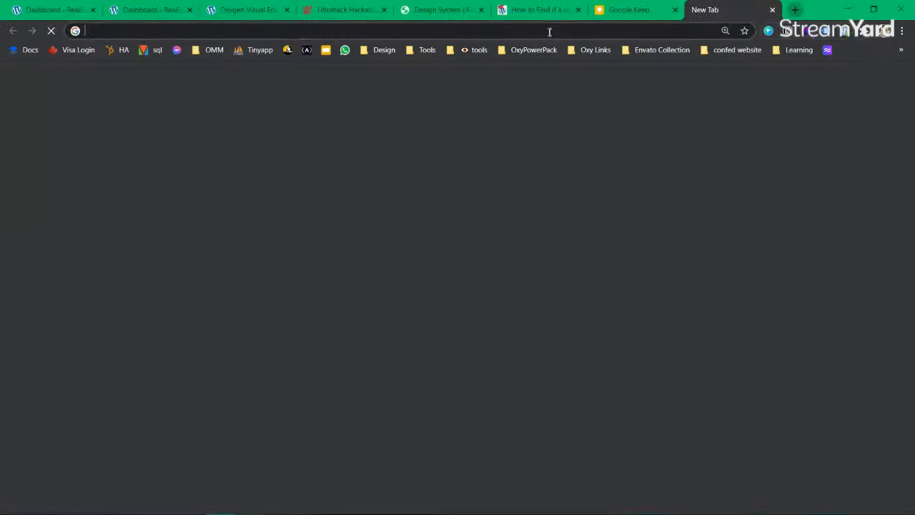
{"action": "left_click", "coordinate": [427, 50]}
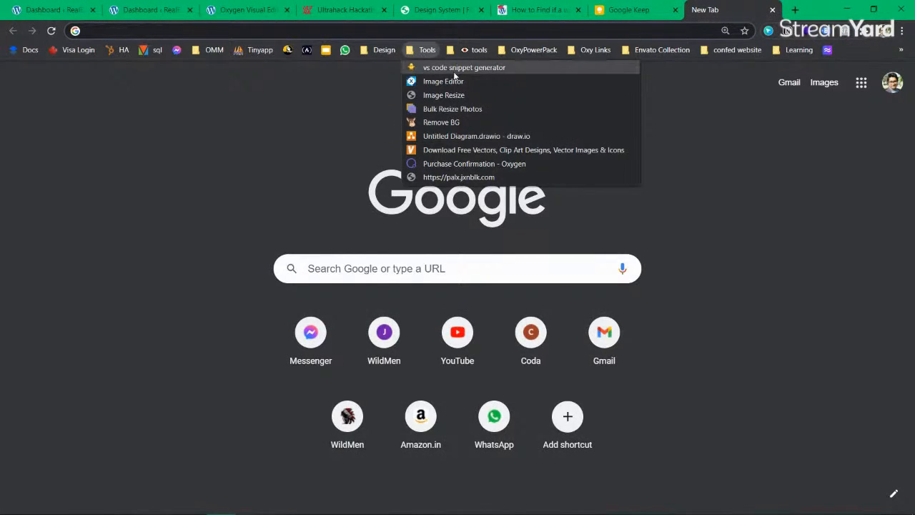
{"action": "left_click", "coordinate": [393, 52]}
{"action": "left_click", "coordinate": [390, 53]}
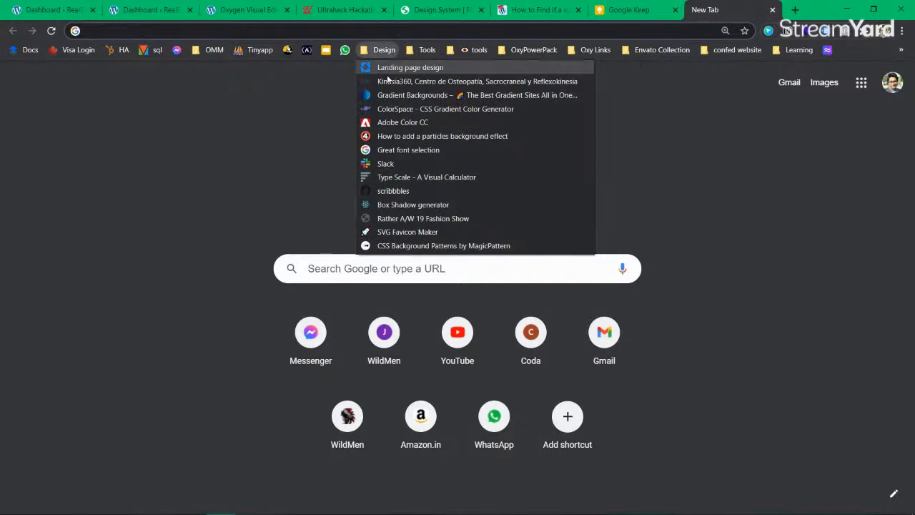
{"action": "left_click", "coordinate": [408, 249]}
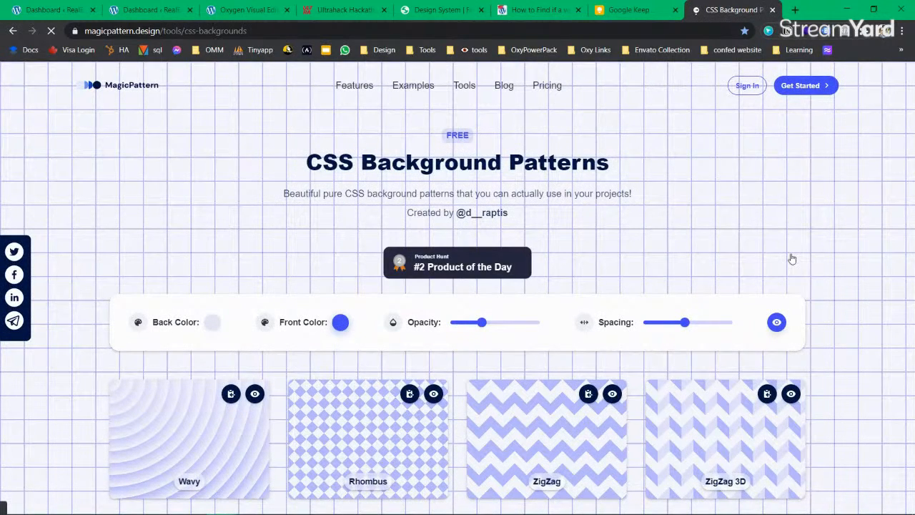
{"action": "scroll", "coordinate": [722, 203], "scroll_direction": "down", "scroll_amount": 5}
{"action": "scroll", "coordinate": [225, 288], "scroll_direction": "down", "scroll_amount": 5}
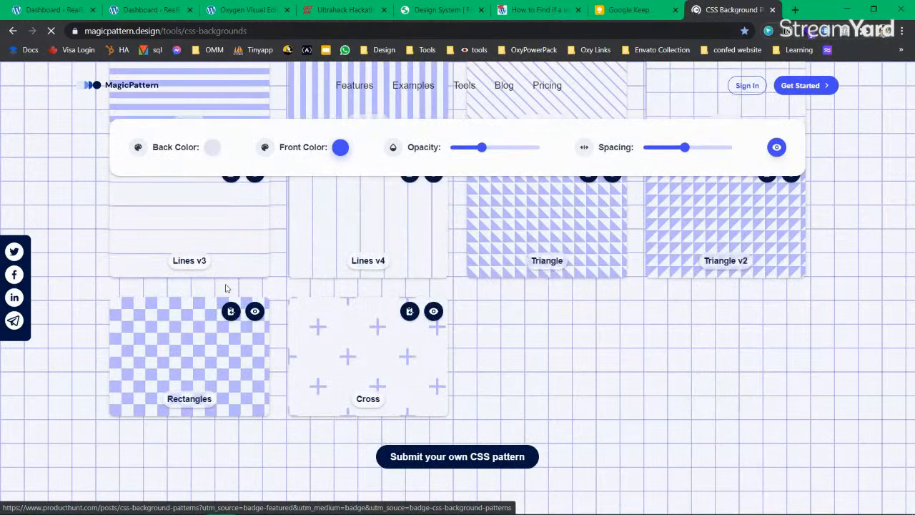
{"action": "scroll", "coordinate": [225, 288], "scroll_direction": "up", "scroll_amount": 1}
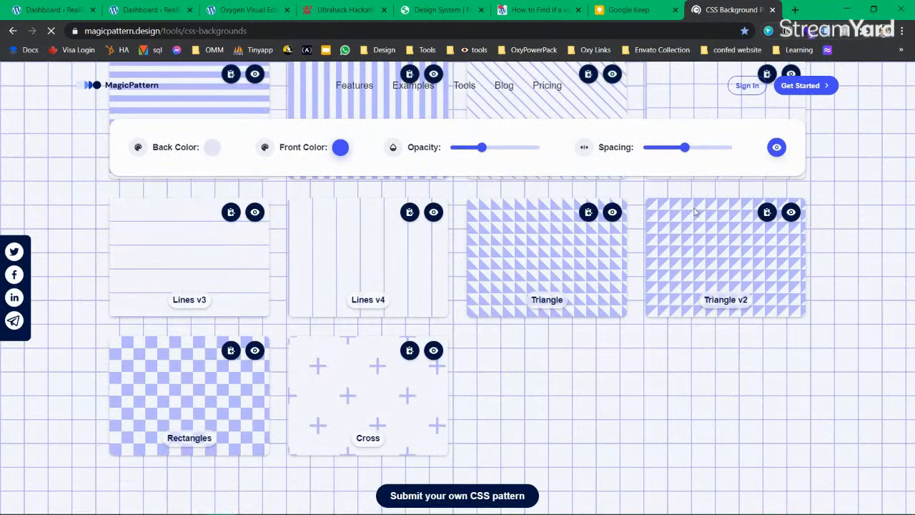
{"action": "scroll", "coordinate": [737, 316], "scroll_direction": "up", "scroll_amount": 1}
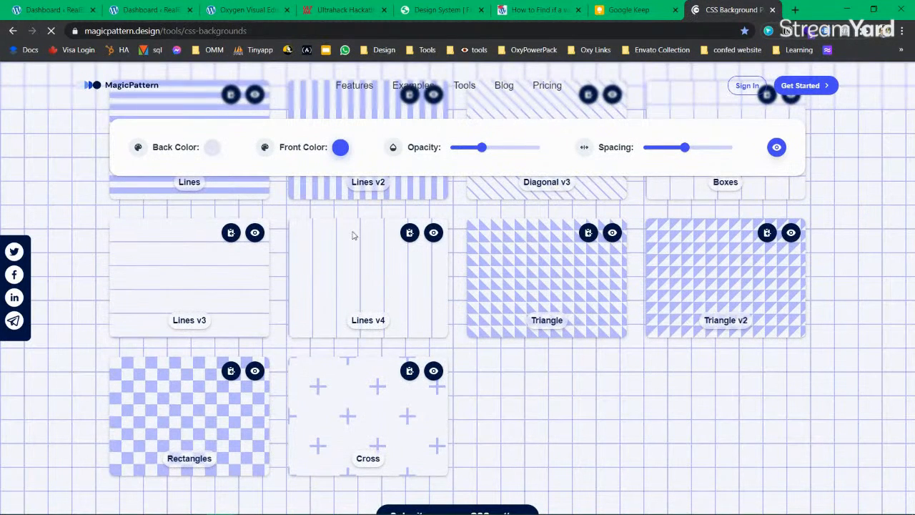
{"action": "scroll", "coordinate": [239, 280], "scroll_direction": "up", "scroll_amount": 5}
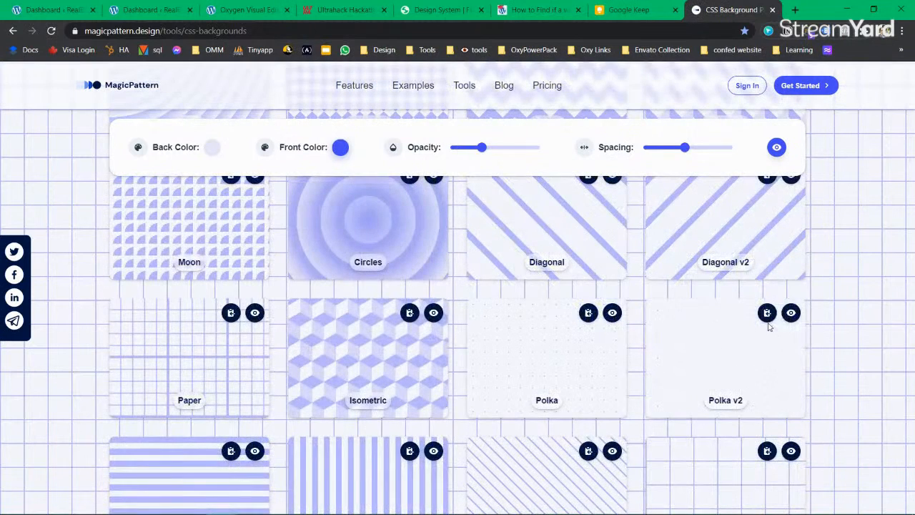
Set the patterns' front color to #000 and raise their opacity to the maximum.
{"action": "left_click", "coordinate": [340, 148]}
{"action": "scroll", "coordinate": [372, 220], "scroll_direction": "up", "scroll_amount": 2}
{"action": "left_click", "coordinate": [355, 112]}
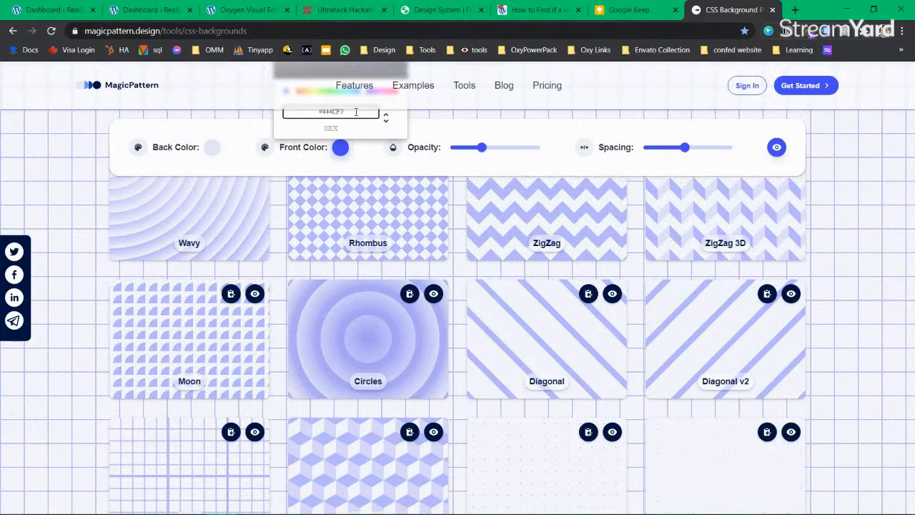
{"action": "key", "text": "BackSpace"}
{"action": "key", "text": "BackSpace"}
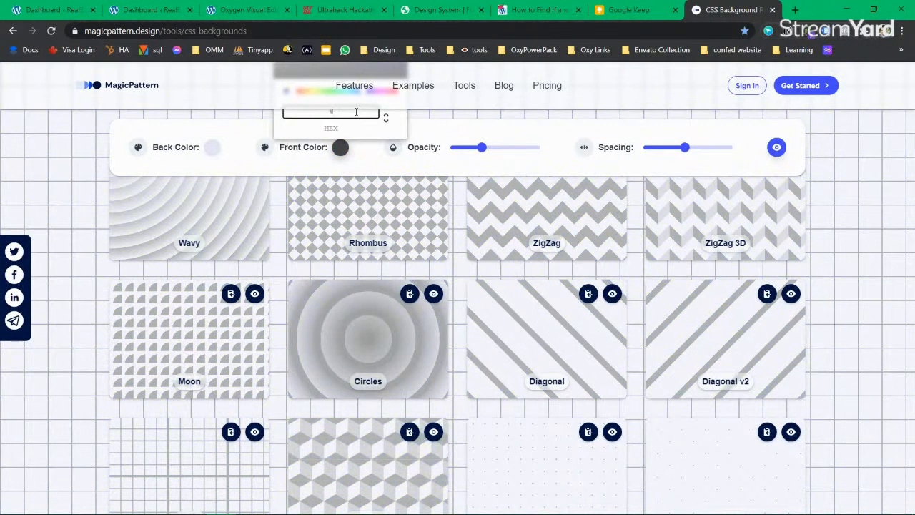
{"action": "type", "text": "000"}
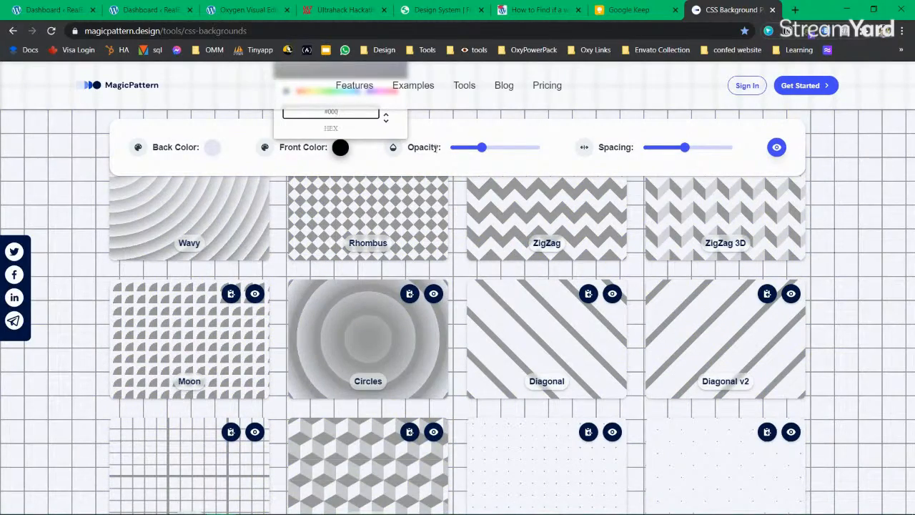
{"action": "left_click_drag", "start_coordinate": [487, 148], "coordinate": [555, 149]}
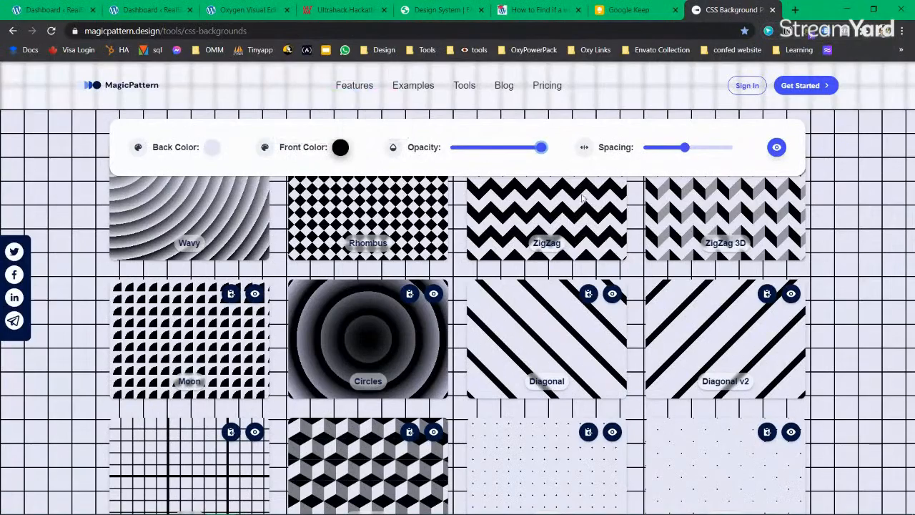
Preview the Polka v2 pattern as the page background and copy its CSS code.
{"action": "scroll", "coordinate": [725, 336], "scroll_direction": "down", "scroll_amount": 2}
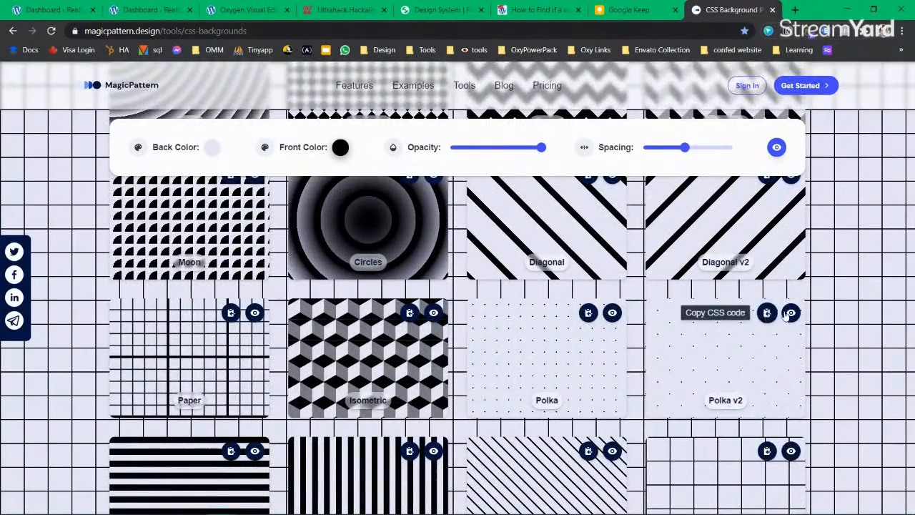
{"action": "left_click", "coordinate": [790, 312]}
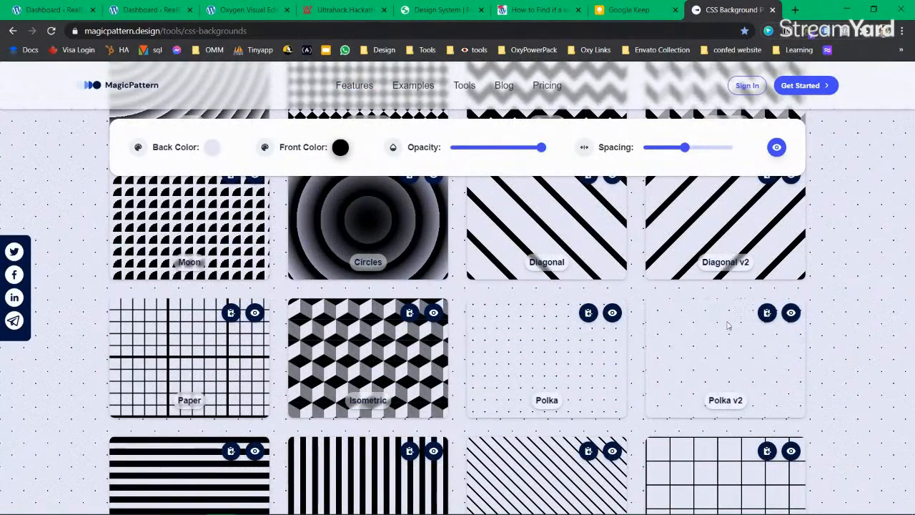
{"action": "left_click", "coordinate": [767, 313]}
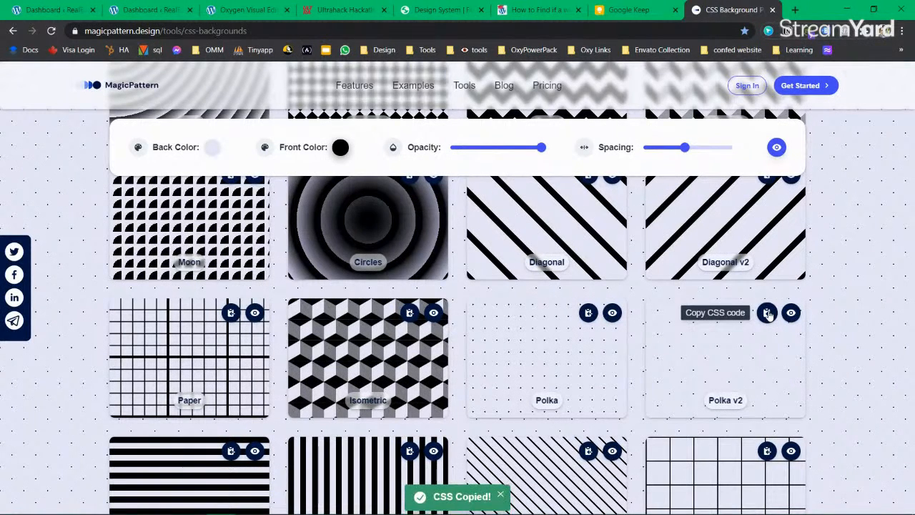
{"action": "left_click", "coordinate": [247, 10]}
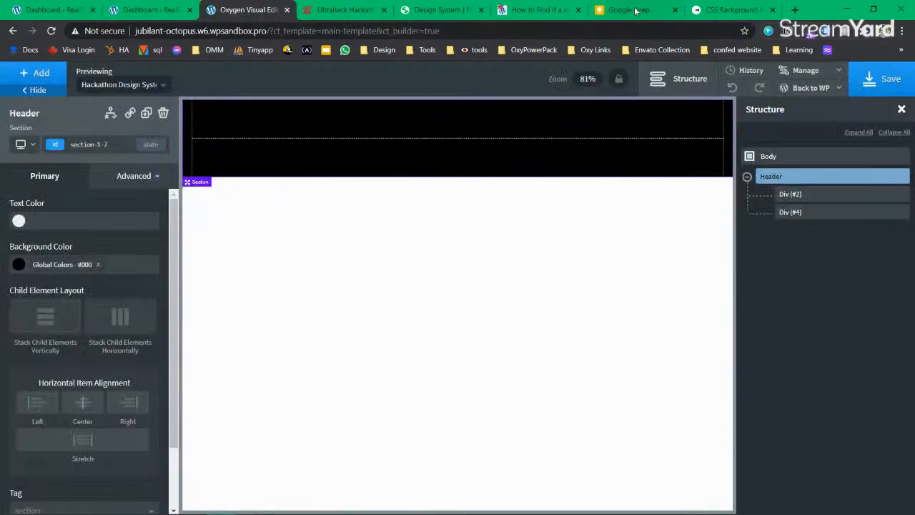
{"action": "left_click", "coordinate": [720, 10]}
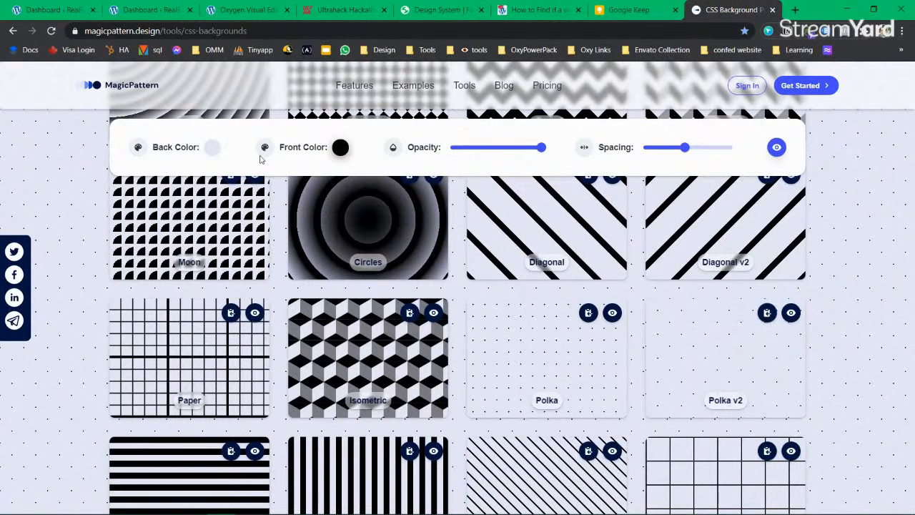
Set the patterns' front color to #fff and their back color to #000.
{"action": "left_click", "coordinate": [348, 149]}
{"action": "left_click", "coordinate": [358, 115]}
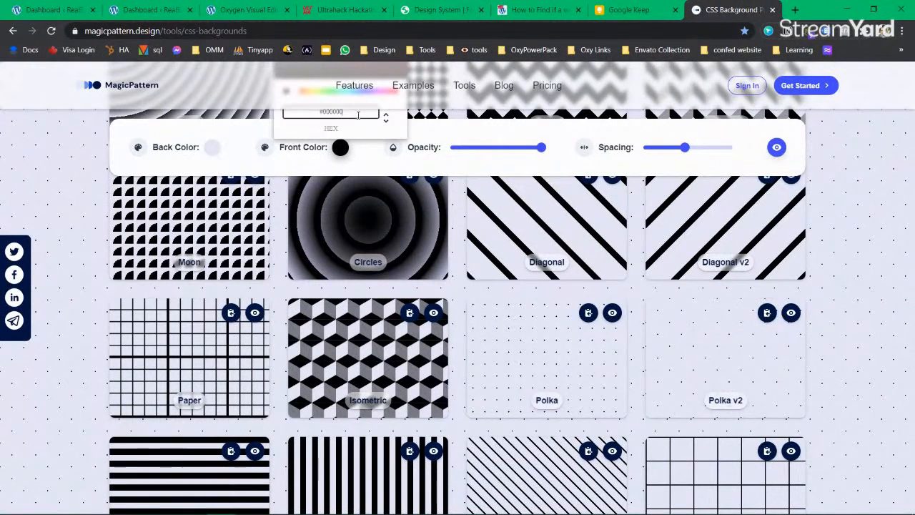
{"action": "type", "text": "#fff"}
{"action": "left_click", "coordinate": [211, 147]}
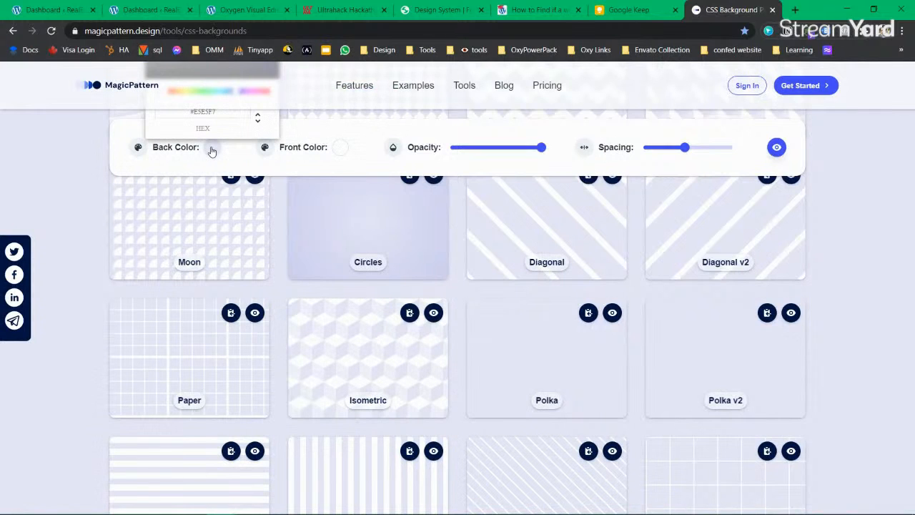
{"action": "left_click", "coordinate": [221, 111]}
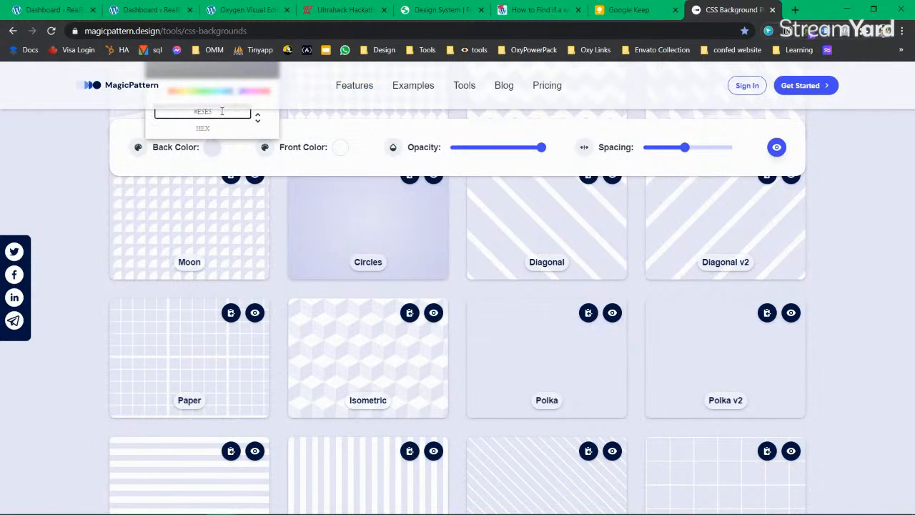
{"action": "key", "text": "BackSpace"}
{"action": "key", "text": "BackSpace"}
{"action": "key", "text": "BackSpace"}
{"action": "type", "text": "fff"}
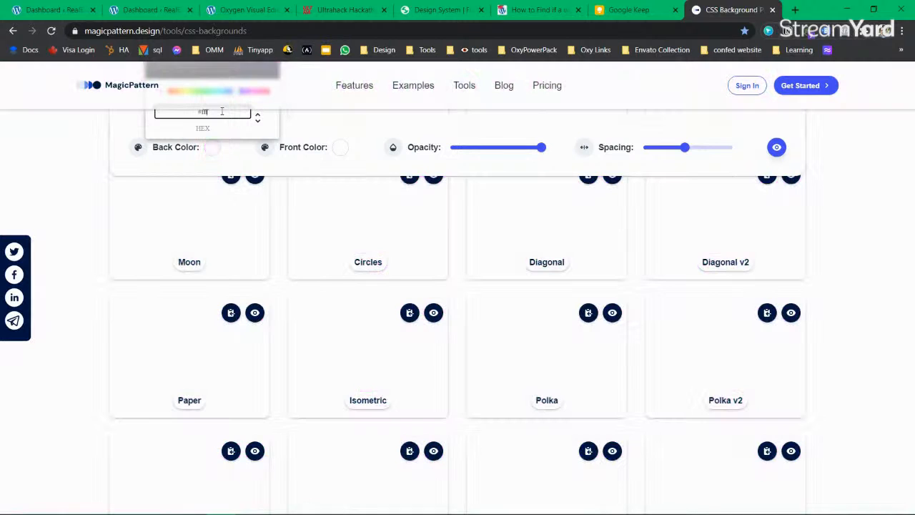
{"action": "type", "text": "000"}
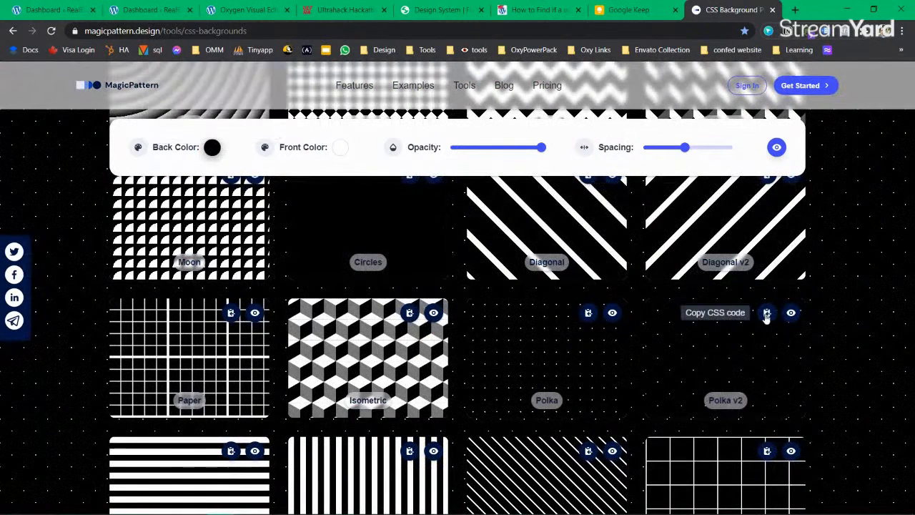
Copy the recolored Polka v2 CSS, paste it into the Header section's custom CSS in Oxygen, and save the template.
{"action": "left_click", "coordinate": [767, 313]}
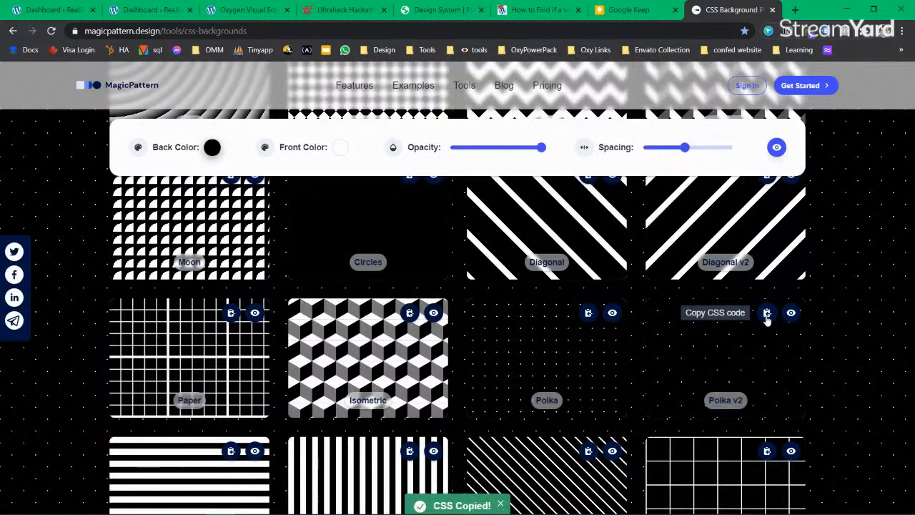
{"action": "left_click", "coordinate": [339, 10]}
{"action": "left_click", "coordinate": [250, 12]}
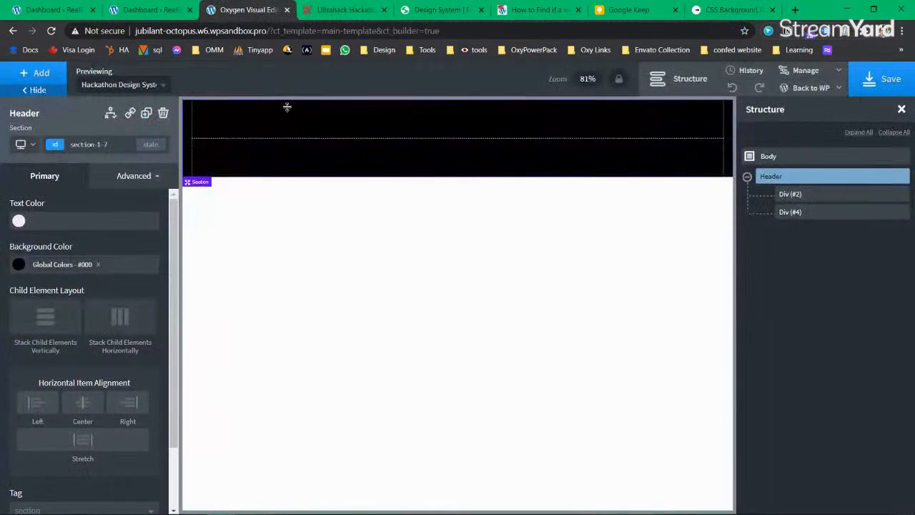
{"action": "left_click", "coordinate": [123, 185]}
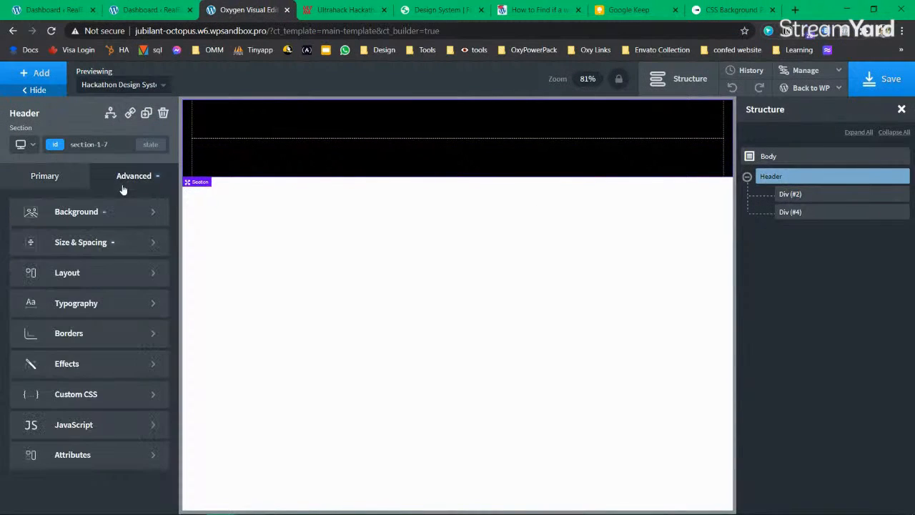
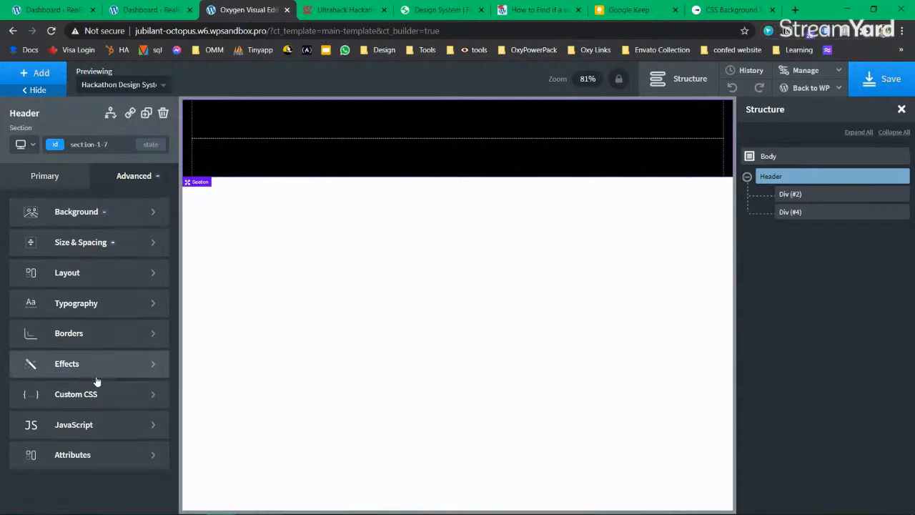
{"action": "left_click", "coordinate": [100, 406]}
{"action": "key", "text": "ctrl+v"}
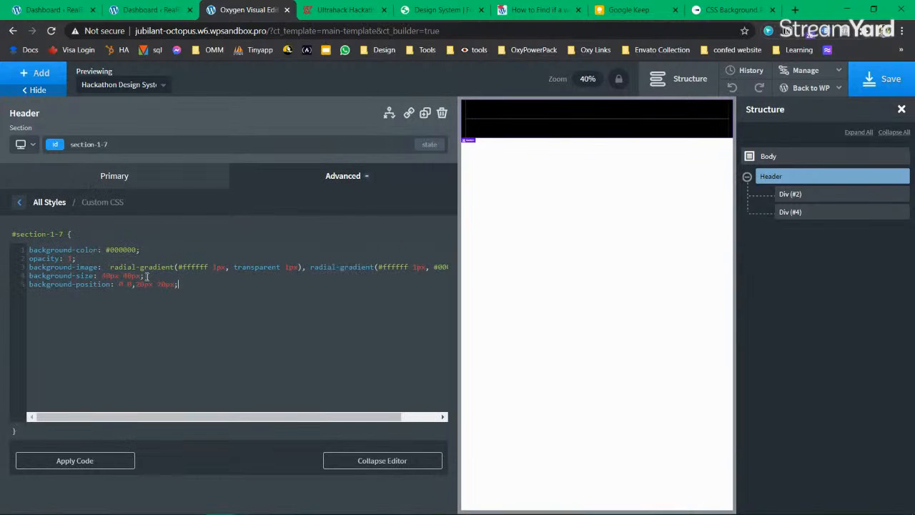
{"action": "left_click", "coordinate": [79, 179]}
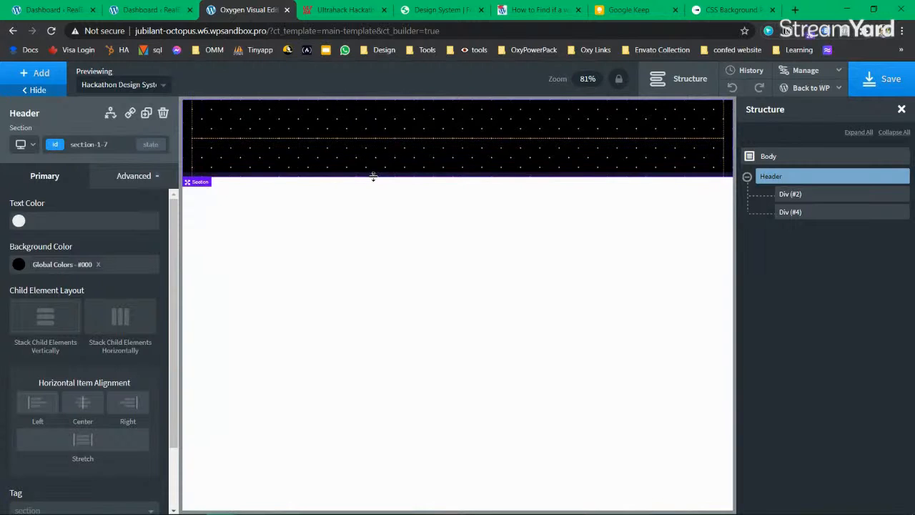
{"action": "left_click", "coordinate": [880, 79]}
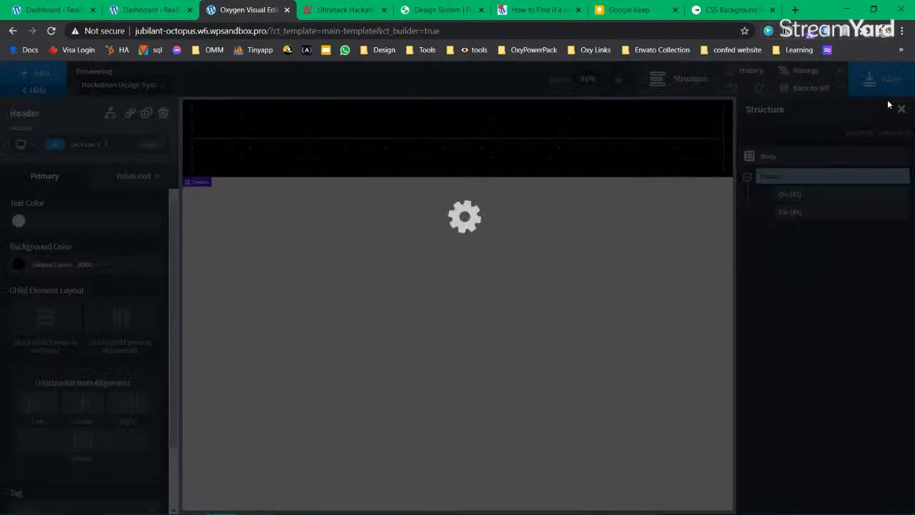
Compare with the Ultrahack site, raise the MagicPattern spacing to the maximum, and copy the Polka v2 CSS code.
{"action": "left_click", "coordinate": [343, 10]}
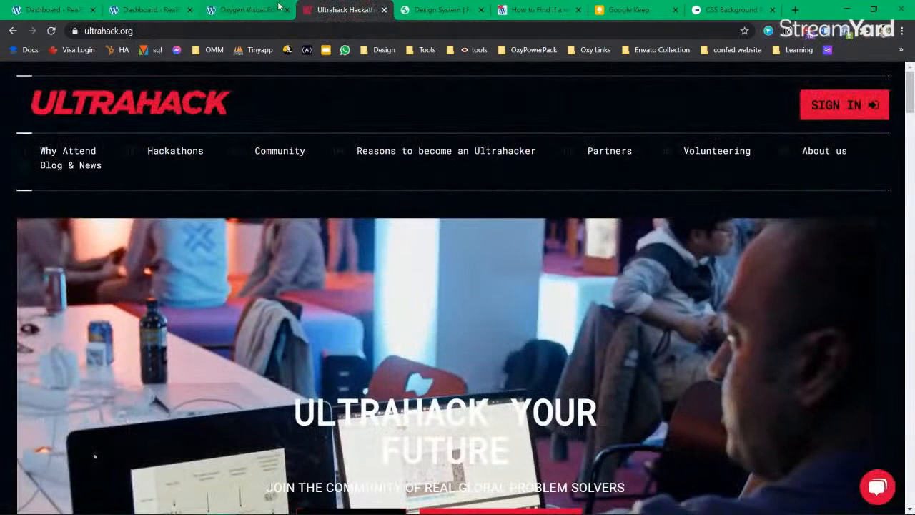
{"action": "left_click", "coordinate": [250, 10]}
{"action": "left_click", "coordinate": [733, 10]}
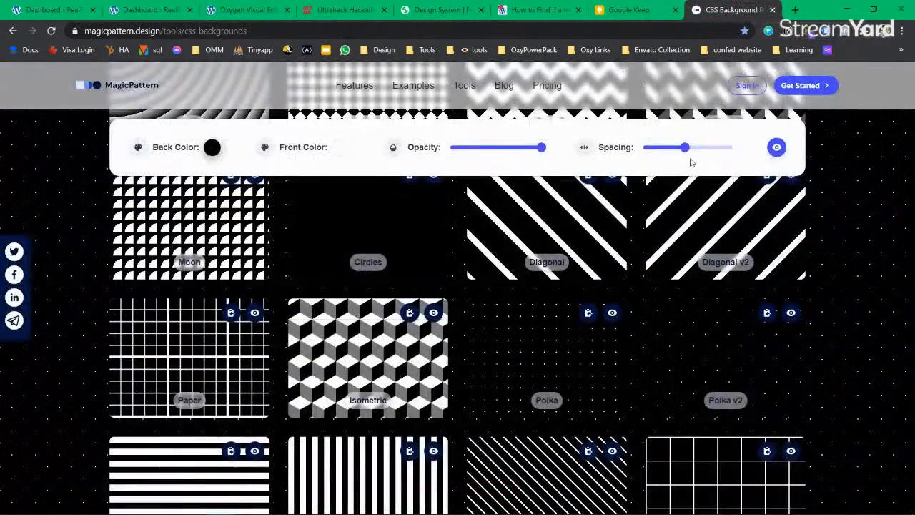
{"action": "left_click_drag", "start_coordinate": [690, 152], "coordinate": [748, 151]}
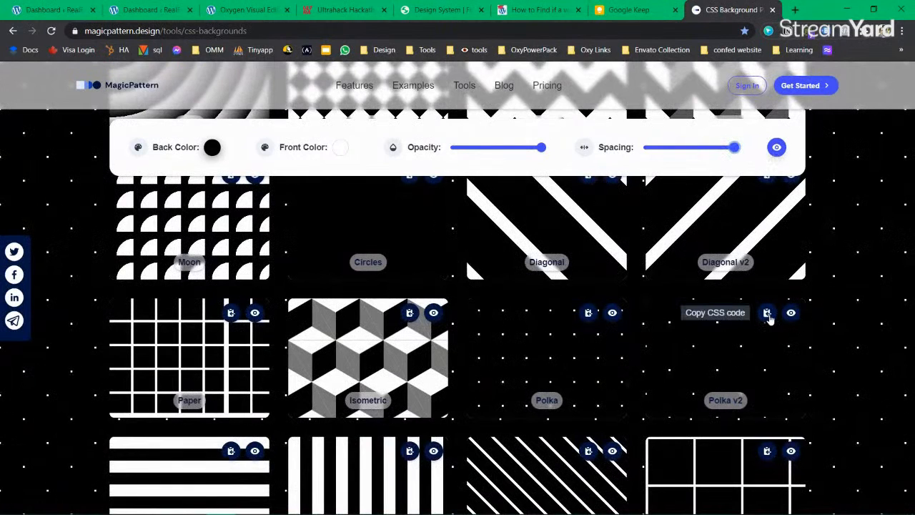
{"action": "left_click", "coordinate": [767, 313]}
Replace the Header section's custom CSS in Oxygen with the copied wider-spaced pattern code, apply it, and save the template.
{"action": "left_click", "coordinate": [247, 10]}
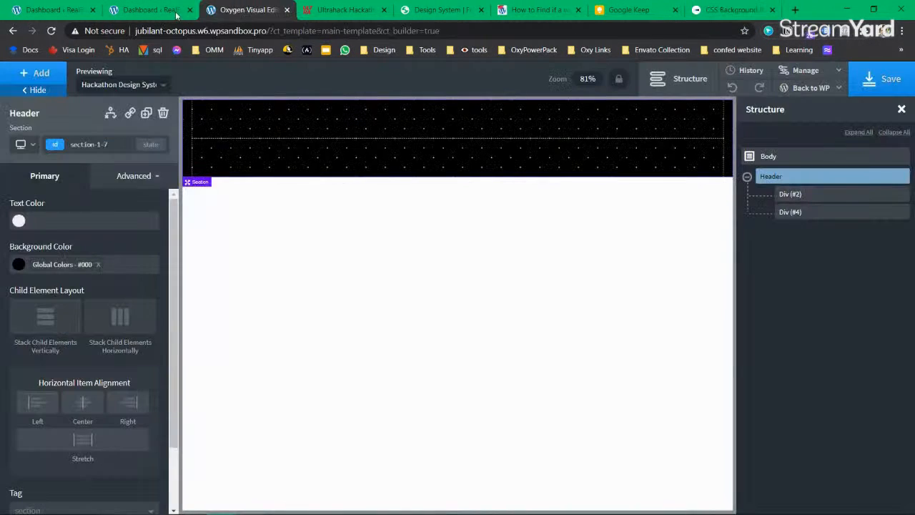
{"action": "left_click", "coordinate": [125, 179]}
{"action": "left_click", "coordinate": [79, 398]}
{"action": "left_click", "coordinate": [170, 352]}
{"action": "key", "text": "ctrl+a"}
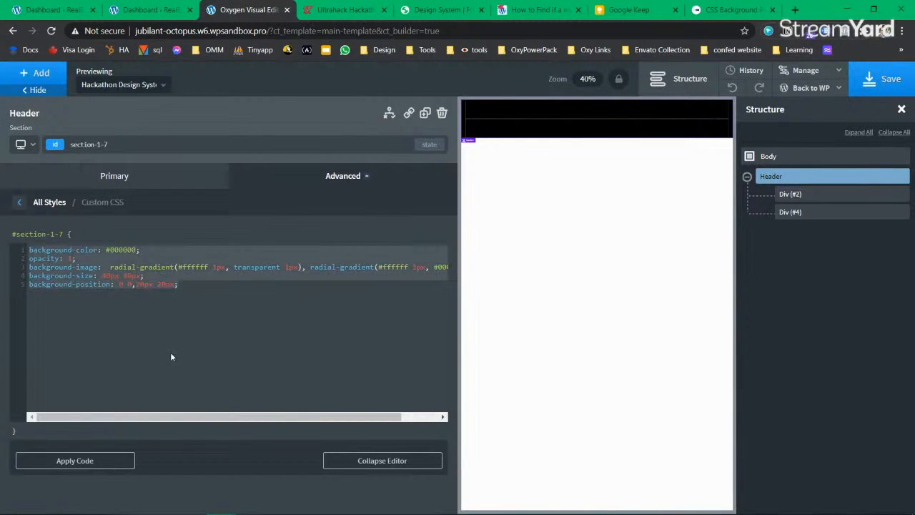
{"action": "key", "text": "ctrl+v"}
{"action": "left_click", "coordinate": [98, 462]}
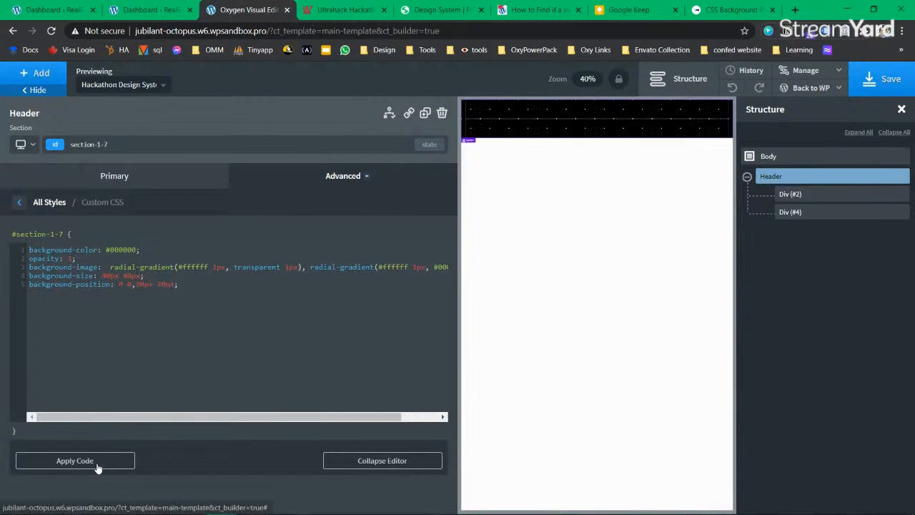
{"action": "left_click", "coordinate": [170, 183]}
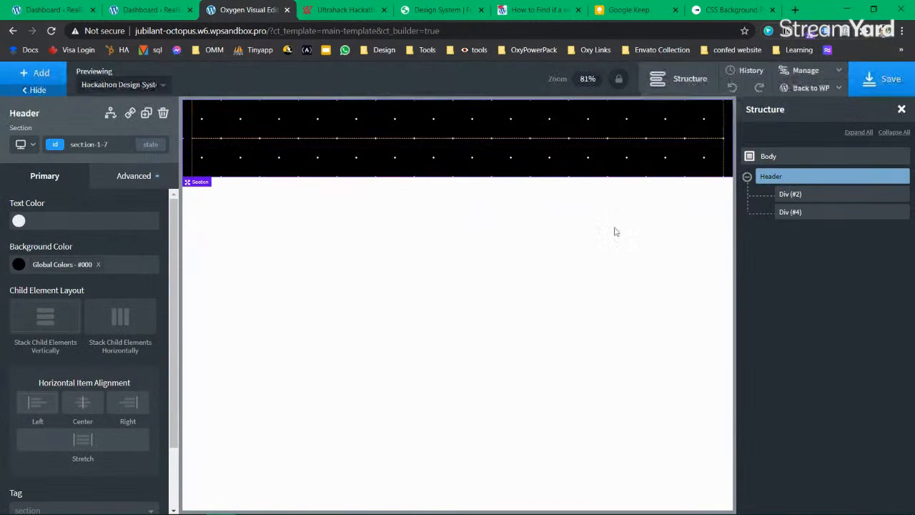
{"action": "left_click", "coordinate": [869, 82]}
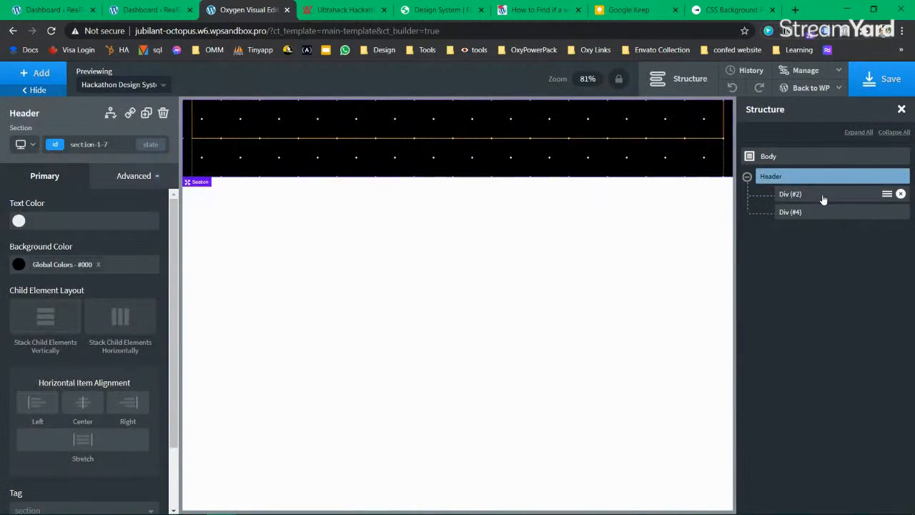
Add a Heading inside the header's first div and set its text color to the global #fff.
{"action": "left_click", "coordinate": [820, 198]}
{"action": "left_click", "coordinate": [35, 73]}
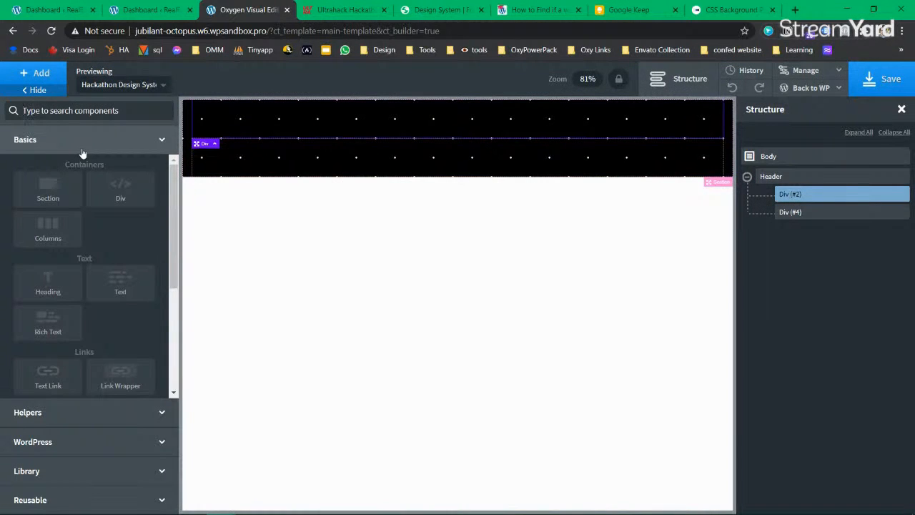
{"action": "type", "text": "text"}
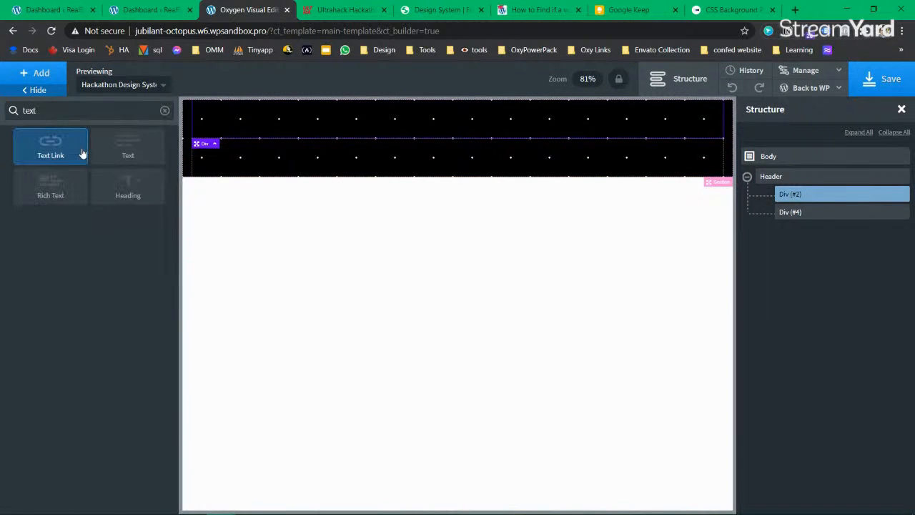
{"action": "left_click", "coordinate": [128, 185]}
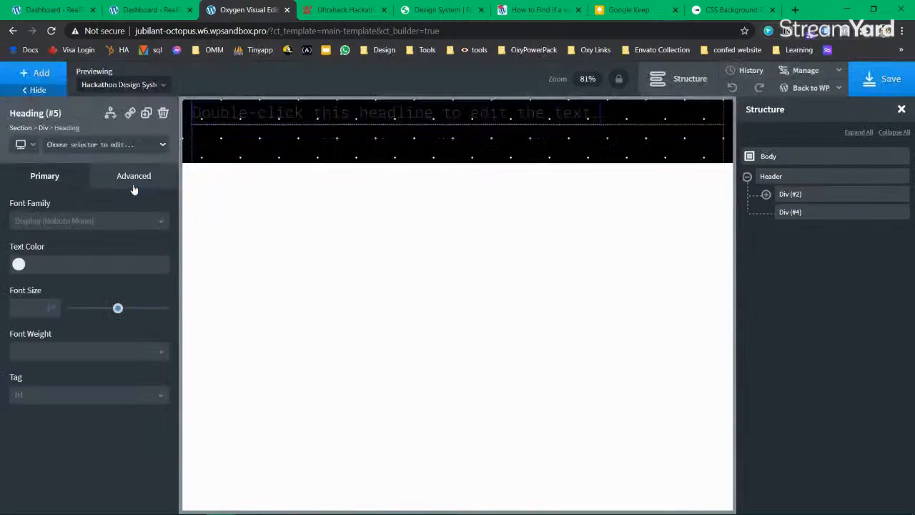
{"action": "left_click", "coordinate": [18, 264]}
{"action": "left_click", "coordinate": [53, 413]}
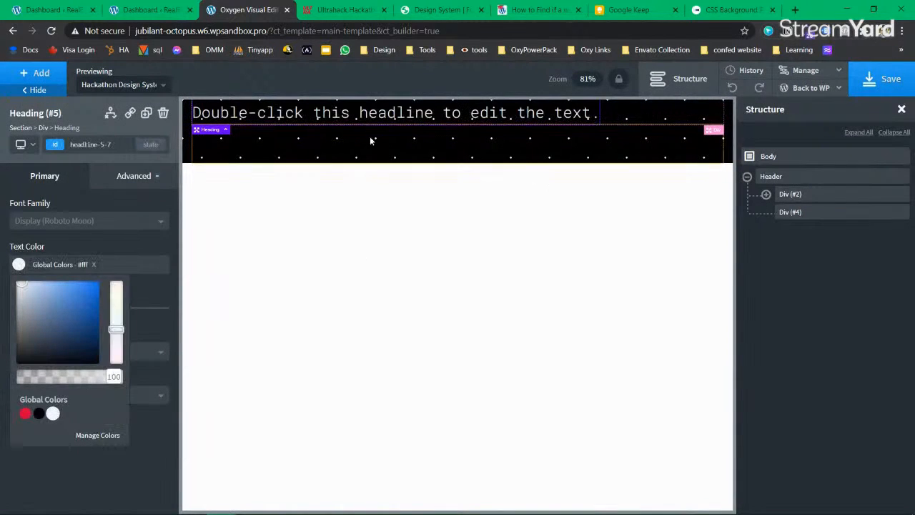
Replace the new heading's placeholder text with "Skillathon".
{"action": "double_click", "coordinate": [358, 113]}
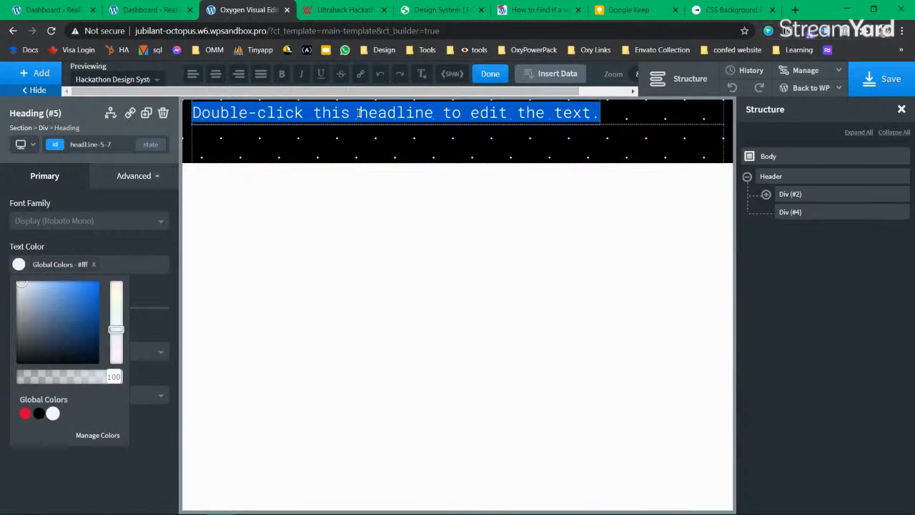
{"action": "type", "text": "Skillathon"}
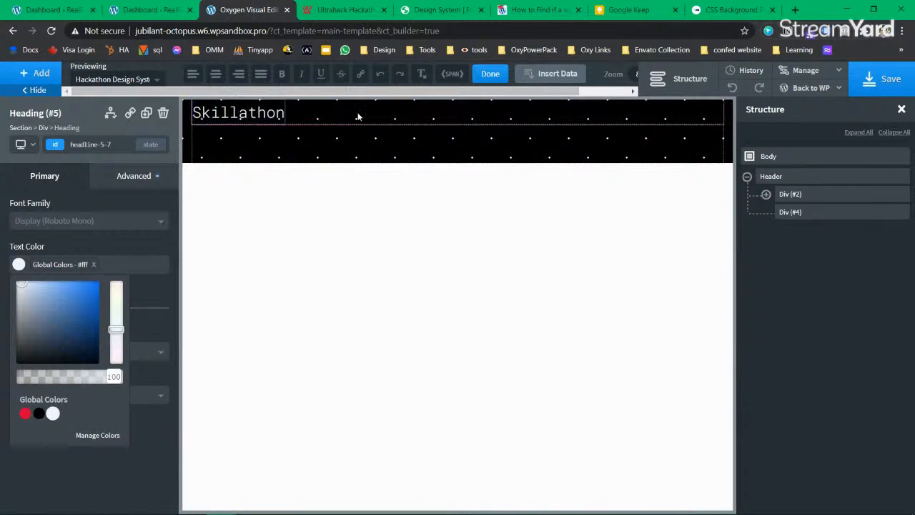
{"action": "left_click", "coordinate": [404, 296]}
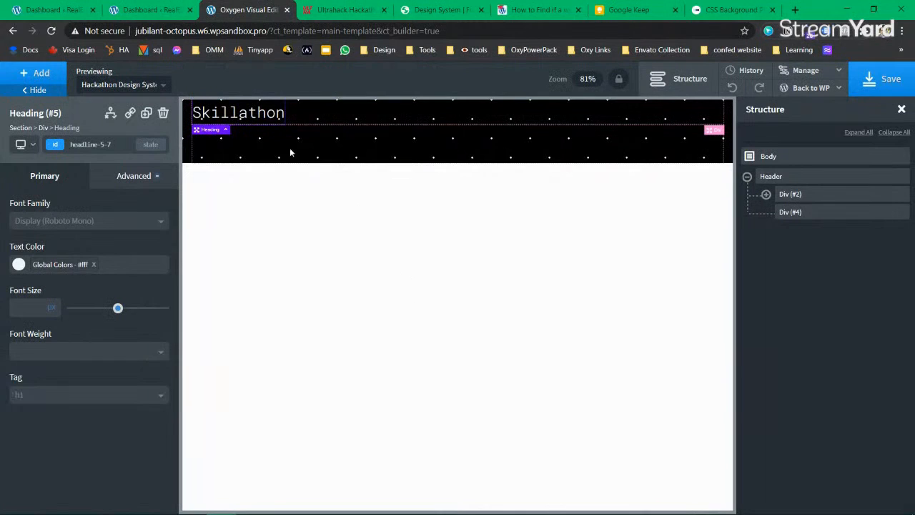
Add a Button element inside the header's first div, below the Skillathon heading.
{"action": "left_click", "coordinate": [765, 193]}
{"action": "left_click", "coordinate": [791, 194]}
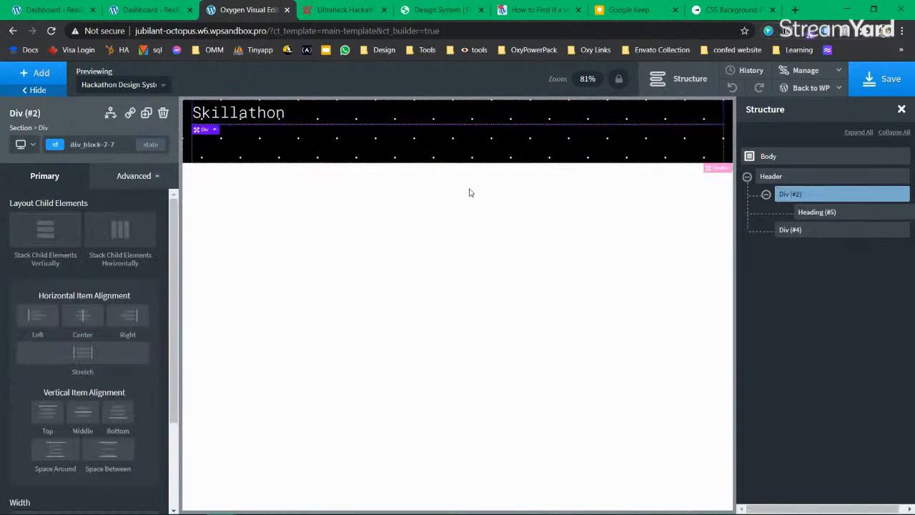
{"action": "left_click", "coordinate": [39, 73]}
{"action": "type", "text": "buto"}
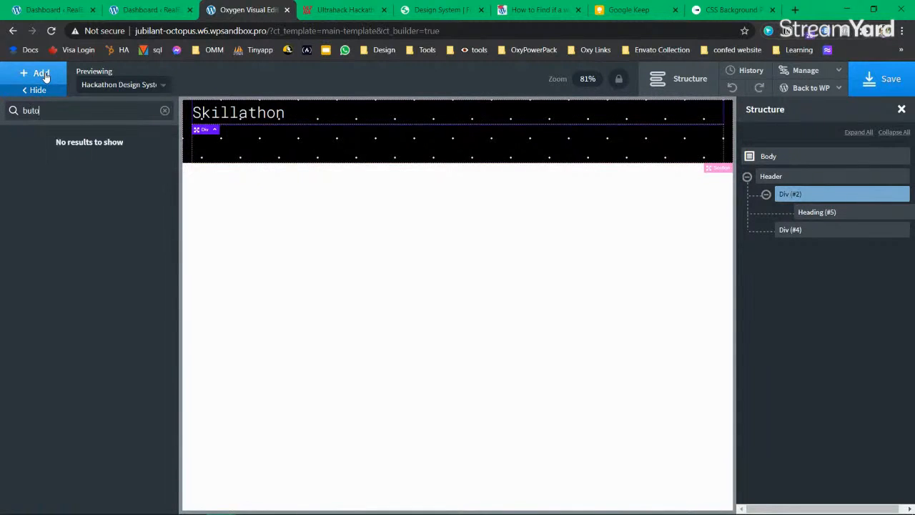
{"action": "key", "text": "BackSpace"}
{"action": "type", "text": "t"}
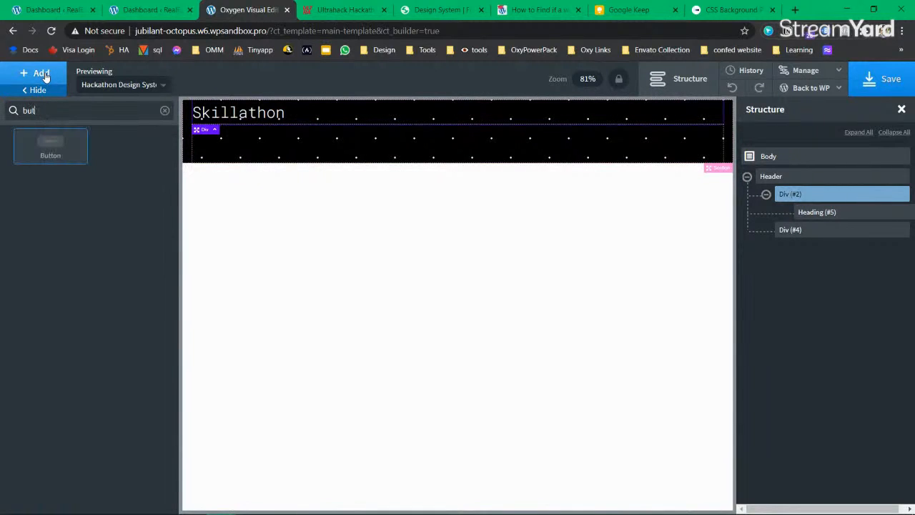
{"action": "left_click", "coordinate": [41, 148]}
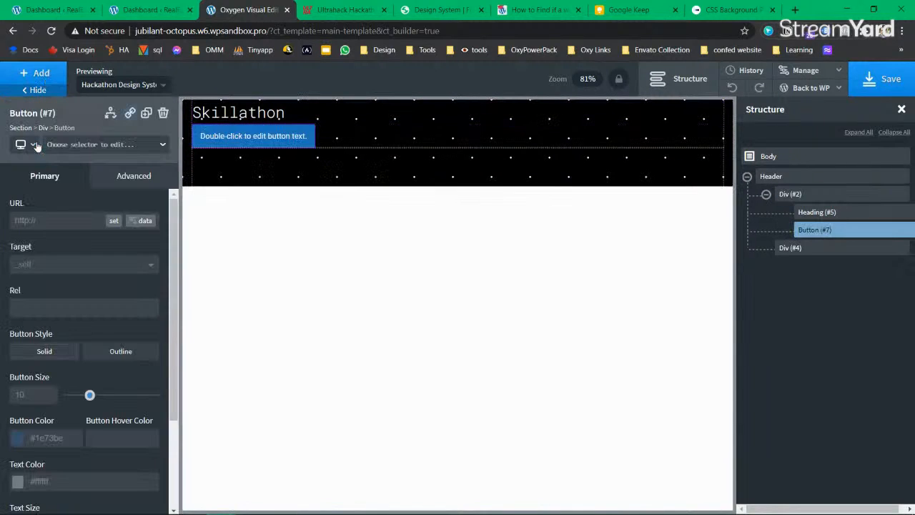
Stack the first div's child elements horizontally and set their horizontal alignment to Space Between.
{"action": "left_click", "coordinate": [811, 200]}
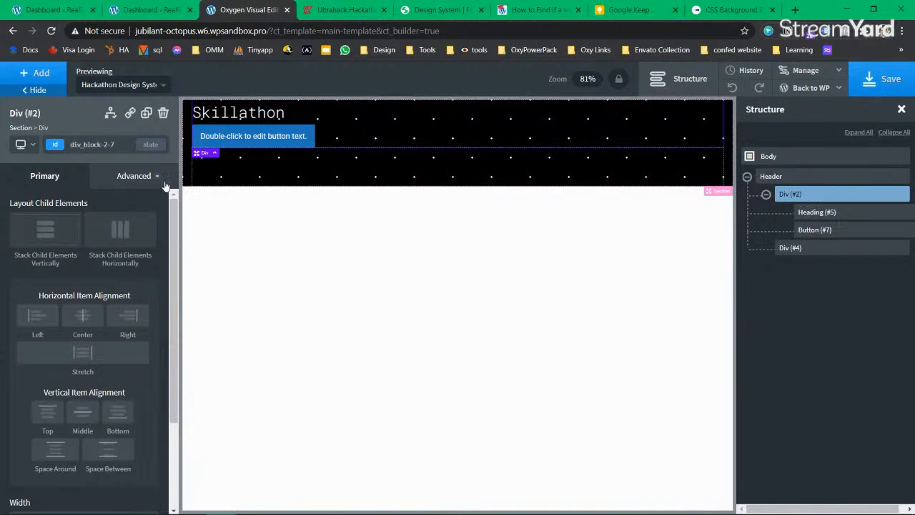
{"action": "left_click", "coordinate": [112, 220]}
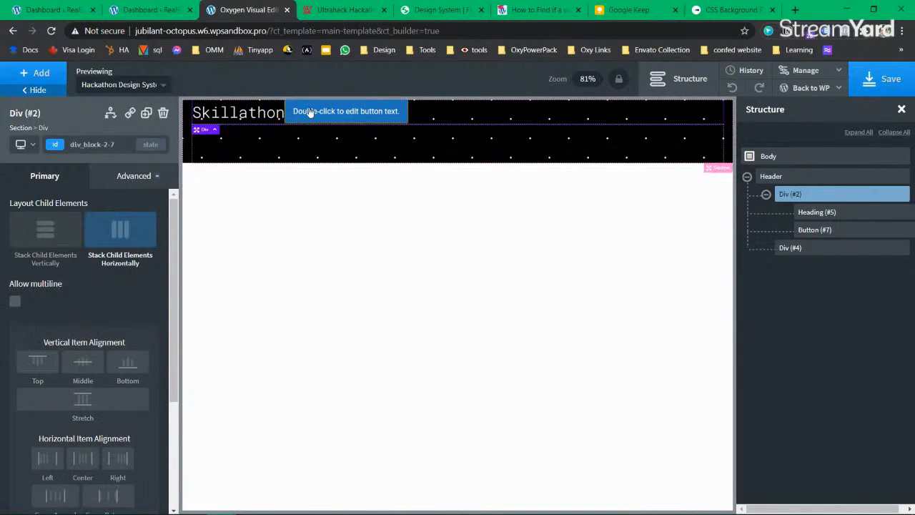
{"action": "scroll", "coordinate": [84, 369], "scroll_direction": "down", "scroll_amount": 2}
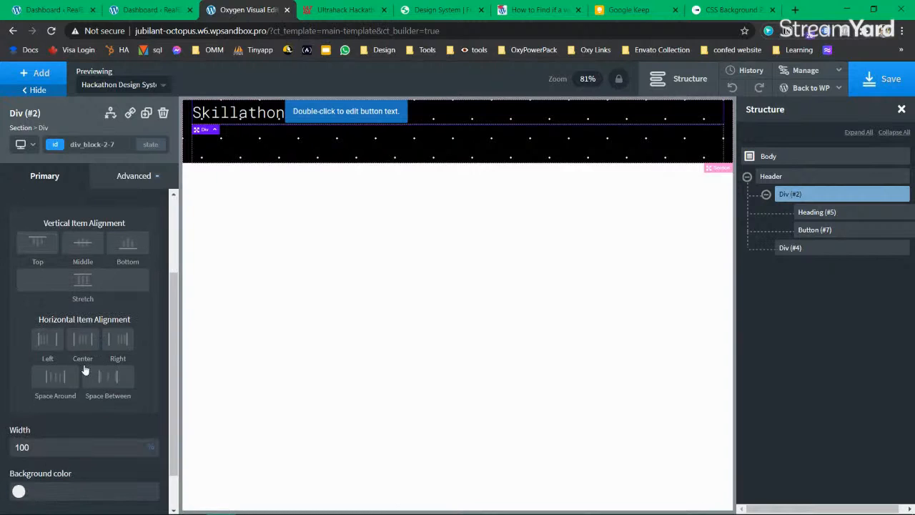
{"action": "left_click", "coordinate": [109, 383]}
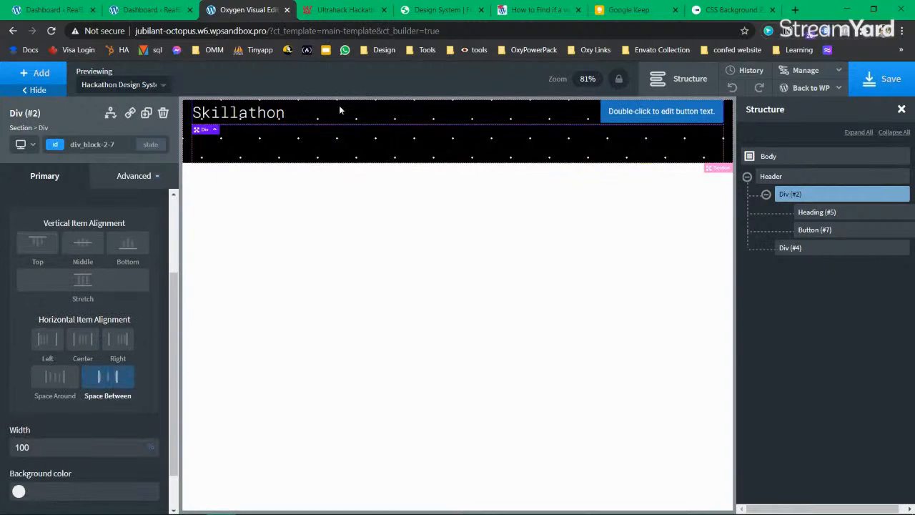
Set both the button color and the button hover color of the header button to the global red.
{"action": "left_click", "coordinate": [836, 232]}
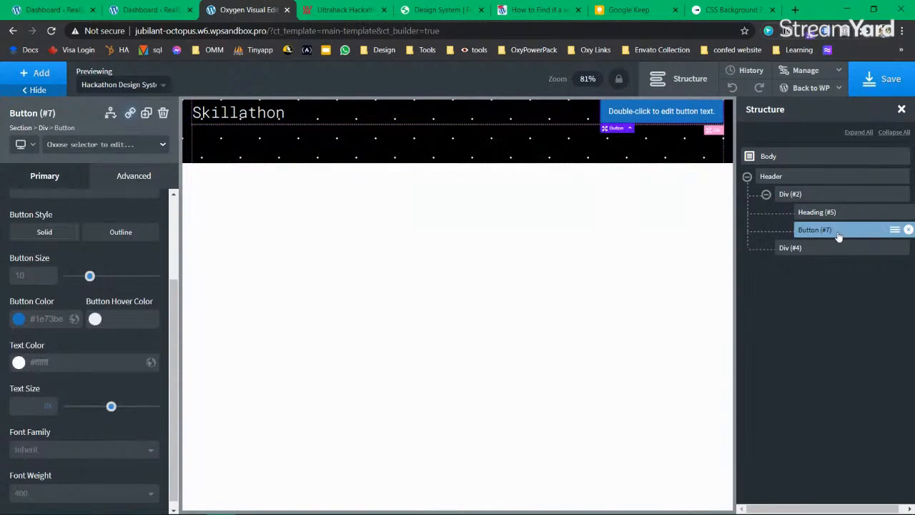
{"action": "left_click", "coordinate": [18, 318]}
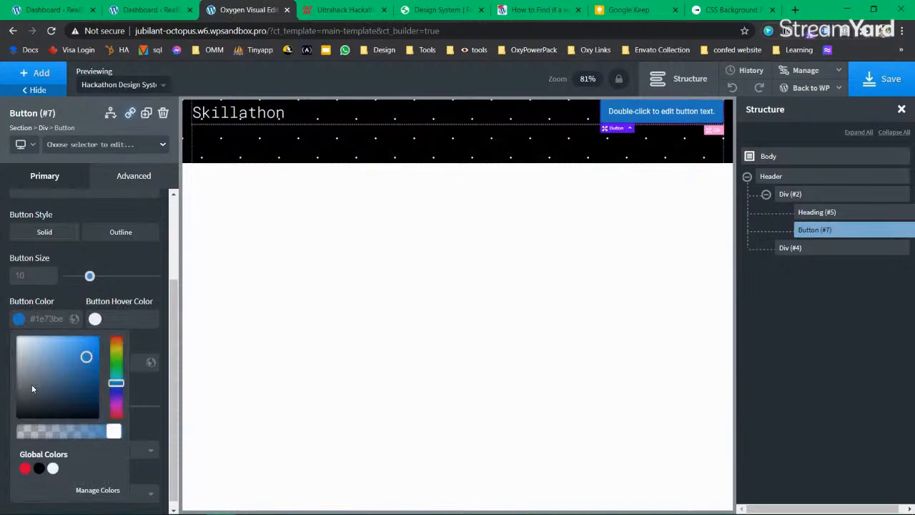
{"action": "left_click", "coordinate": [25, 468]}
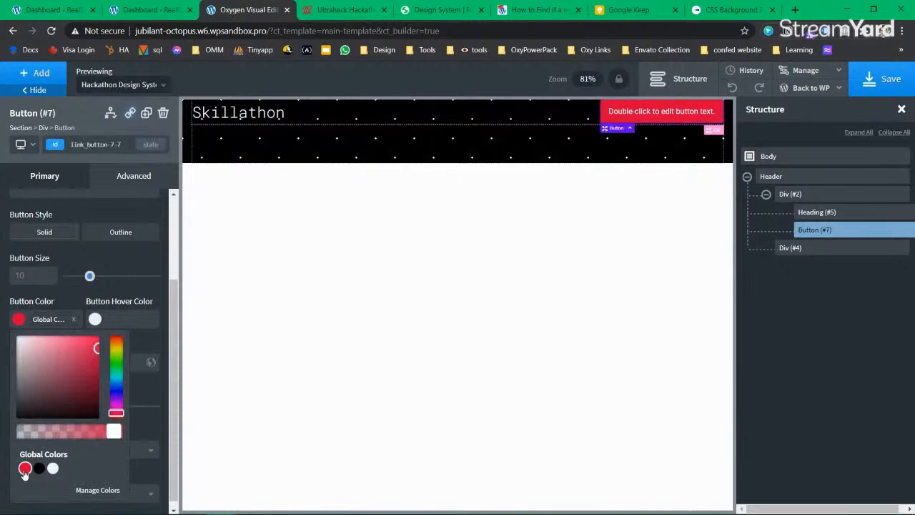
{"action": "left_click", "coordinate": [20, 318]}
{"action": "left_click", "coordinate": [94, 319]}
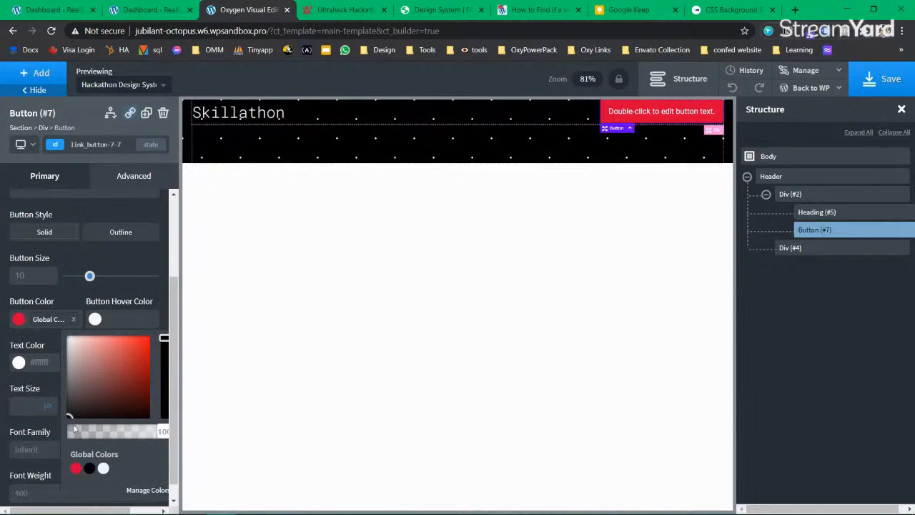
{"action": "left_click", "coordinate": [76, 468]}
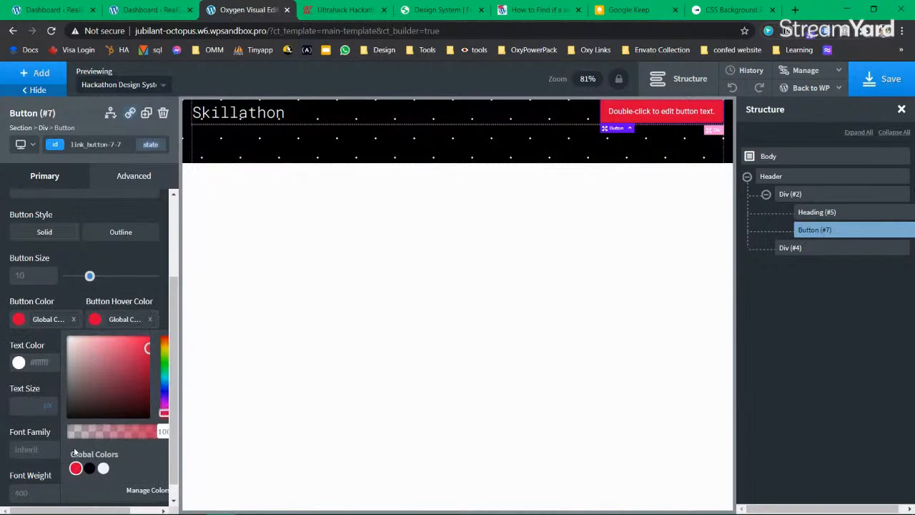
{"action": "left_click", "coordinate": [95, 319]}
Replace the header button's placeholder text with "SIGN IN".
{"action": "double_click", "coordinate": [654, 112]}
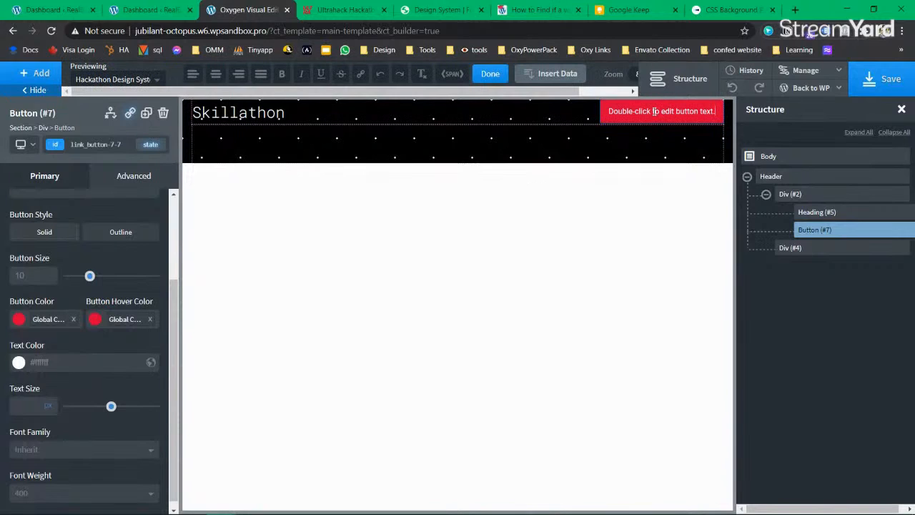
{"action": "key", "text": "ctrl+a"}
{"action": "type", "text": "SIGN IN"}
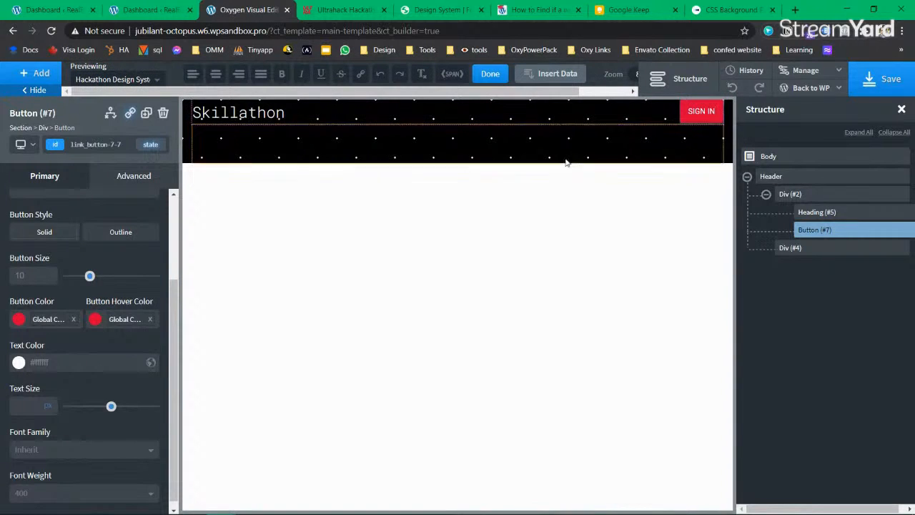
{"action": "left_click", "coordinate": [462, 337]}
Set the SIGN IN button's font family to Display (Roboto Mono).
{"action": "scroll", "coordinate": [58, 368], "scroll_direction": "up", "scroll_amount": 2}
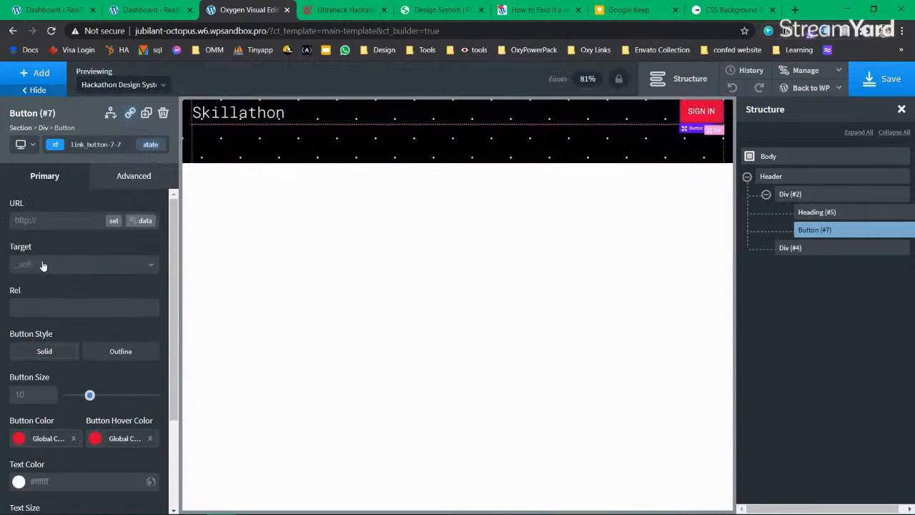
{"action": "scroll", "coordinate": [43, 275], "scroll_direction": "down", "scroll_amount": 2}
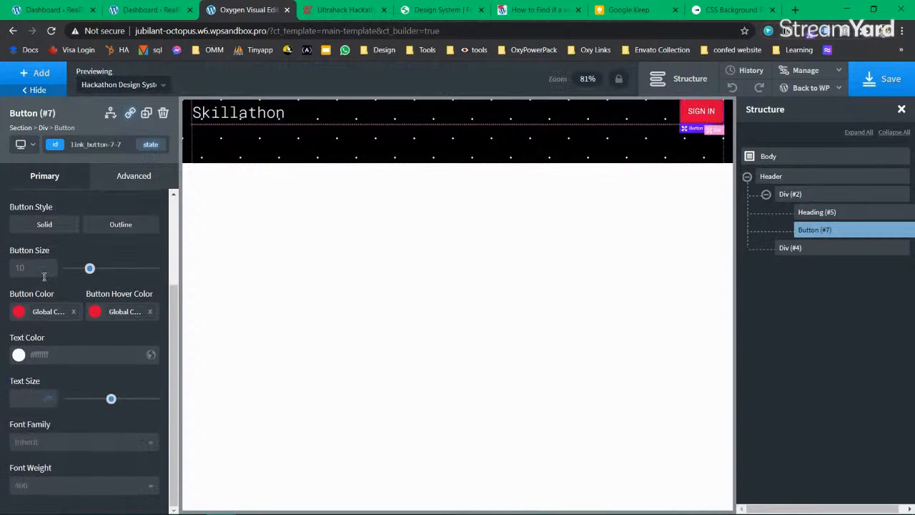
{"action": "left_click", "coordinate": [56, 443]}
{"action": "scroll", "coordinate": [58, 458], "scroll_direction": "down", "scroll_amount": 2}
{"action": "left_click", "coordinate": [63, 357]}
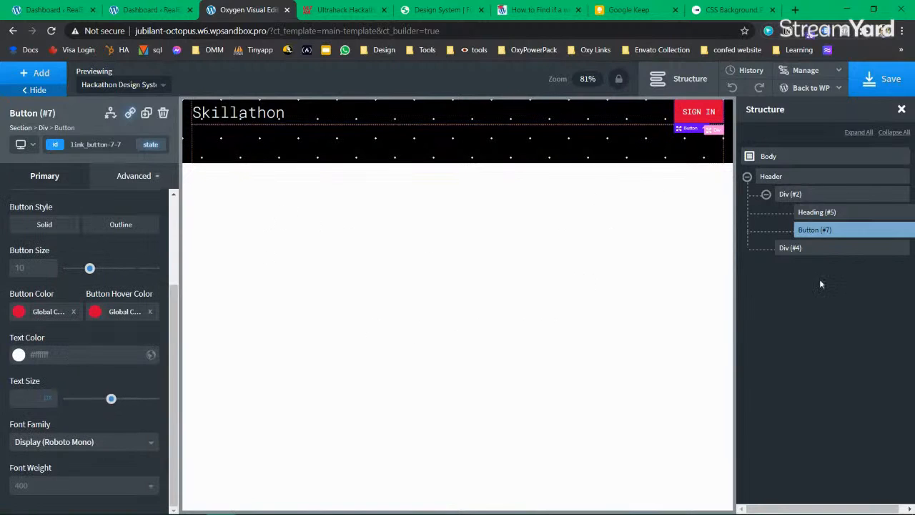
Save the template and open the site's front page, jubilant-octopus.w6.wpsandbox.pro, in a new browser tab.
{"action": "left_click", "coordinate": [814, 194]}
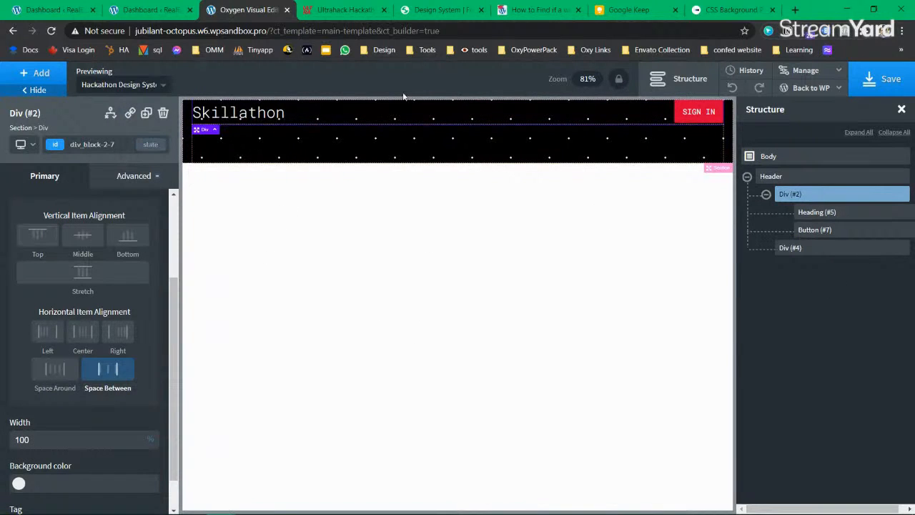
{"action": "key", "text": "ctrl+s"}
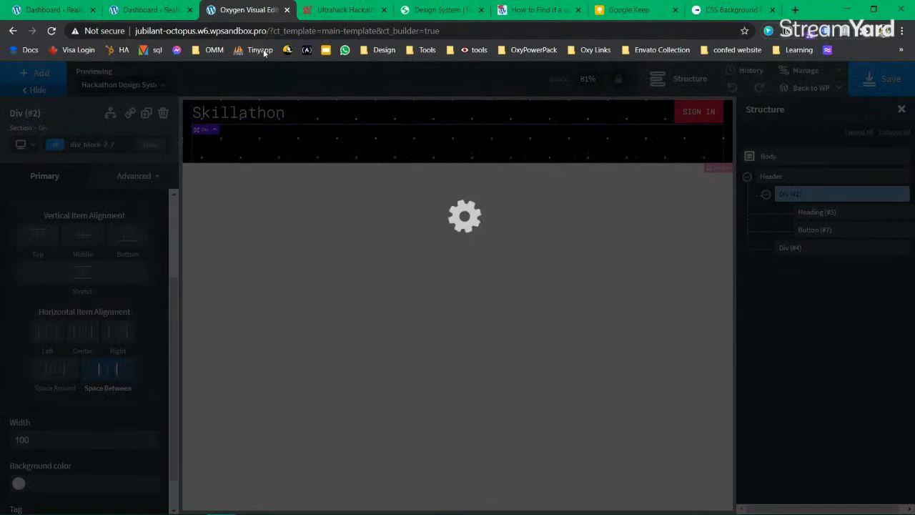
{"action": "left_click_drag", "start_coordinate": [266, 30], "coordinate": [127, 33]}
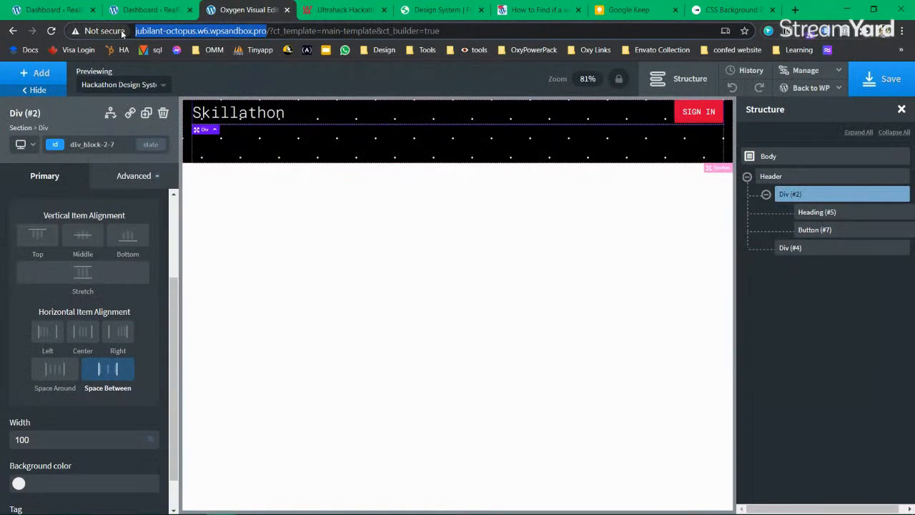
{"action": "key", "text": "ctrl+c"}
{"action": "key", "text": "ctrl+t"}
{"action": "key", "text": "ctrl+v"}
{"action": "key", "text": "Return"}
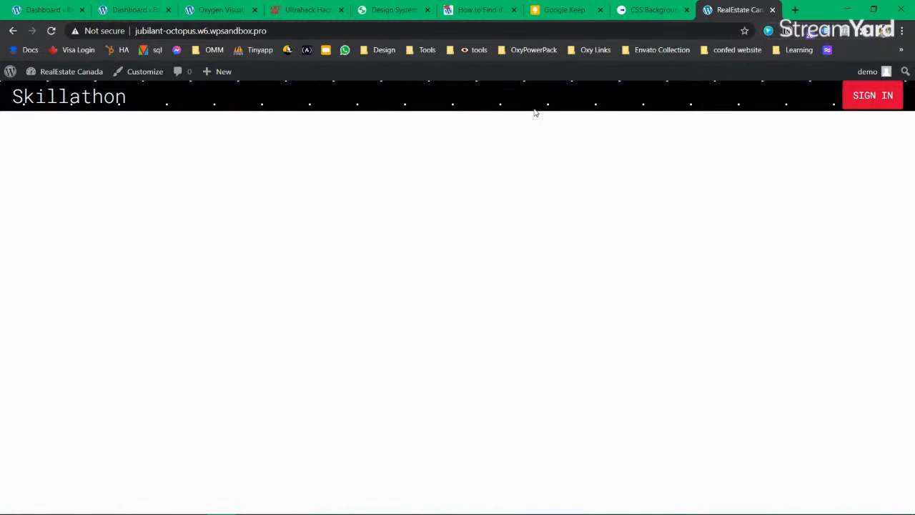
Move the front page's browser tab so it sits directly beside the Oxygen editor tab.
{"action": "left_click", "coordinate": [652, 10]}
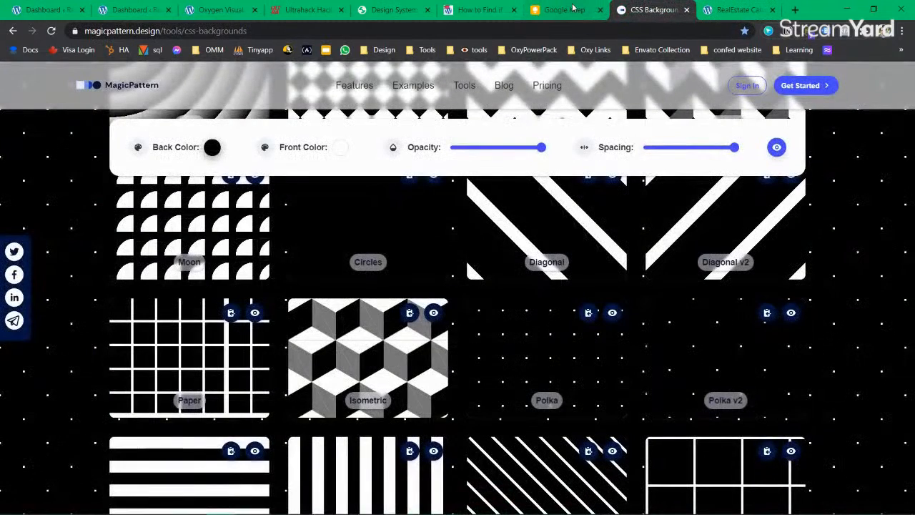
{"action": "left_click", "coordinate": [576, 9]}
{"action": "left_click", "coordinate": [450, 9]}
{"action": "left_click", "coordinate": [396, 9]}
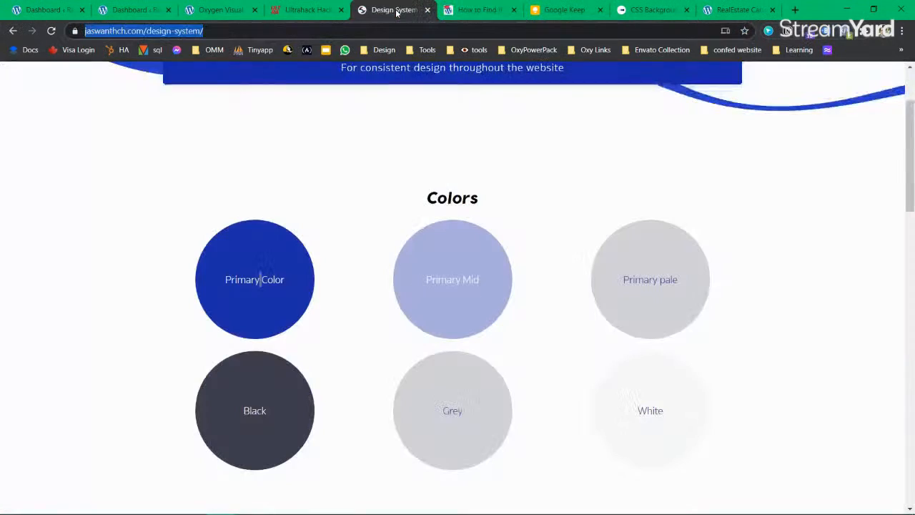
{"action": "left_click", "coordinate": [307, 9]}
{"action": "left_click", "coordinate": [222, 9]}
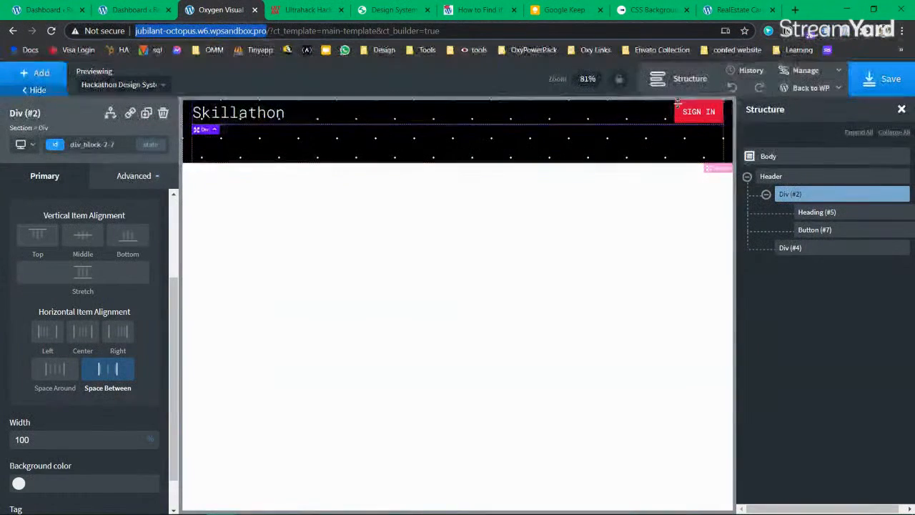
{"action": "left_click", "coordinate": [738, 9]}
{"action": "left_click_drag", "start_coordinate": [736, 10], "coordinate": [306, 27]}
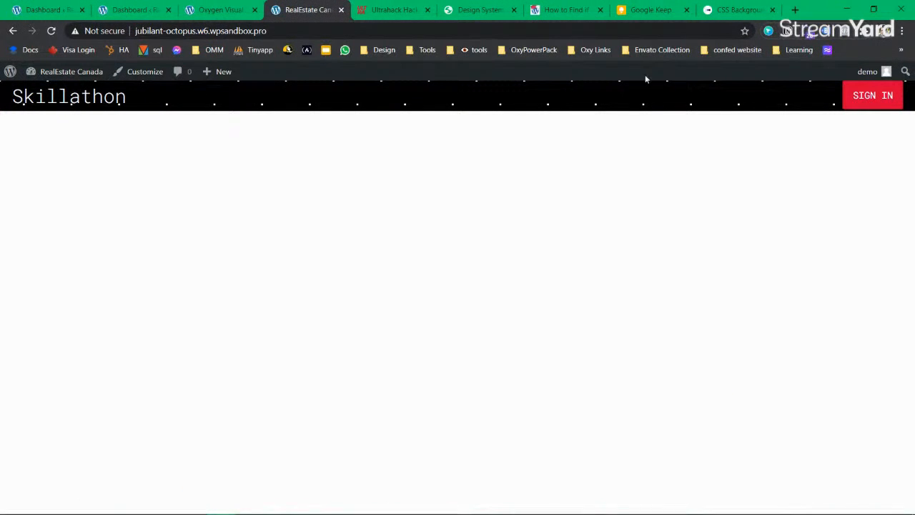
Return to the Oxygen editor and give the header's first div 10 px of top and bottom padding.
{"action": "left_click", "coordinate": [224, 11]}
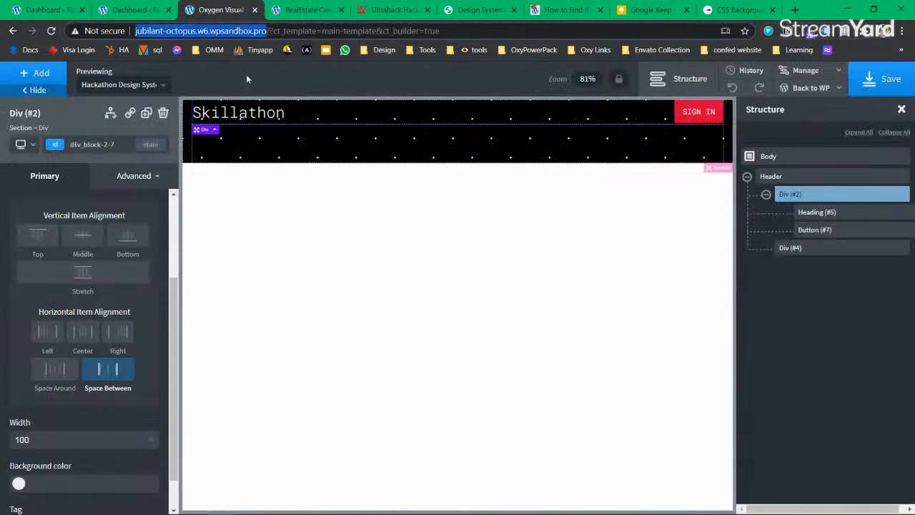
{"action": "left_click", "coordinate": [163, 180]}
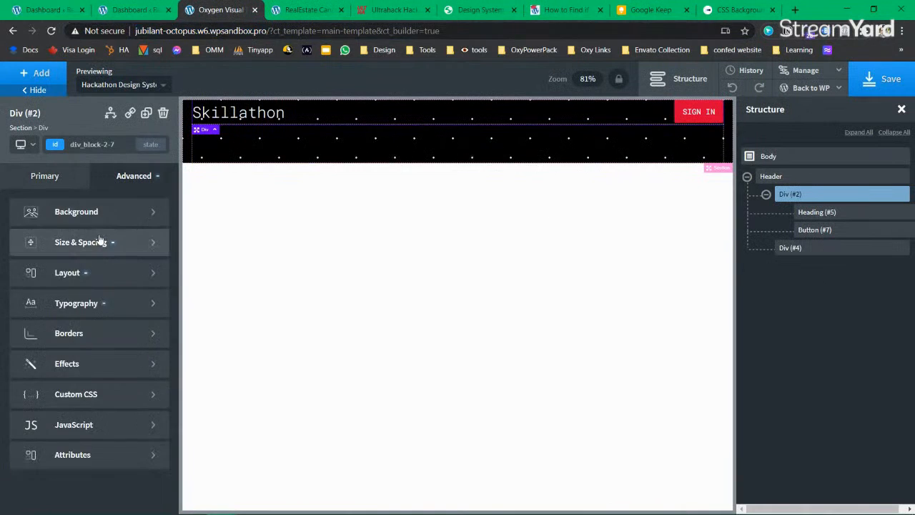
{"action": "left_click", "coordinate": [98, 238]}
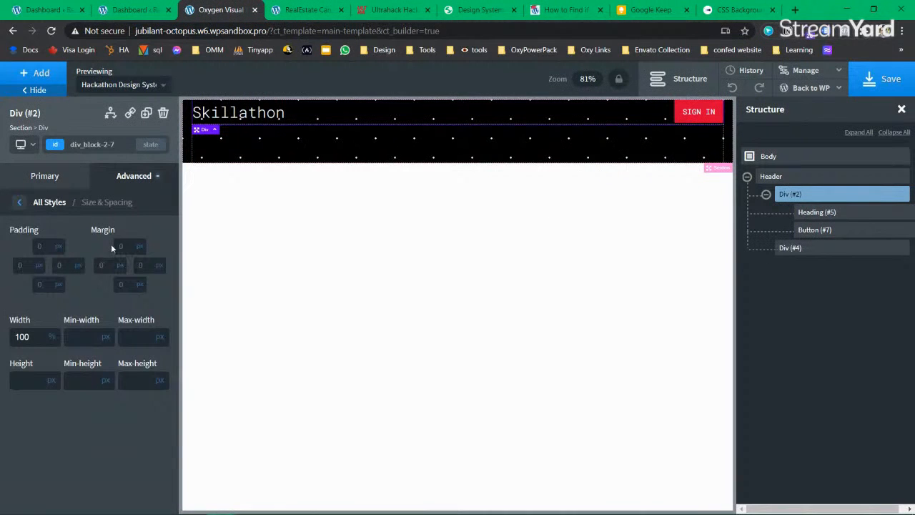
{"action": "left_click", "coordinate": [37, 179]}
{"action": "left_click", "coordinate": [170, 179]}
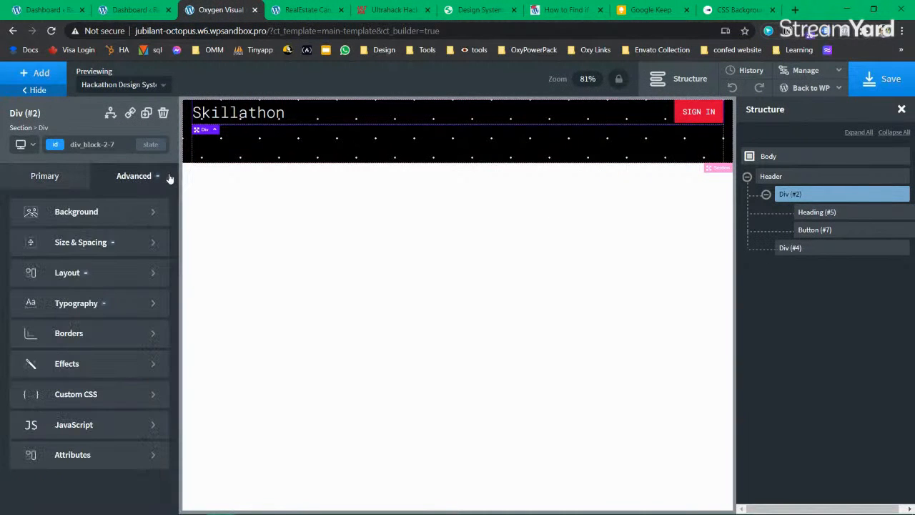
{"action": "left_click", "coordinate": [99, 244]}
{"action": "left_click", "coordinate": [44, 245]}
{"action": "type", "text": "10"}
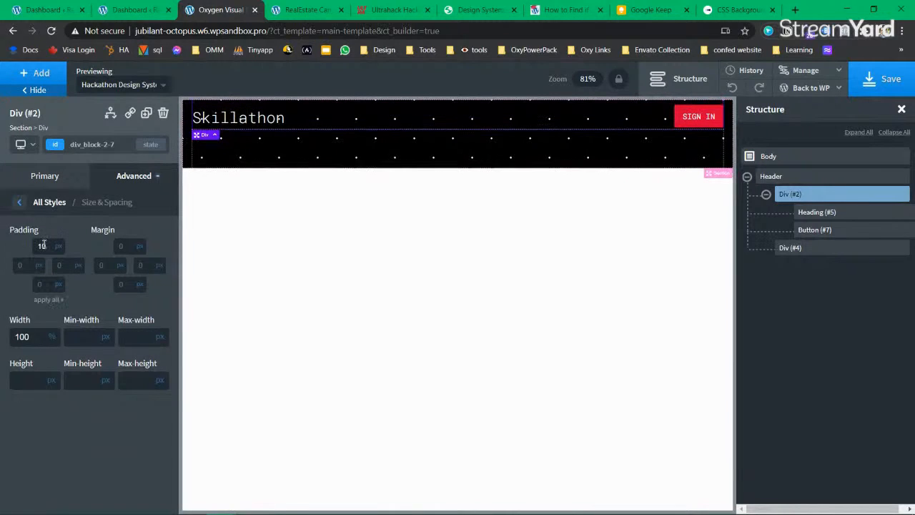
{"action": "left_click", "coordinate": [43, 285]}
{"action": "type", "text": "10"}
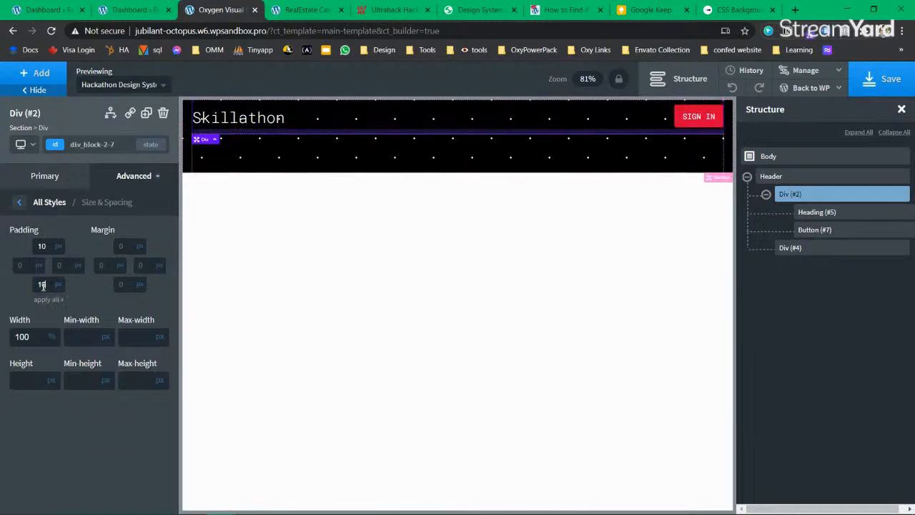
Save the template and compare the reloaded front page's header with the Ultrahack site.
{"action": "left_click", "coordinate": [868, 78]}
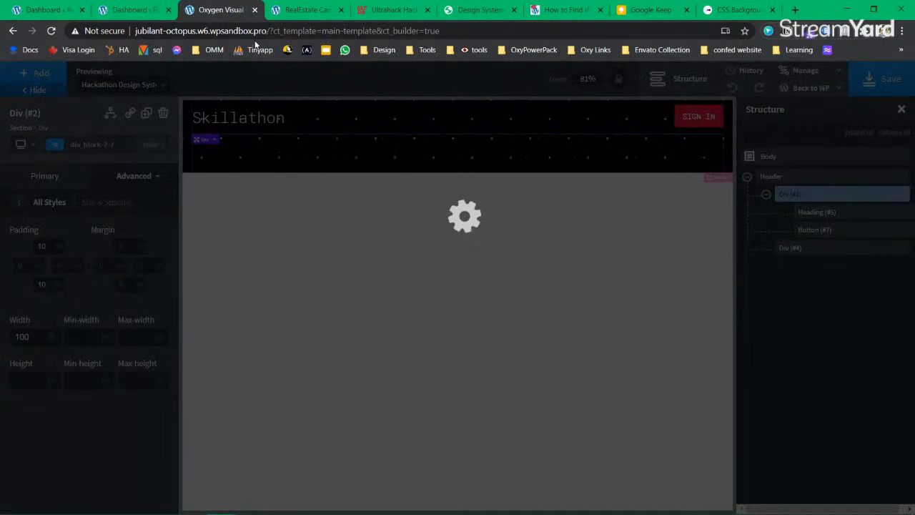
{"action": "left_click", "coordinate": [304, 10]}
{"action": "left_click", "coordinate": [51, 31]}
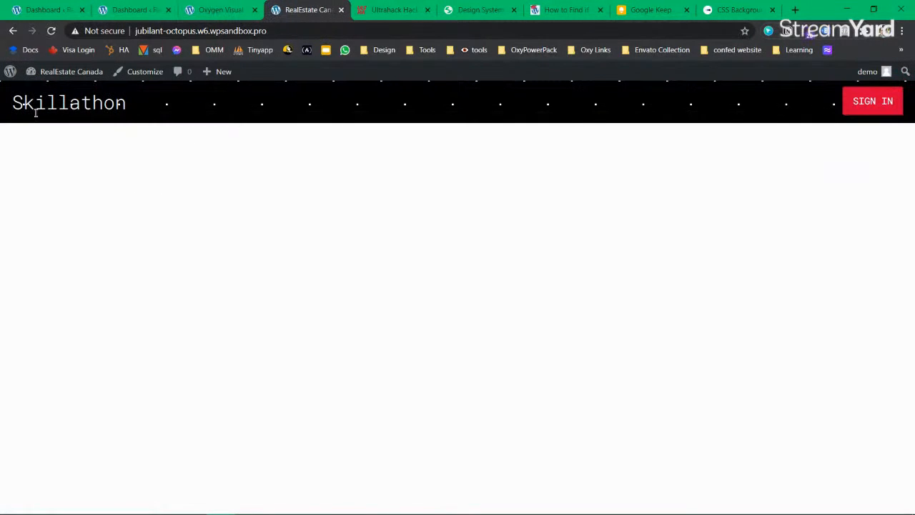
{"action": "left_click_drag", "start_coordinate": [18, 105], "coordinate": [125, 106]}
{"action": "left_click", "coordinate": [150, 108]}
{"action": "left_click", "coordinate": [368, 10]}
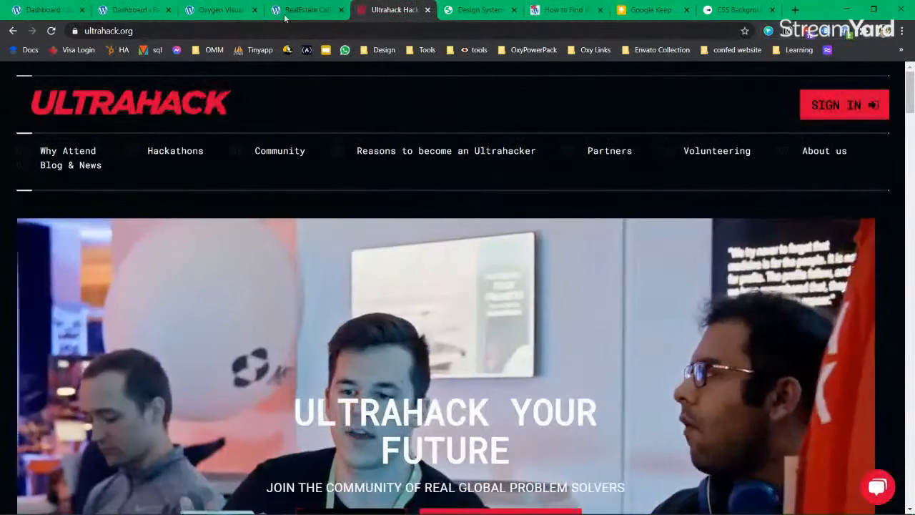
Compare the front page's SIGN IN button with the one on the Ultrahack site and return to the Oxygen editor.
{"action": "left_click", "coordinate": [284, 16]}
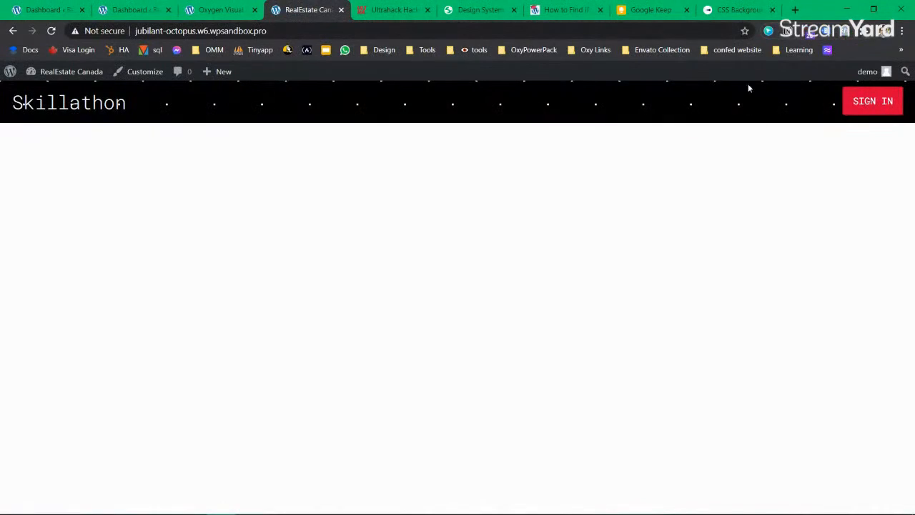
{"action": "left_click", "coordinate": [393, 16]}
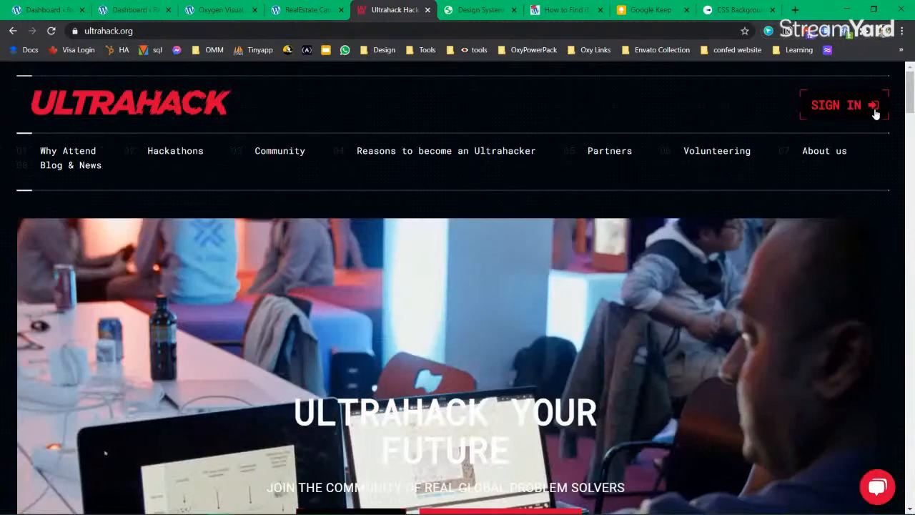
{"action": "left_click", "coordinate": [308, 11]}
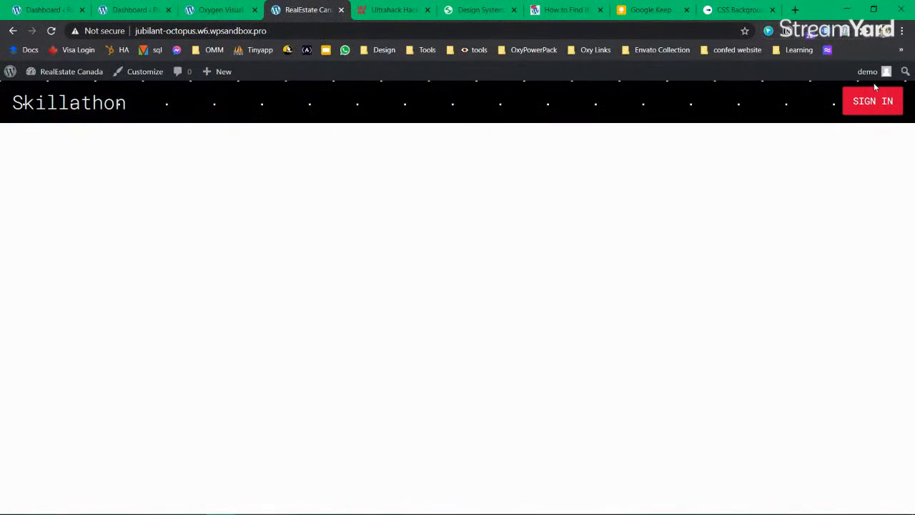
{"action": "left_click", "coordinate": [208, 10]}
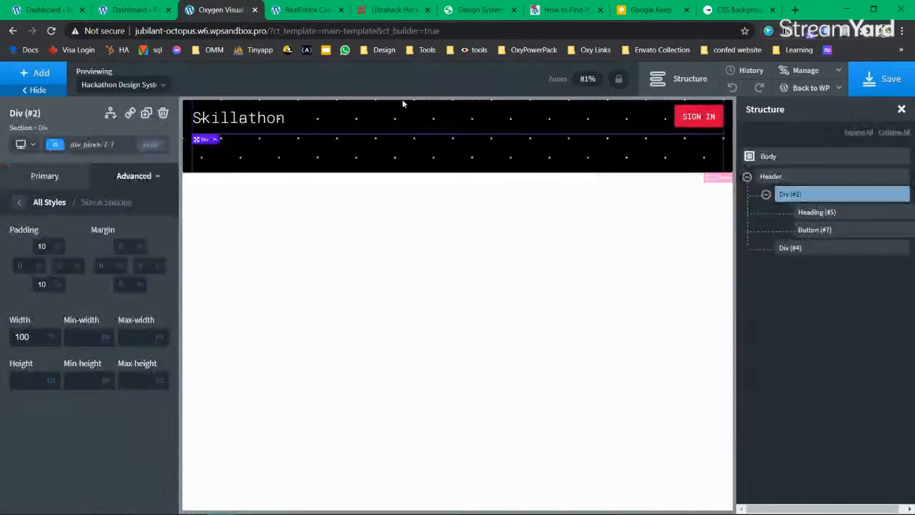
Select the header's SIGN IN button and open its individual corner radius settings under the advanced border styles.
{"action": "left_click", "coordinate": [693, 123]}
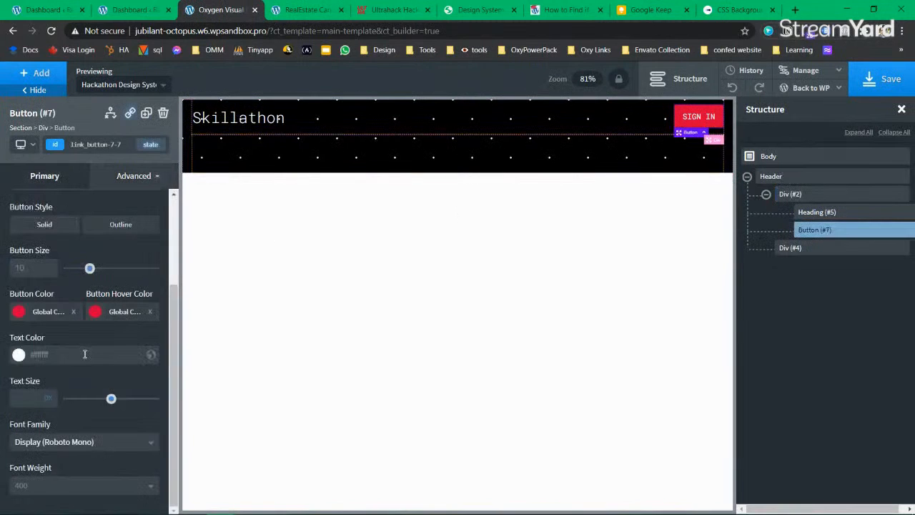
{"action": "scroll", "coordinate": [84, 353], "scroll_direction": "up", "scroll_amount": 3}
{"action": "left_click", "coordinate": [134, 175]}
{"action": "left_click", "coordinate": [79, 303]}
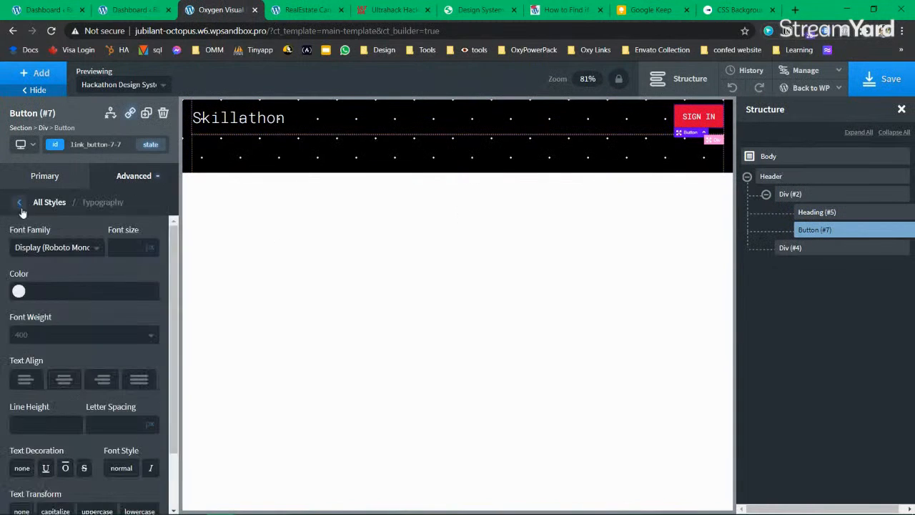
{"action": "left_click", "coordinate": [18, 203]}
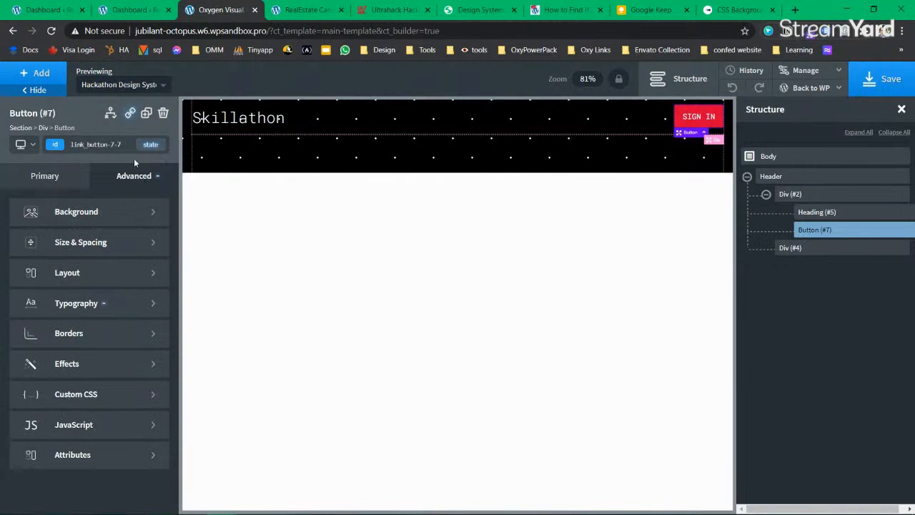
{"action": "left_click", "coordinate": [90, 342]}
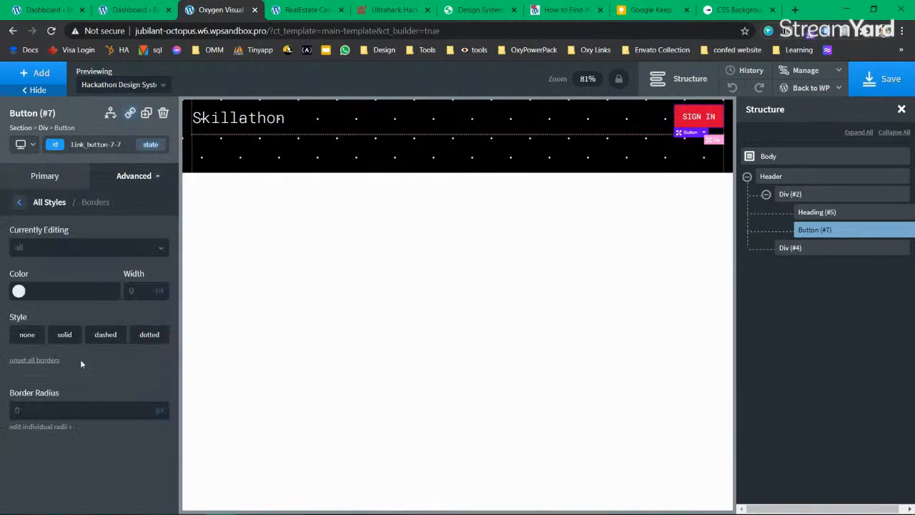
{"action": "left_click", "coordinate": [45, 426]}
{"action": "scroll", "coordinate": [50, 424], "scroll_direction": "down", "scroll_amount": 1}
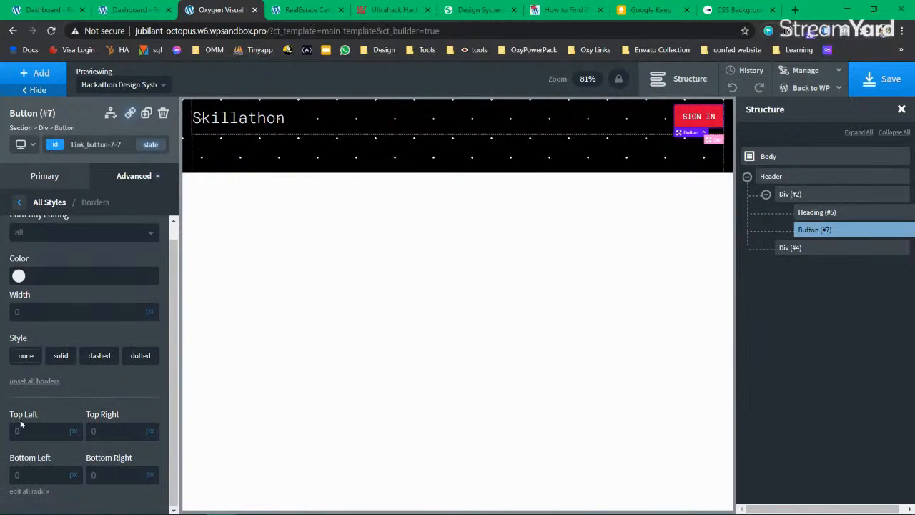
{"action": "key", "text": "Tab"}
{"action": "key", "text": "Tab"}
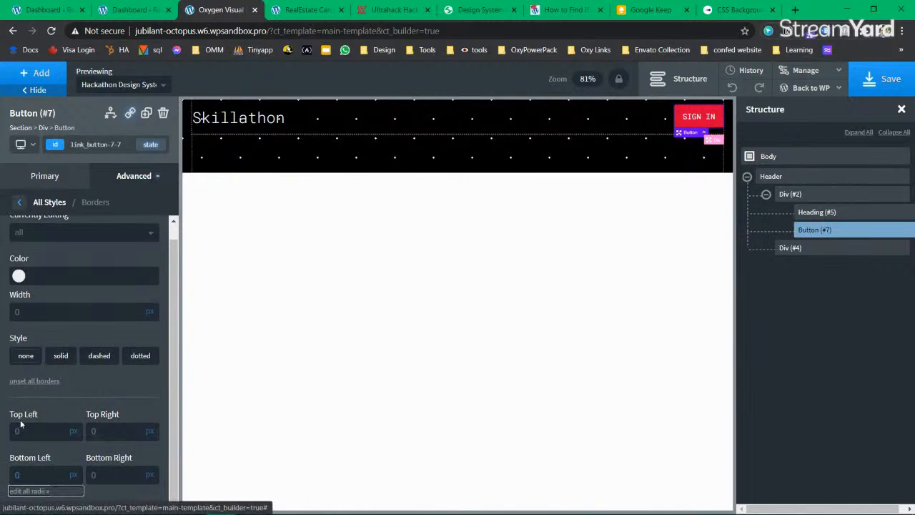
Save the template, reload the front page to check the SIGN IN button against the Ultrahack site, and return to the Oxygen editor.
{"action": "left_click", "coordinate": [886, 82]}
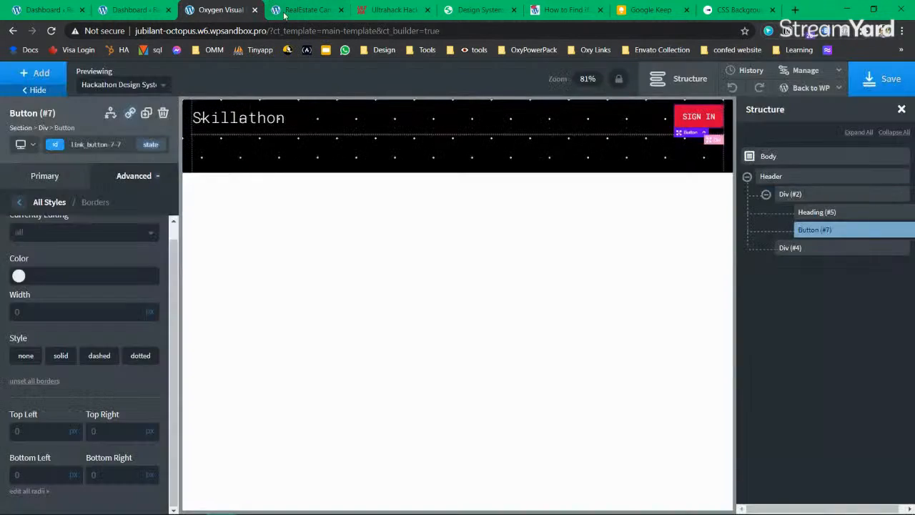
{"action": "left_click", "coordinate": [293, 10]}
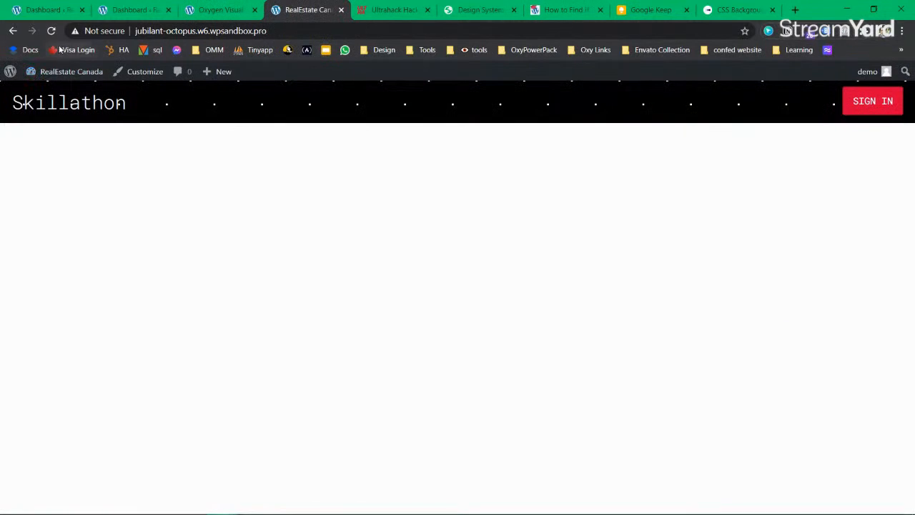
{"action": "key", "text": "F5"}
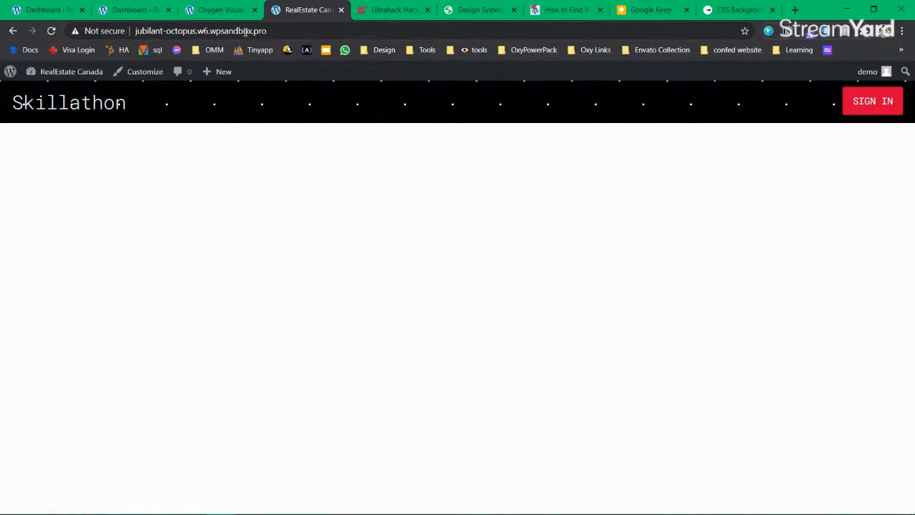
{"action": "left_click", "coordinate": [233, 11]}
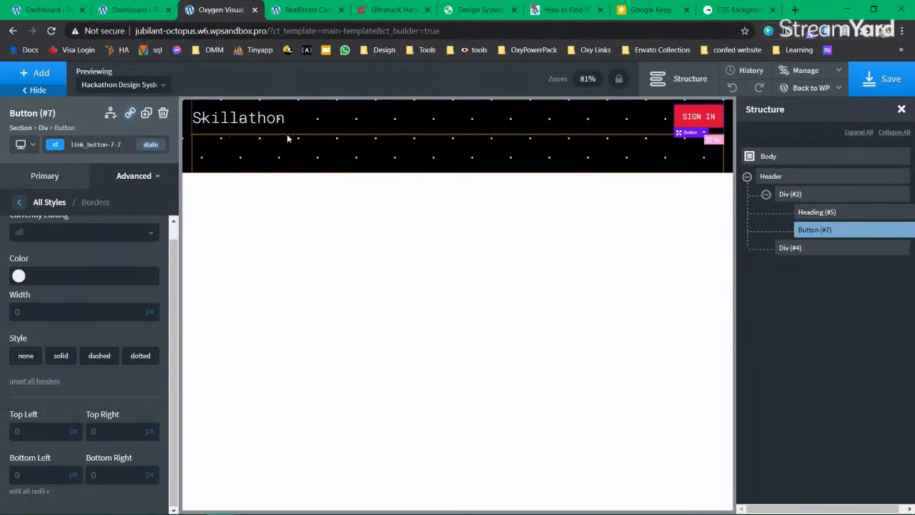
{"action": "left_click", "coordinate": [306, 11]}
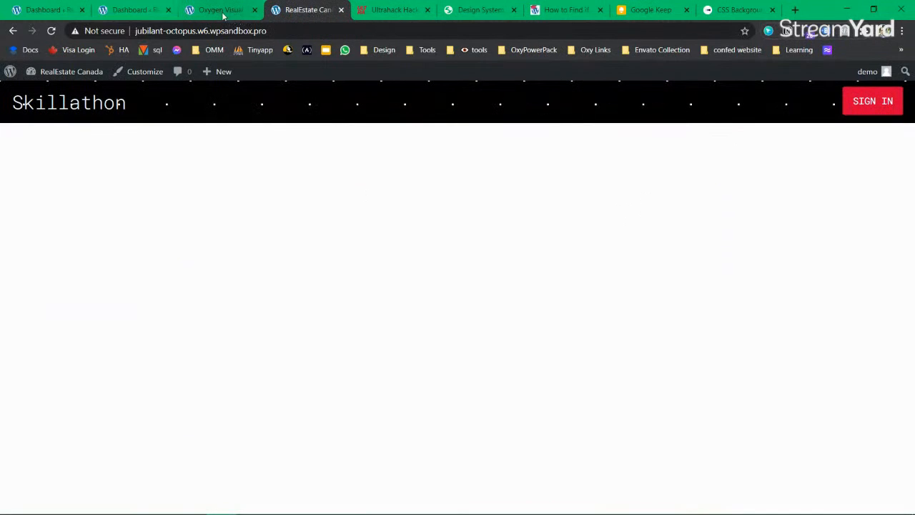
{"action": "left_click", "coordinate": [361, 11]}
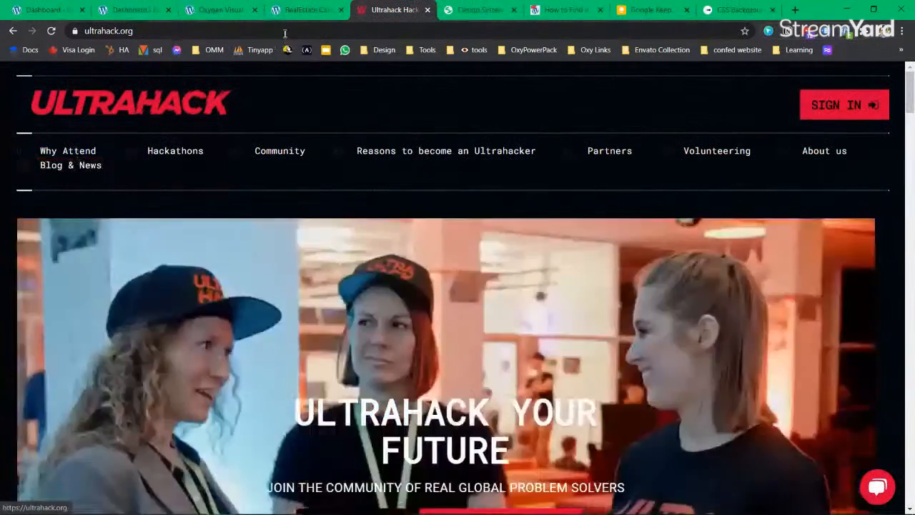
{"action": "left_click", "coordinate": [305, 10]}
{"action": "left_click", "coordinate": [218, 10]}
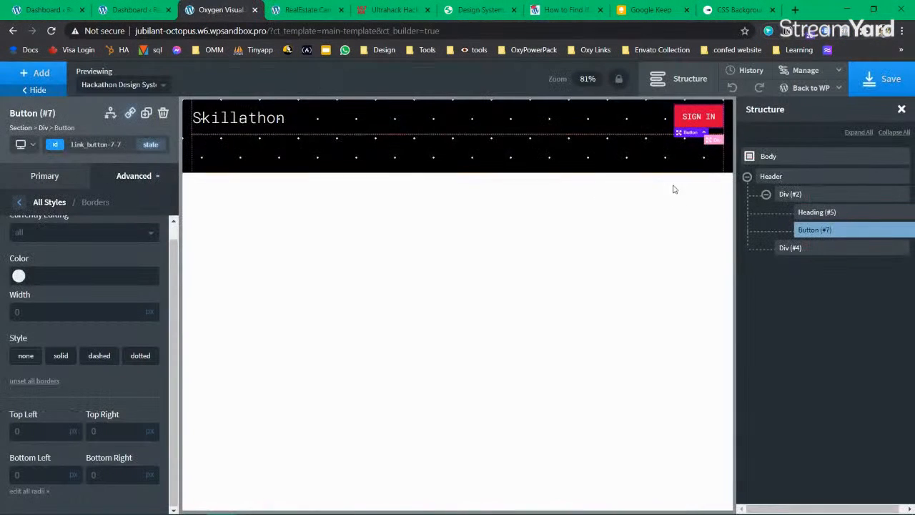
Rename the header div containing the Skillathon heading and SIGN IN button as topmenu.
{"action": "left_click", "coordinate": [792, 195]}
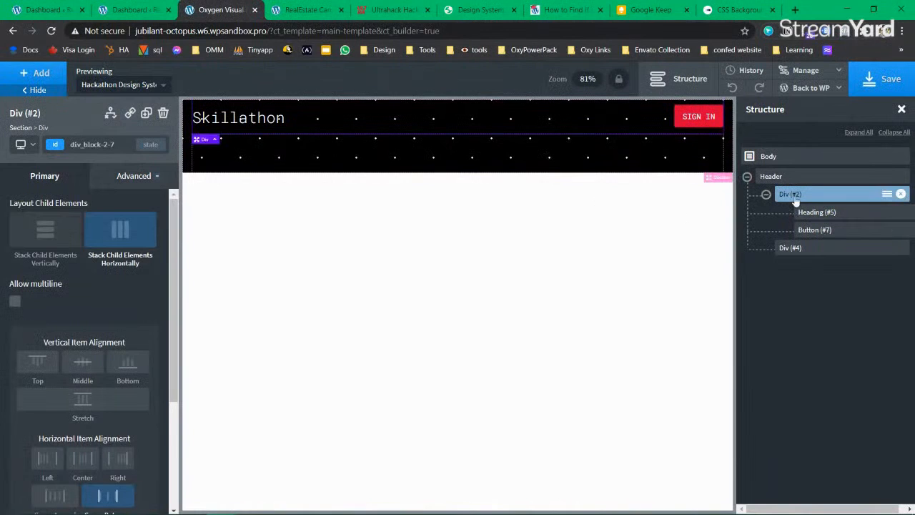
{"action": "left_click", "coordinate": [886, 195]}
{"action": "left_click", "coordinate": [888, 200]}
{"action": "left_click", "coordinate": [886, 196]}
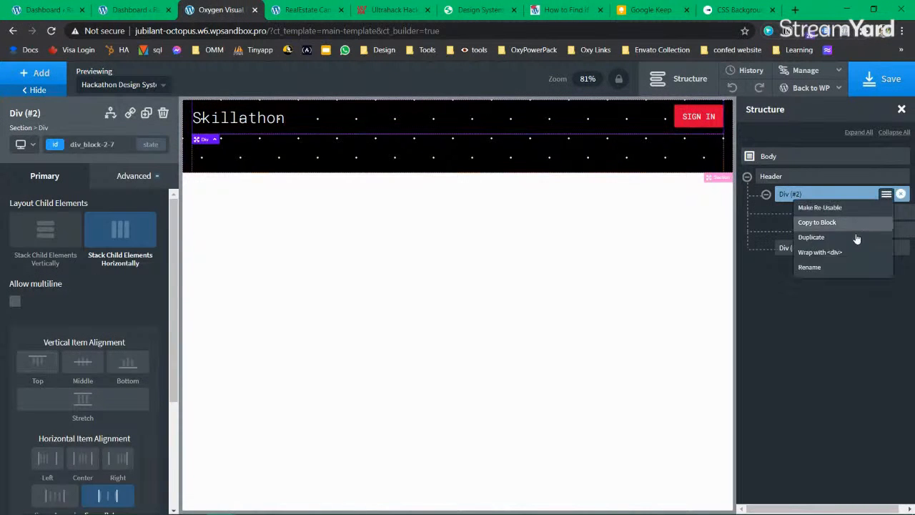
{"action": "left_click", "coordinate": [843, 268]}
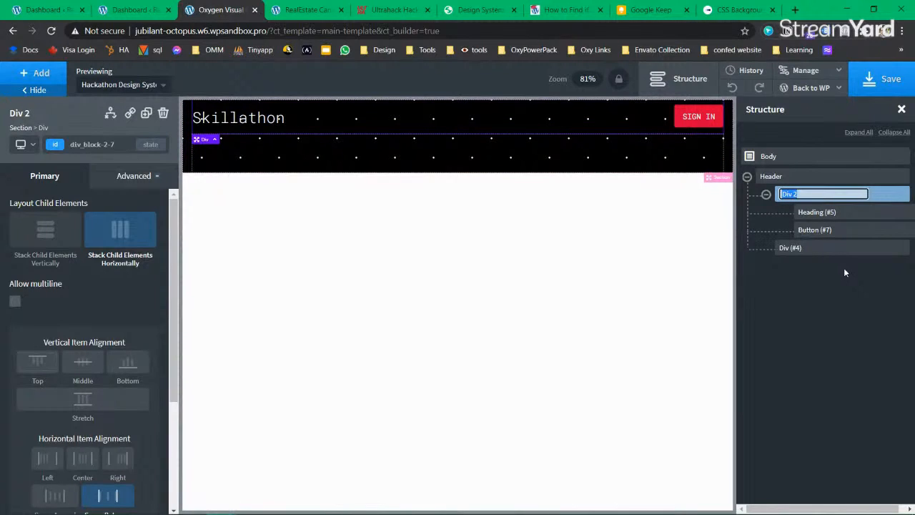
{"action": "type", "text": "topmenu"}
{"action": "key", "text": "Return"}
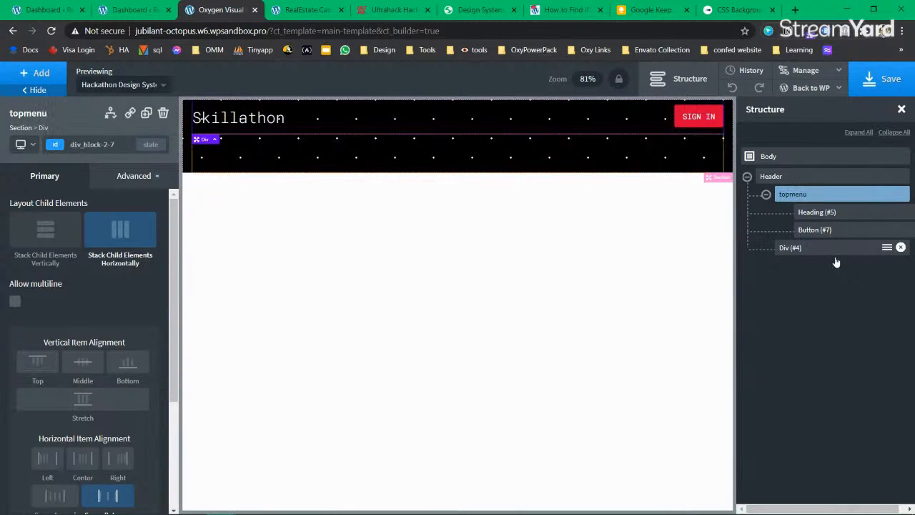
Rename the header's empty second div as secondmenu.
{"action": "left_click", "coordinate": [836, 250]}
{"action": "left_click", "coordinate": [887, 247]}
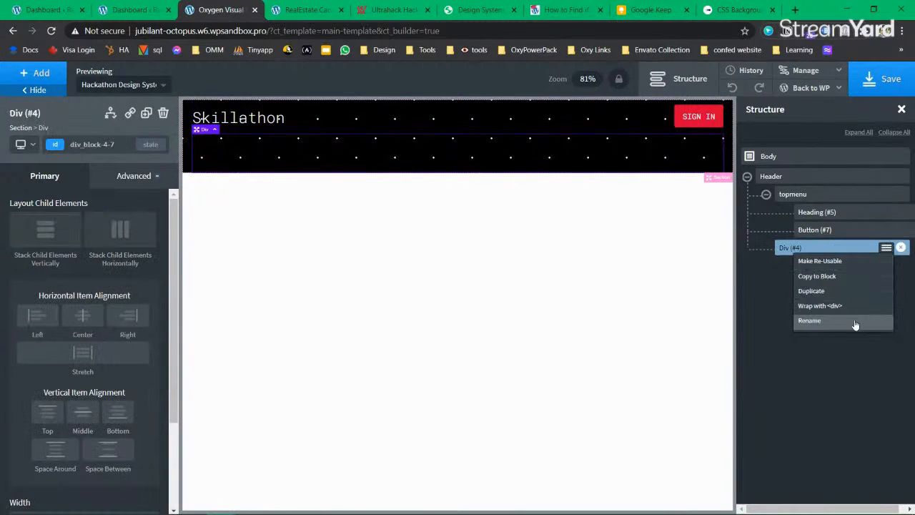
{"action": "left_click", "coordinate": [853, 320]}
{"action": "type", "text": "second"}
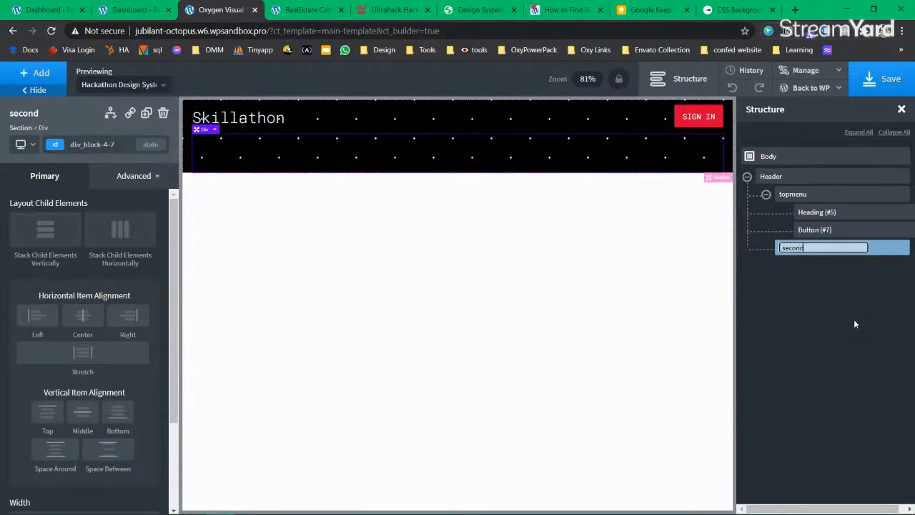
{"action": "type", "text": "menu"}
{"action": "key", "text": "Return"}
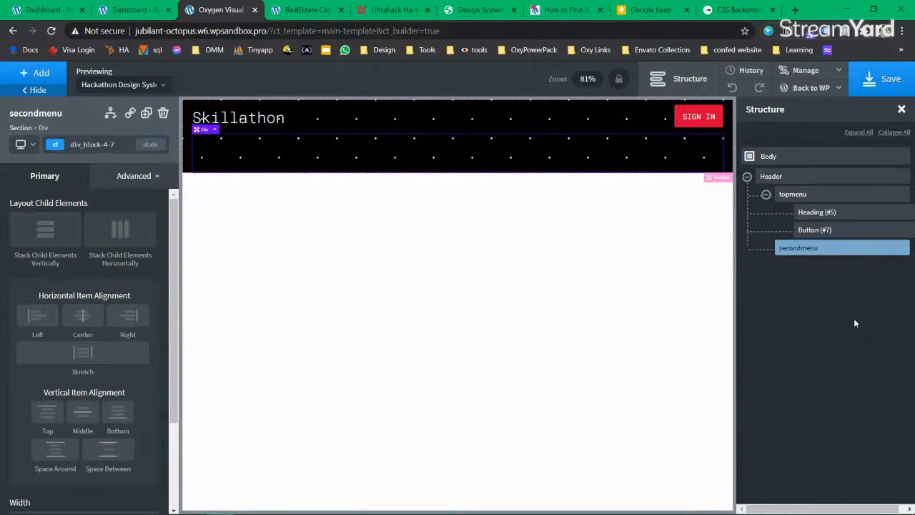
Collapse topmenu in the structure tree and add a Text Link element inside secondmenu.
{"action": "left_click", "coordinate": [765, 194]}
{"action": "left_click", "coordinate": [808, 195]}
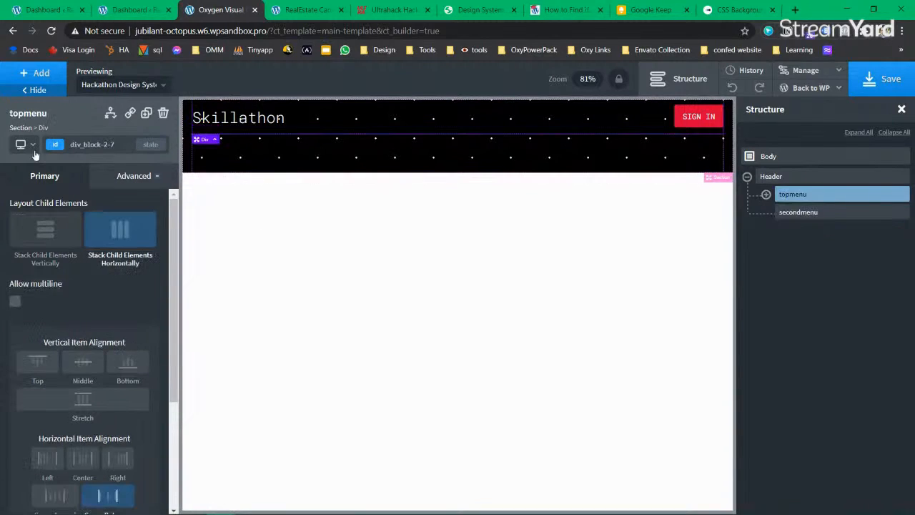
{"action": "left_click", "coordinate": [797, 212]}
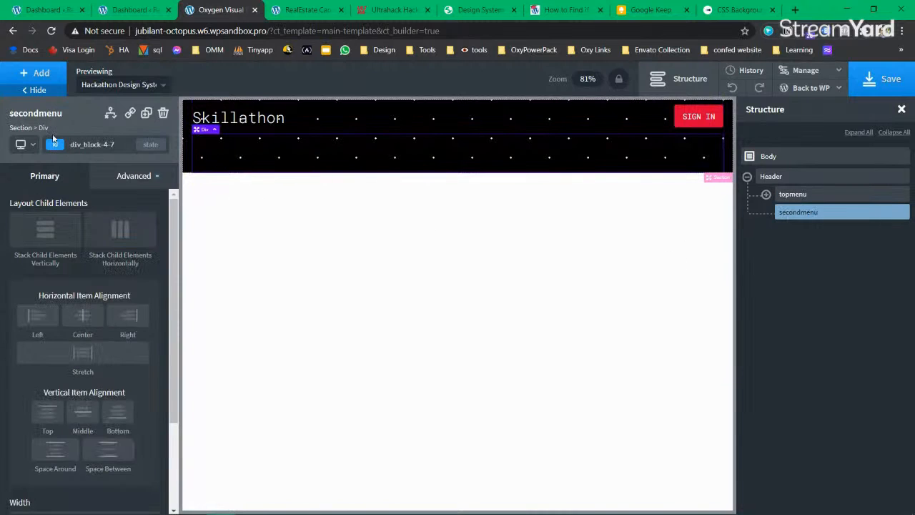
{"action": "left_click", "coordinate": [51, 83]}
{"action": "type", "text": "text"}
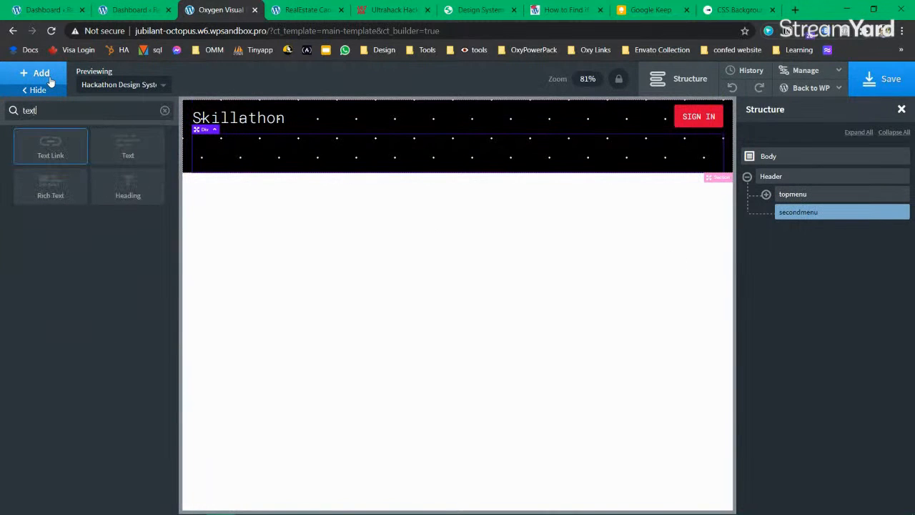
{"action": "left_click", "coordinate": [46, 156]}
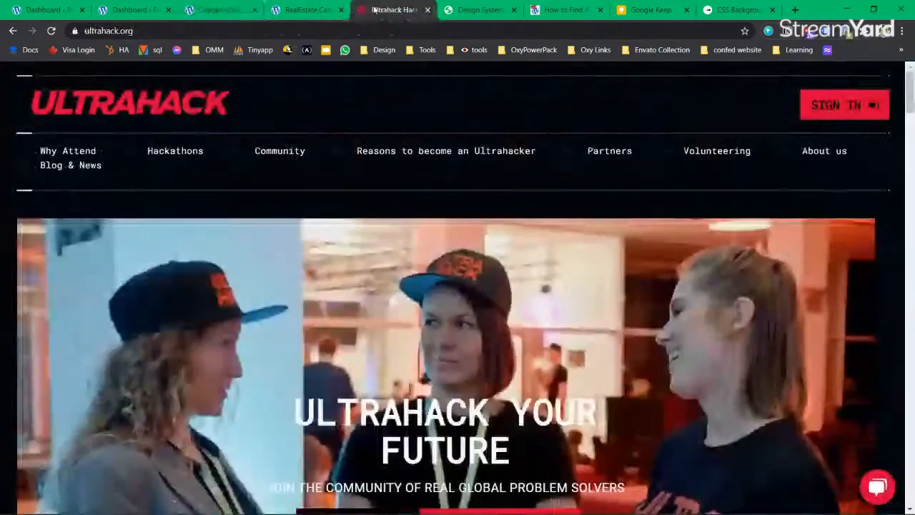
Move the Ultrahack site's browser tab directly beside the Oxygen editor tab and examine its navigation links.
{"action": "left_click_drag", "start_coordinate": [389, 9], "coordinate": [307, 10]}
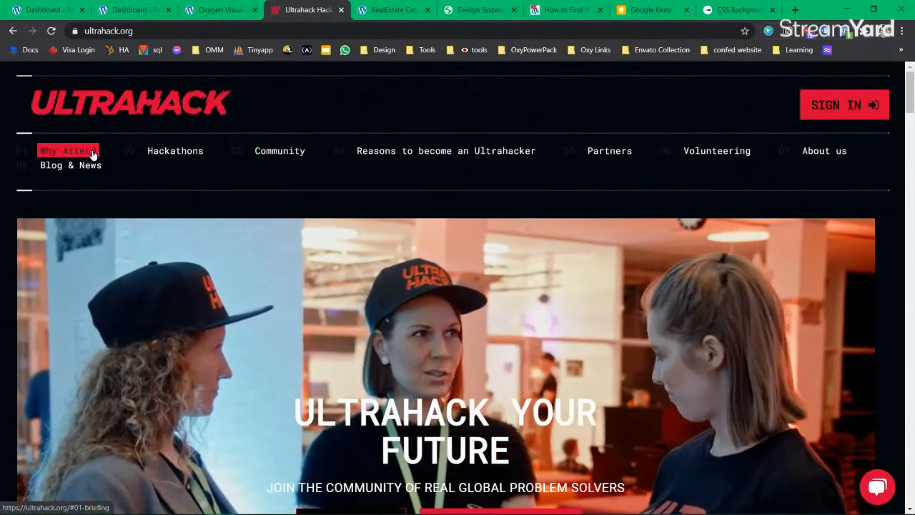
{"action": "left_click", "coordinate": [207, 16]}
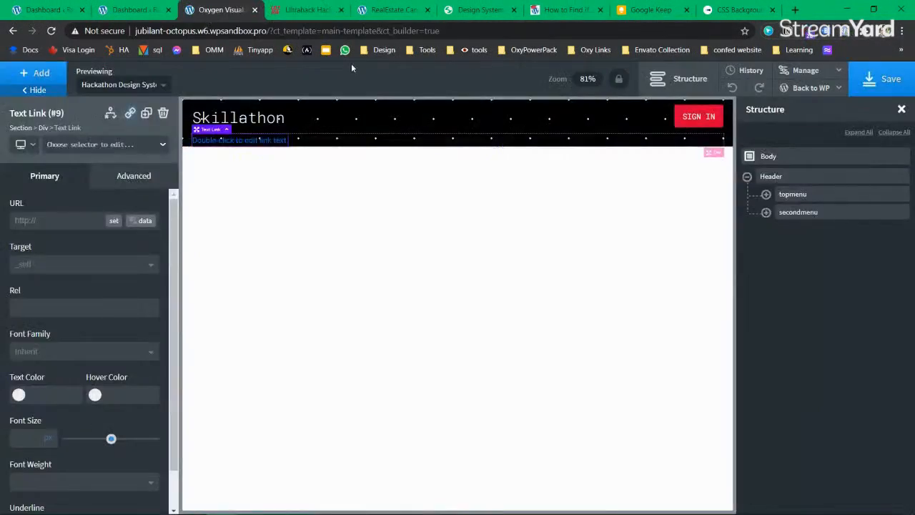
{"action": "left_click", "coordinate": [314, 13]}
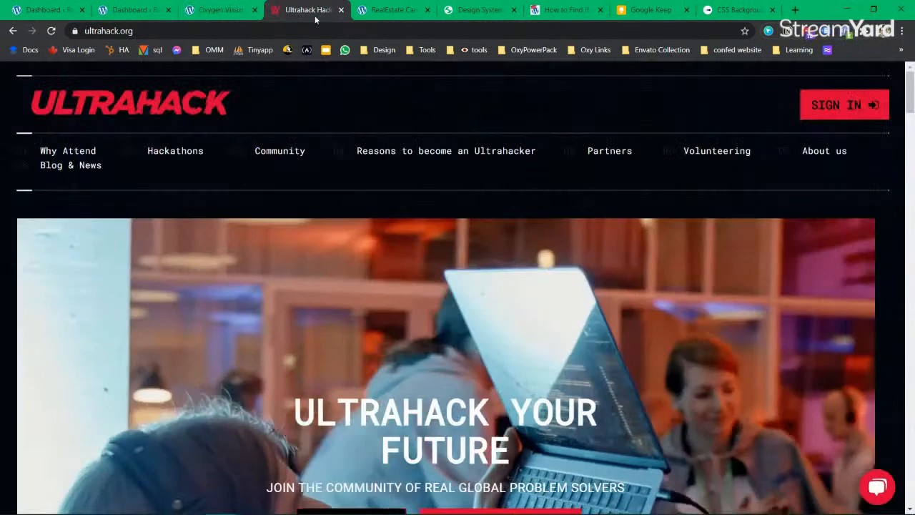
Return to the Oxygen editor and set the new text link's text color to the global white.
{"action": "left_click", "coordinate": [222, 18]}
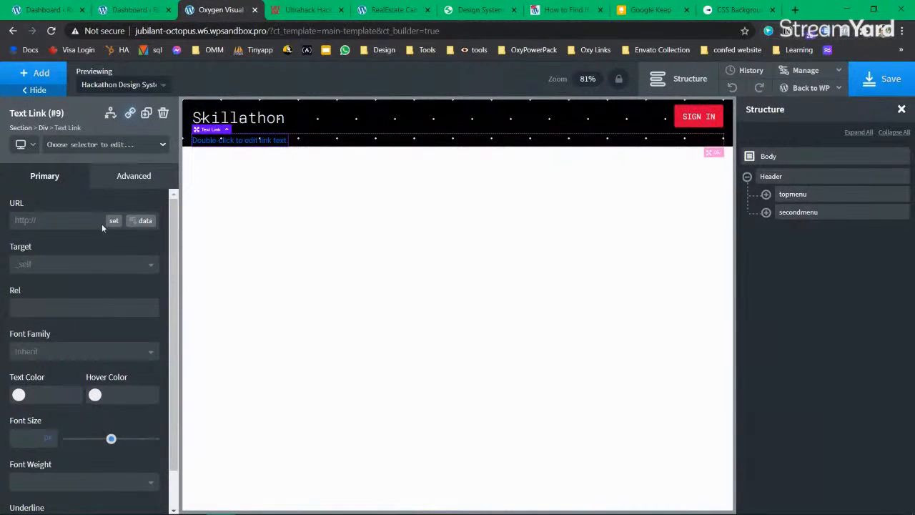
{"action": "left_click", "coordinate": [19, 394]}
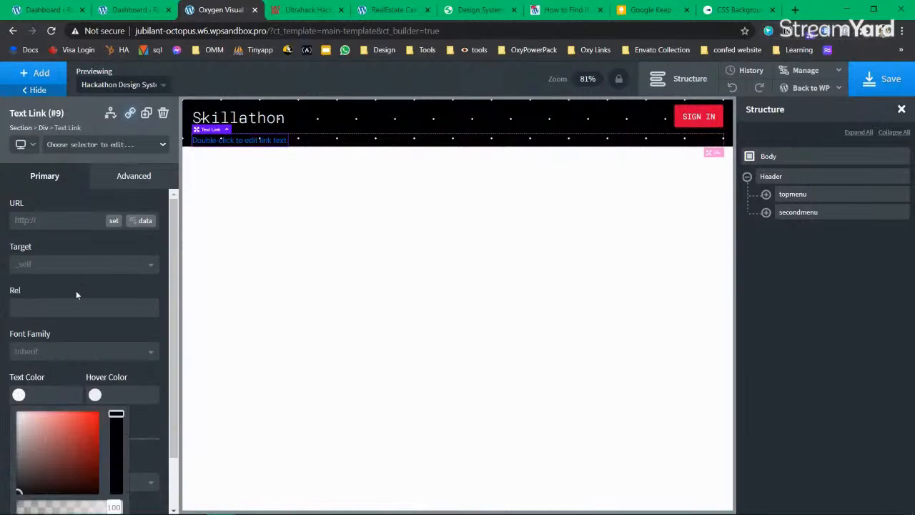
{"action": "left_click", "coordinate": [53, 483]}
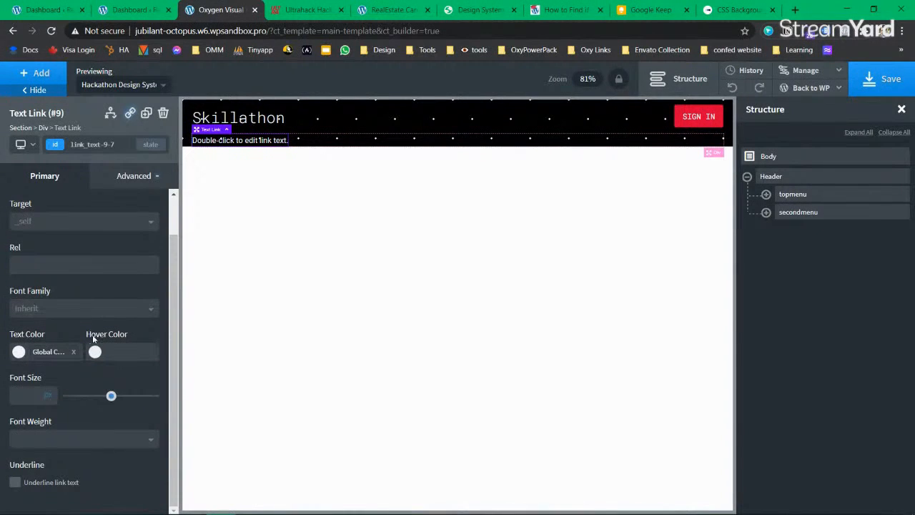
Set the text link's hover color to the global black.
{"action": "left_click", "coordinate": [300, 11]}
{"action": "left_click", "coordinate": [212, 15]}
{"action": "left_click", "coordinate": [97, 351]}
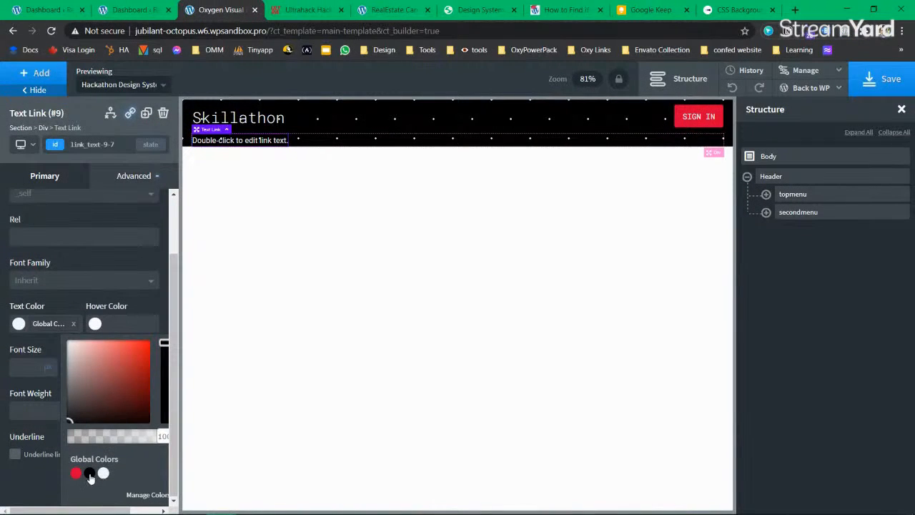
{"action": "left_click", "coordinate": [89, 472]}
{"action": "left_click", "coordinate": [87, 288]}
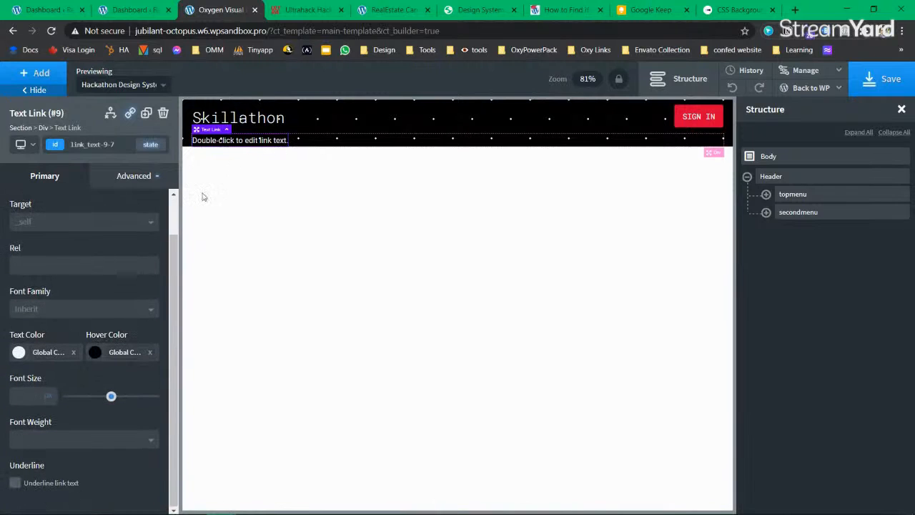
Expand secondmenu in the structure tree and set its text link's font family to Display (Roboto Mono).
{"action": "left_click", "coordinate": [766, 212]}
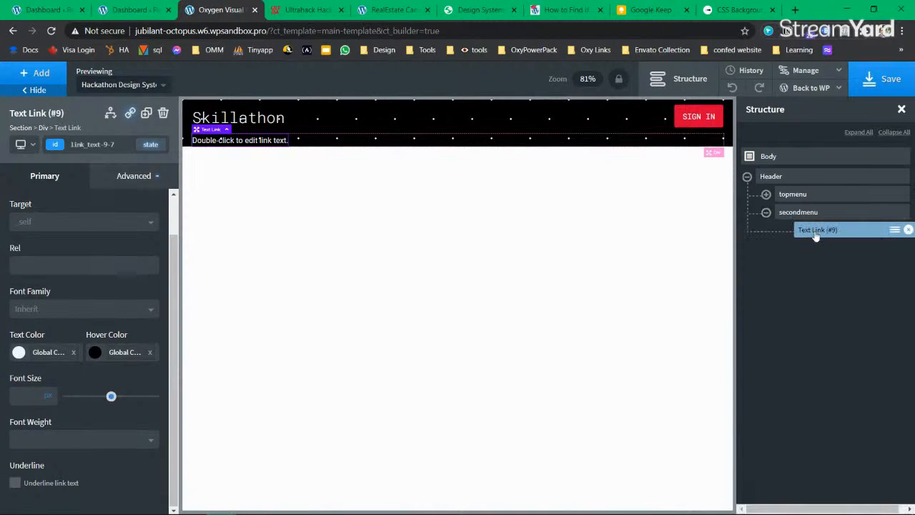
{"action": "left_click", "coordinate": [63, 308]}
{"action": "type", "text": "mono"}
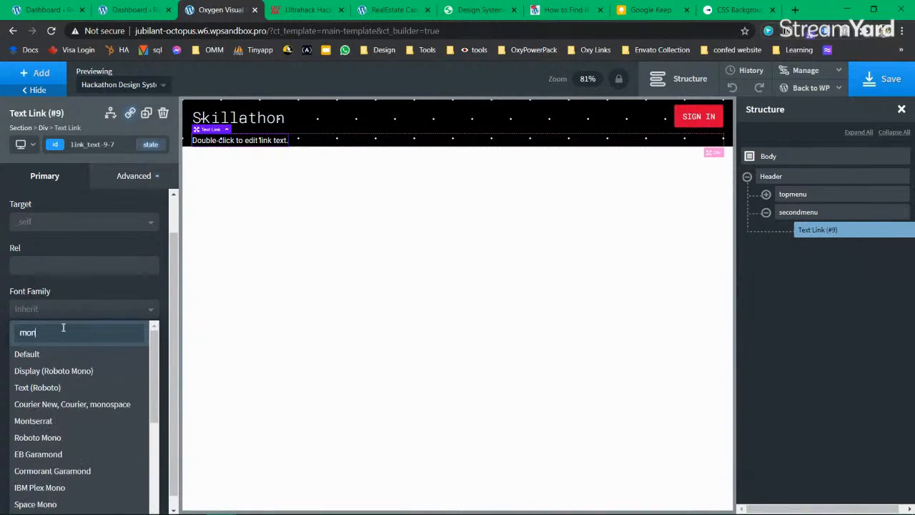
{"action": "left_click", "coordinate": [93, 371]}
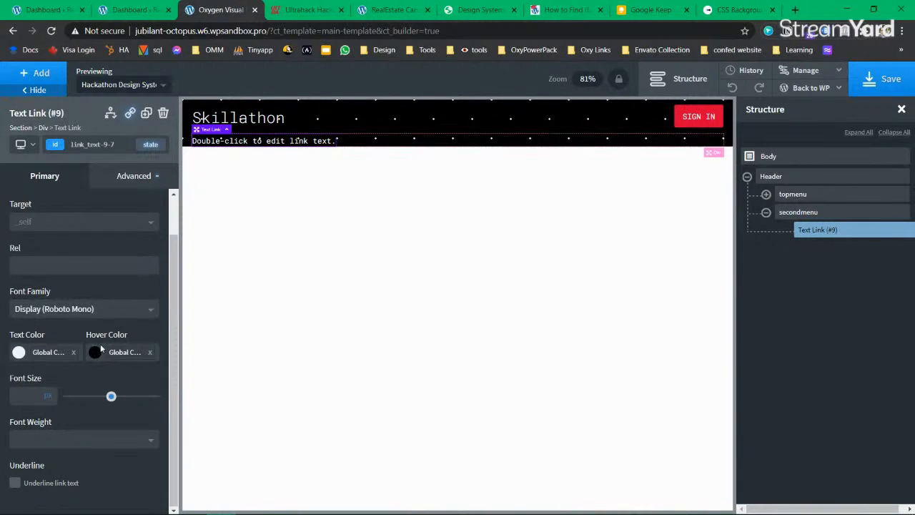
Give the text link's hover state the global uhred background color, and return to editing its default state.
{"action": "scroll", "coordinate": [79, 279], "scroll_direction": "up", "scroll_amount": 1}
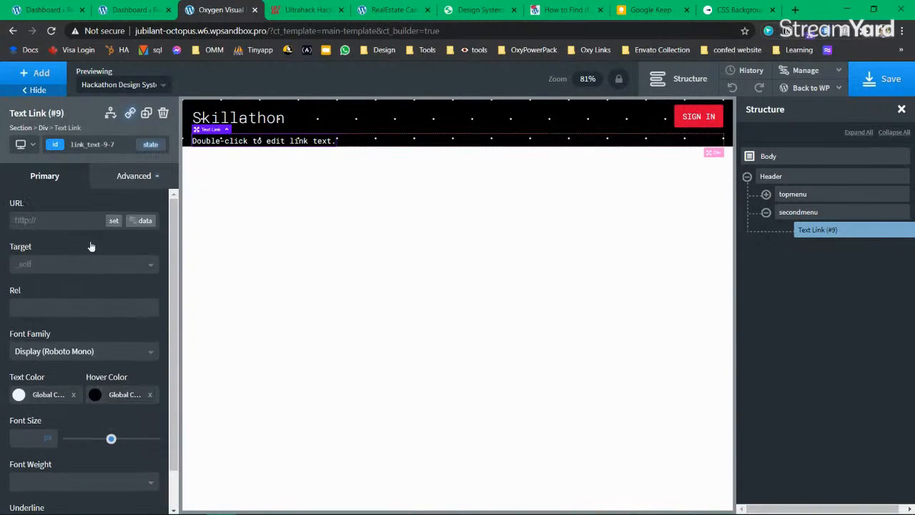
{"action": "left_click", "coordinate": [150, 144]}
{"action": "left_click", "coordinate": [21, 183]}
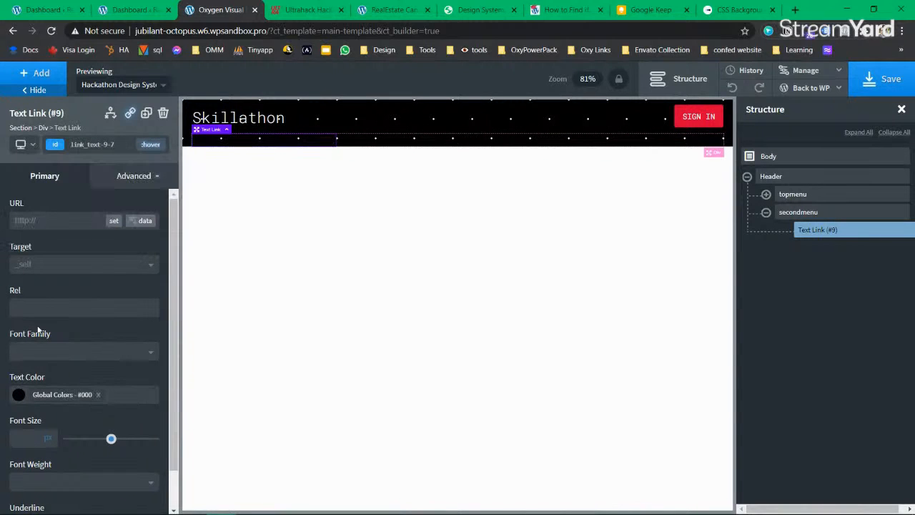
{"action": "scroll", "coordinate": [65, 309], "scroll_direction": "down", "scroll_amount": 1}
{"action": "scroll", "coordinate": [65, 308], "scroll_direction": "up", "scroll_amount": 1}
{"action": "left_click", "coordinate": [134, 178]}
{"action": "left_click", "coordinate": [43, 210]}
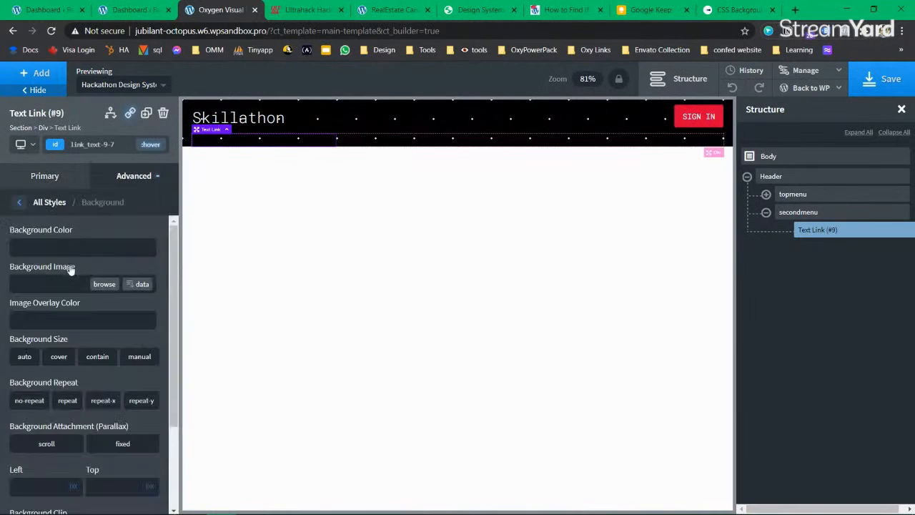
{"action": "left_click", "coordinate": [19, 248]}
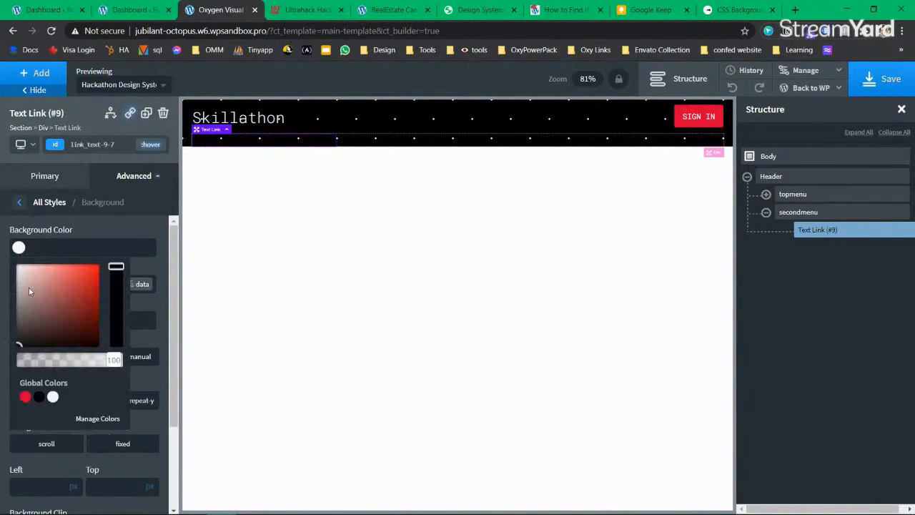
{"action": "left_click", "coordinate": [25, 396]}
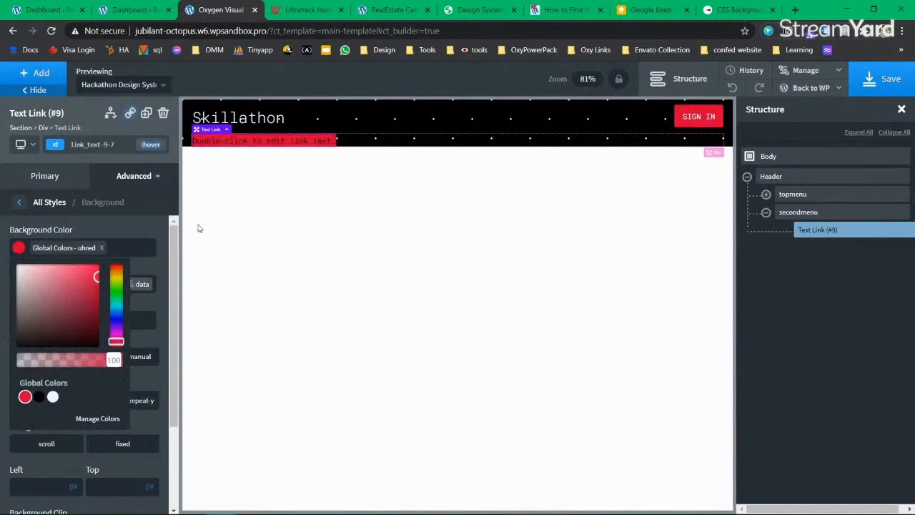
{"action": "left_click", "coordinate": [19, 249]}
{"action": "left_click", "coordinate": [60, 177]}
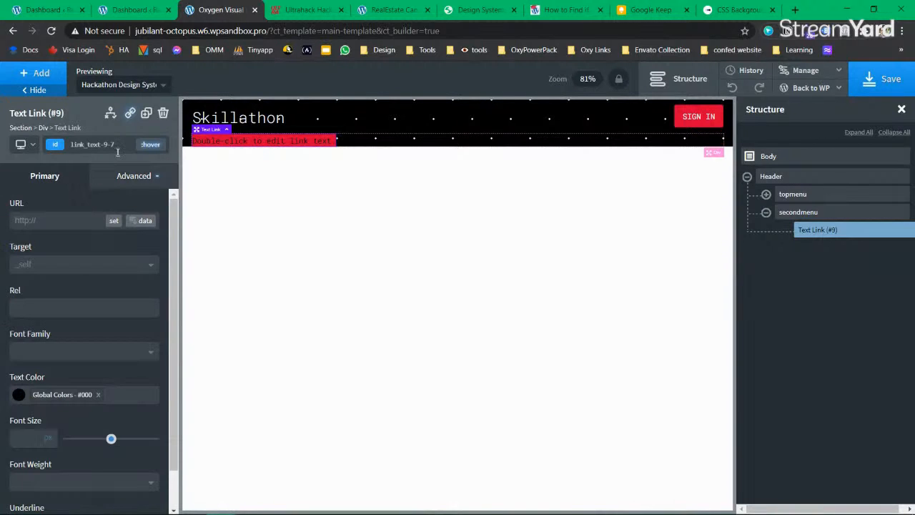
{"action": "left_click", "coordinate": [150, 144]}
{"action": "left_click", "coordinate": [57, 166]}
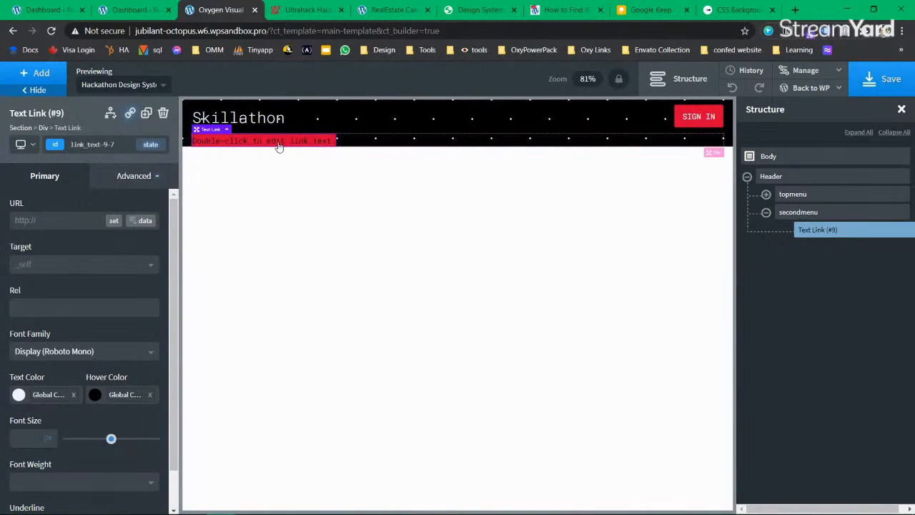
Compare the text link with the Ultrahack site's navigation and change its text to Why Attend.
{"action": "left_click", "coordinate": [300, 10]}
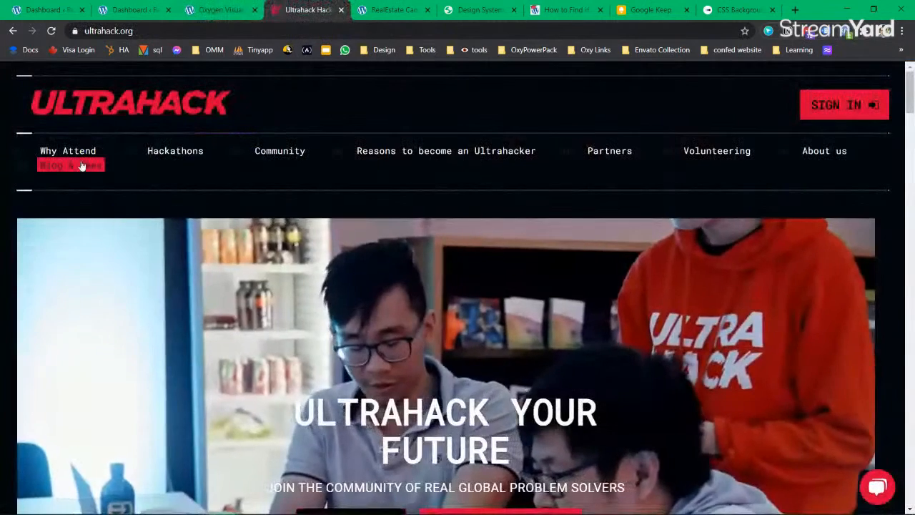
{"action": "left_click", "coordinate": [211, 10]}
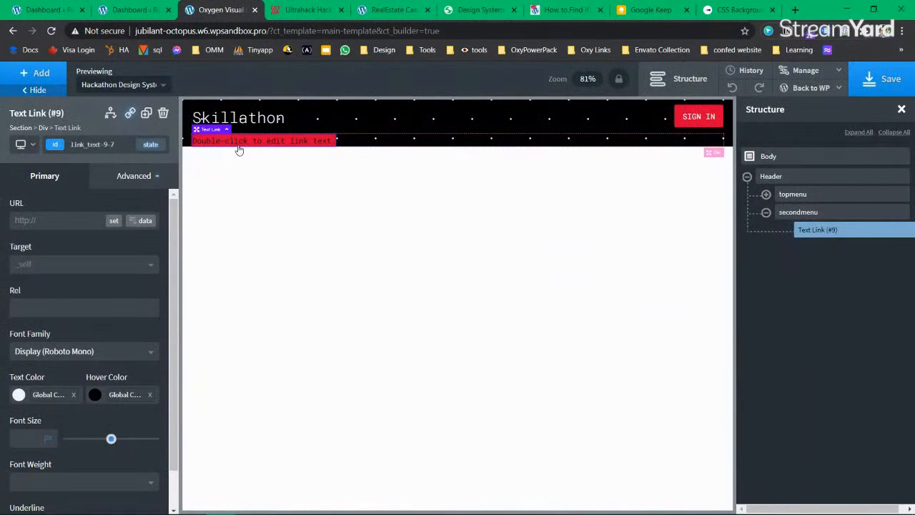
{"action": "left_click", "coordinate": [303, 11]}
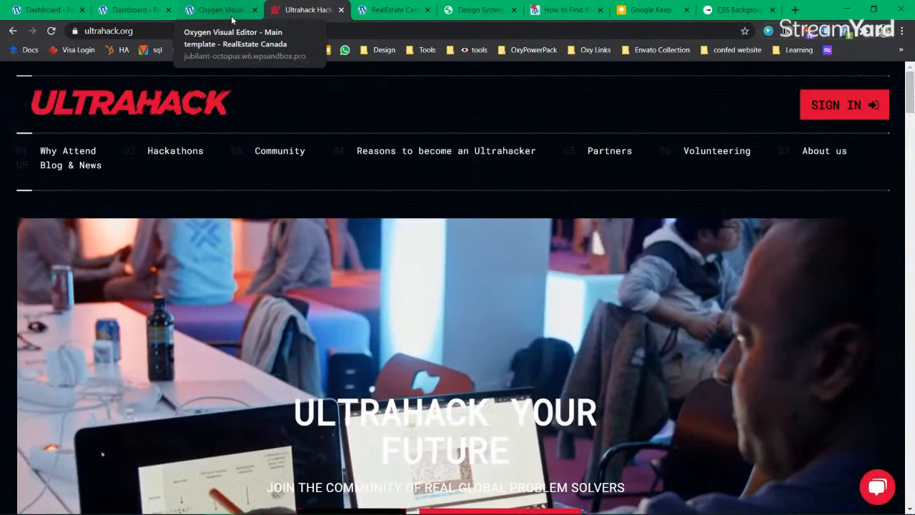
{"action": "left_click", "coordinate": [231, 20]}
{"action": "double_click", "coordinate": [257, 141]}
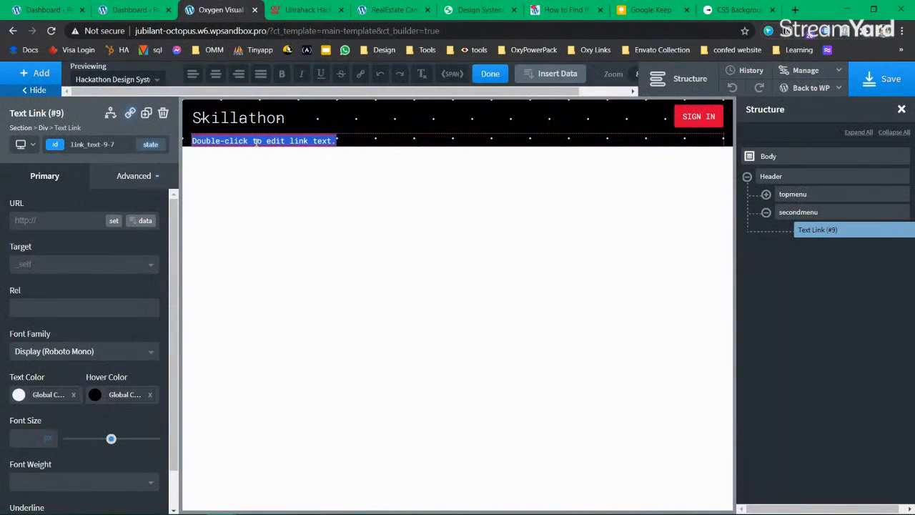
{"action": "type", "text": "Why Attend"}
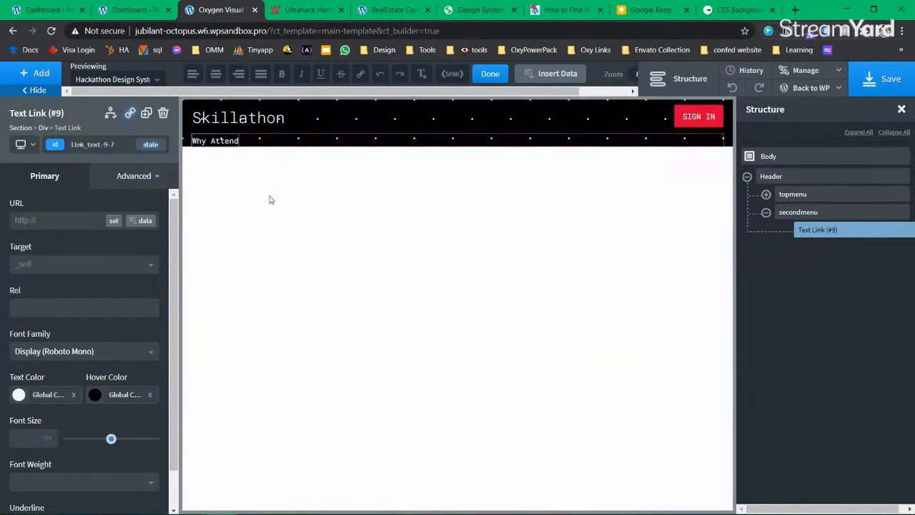
{"action": "key", "text": "Escape"}
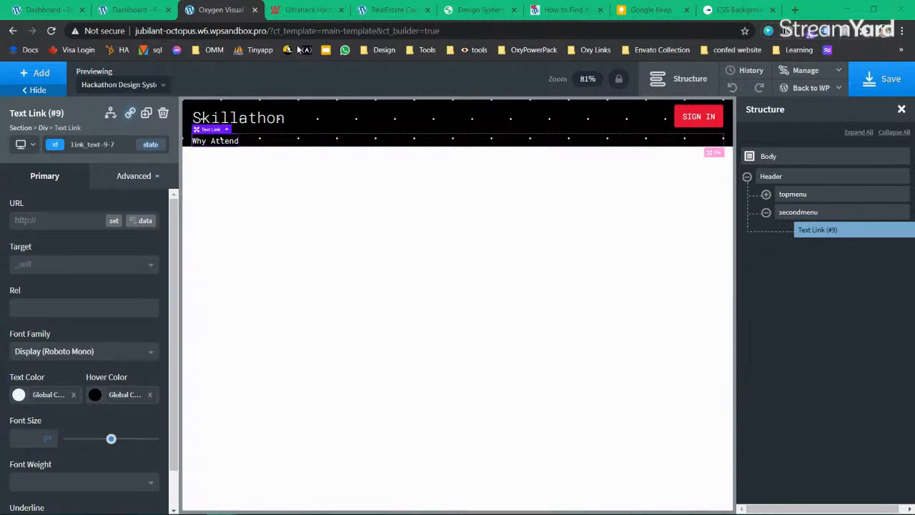
Switch to the Ultrahack site and open a blank Notepad window over it.
{"action": "left_click", "coordinate": [307, 10]}
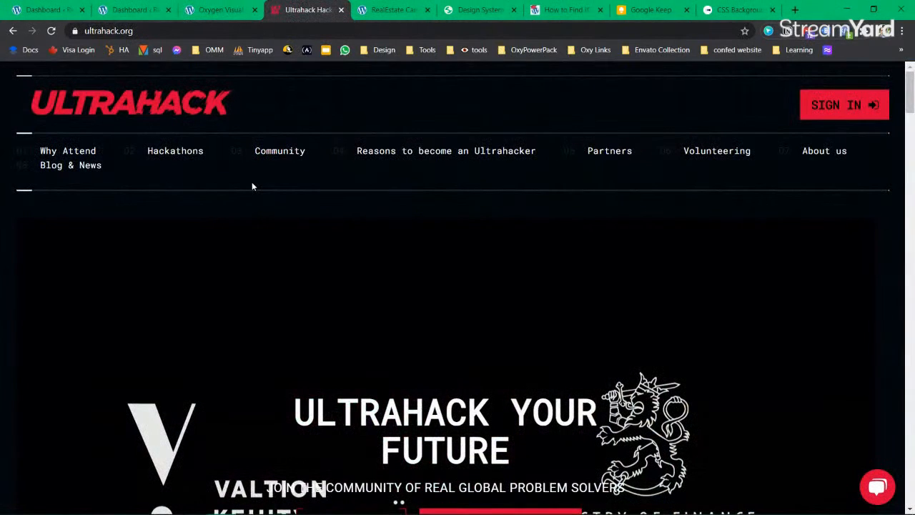
{"action": "key", "text": "super+r"}
{"action": "type", "text": "notepad"}
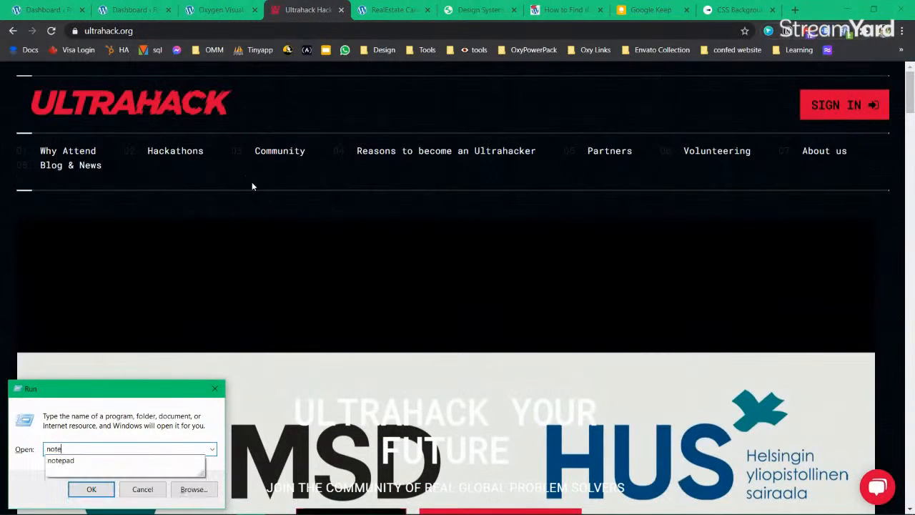
{"action": "key", "text": "Return"}
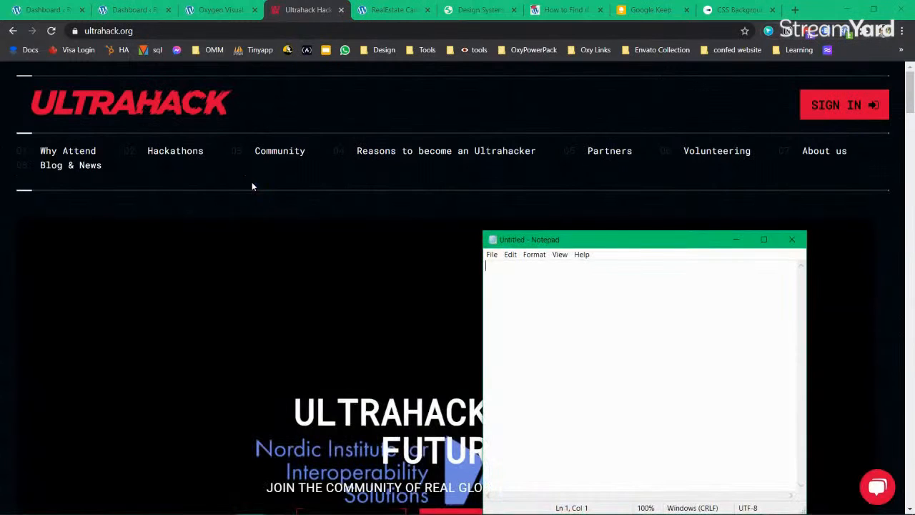
List the menu labels hackathons, Community, reasons and partners on separate lines in Notepad.
{"action": "type", "text": "W"}
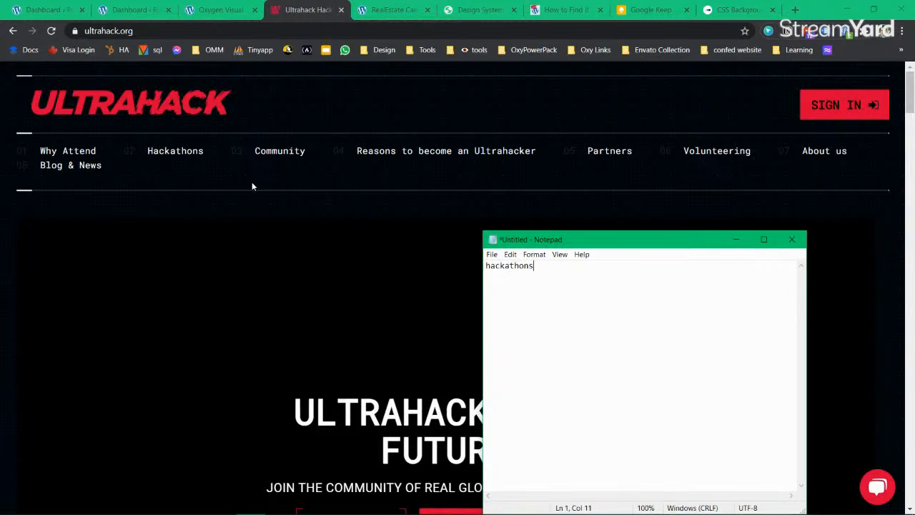
{"action": "type", "text": "ty"}
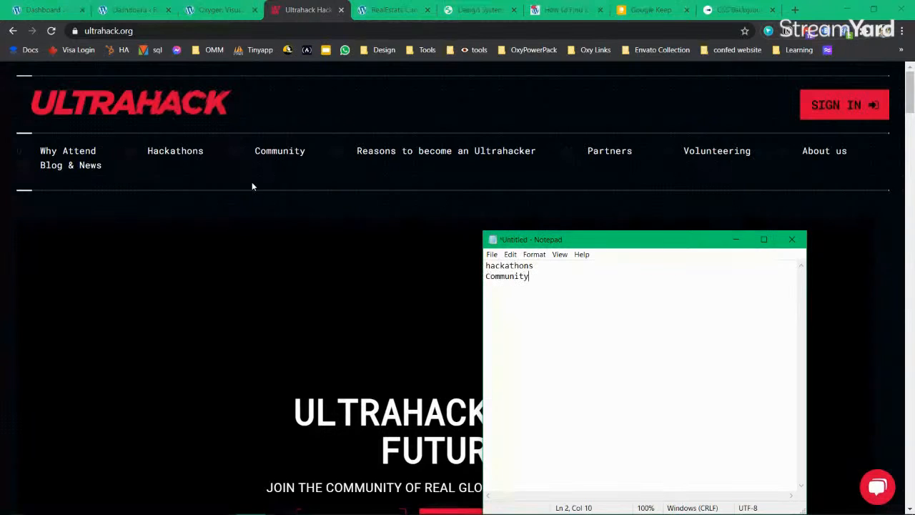
{"action": "type", "text": "reasons"}
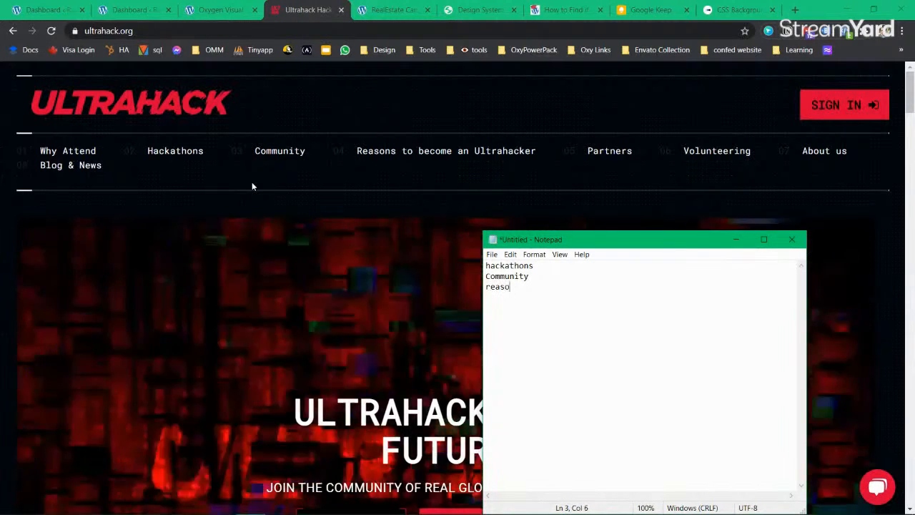
{"action": "key", "text": "Return"}
{"action": "type", "text": "partners"}
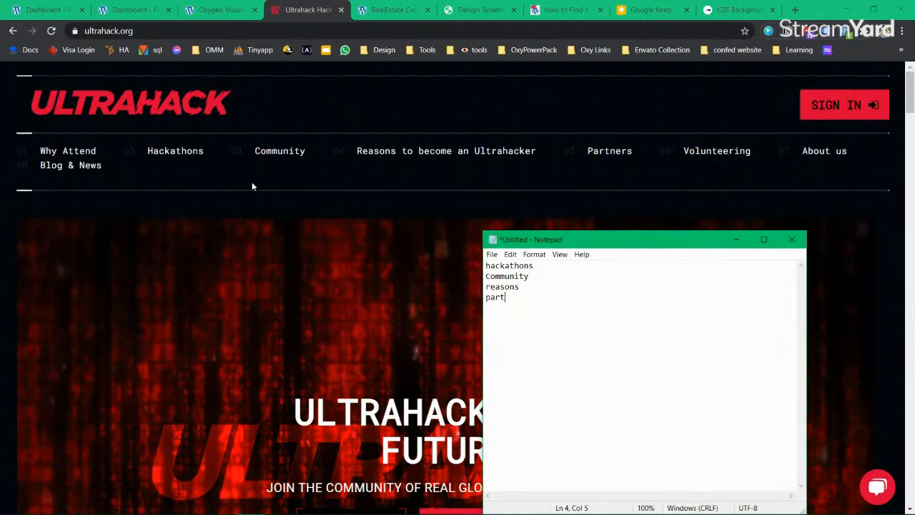
Add Volunteers and About US as two further lines of the Notepad menu list.
{"action": "key", "text": "Return"}
{"action": "type", "text": "VOlu"}
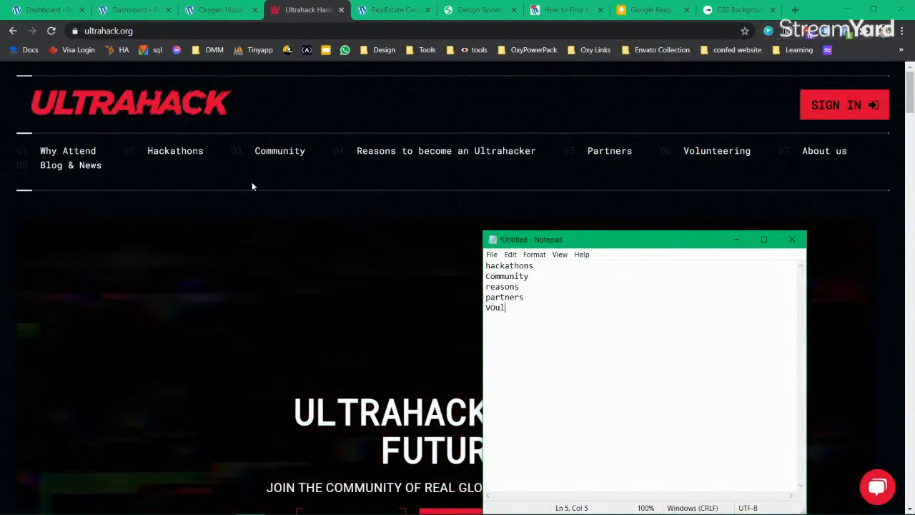
{"action": "key", "text": "BackSpace"}
{"action": "key", "text": "BackSpace"}
{"action": "key", "text": "BackSpace"}
{"action": "type", "text": "ol"}
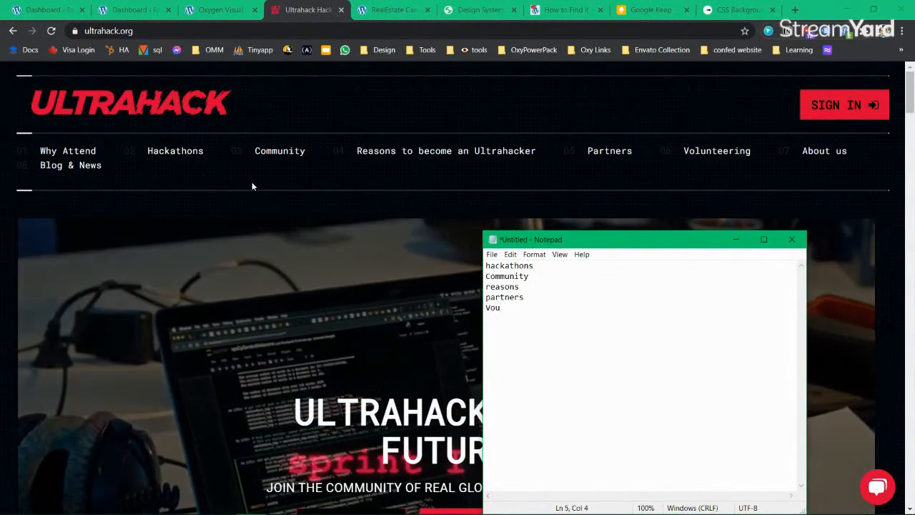
{"action": "type", "text": "unteers"}
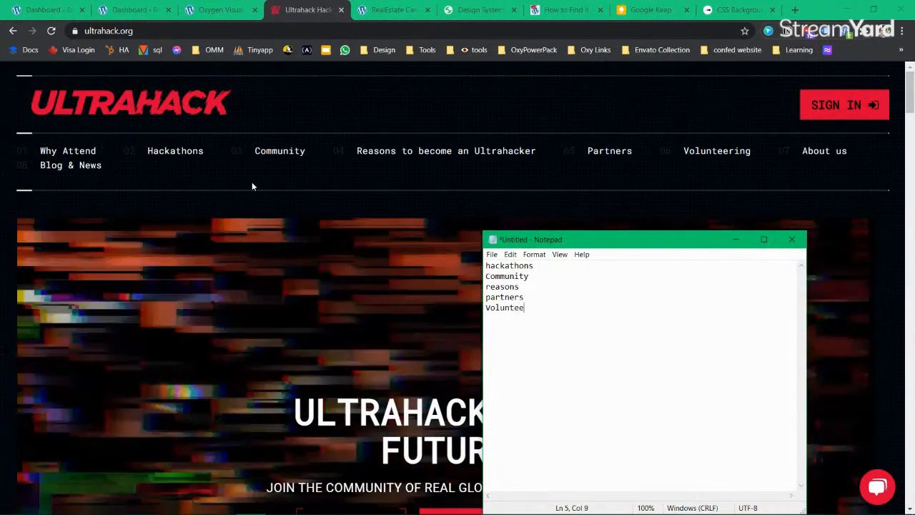
{"action": "key", "text": "Return"}
{"action": "type", "text": "Abouts"}
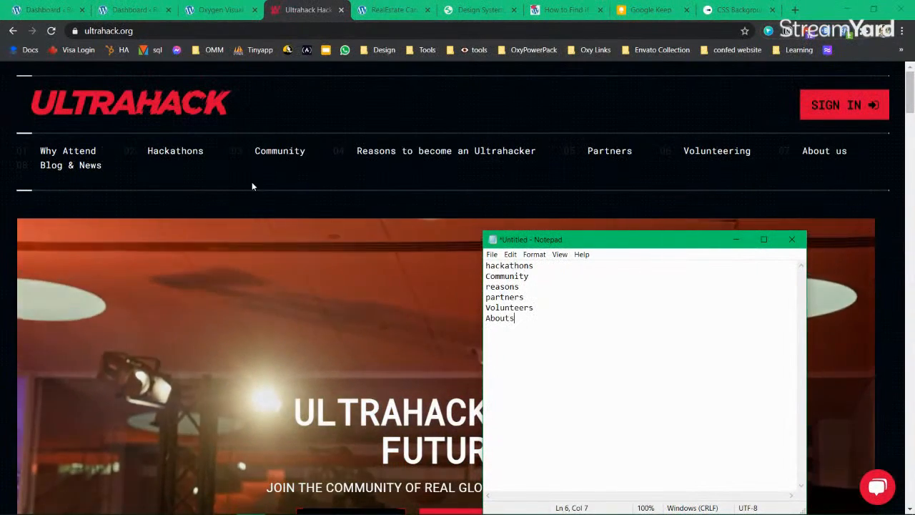
{"action": "key", "text": "BackSpace"}
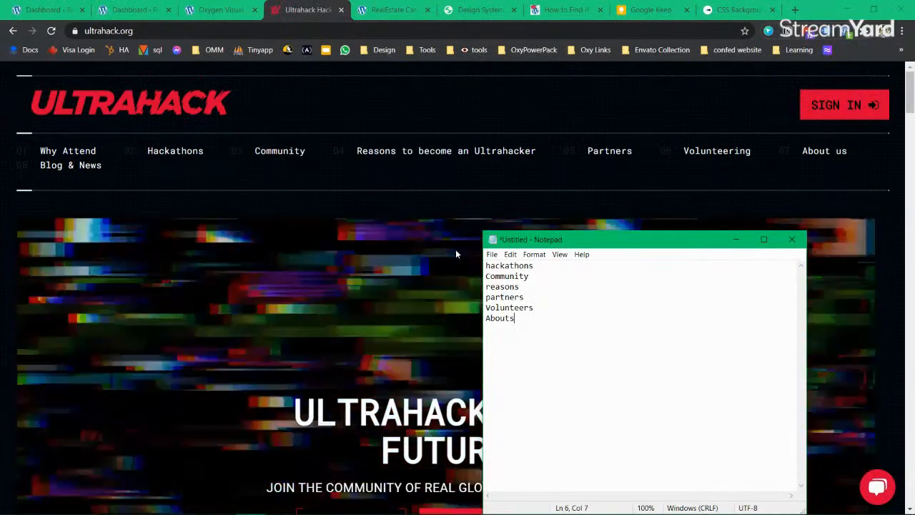
{"action": "type", "text": "Ua"}
{"action": "key", "text": "BackSpace"}
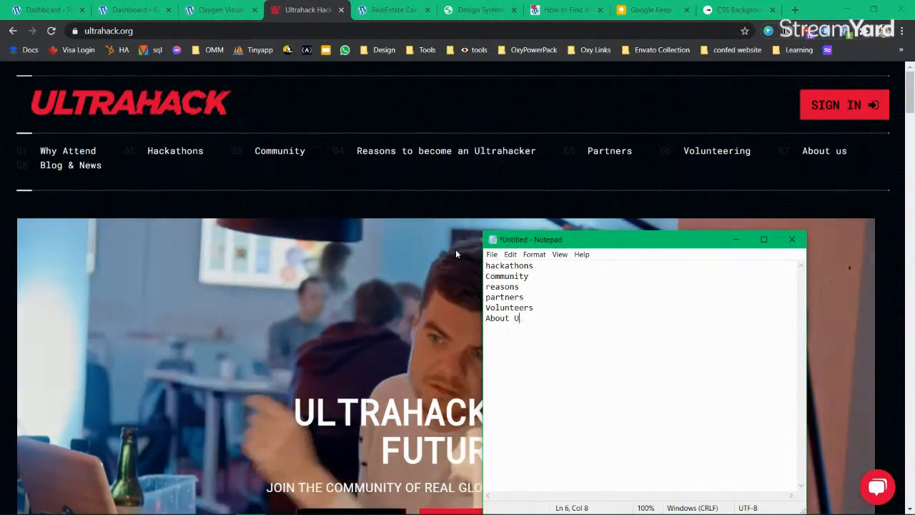
{"action": "type", "text": "S"}
Pin the Notepad window on top of other windows and shrink it to fit compactly around the menu list.
{"action": "mouse_move", "coordinate": [793, 510]}
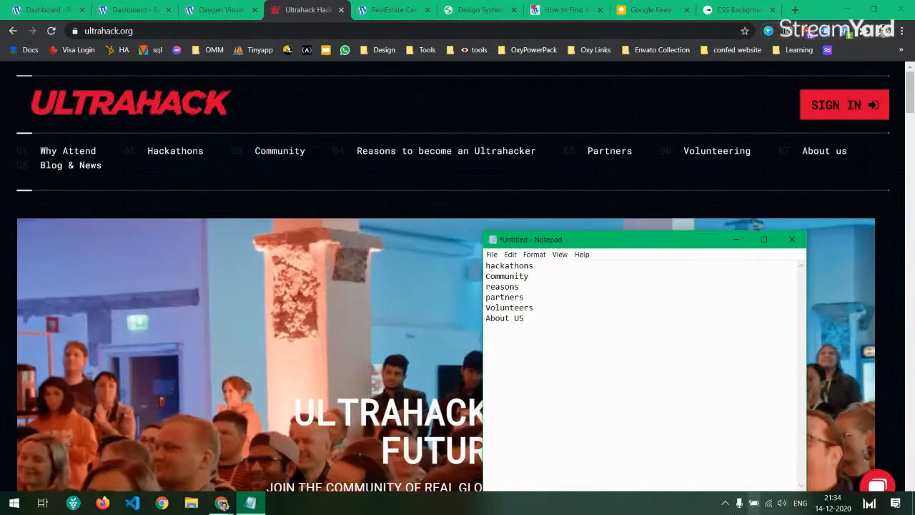
{"action": "left_click", "coordinate": [726, 505]}
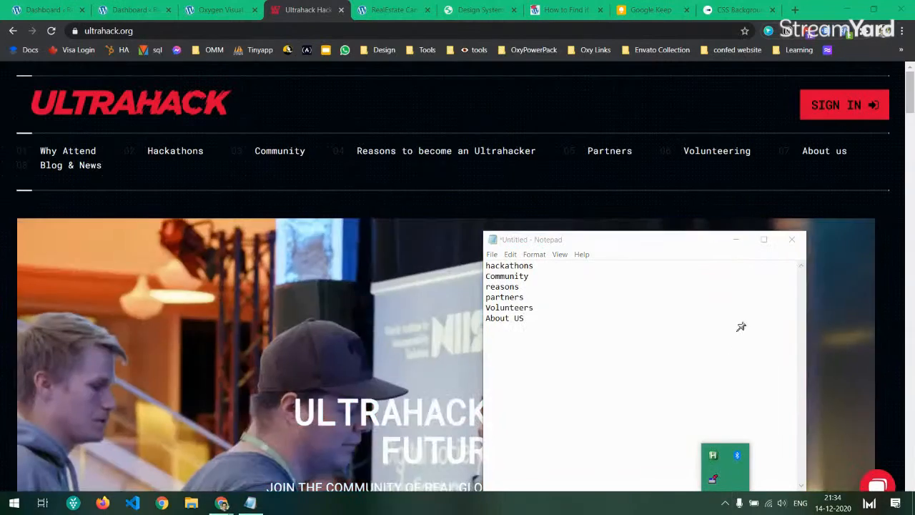
{"action": "left_click", "coordinate": [727, 248]}
{"action": "left_click_drag", "start_coordinate": [726, 248], "coordinate": [819, 254]}
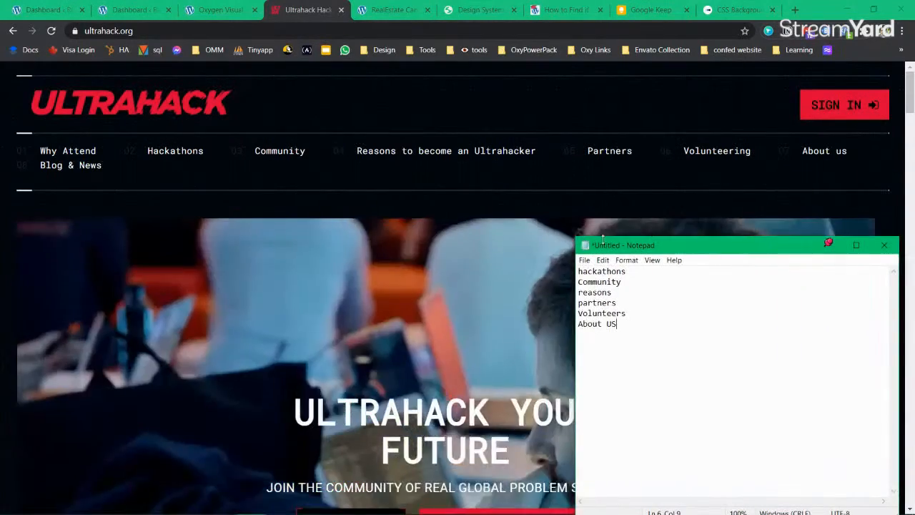
{"action": "left_click_drag", "start_coordinate": [574, 235], "coordinate": [786, 372]}
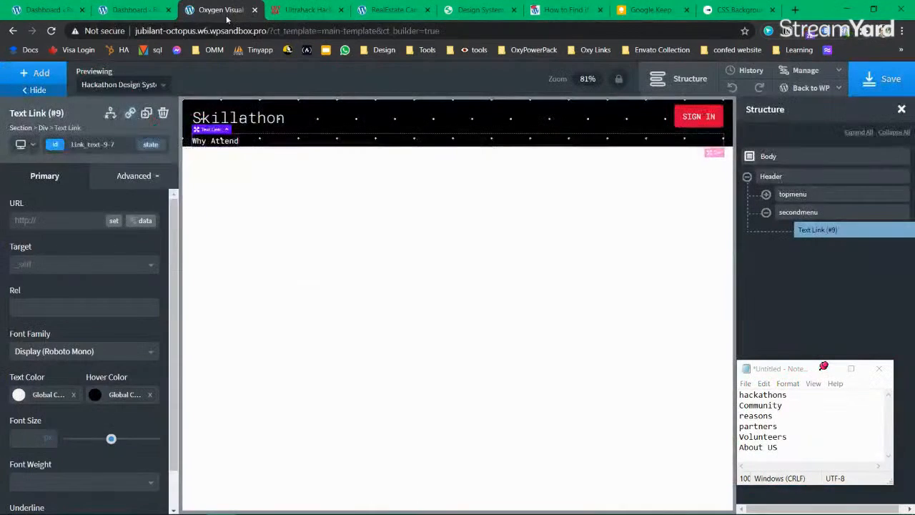
Return to the Oxygen editor and duplicate the Why Attend text link five times inside secondmenu.
{"action": "left_click", "coordinate": [228, 9]}
{"action": "left_click", "coordinate": [146, 114]}
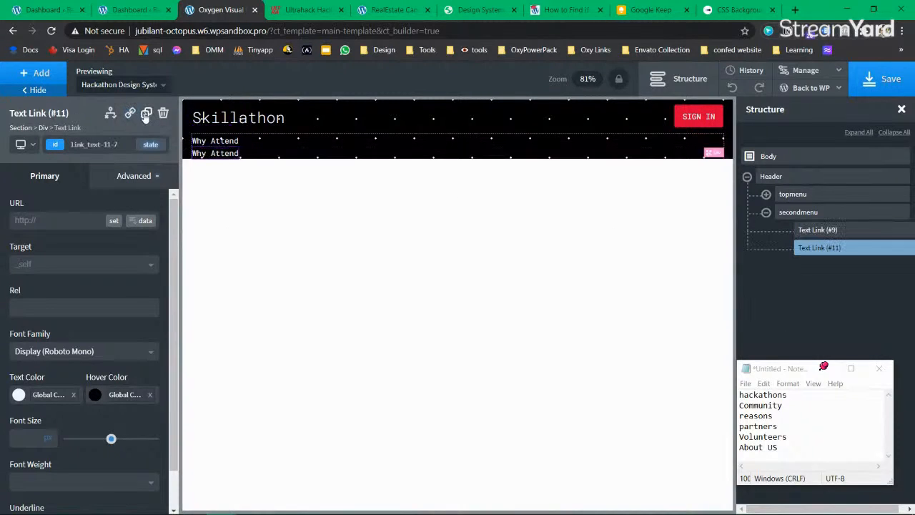
{"action": "left_click", "coordinate": [146, 114]}
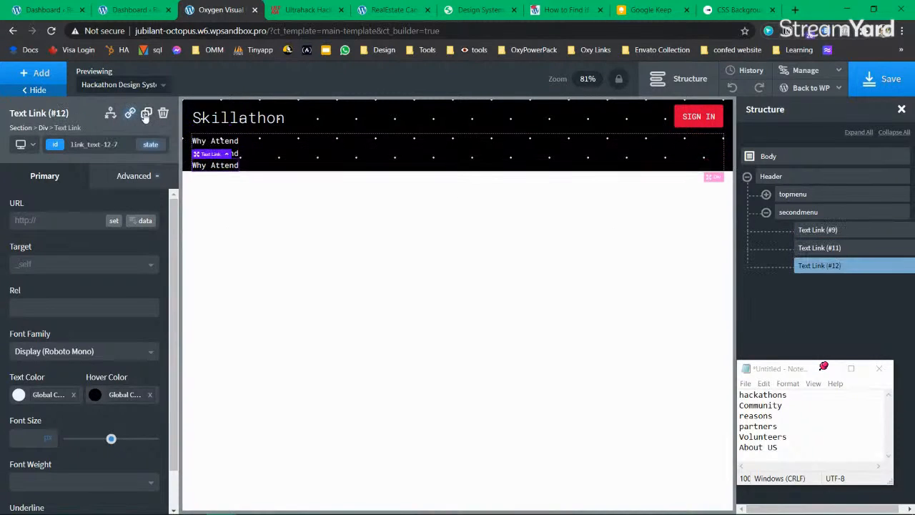
{"action": "left_click", "coordinate": [146, 114]}
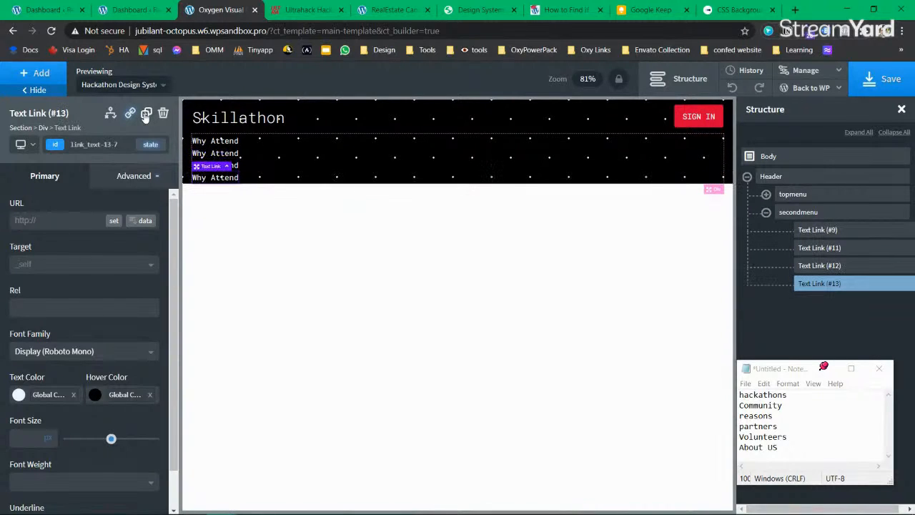
{"action": "left_click", "coordinate": [145, 114]}
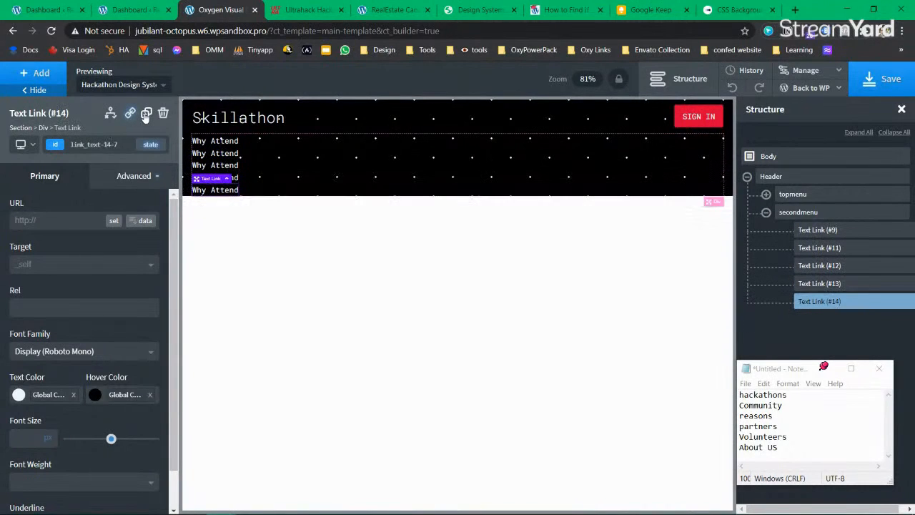
{"action": "left_click", "coordinate": [145, 114]}
Lay out the secondmenu div's links horizontally with Space Between as the horizontal item alignment.
{"action": "left_click", "coordinate": [813, 213]}
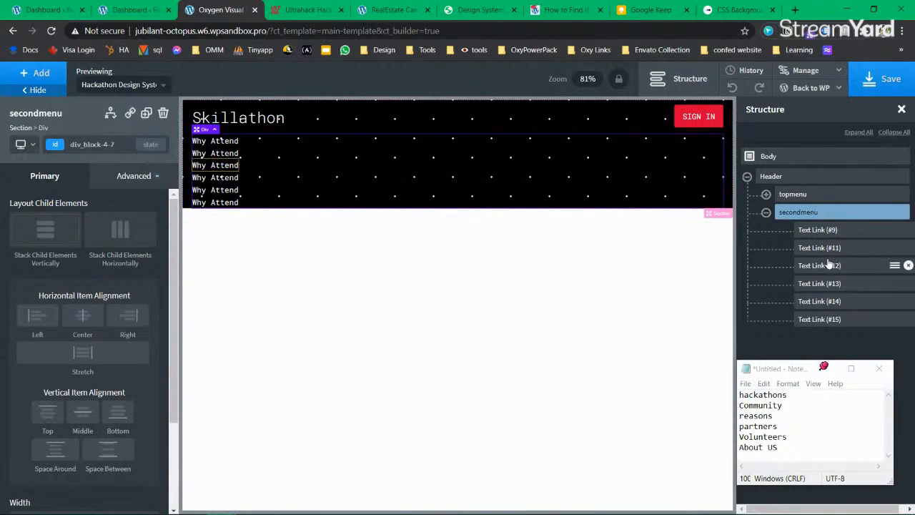
{"action": "left_click", "coordinate": [120, 230]}
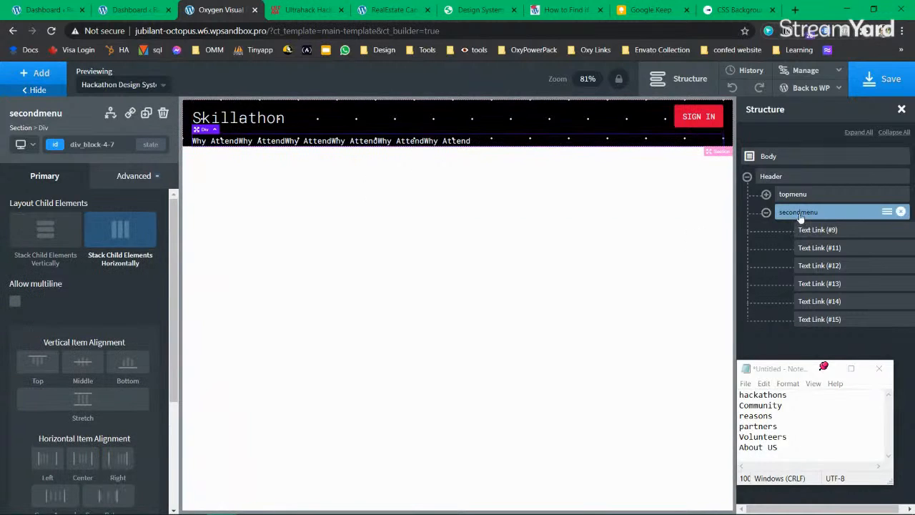
{"action": "scroll", "coordinate": [108, 343], "scroll_direction": "down", "scroll_amount": 2}
{"action": "left_click", "coordinate": [58, 379]}
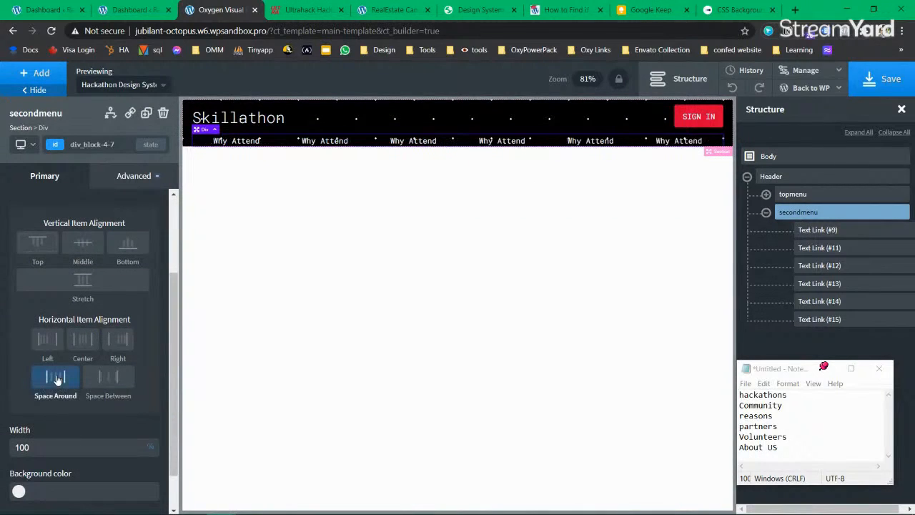
{"action": "left_click", "coordinate": [111, 379]}
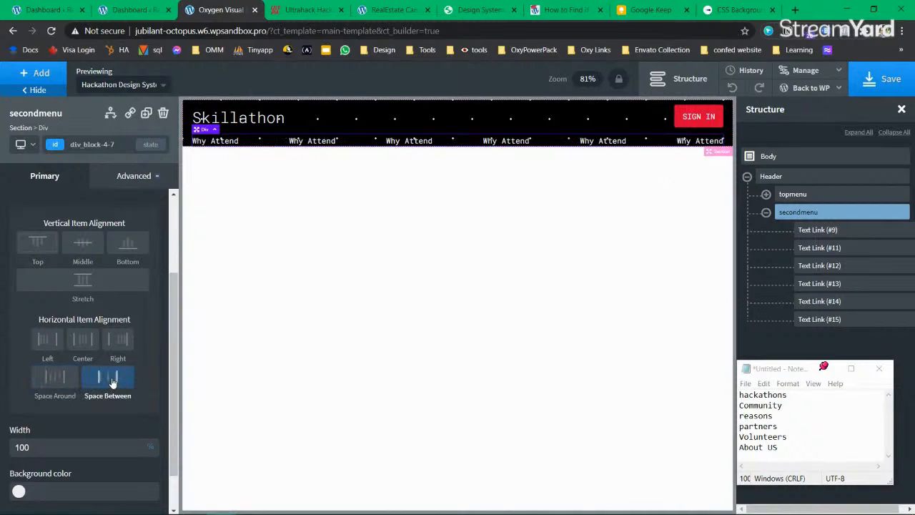
Change the second menu link's text to Hackathons.
{"action": "double_click", "coordinate": [313, 140]}
{"action": "type", "text": "hack"}
{"action": "key", "text": "BackSpace"}
{"action": "key", "text": "BackSpace"}
{"action": "key", "text": "BackSpace"}
{"action": "key", "text": "BackSpace"}
{"action": "type", "text": "Hac"}
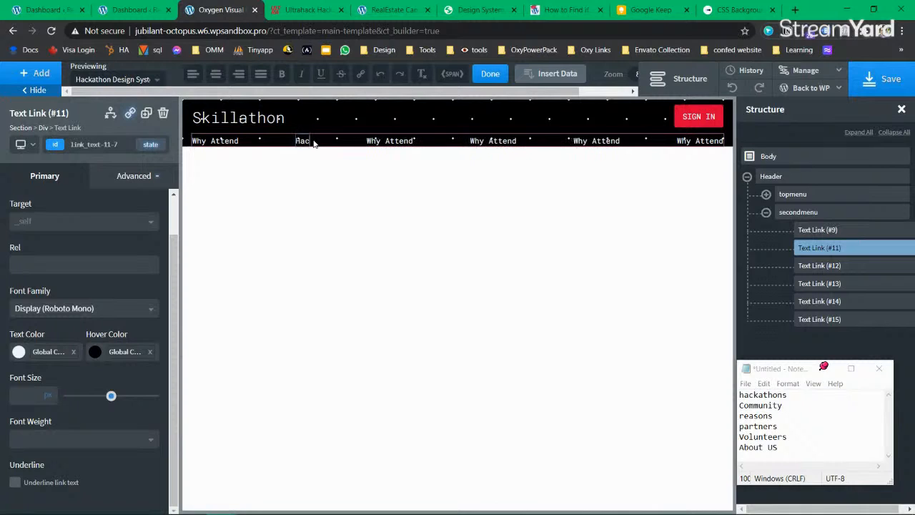
{"action": "type", "text": "kathons"}
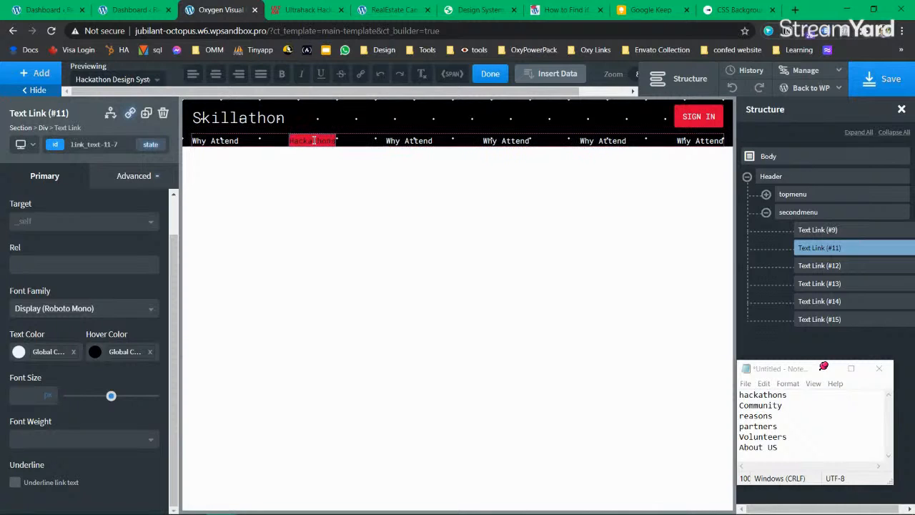
Change the third menu link's text to Reasons and the fourth link's text to Partners.
{"action": "left_click", "coordinate": [398, 141]}
{"action": "double_click", "coordinate": [398, 141]}
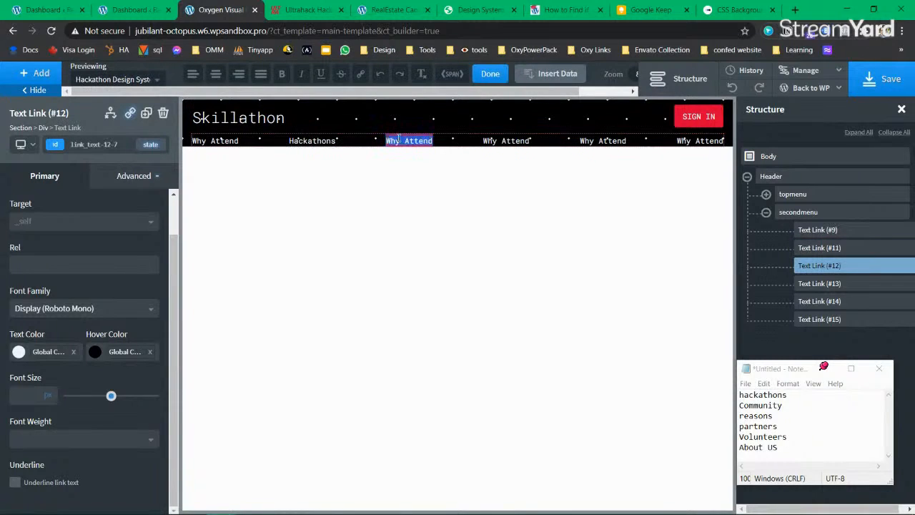
{"action": "type", "text": "reason"}
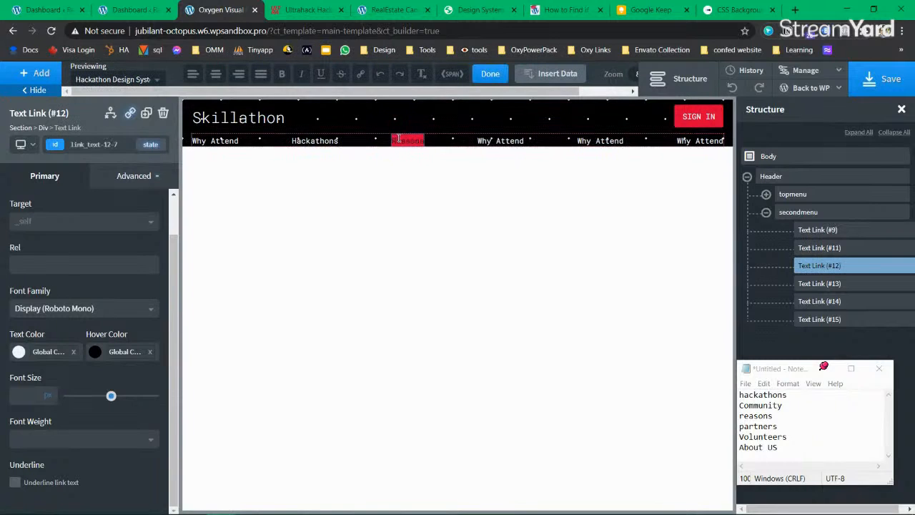
{"action": "double_click", "coordinate": [500, 142]}
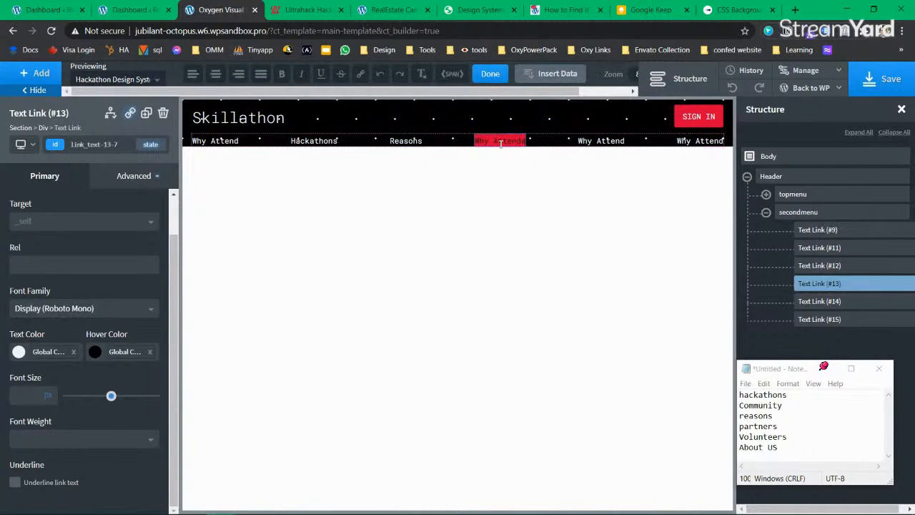
{"action": "type", "text": "Partners"}
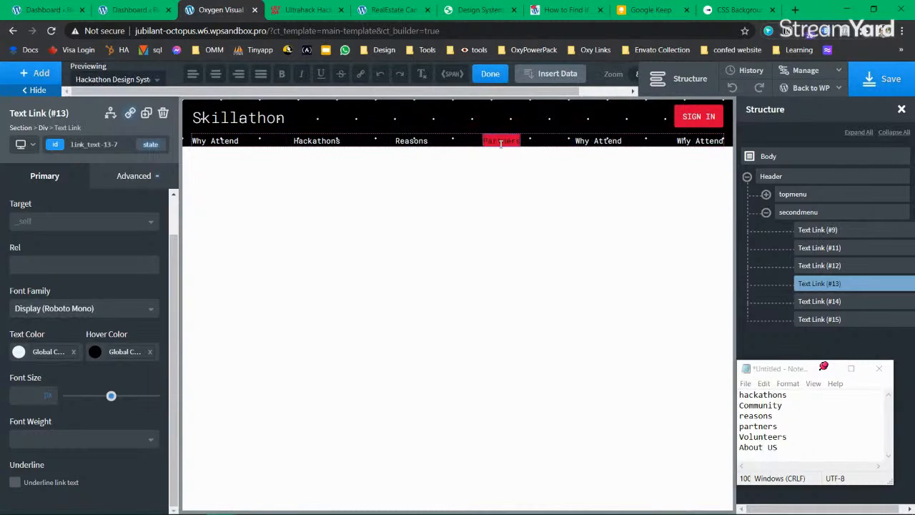
Change the fifth menu link's text to Volunteers and the last link's text to About Us.
{"action": "double_click", "coordinate": [600, 141]}
{"action": "key", "text": "BackSpace"}
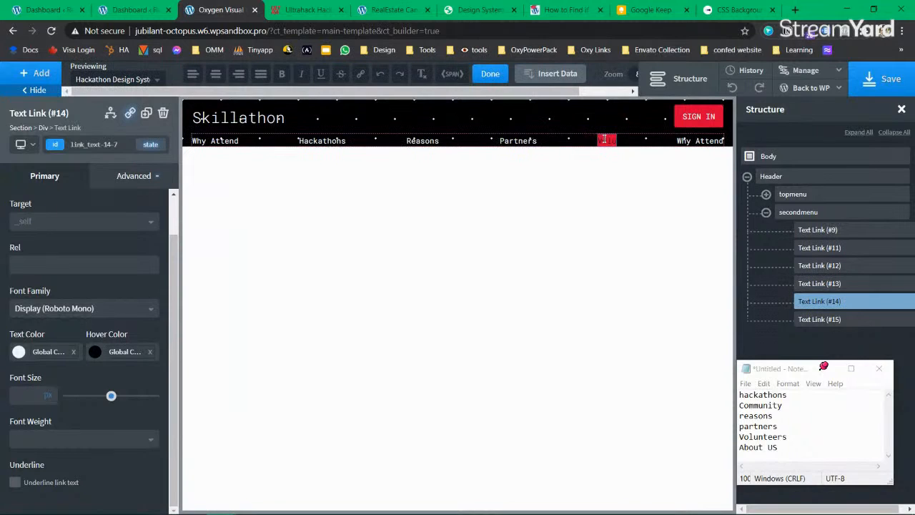
{"action": "type", "text": "Volunteers"}
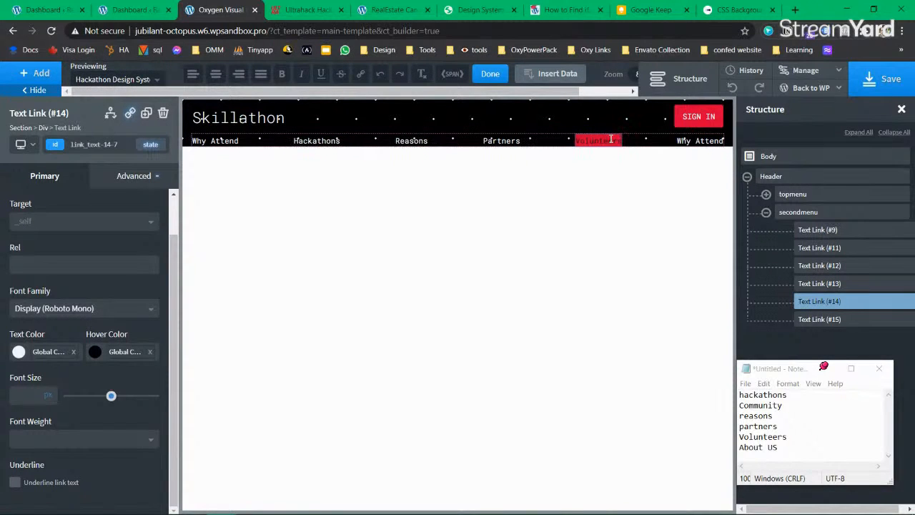
{"action": "double_click", "coordinate": [694, 141]}
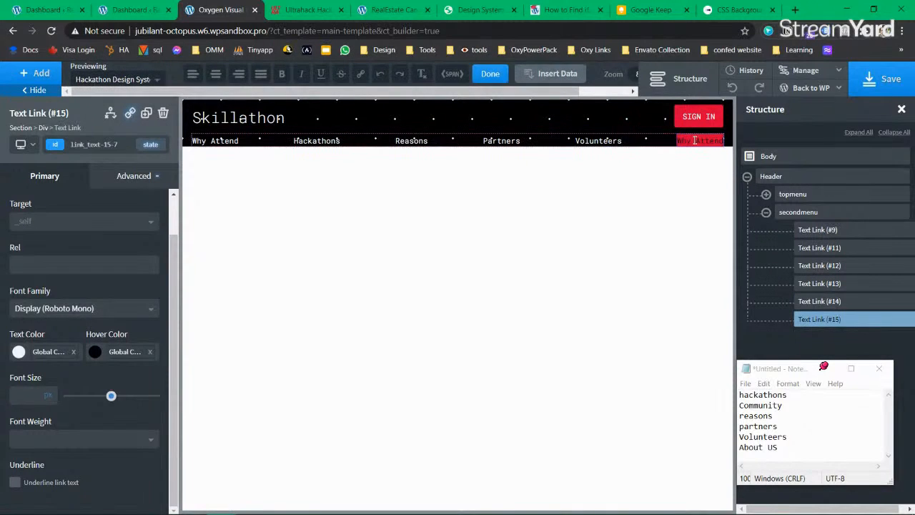
{"action": "triple_click", "coordinate": [694, 141]}
{"action": "type", "text": "About US"}
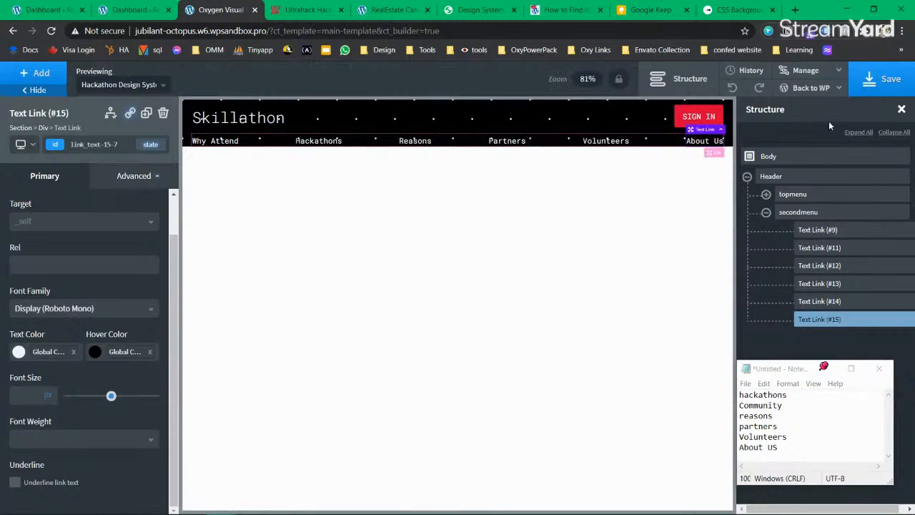
Save the template, place the live site's tab beside the editor's and reload the page to check the menu row.
{"action": "left_click", "coordinate": [879, 80]}
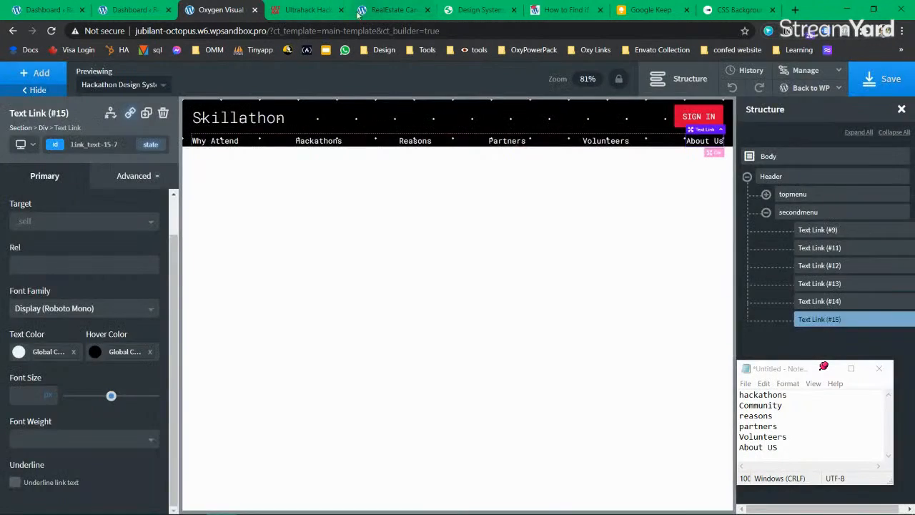
{"action": "left_click_drag", "start_coordinate": [392, 10], "coordinate": [299, 11]}
{"action": "left_click", "coordinate": [52, 31]}
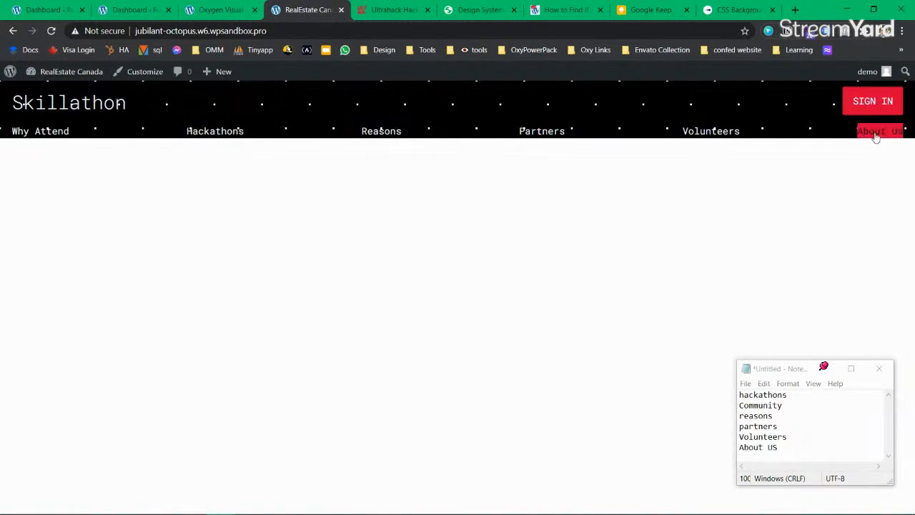
Collapse secondmenu in the editor's structure tree and set the div's bottom padding to 8 px.
{"action": "left_click", "coordinate": [203, 10]}
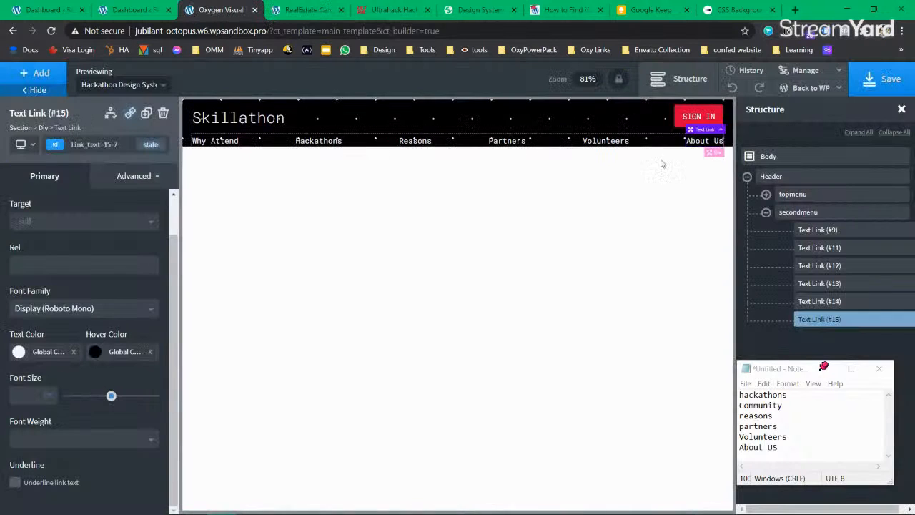
{"action": "left_click", "coordinate": [774, 213]}
{"action": "left_click", "coordinate": [767, 213]}
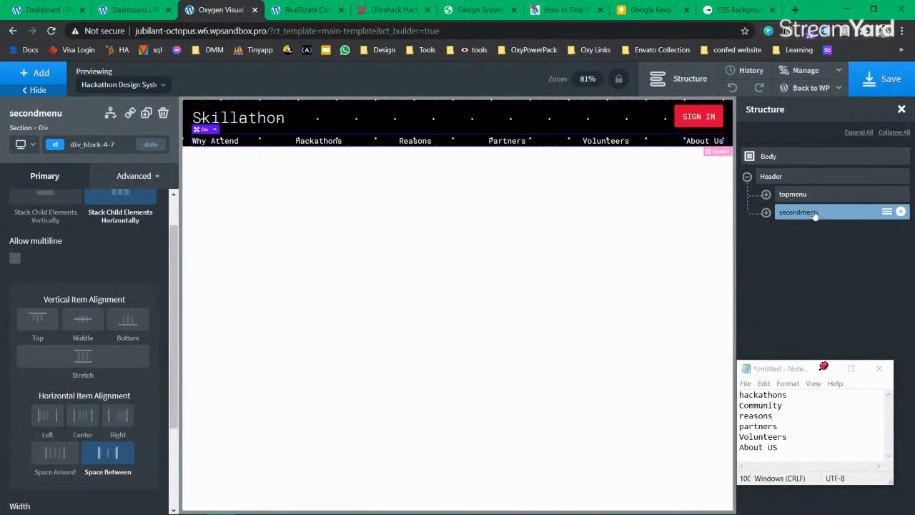
{"action": "left_click", "coordinate": [128, 176]}
{"action": "left_click", "coordinate": [43, 239]}
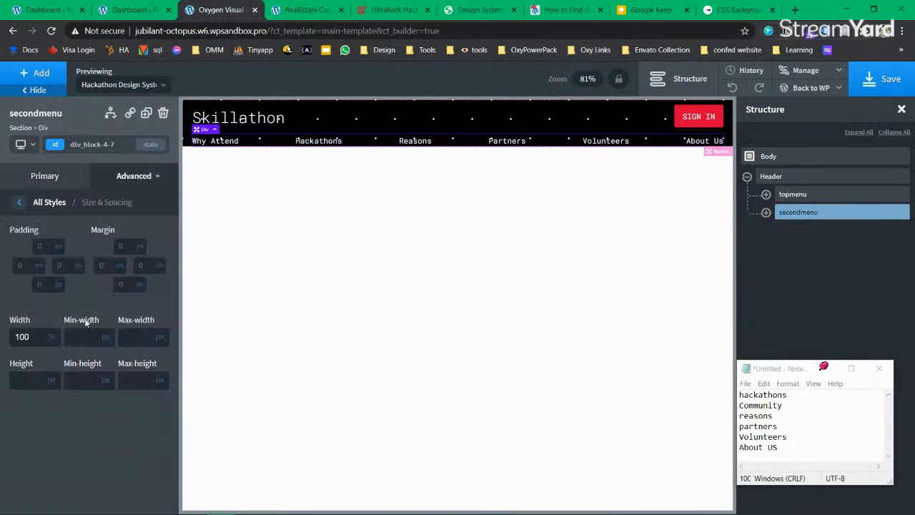
{"action": "left_click", "coordinate": [124, 285]}
{"action": "left_click", "coordinate": [47, 281]}
{"action": "type", "text": "10"}
{"action": "key", "text": "BackSpace"}
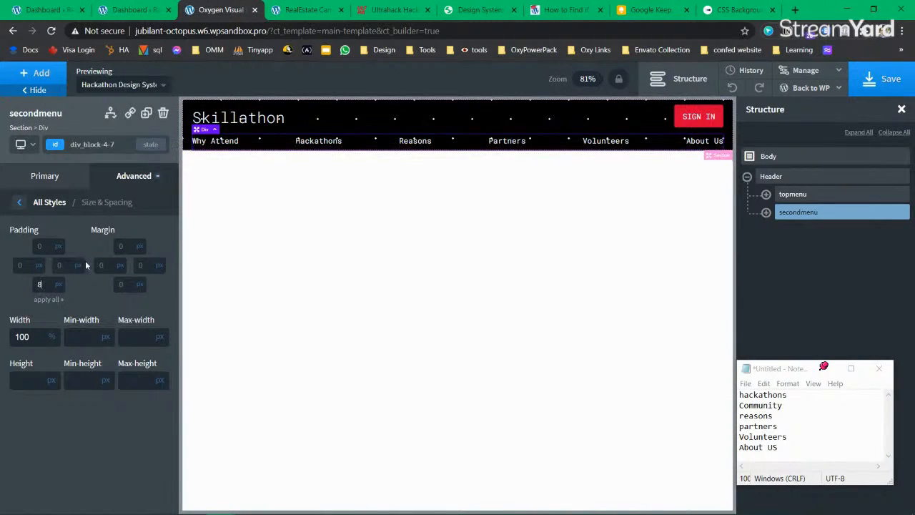
Save the template, reload the live page and compare its header with the Ultrahack site's header.
{"action": "left_click", "coordinate": [880, 79]}
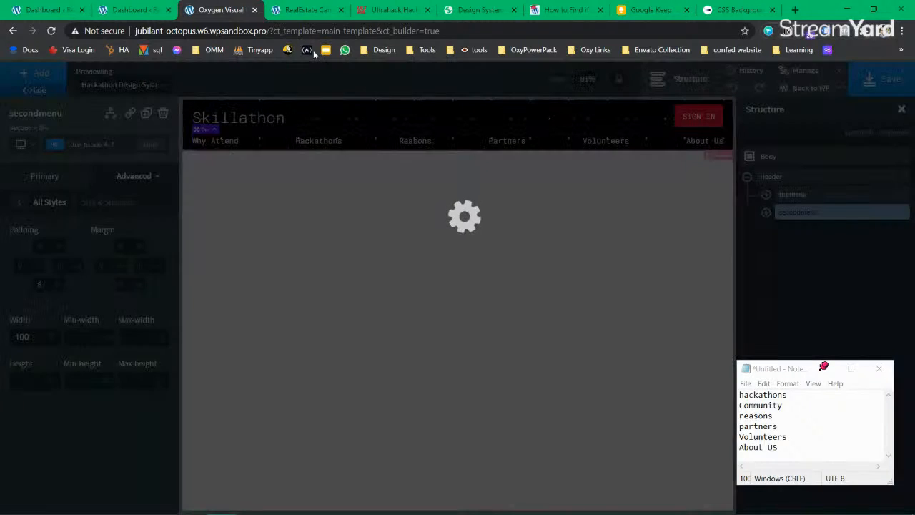
{"action": "left_click", "coordinate": [304, 12]}
{"action": "left_click", "coordinate": [51, 31]}
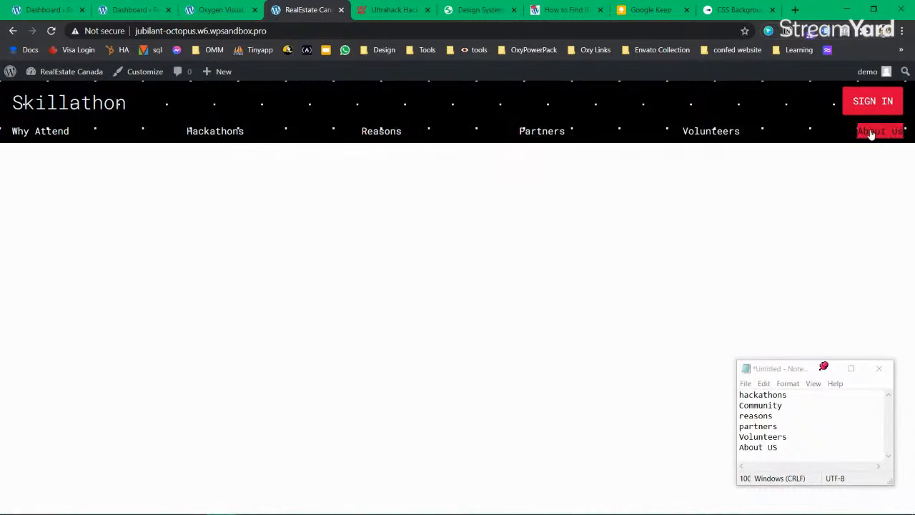
{"action": "left_click", "coordinate": [390, 10]}
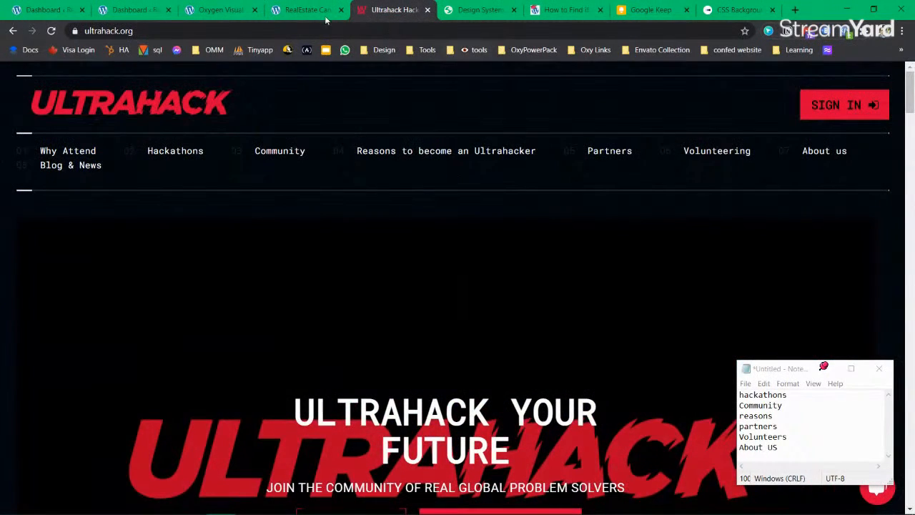
{"action": "left_click", "coordinate": [307, 10]}
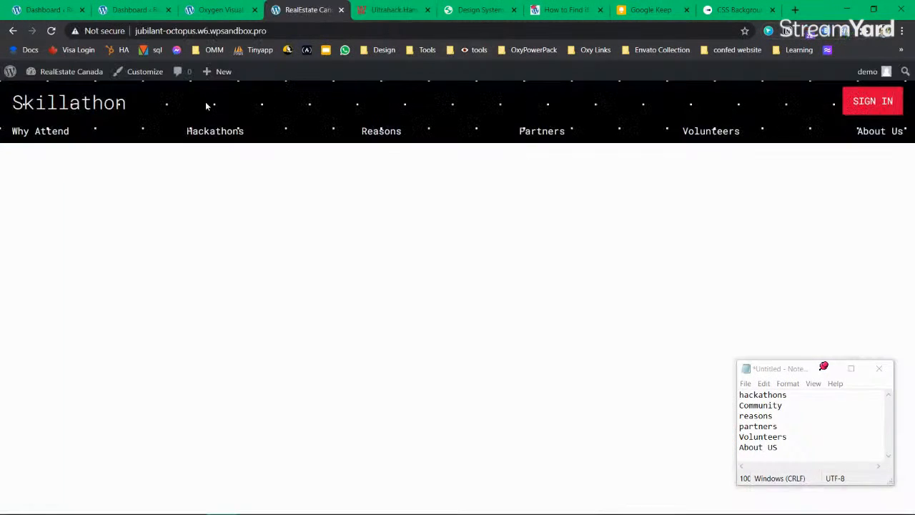
Set the secondmenu div's left and right padding to 20 px each in the Oxygen editor.
{"action": "left_click", "coordinate": [220, 10]}
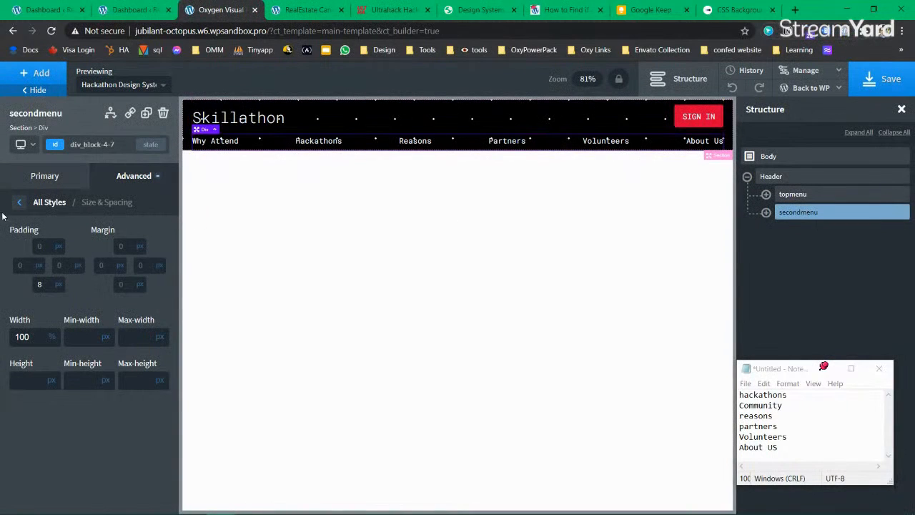
{"action": "left_click", "coordinate": [20, 264]}
{"action": "type", "text": "20"}
{"action": "key", "text": "Tab"}
{"action": "type", "text": "20"}
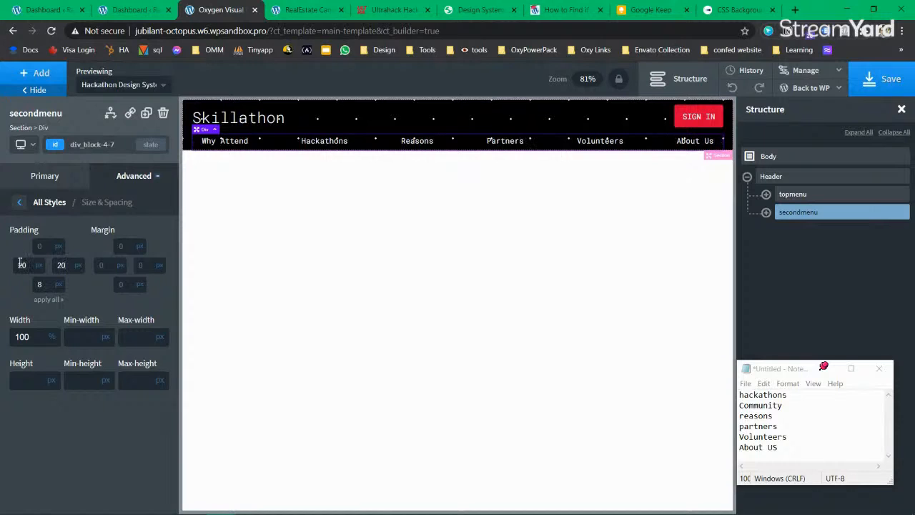
Save the template and reload the live page to check the menu row's new side padding.
{"action": "left_click", "coordinate": [858, 94]}
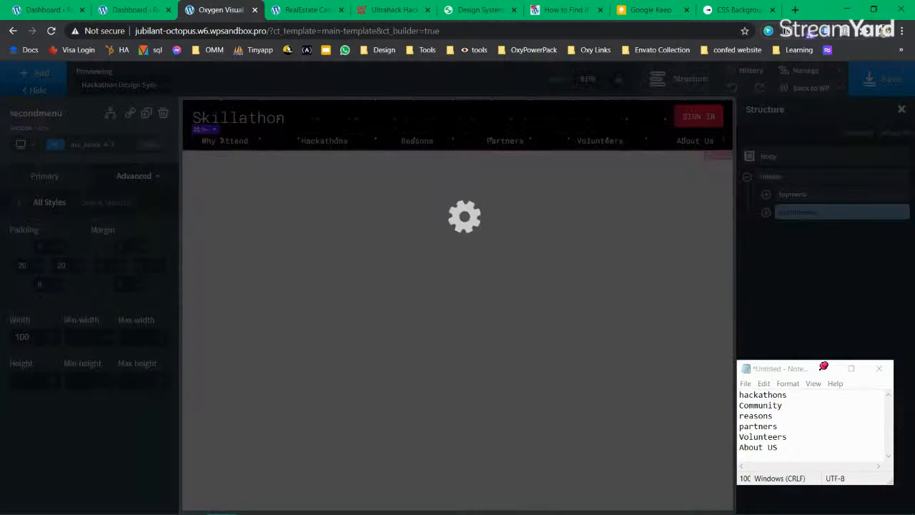
{"action": "left_click", "coordinate": [321, 10]}
{"action": "left_click", "coordinate": [50, 31]}
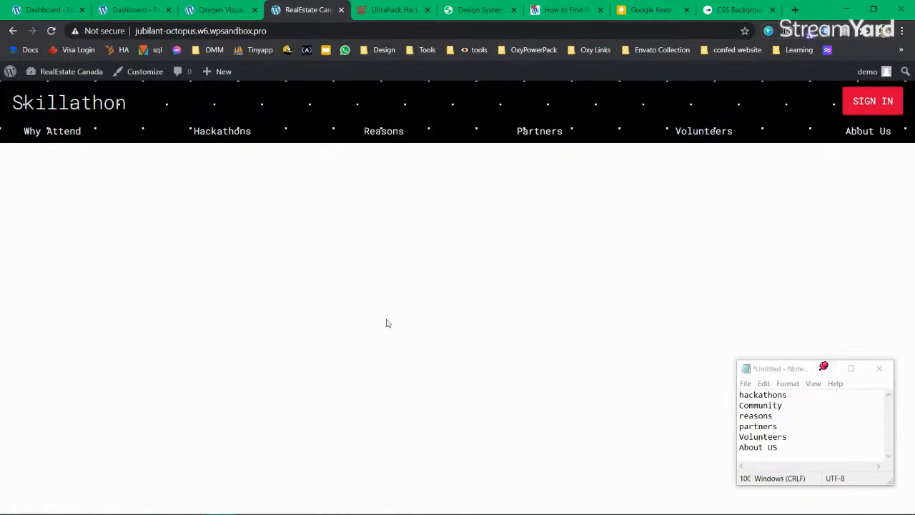
Switch to the Oxygen editor and add an Inner Content element to the main template below the Header section.
{"action": "left_click", "coordinate": [215, 10]}
{"action": "left_click", "coordinate": [747, 176]}
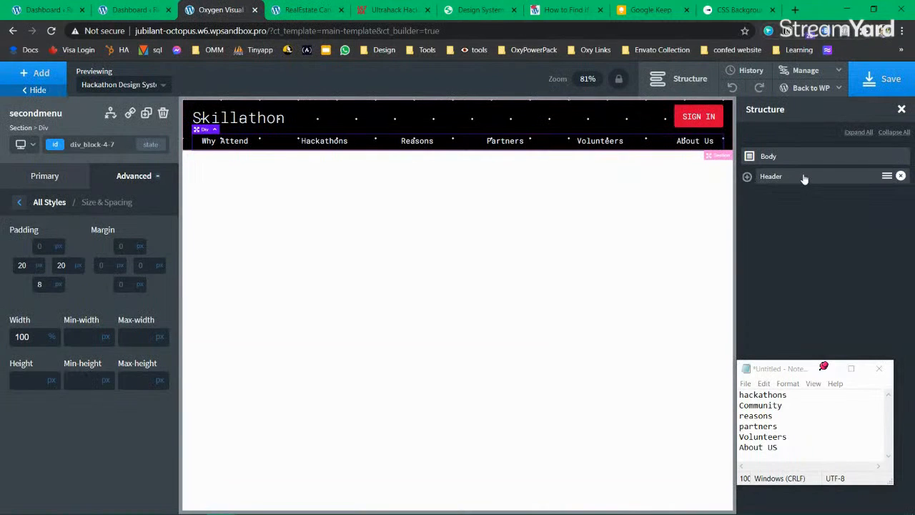
{"action": "left_click", "coordinate": [804, 178]}
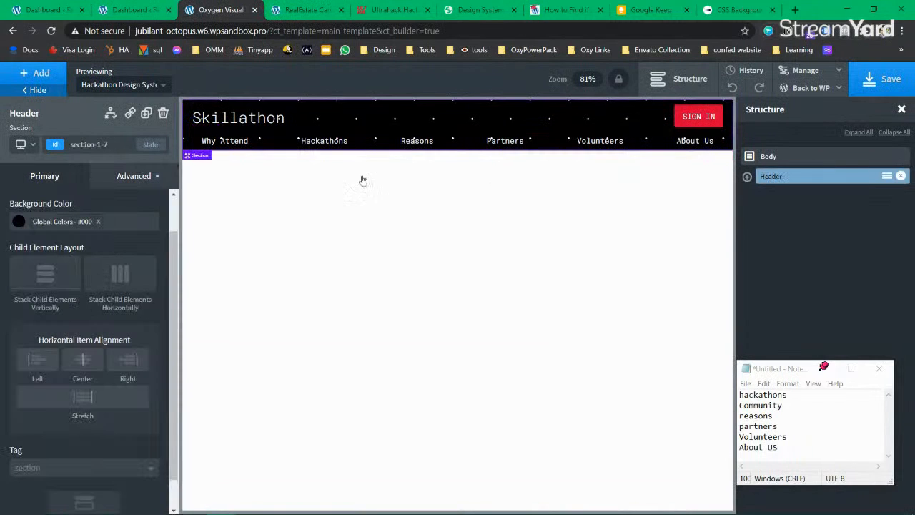
{"action": "left_click", "coordinate": [27, 80]}
{"action": "type", "text": "inner"}
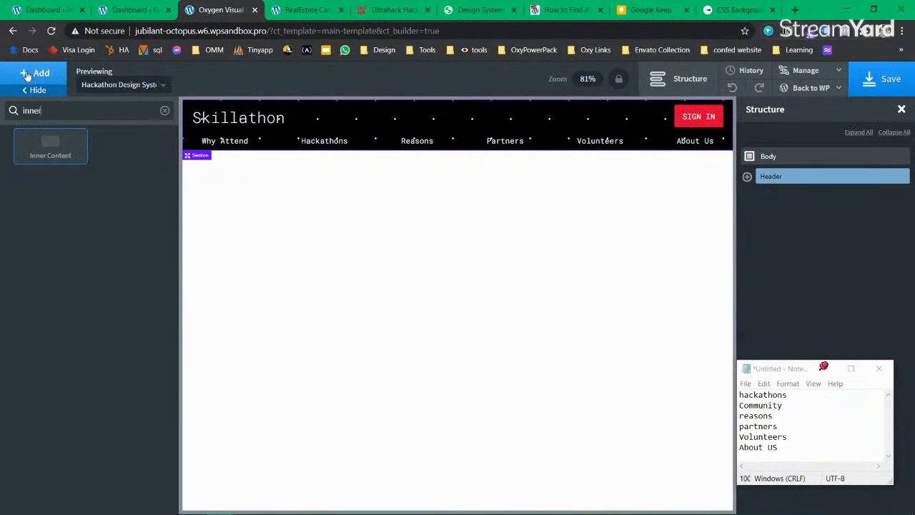
{"action": "left_click", "coordinate": [44, 145]}
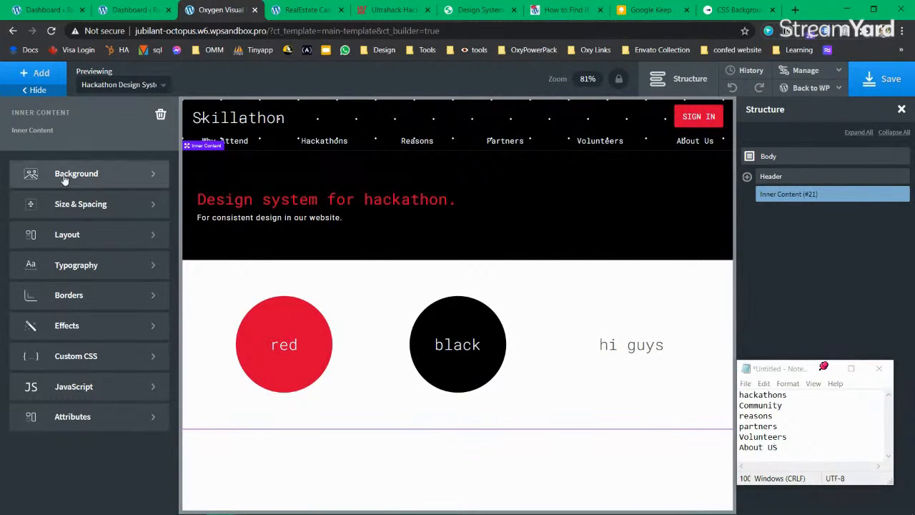
Preview the template with the Hello world! post and return the preview to Hackathon Design System.
{"action": "left_click", "coordinate": [110, 85]}
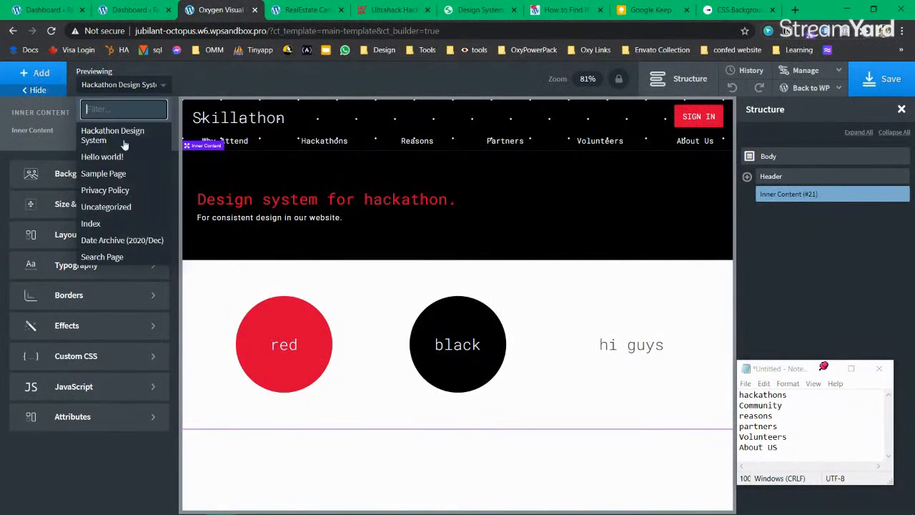
{"action": "left_click", "coordinate": [126, 158]}
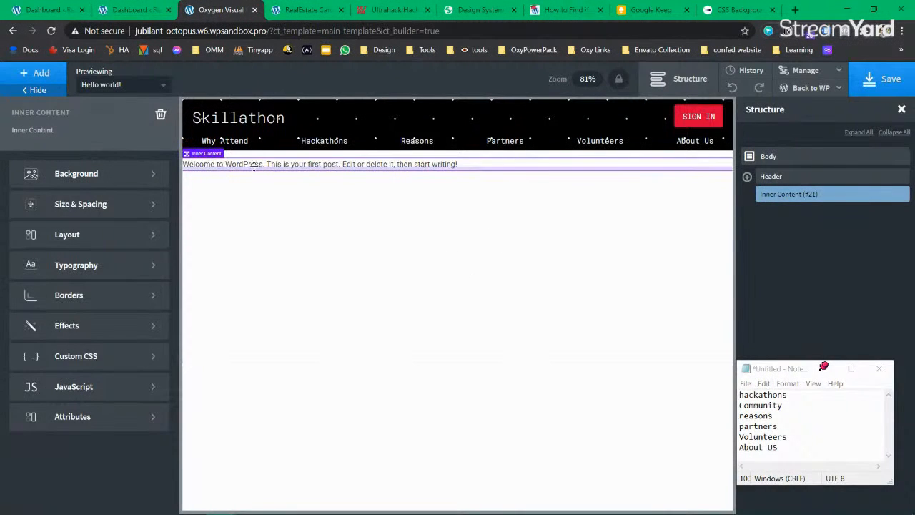
{"action": "left_click", "coordinate": [122, 83]}
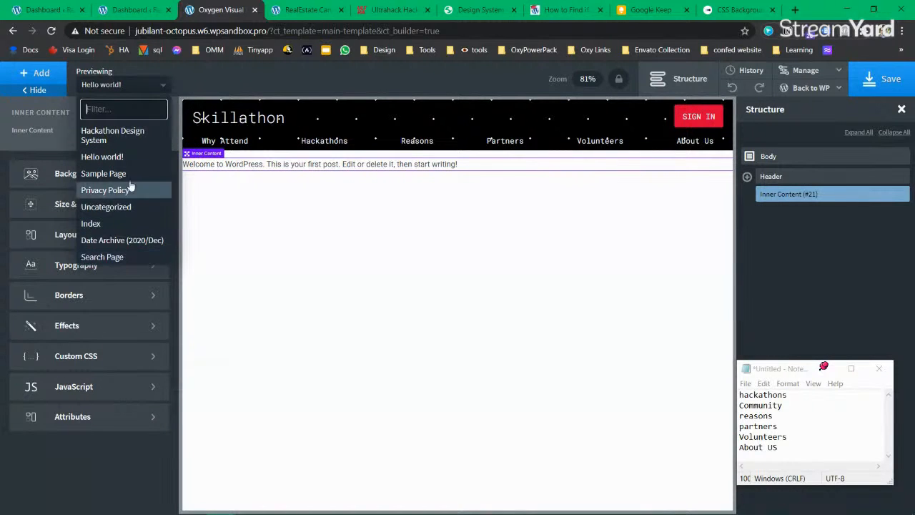
{"action": "left_click", "coordinate": [118, 132]}
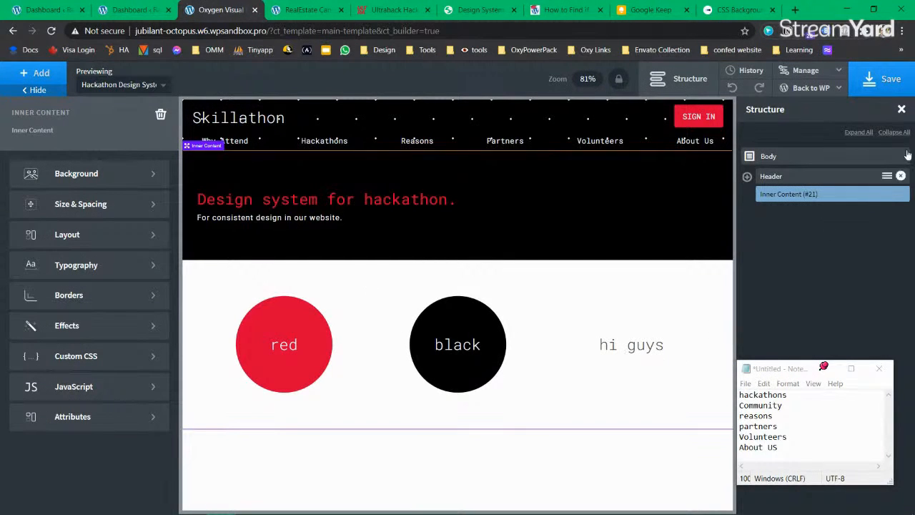
Save the template and view the live page in the browser's developer tools with Galaxy S5 device emulation.
{"action": "left_click", "coordinate": [909, 86]}
{"action": "left_click", "coordinate": [307, 10]}
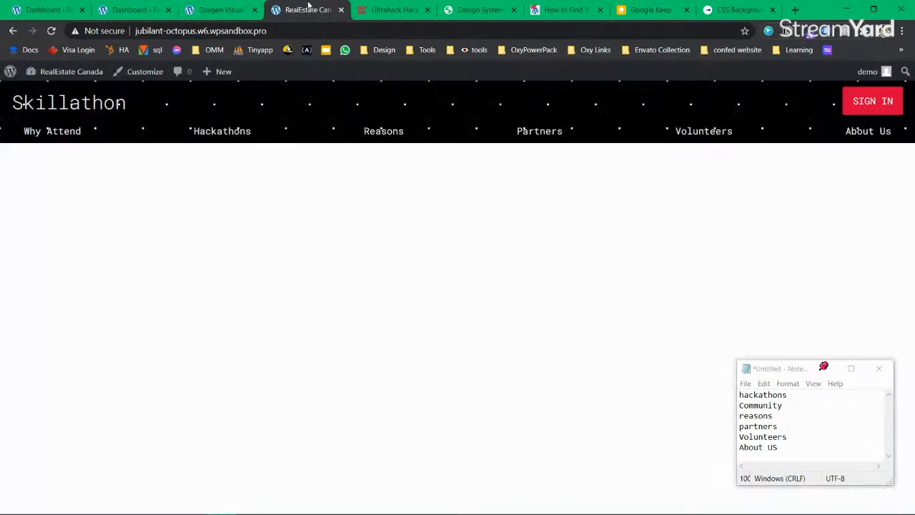
{"action": "right_click", "coordinate": [323, 209]}
{"action": "left_click", "coordinate": [375, 407]}
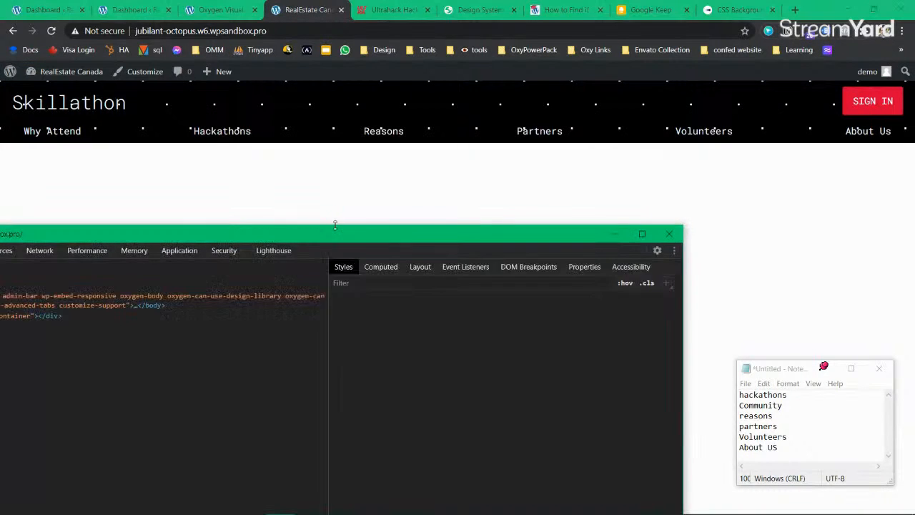
{"action": "left_click_drag", "start_coordinate": [428, 235], "coordinate": [690, 294]}
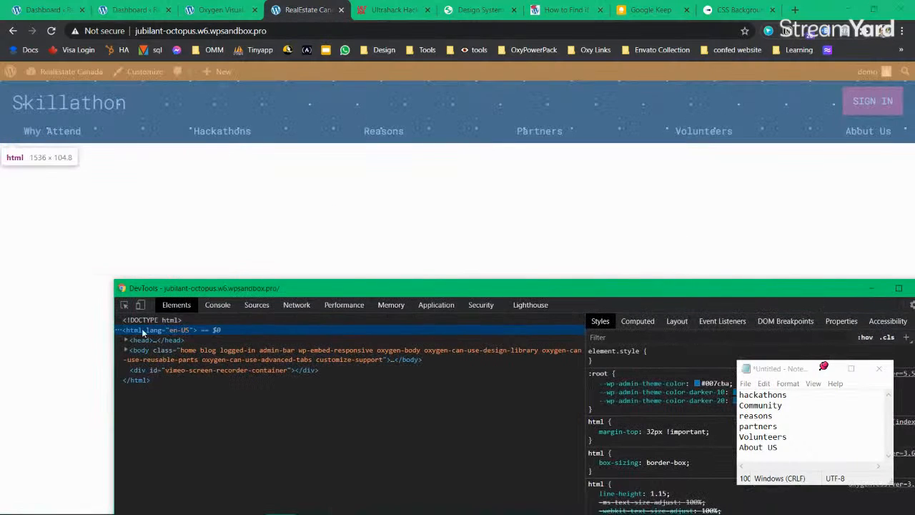
{"action": "left_click", "coordinate": [142, 306]}
{"action": "left_click_drag", "start_coordinate": [311, 288], "coordinate": [315, 306]}
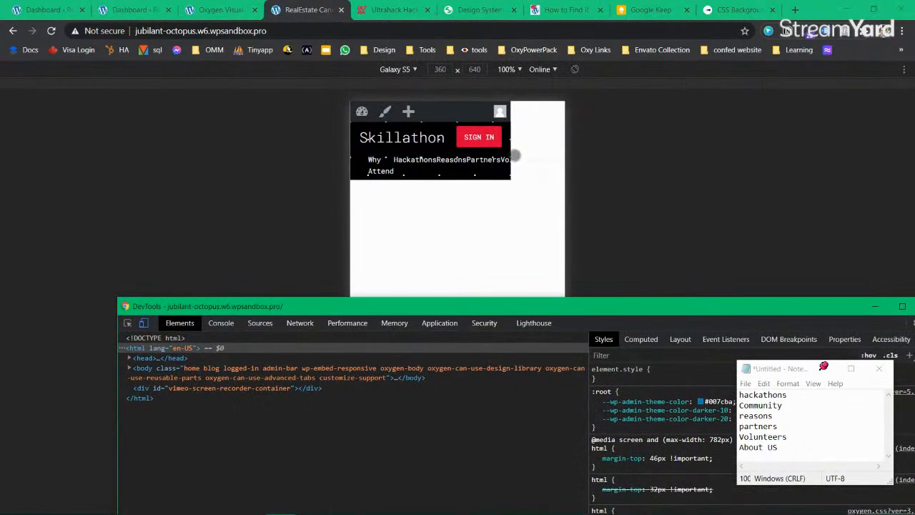
{"action": "left_click_drag", "start_coordinate": [685, 309], "coordinate": [410, 318]}
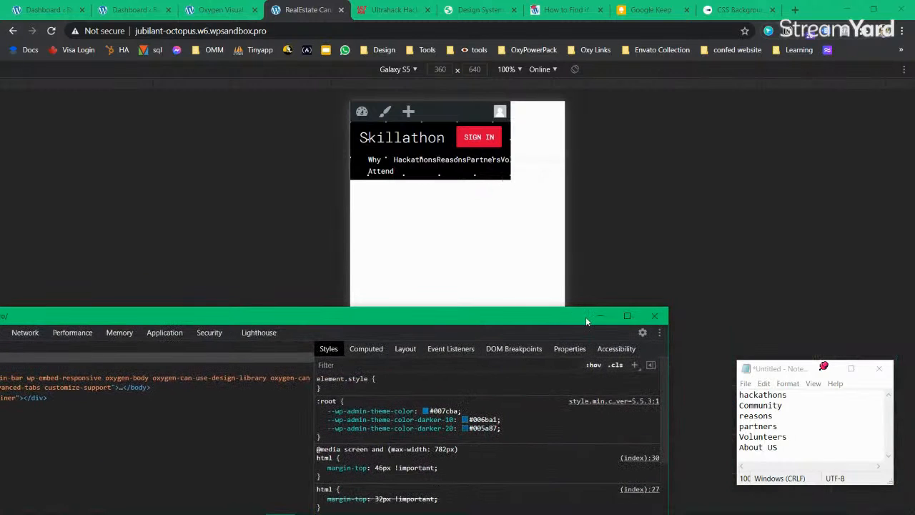
{"action": "left_click", "coordinate": [597, 316]}
Return to the Oxygen editor, select the secondmenu div inside Header and switch editing to the Less than 768px breakpoint.
{"action": "left_click", "coordinate": [207, 12]}
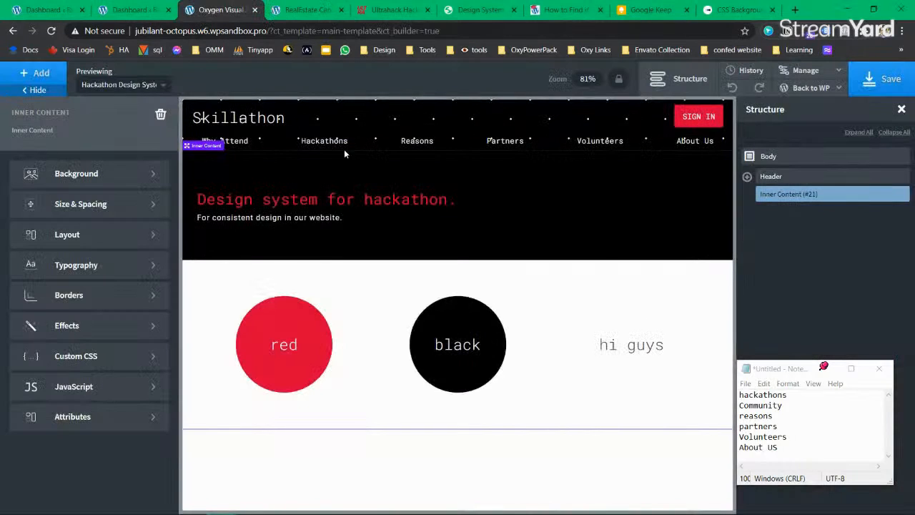
{"action": "left_click", "coordinate": [797, 179]}
{"action": "left_click", "coordinate": [765, 211]}
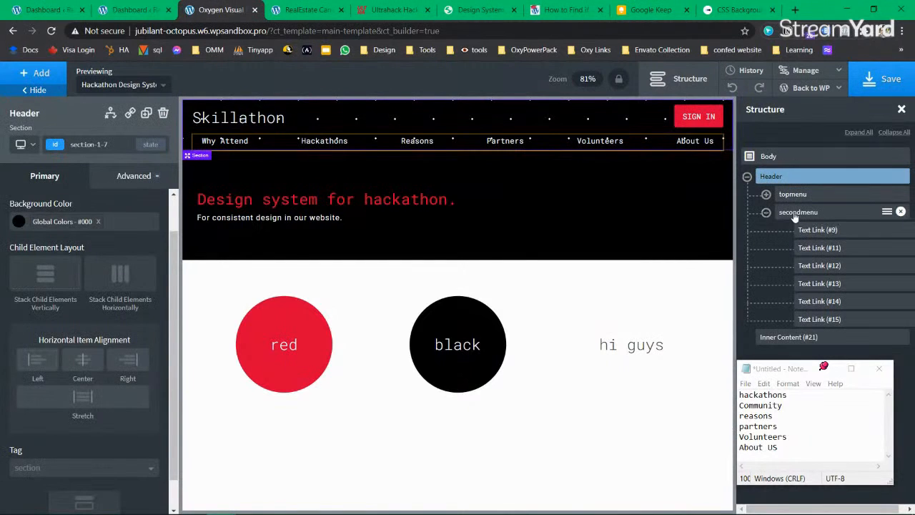
{"action": "left_click", "coordinate": [797, 211]}
{"action": "left_click", "coordinate": [21, 144]}
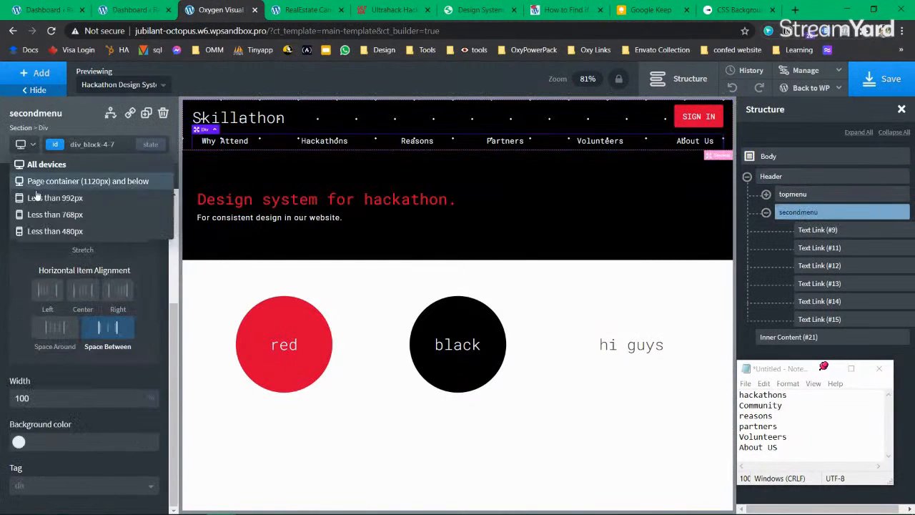
{"action": "left_click", "coordinate": [59, 214]}
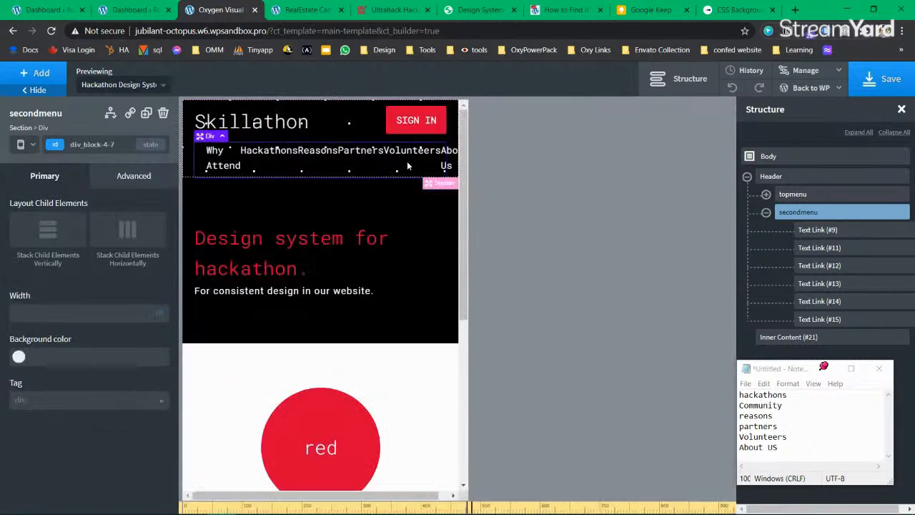
Set the secondmenu div's overflow to scroll in its layout styles.
{"action": "left_click", "coordinate": [134, 175]}
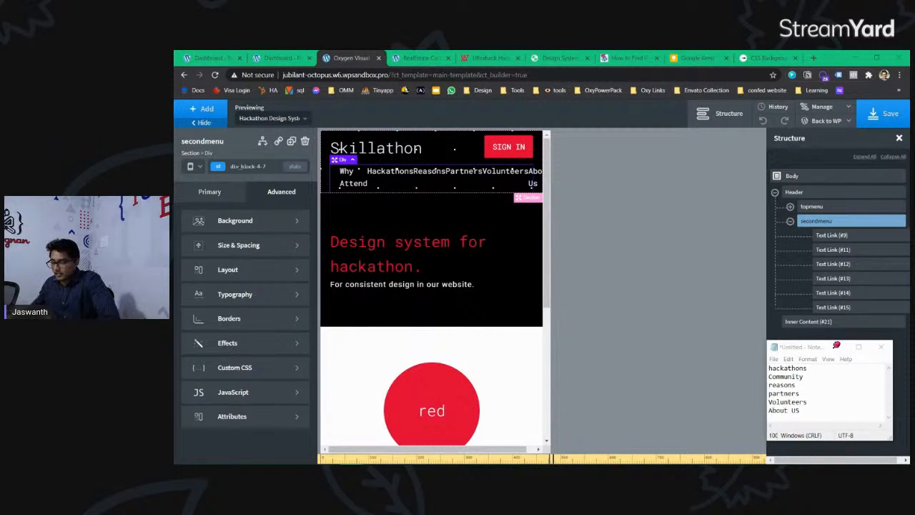
{"action": "left_click", "coordinate": [228, 269]}
{"action": "scroll", "coordinate": [236, 300], "scroll_direction": "down", "scroll_amount": 4}
{"action": "scroll", "coordinate": [207, 322], "scroll_direction": "up", "scroll_amount": 3}
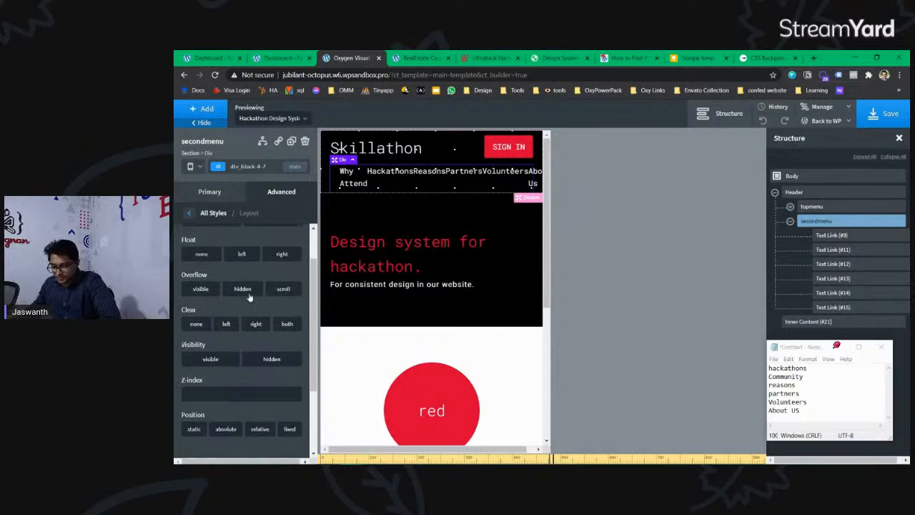
{"action": "left_click", "coordinate": [204, 289]}
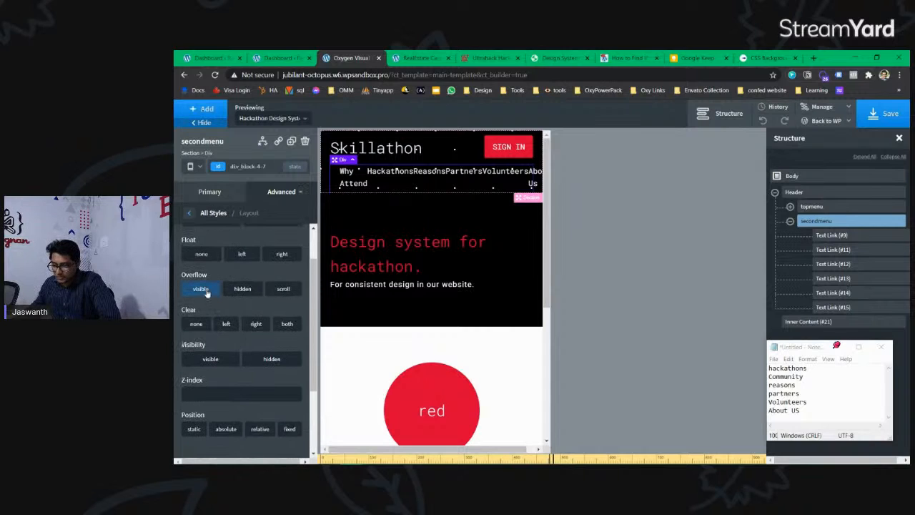
{"action": "left_click", "coordinate": [286, 293]}
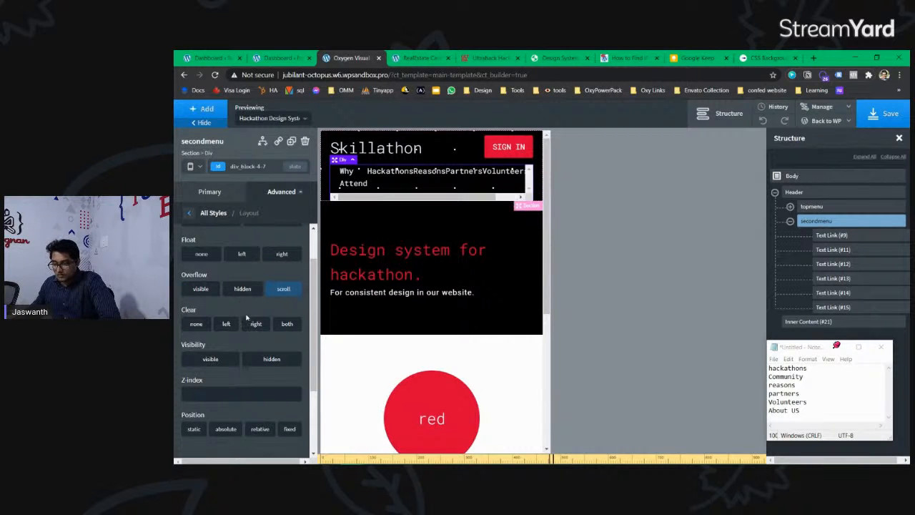
{"action": "scroll", "coordinate": [240, 279], "scroll_direction": "up", "scroll_amount": 2}
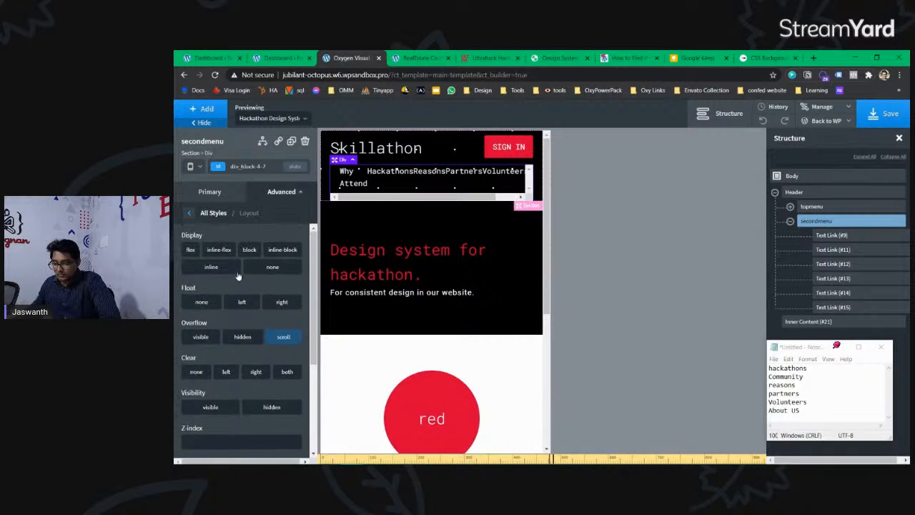
Save the template and reload the live page in mobile view to check the scrollable menu row.
{"action": "left_click", "coordinate": [869, 120]}
{"action": "left_click", "coordinate": [422, 58]}
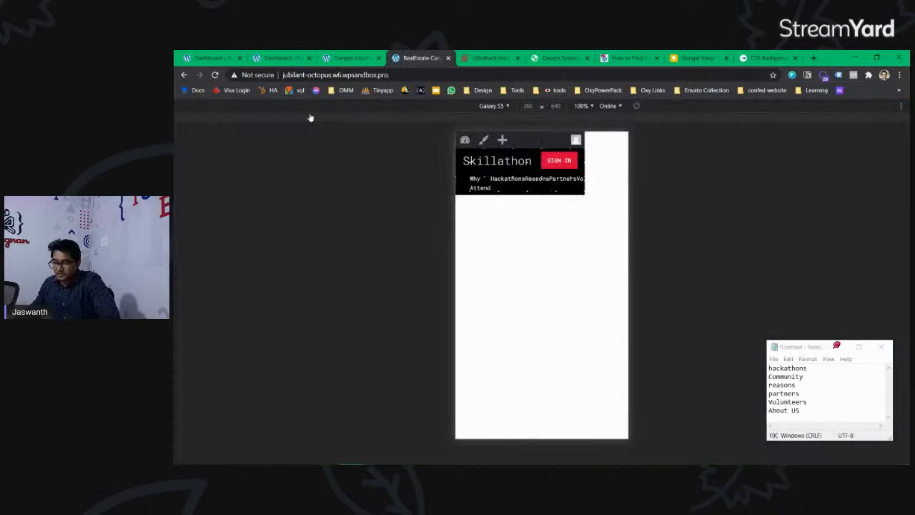
{"action": "left_click", "coordinate": [215, 76]}
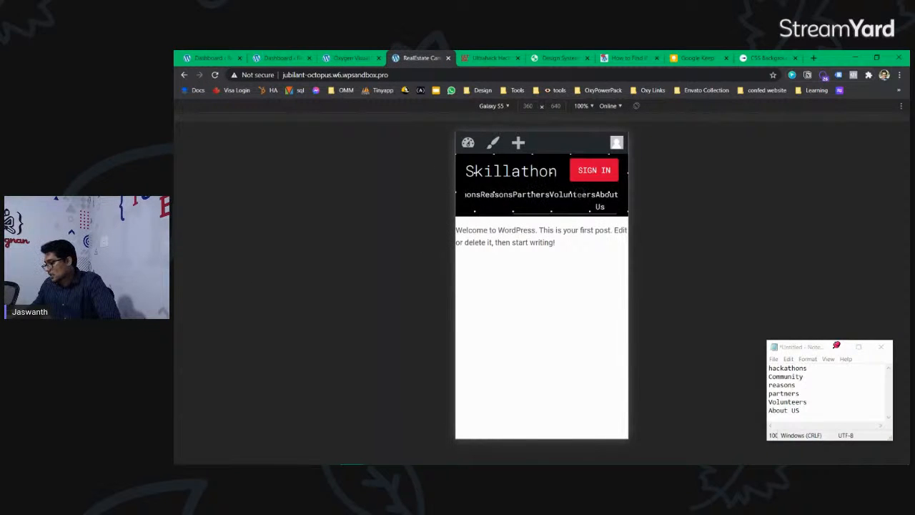
Set the Why Attend text link's right margin to 10 px in the Oxygen editor.
{"action": "left_click", "coordinate": [353, 60]}
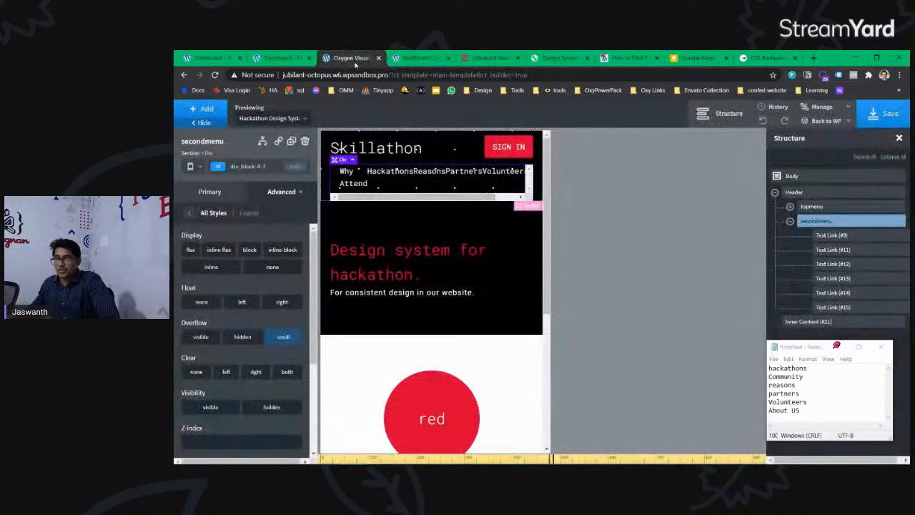
{"action": "left_click", "coordinate": [831, 236]}
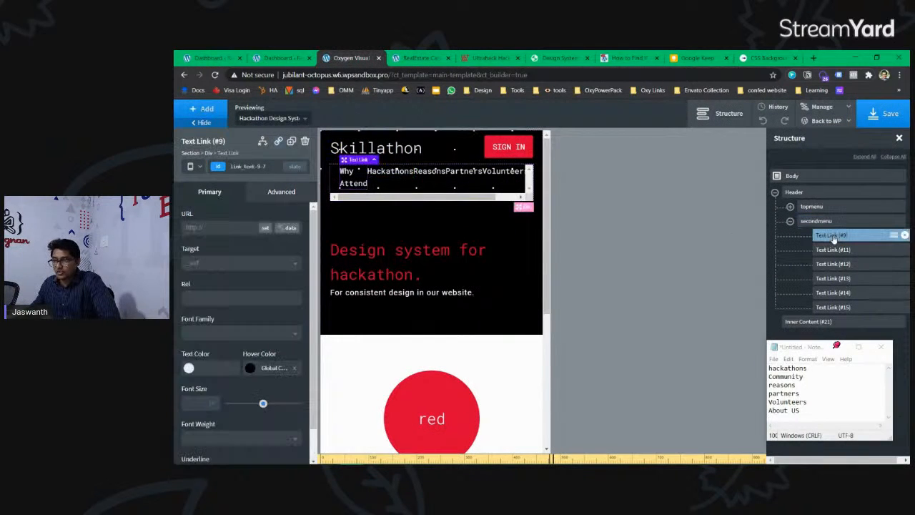
{"action": "left_click", "coordinate": [834, 223]}
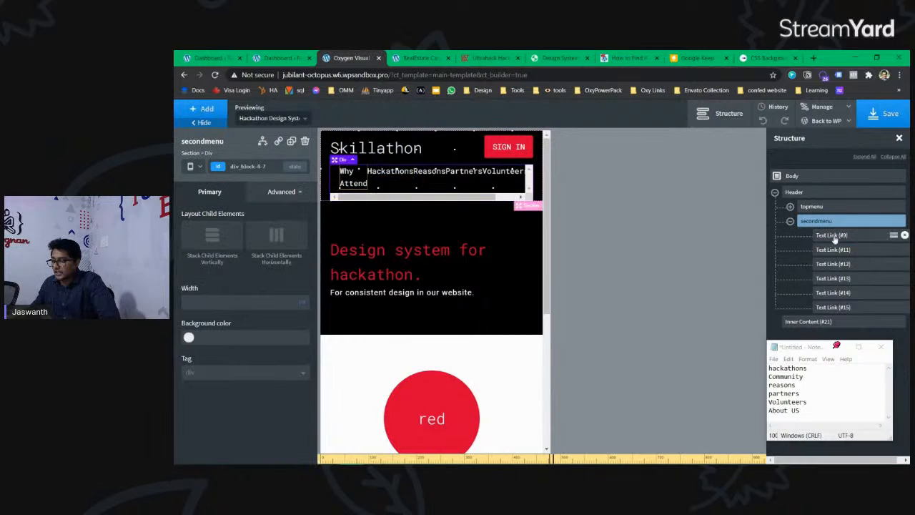
{"action": "left_click", "coordinate": [833, 237]}
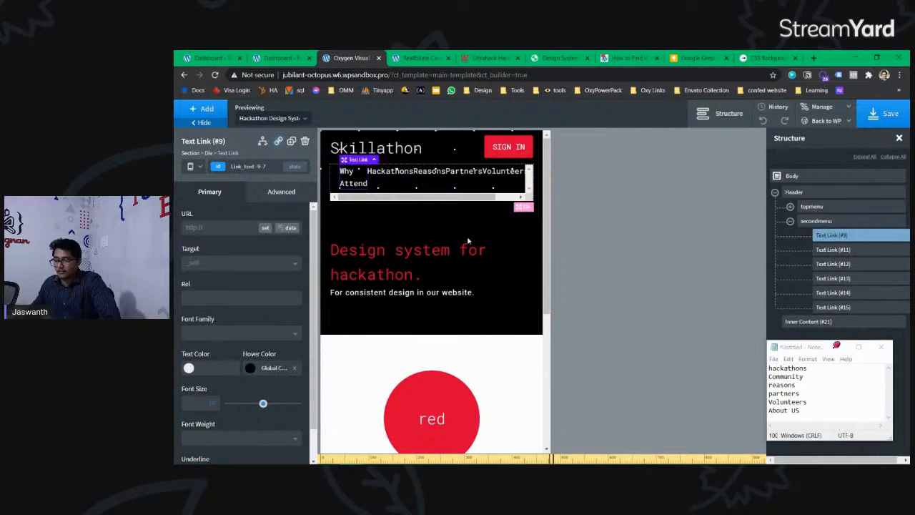
{"action": "left_click", "coordinate": [281, 192]}
{"action": "left_click", "coordinate": [249, 247]}
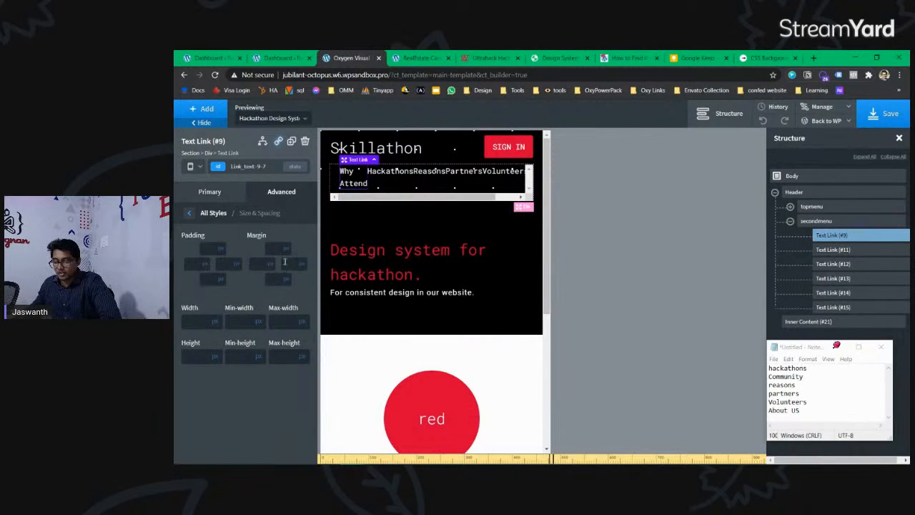
{"action": "type", "text": "10"}
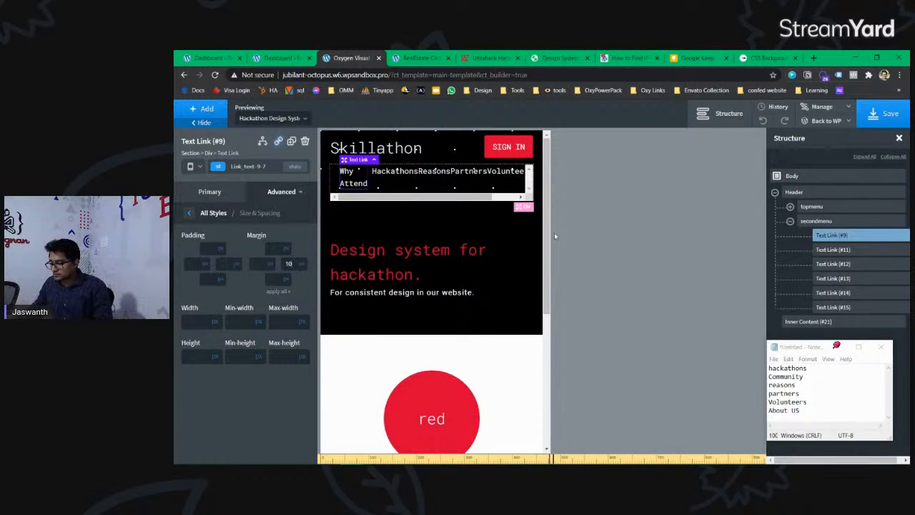
Set the Hackathons text link's right margin to 10 px.
{"action": "left_click", "coordinate": [832, 250]}
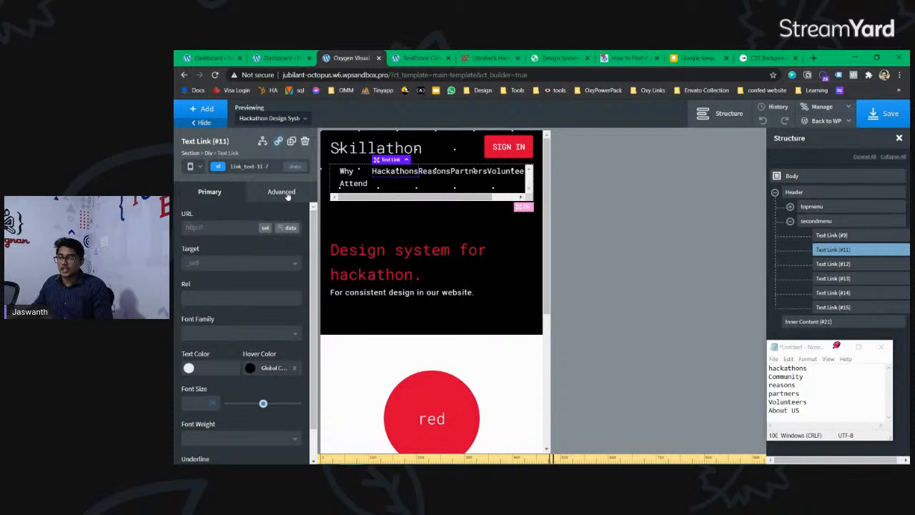
{"action": "left_click", "coordinate": [192, 165]}
{"action": "left_click", "coordinate": [278, 191]}
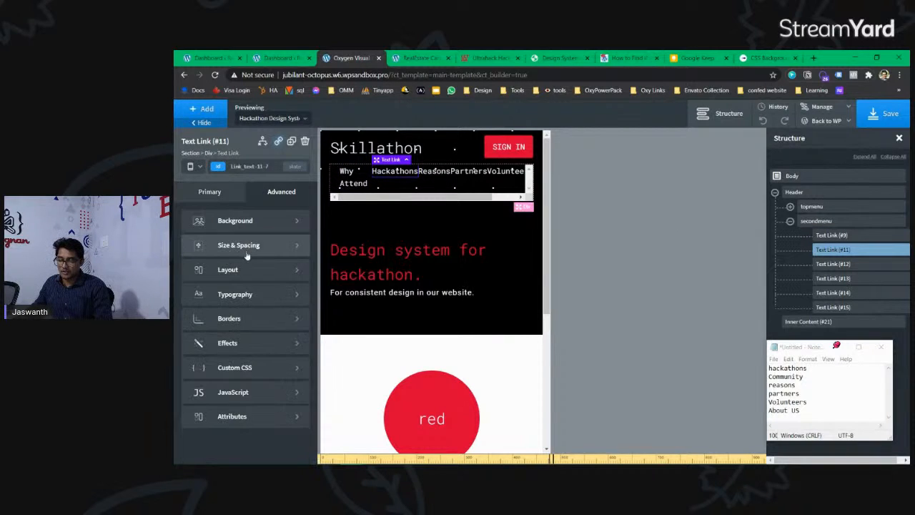
{"action": "left_click", "coordinate": [243, 246]}
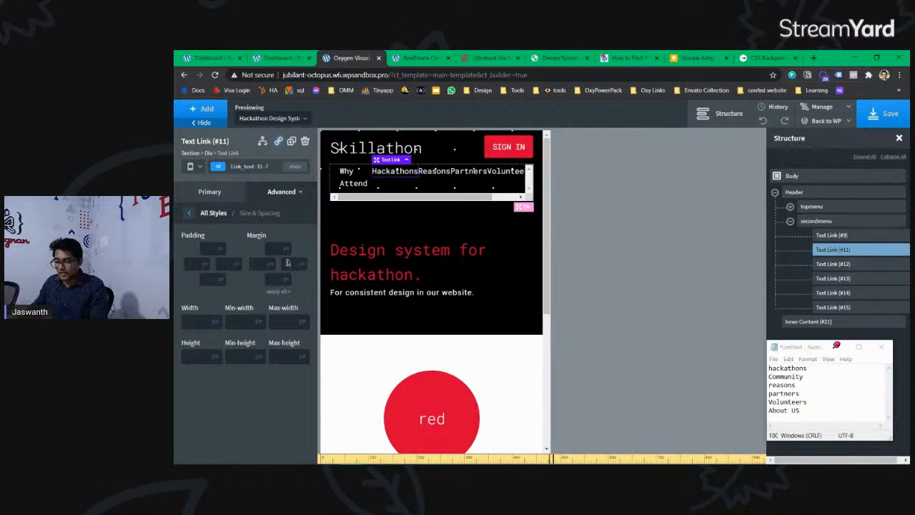
{"action": "left_click", "coordinate": [286, 263]}
{"action": "type", "text": "10"}
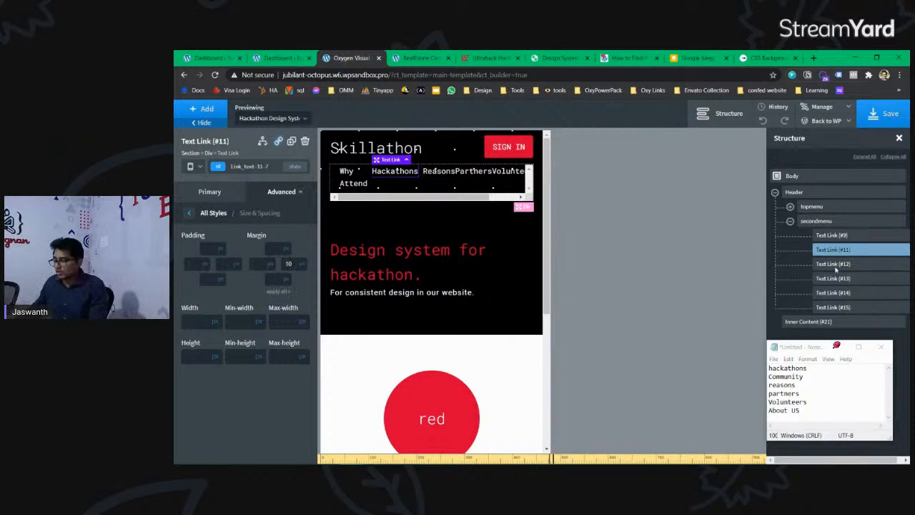
Set the Reasons text link's right margin to 10 px.
{"action": "left_click", "coordinate": [849, 265]}
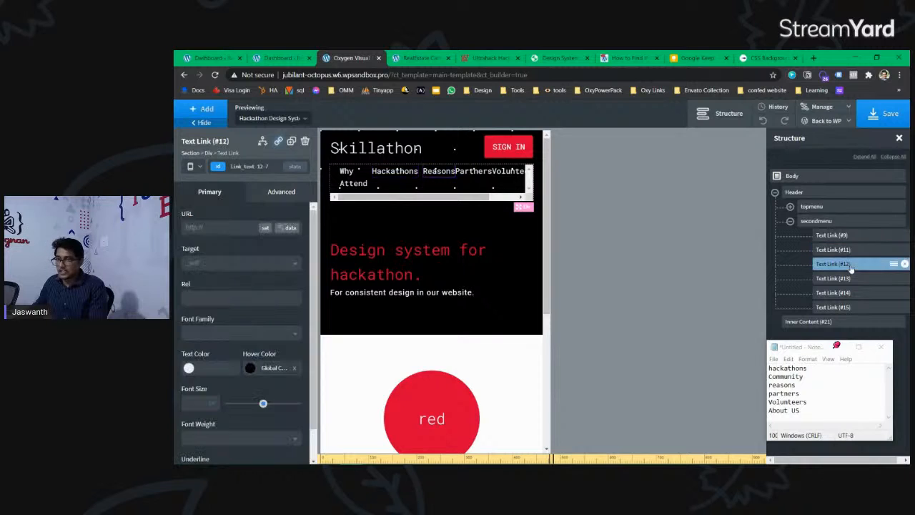
{"action": "left_click", "coordinate": [283, 193]}
{"action": "left_click", "coordinate": [260, 246]}
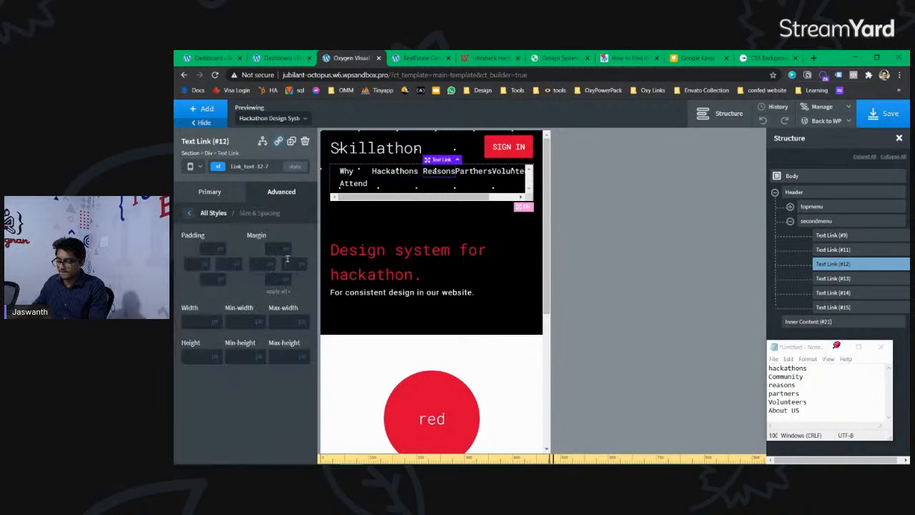
Set the Partners text link's right margin to 10 px.
{"action": "left_click", "coordinate": [835, 278]}
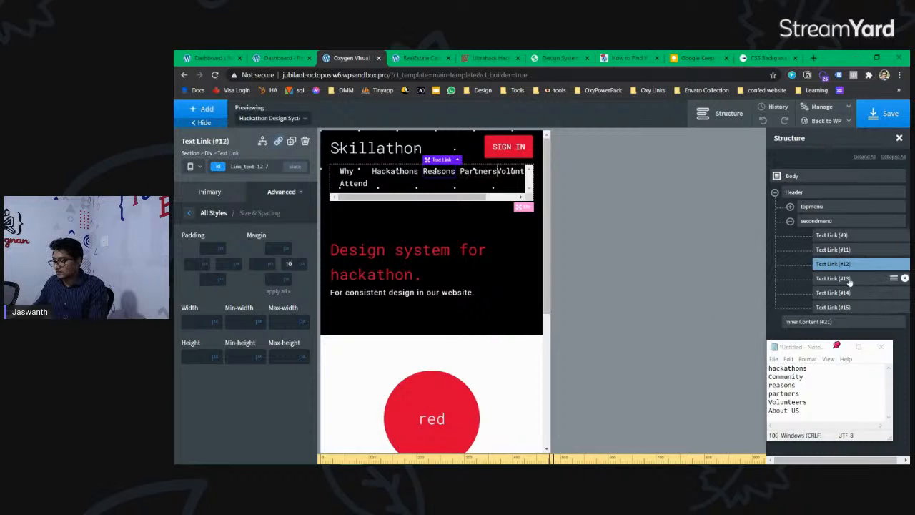
{"action": "left_click", "coordinate": [282, 193]}
{"action": "left_click", "coordinate": [261, 246]}
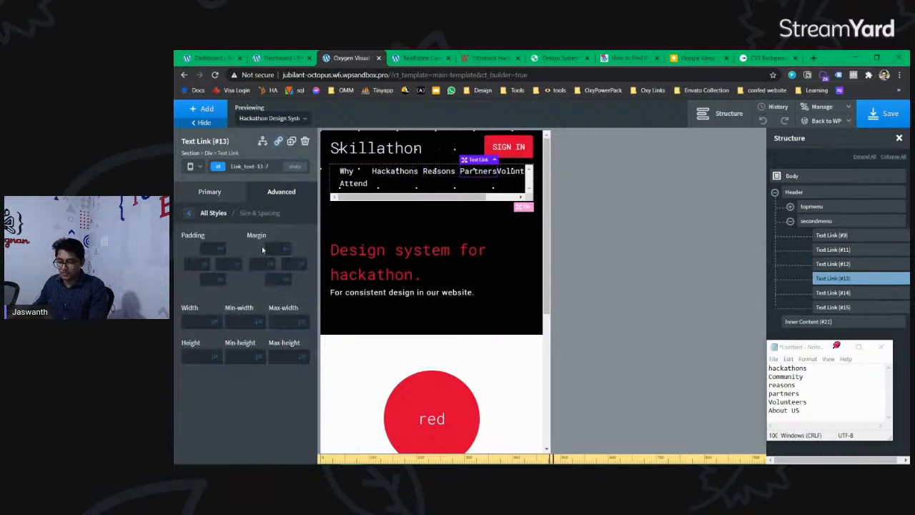
{"action": "left_click", "coordinate": [290, 264]}
{"action": "type", "text": "10"}
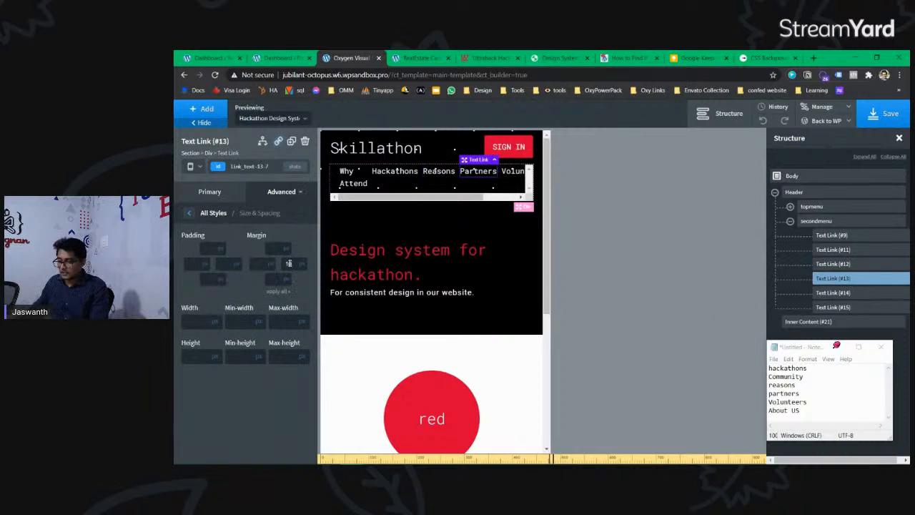
Set the Volunteers text link's right margin to 10 px.
{"action": "left_click", "coordinate": [832, 294]}
{"action": "left_click", "coordinate": [281, 191]}
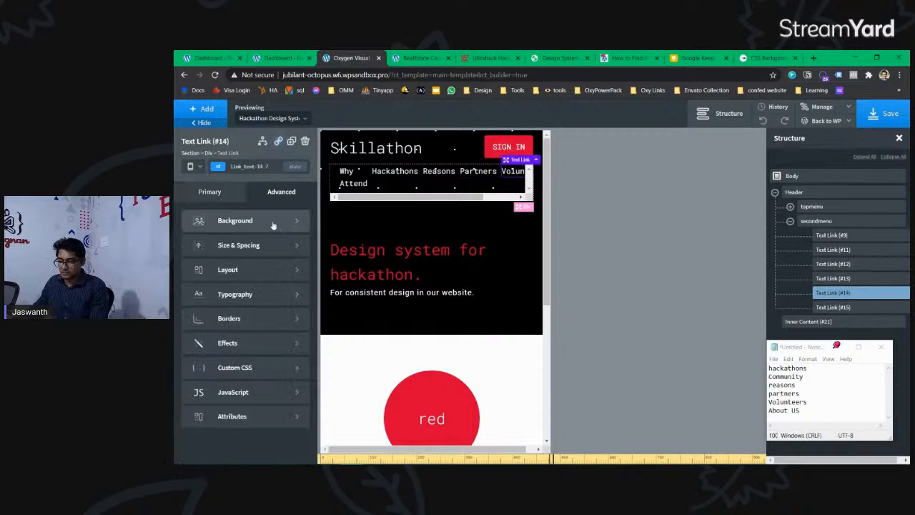
{"action": "left_click", "coordinate": [255, 250]}
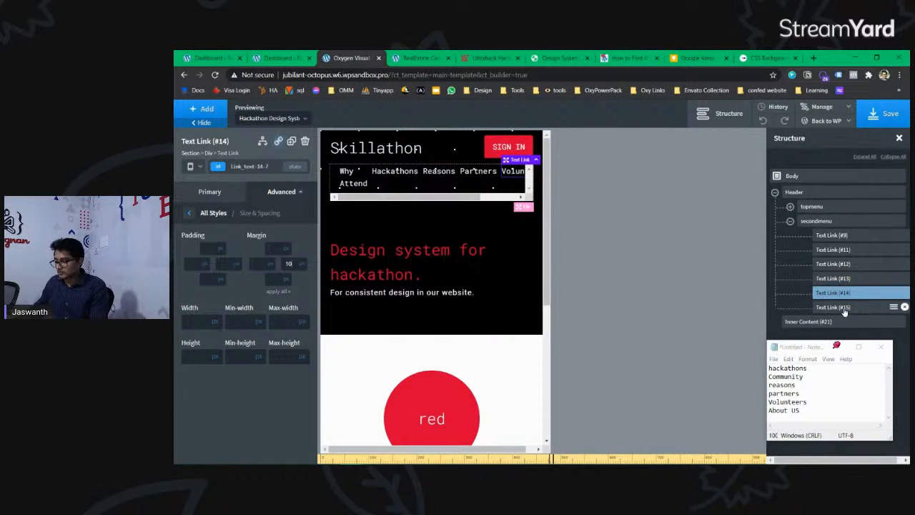
Set the About Us text link's right margin to 10 px.
{"action": "left_click", "coordinate": [900, 307]}
{"action": "left_click", "coordinate": [278, 193]}
{"action": "left_click", "coordinate": [255, 246]}
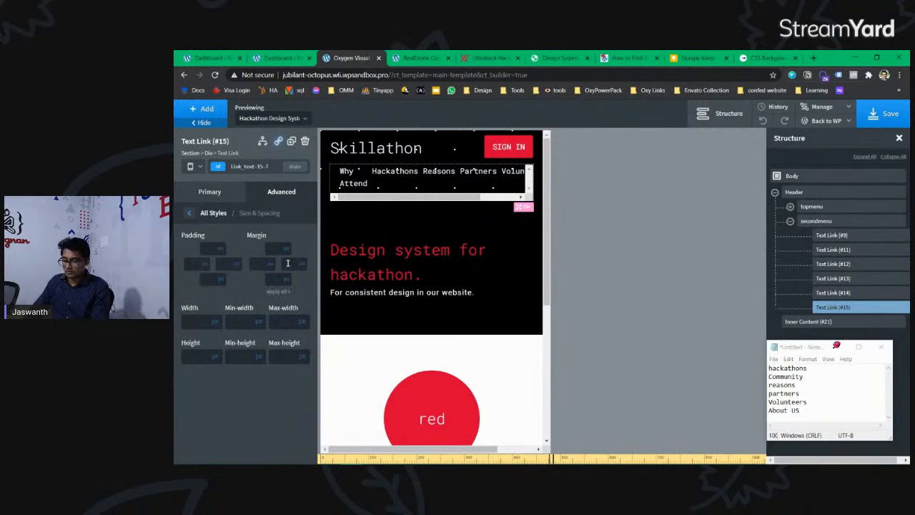
{"action": "left_click", "coordinate": [287, 263]}
{"action": "type", "text": "10"}
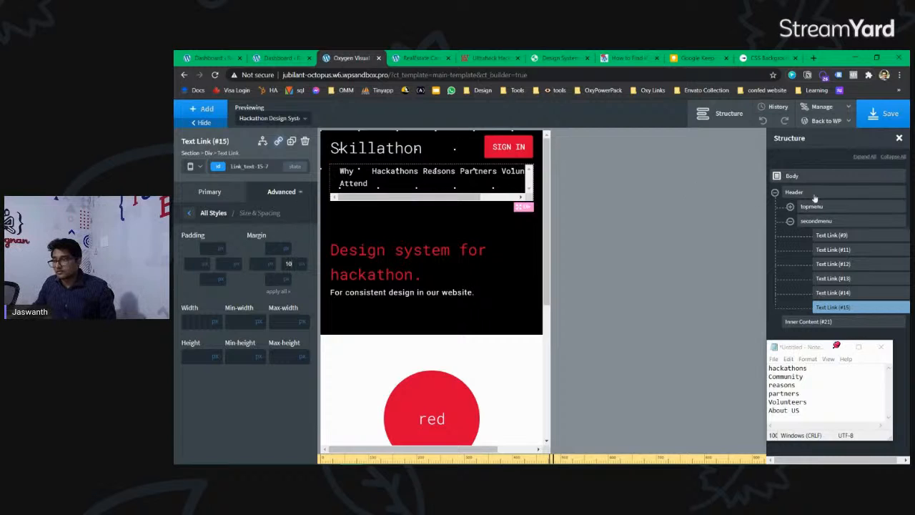
Save the template, reload the live page in mobile view and swipe the second menu row to check its spacing.
{"action": "left_click", "coordinate": [877, 113]}
{"action": "left_click", "coordinate": [420, 58]}
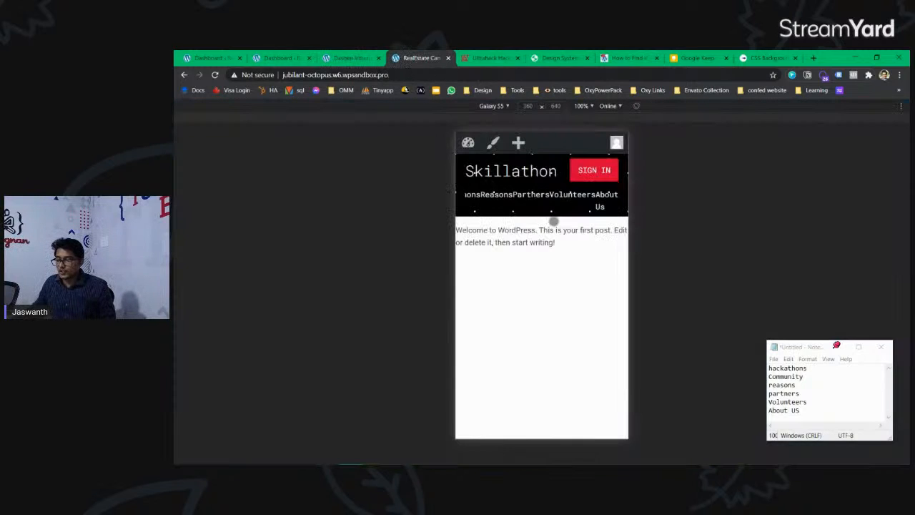
{"action": "left_click", "coordinate": [216, 76]}
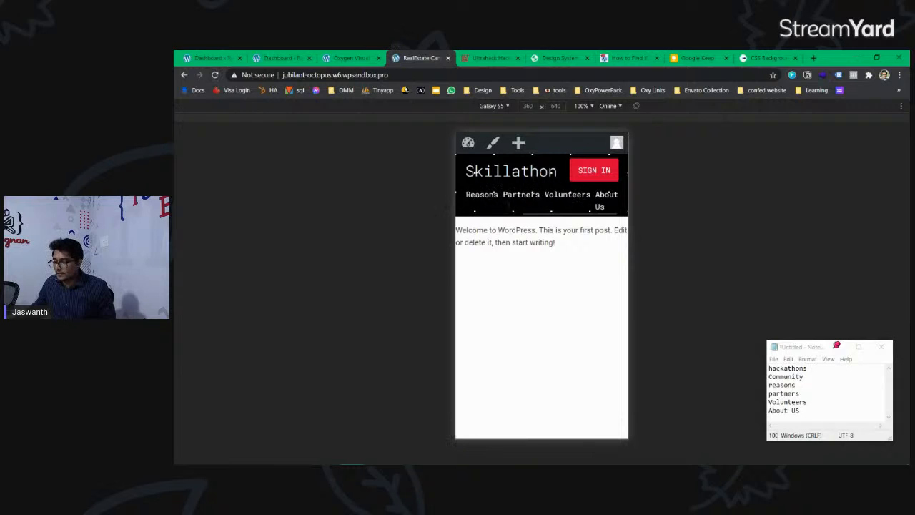
{"action": "left_click_drag", "start_coordinate": [599, 204], "coordinate": [569, 200]}
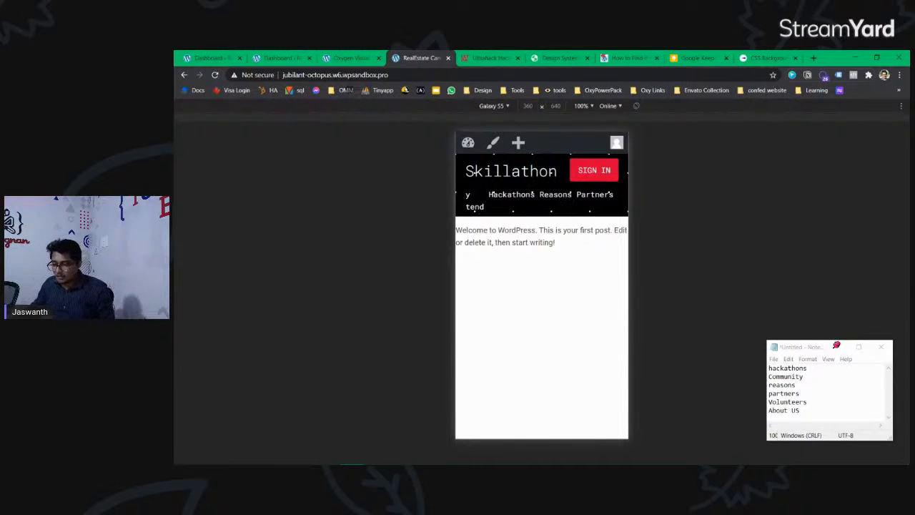
{"action": "left_click", "coordinate": [402, 77]}
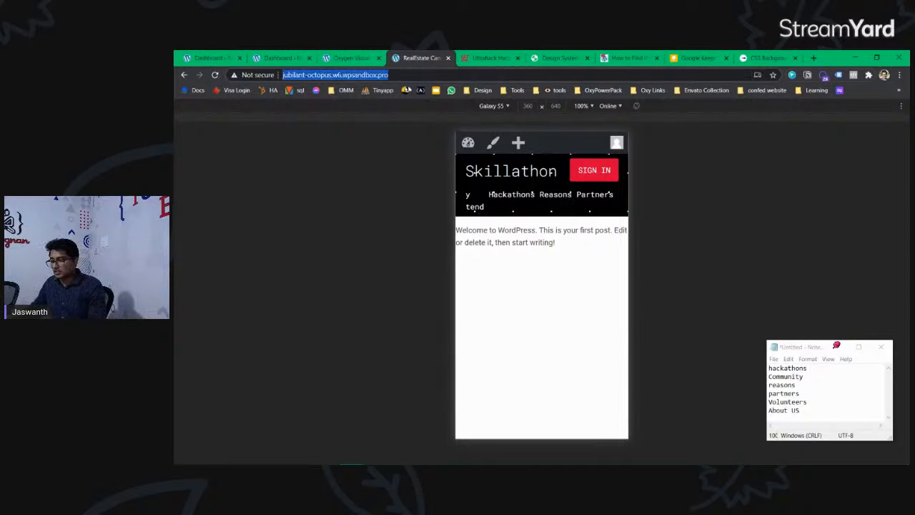
{"action": "key", "text": "alt+Tab"}
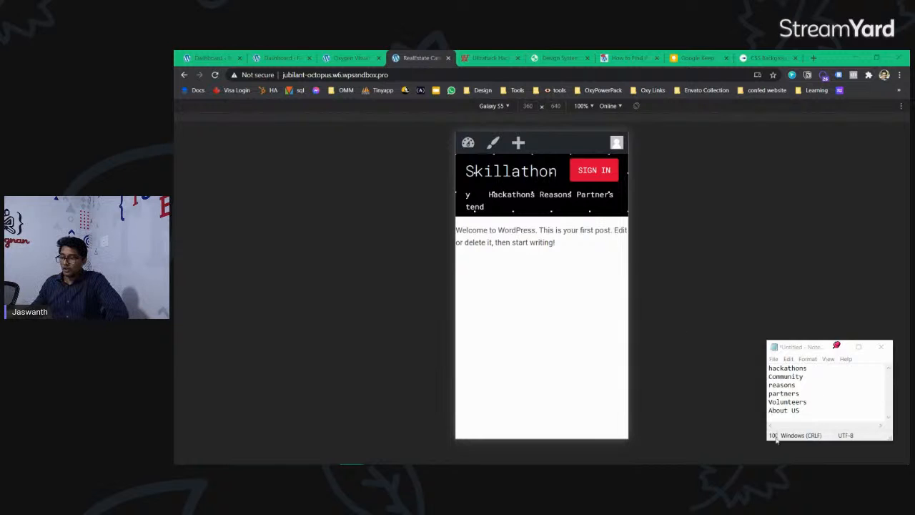
In the WordPress Reading settings, make the homepage a static page using Hackathon Design System and save the changes.
{"action": "key", "text": "ctrl+shift+Tab"}
{"action": "key", "text": "ctrl+shift+Tab"}
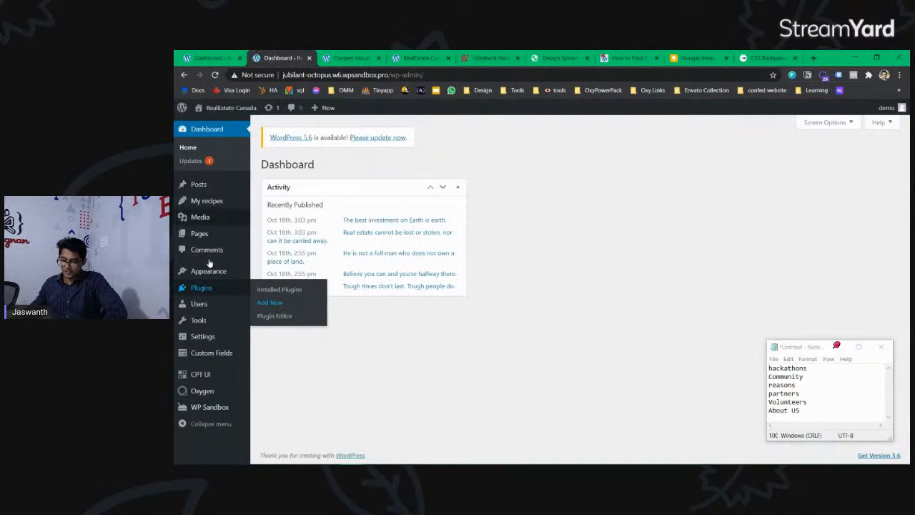
{"action": "mouse_move", "coordinate": [219, 345]}
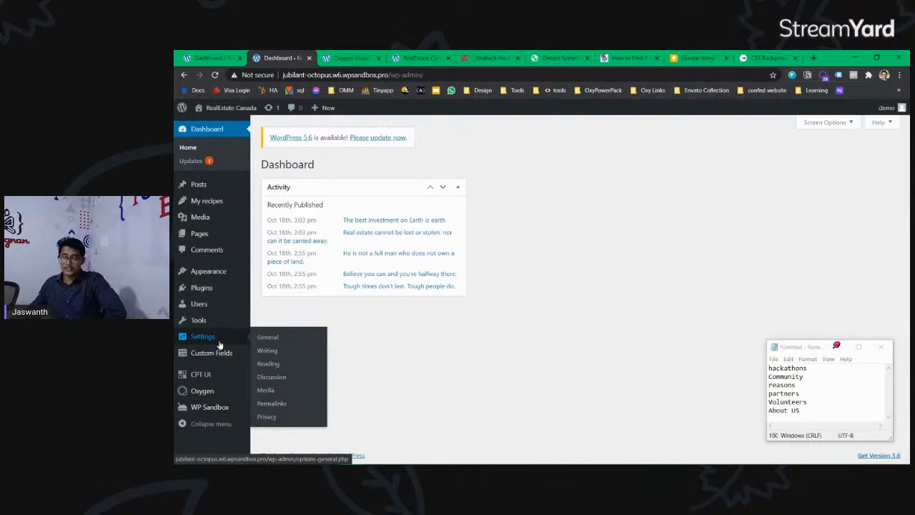
{"action": "left_click", "coordinate": [284, 368]}
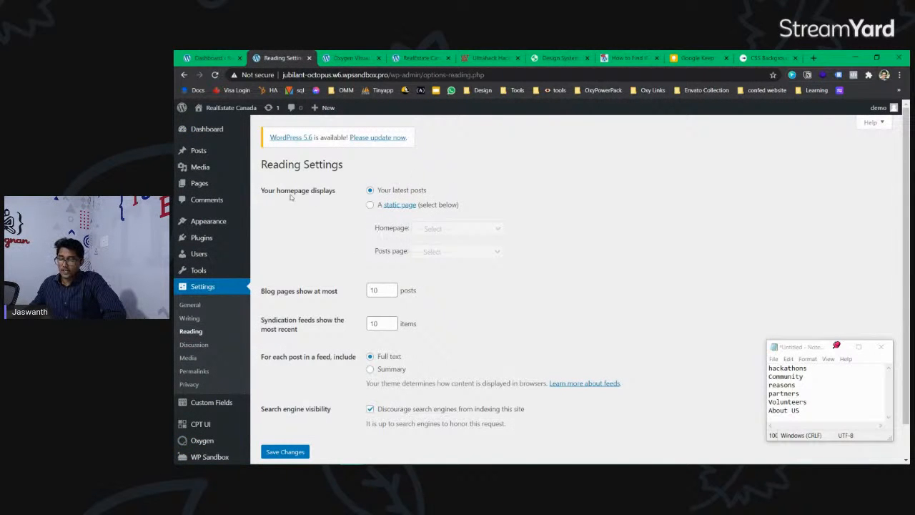
{"action": "left_click_drag", "start_coordinate": [430, 192], "coordinate": [408, 187]}
{"action": "left_click_drag", "start_coordinate": [381, 191], "coordinate": [308, 224]}
{"action": "left_click", "coordinate": [371, 208]}
{"action": "left_click", "coordinate": [370, 206]}
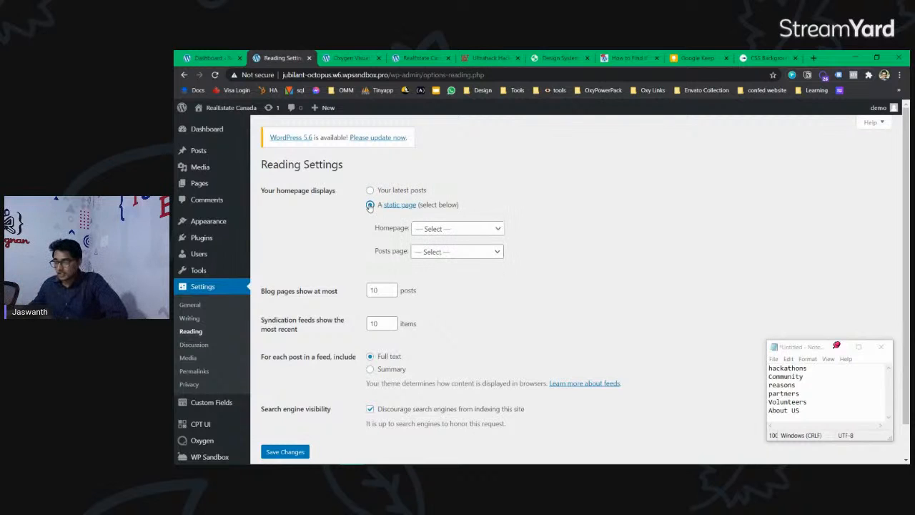
{"action": "left_click", "coordinate": [477, 229]}
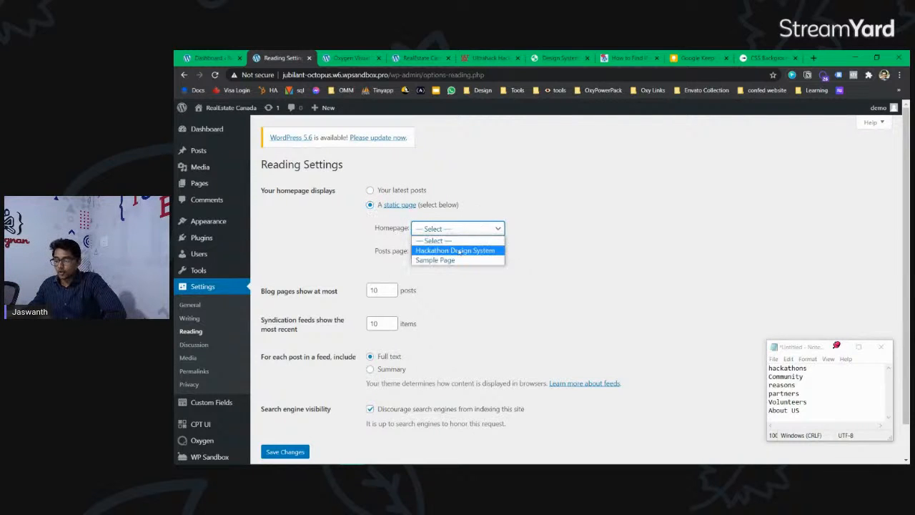
{"action": "left_click", "coordinate": [454, 251]}
{"action": "scroll", "coordinate": [323, 391], "scroll_direction": "down", "scroll_amount": 1}
{"action": "left_click", "coordinate": [293, 422]}
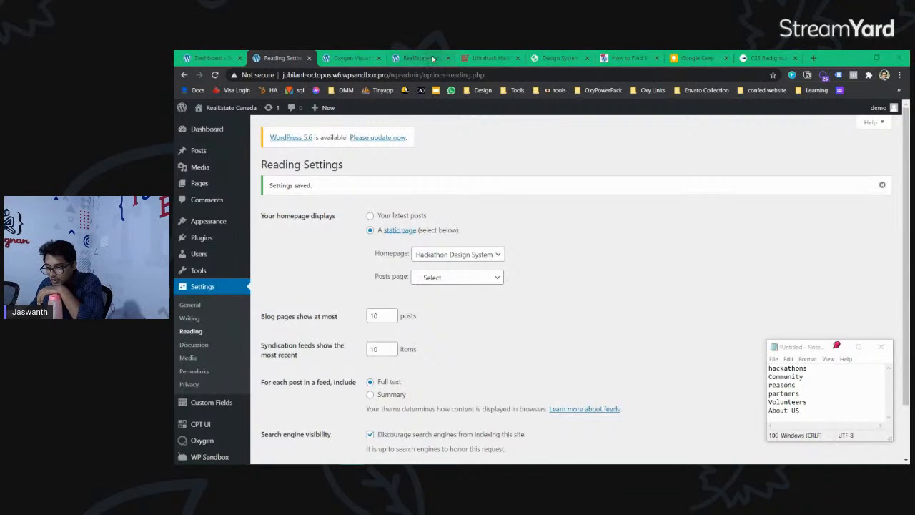
Reload the live site in the Galaxy S5 preview to check the new homepage.
{"action": "left_click", "coordinate": [433, 59]}
{"action": "left_click", "coordinate": [351, 58]}
{"action": "left_click", "coordinate": [492, 58]}
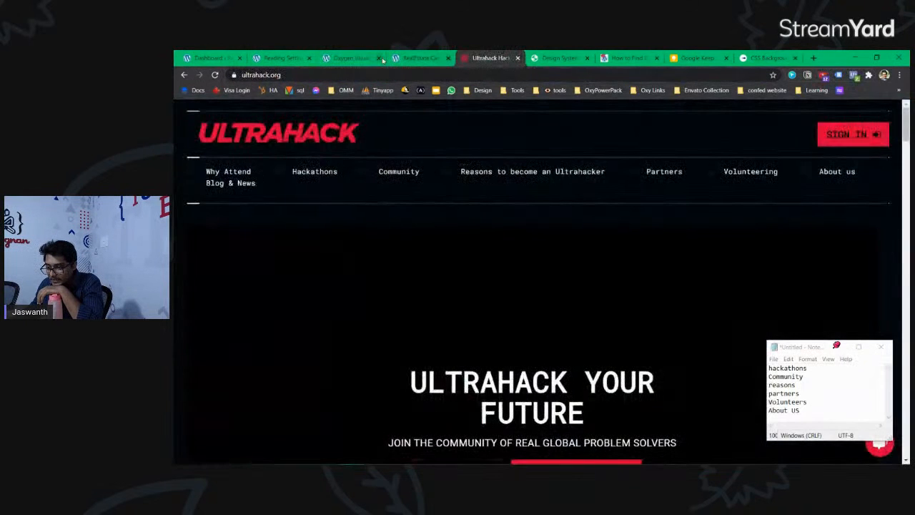
{"action": "left_click", "coordinate": [420, 58]}
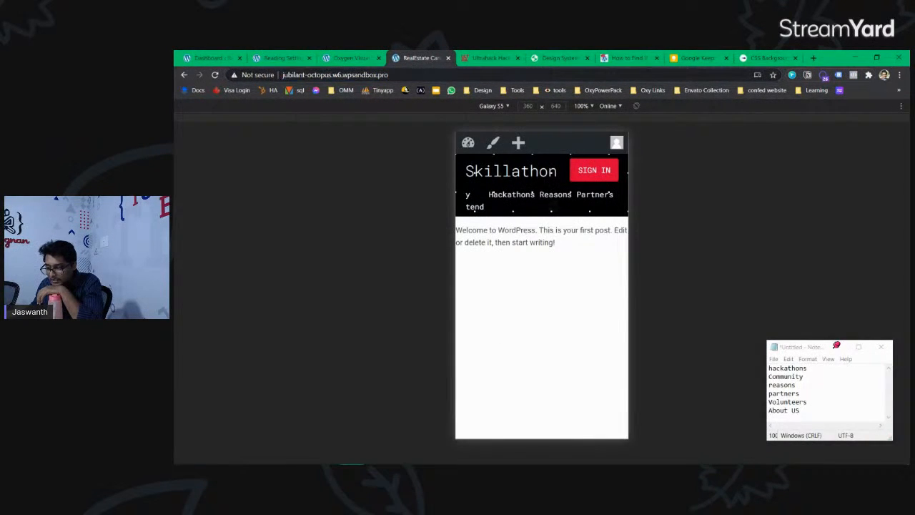
{"action": "left_click", "coordinate": [215, 75]}
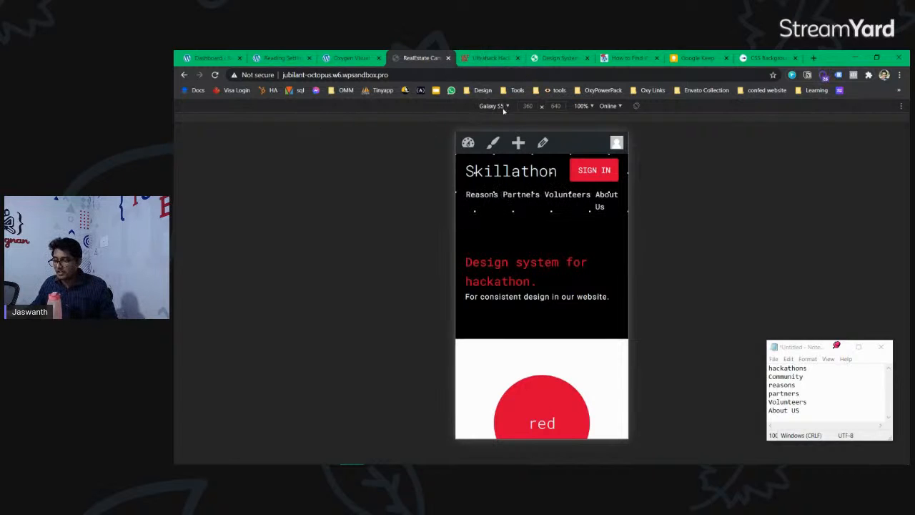
Switch the device preview to Responsive and close the developer tools to view the homepage at full width.
{"action": "left_click", "coordinate": [504, 108]}
{"action": "left_click", "coordinate": [504, 118]}
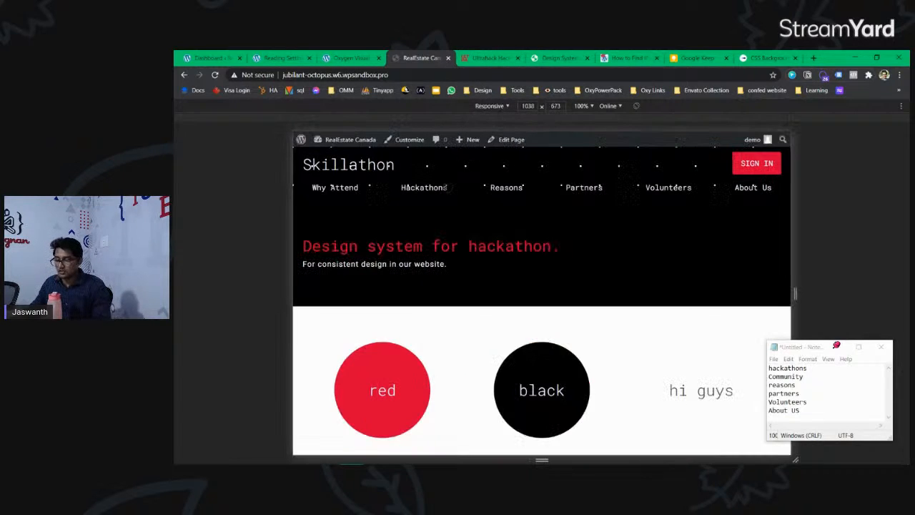
{"action": "key", "text": "alt+Tab"}
{"action": "key", "text": "alt+Tab"}
{"action": "left_click_drag", "start_coordinate": [383, 305], "coordinate": [470, 250]}
{"action": "left_click", "coordinate": [788, 249]}
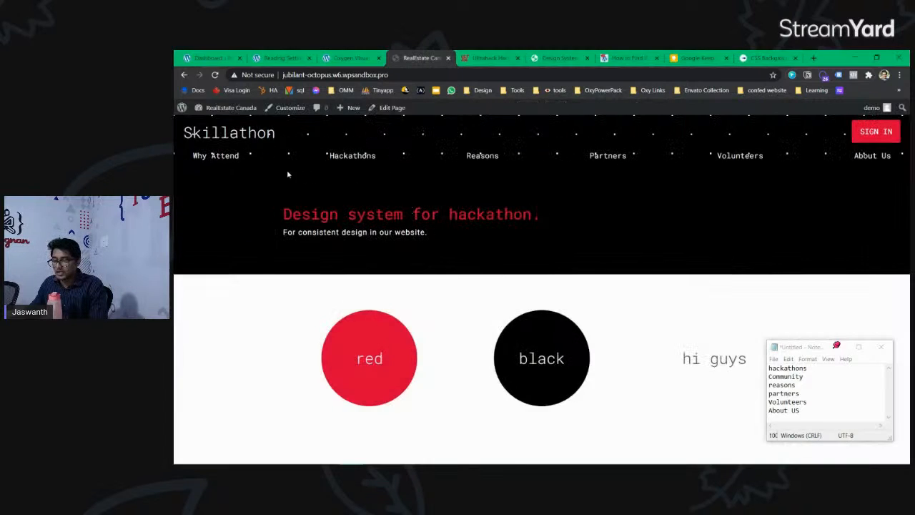
Inspect the live homepage again and narrow the responsive preview to about 430 px to check the header.
{"action": "right_click", "coordinate": [498, 250]}
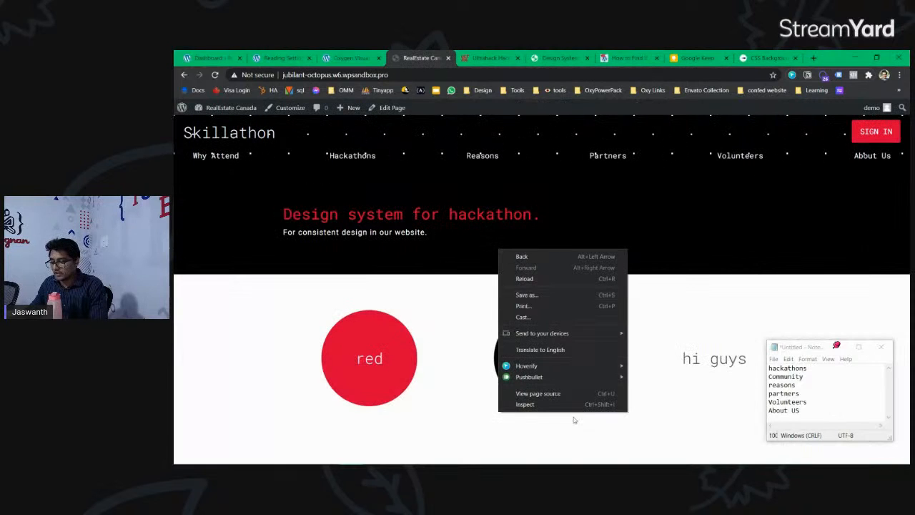
{"action": "left_click", "coordinate": [350, 61]}
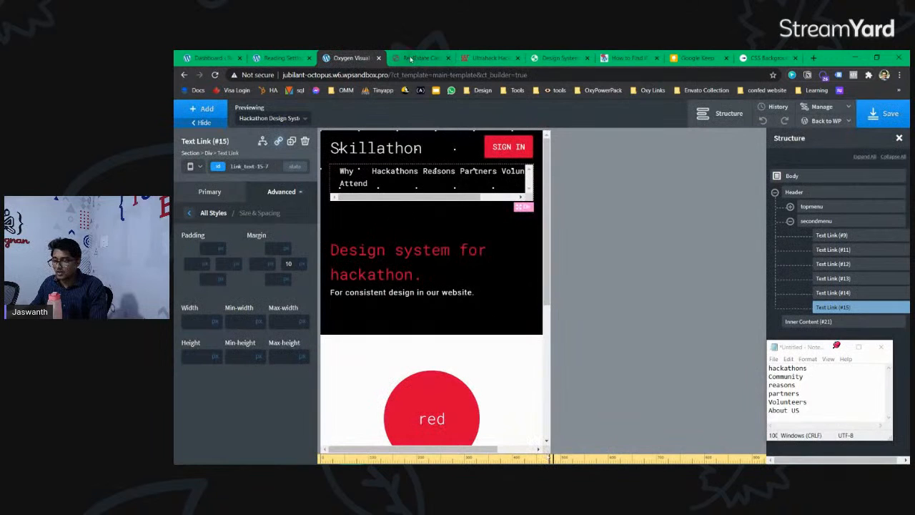
{"action": "left_click", "coordinate": [411, 59]}
{"action": "right_click", "coordinate": [411, 178]}
{"action": "left_click", "coordinate": [464, 333]}
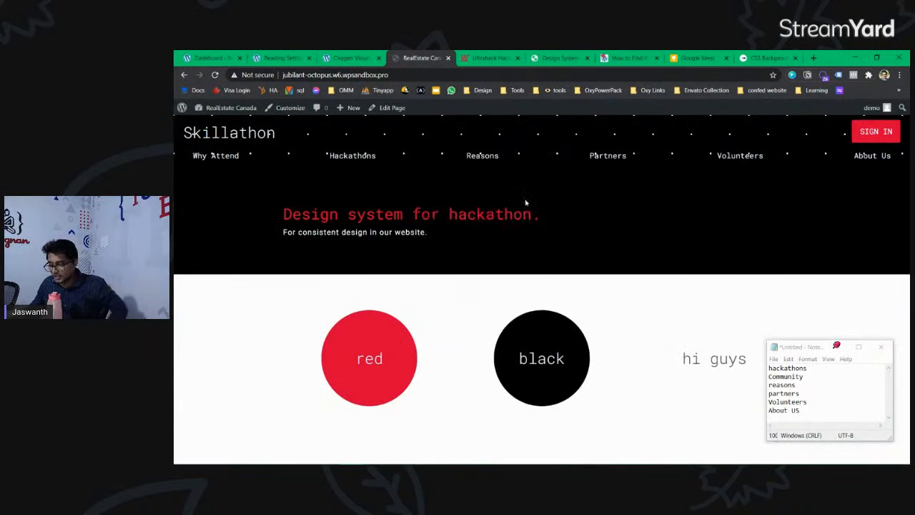
{"action": "left_click_drag", "start_coordinate": [516, 273], "coordinate": [517, 323]}
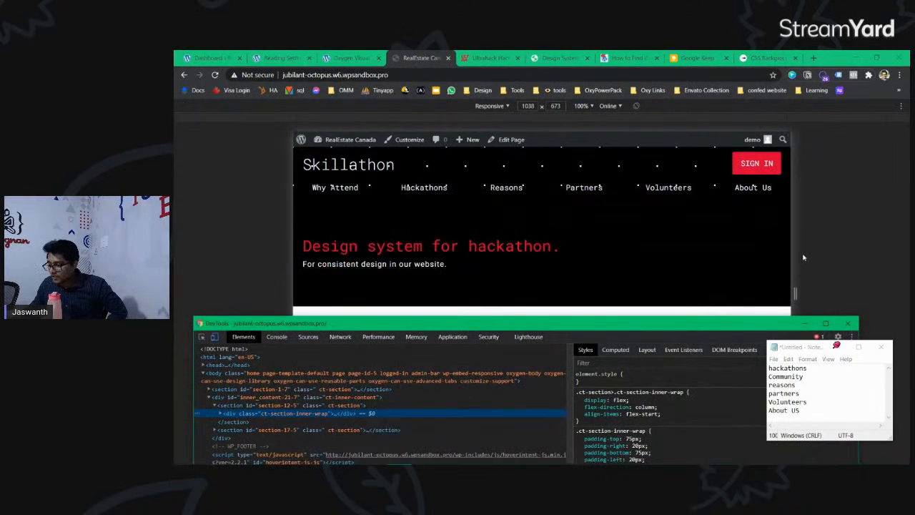
{"action": "left_click_drag", "start_coordinate": [793, 257], "coordinate": [653, 250]}
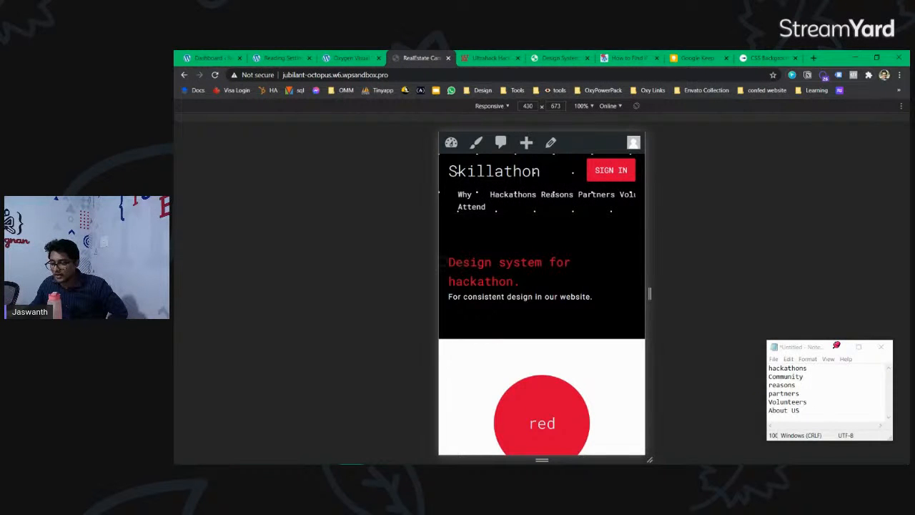
Widen the responsive preview to about 1496 px, test the Hackathons menu link and return to the homepage.
{"action": "left_click_drag", "start_coordinate": [438, 264], "coordinate": [183, 264]}
{"action": "left_click", "coordinate": [496, 108]}
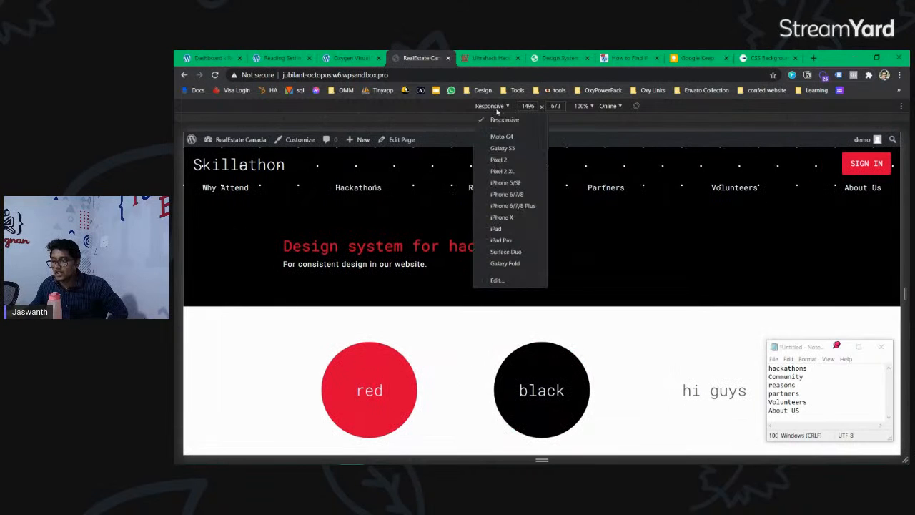
{"action": "left_click", "coordinate": [485, 120]}
{"action": "left_click", "coordinate": [357, 187]}
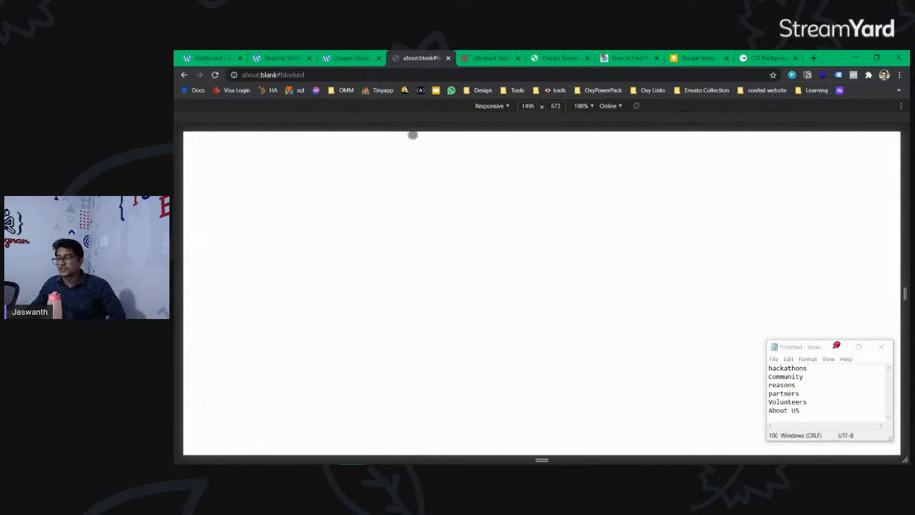
{"action": "left_click", "coordinate": [184, 74]}
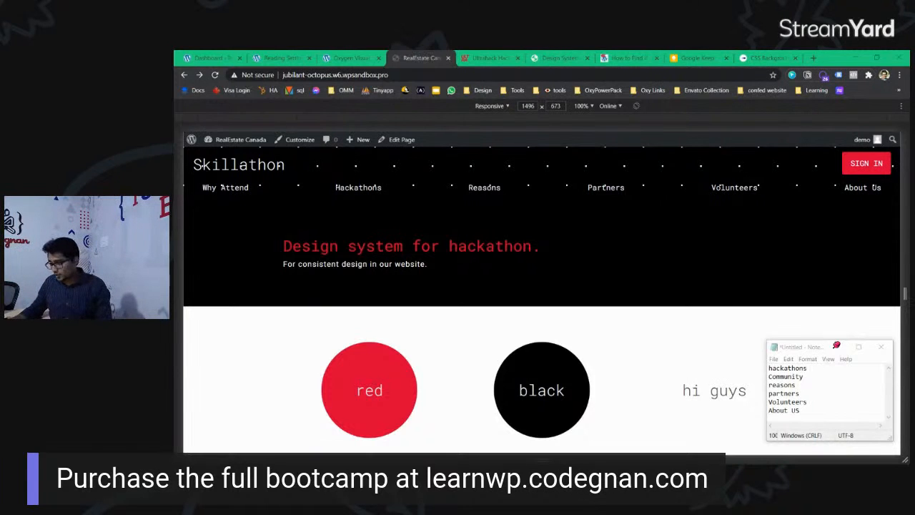
Open learnwp.codegnan.com in the live page's tab and close the developer tools to view it at full width.
{"action": "left_click", "coordinate": [534, 71]}
{"action": "type", "text": "l"}
{"action": "key", "text": "Return"}
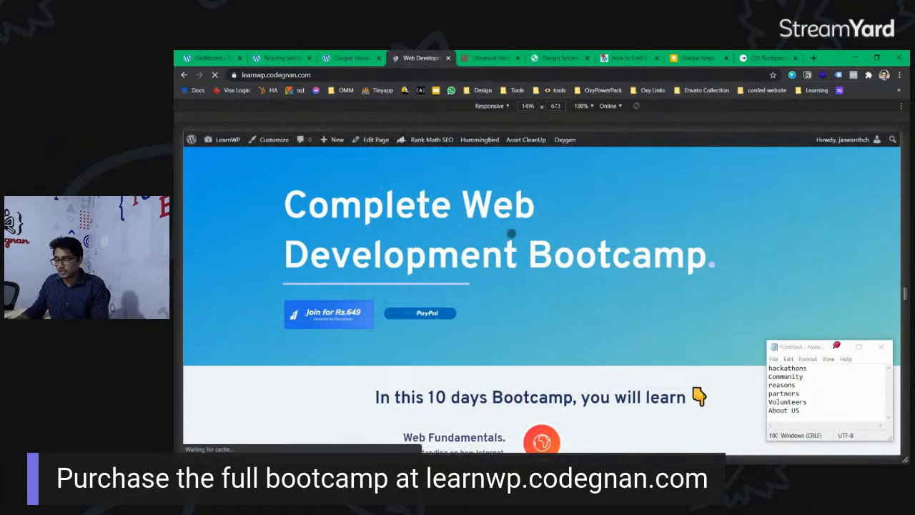
{"action": "key", "text": "alt+Tab"}
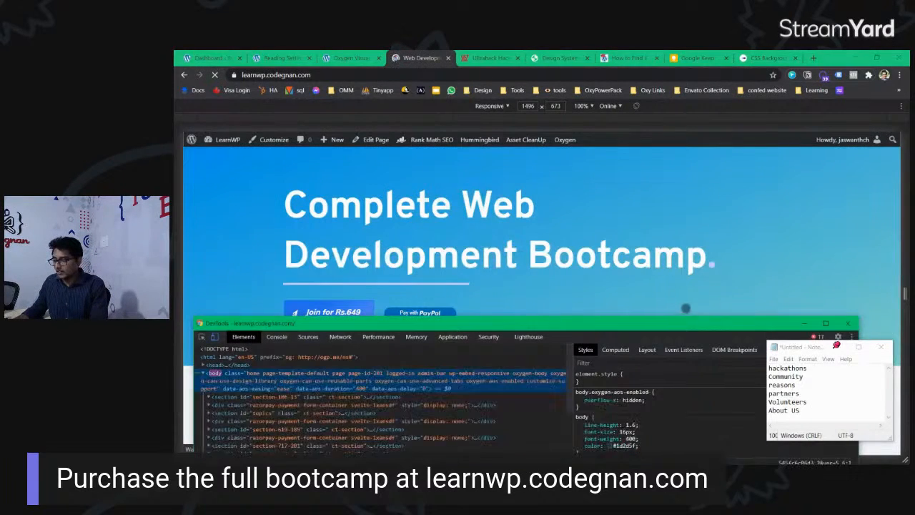
{"action": "left_click_drag", "start_coordinate": [684, 325], "coordinate": [562, 310]}
{"action": "left_click", "coordinate": [726, 307]}
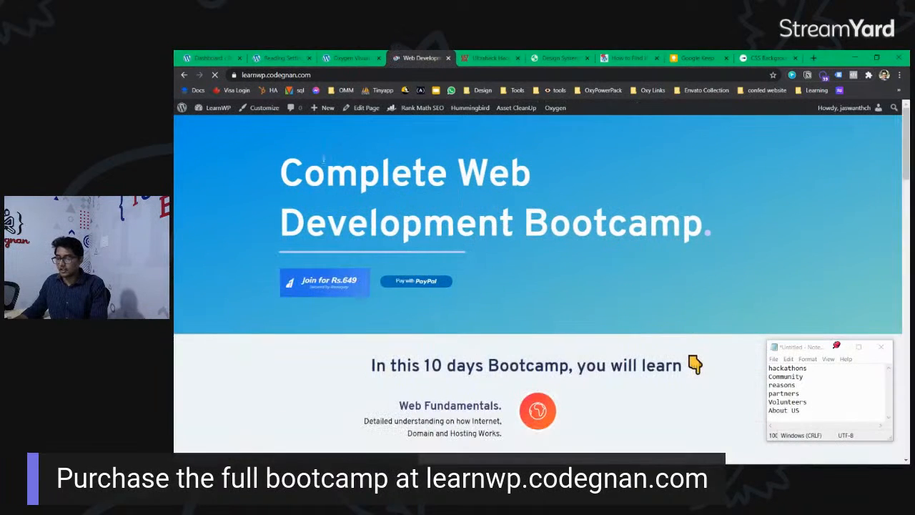
{"action": "triple_click", "coordinate": [770, 220]}
{"action": "left_click", "coordinate": [759, 224]}
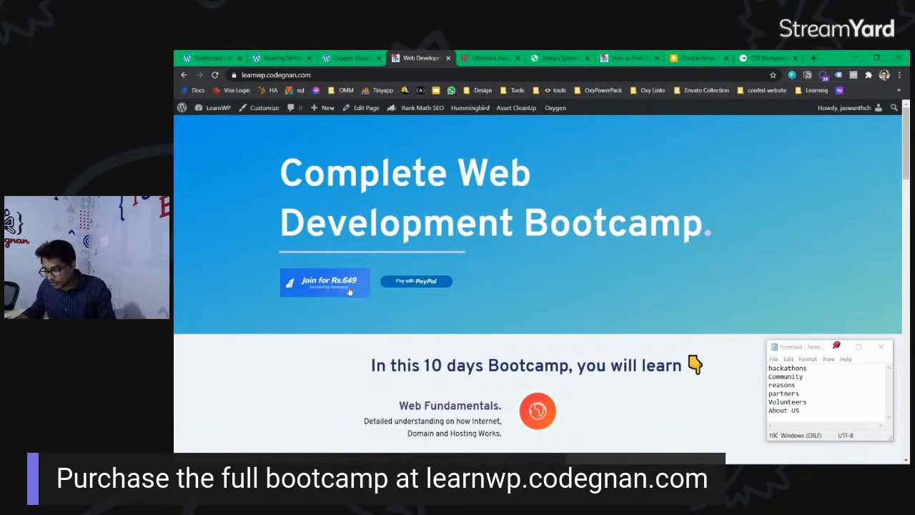
{"action": "left_click", "coordinate": [842, 348]}
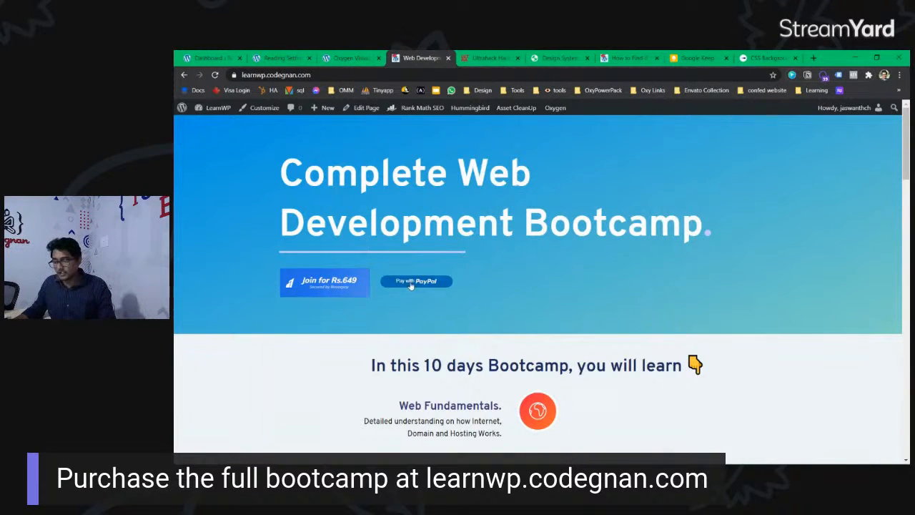